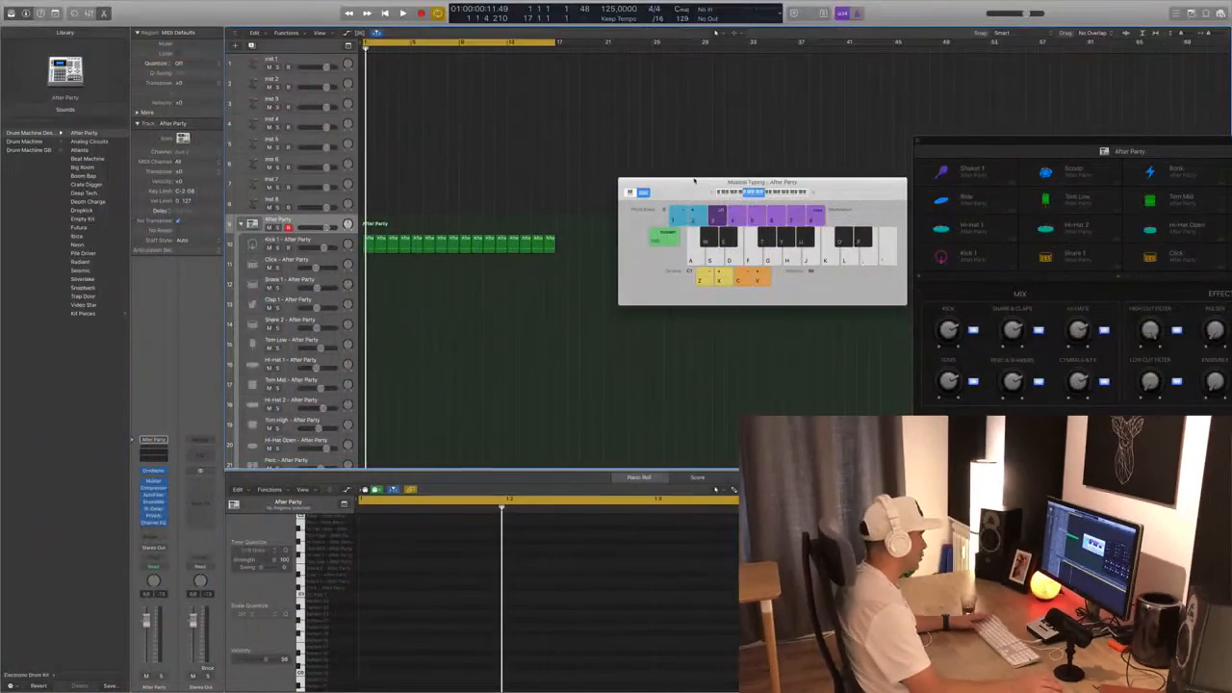
Listen to the existing kick loop and select the Perc track of the After Party kit.
{"action": "key", "text": "space"}
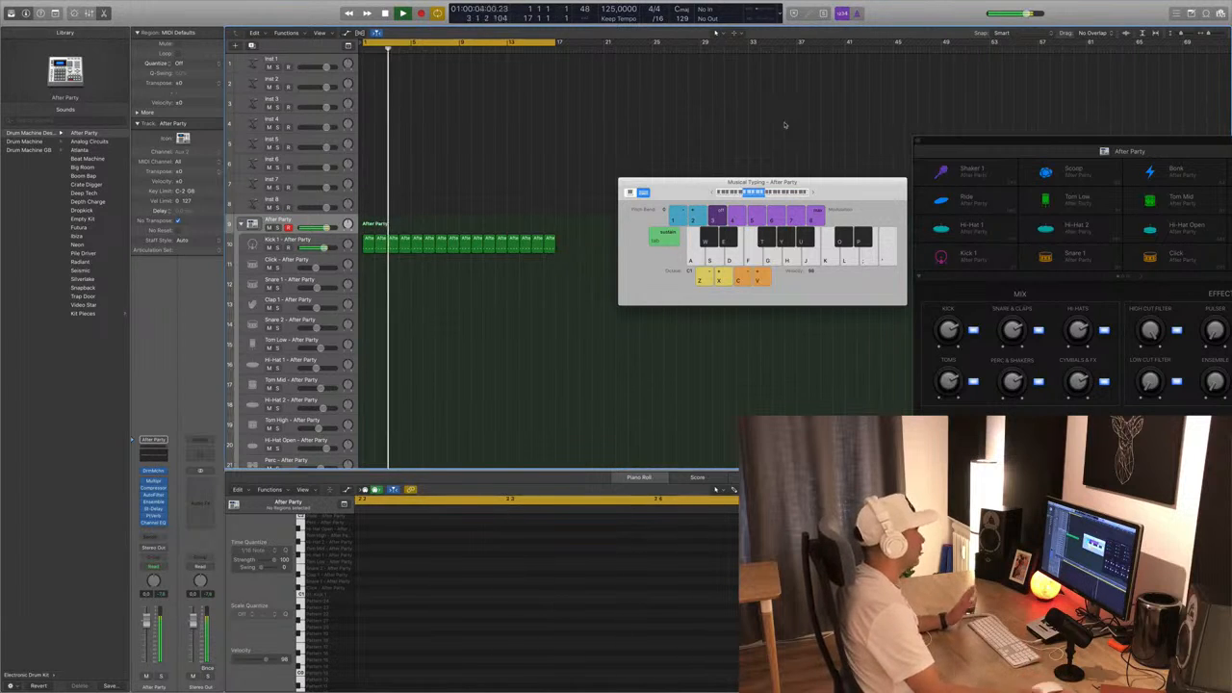
{"action": "key", "text": "space"}
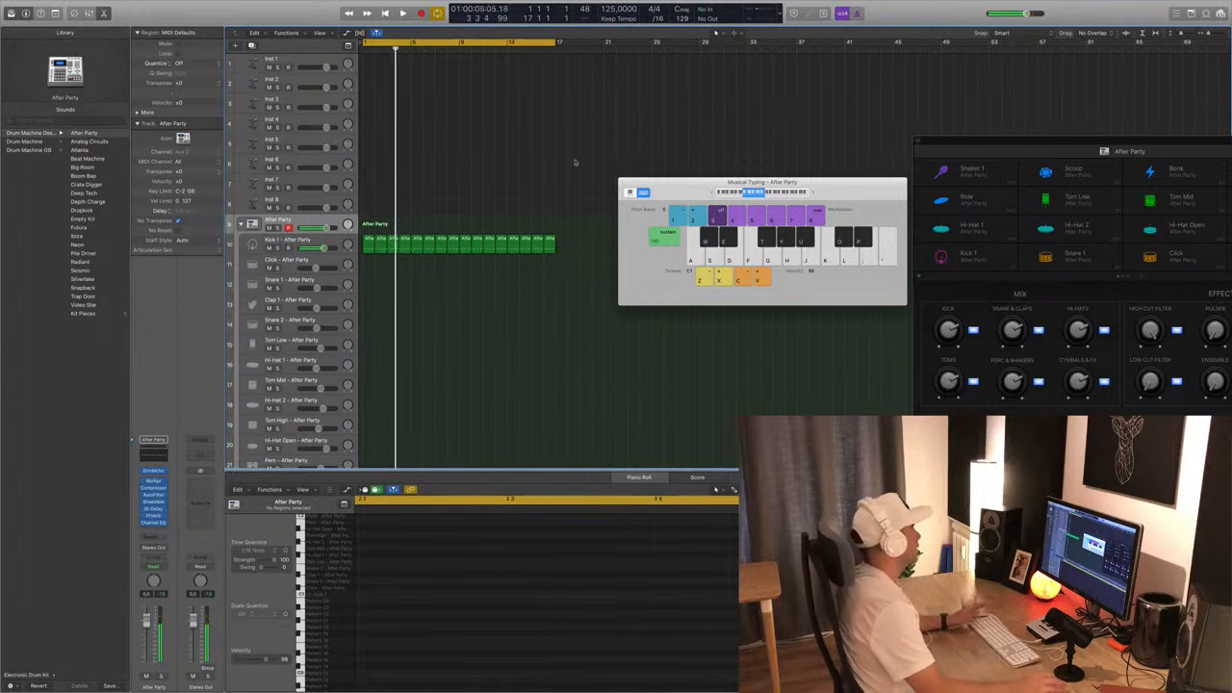
{"action": "scroll", "coordinate": [469, 308], "scroll_direction": "down", "scroll_amount": 5}
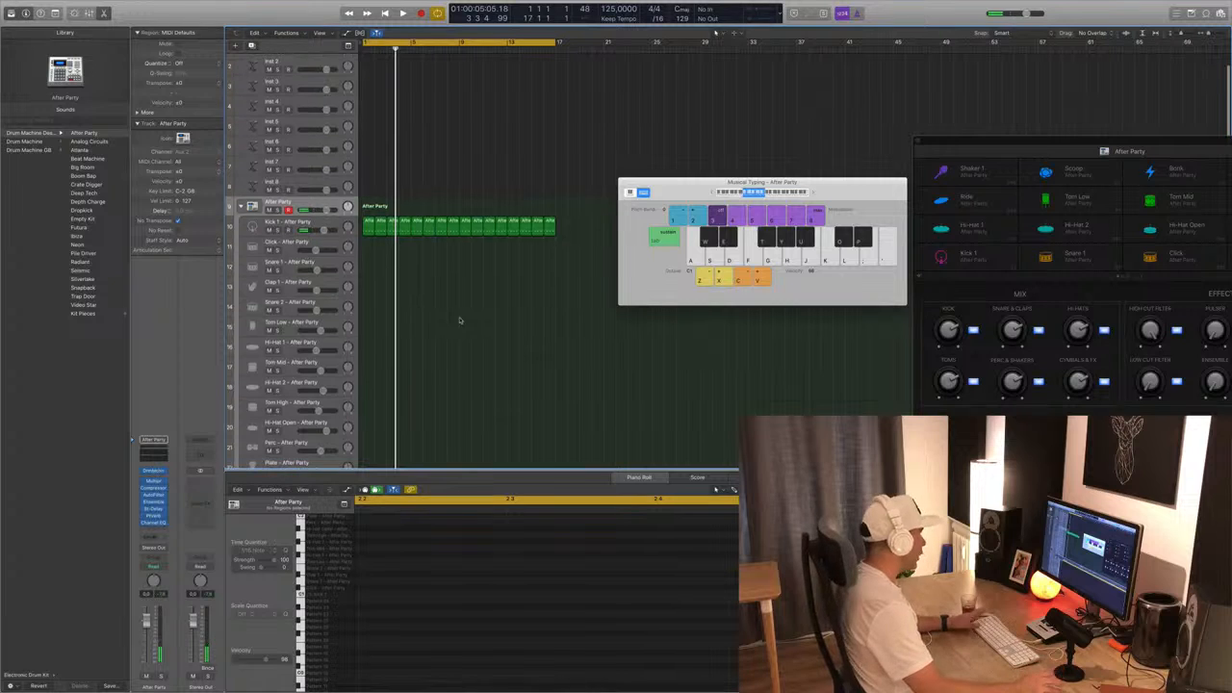
{"action": "scroll", "coordinate": [522, 310], "scroll_direction": "down", "scroll_amount": 1}
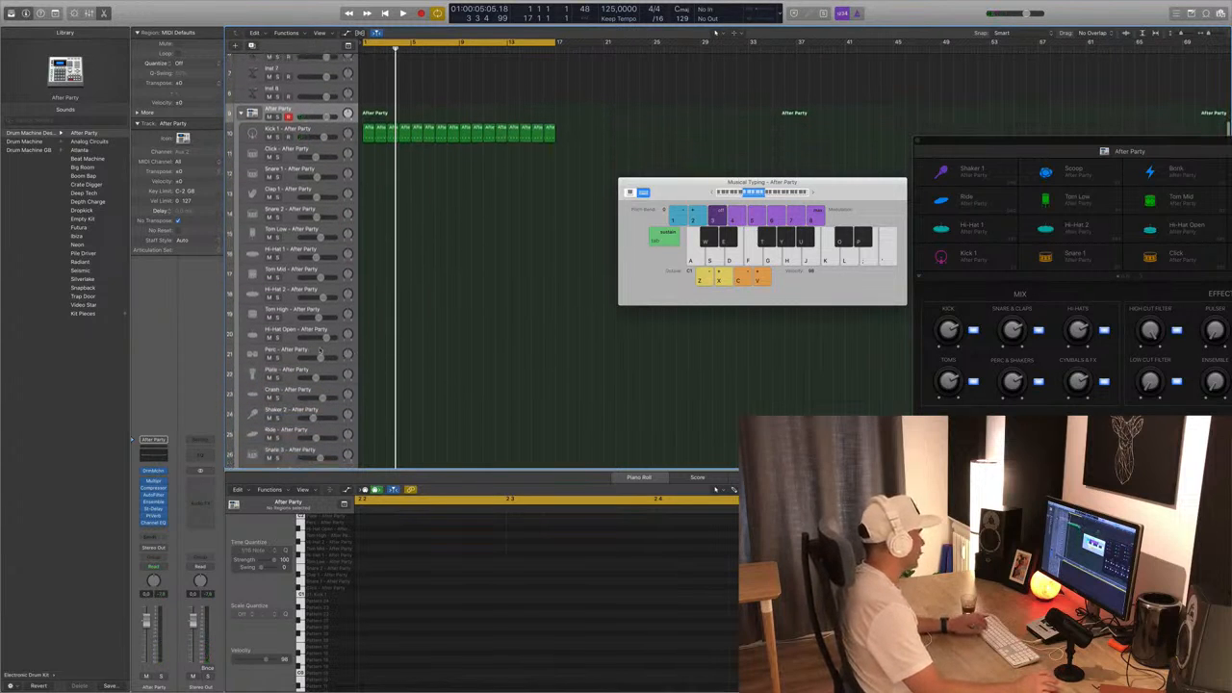
{"action": "left_click", "coordinate": [320, 350]}
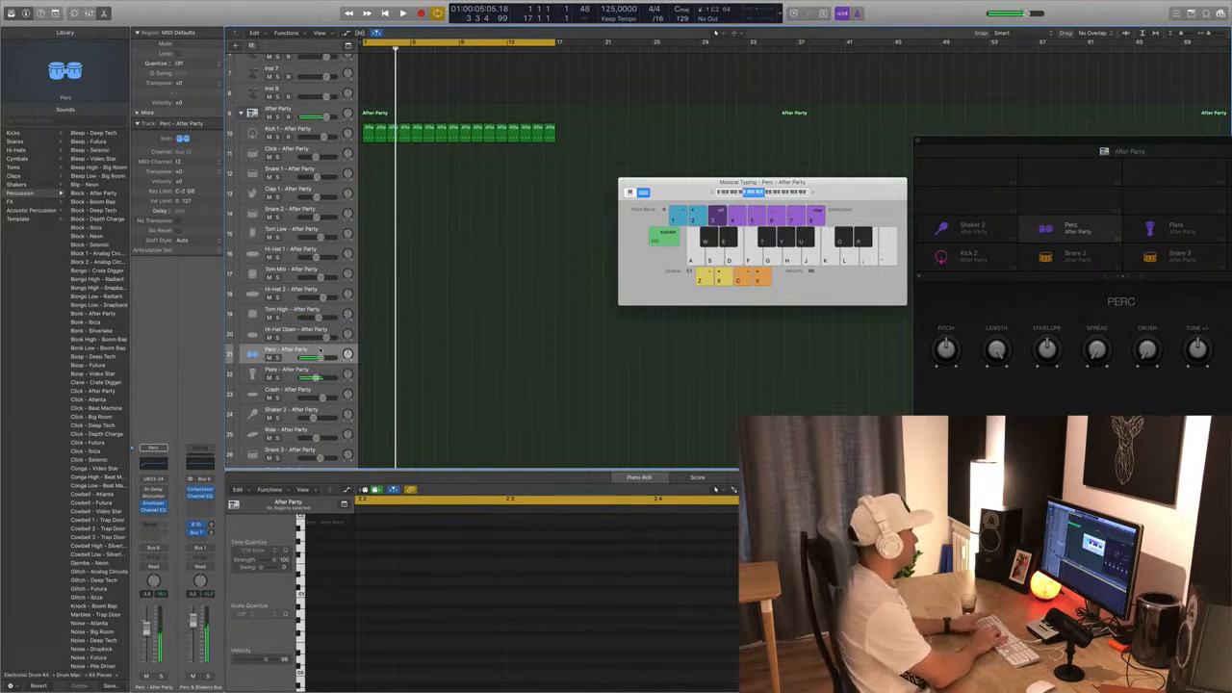
Rehearse a percussion rhythm on the Perc track while the kick loop plays.
{"action": "key", "text": "space"}
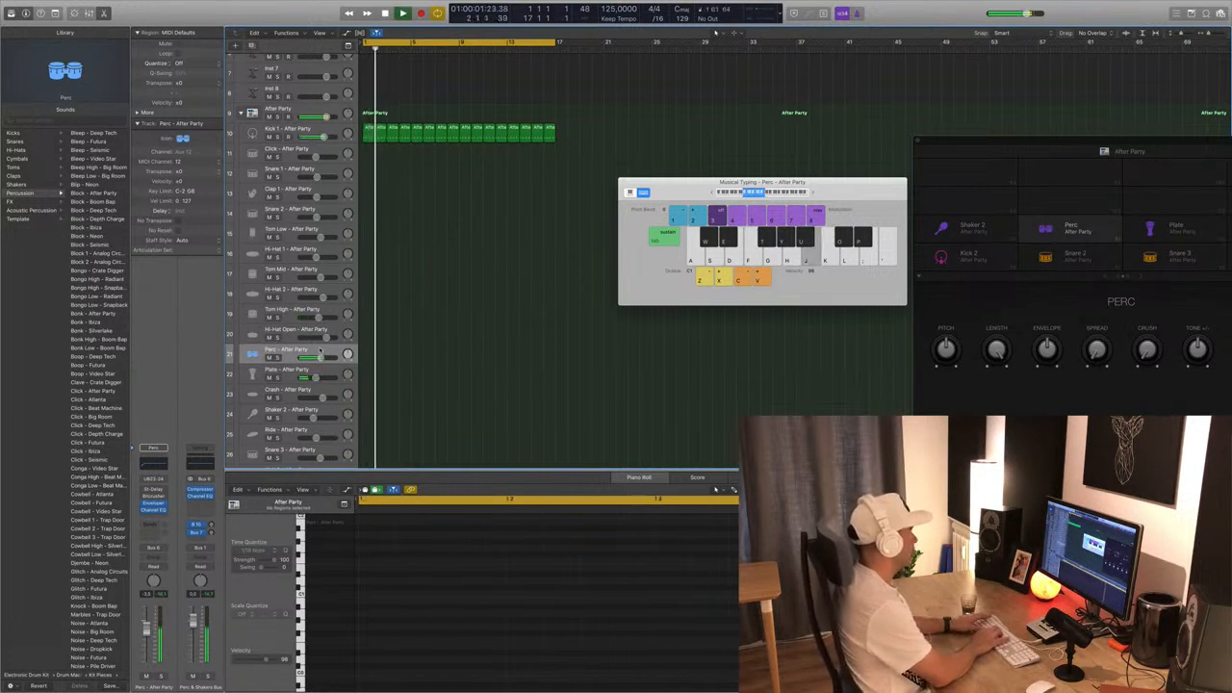
{"action": "key", "text": "k"}
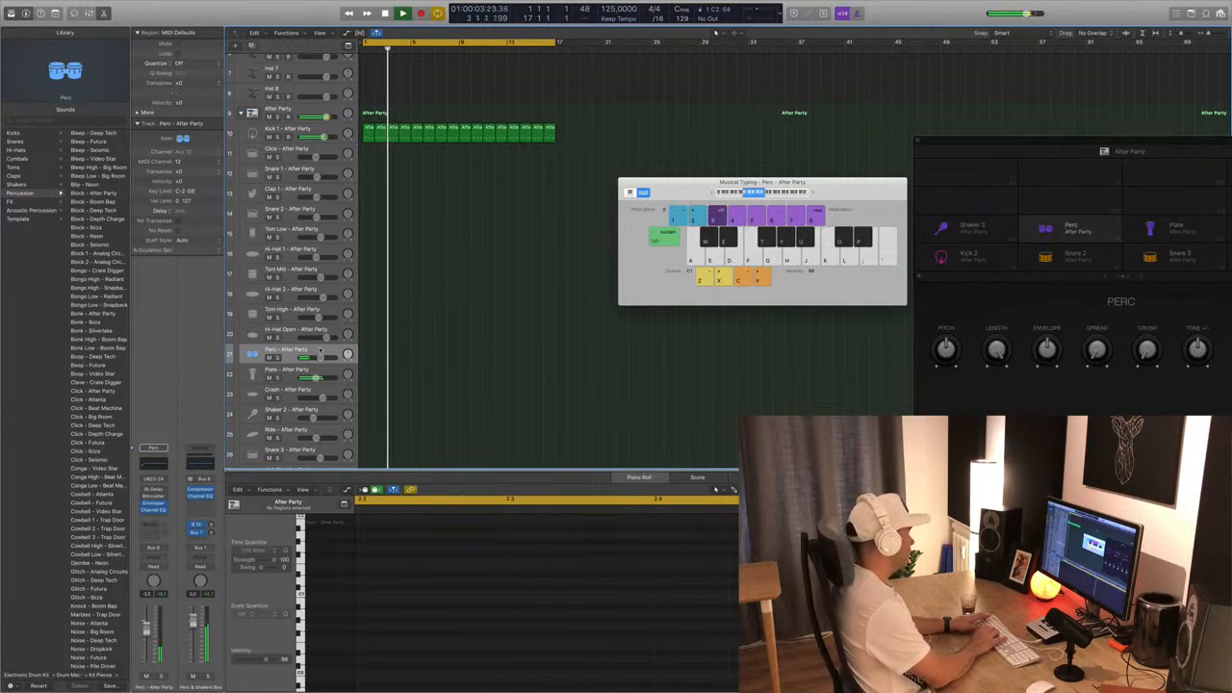
{"action": "key", "text": "k"}
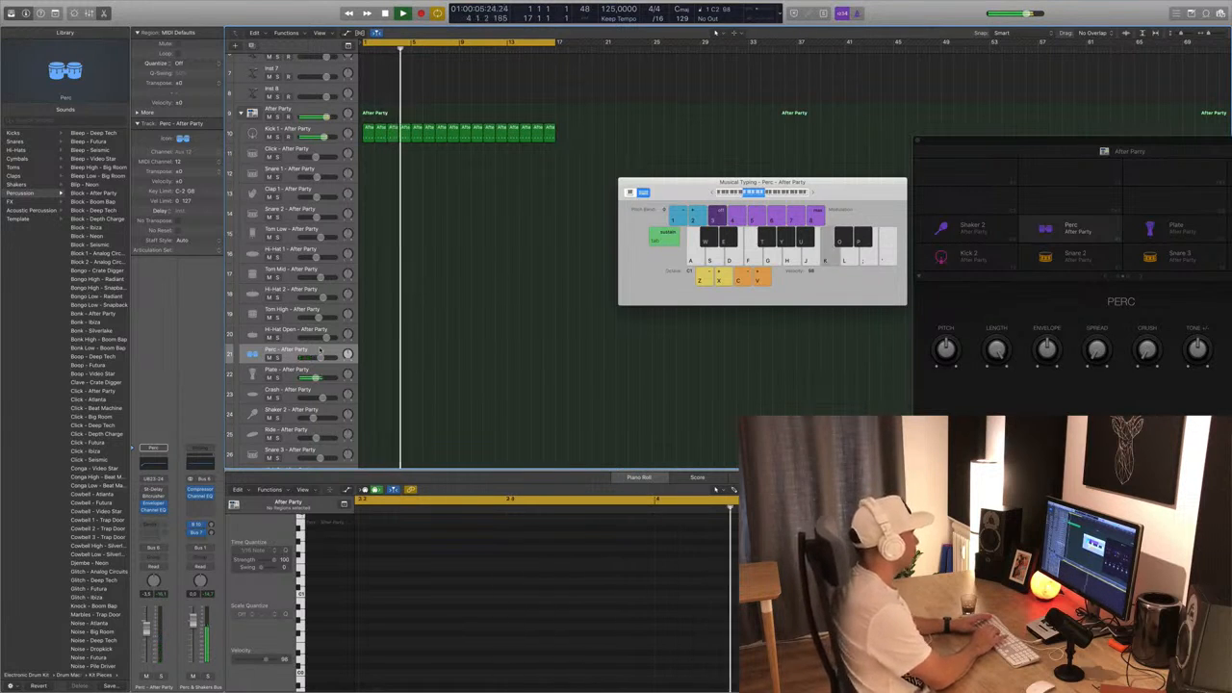
{"action": "key", "text": "k"}
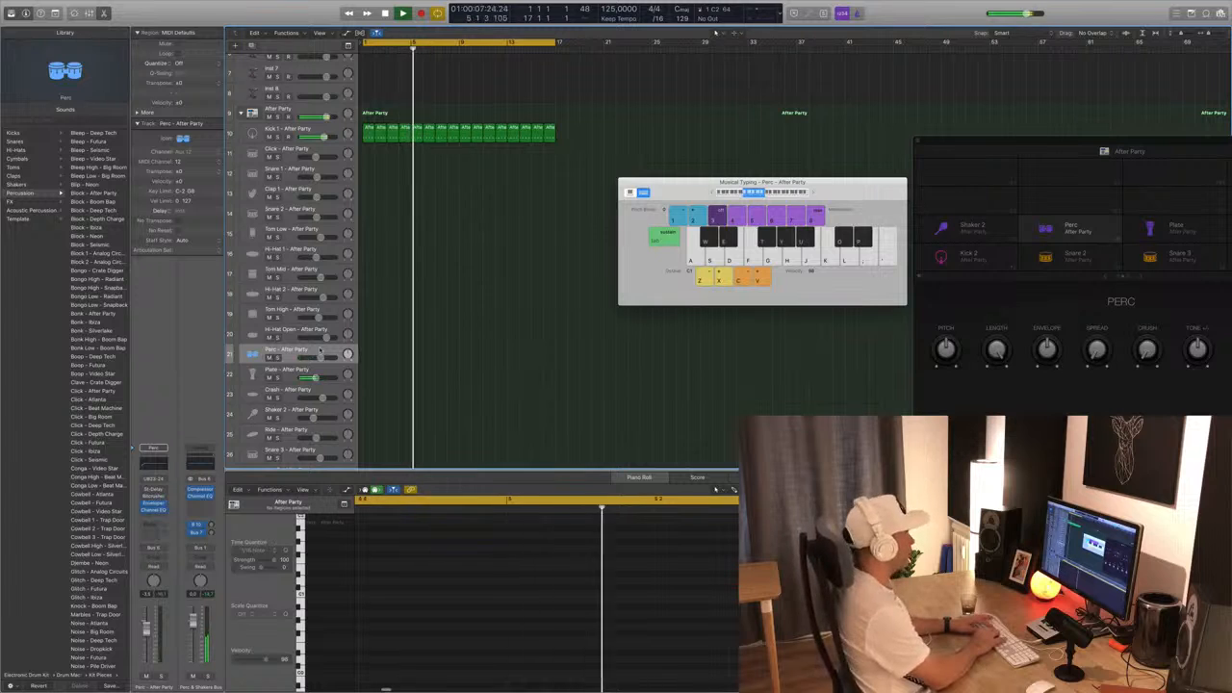
{"action": "key", "text": "space"}
Record a repeated single-note percussion rhythm on the Perc track from bar 1 to about bar 5.
{"action": "key", "text": "r"}
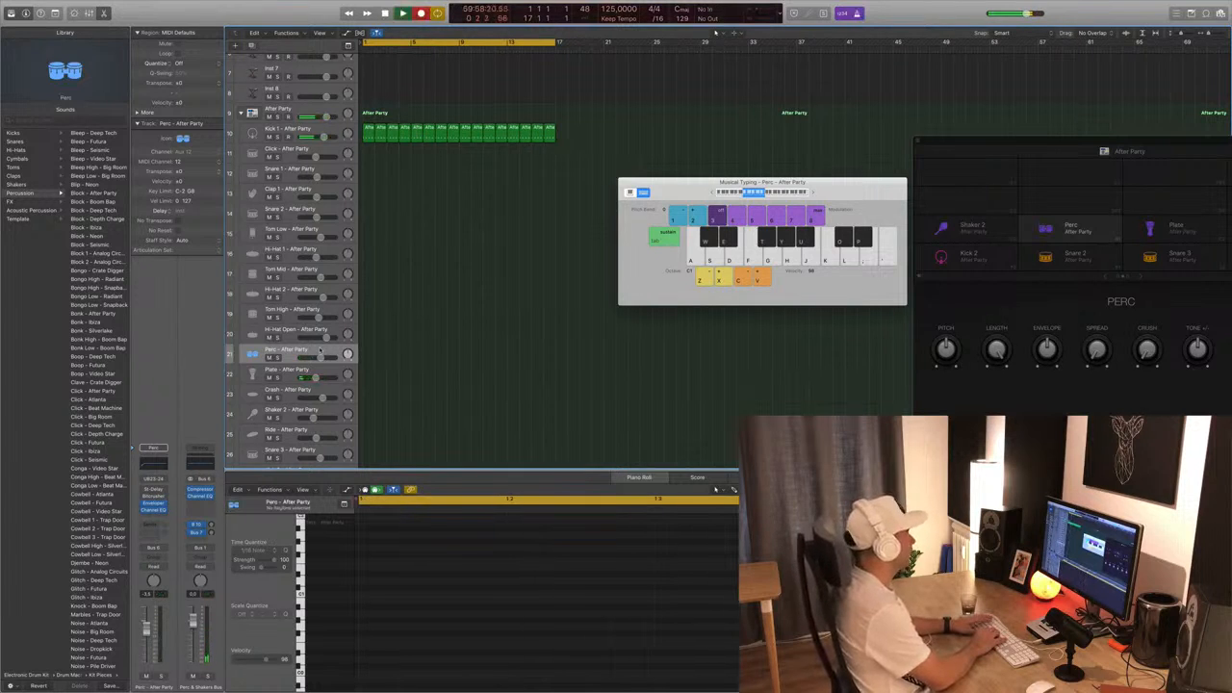
{"action": "key", "text": "k"}
{"action": "key", "text": "k"}
{"action": "key", "text": "k"}
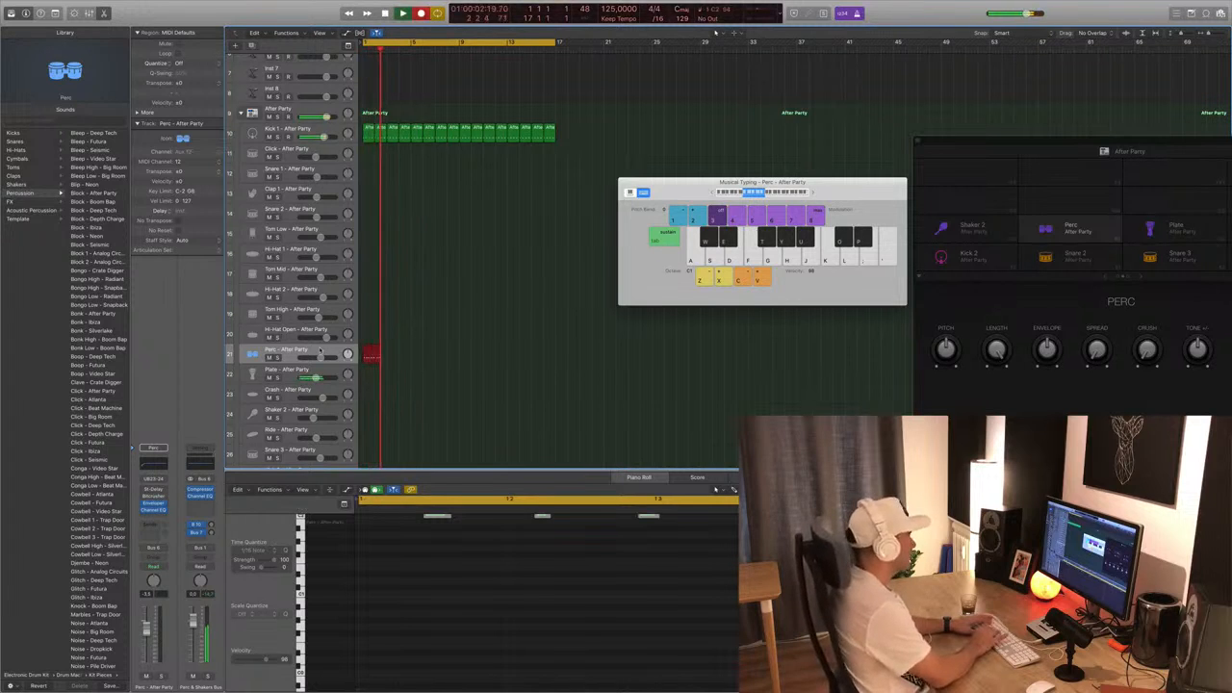
{"action": "key", "text": "k"}
{"action": "key", "text": "k"}
{"action": "key", "text": "k"}
{"action": "key", "text": "k"}
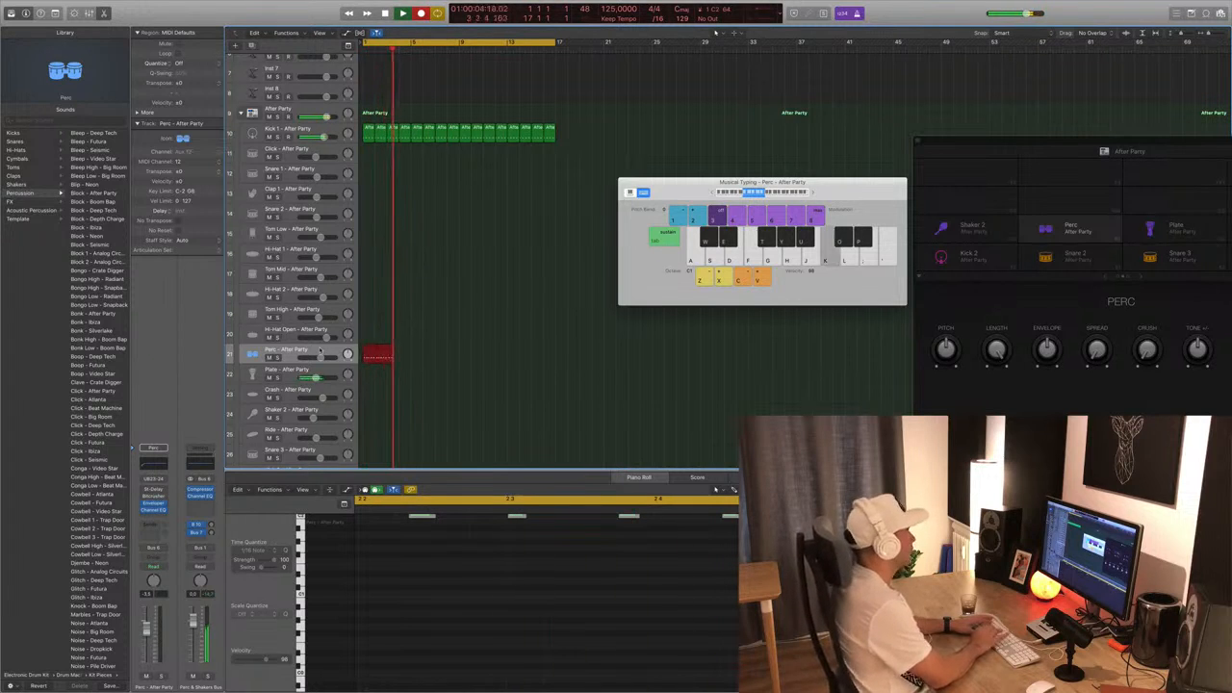
{"action": "key", "text": "k"}
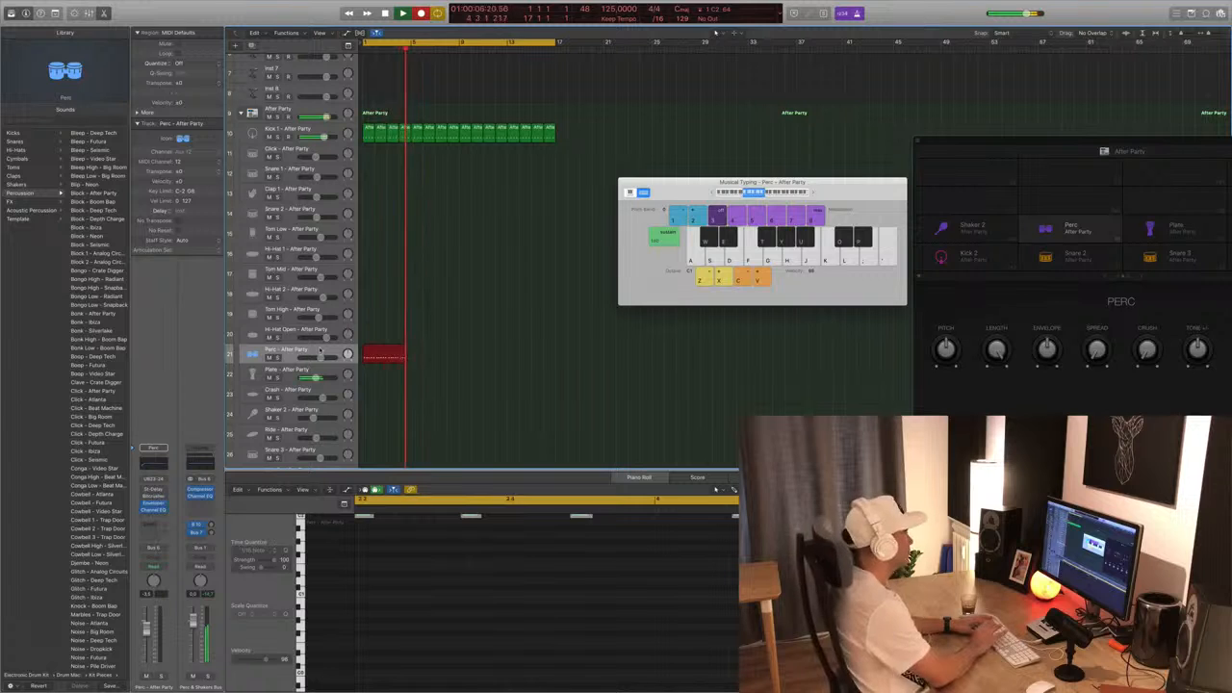
{"action": "key", "text": "k"}
{"action": "key", "text": "space"}
Quantize all notes of the recorded Perc region to 1/16 notes and check the result in playback.
{"action": "key", "text": "space"}
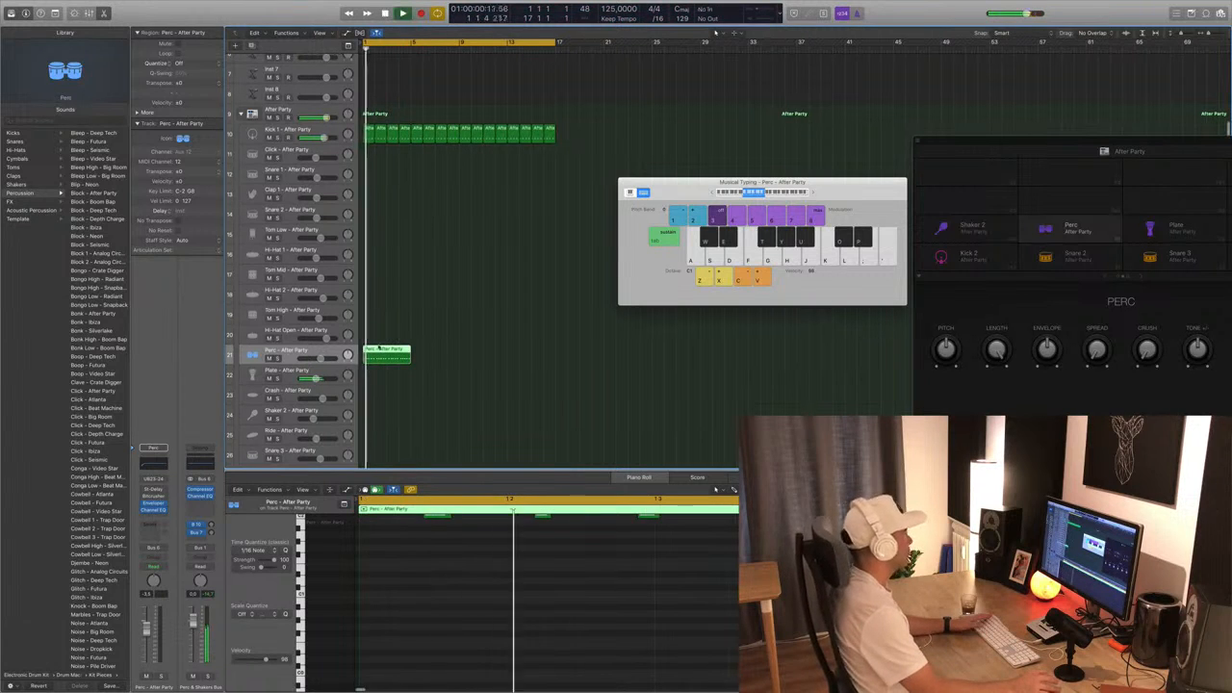
{"action": "key", "text": "space"}
{"action": "scroll", "coordinate": [448, 583], "scroll_direction": "up", "scroll_amount": 3}
{"action": "left_click", "coordinate": [522, 551]}
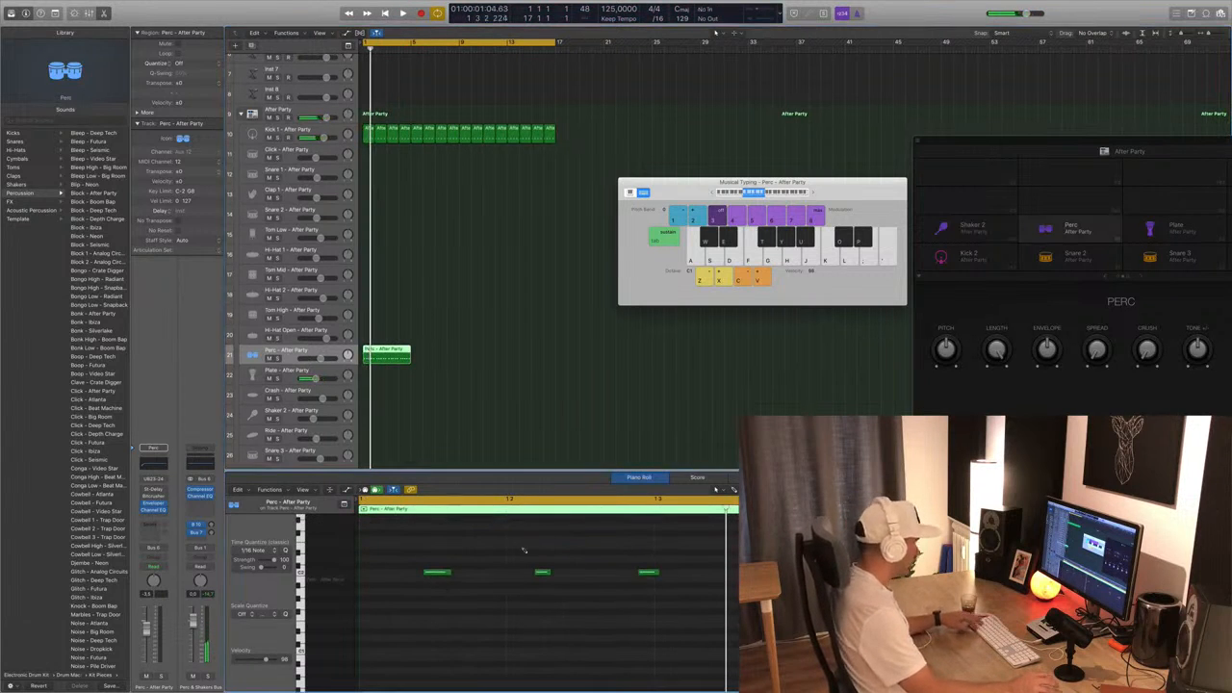
{"action": "key", "text": "space"}
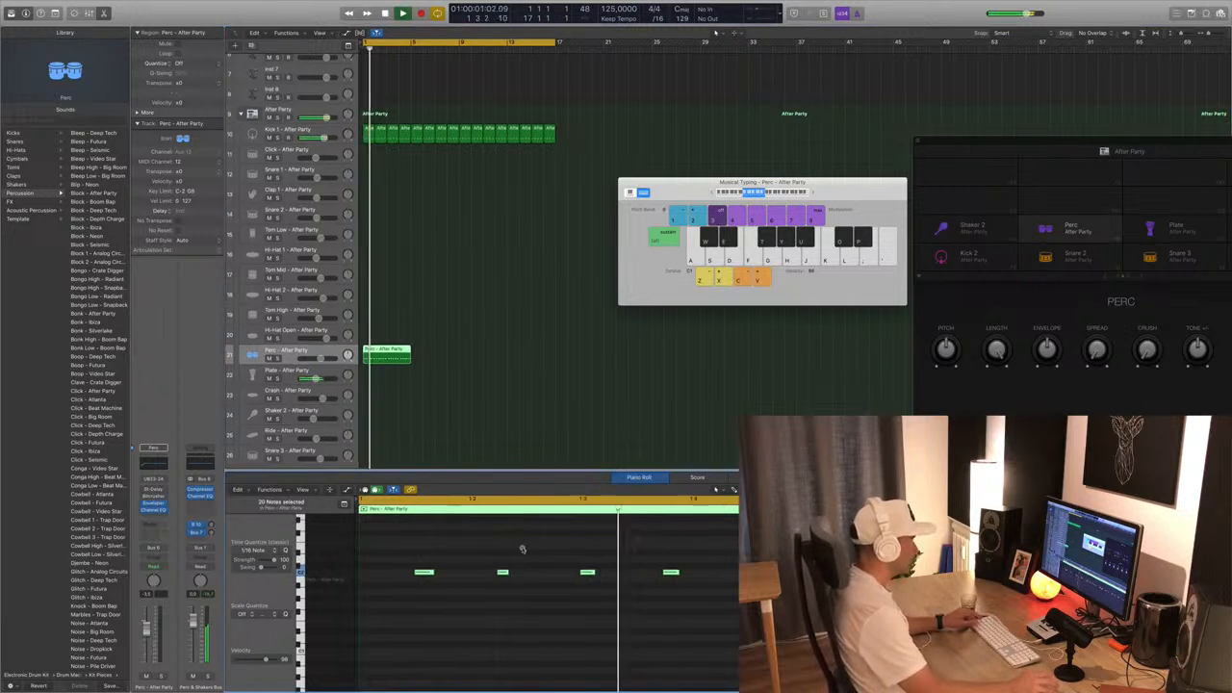
{"action": "key", "text": "super+Left"}
{"action": "key", "text": "space"}
{"action": "key", "text": "space"}
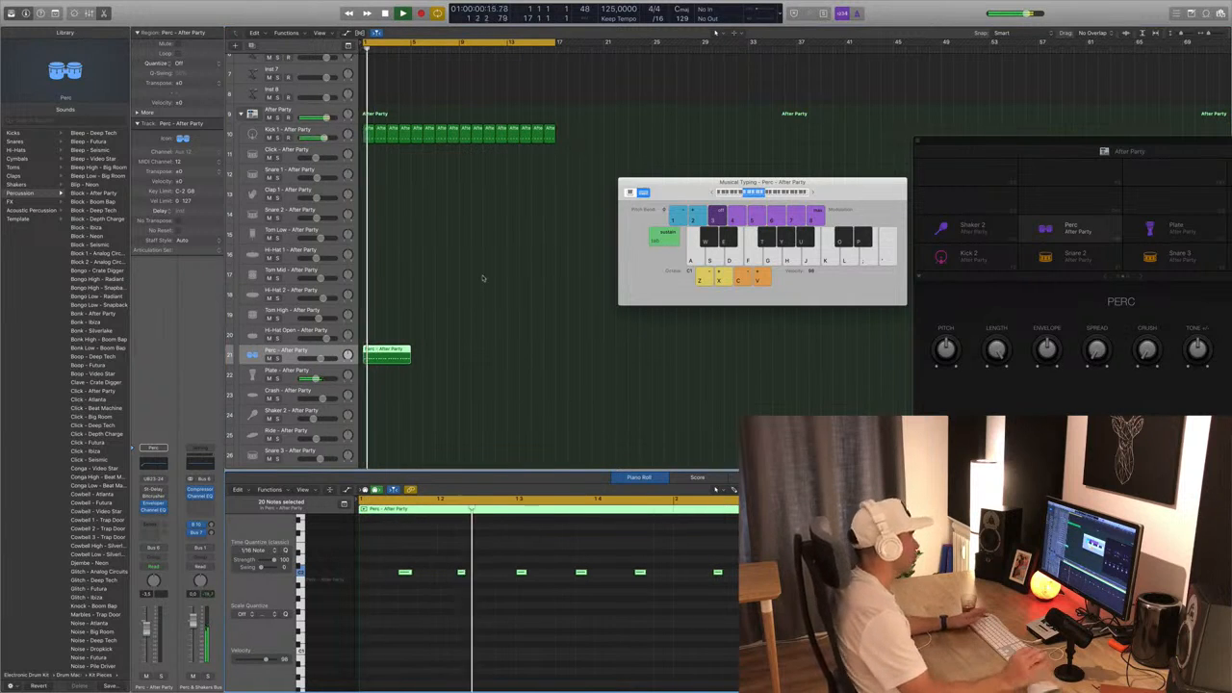
{"action": "key", "text": "space"}
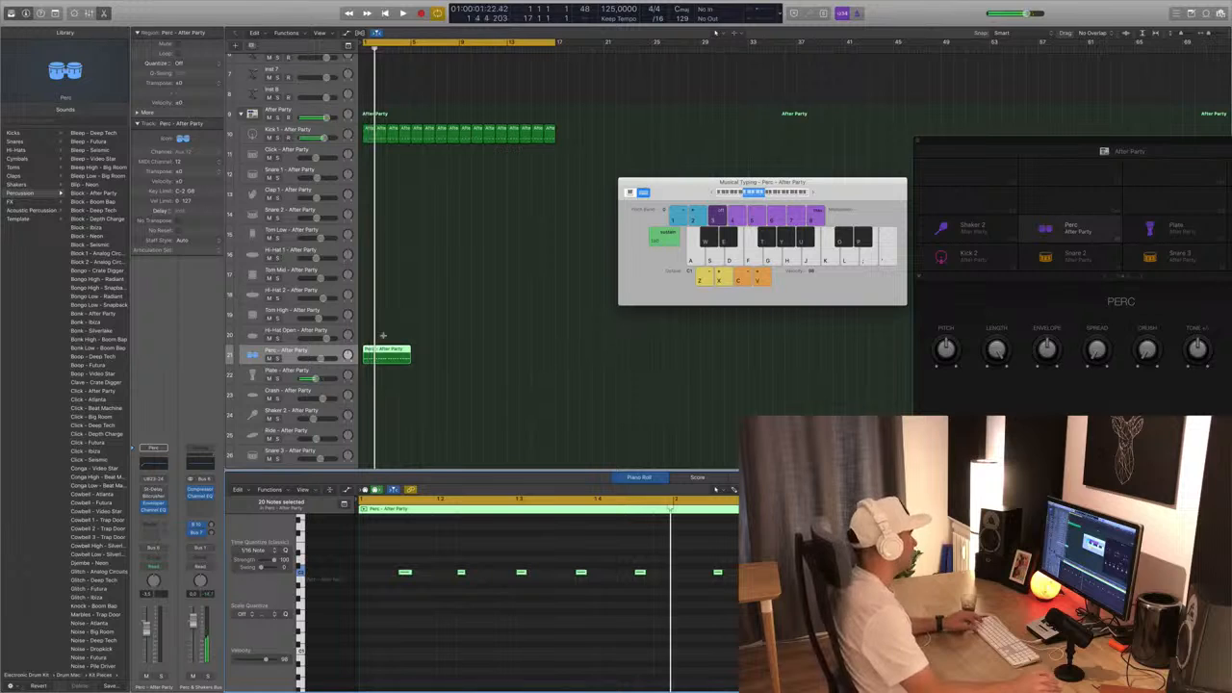
Split the Perc region at bar 2 and delete everything after the first bar.
{"action": "left_click", "coordinate": [372, 348]}
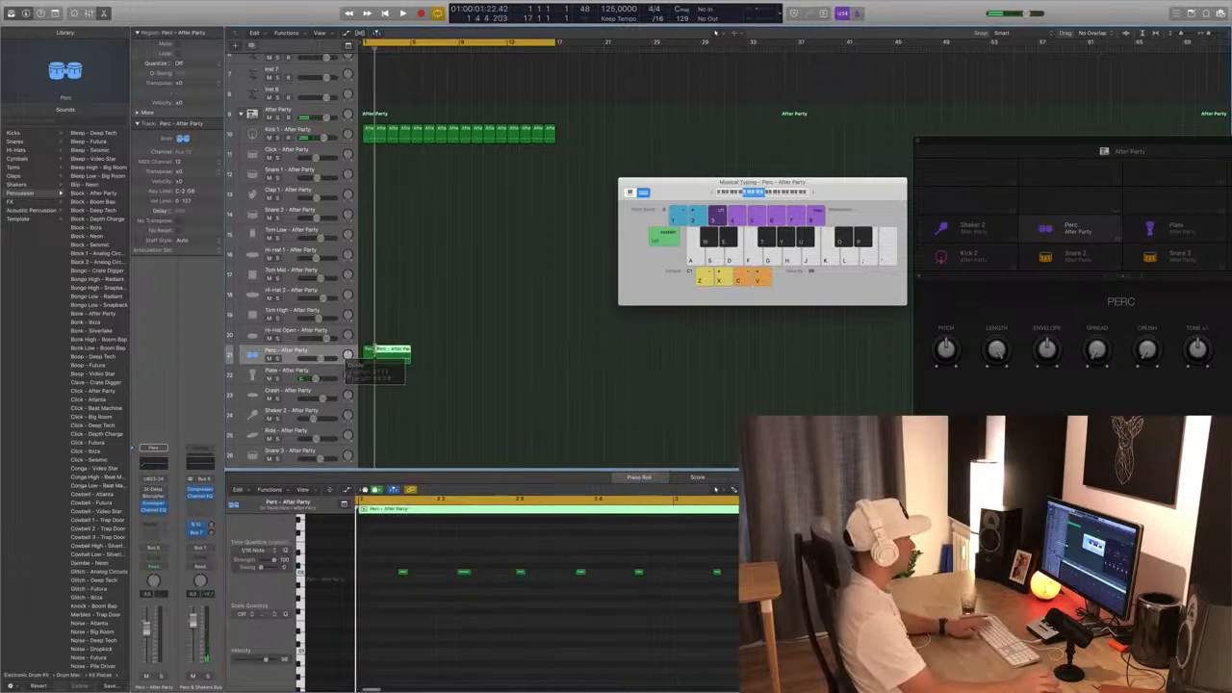
{"action": "key", "text": "Delete"}
{"action": "key", "text": "space"}
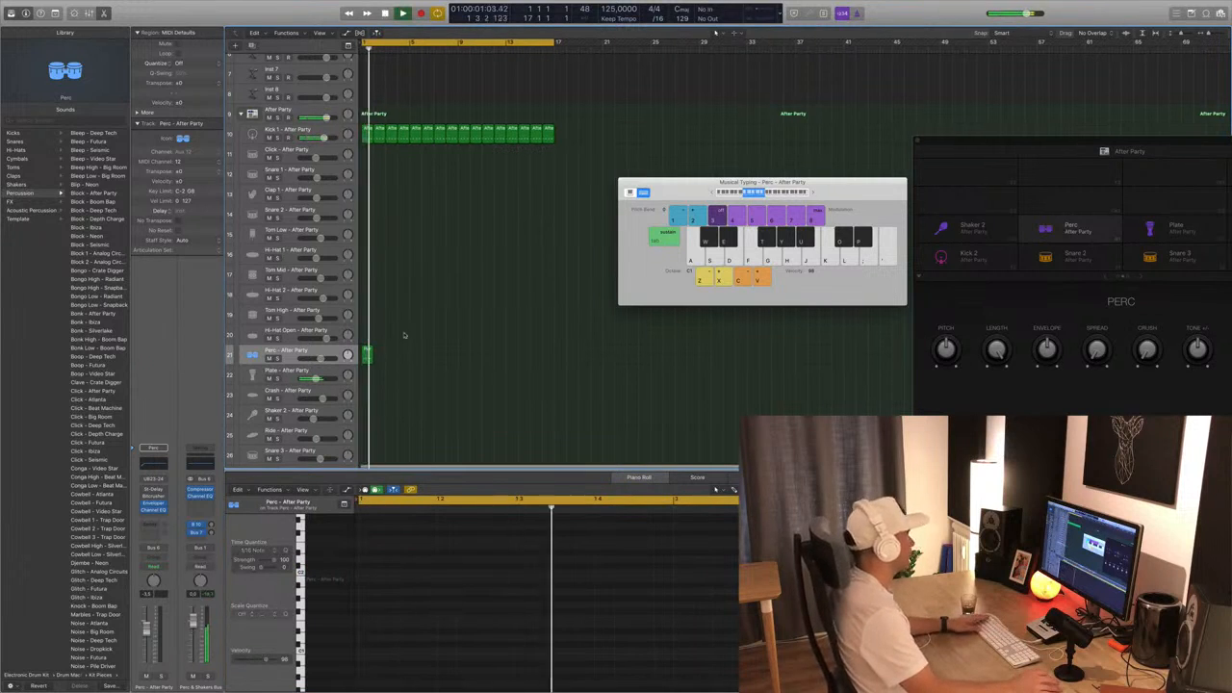
Move the one-bar Perc region to the Plate track and duplicate it to fill bars 1 to 17.
{"action": "left_click_drag", "start_coordinate": [367, 352], "coordinate": [379, 373]}
{"action": "left_click", "coordinate": [398, 378]}
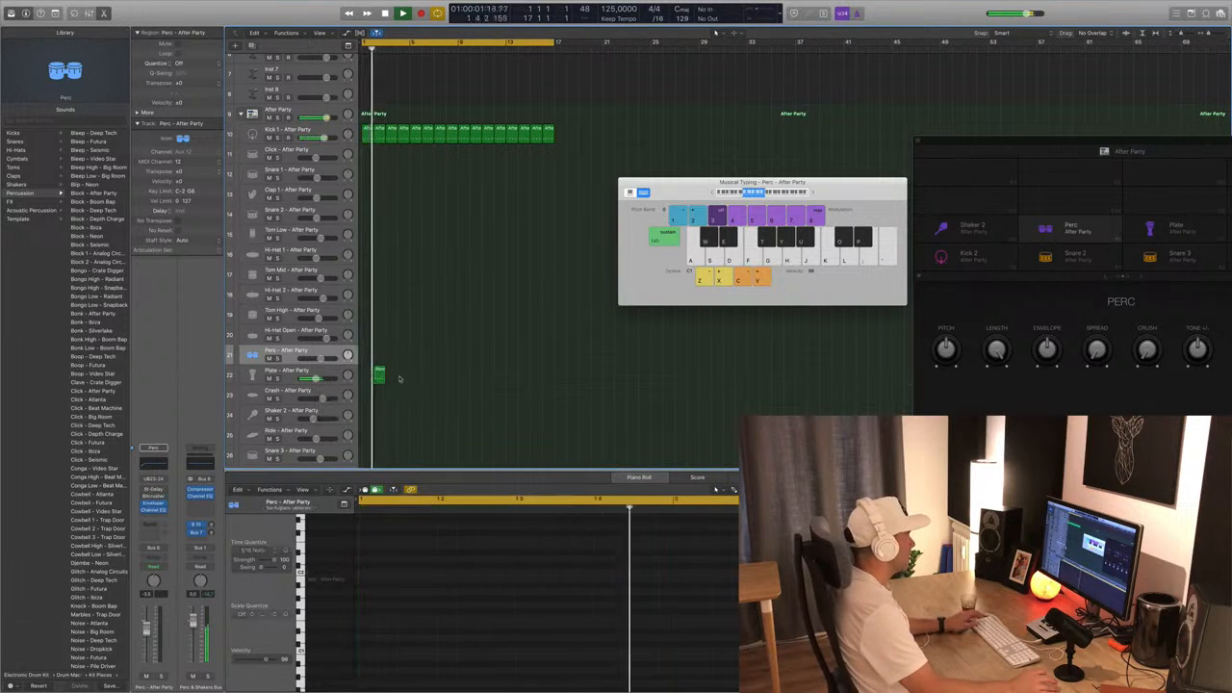
{"action": "key", "text": "space"}
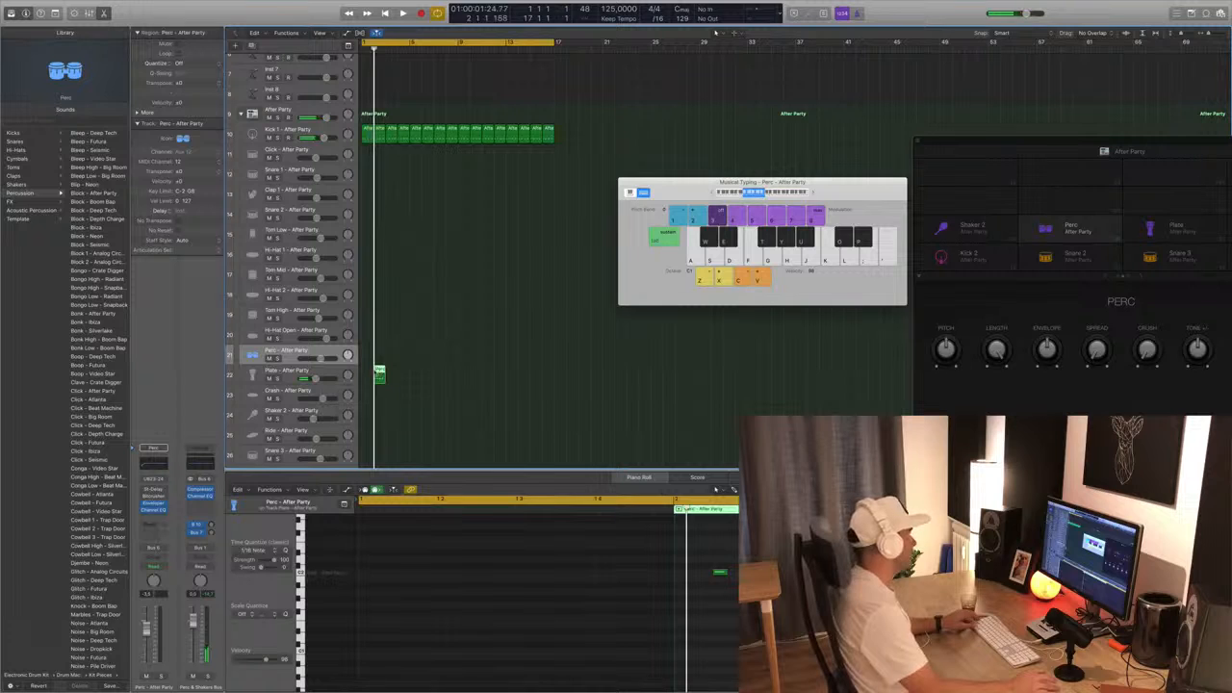
{"action": "left_click_drag", "start_coordinate": [380, 373], "coordinate": [465, 375]}
{"action": "key", "text": "space"}
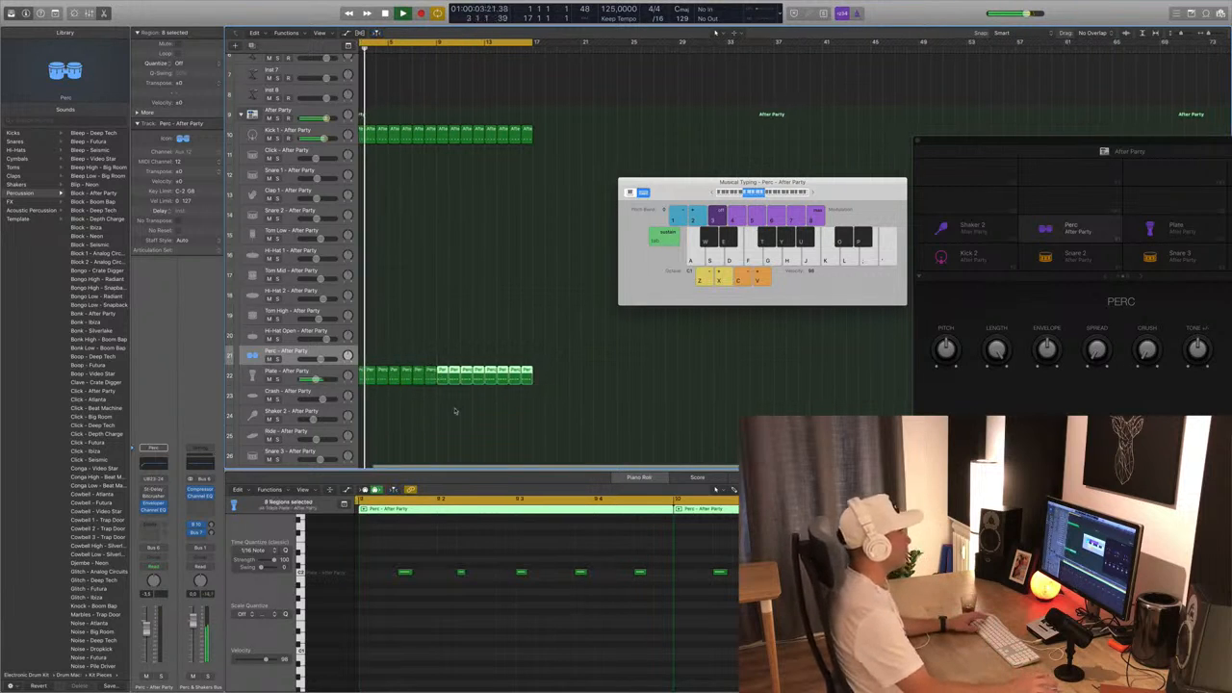
{"action": "left_click", "coordinate": [454, 408]}
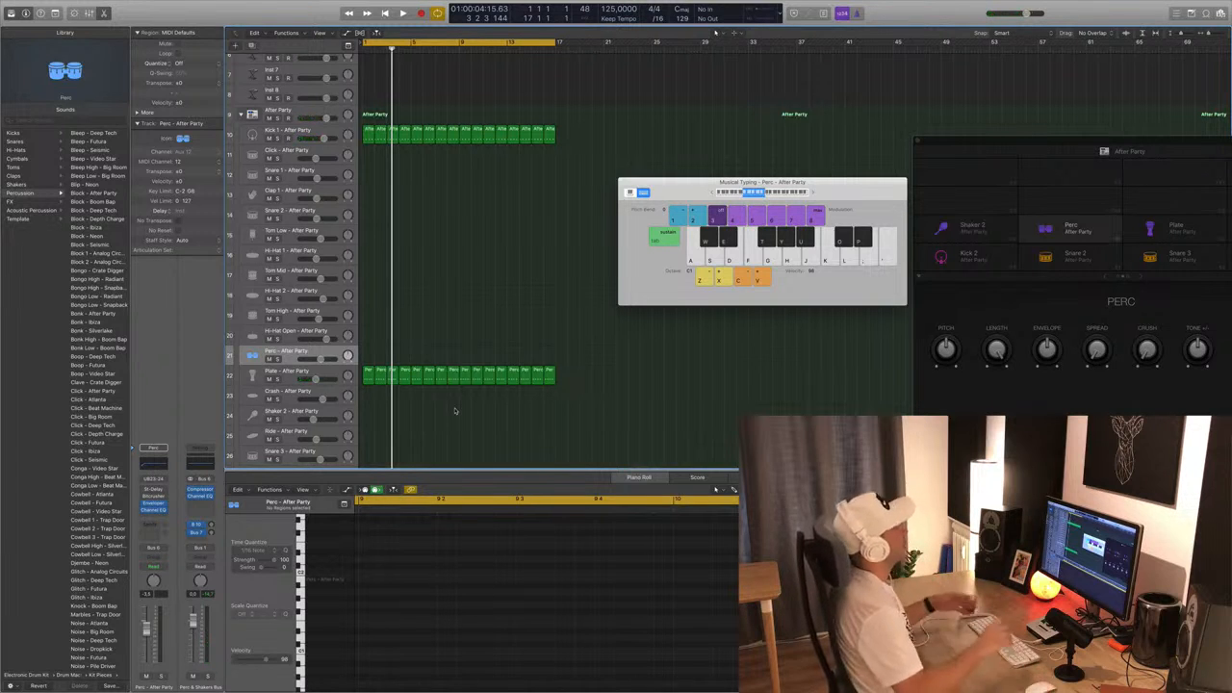
Play back the kick and Plate track loops while trying out a second percussion part on the Perc track.
{"action": "key", "text": "space"}
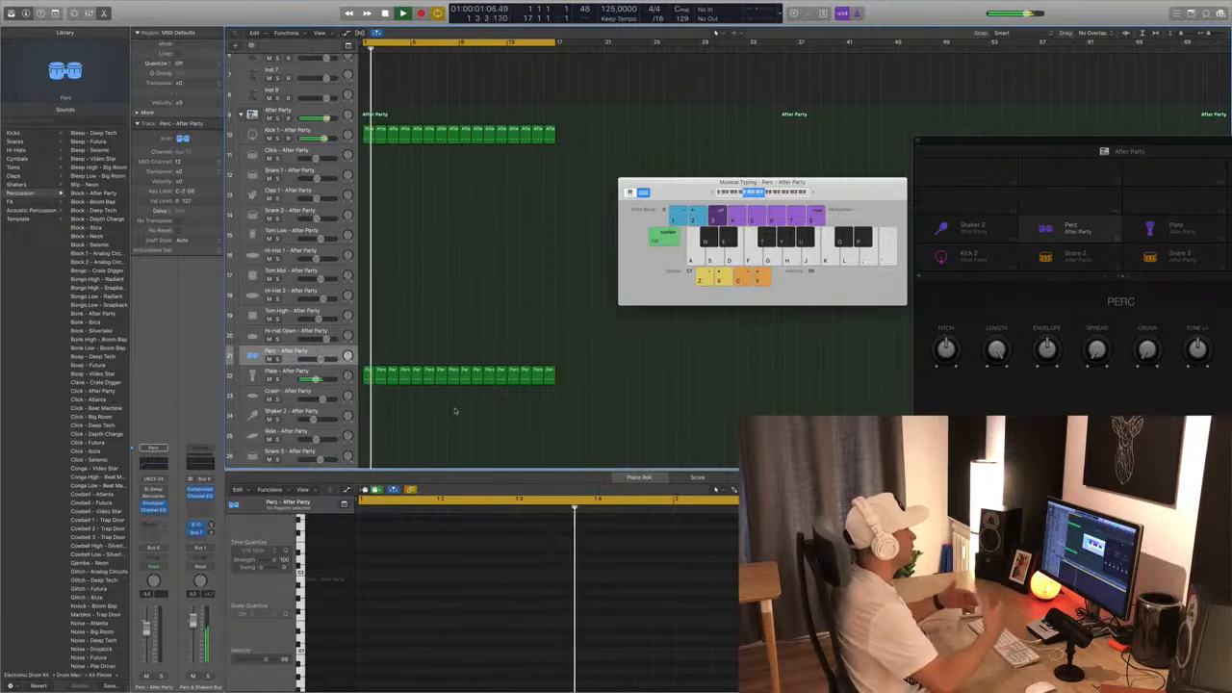
{"action": "key", "text": "space"}
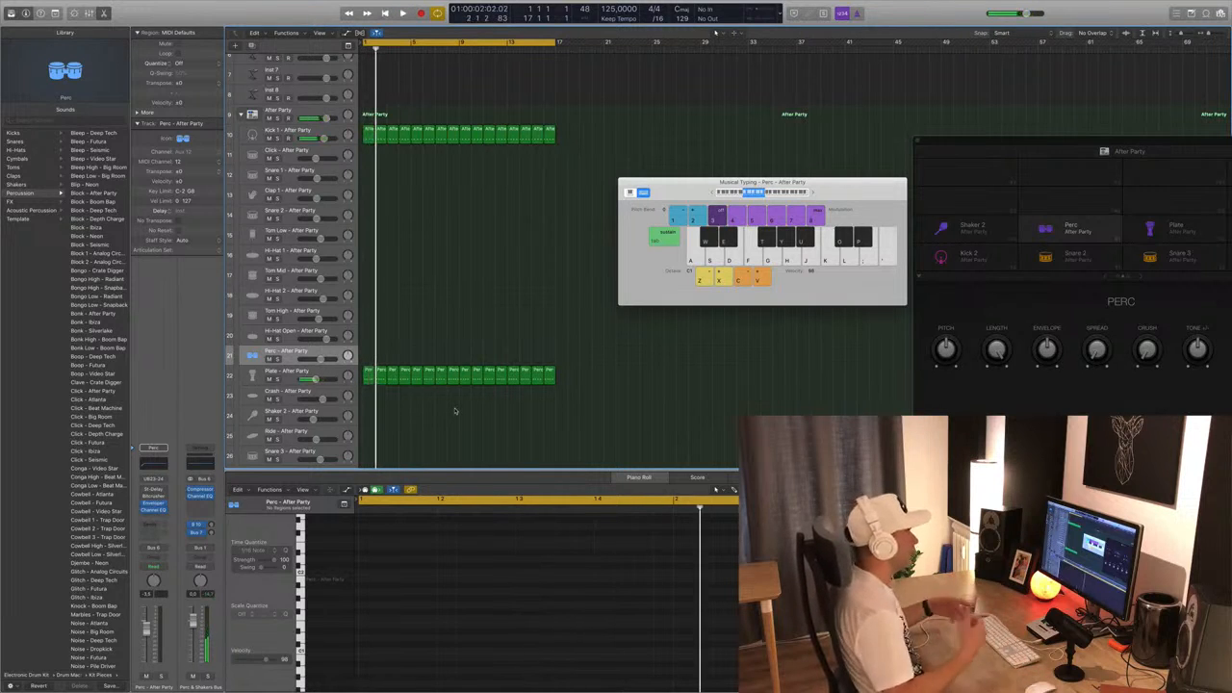
{"action": "key", "text": "space"}
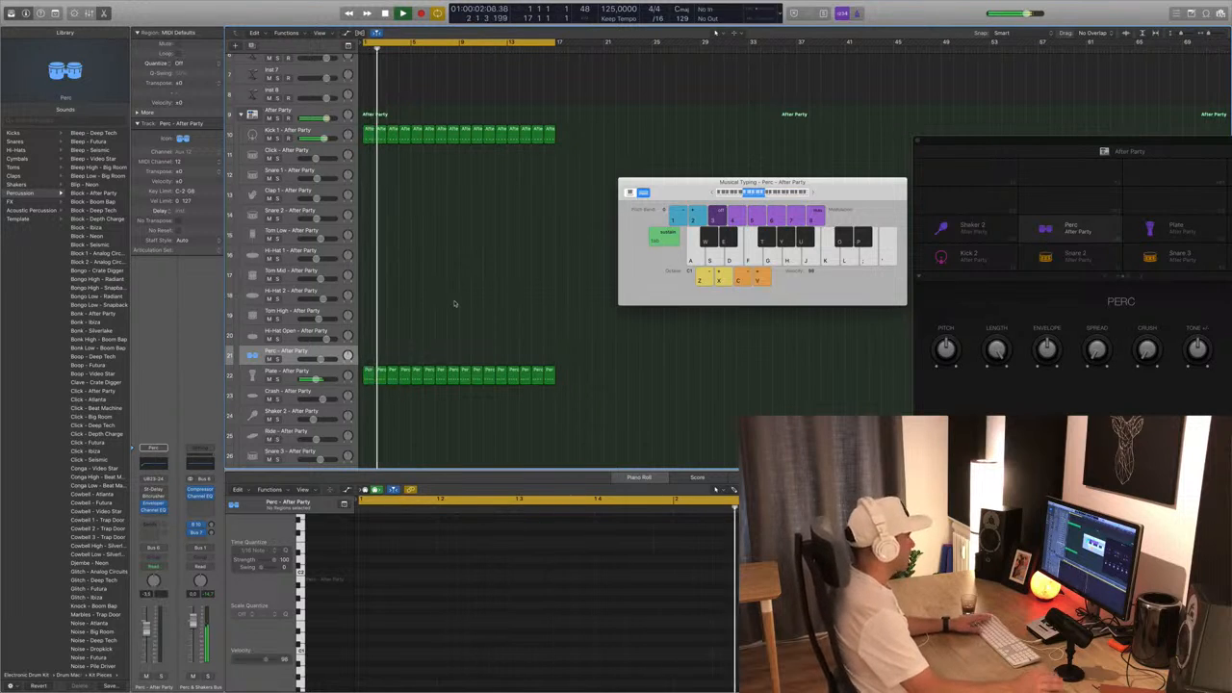
{"action": "key", "text": "space"}
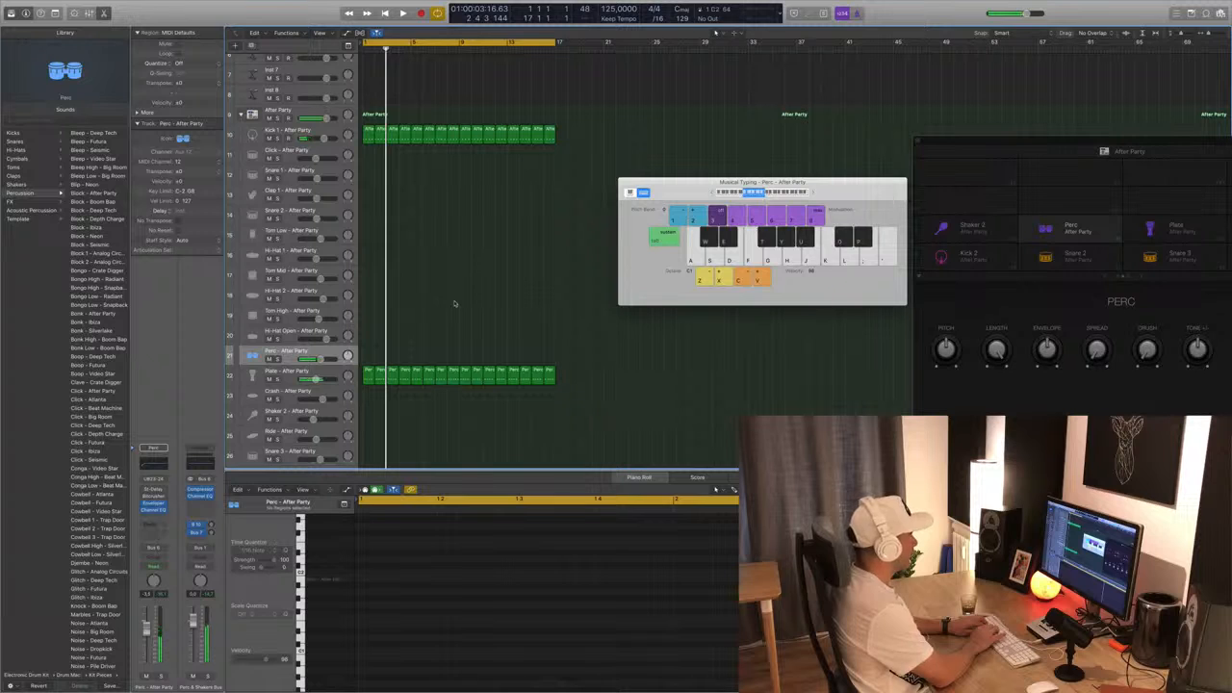
{"action": "key", "text": "space"}
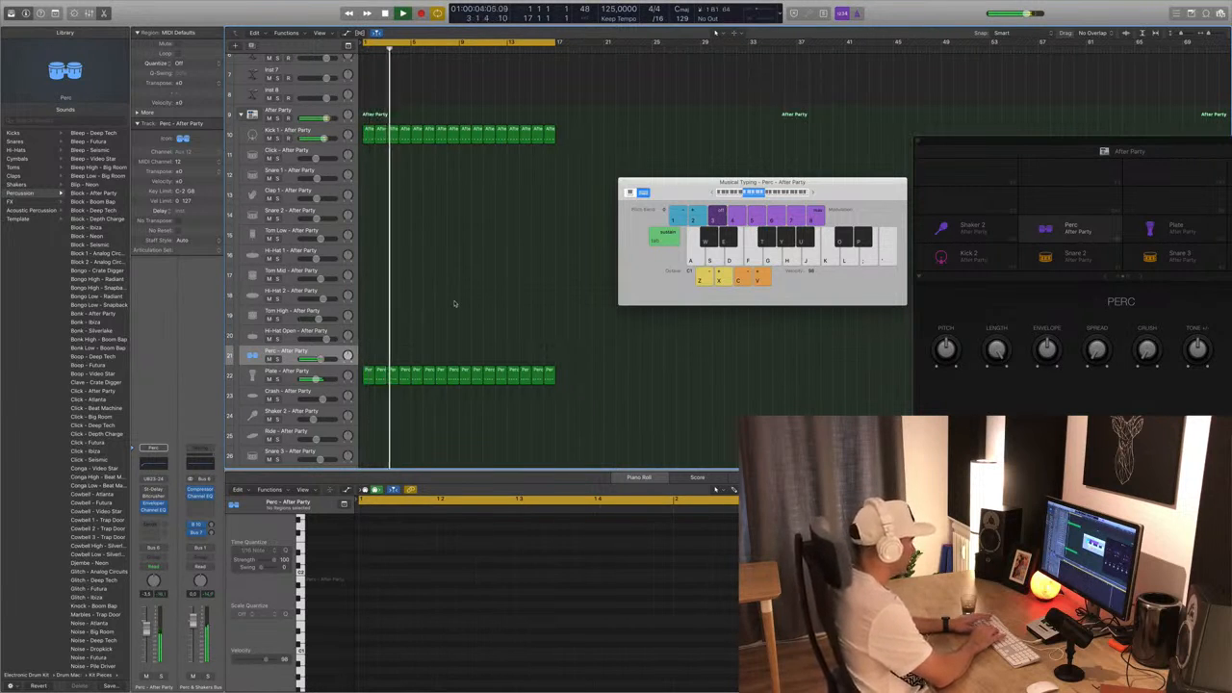
Record a sparse second percussion pattern on the Perc track from about bar 3 to bar 7.
{"action": "key", "text": "r"}
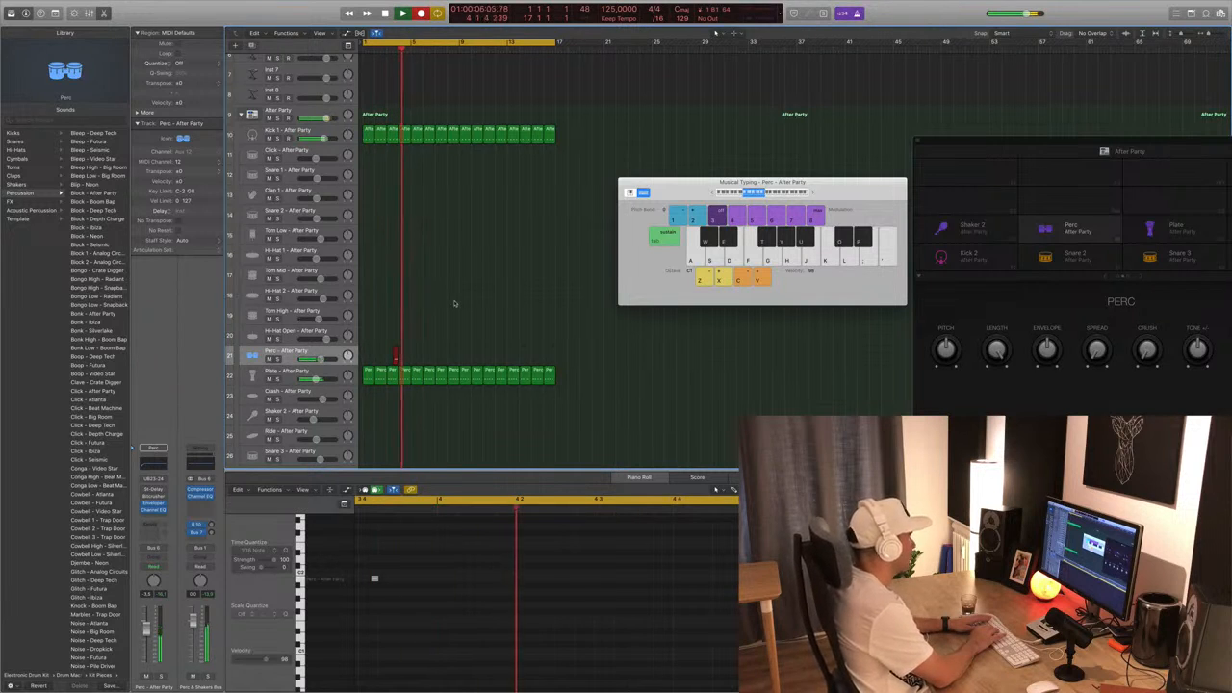
{"action": "key", "text": "j"}
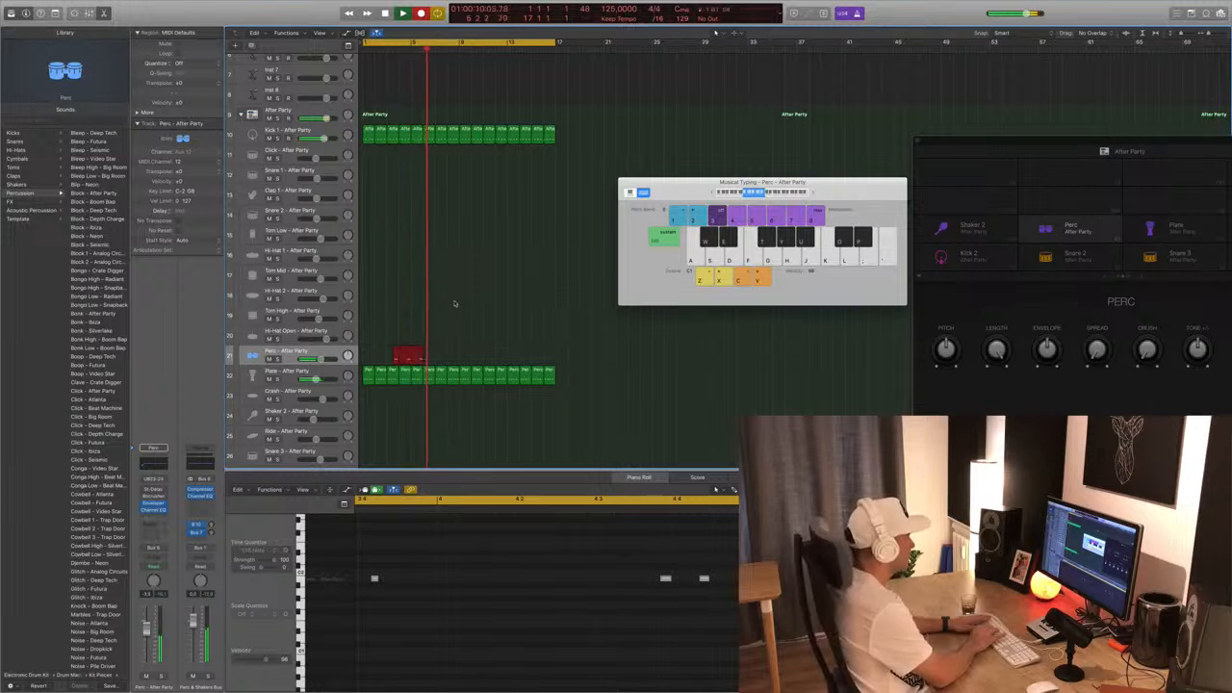
{"action": "key", "text": "j"}
{"action": "key", "text": "space"}
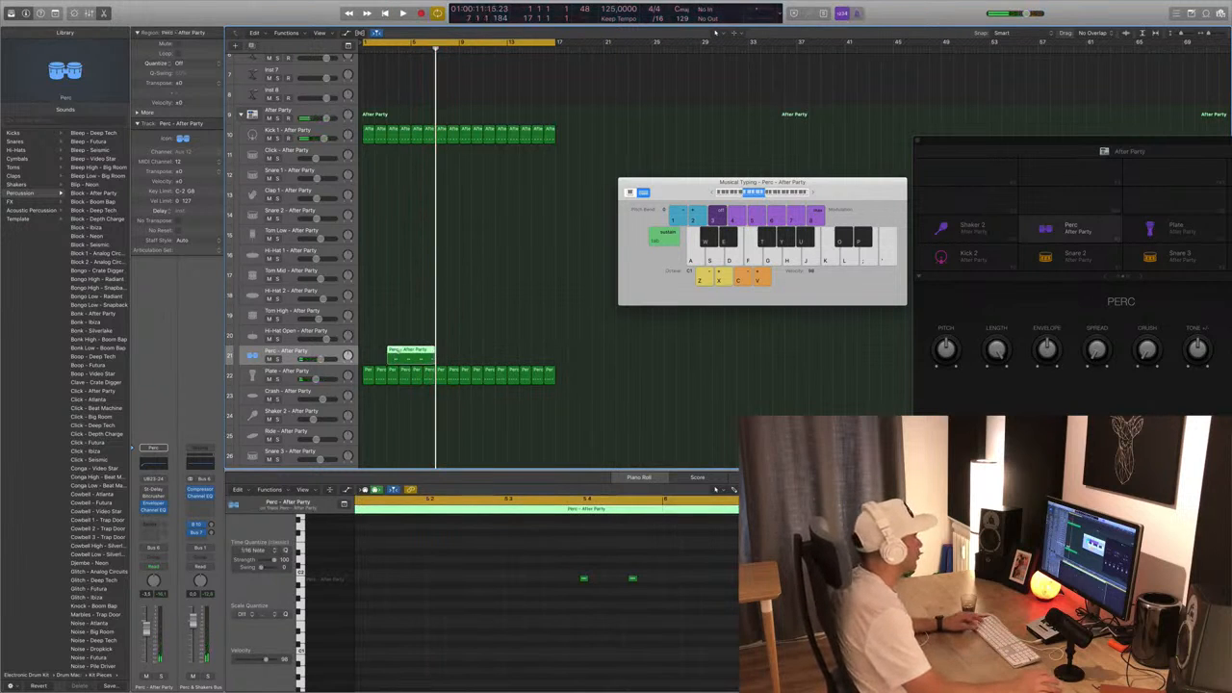
Trim the new Perc region to three bars starting at bar 1 and quantize its notes to 1/16.
{"action": "left_click_drag", "start_coordinate": [399, 352], "coordinate": [367, 356]}
{"action": "left_click", "coordinate": [393, 356]}
{"action": "key", "text": "Delete"}
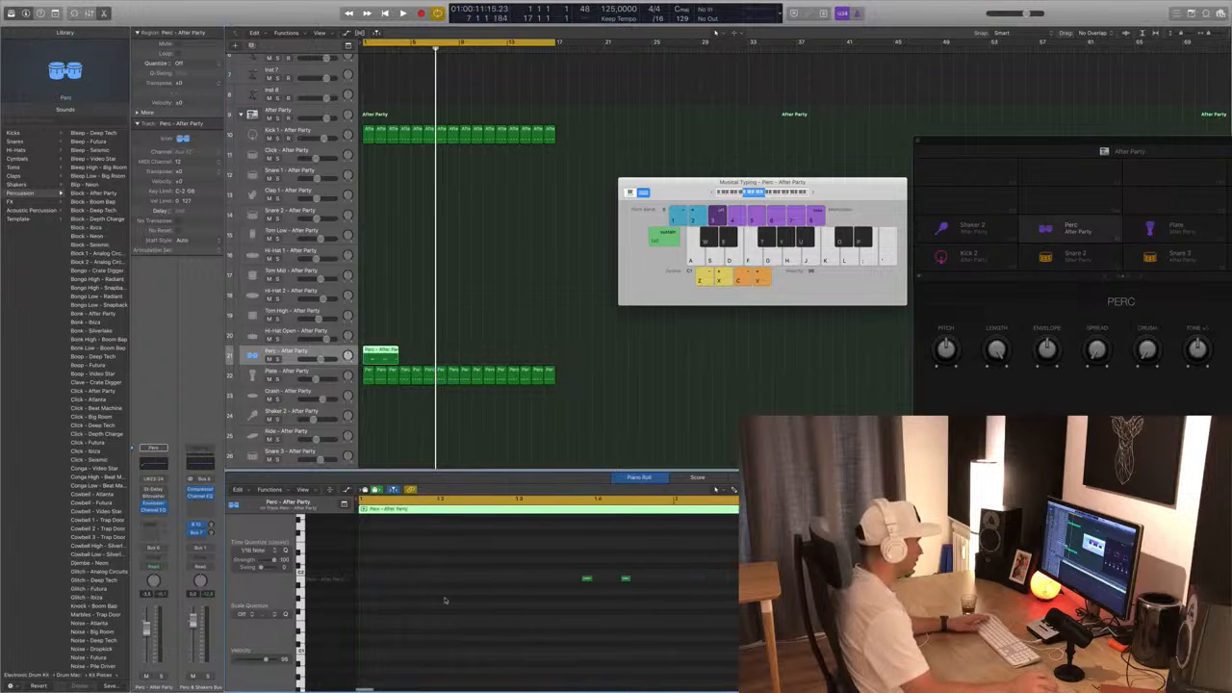
{"action": "key", "text": "space"}
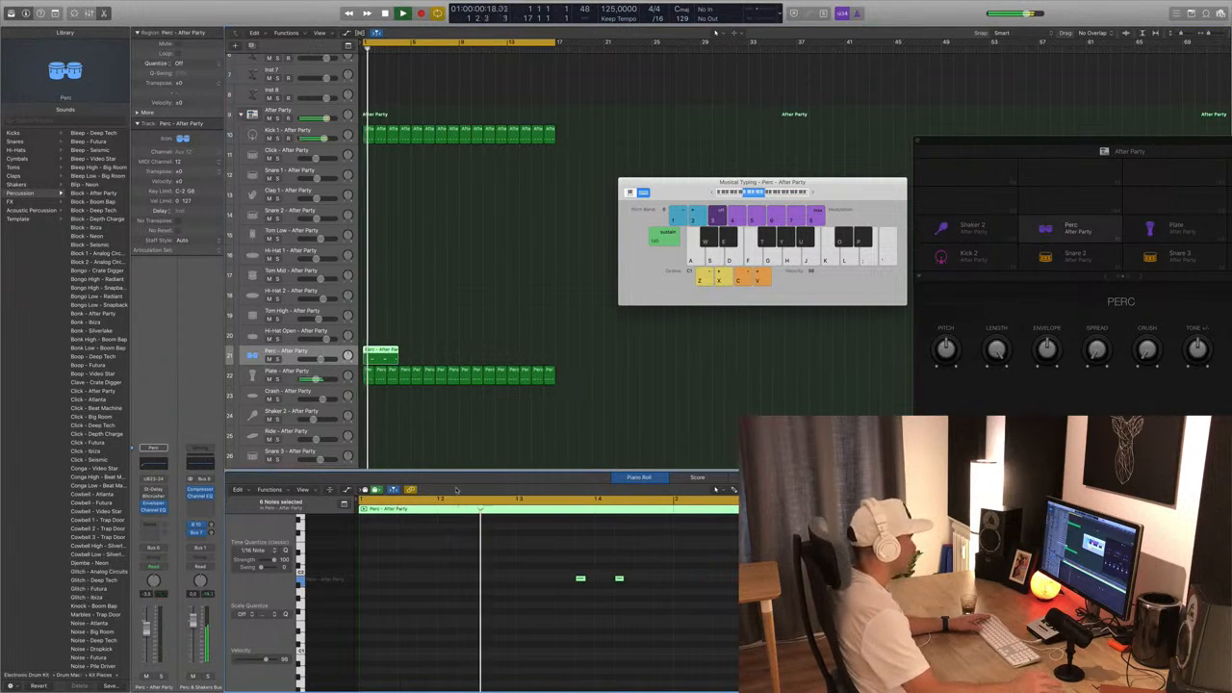
{"action": "key", "text": "space"}
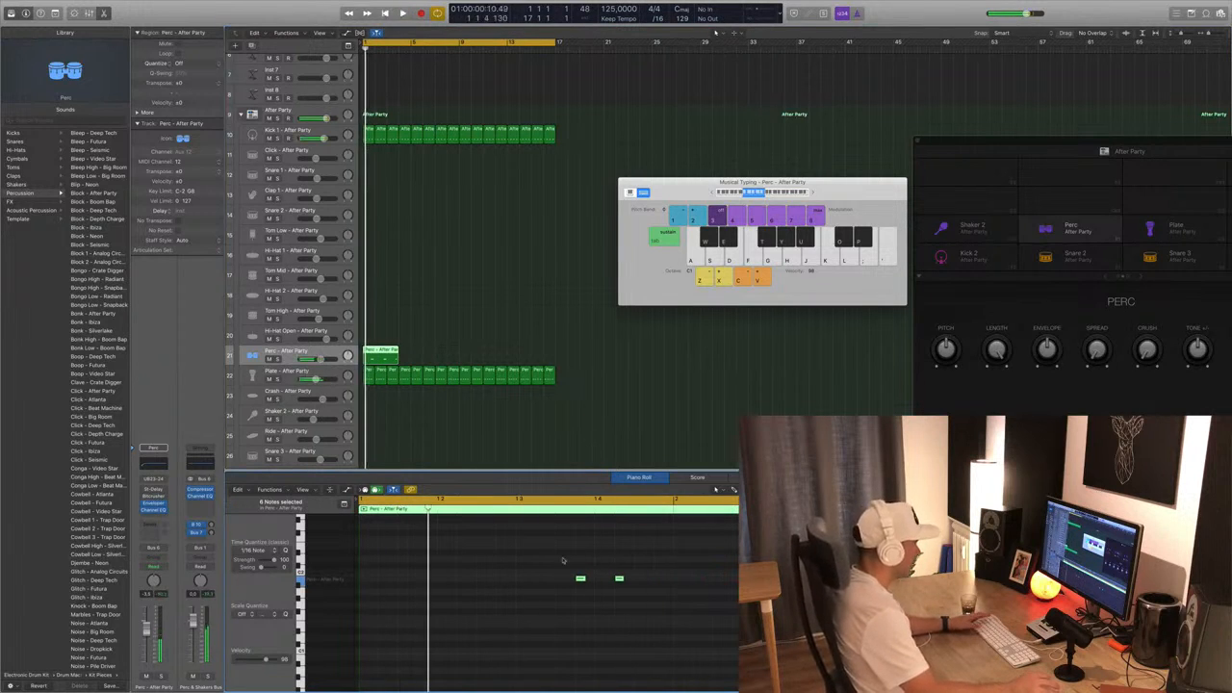
Shift the two notes in the first bar of the Perc region two 1/16 steps later.
{"action": "left_click", "coordinate": [667, 612]}
{"action": "key", "text": "alt+Right"}
{"action": "key", "text": "space"}
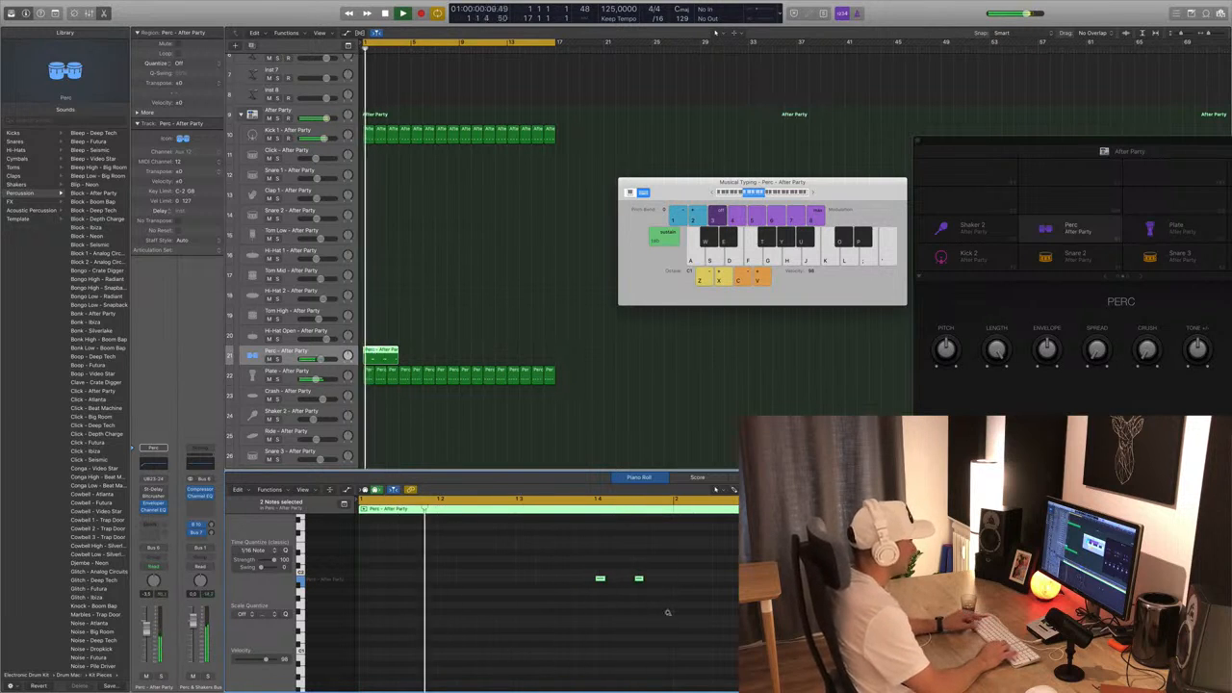
{"action": "key", "text": "alt+Right"}
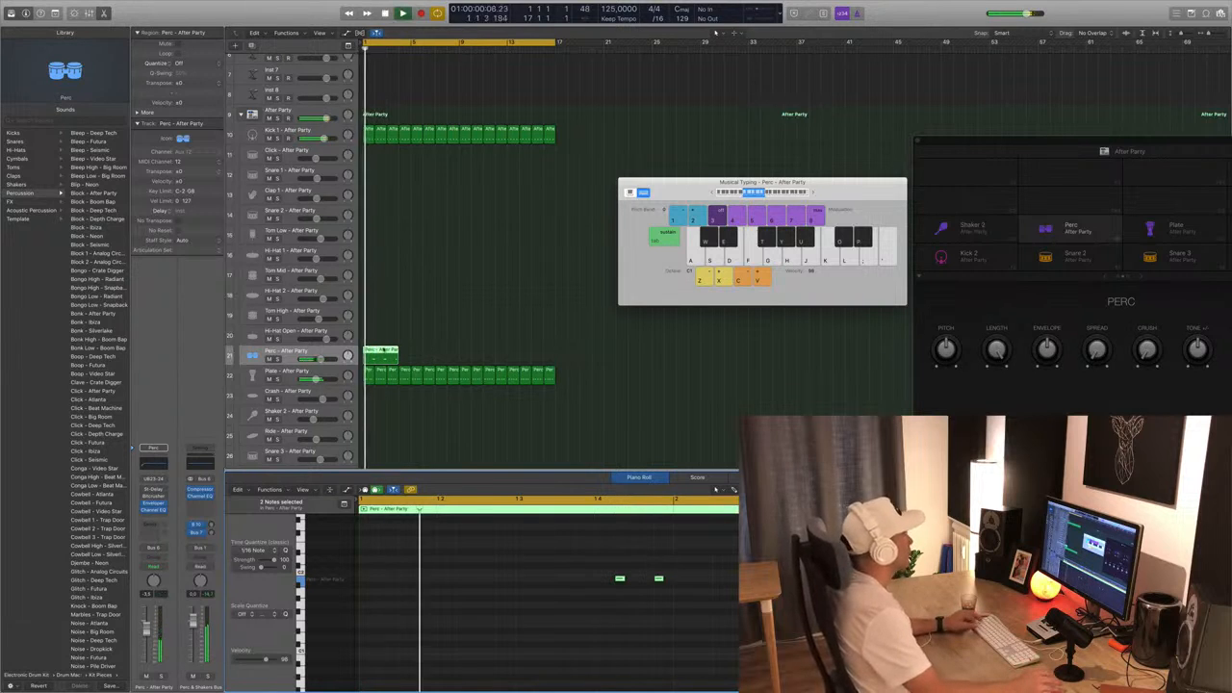
Cut the Perc region to its first bar, delete the remainder, and duplicate that bar to fill bars 1 to 17.
{"action": "left_click_drag", "start_coordinate": [400, 355], "coordinate": [374, 354]}
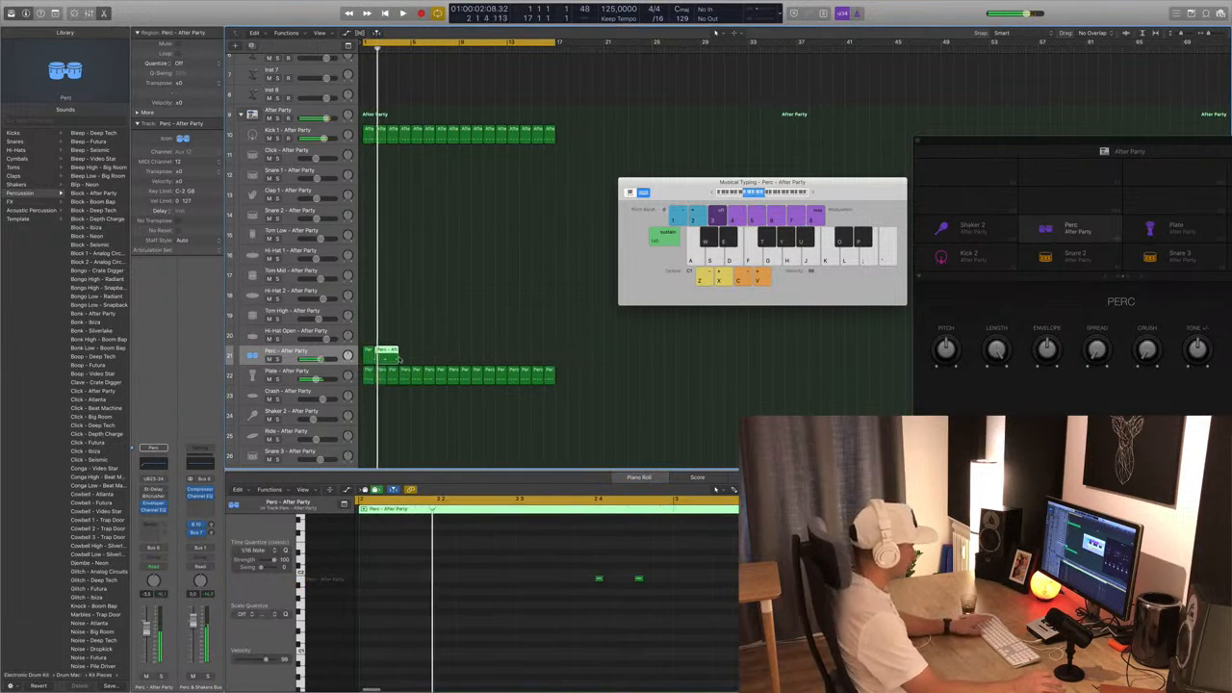
{"action": "left_click", "coordinate": [383, 354]}
{"action": "key", "text": "Delete"}
{"action": "left_click", "coordinate": [368, 352]}
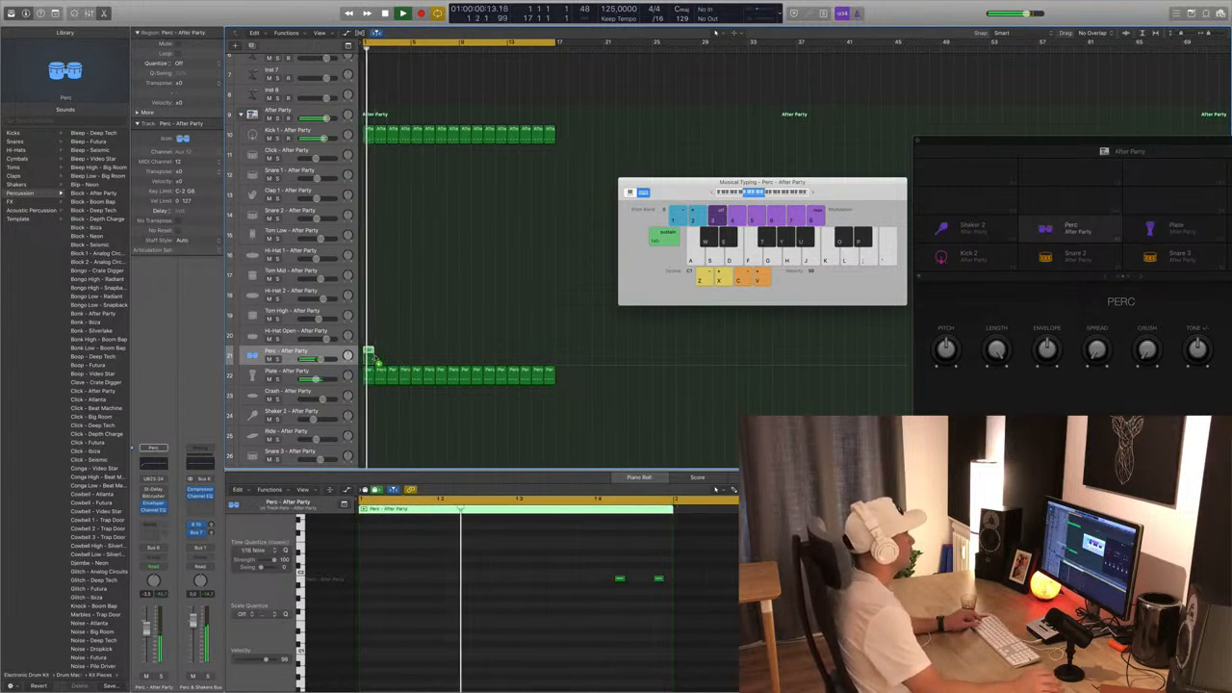
{"action": "left_click_drag", "start_coordinate": [379, 360], "coordinate": [467, 356]}
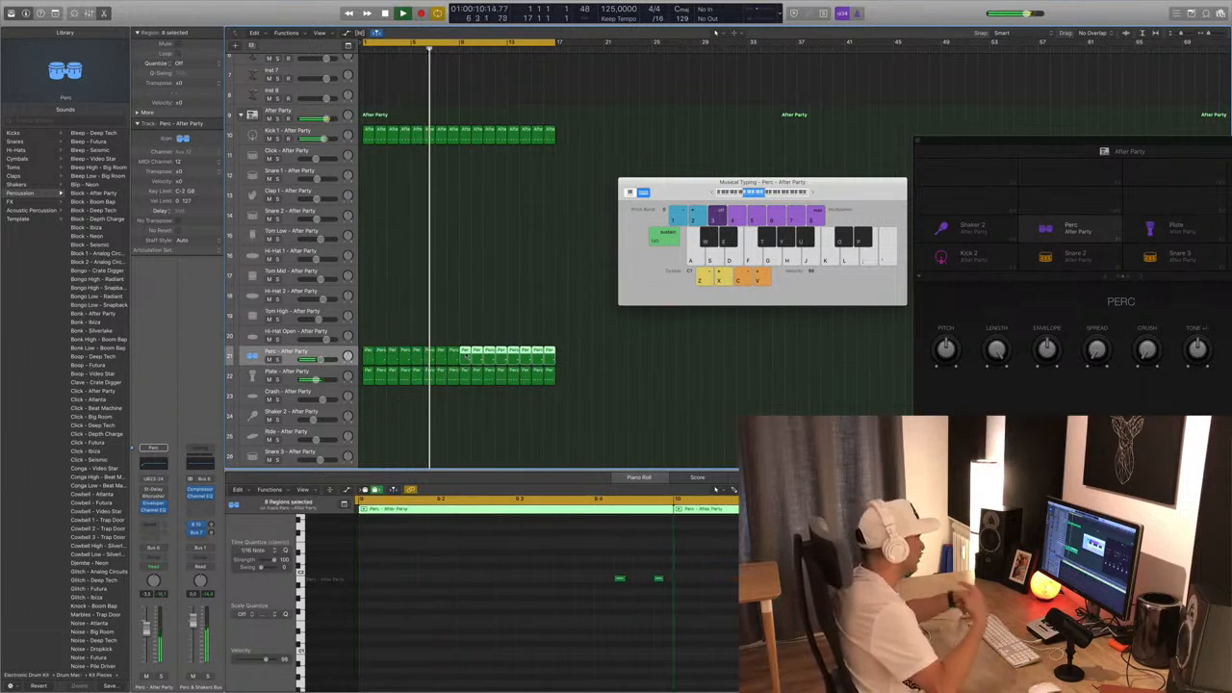
Play back the loops while trying out a snare part, and slightly lower the Snare 1 track's volume.
{"action": "key", "text": "Return"}
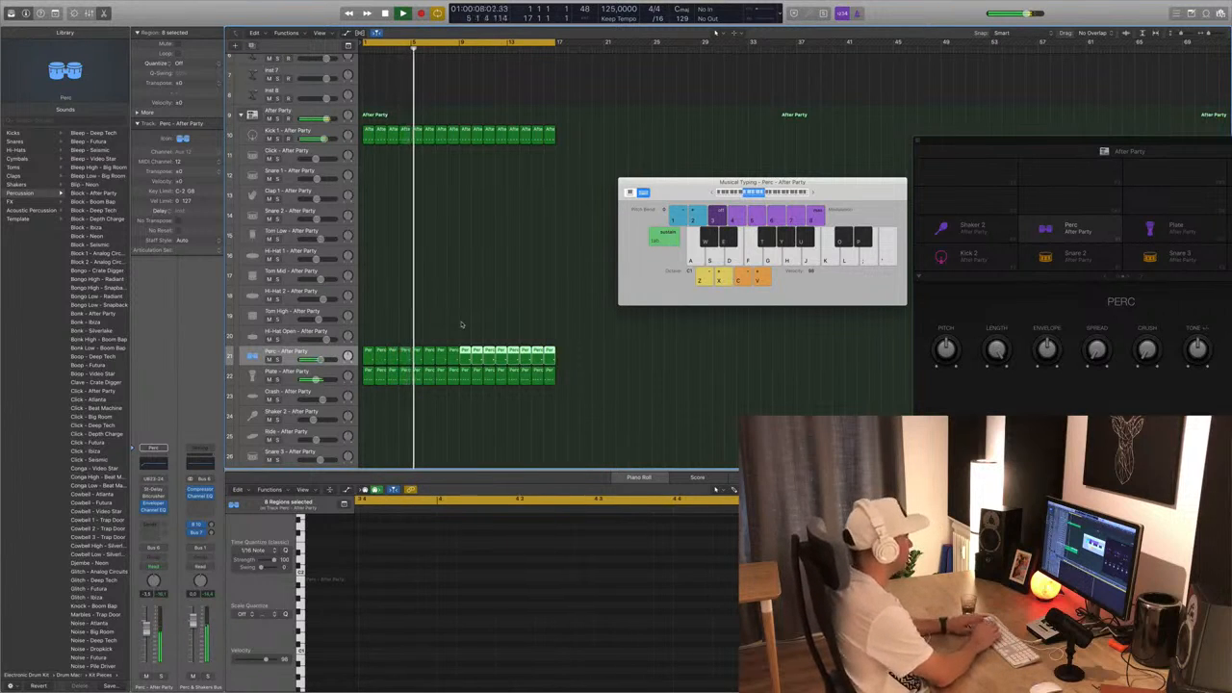
{"action": "key", "text": "d"}
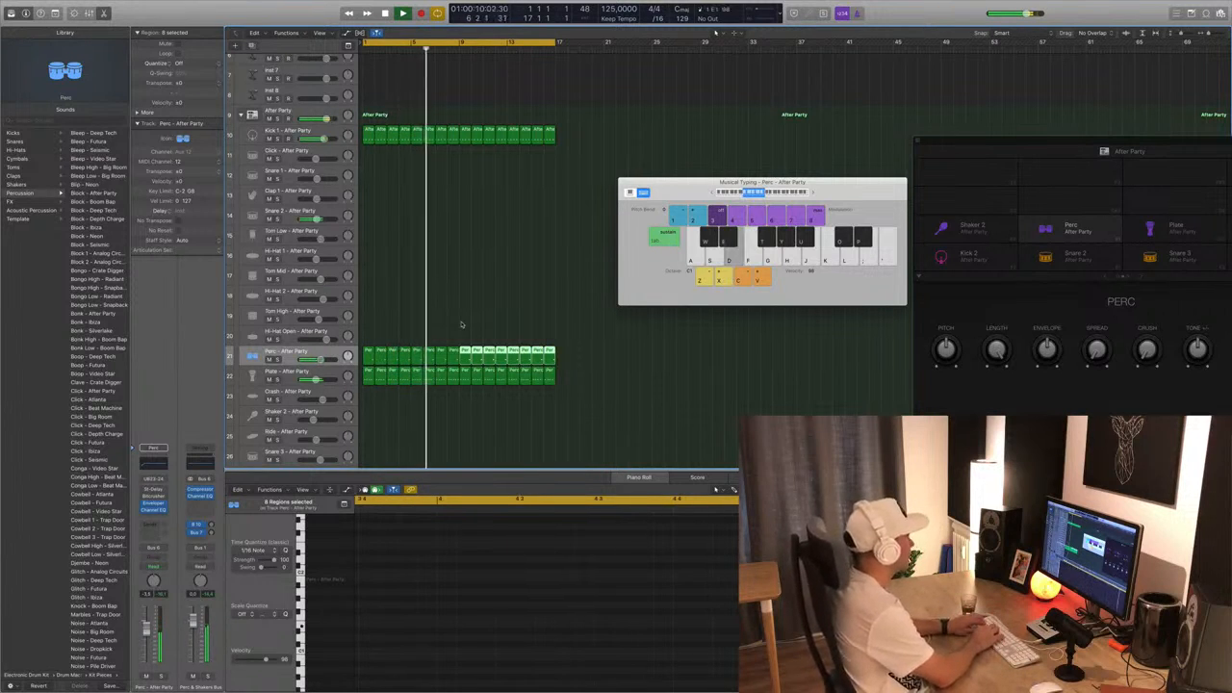
{"action": "key", "text": "s"}
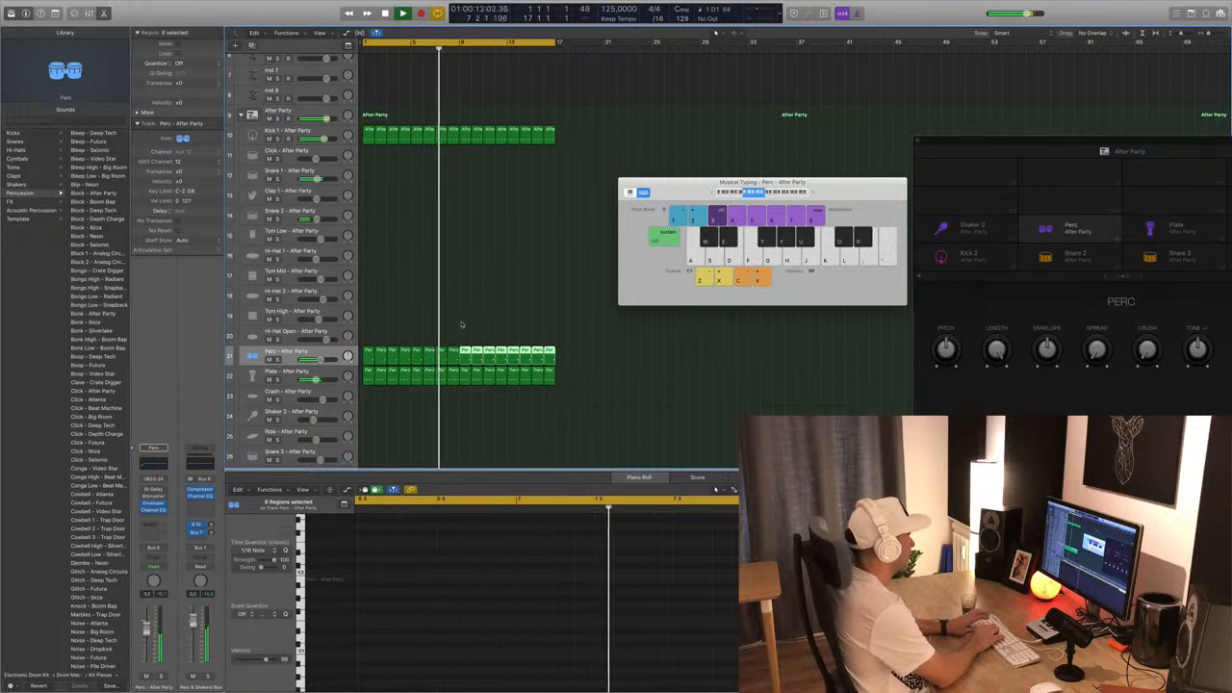
{"action": "key", "text": "s"}
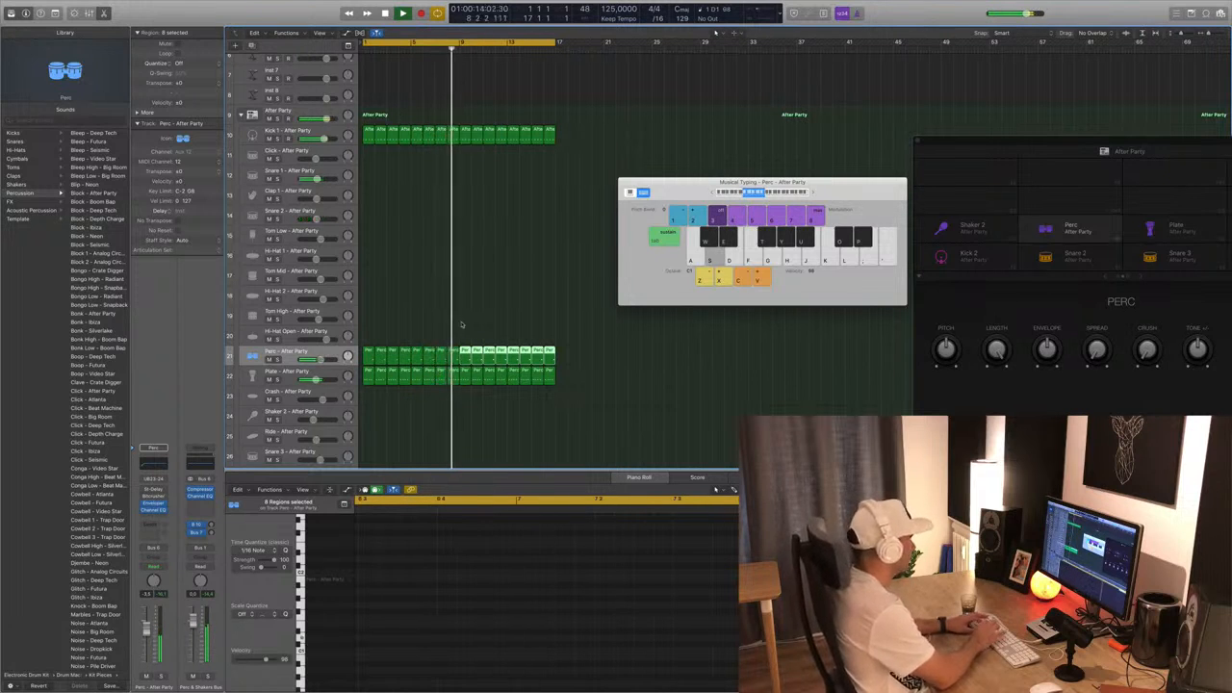
{"action": "left_click_drag", "start_coordinate": [317, 178], "coordinate": [308, 179]}
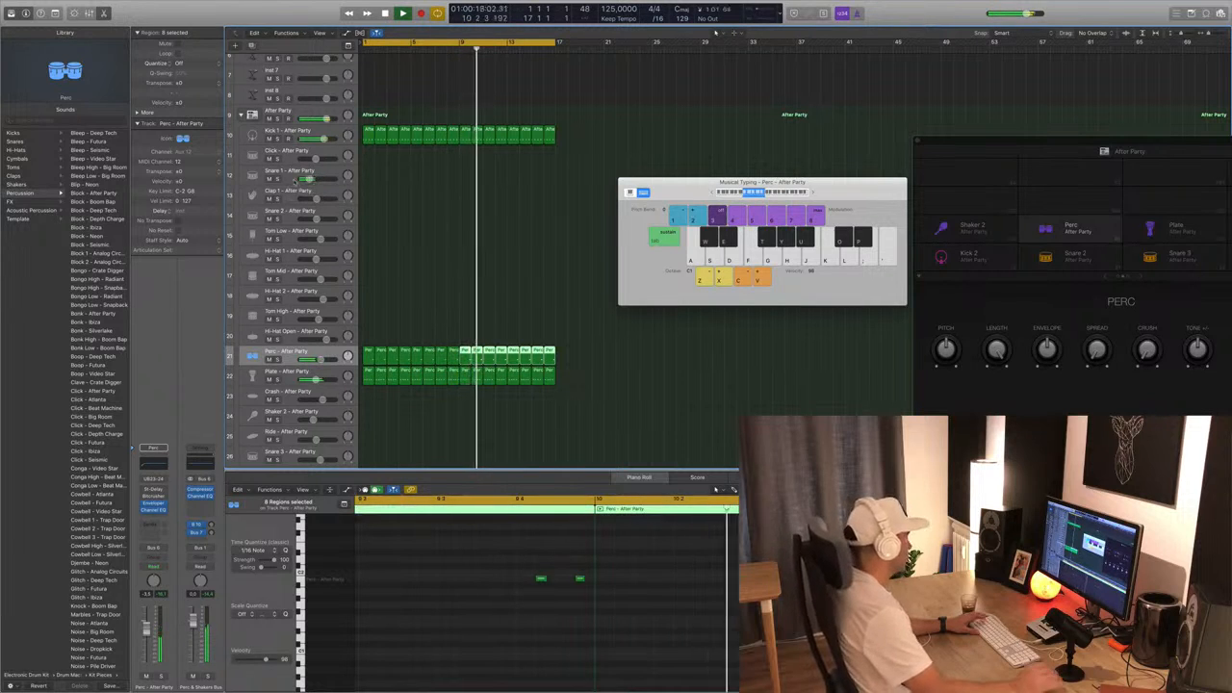
{"action": "key", "text": "w"}
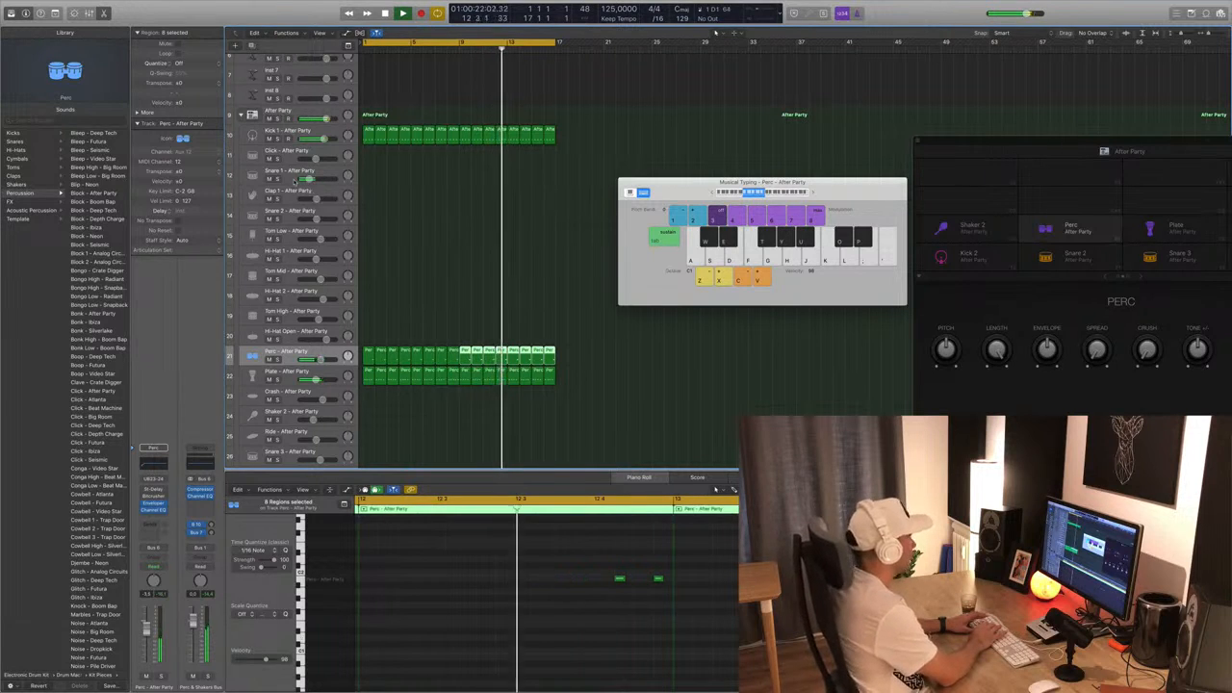
{"action": "key", "text": "s"}
{"action": "key", "text": "s"}
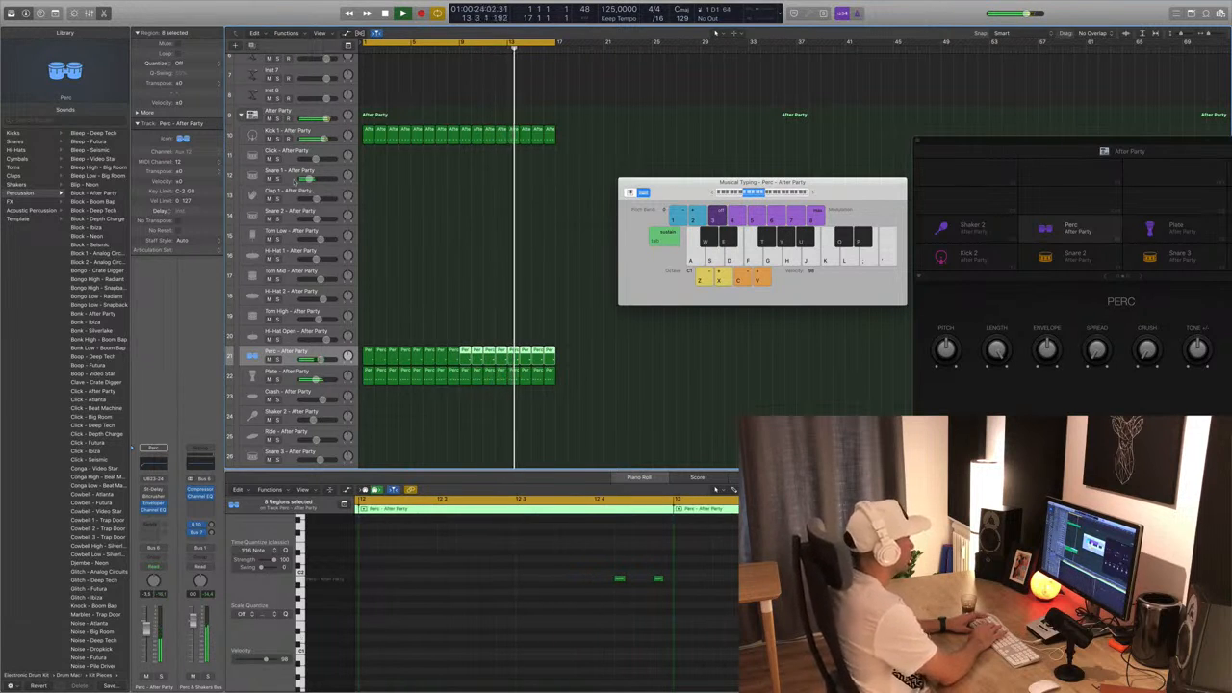
{"action": "key", "text": "s"}
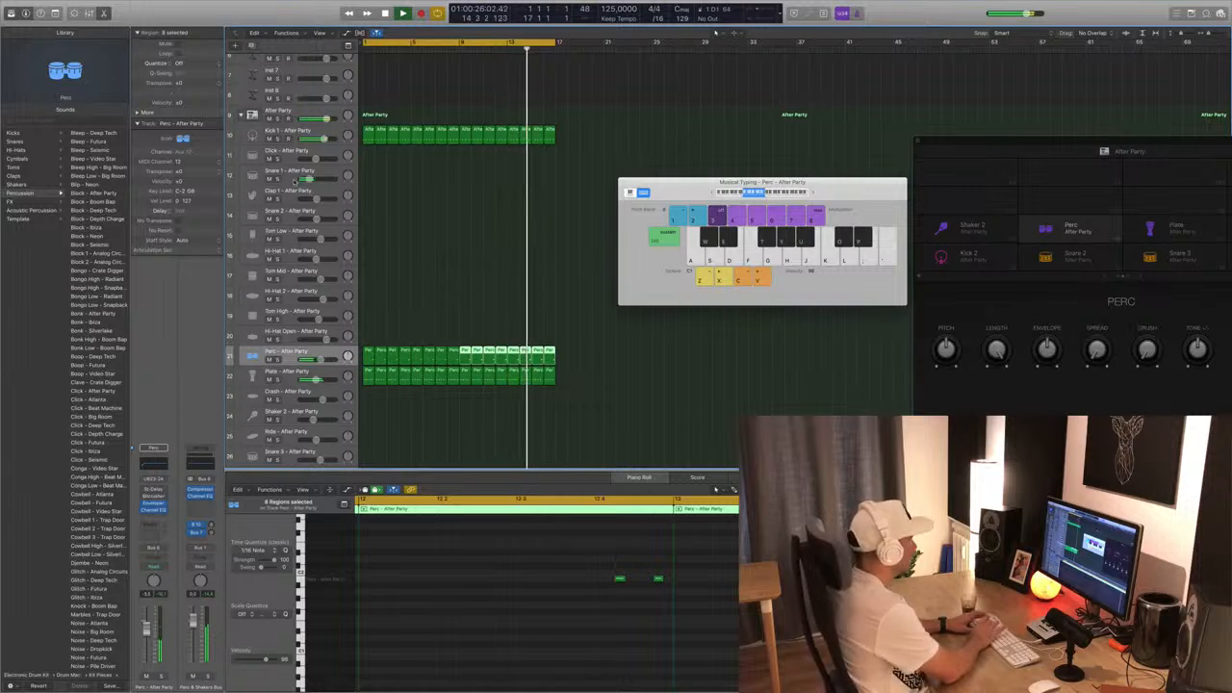
Record a snare pattern on the Perc track from about bar 14 to bar 16.
{"action": "key", "text": "r"}
{"action": "key", "text": "s"}
{"action": "key", "text": "s"}
{"action": "key", "text": "s"}
{"action": "key", "text": "s"}
{"action": "key", "text": "s"}
{"action": "key", "text": "s"}
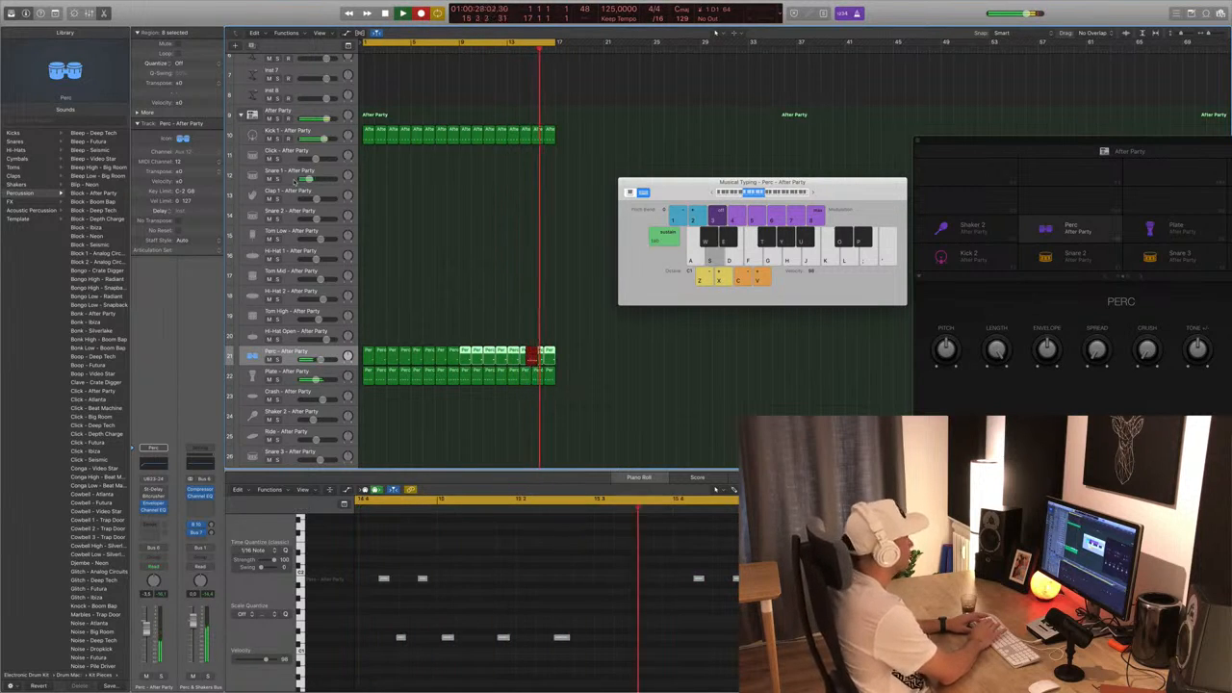
{"action": "key", "text": "s"}
{"action": "key", "text": "space"}
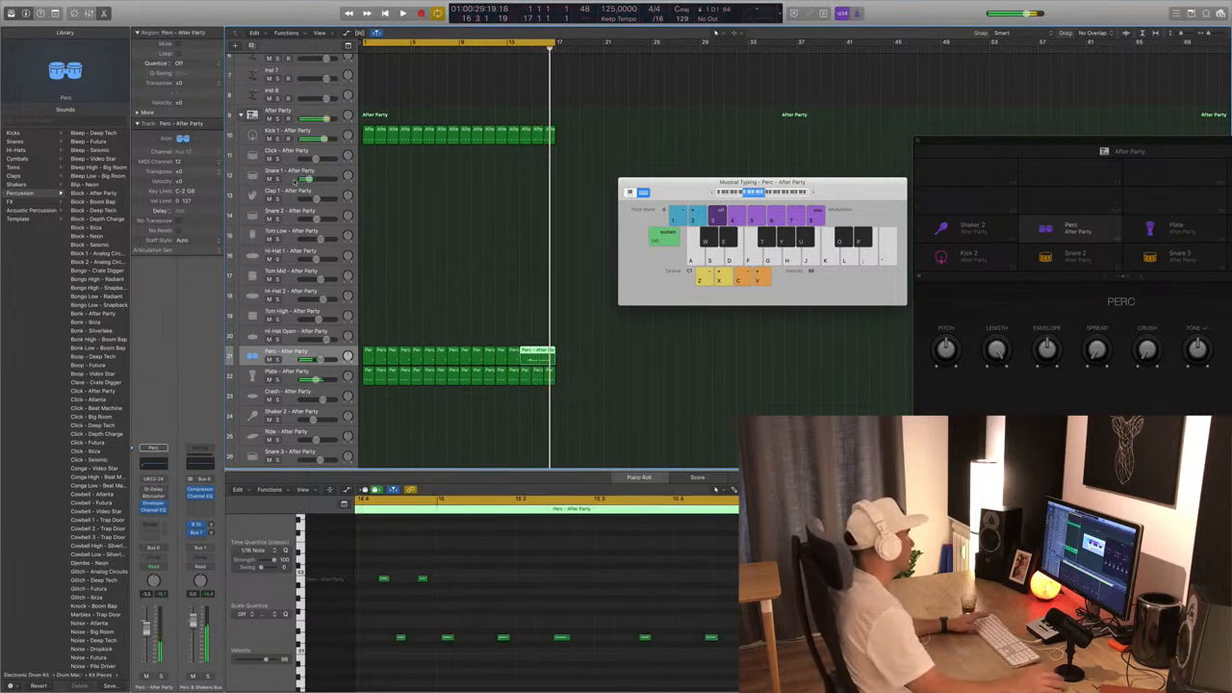
Move the recorded region to bar 1 of the Snare 1 track and fill the Perc track's gap at bar 14 with a copy.
{"action": "left_click_drag", "start_coordinate": [537, 353], "coordinate": [381, 173]}
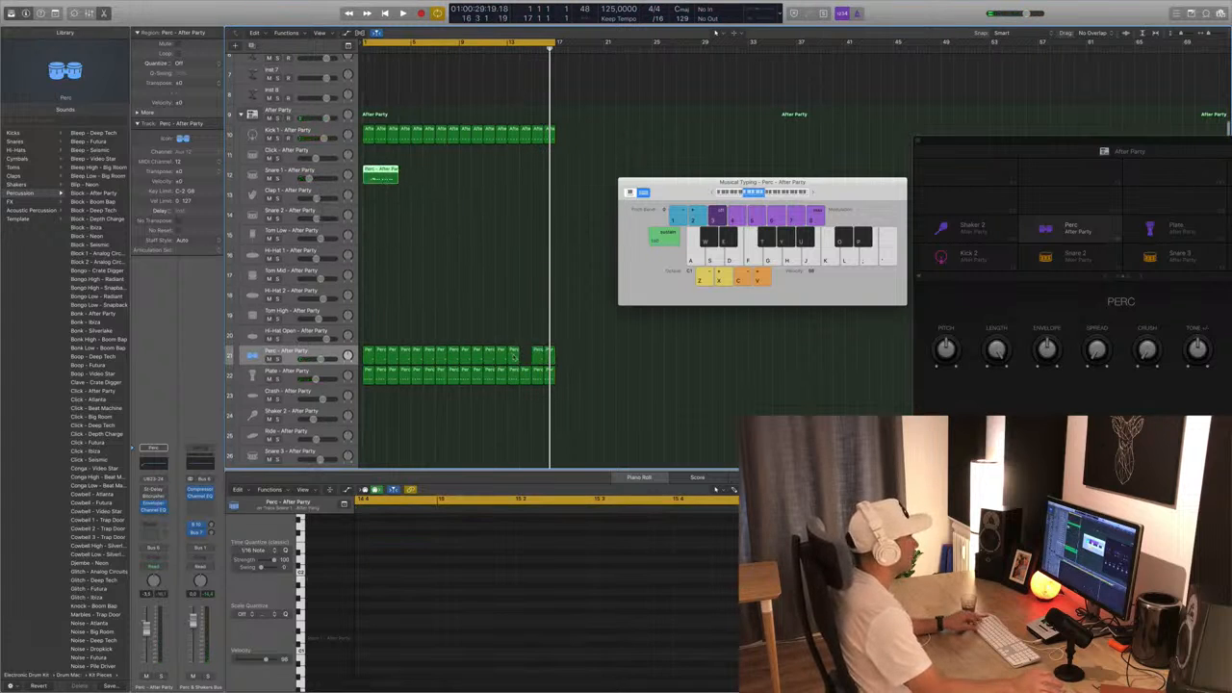
{"action": "left_click", "coordinate": [519, 346]}
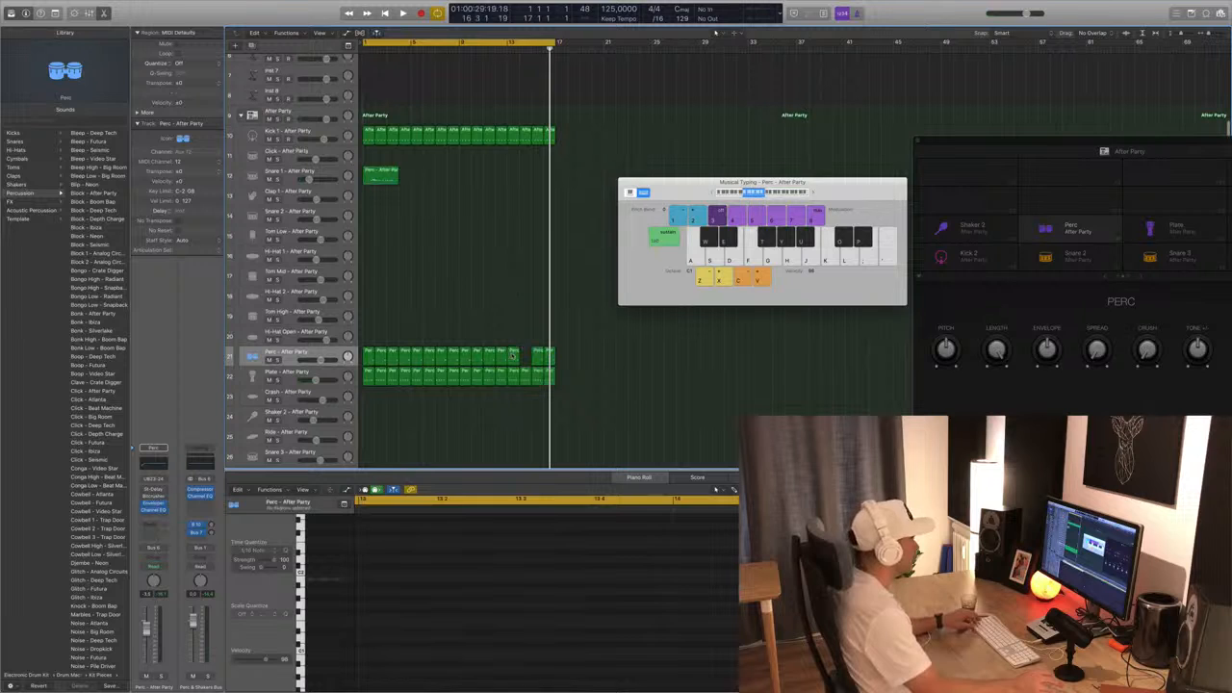
{"action": "left_click_drag", "start_coordinate": [512, 357], "coordinate": [525, 357]}
{"action": "key", "text": "space"}
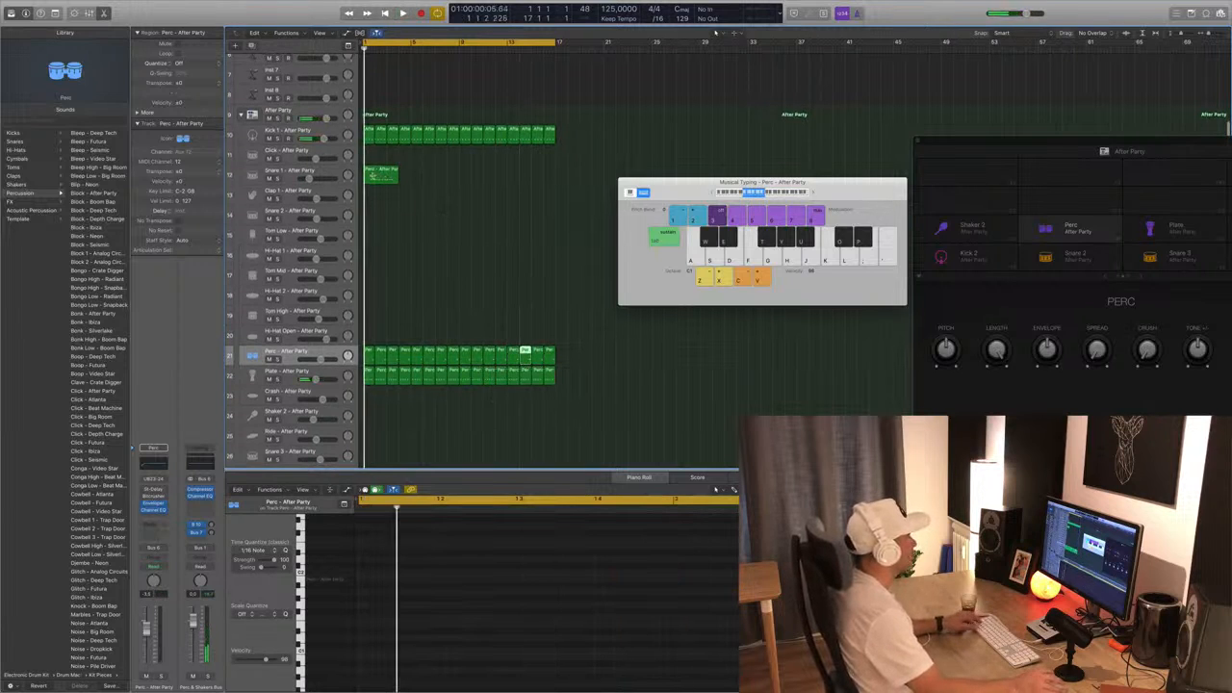
Split the Snare 1 region at bar 2, discard its first bar, and move the remaining two bars to bar 1.
{"action": "double_click", "coordinate": [373, 175]}
{"action": "left_click", "coordinate": [383, 183]}
{"action": "key", "text": "Delete"}
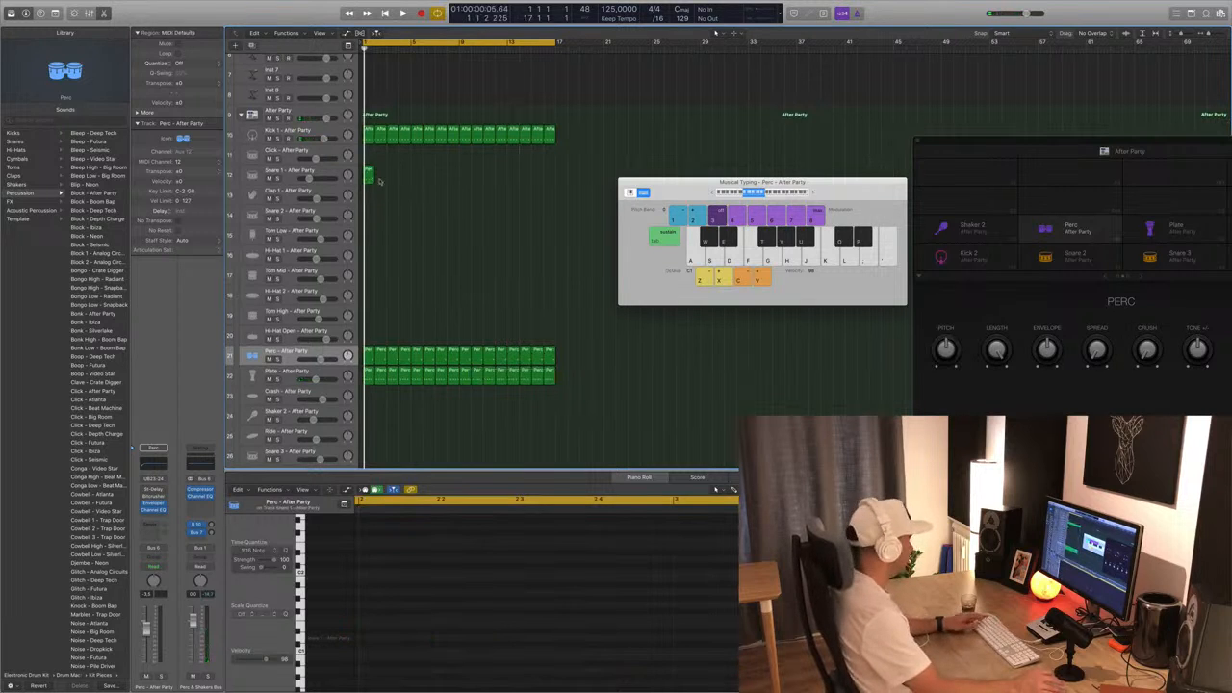
{"action": "key", "text": "super+z"}
{"action": "left_click", "coordinate": [372, 162]}
{"action": "left_click", "coordinate": [369, 172]}
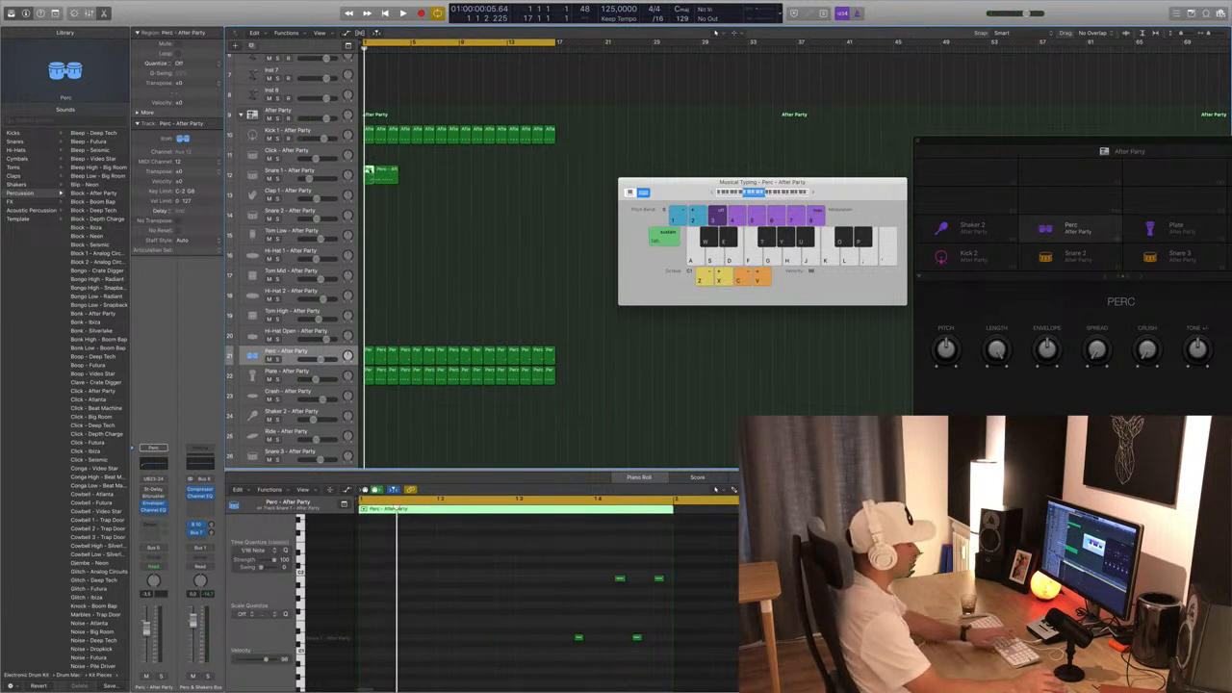
{"action": "left_click_drag", "start_coordinate": [369, 172], "coordinate": [380, 175]}
{"action": "left_click_drag", "start_coordinate": [372, 176], "coordinate": [372, 177]}
{"action": "key", "text": "space"}
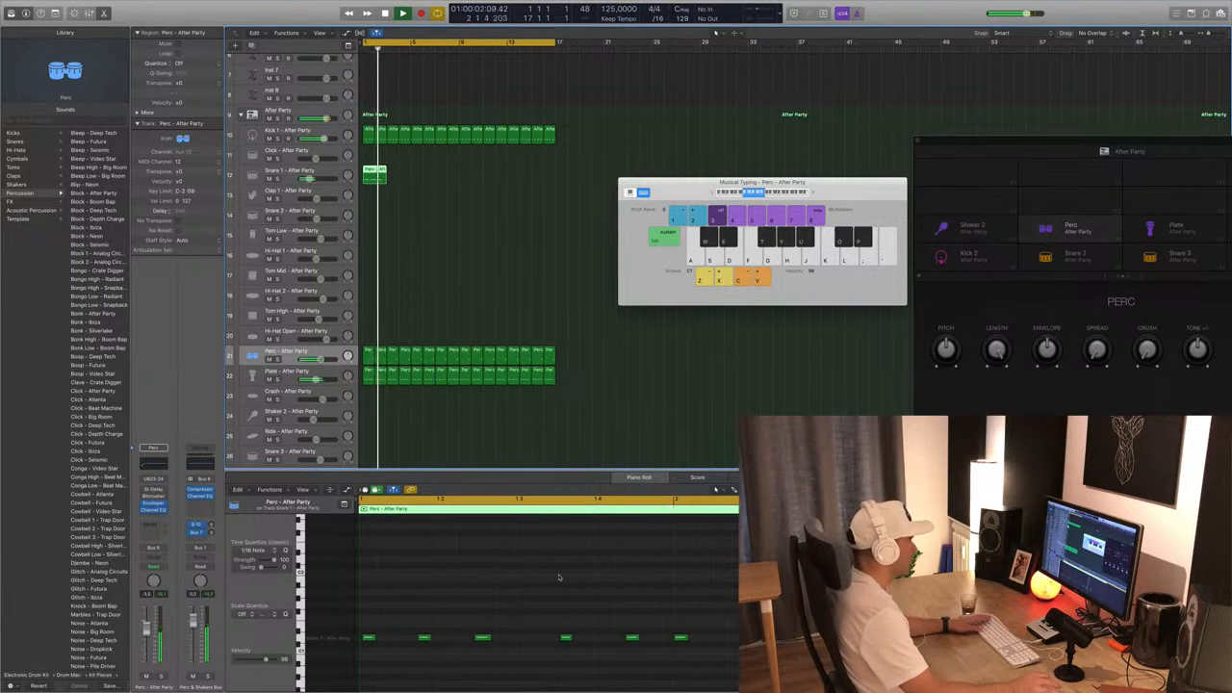
Delete the five notes in the Snare 1 region's first bar, remove that bar, and move the second bar to bar 1.
{"action": "left_click_drag", "start_coordinate": [645, 607], "coordinate": [381, 653]}
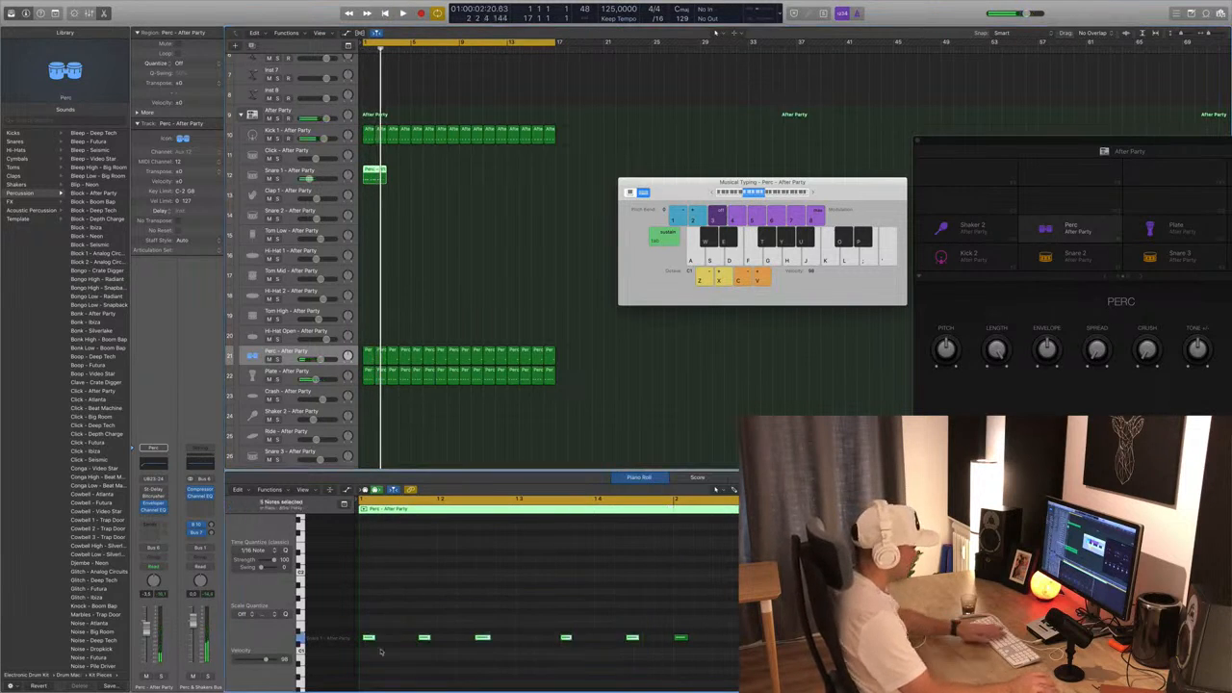
{"action": "key", "text": "space"}
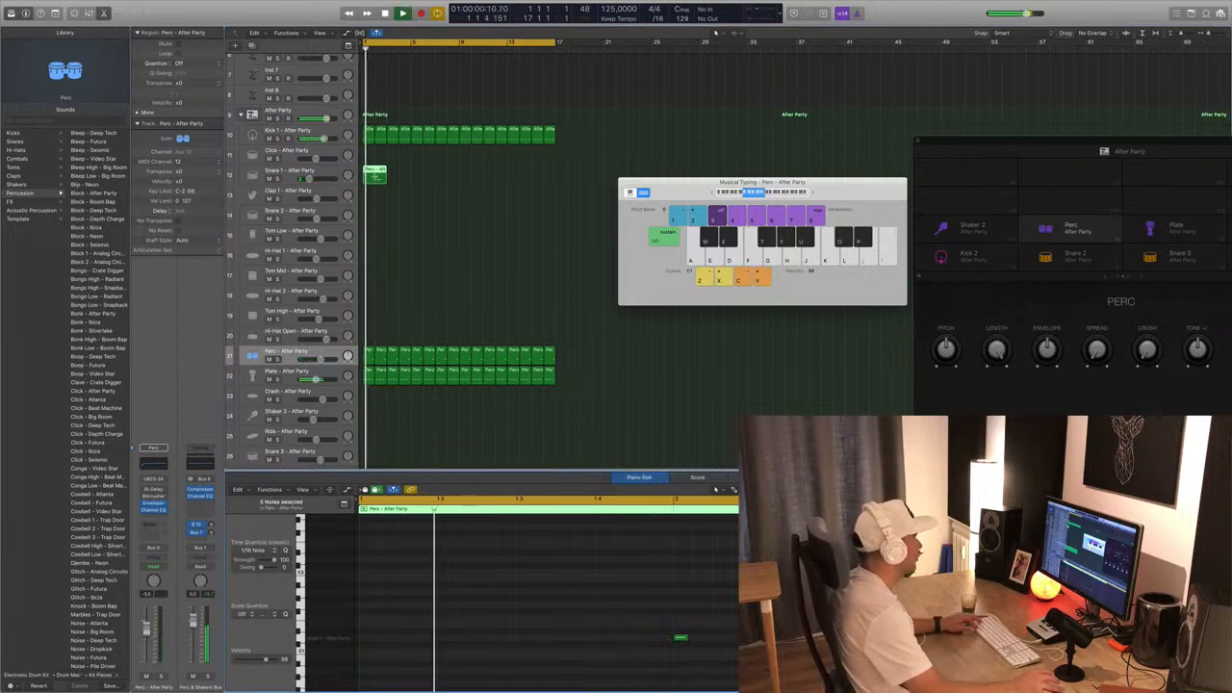
{"action": "double_click", "coordinate": [374, 179]}
{"action": "key", "text": "space"}
{"action": "left_click", "coordinate": [368, 182]}
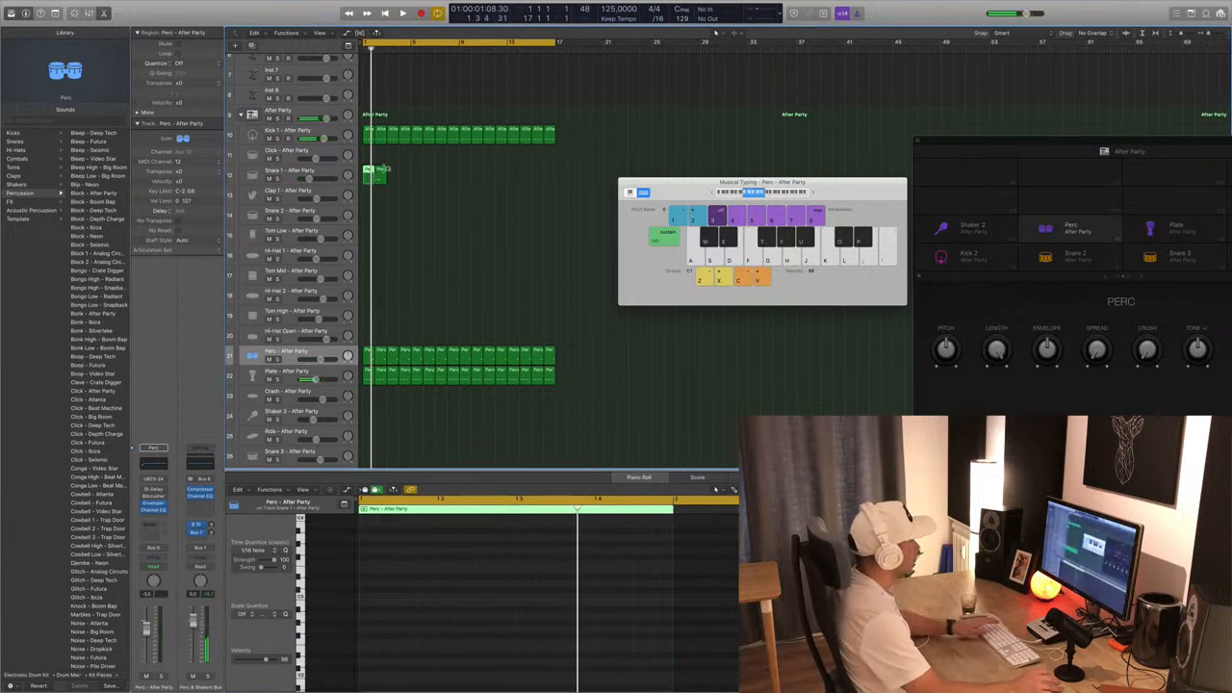
{"action": "key", "text": "Delete"}
{"action": "left_click", "coordinate": [381, 174]}
{"action": "left_click_drag", "start_coordinate": [380, 175], "coordinate": [368, 174]}
{"action": "key", "text": "space"}
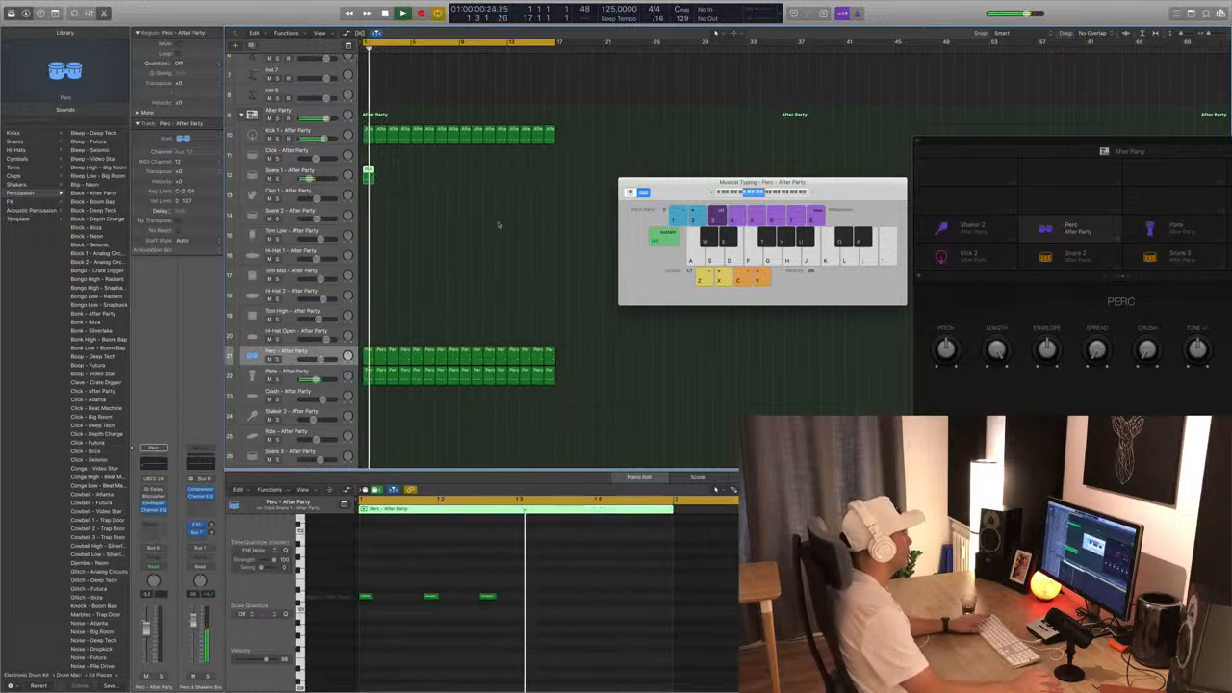
Copy the three snare notes to the second half of the bar, starting at beat 3.
{"action": "key", "text": "space"}
{"action": "left_click_drag", "start_coordinate": [579, 585], "coordinate": [525, 598]}
{"action": "key", "text": "space"}
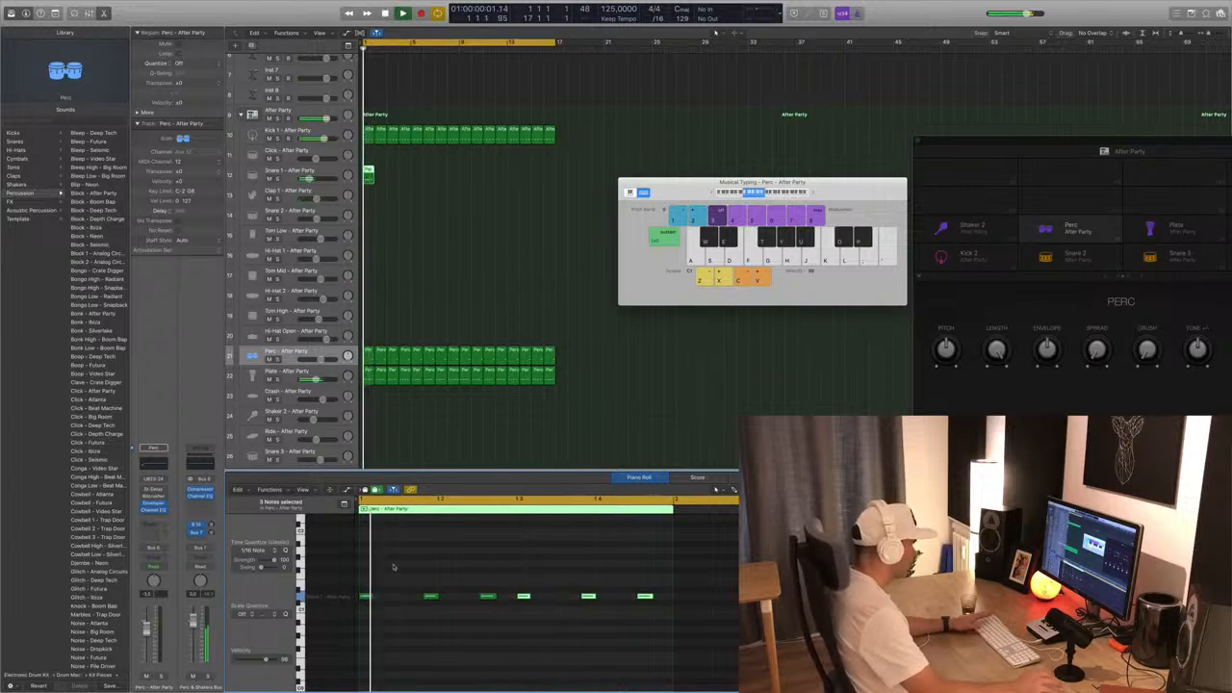
{"action": "left_click", "coordinate": [366, 596]}
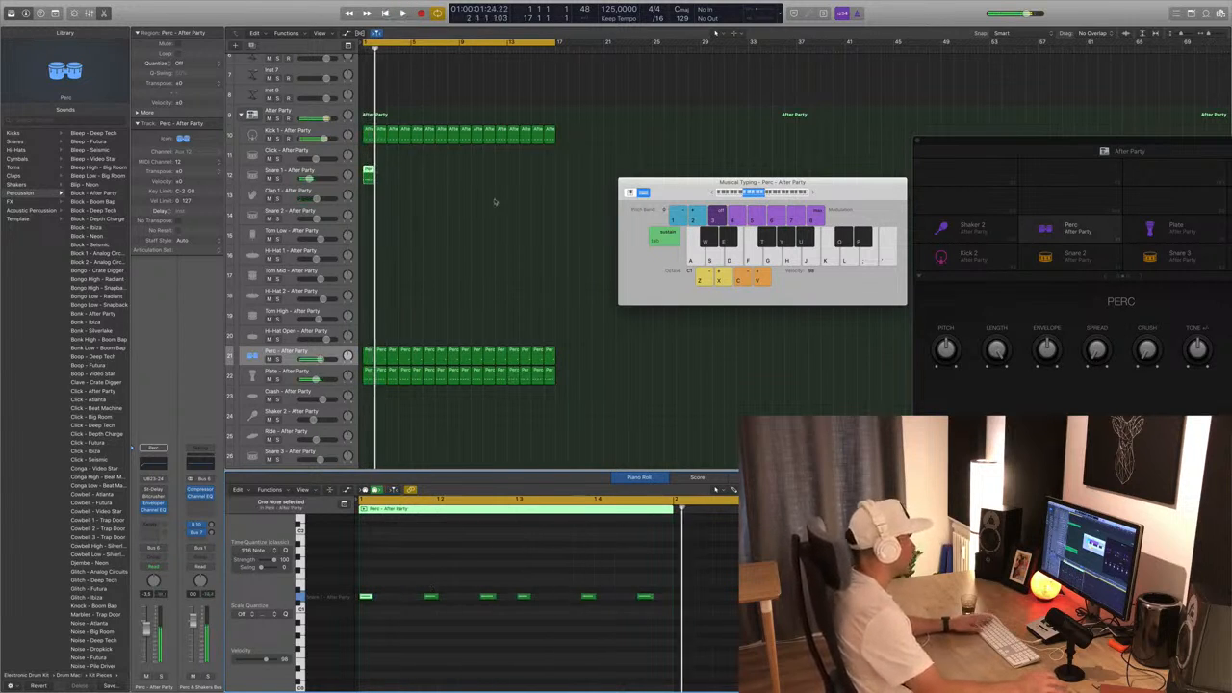
Duplicate the one-bar Snare 1 region to fill bars 1 to 17 and lower the track's volume slightly during playback.
{"action": "left_click_drag", "start_coordinate": [369, 176], "coordinate": [468, 182]}
{"action": "left_click", "coordinate": [445, 224]}
{"action": "key", "text": "Return"}
{"action": "key", "text": "space"}
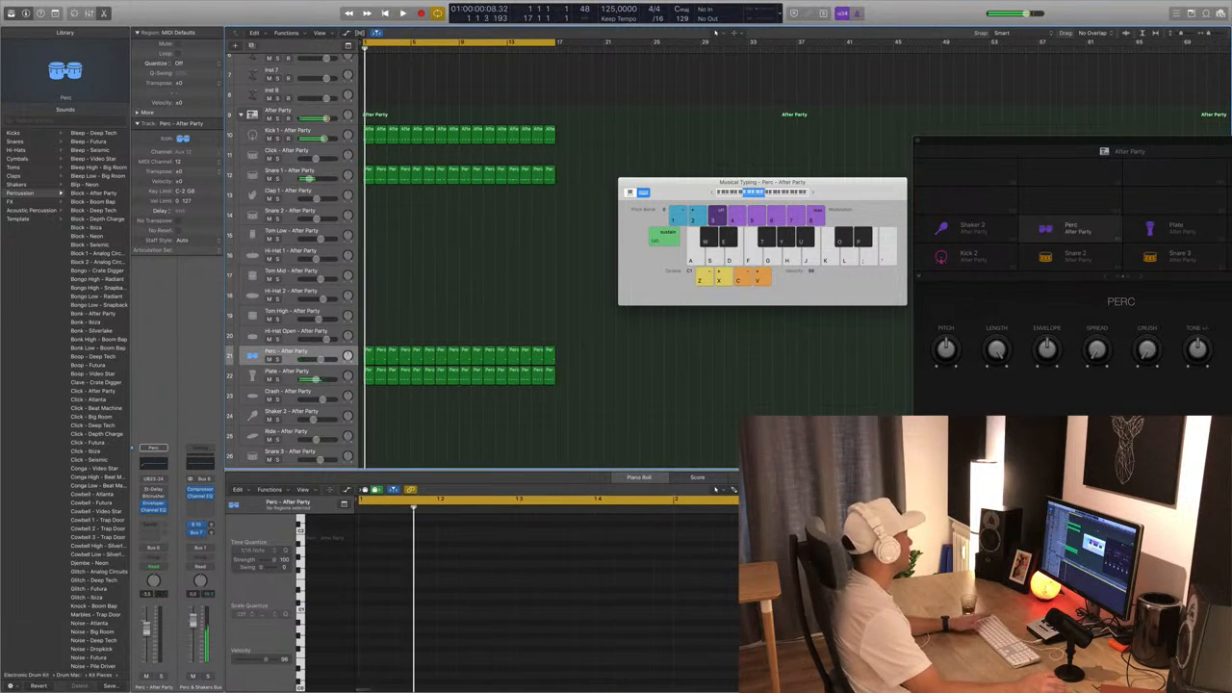
{"action": "key", "text": "space"}
{"action": "left_click_drag", "start_coordinate": [309, 179], "coordinate": [307, 180]}
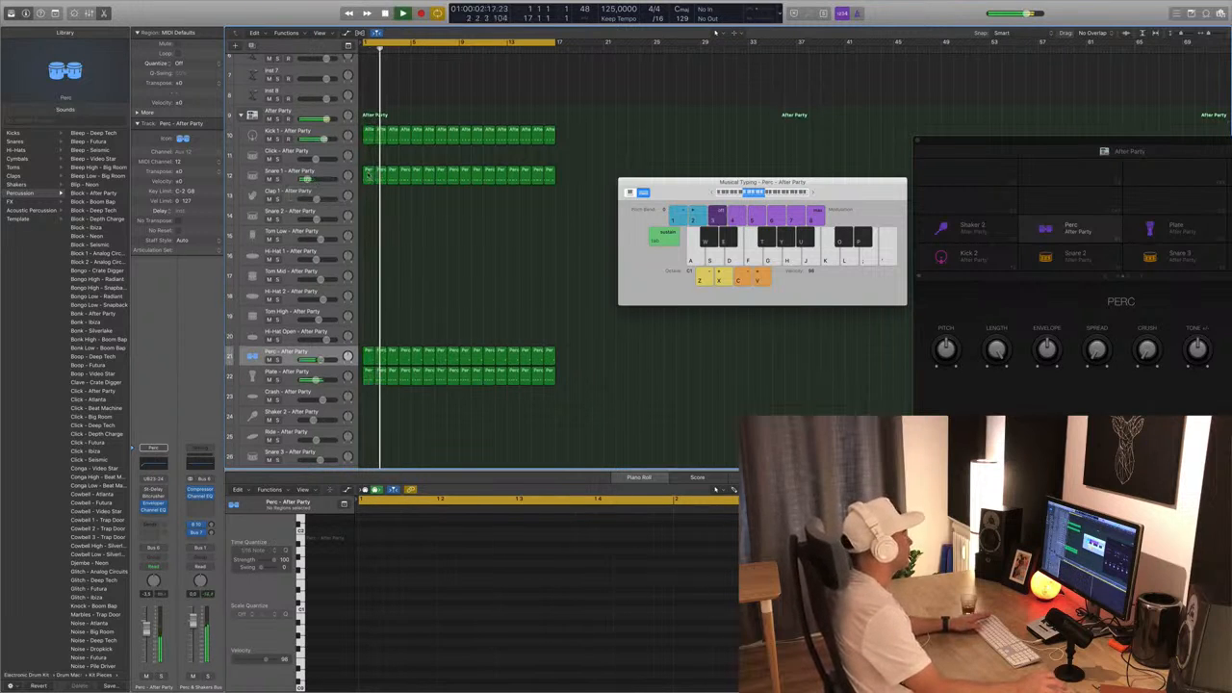
Copy the fourth note in the first Snare 1 region to half a beat later and play back the pattern.
{"action": "left_click", "coordinate": [367, 176]}
{"action": "key", "text": "space"}
{"action": "key", "text": "space"}
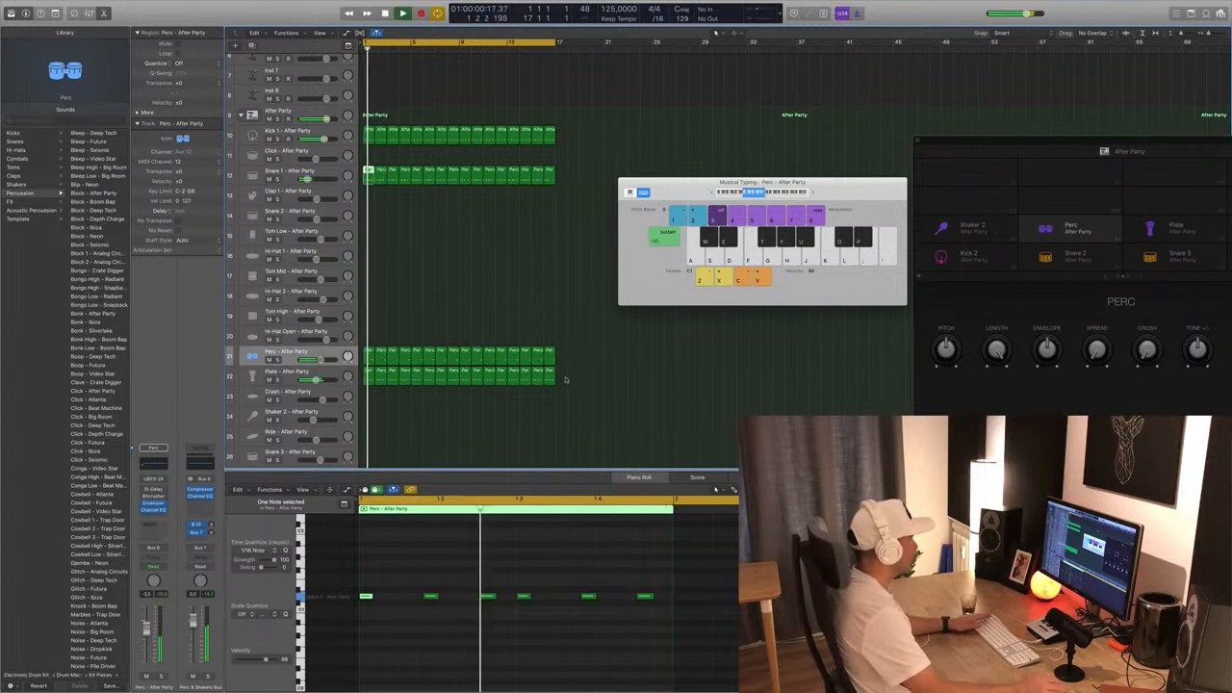
{"action": "left_click", "coordinate": [521, 596]}
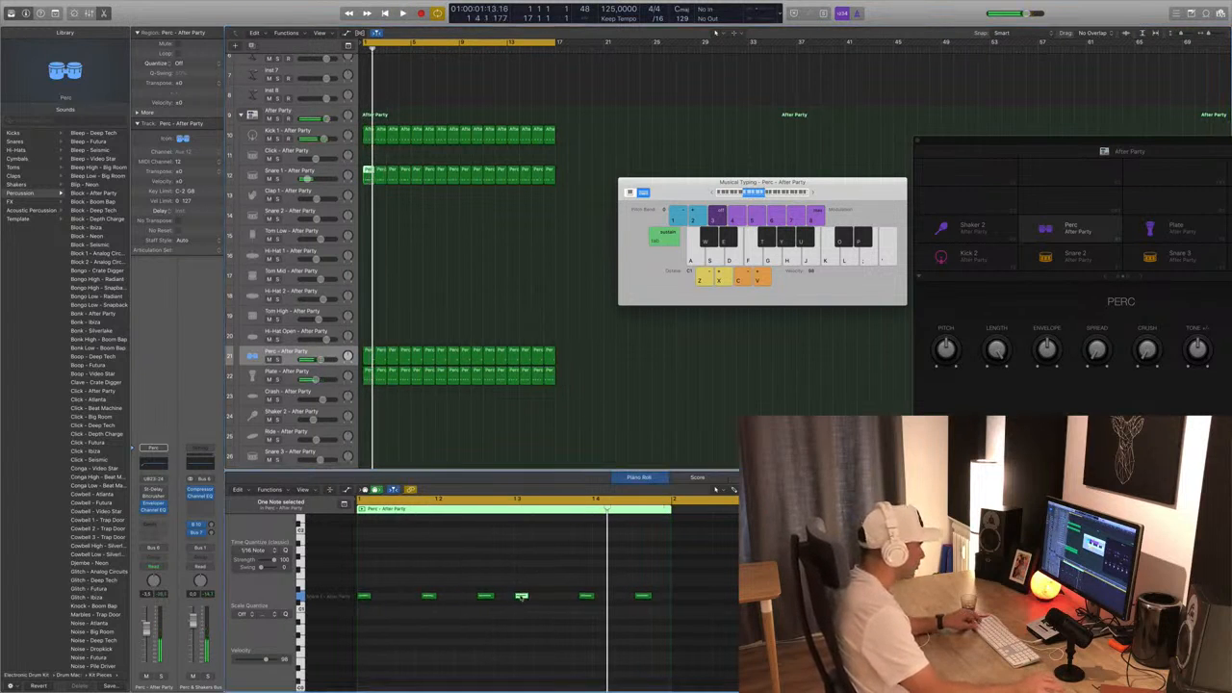
{"action": "left_click_drag", "start_coordinate": [521, 596], "coordinate": [561, 598]}
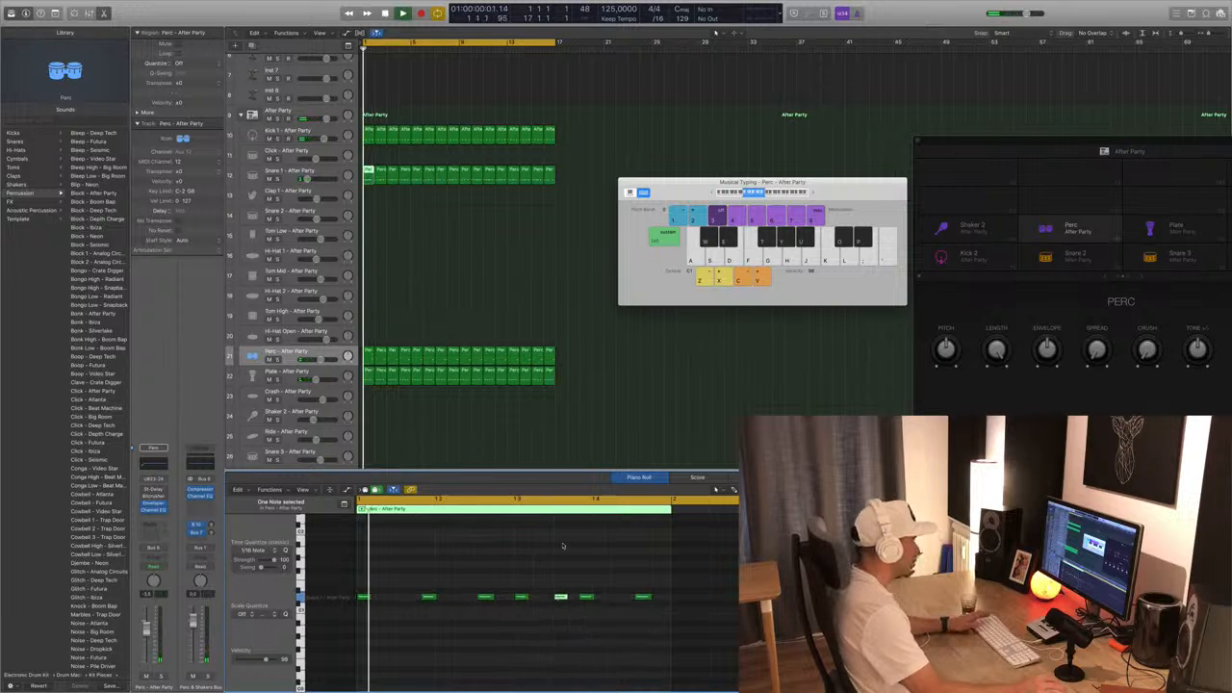
{"action": "key", "text": "space"}
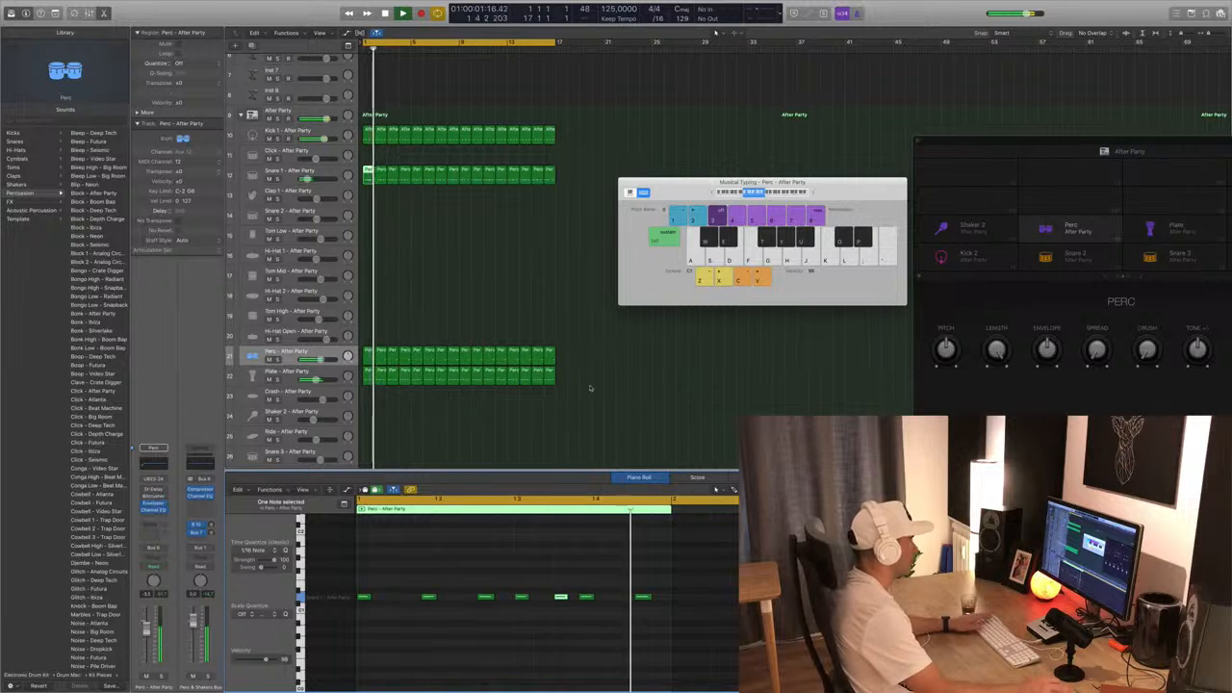
Delete all Snare 1 regions after the first bar and play back the edited one-bar region.
{"action": "key", "text": "space"}
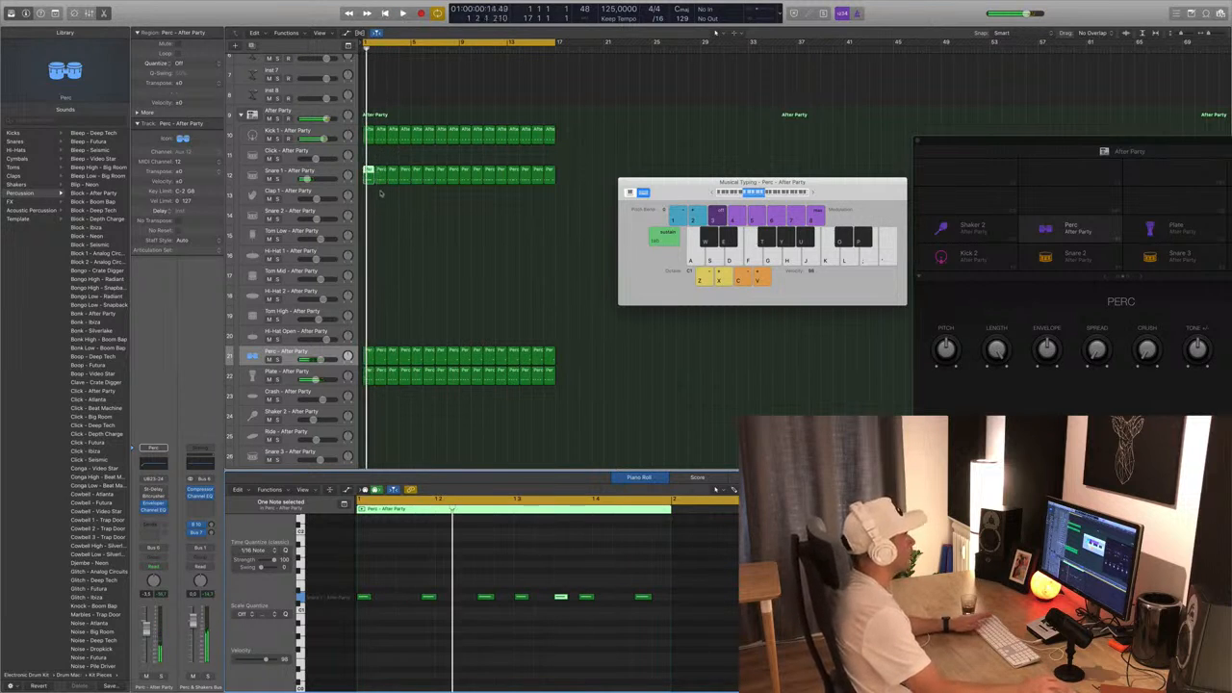
{"action": "left_click_drag", "start_coordinate": [381, 193], "coordinate": [599, 181]}
{"action": "key", "text": "Delete"}
{"action": "key", "text": "space"}
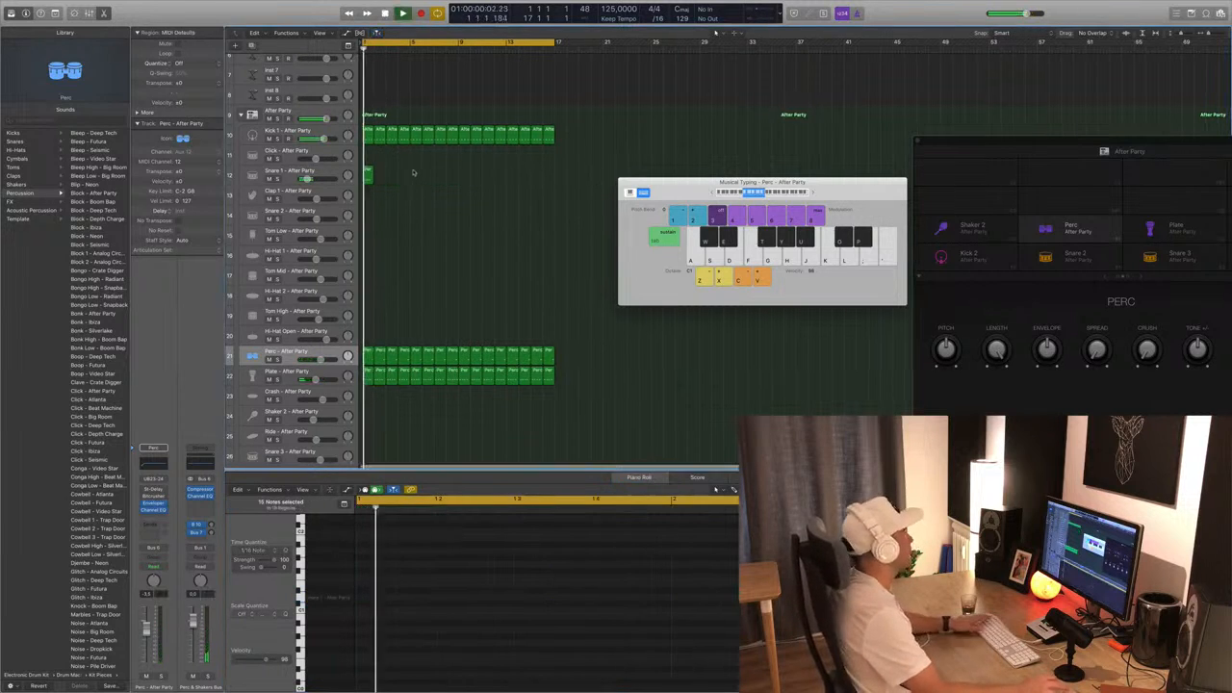
Duplicate the edited one-bar Snare 1 region to fill bars 1 to 17 and play back the pattern.
{"action": "key", "text": "space"}
{"action": "left_click", "coordinate": [367, 176]}
{"action": "left_click_drag", "start_coordinate": [368, 176], "coordinate": [421, 177]}
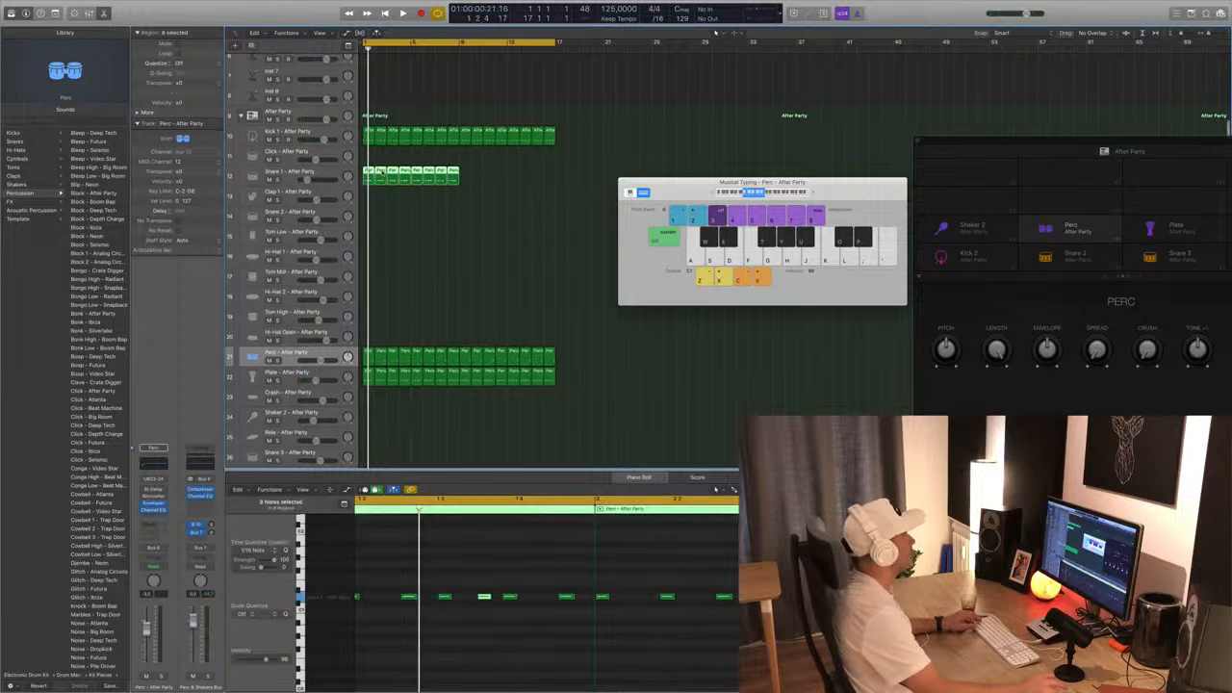
{"action": "left_click_drag", "start_coordinate": [382, 173], "coordinate": [479, 180]}
{"action": "key", "text": "space"}
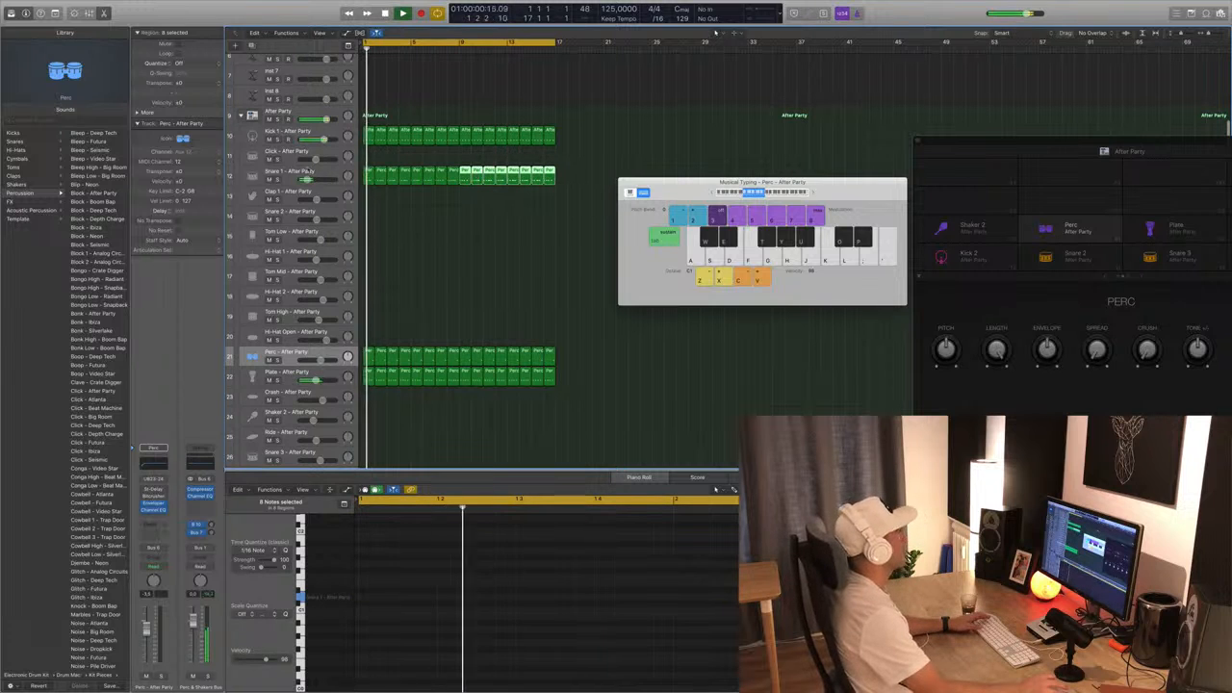
{"action": "left_click", "coordinate": [308, 171]}
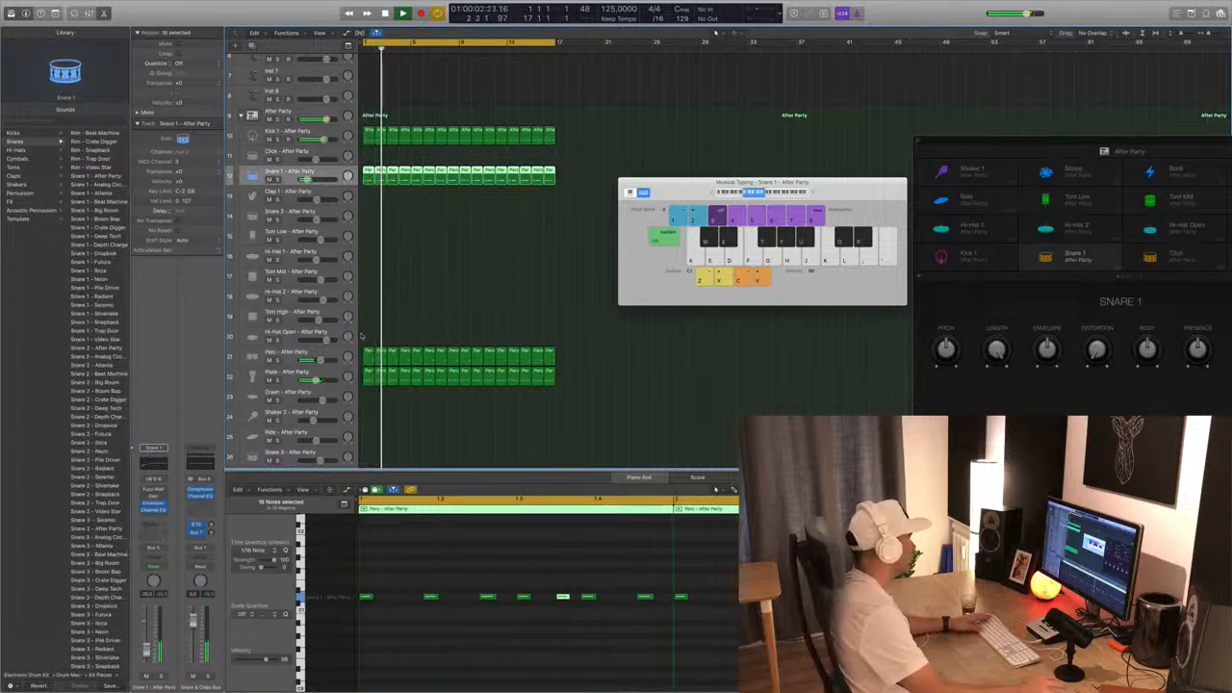
{"action": "left_click", "coordinate": [310, 353]}
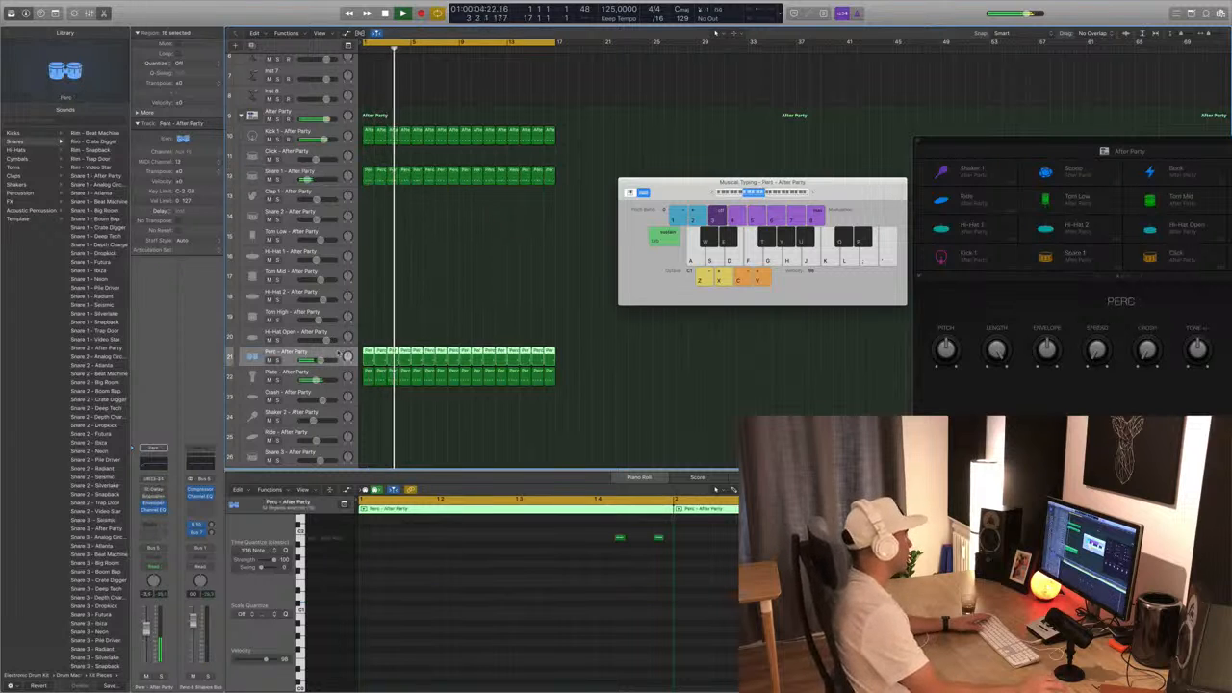
{"action": "key", "text": "space"}
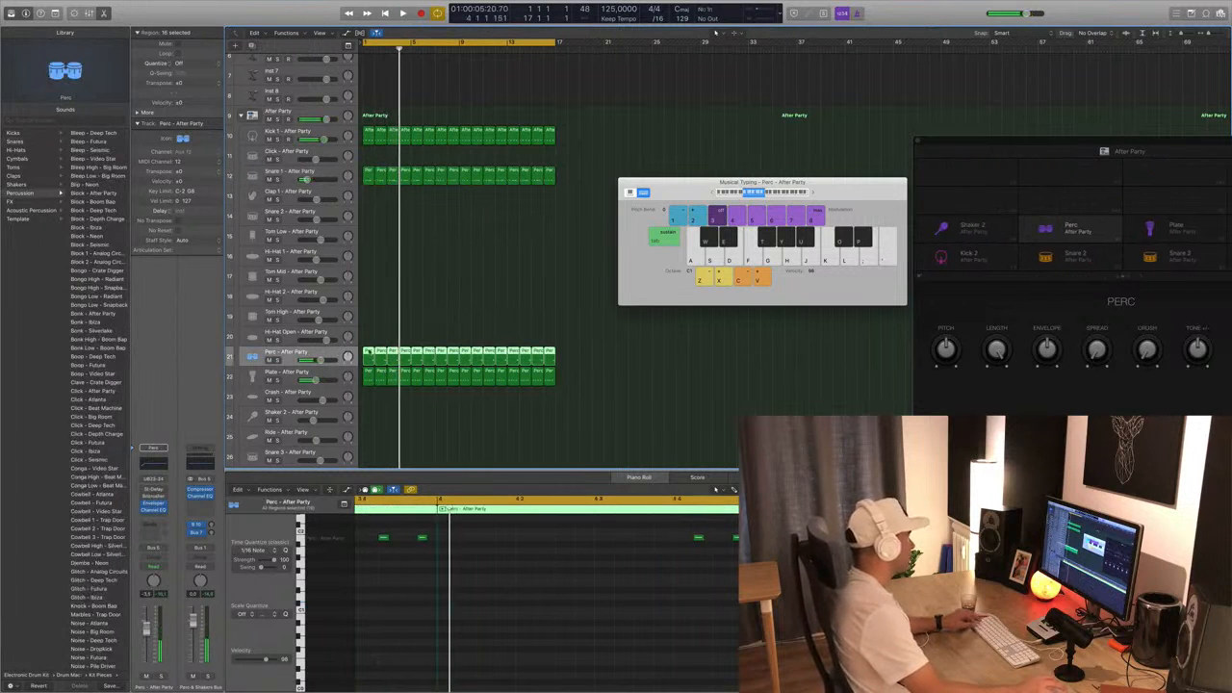
Copy the first Perc region to bar 1 of the Tom Mid track.
{"action": "left_click", "coordinate": [368, 349]}
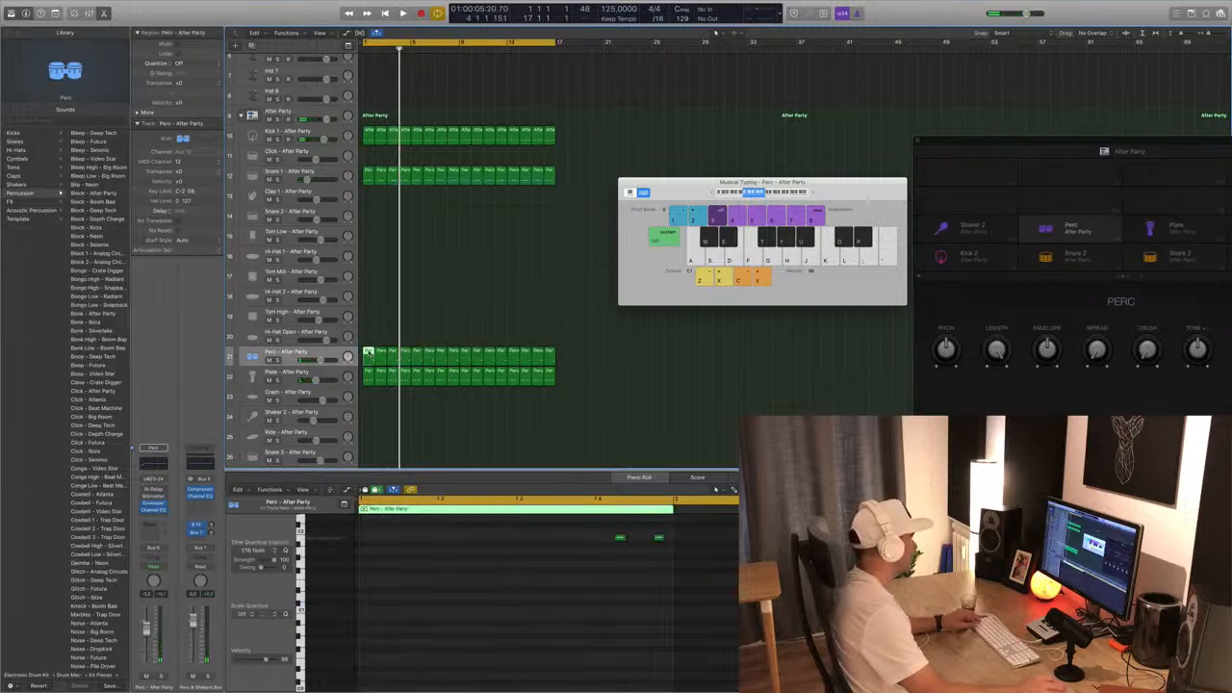
{"action": "scroll", "coordinate": [385, 439], "scroll_direction": "down", "scroll_amount": 5}
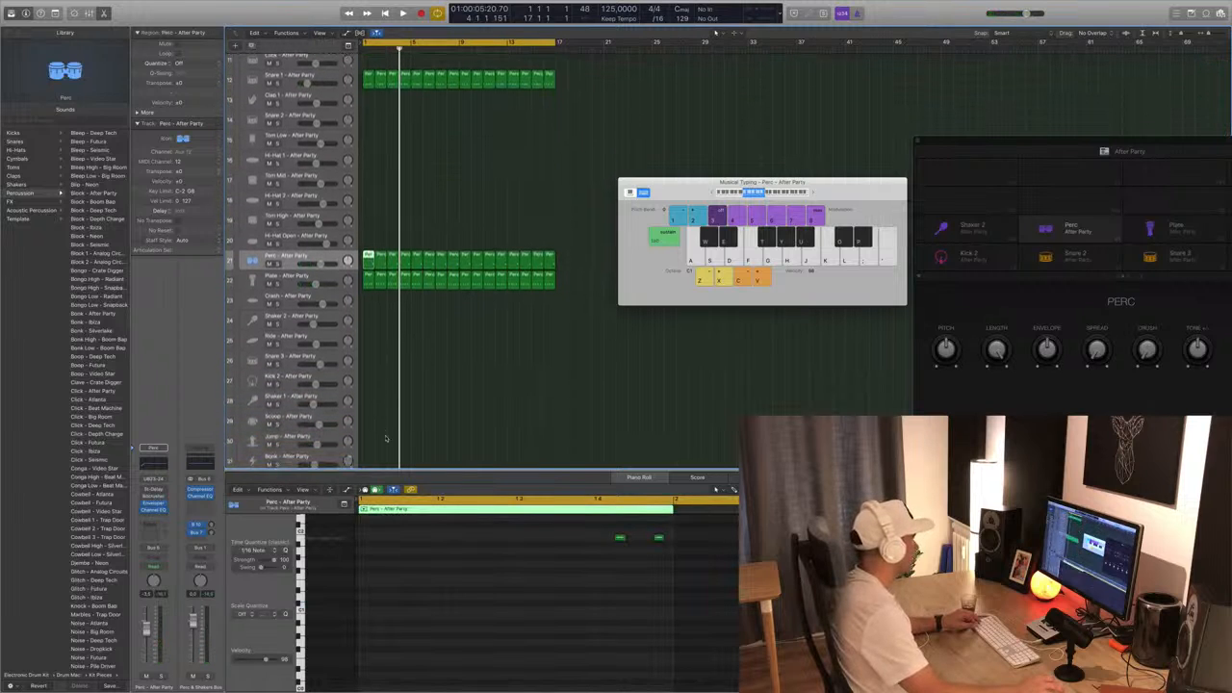
{"action": "scroll", "coordinate": [385, 439], "scroll_direction": "up", "scroll_amount": 2}
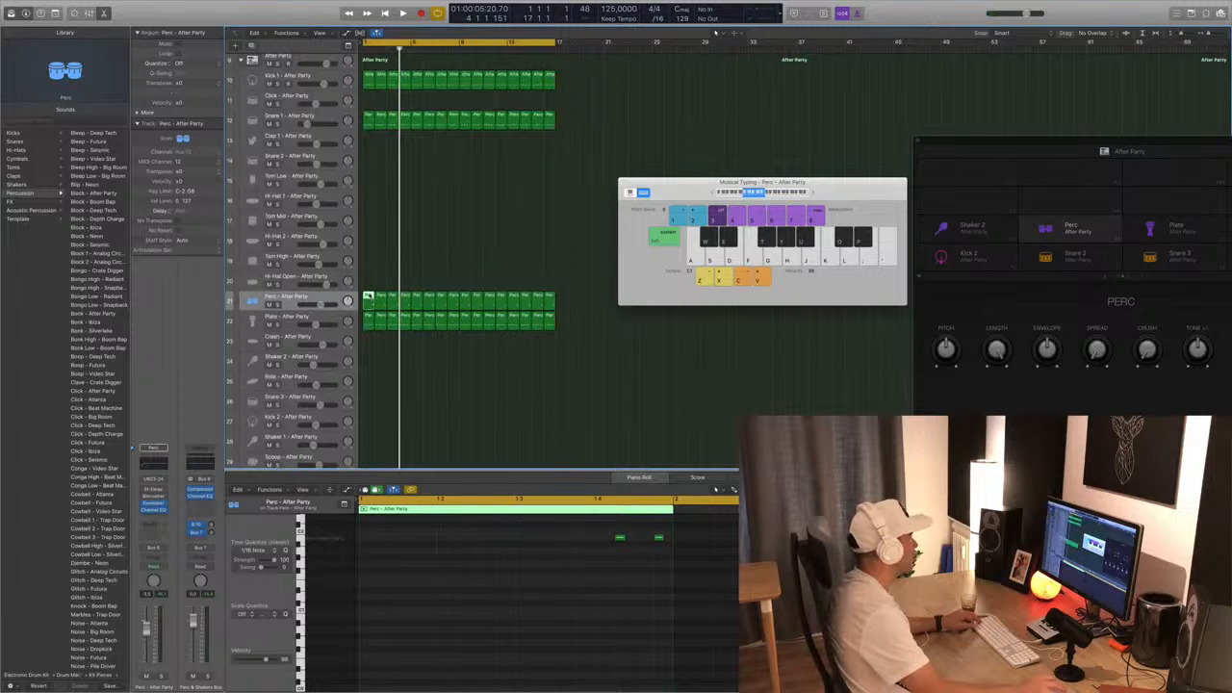
{"action": "left_click_drag", "start_coordinate": [367, 297], "coordinate": [368, 222]}
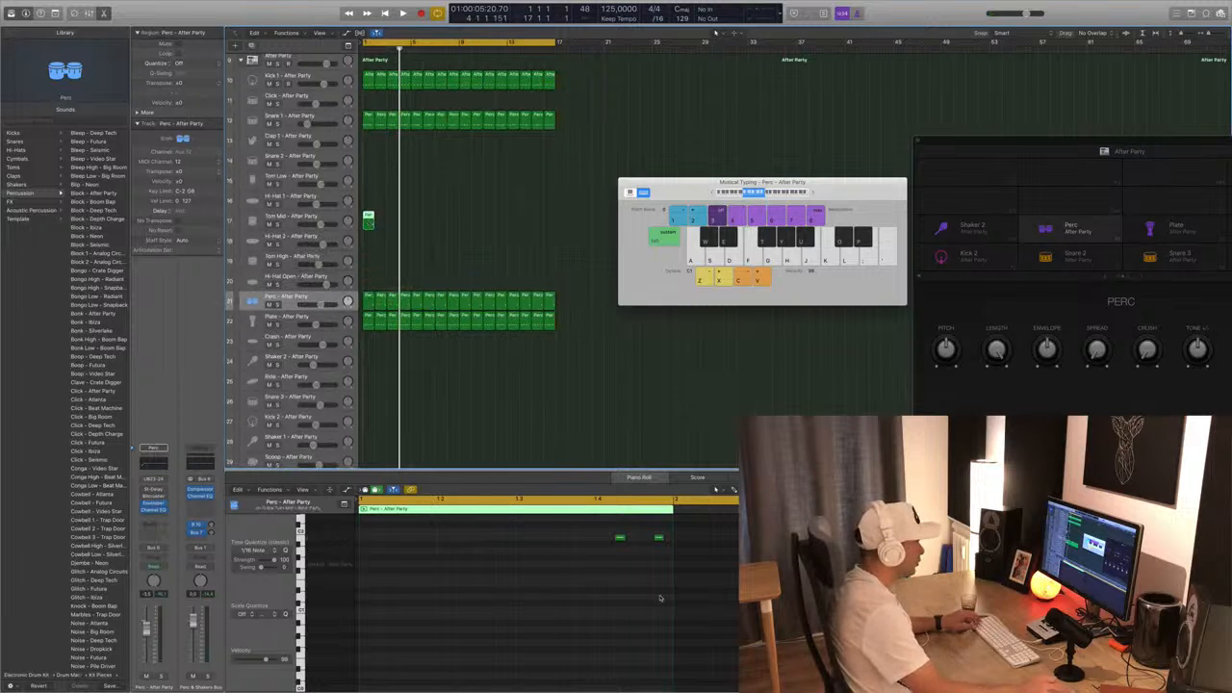
Lower both notes in the Tom Mid region to a deeper pitch and shift them in time to fall around beat 2.
{"action": "left_click_drag", "start_coordinate": [595, 532], "coordinate": [739, 569]}
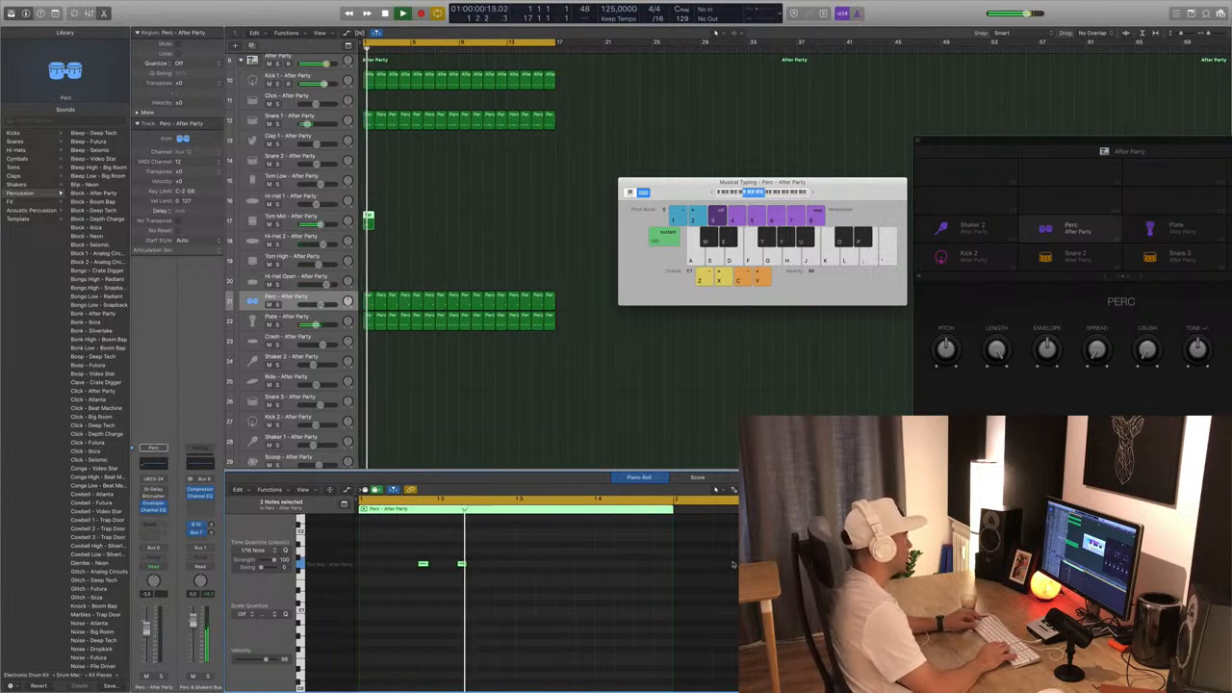
{"action": "key", "text": "alt+Right"}
{"action": "key", "text": "alt+Right"}
{"action": "key", "text": "alt+Right"}
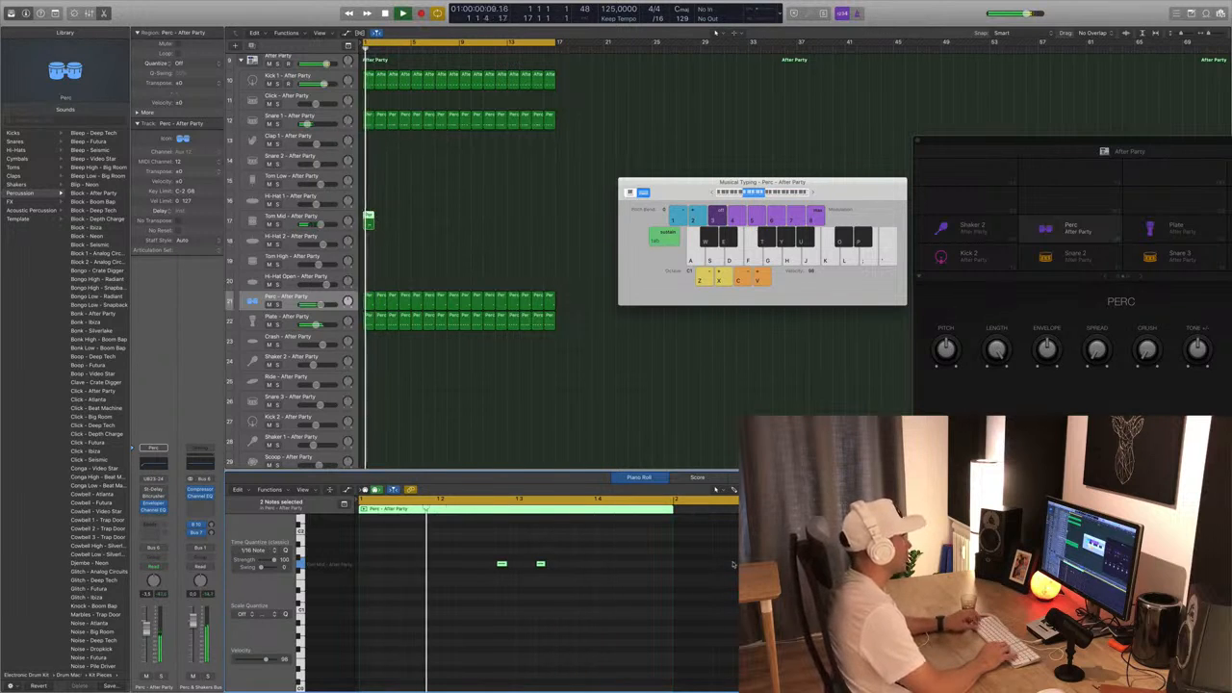
{"action": "key", "text": "alt+Right"}
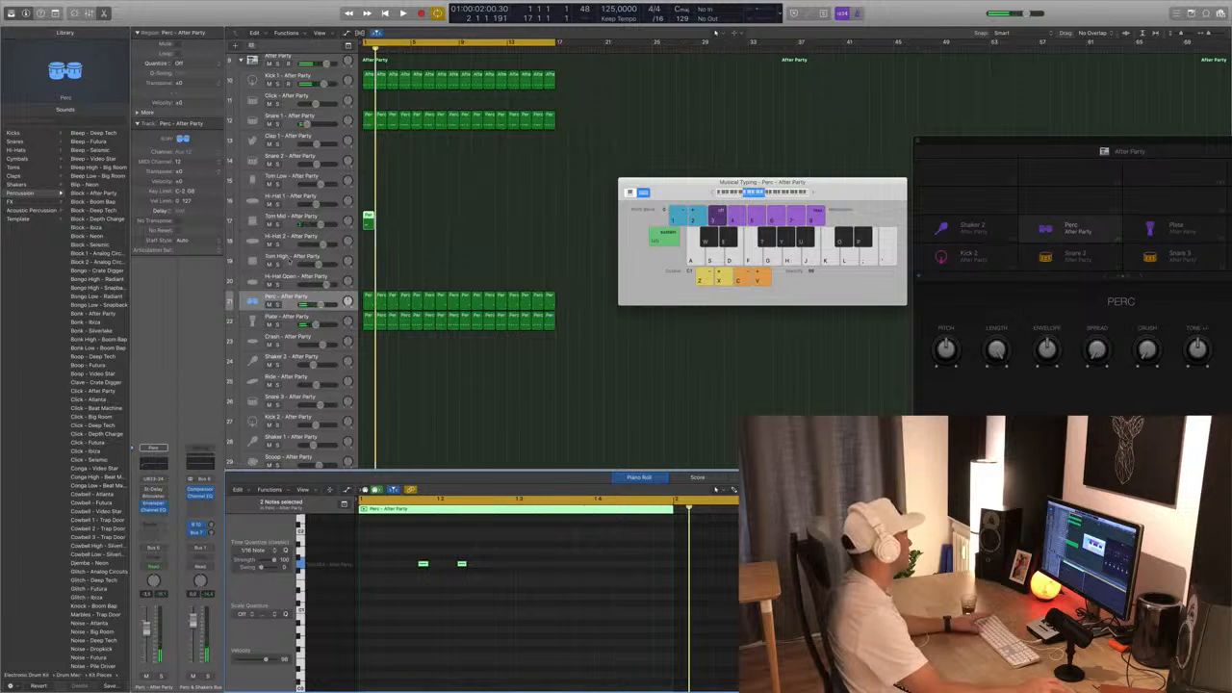
Solo the Tom Mid, Plate and Perc tracks and play them from the start.
{"action": "left_click", "coordinate": [277, 324]}
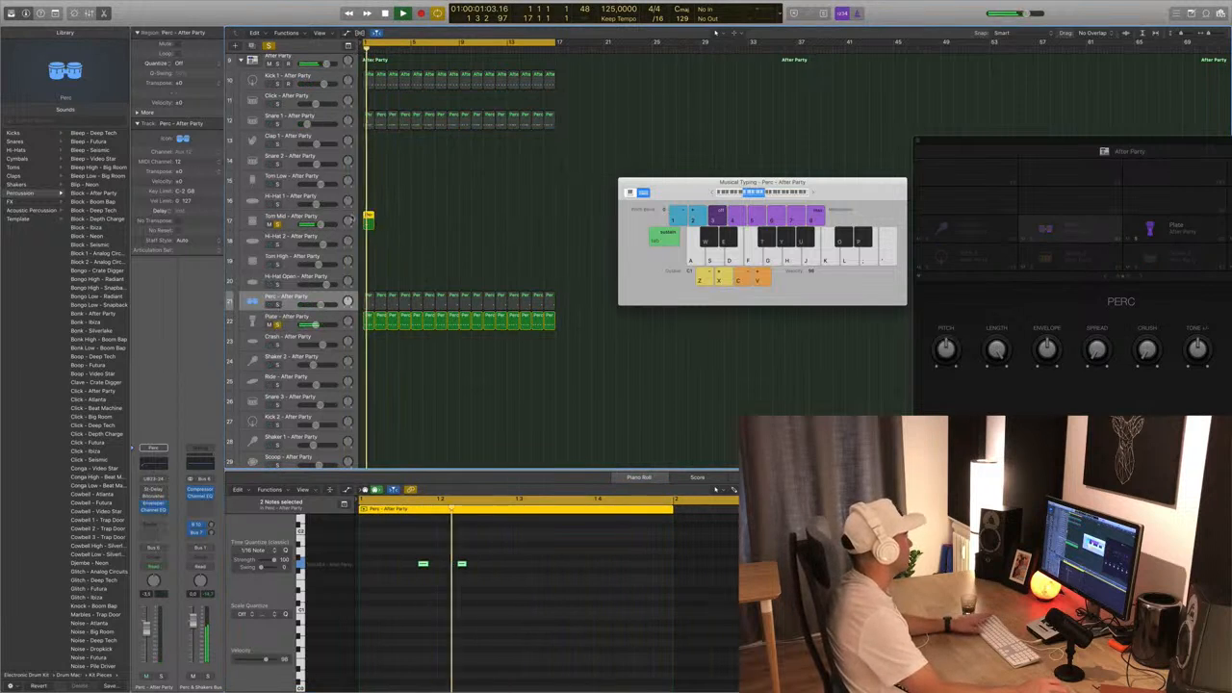
{"action": "left_click", "coordinate": [278, 304]}
{"action": "key", "text": "Return"}
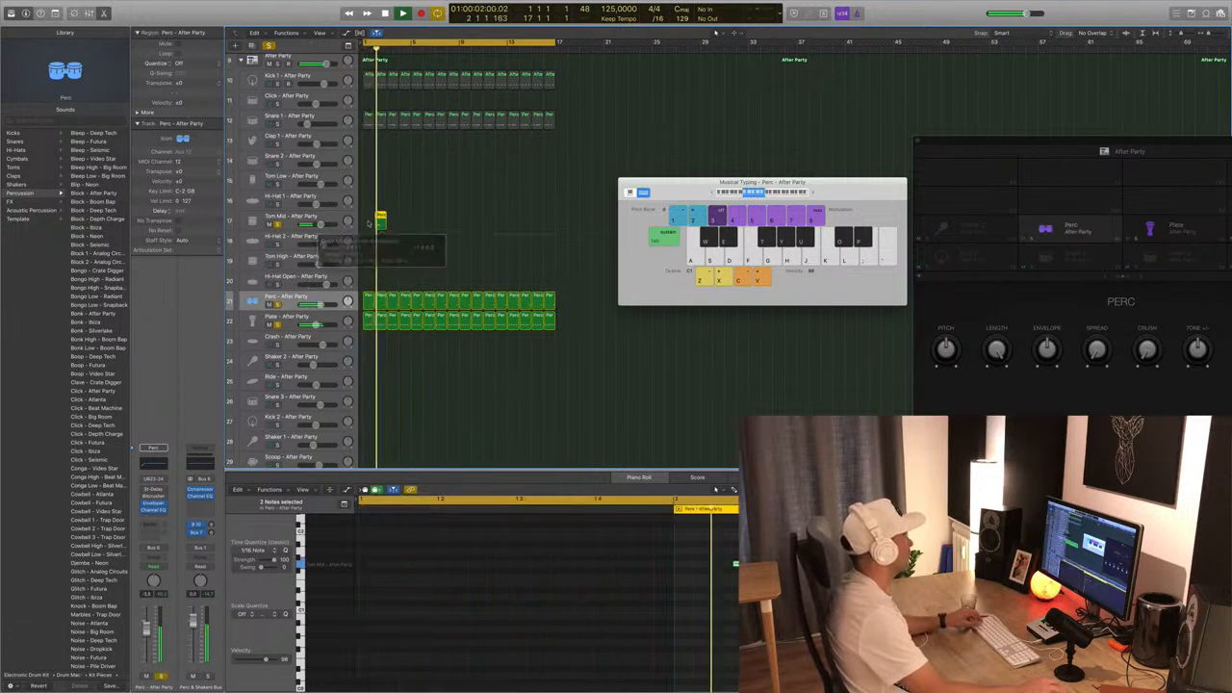
Move the Tom Mid region back to the start of bar 1 and audition it with the soloed tracks.
{"action": "left_click_drag", "start_coordinate": [380, 220], "coordinate": [368, 222], "text": "alt"}
{"action": "left_click", "coordinate": [380, 266]}
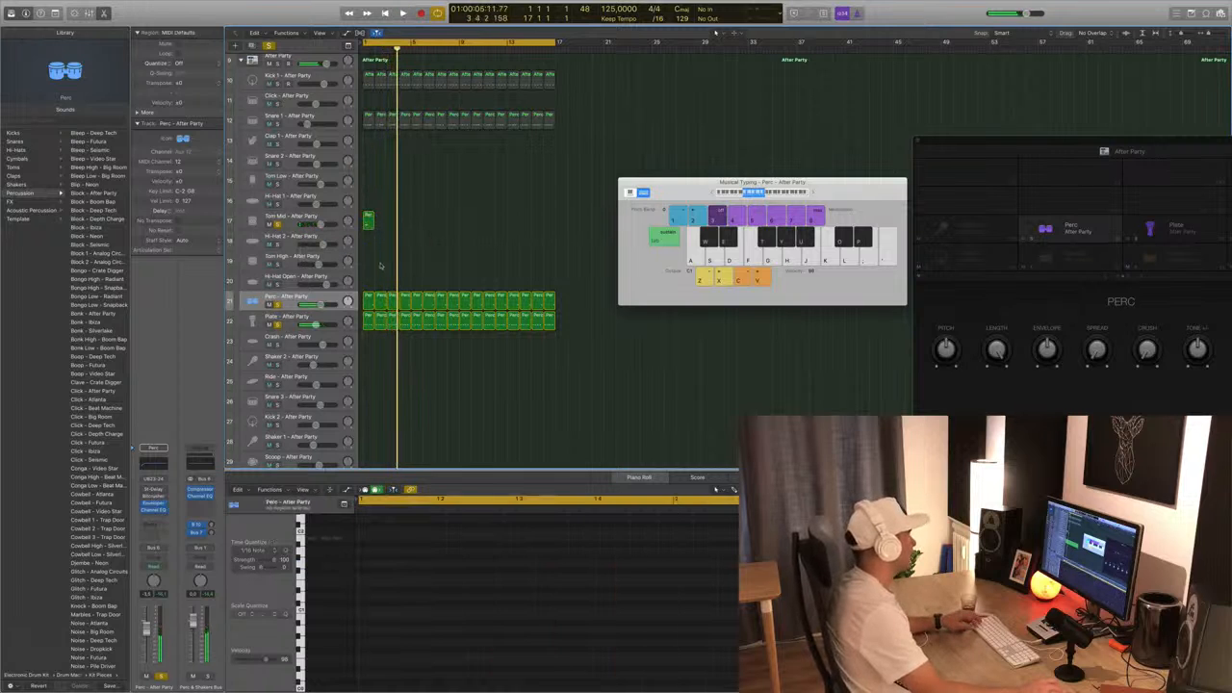
{"action": "key", "text": "space"}
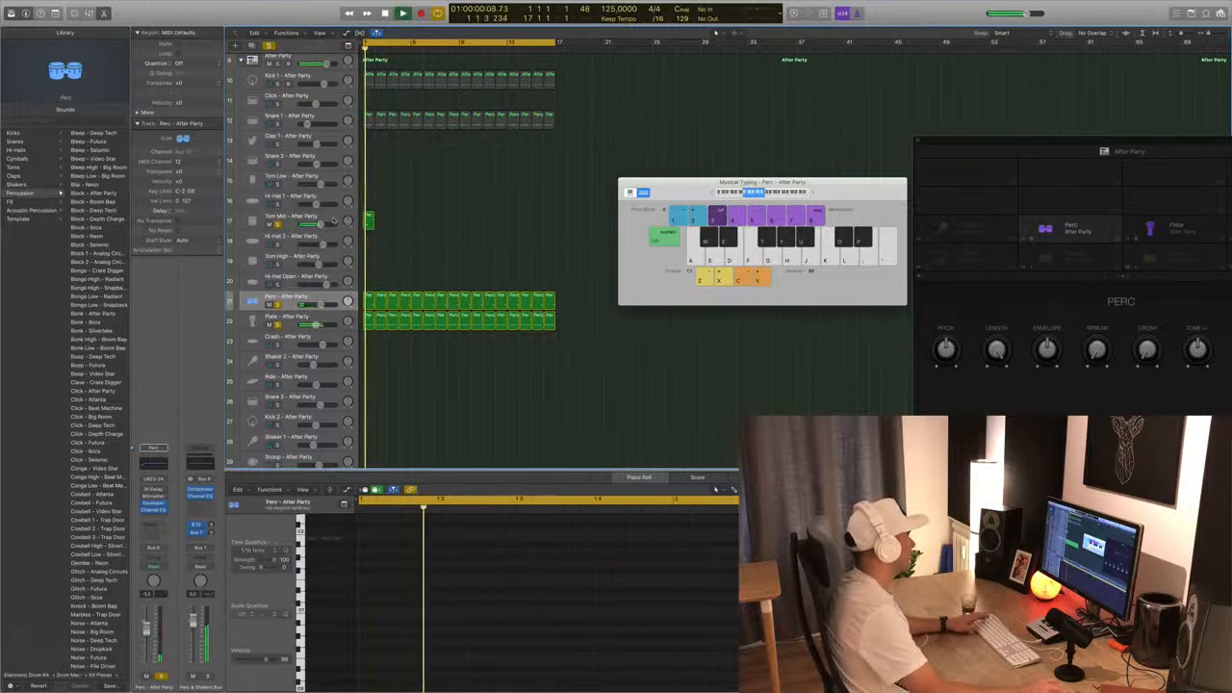
{"action": "left_click", "coordinate": [369, 221]}
{"action": "key", "text": "space"}
{"action": "left_click", "coordinate": [413, 212]}
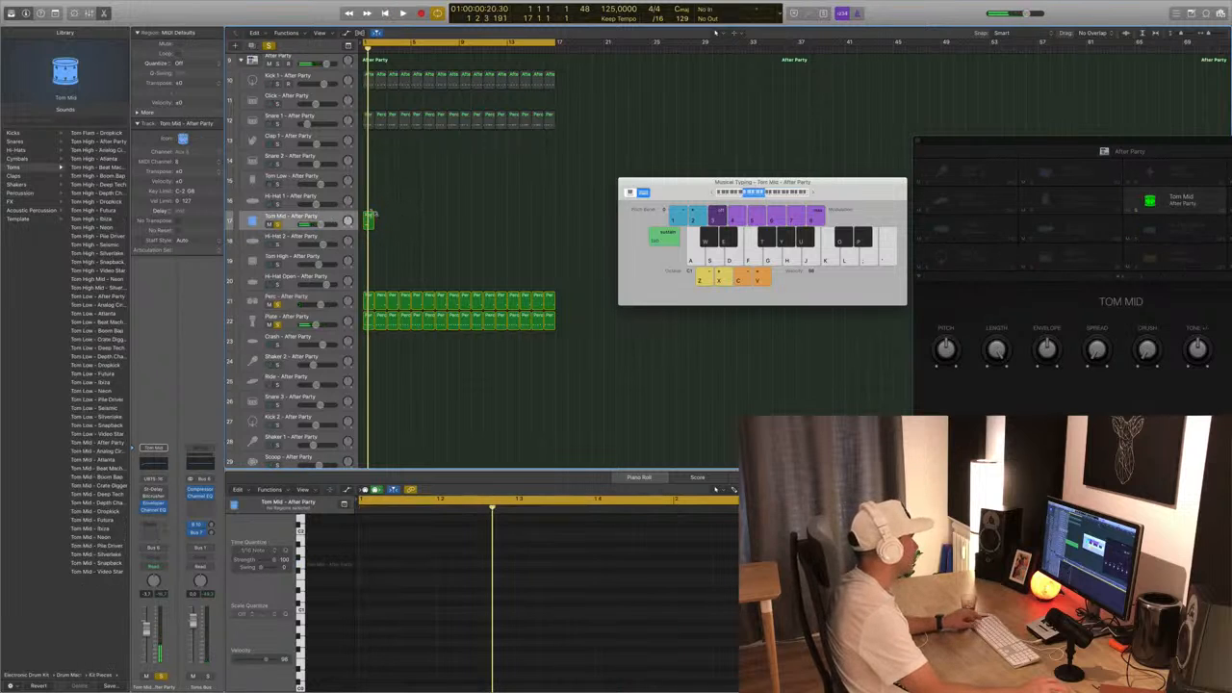
Duplicate the one-bar Tom Mid region along its track to fill bars 1 to 17.
{"action": "left_click", "coordinate": [340, 317]}
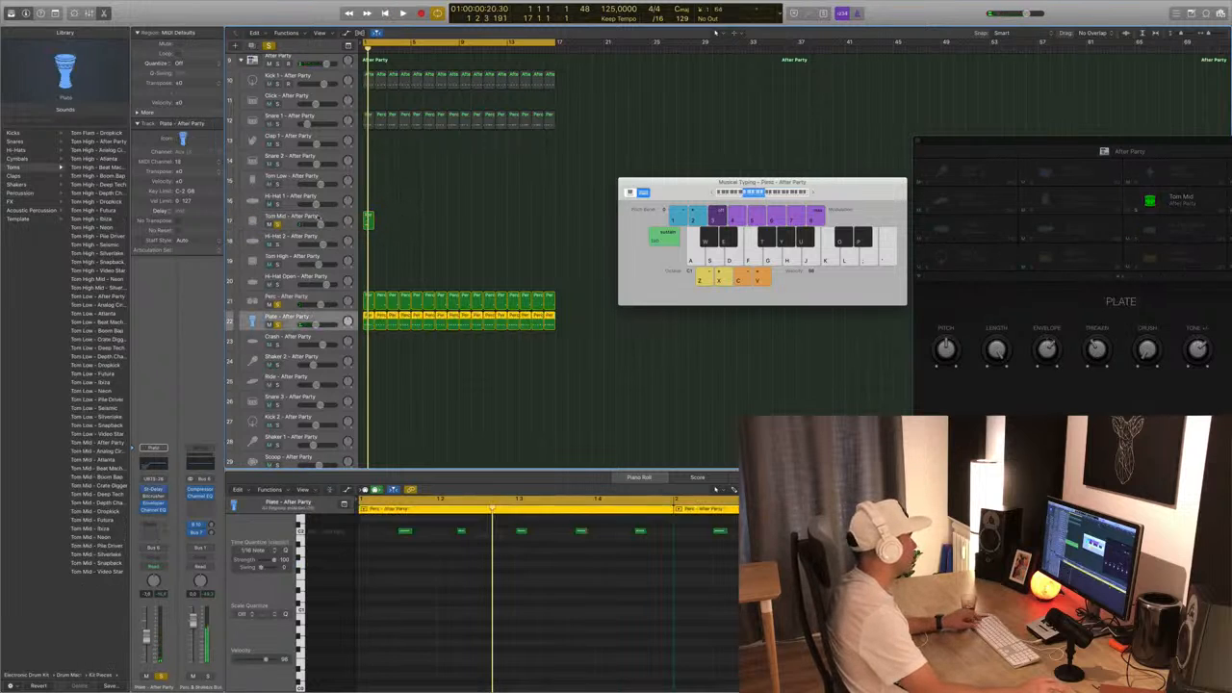
{"action": "left_click_drag", "start_coordinate": [368, 220], "coordinate": [385, 227]}
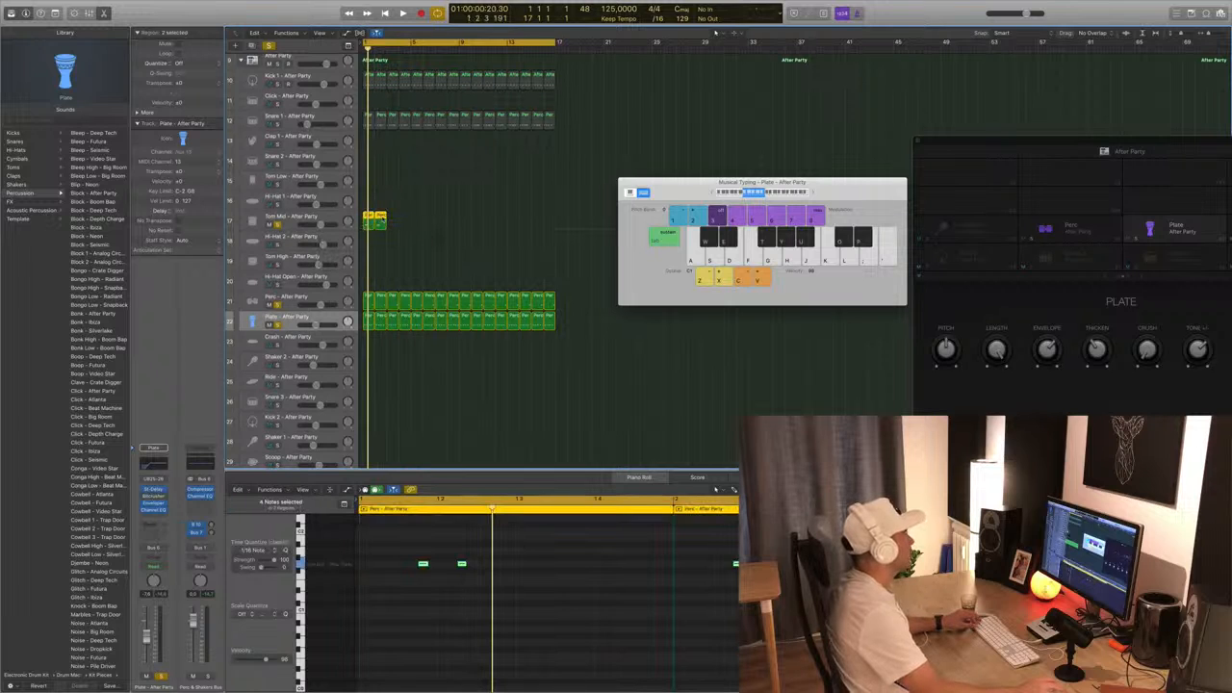
{"action": "left_click_drag", "start_coordinate": [412, 221], "coordinate": [555, 221]}
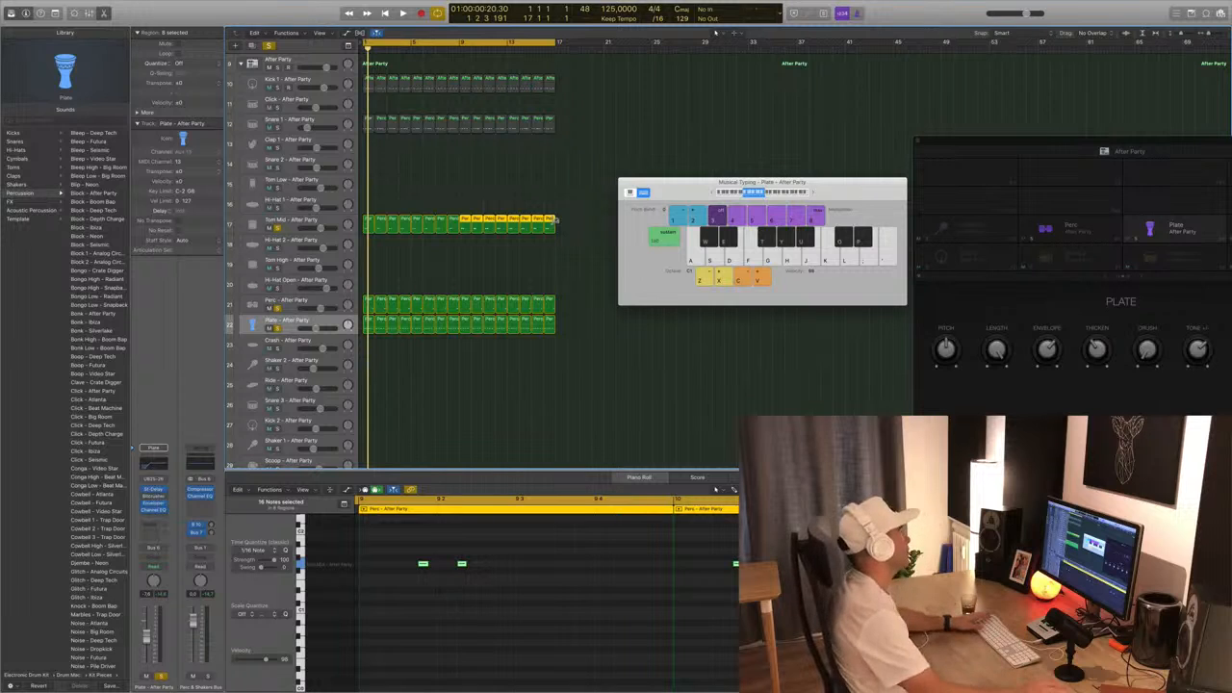
Play back the soloed percussion tracks and turn off all solos during playback.
{"action": "left_click", "coordinate": [500, 262]}
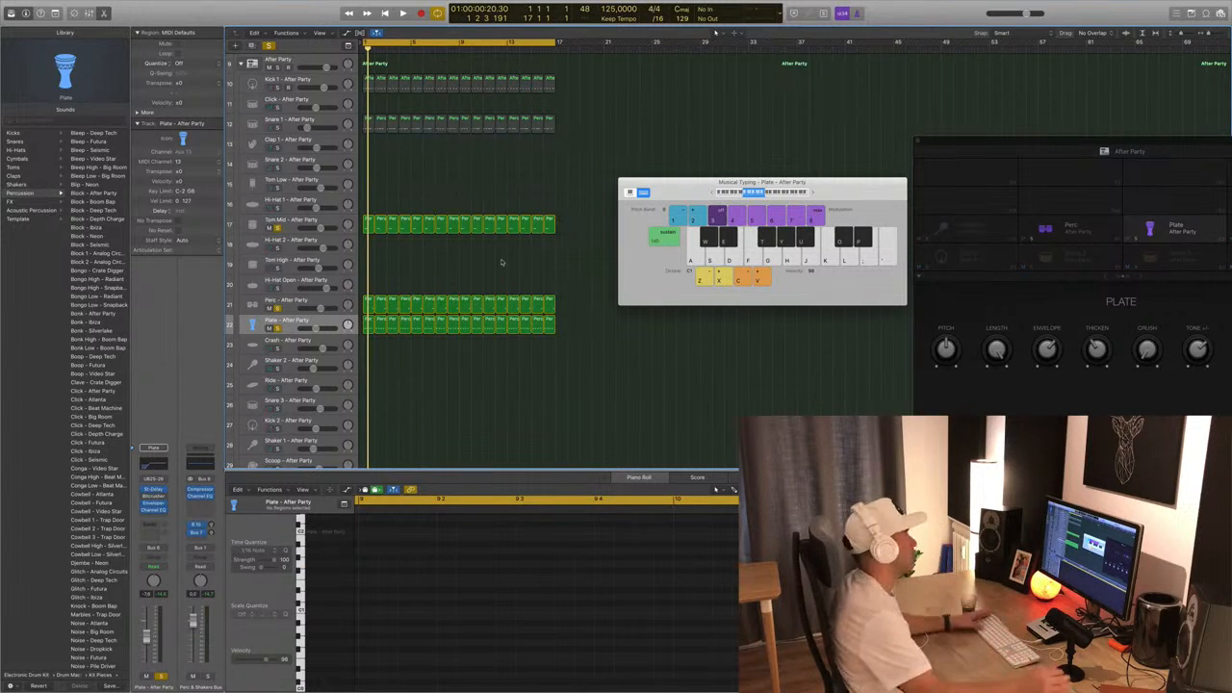
{"action": "key", "text": "space"}
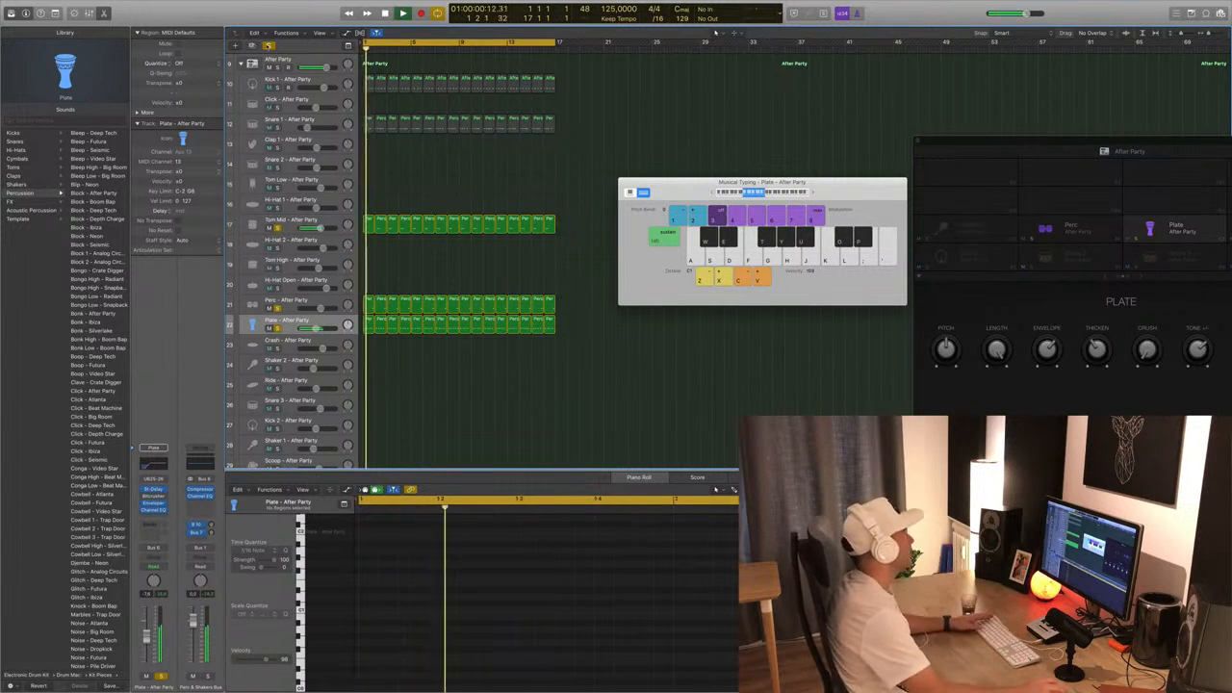
{"action": "left_click", "coordinate": [269, 47]}
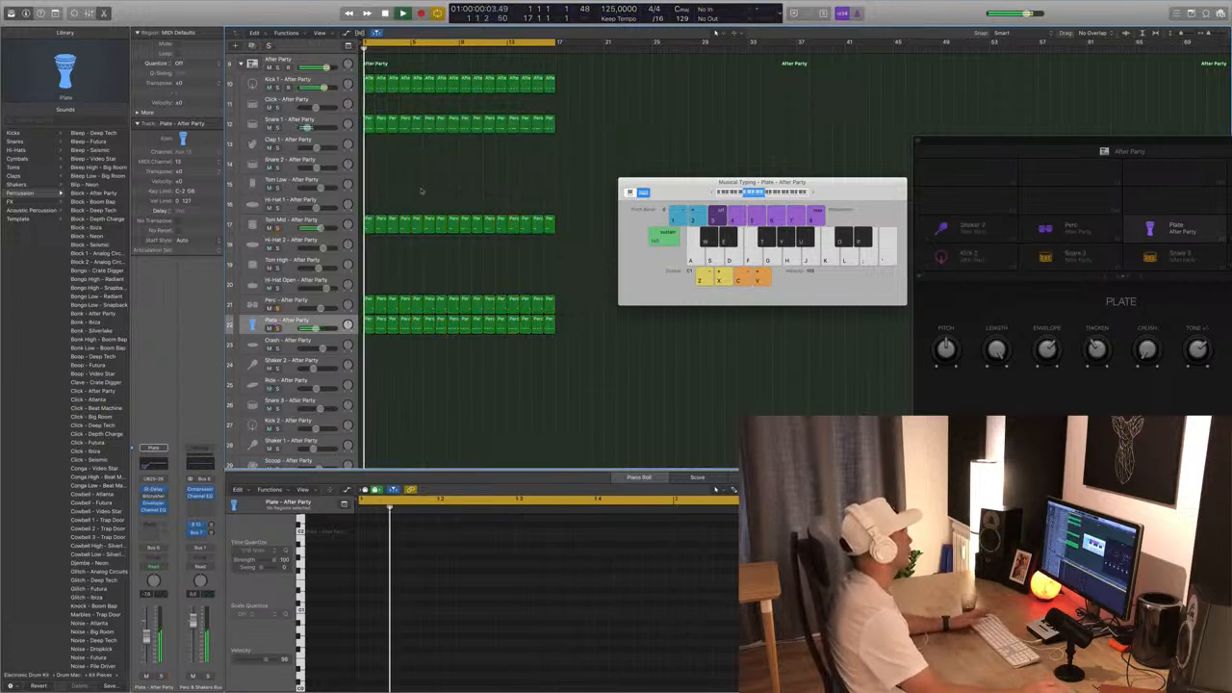
Audition the Snare 1 sounds from After Party onward during playback and choose Snare 1 - Depth Charge for the Snare 1 track.
{"action": "left_click", "coordinate": [310, 124]}
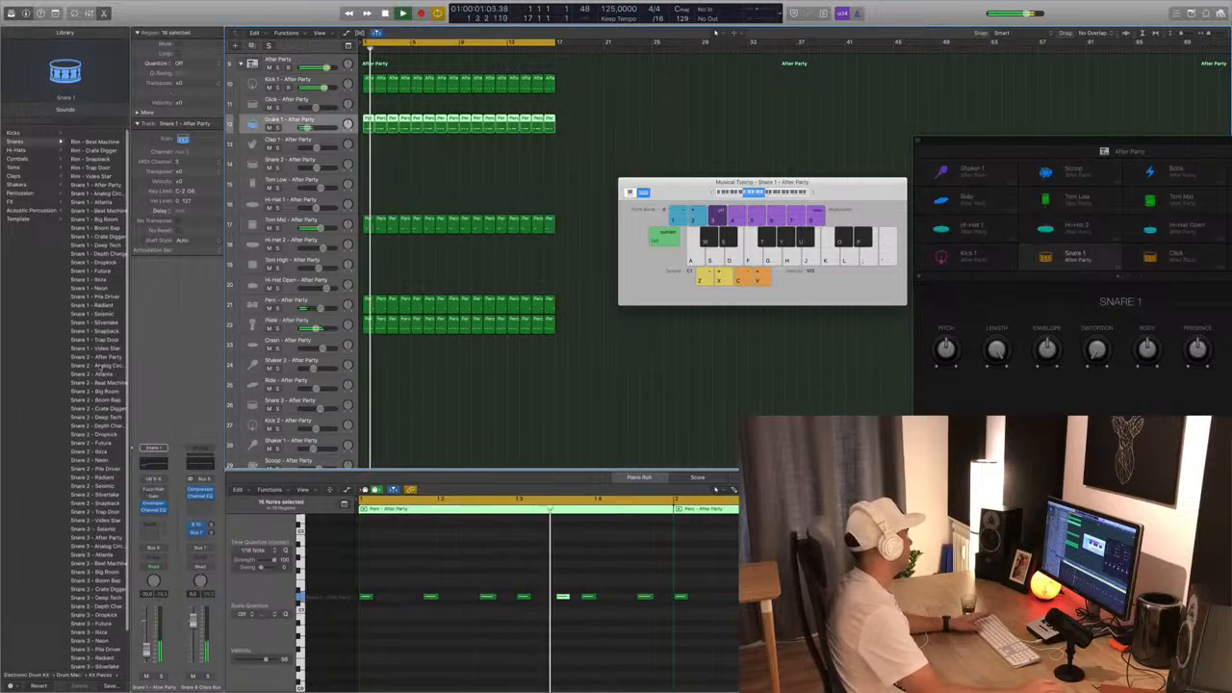
{"action": "scroll", "coordinate": [101, 366], "scroll_direction": "down", "scroll_amount": 1}
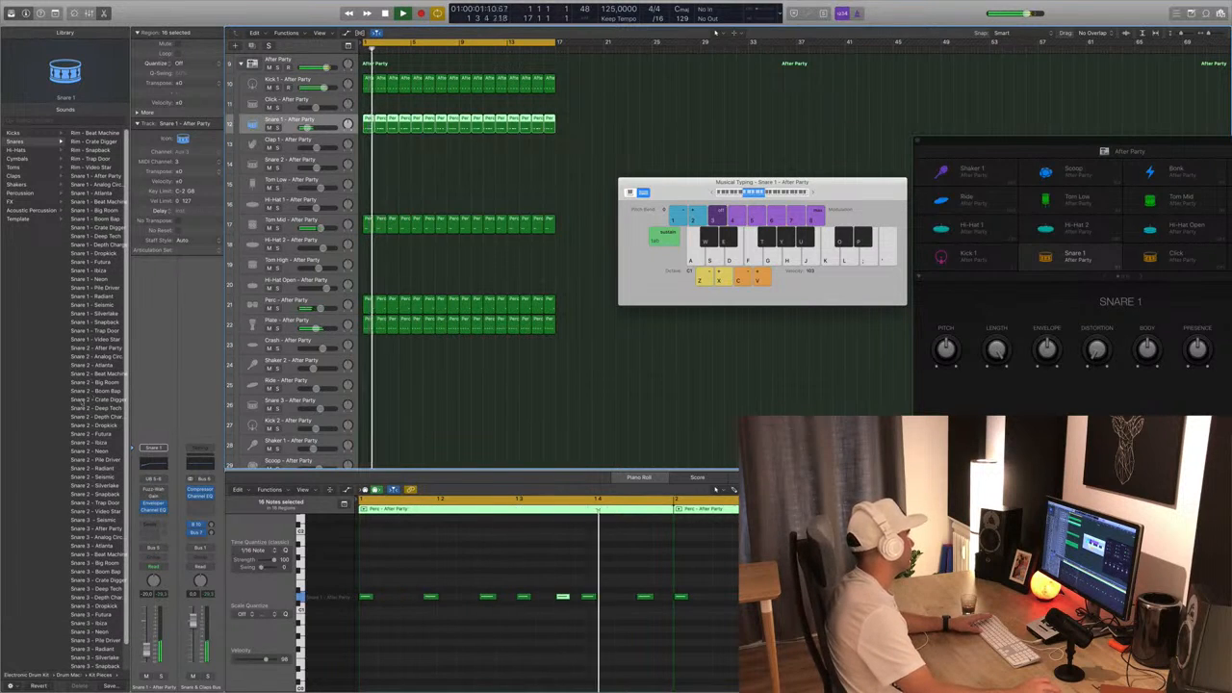
{"action": "left_click", "coordinate": [96, 177]}
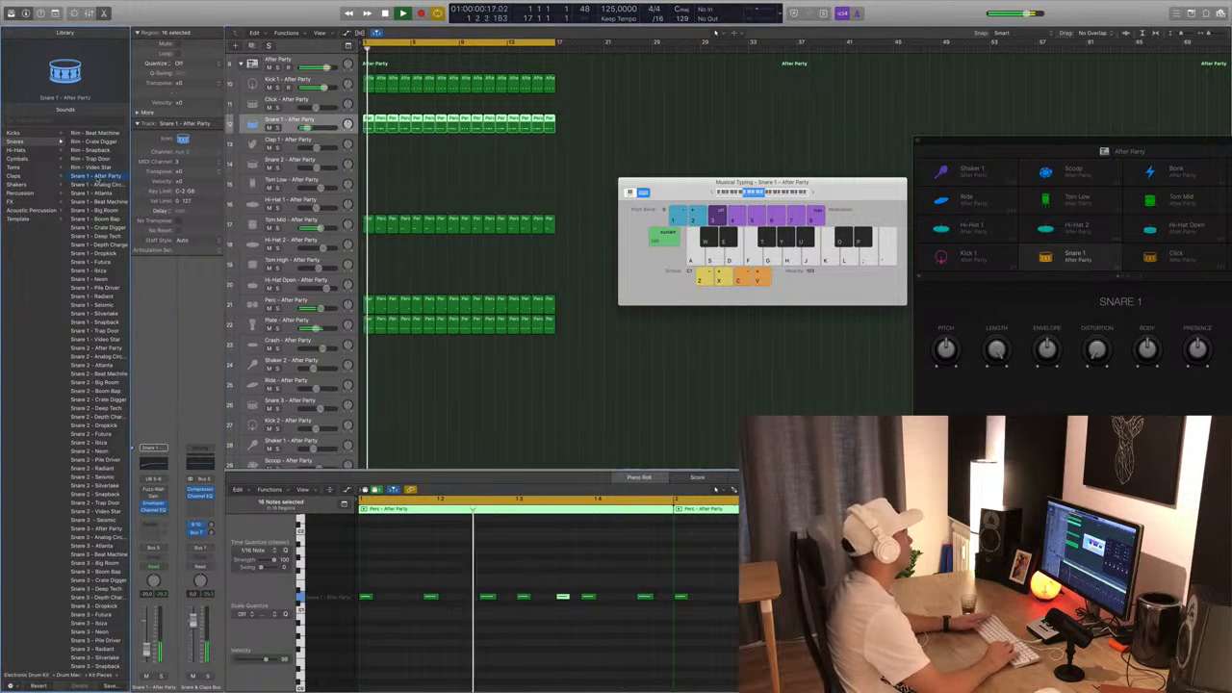
{"action": "key", "text": "Down"}
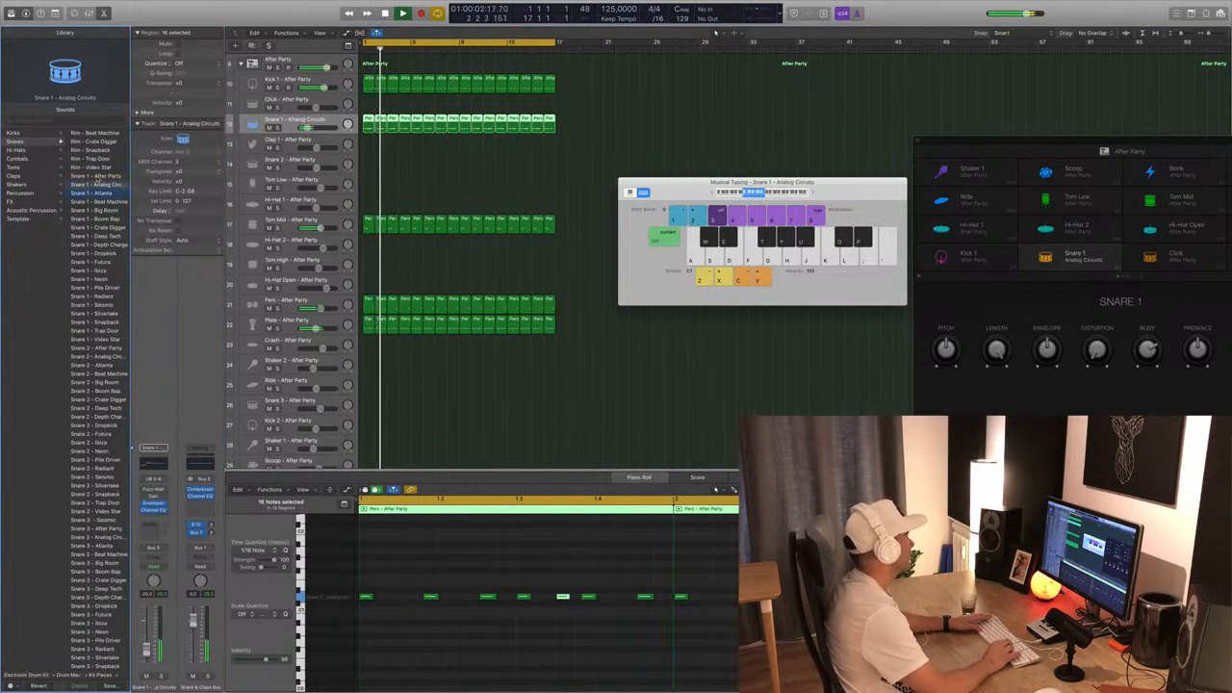
{"action": "key", "text": "Down"}
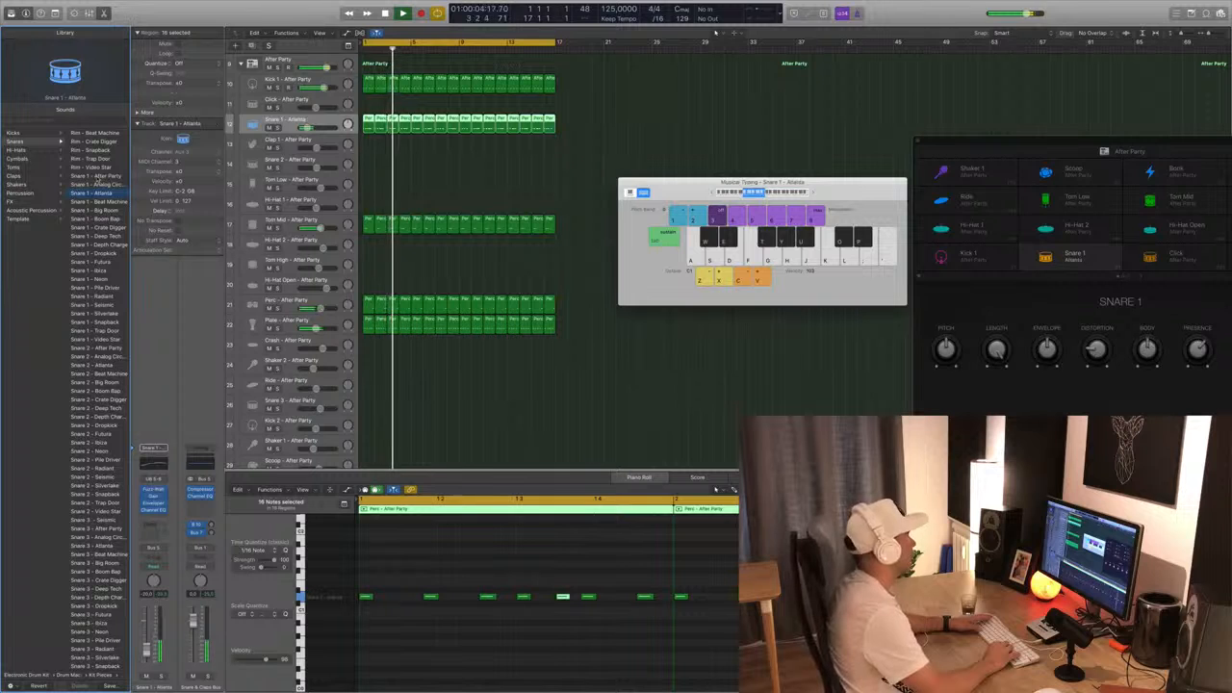
{"action": "key", "text": "Down"}
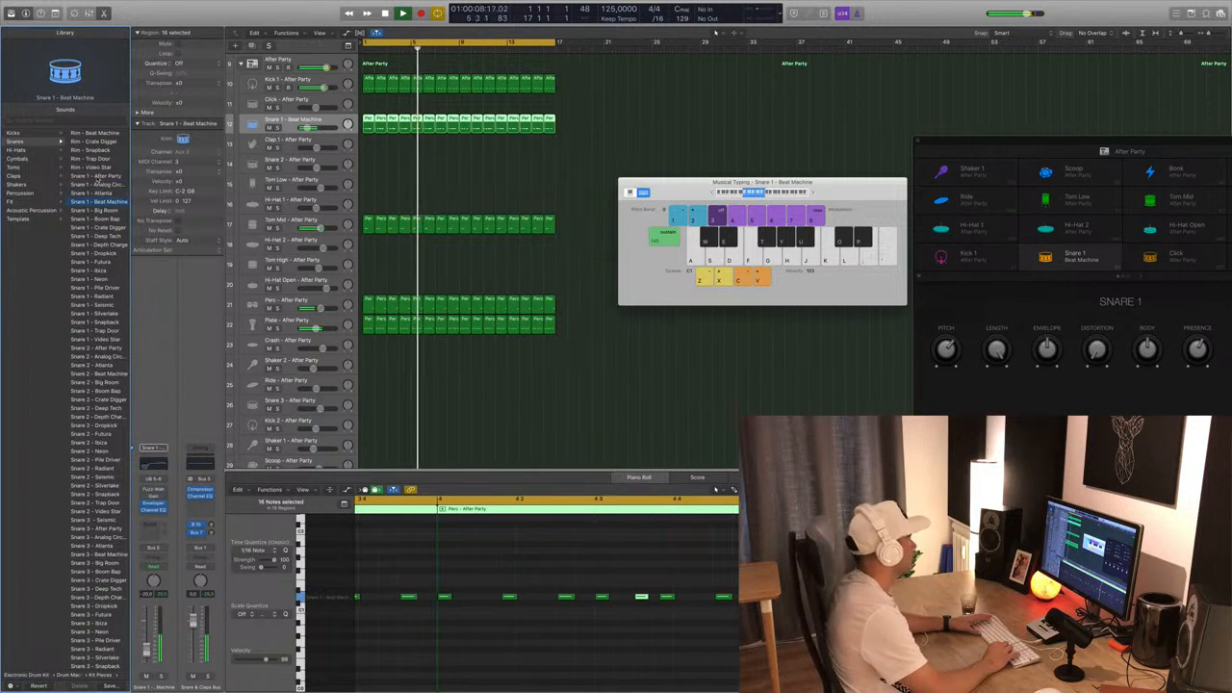
{"action": "key", "text": "Down"}
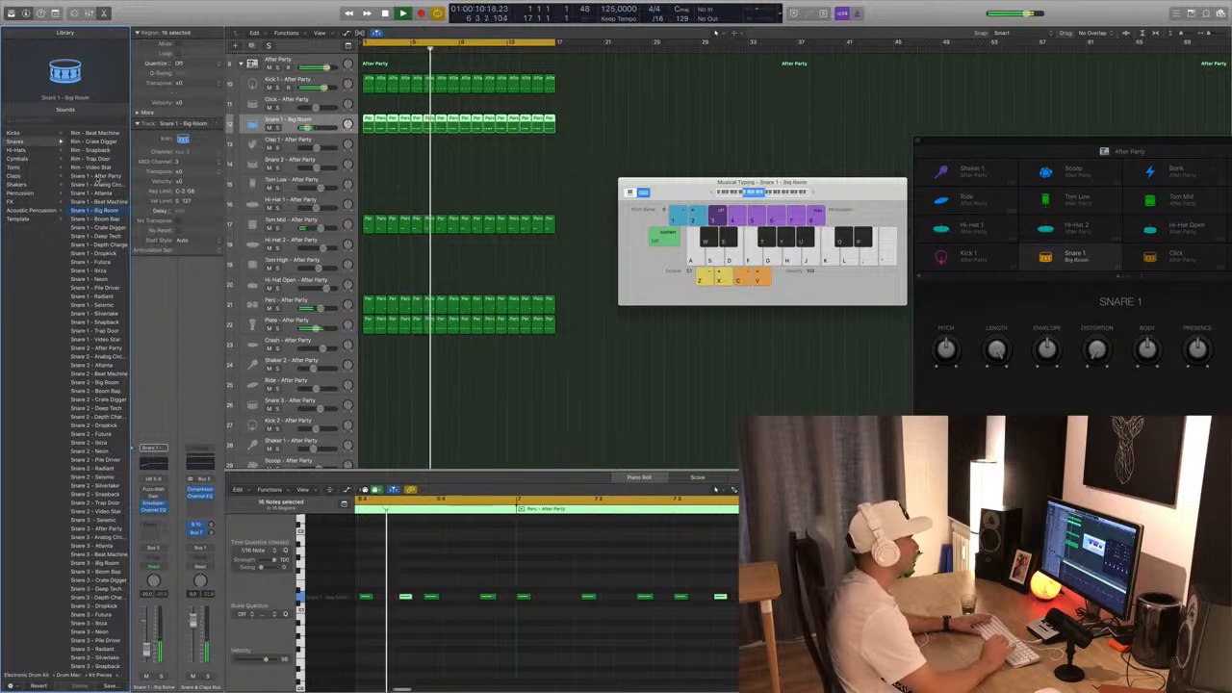
{"action": "key", "text": "Down"}
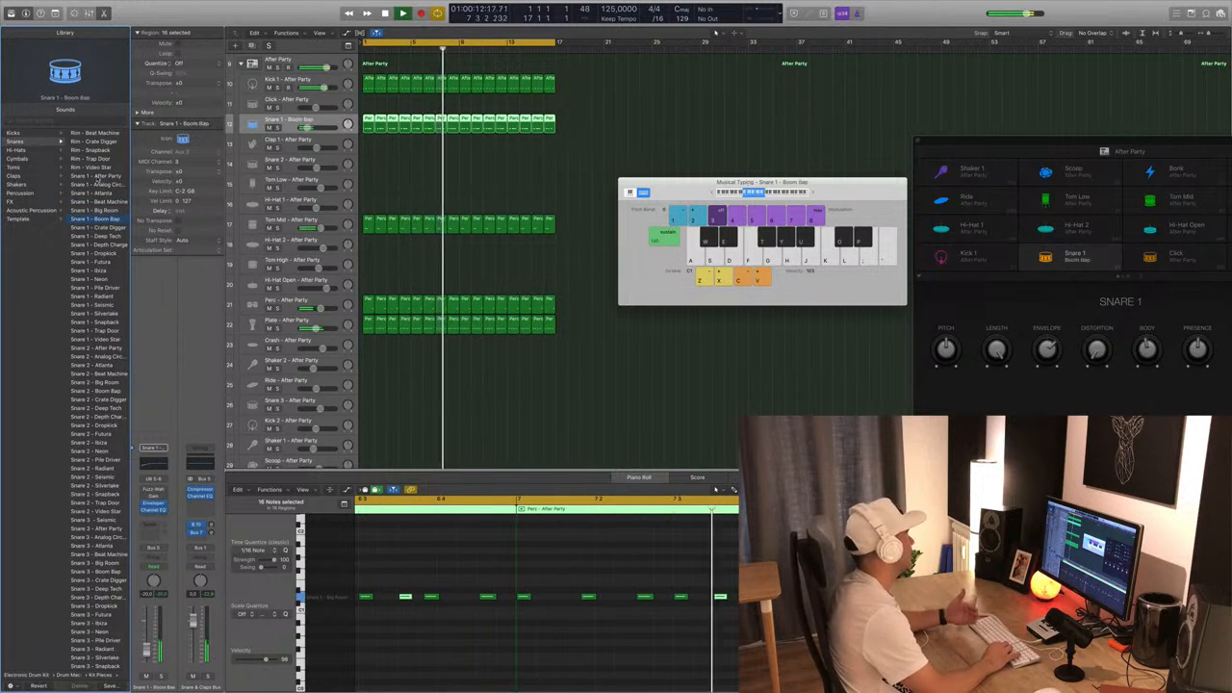
{"action": "key", "text": "Down"}
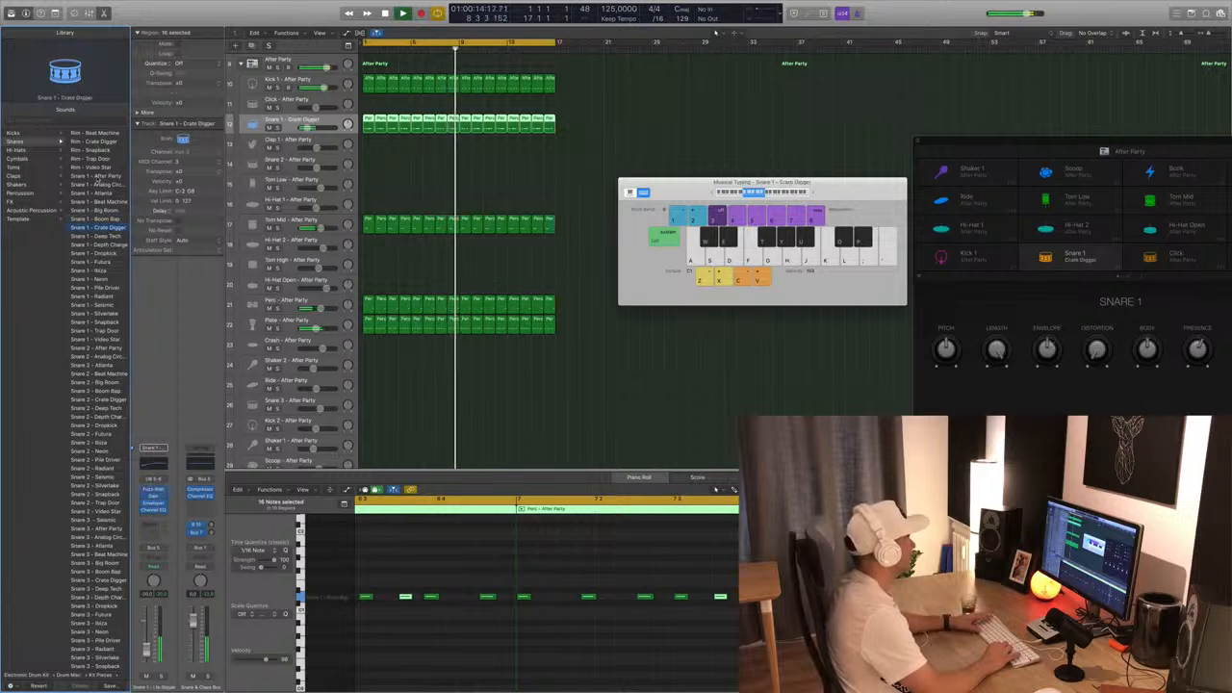
{"action": "key", "text": "Down"}
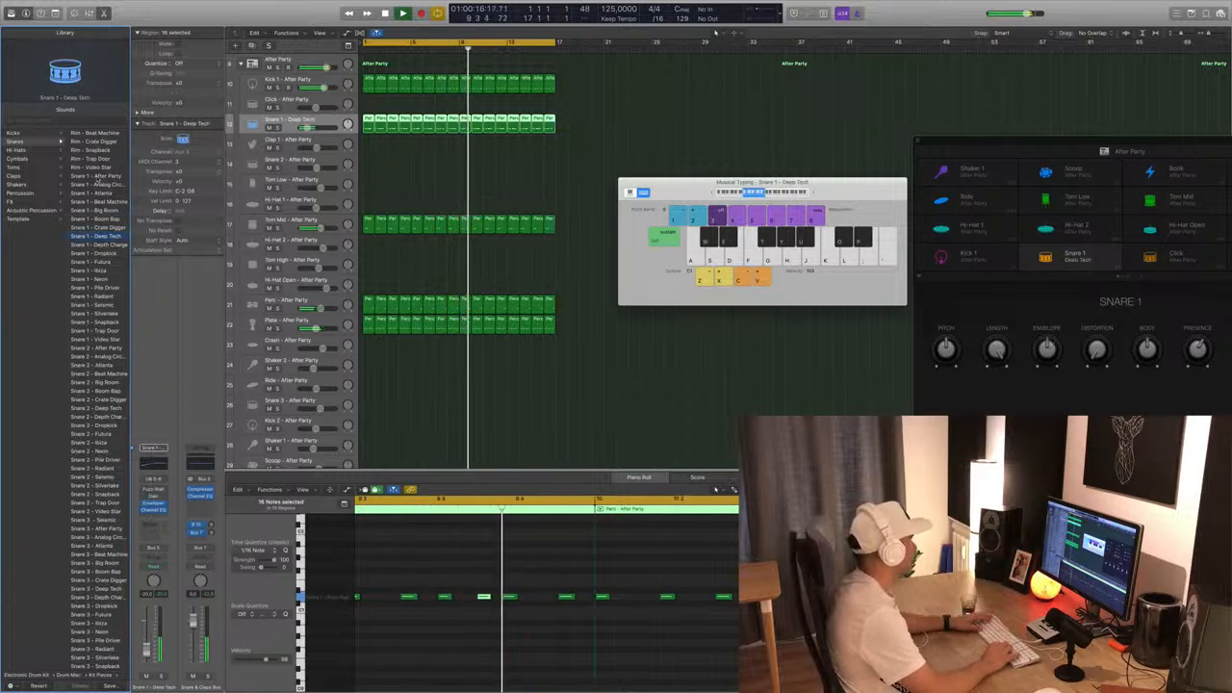
{"action": "key", "text": "Down"}
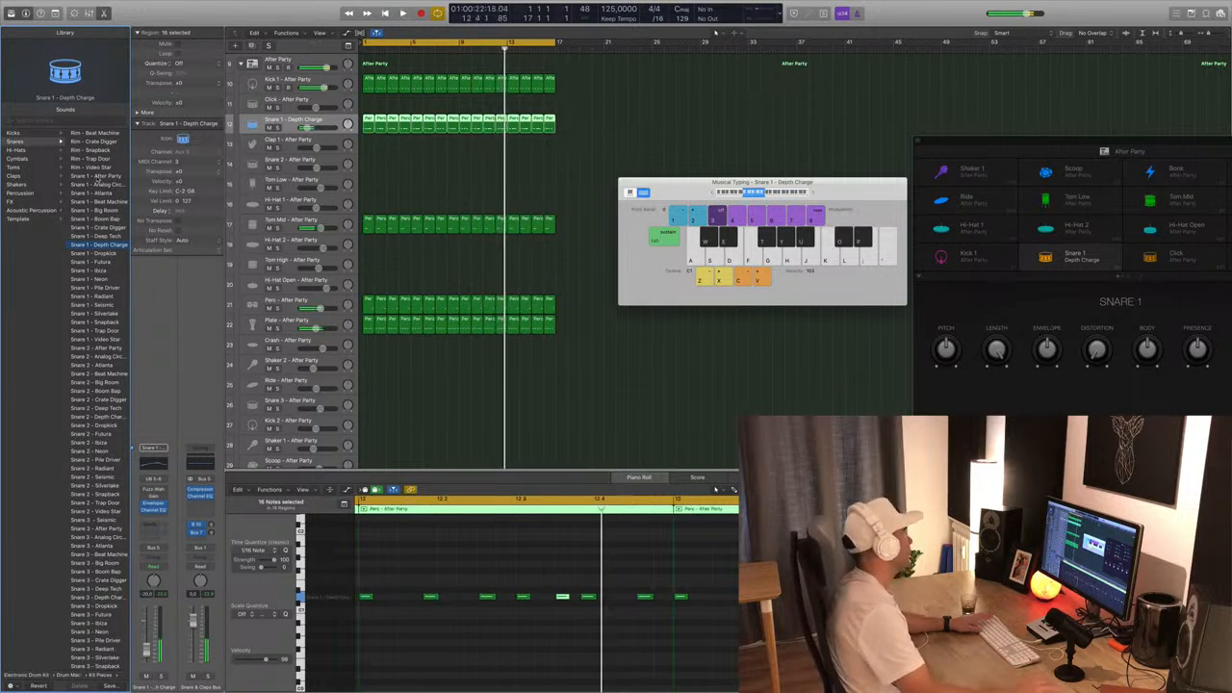
Select the Tom Mid track and play the full pattern from the beginning.
{"action": "key", "text": "Return"}
{"action": "key", "text": "Down"}
{"action": "key", "text": "Down"}
{"action": "key", "text": "Down"}
{"action": "key", "text": "Down"}
{"action": "key", "text": "Down"}
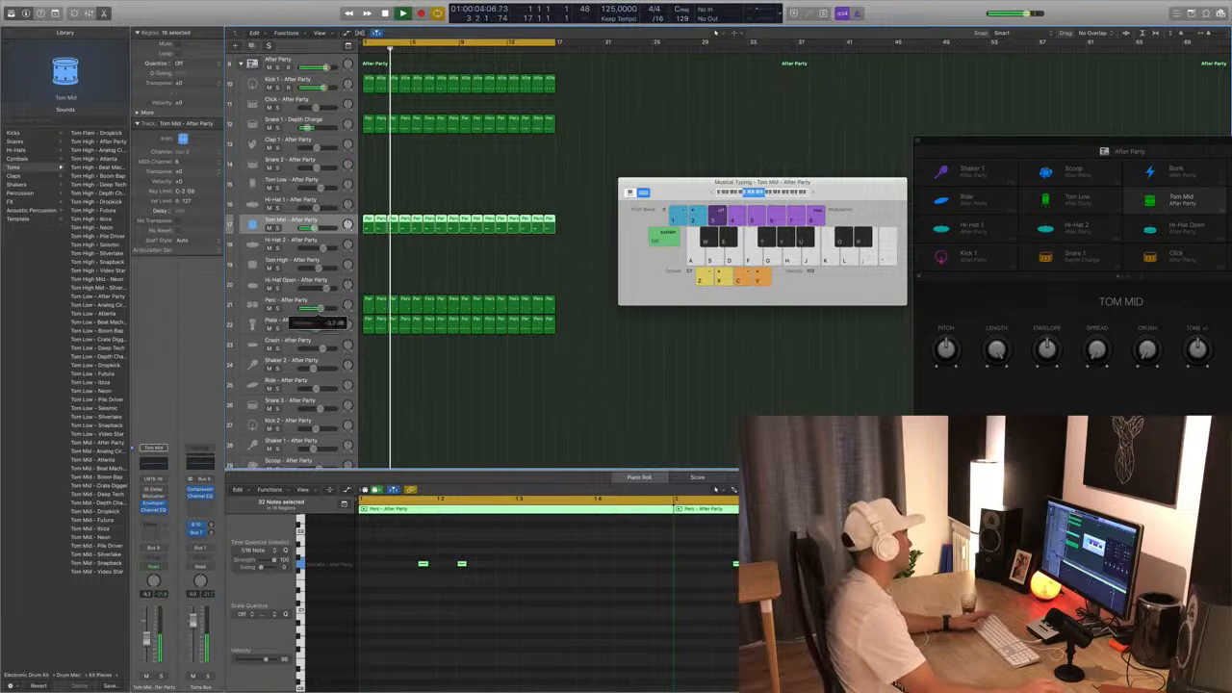
Lower the Perc track's volume slightly during playback and replay the full pattern from the beginning.
{"action": "left_click_drag", "start_coordinate": [320, 310], "coordinate": [318, 311]}
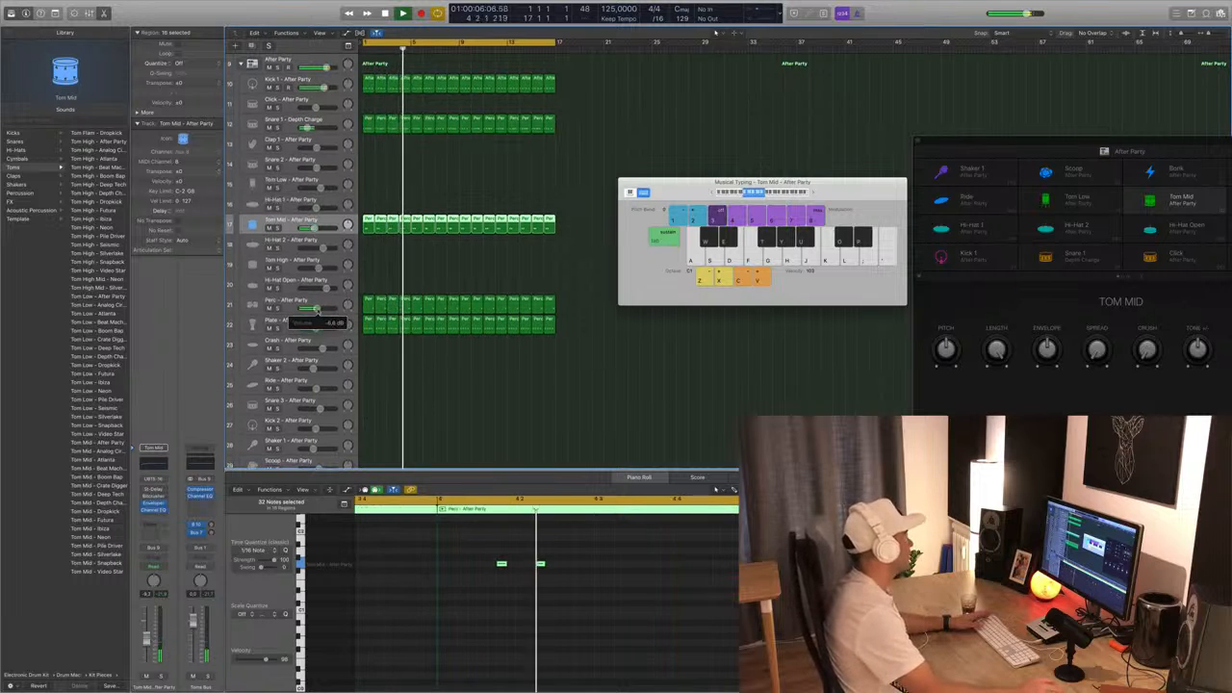
{"action": "scroll", "coordinate": [442, 261], "scroll_direction": "down", "scroll_amount": 1}
{"action": "scroll", "coordinate": [441, 349], "scroll_direction": "down", "scroll_amount": 3}
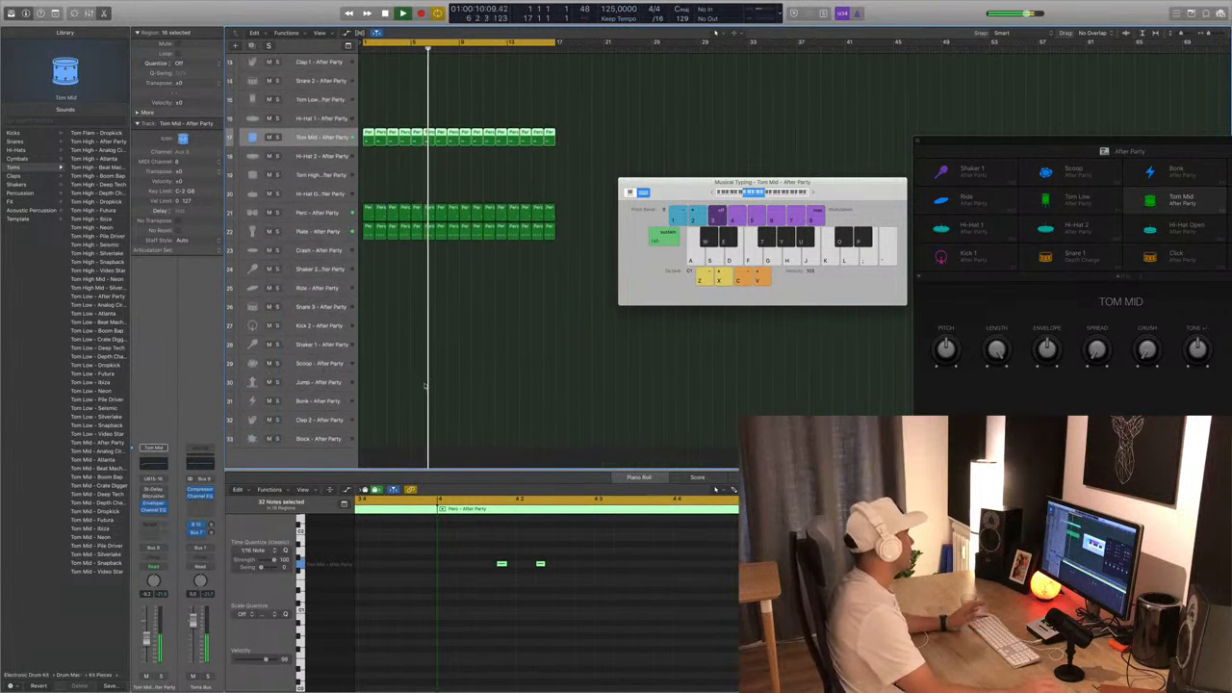
{"action": "scroll", "coordinate": [425, 385], "scroll_direction": "up", "scroll_amount": 3}
{"action": "key", "text": "Return"}
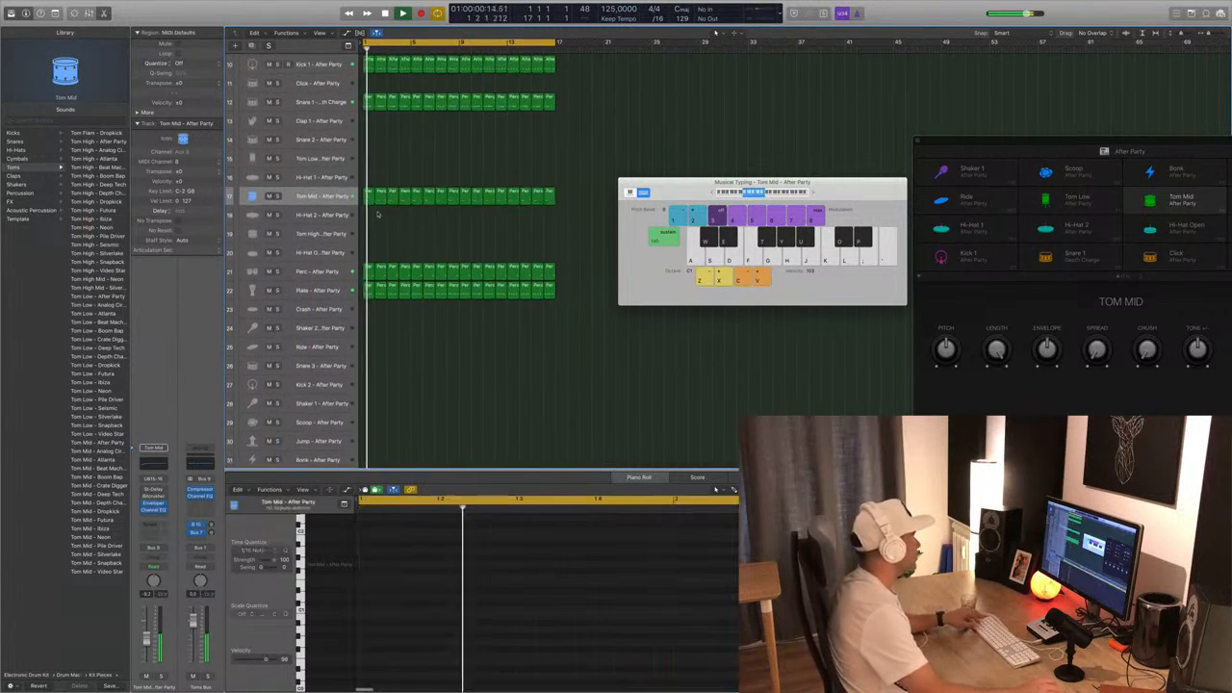
Copy the first one-bar Perc region onto the Tom High track and shift all its notes a sixteenth note later.
{"action": "left_click", "coordinate": [369, 272]}
{"action": "left_click_drag", "start_coordinate": [369, 272], "coordinate": [368, 235]}
{"action": "left_click_drag", "start_coordinate": [389, 577], "coordinate": [684, 527]}
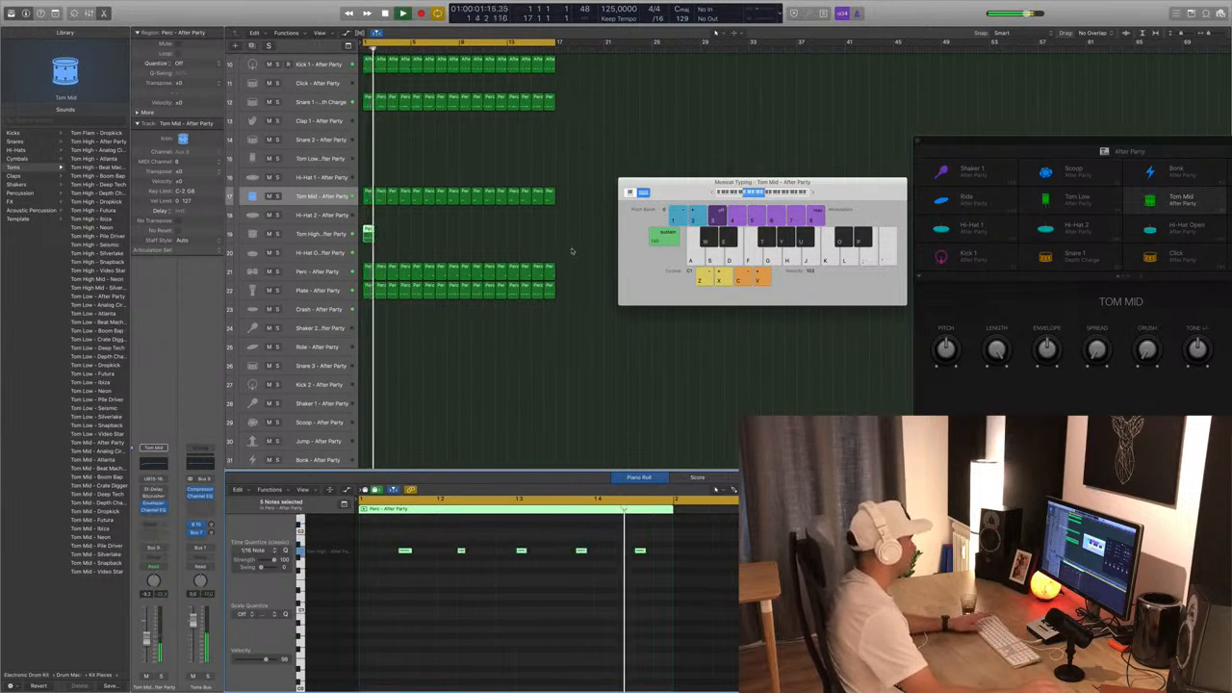
{"action": "left_click_drag", "start_coordinate": [393, 544], "coordinate": [669, 568]}
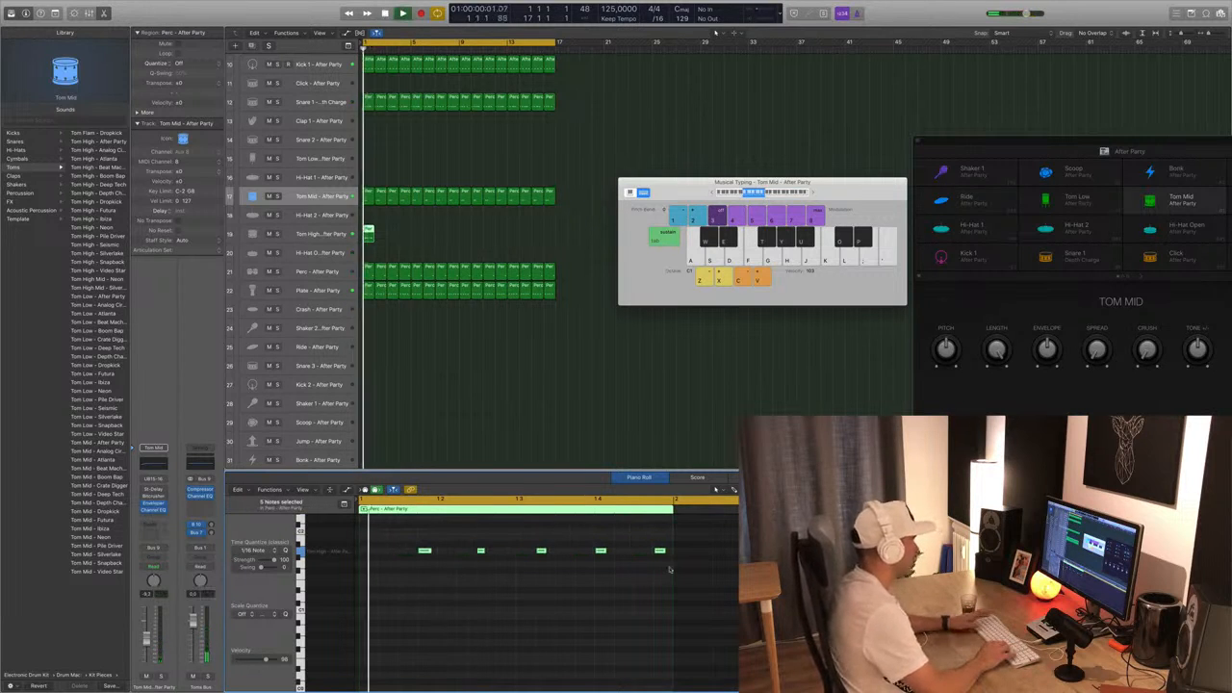
{"action": "key", "text": "space"}
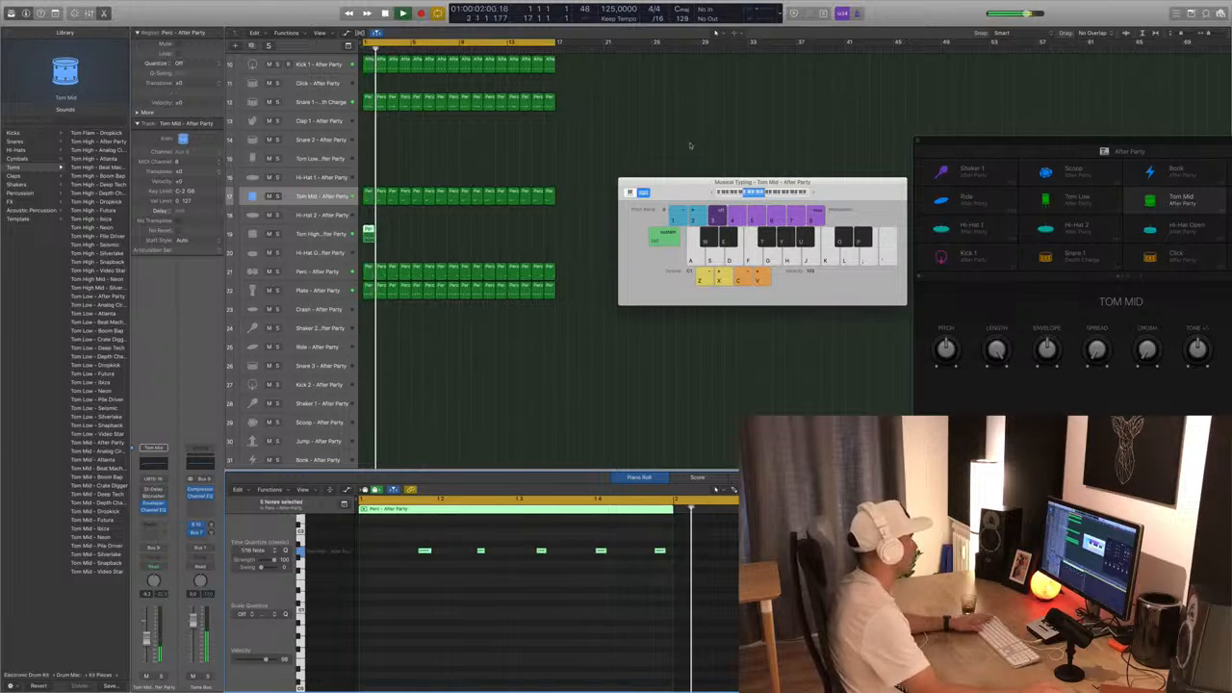
Change the Tom High track's sound to Tom Low - After Party and play it with the beat.
{"action": "left_click", "coordinate": [320, 232]}
{"action": "key", "text": "space"}
{"action": "key", "text": "space"}
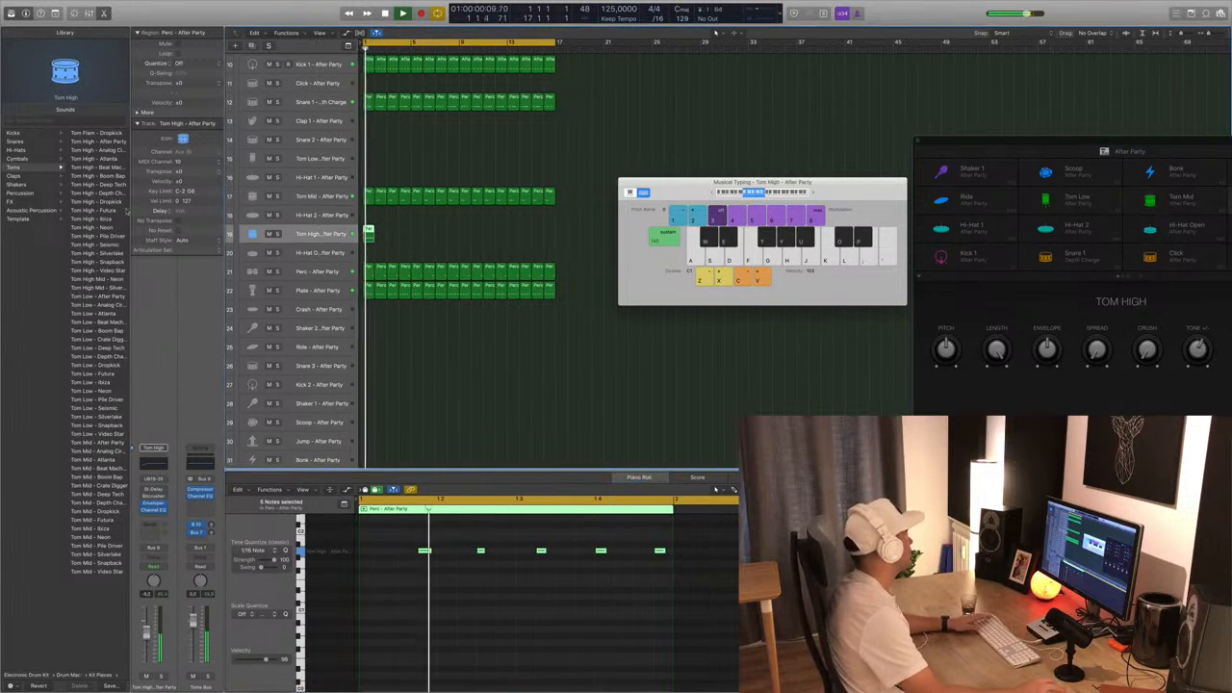
{"action": "left_click", "coordinate": [96, 295]}
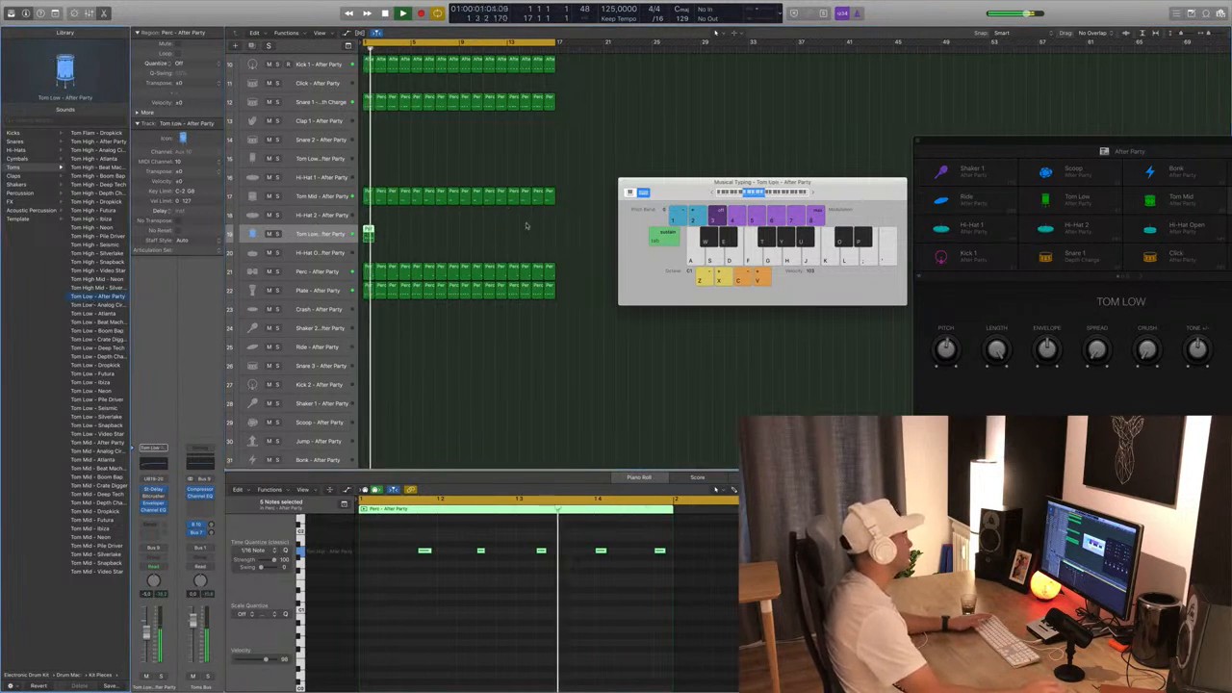
{"action": "key", "text": "space"}
Duplicate the one-bar region on track 19 to fill bars 1 to 17 and play the pattern.
{"action": "left_click_drag", "start_coordinate": [367, 233], "coordinate": [419, 240]}
{"action": "left_click_drag", "start_coordinate": [498, 238], "coordinate": [464, 239]}
{"action": "key", "text": "space"}
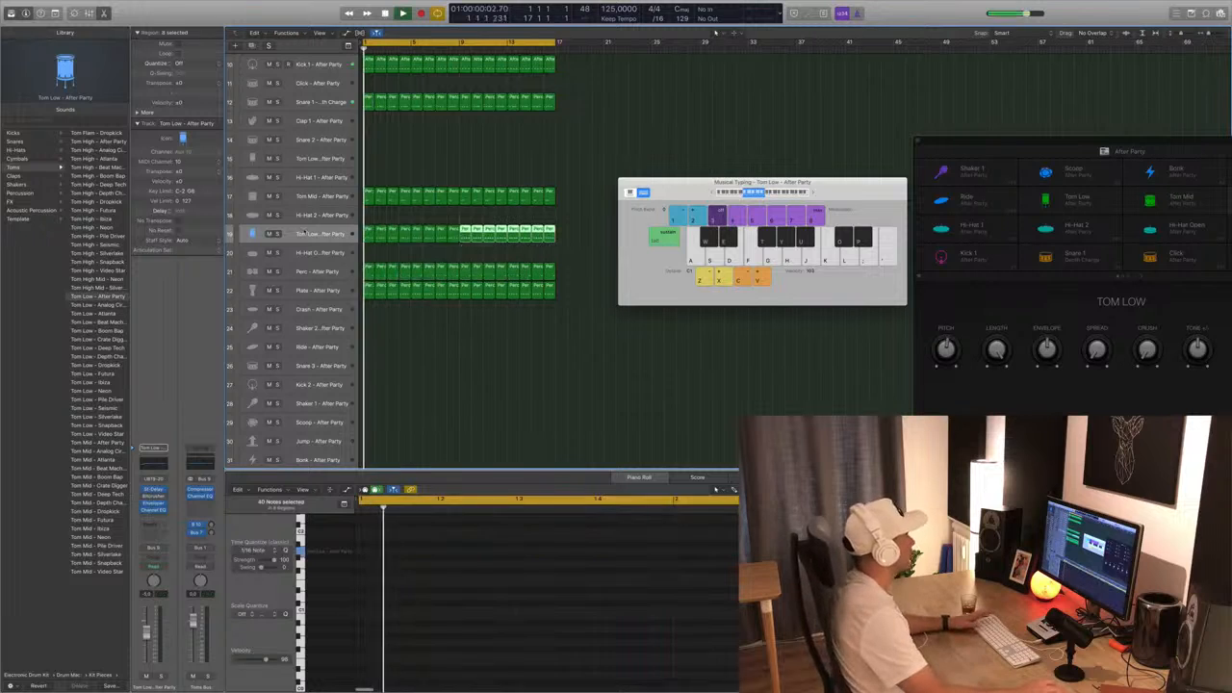
Audition the Tom Low sounds Analog Circuits, Atlanta and Beat Machine on track 19 during playback.
{"action": "left_click", "coordinate": [96, 304]}
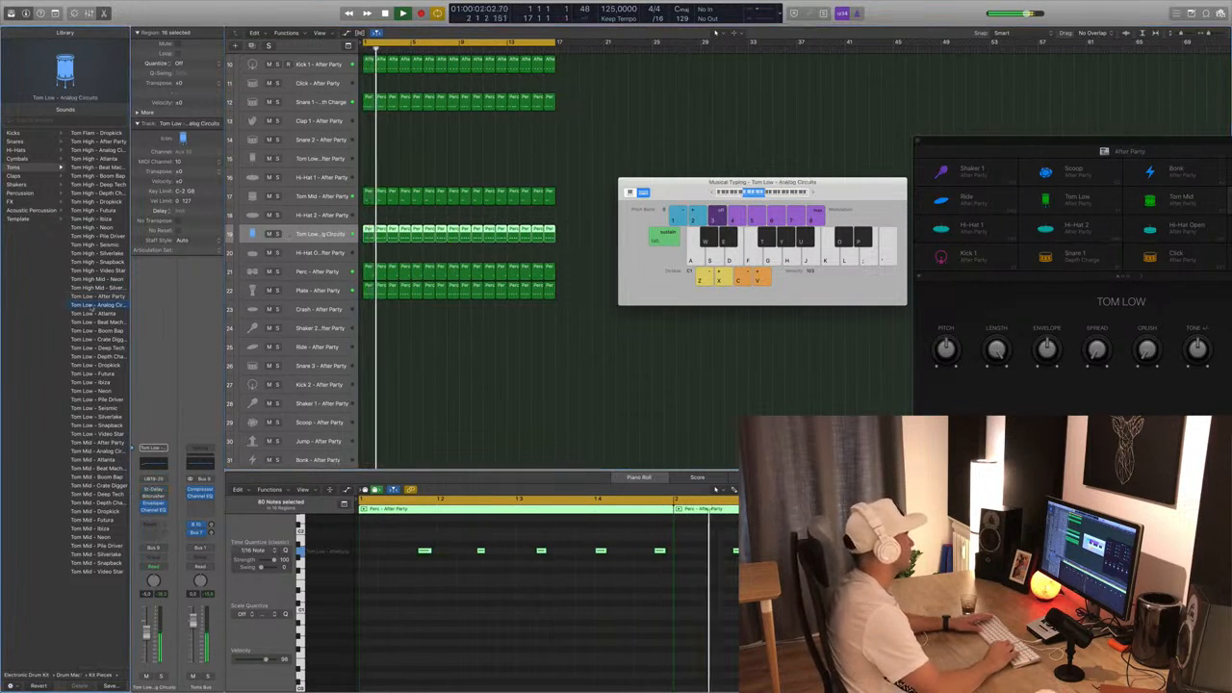
{"action": "key", "text": "Down"}
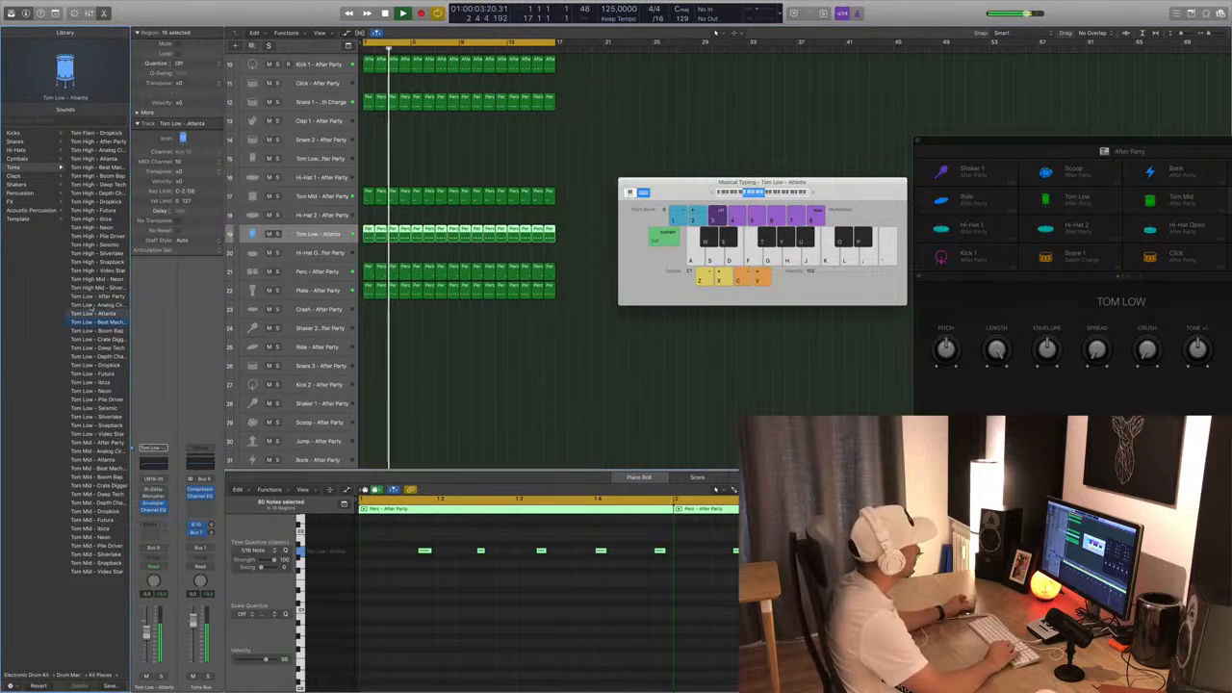
{"action": "key", "text": "Down"}
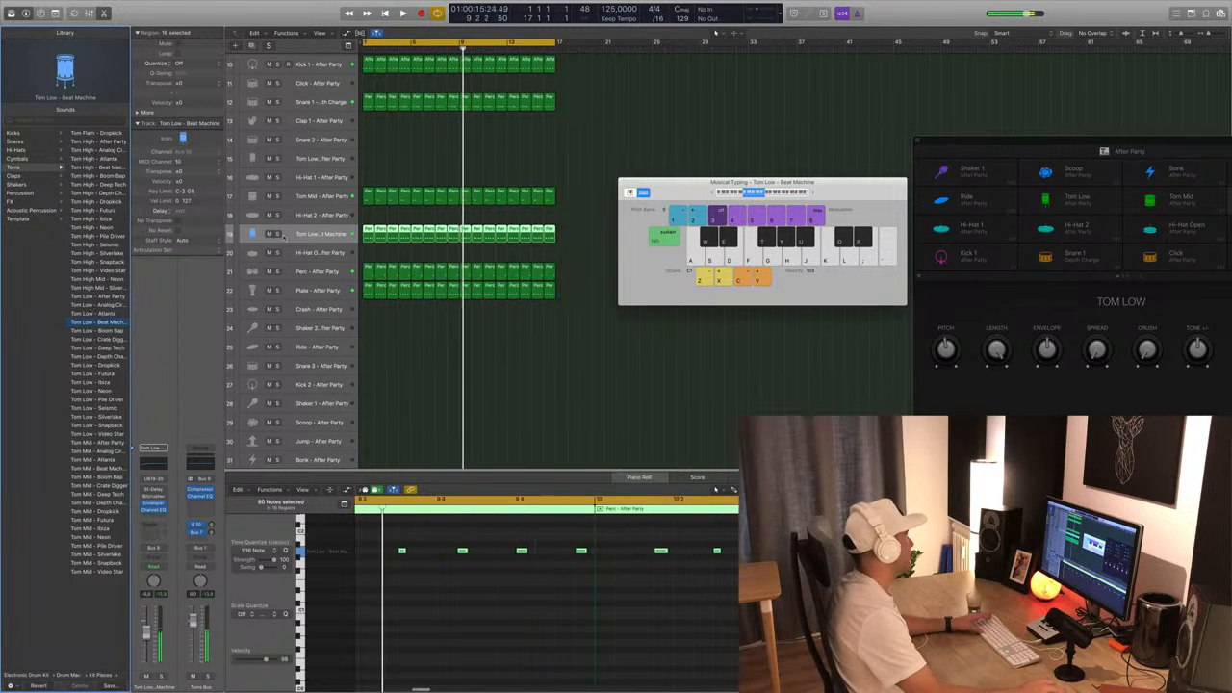
Play the Tom Low track soloed from the beginning, turn its solo off and listen to the full pattern.
{"action": "key", "text": "Return"}
{"action": "left_click", "coordinate": [277, 233]}
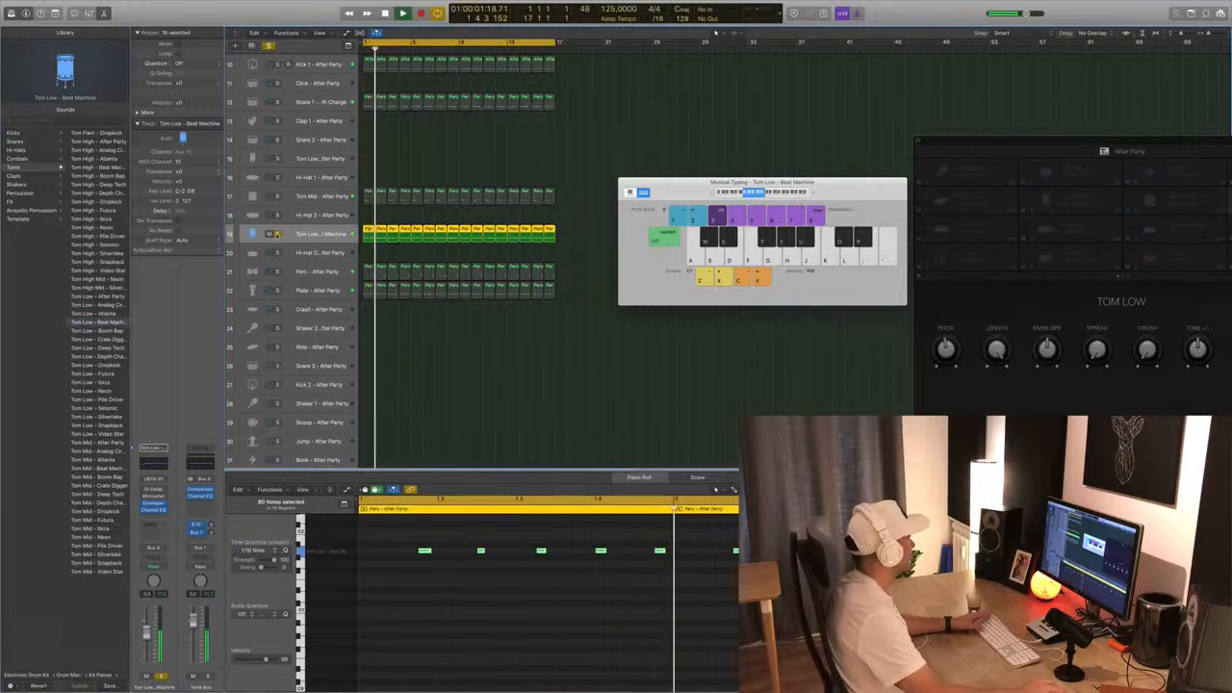
{"action": "left_click", "coordinate": [276, 234]}
{"action": "key", "text": "space"}
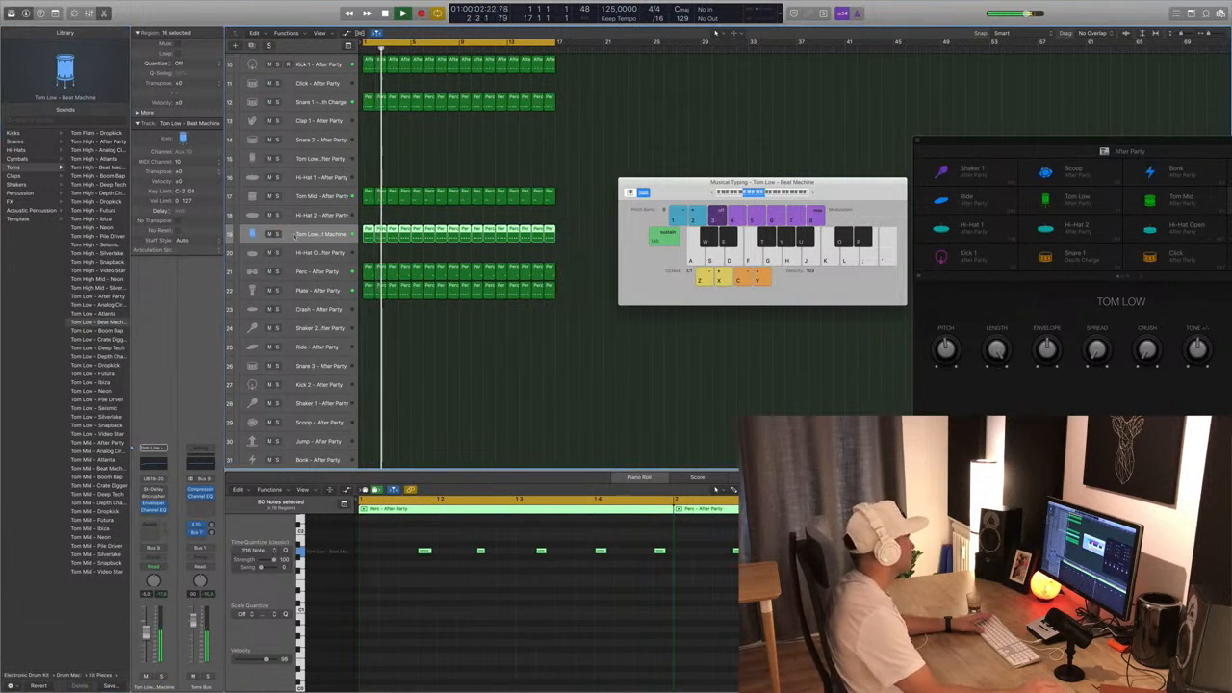
Audition the Tom Low sounds from Beat Machine onward and choose Tom Low - Depth Charge for track 19.
{"action": "left_click", "coordinate": [97, 323]}
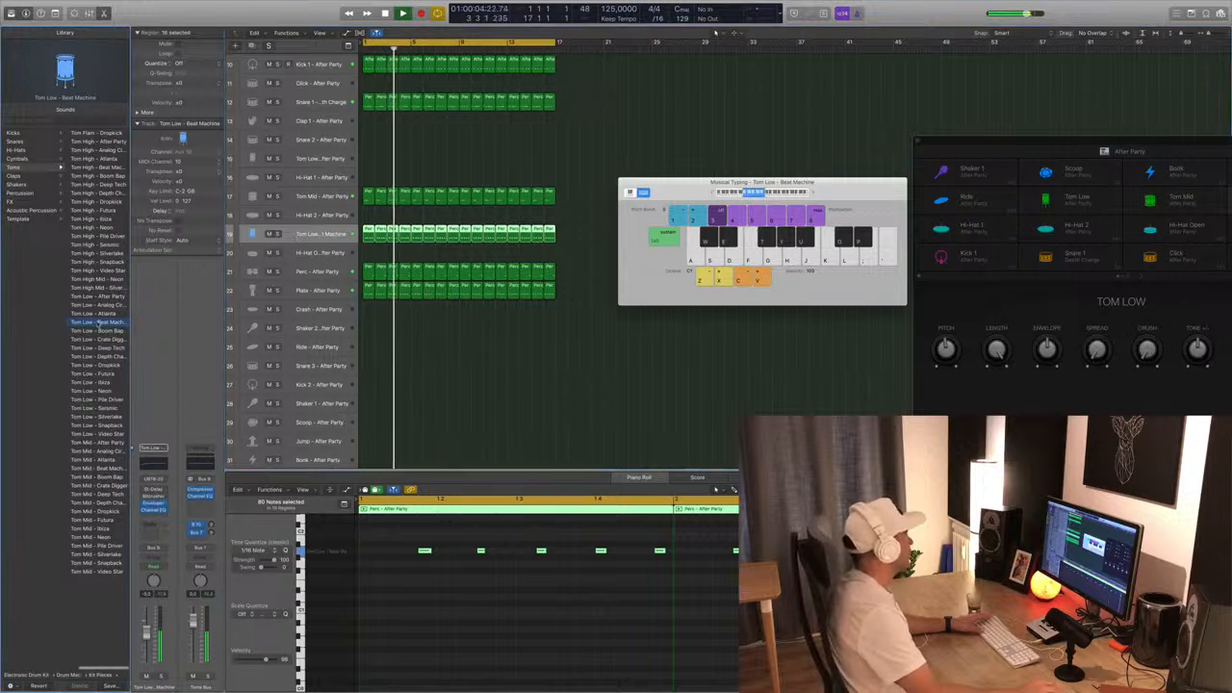
{"action": "key", "text": "Down"}
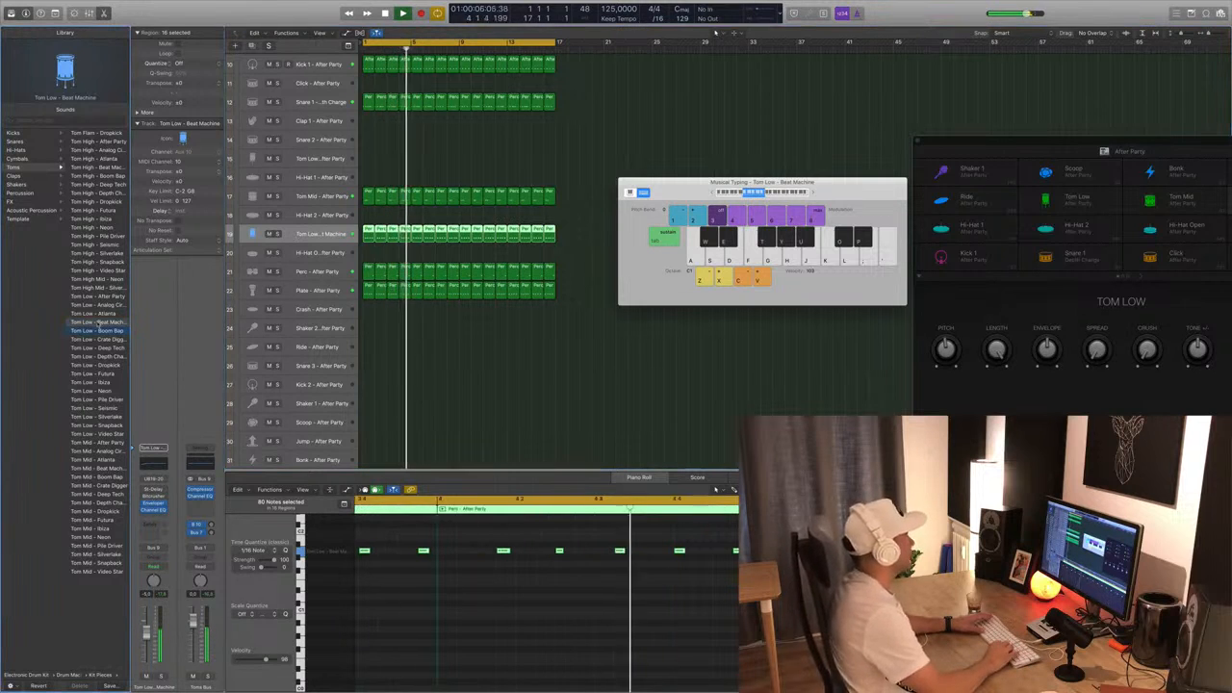
{"action": "key", "text": "Down"}
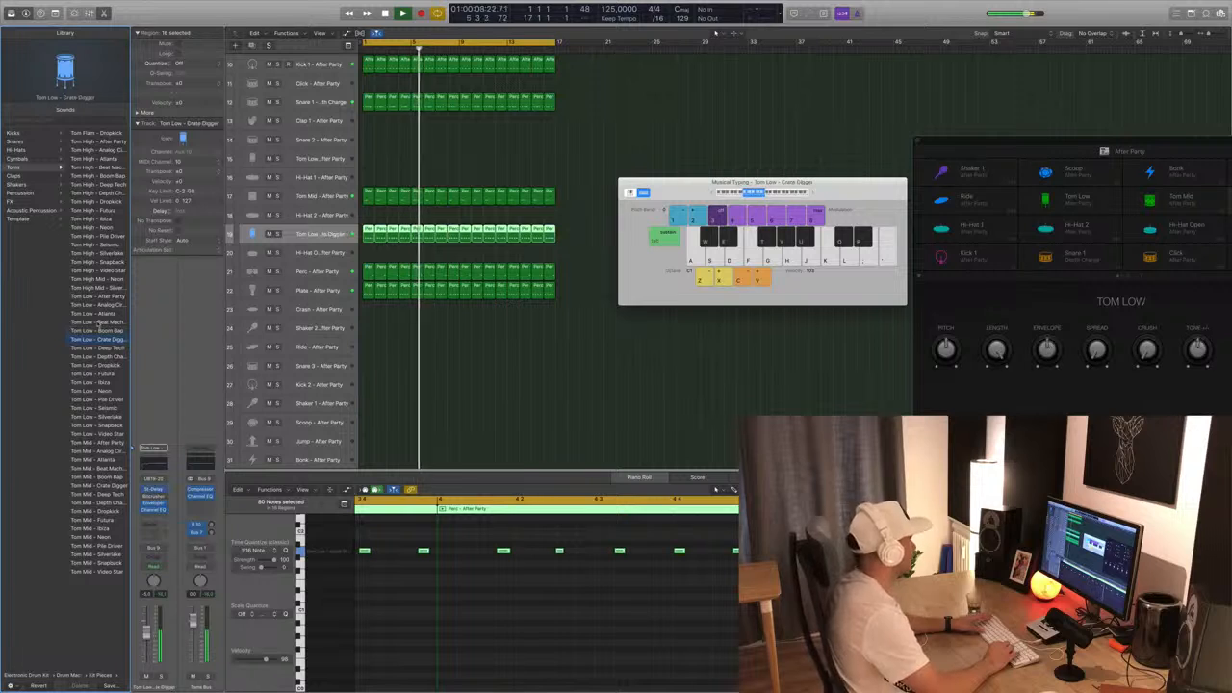
{"action": "key", "text": "Down"}
{"action": "key", "text": "Down"}
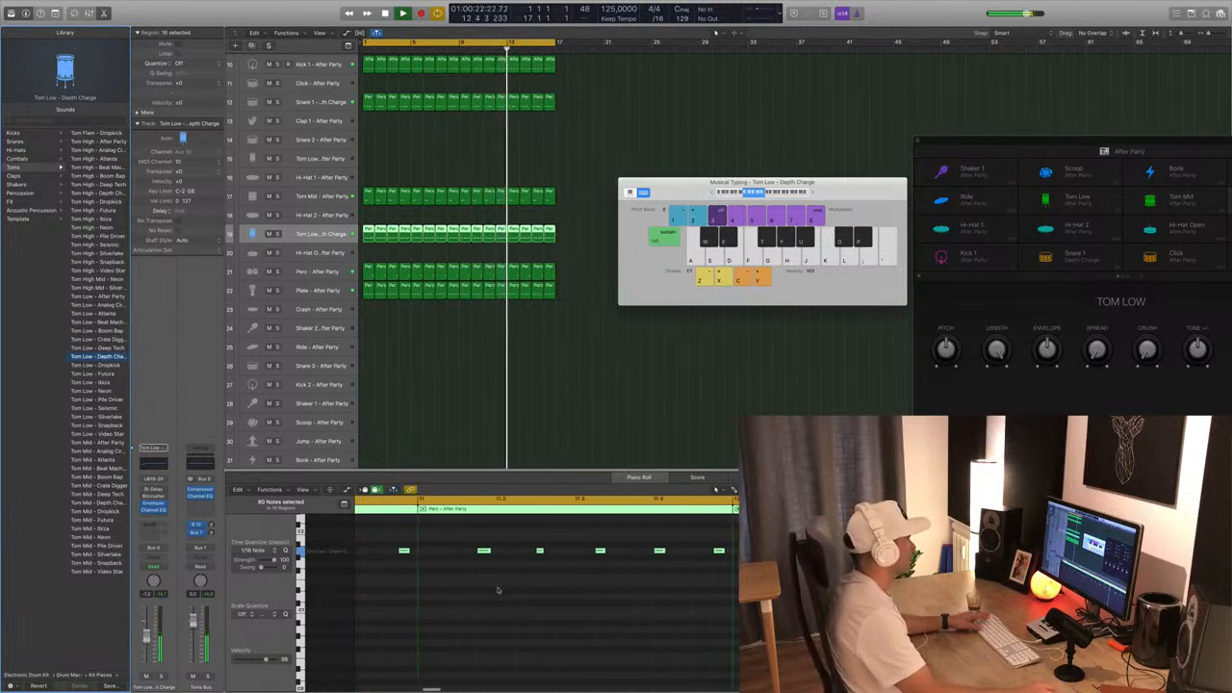
Shift the first three Tom Low notes in bar 1 an eighth note earlier and replay from the beginning.
{"action": "key", "text": "super+Left"}
{"action": "key", "text": "Return"}
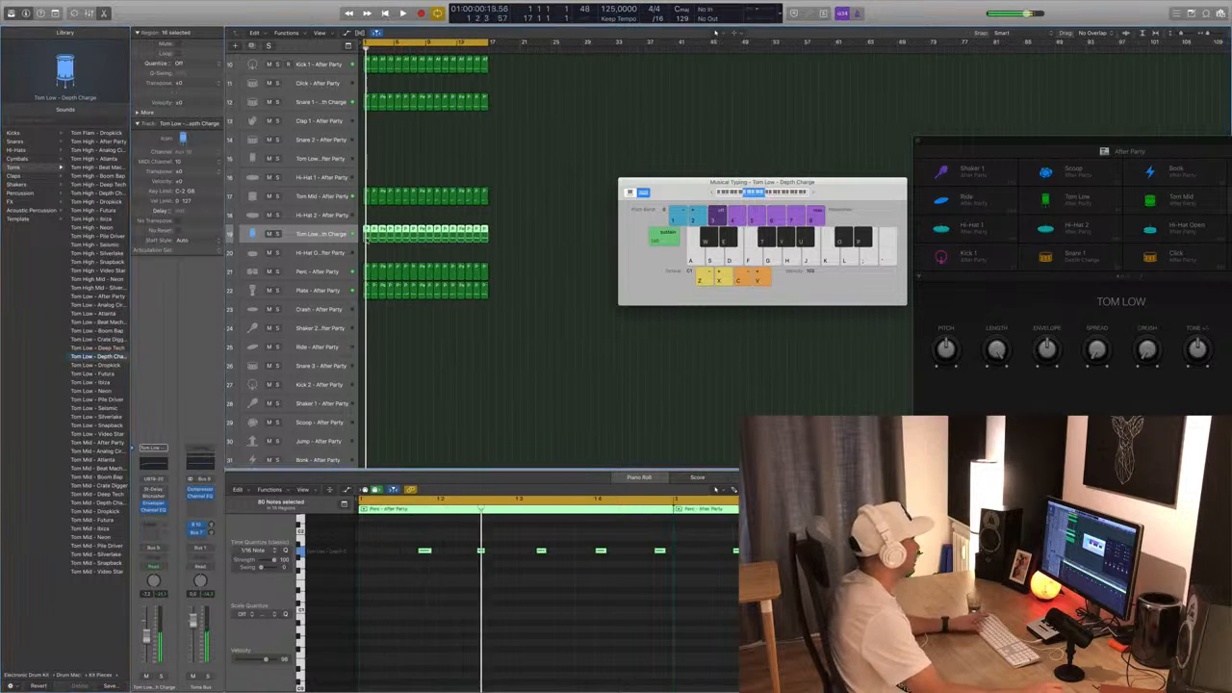
{"action": "key", "text": "Return"}
{"action": "scroll", "coordinate": [481, 608], "scroll_direction": "down", "scroll_amount": 2}
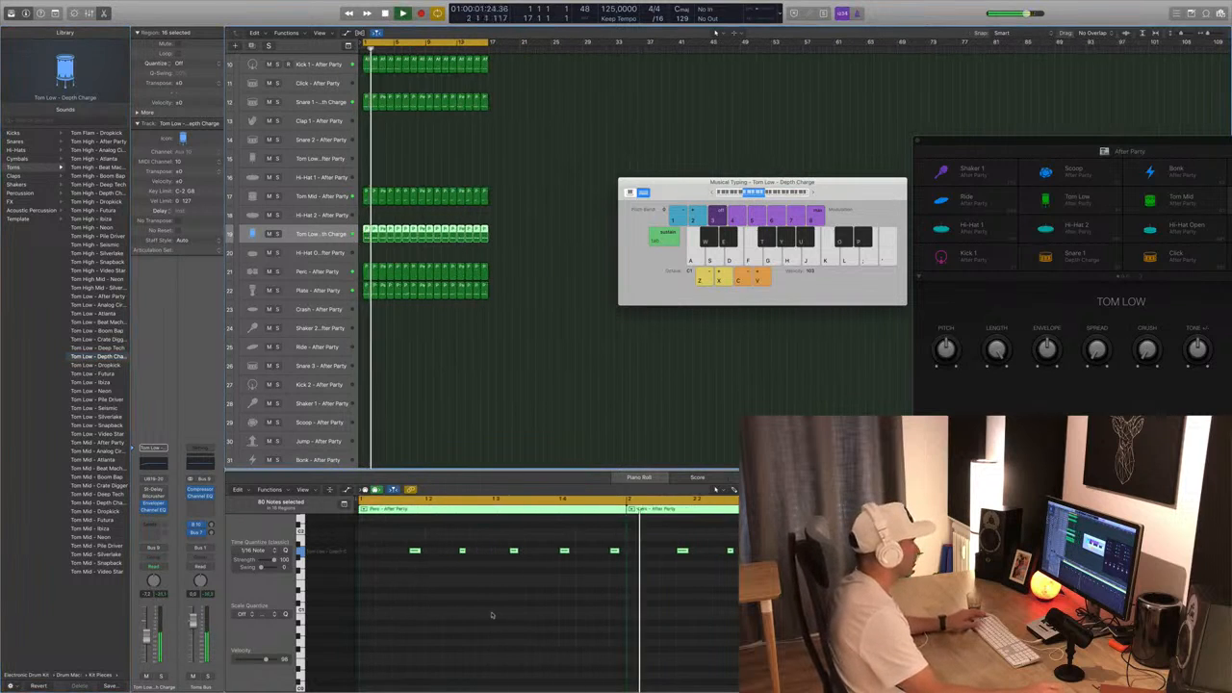
{"action": "key", "text": "Return"}
{"action": "left_click_drag", "start_coordinate": [395, 543], "coordinate": [511, 570]}
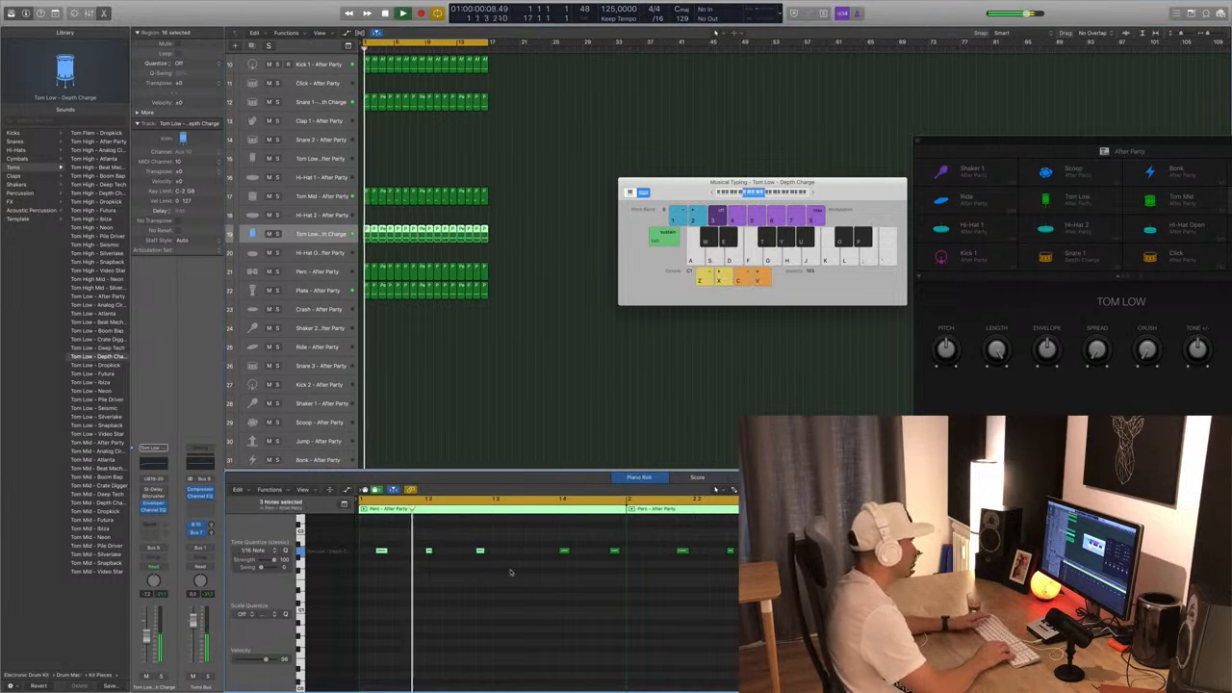
{"action": "key", "text": "Return"}
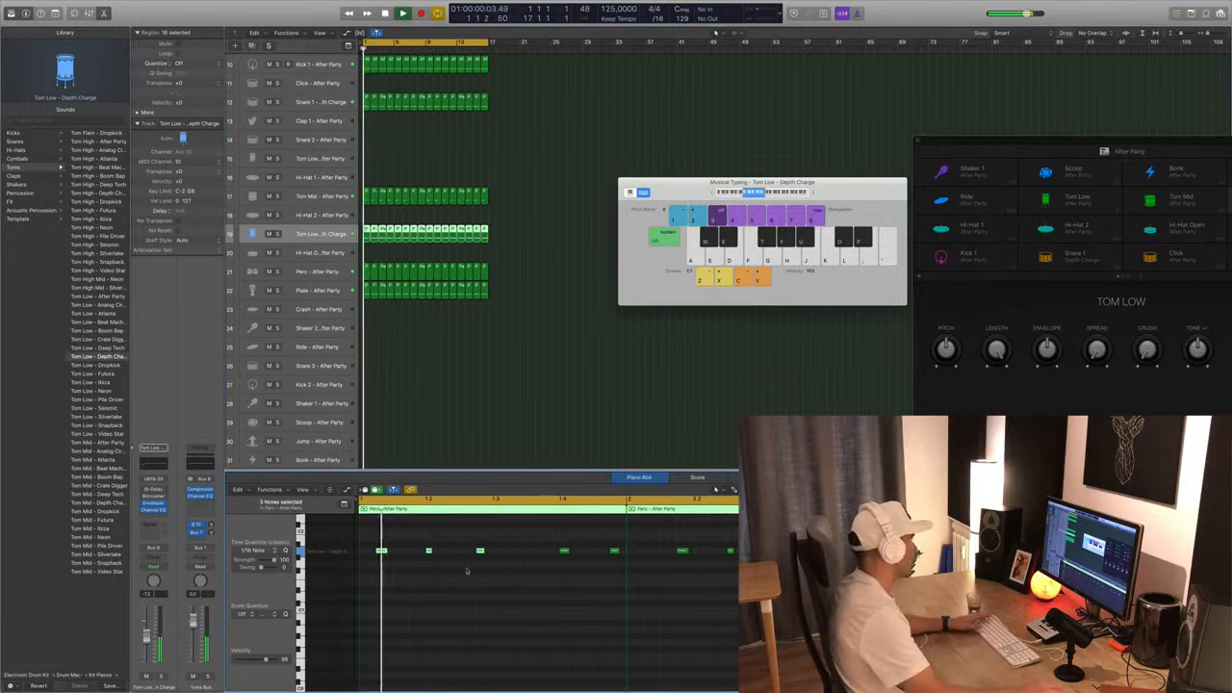
Delete the second Tom Low note in bar 1, move the first note to beat 2, and play the result.
{"action": "left_click", "coordinate": [428, 551]}
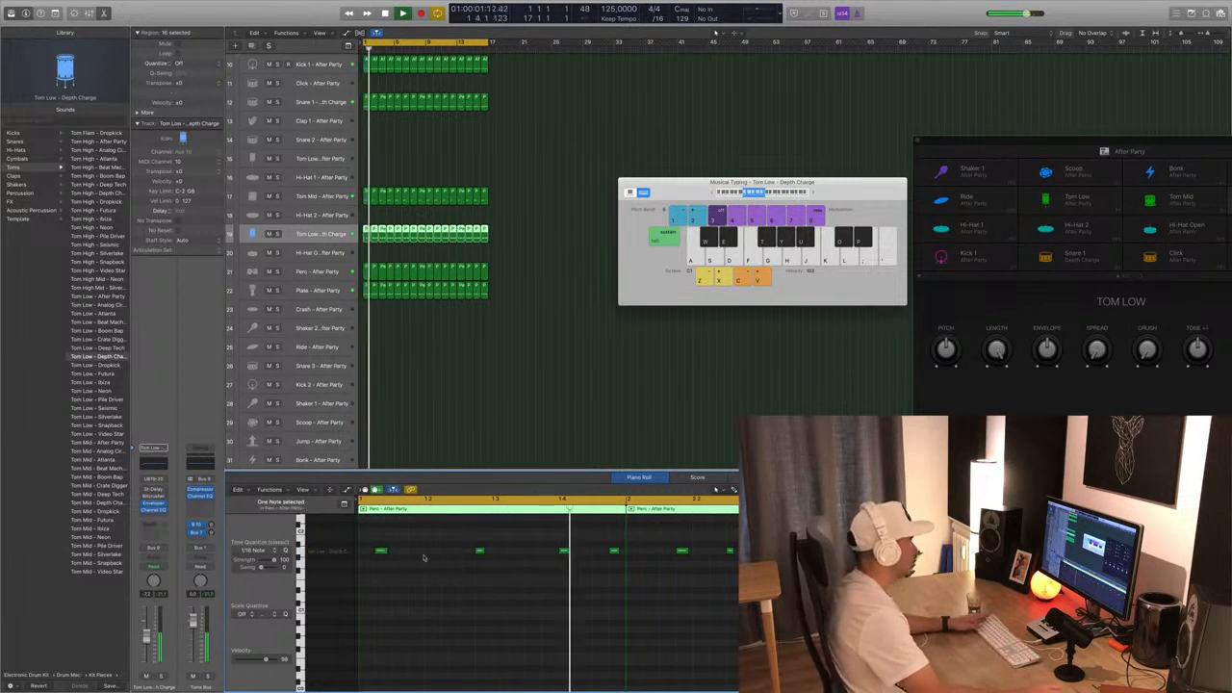
{"action": "left_click", "coordinate": [383, 550]}
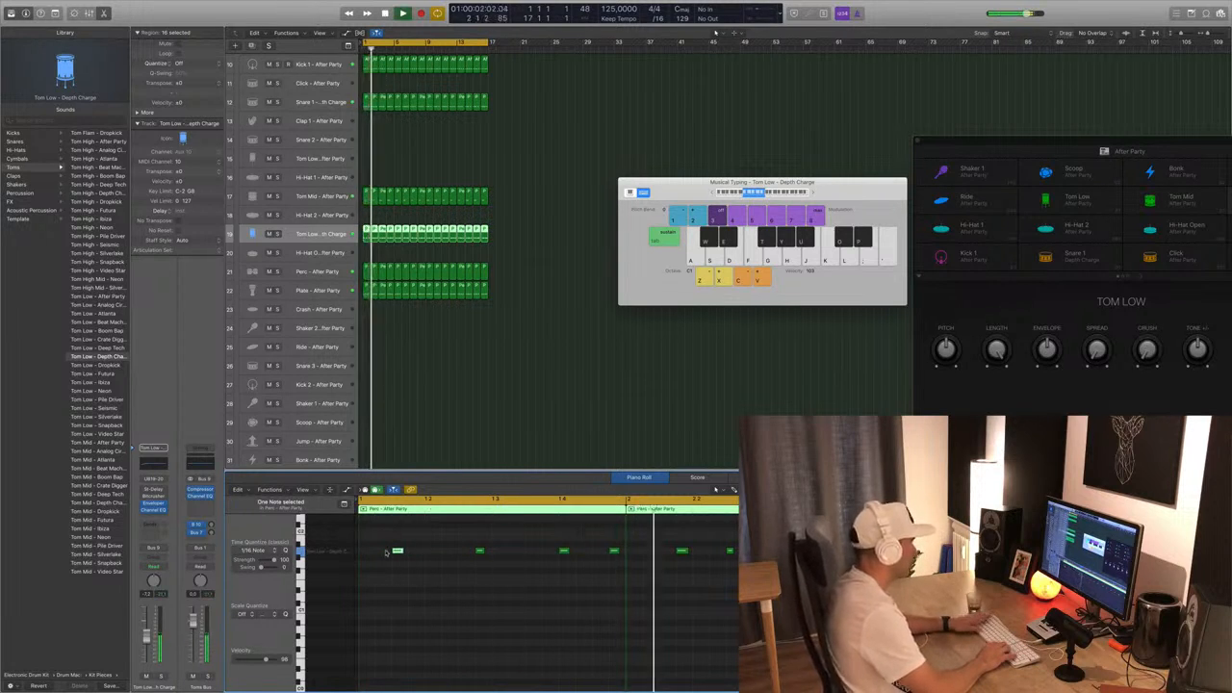
{"action": "key", "text": "Return"}
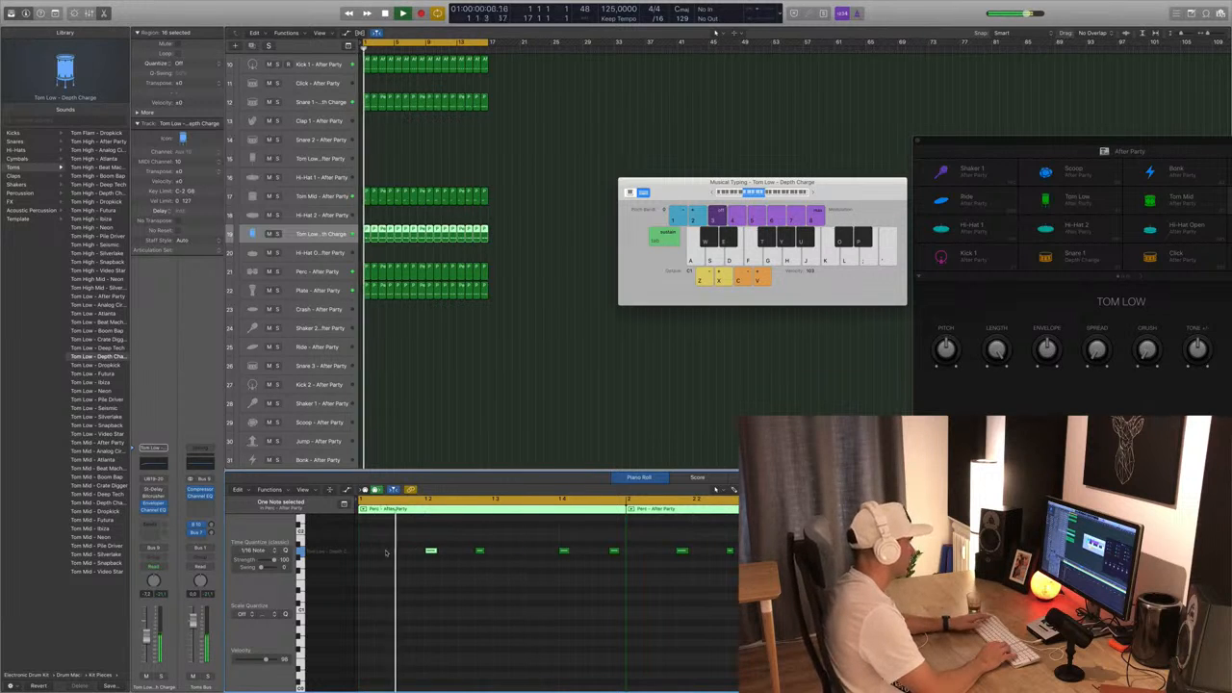
{"action": "key", "text": "Return"}
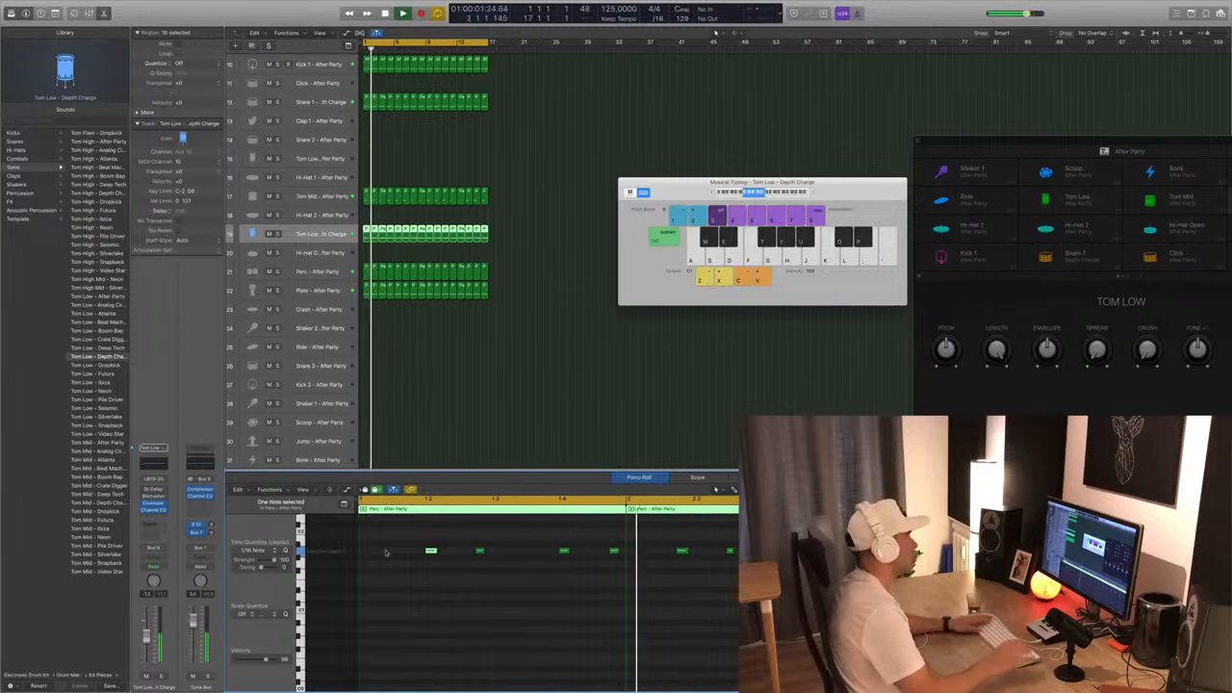
{"action": "key", "text": "space"}
Replace the old Tom Low copies after bar 1 with duplicates of the edited first region, filling up to bar 17.
{"action": "left_click", "coordinate": [530, 235]}
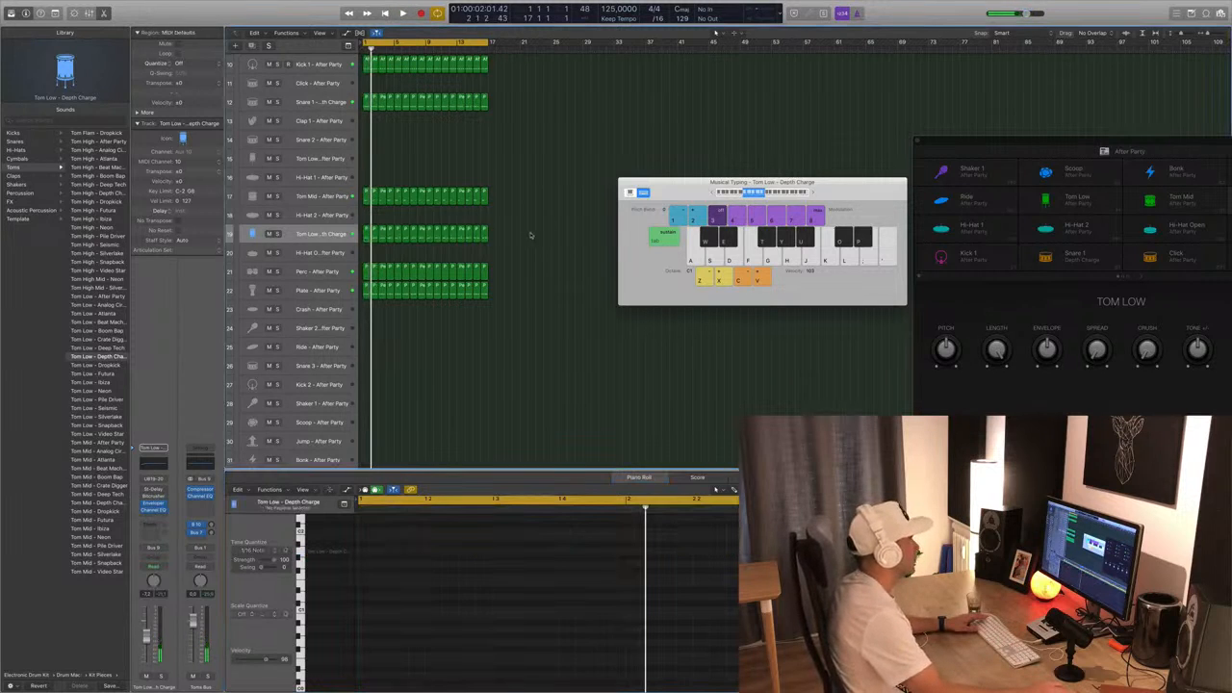
{"action": "left_click_drag", "start_coordinate": [378, 247], "coordinate": [488, 238]}
{"action": "key", "text": "Delete"}
{"action": "key", "text": "space"}
{"action": "key", "text": "space"}
{"action": "left_click", "coordinate": [367, 237]}
{"action": "key", "text": "space"}
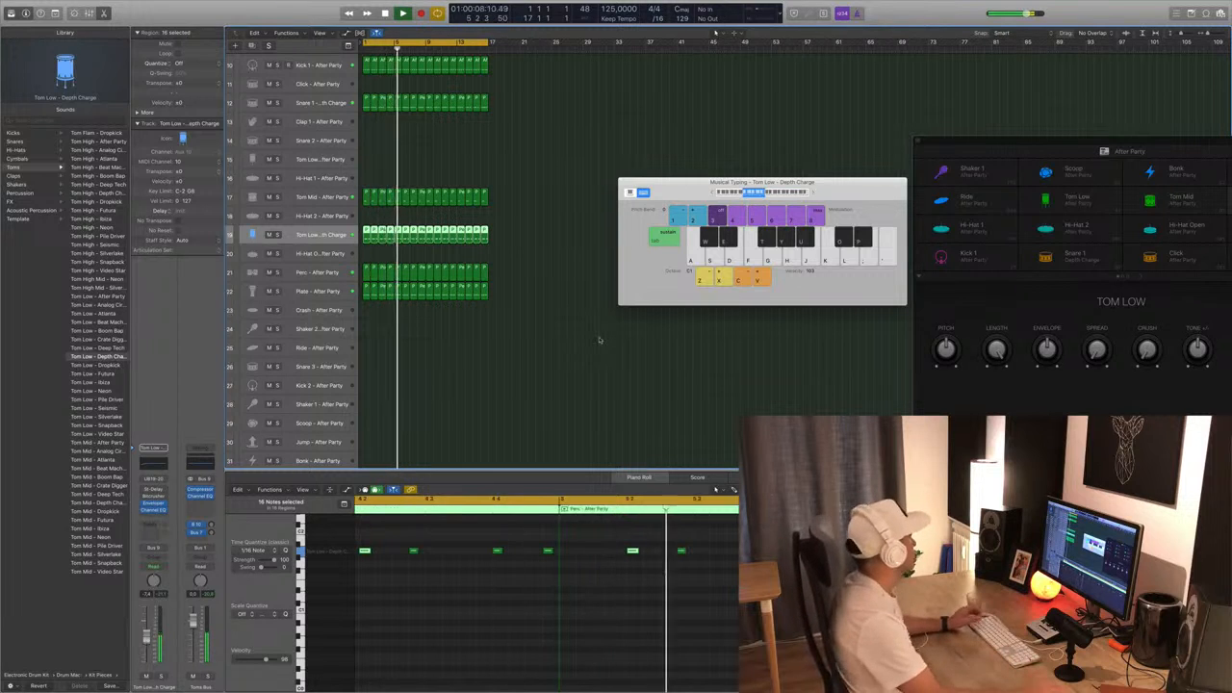
Copy the first one-bar Snare 1 region onto the Click track.
{"action": "scroll", "coordinate": [484, 369], "scroll_direction": "up", "scroll_amount": 4}
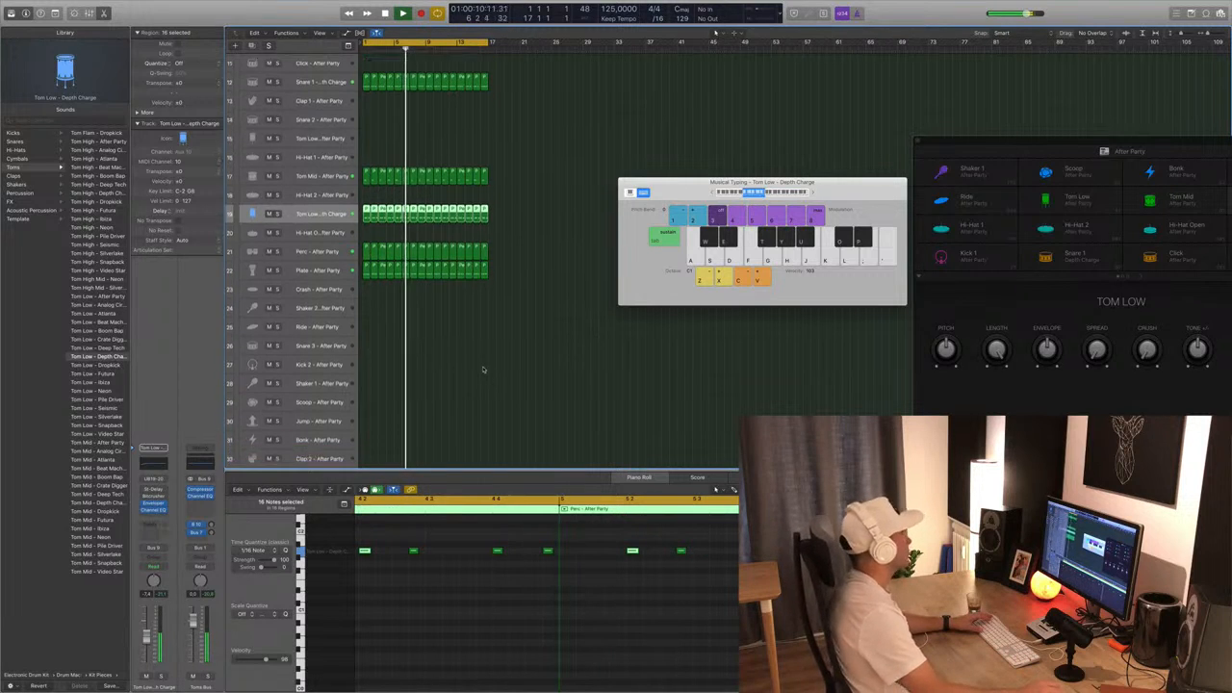
{"action": "left_click", "coordinate": [567, 295]}
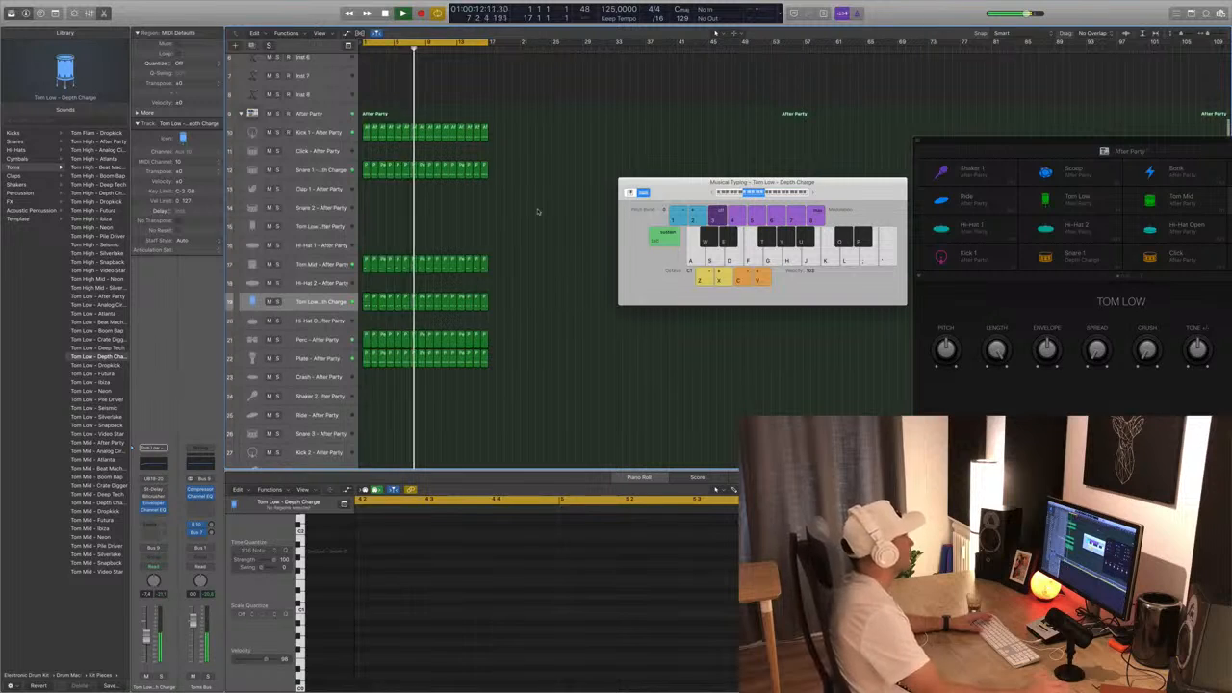
{"action": "left_click", "coordinate": [365, 170]}
{"action": "key", "text": "space"}
{"action": "left_click_drag", "start_coordinate": [366, 175], "coordinate": [366, 155]}
Move all seven notes of the copied Click region down one semitone to the Click pitch and play it.
{"action": "scroll", "coordinate": [403, 572], "scroll_direction": "left", "scroll_amount": 4}
{"action": "scroll", "coordinate": [403, 572], "scroll_direction": "down", "scroll_amount": 2}
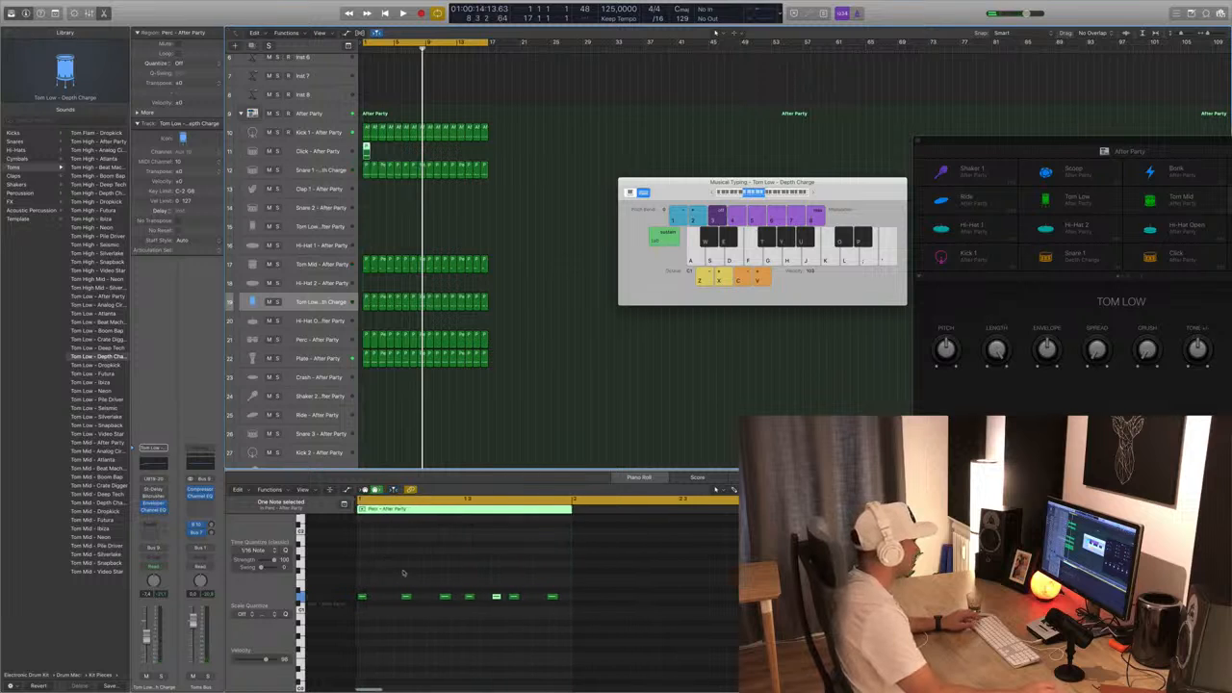
{"action": "left_click", "coordinate": [512, 651]}
{"action": "key", "text": "space"}
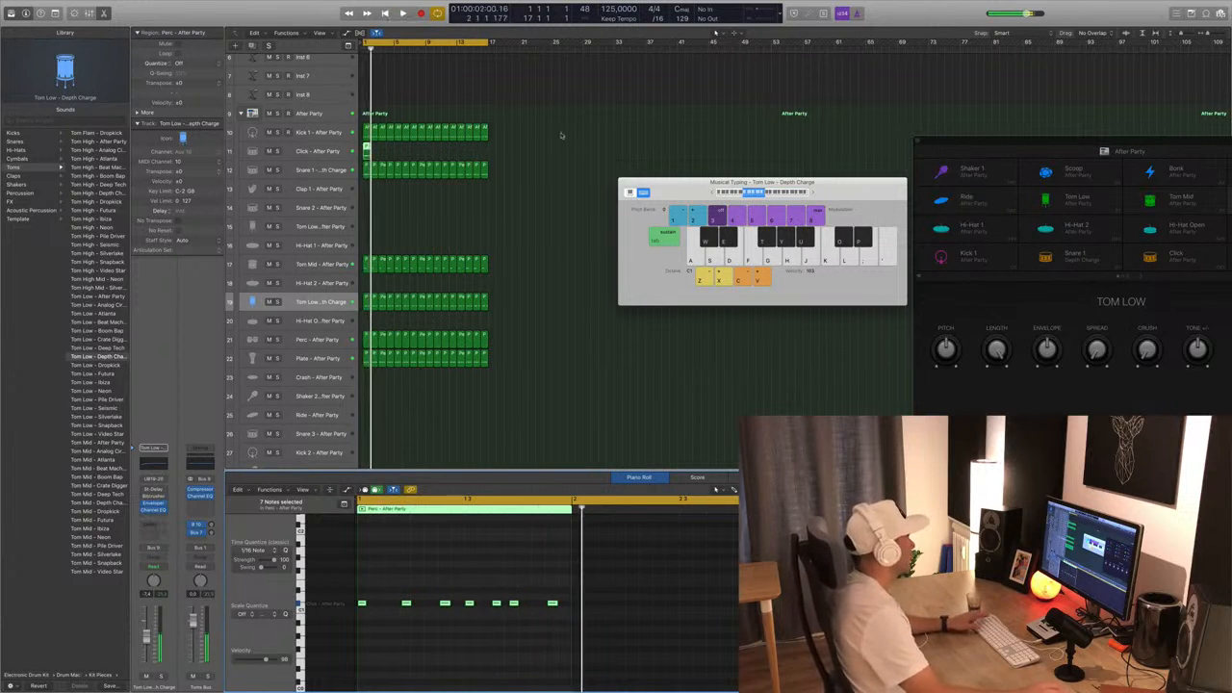
Duplicate the one-bar Click region to fill bars 1 to 17, play from the beginning and select the Click track.
{"action": "left_click_drag", "start_coordinate": [367, 152], "coordinate": [430, 149]}
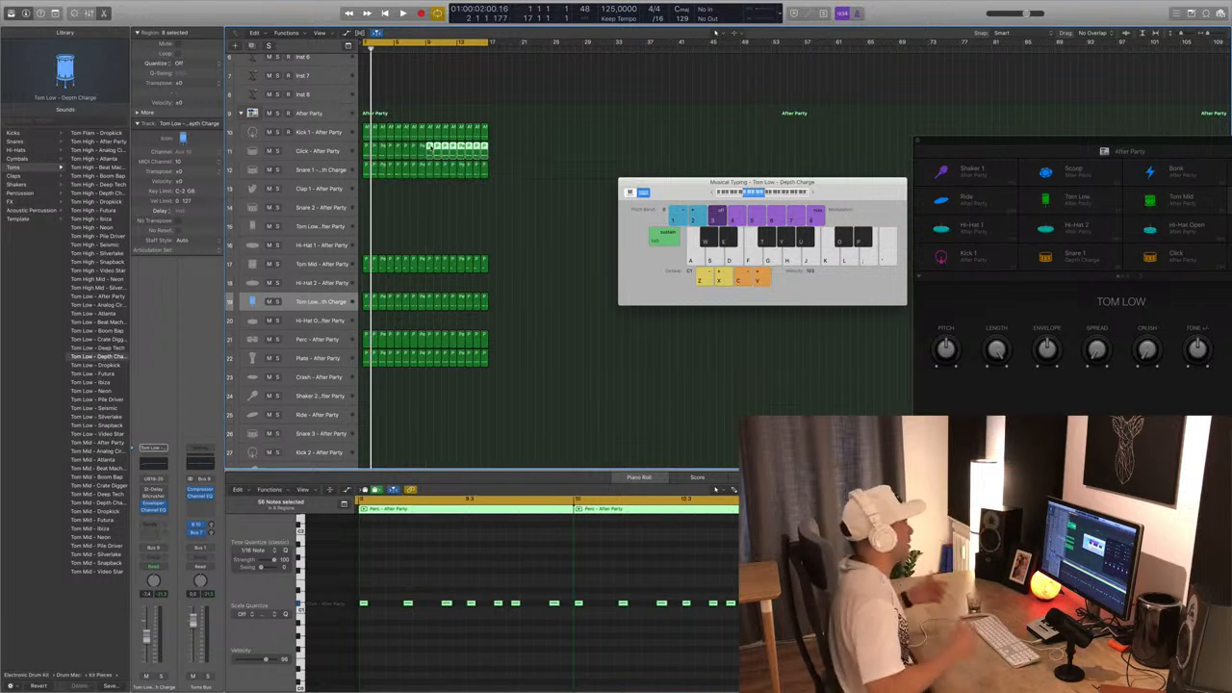
{"action": "key", "text": "space"}
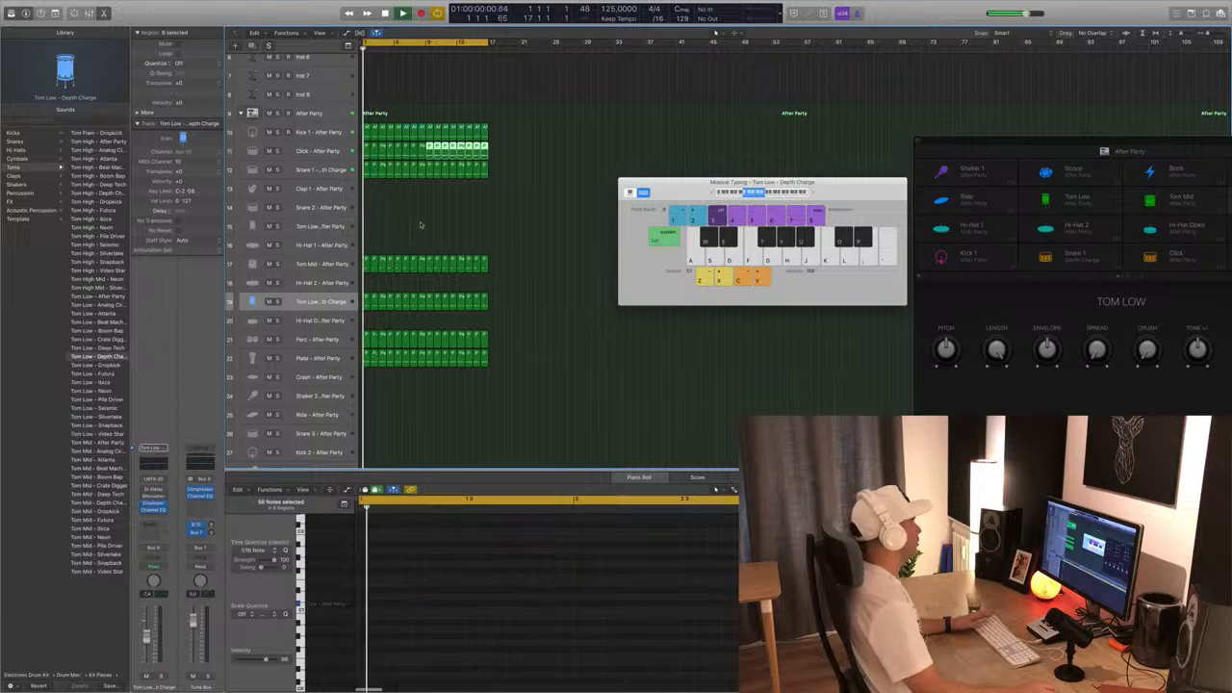
{"action": "left_click", "coordinate": [325, 152]}
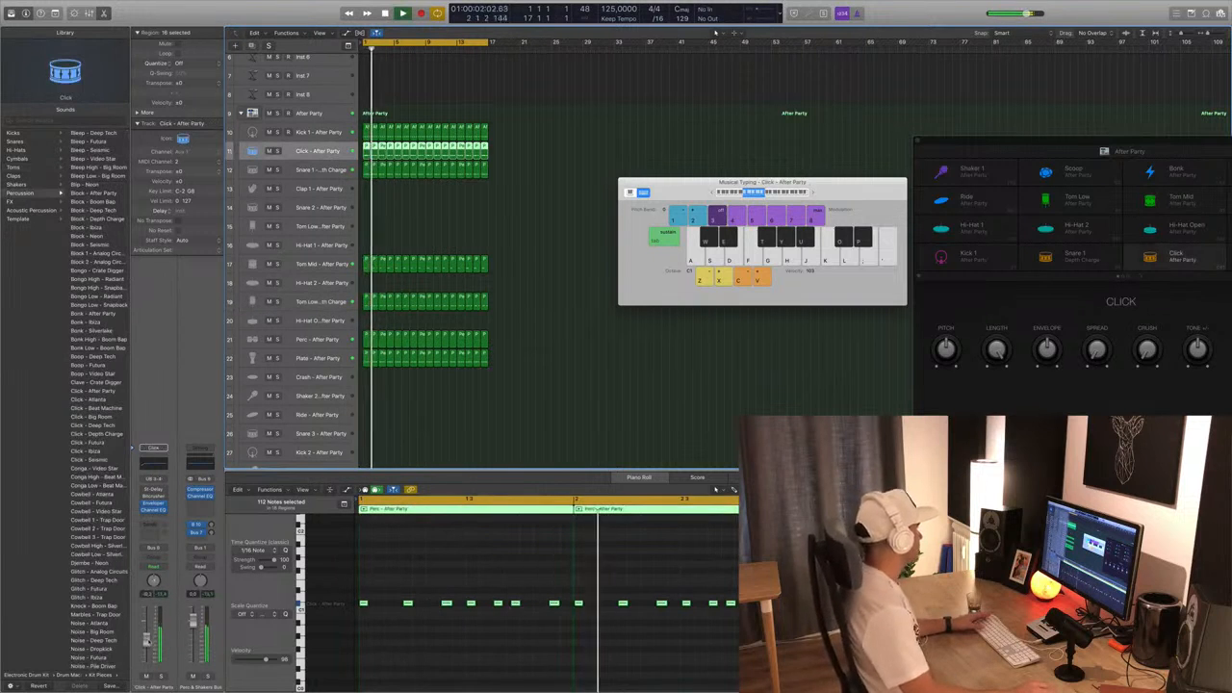
Stop playback and replace the Stereo Delay on the Click channel with a stereo Tape Delay.
{"action": "key", "text": "space"}
{"action": "left_click", "coordinate": [163, 490]}
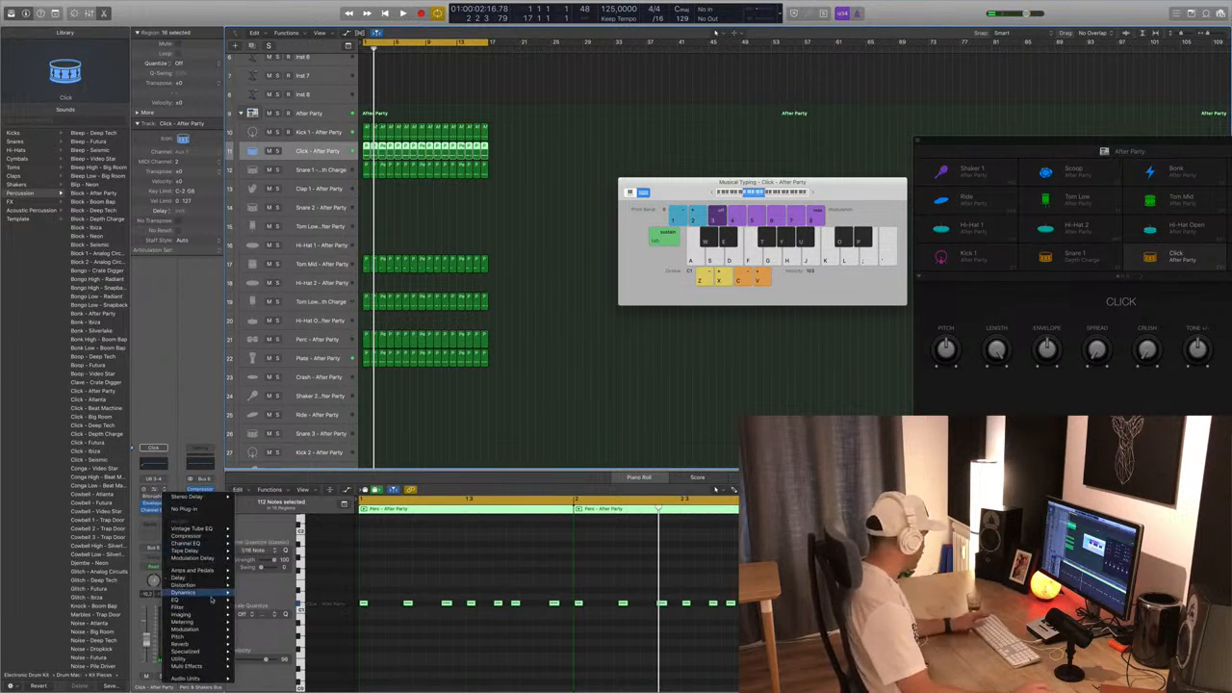
{"action": "mouse_move", "coordinate": [212, 599]}
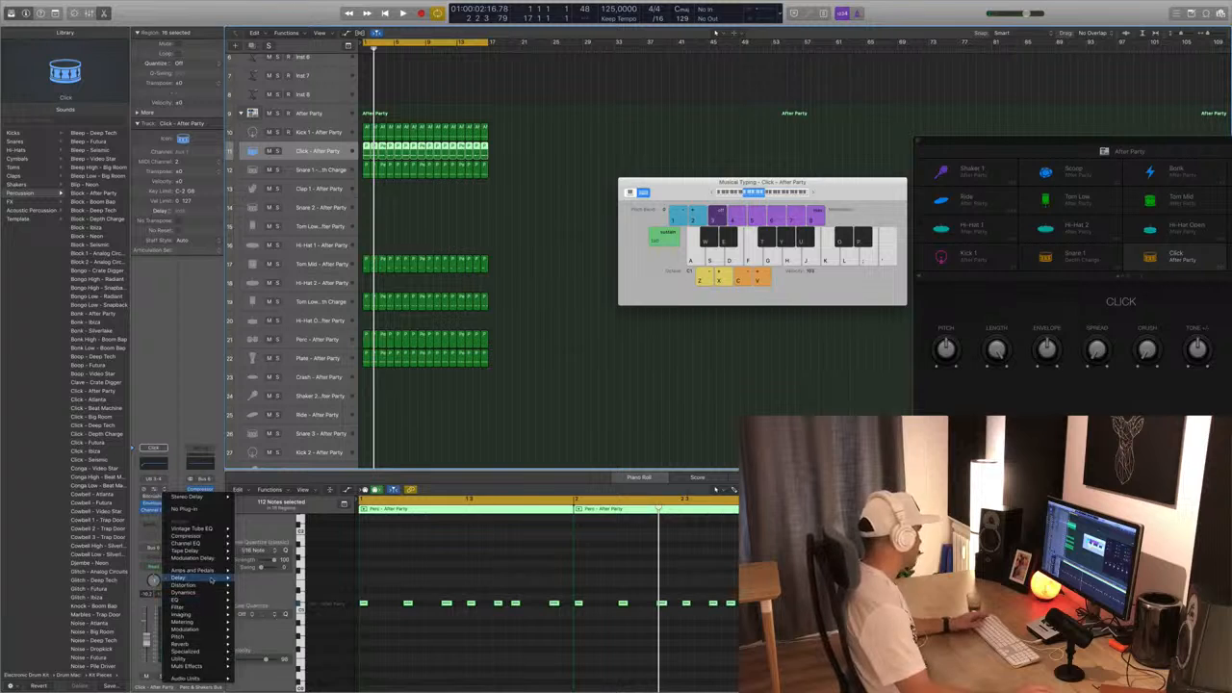
{"action": "mouse_move", "coordinate": [183, 577]}
{"action": "left_click", "coordinate": [318, 609]}
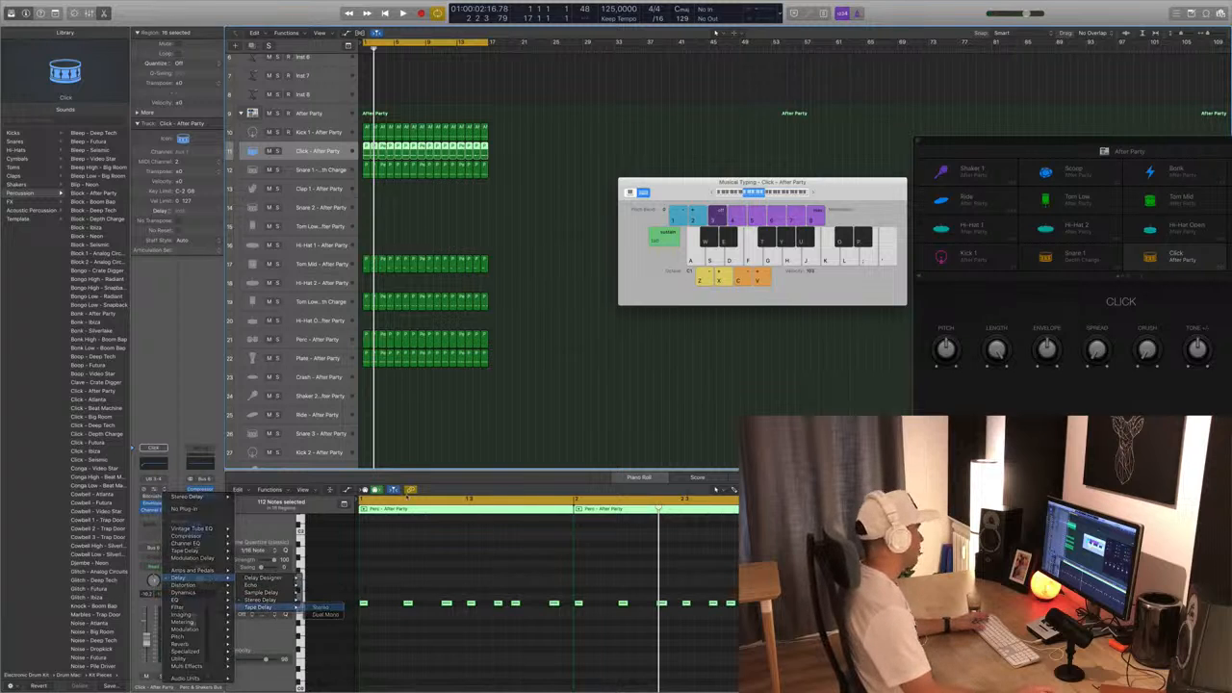
{"action": "left_click_drag", "start_coordinate": [327, 31], "coordinate": [718, 111]}
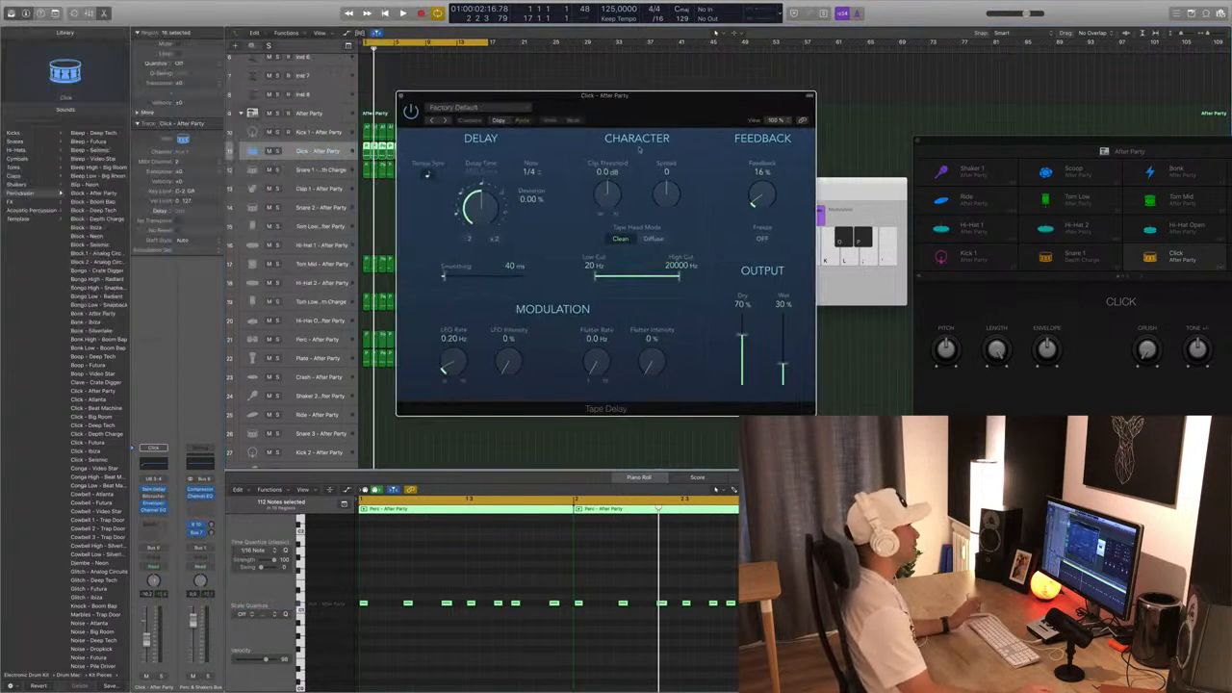
Load the Ultra Dub preset in the Tape Delay and try a wet output of 16 % while the beat plays.
{"action": "left_click", "coordinate": [432, 122]}
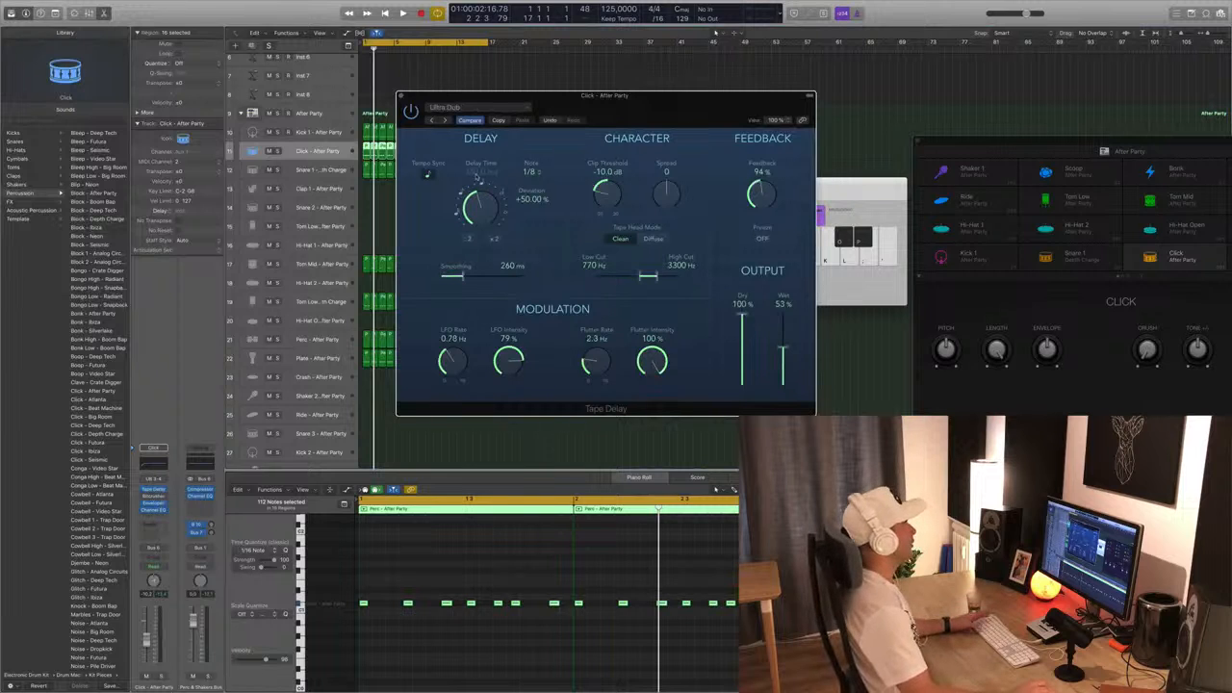
{"action": "key", "text": "space"}
{"action": "left_click_drag", "start_coordinate": [783, 346], "coordinate": [787, 364]}
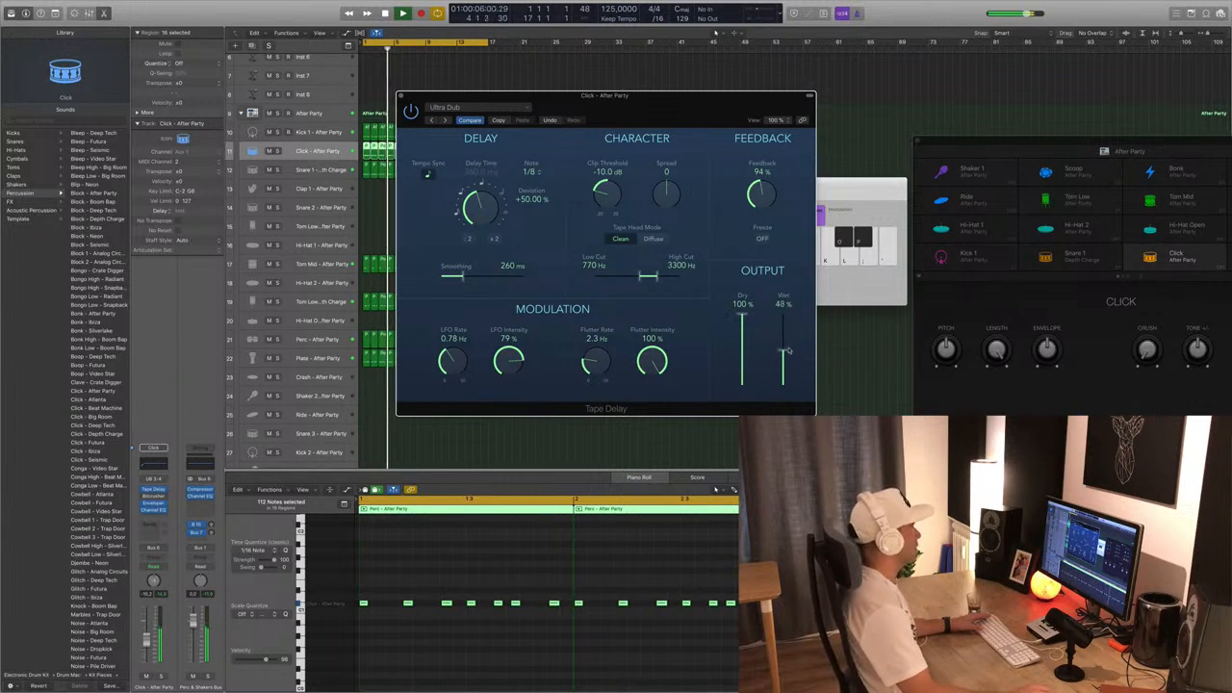
{"action": "left_click_drag", "start_coordinate": [785, 382], "coordinate": [784, 378]}
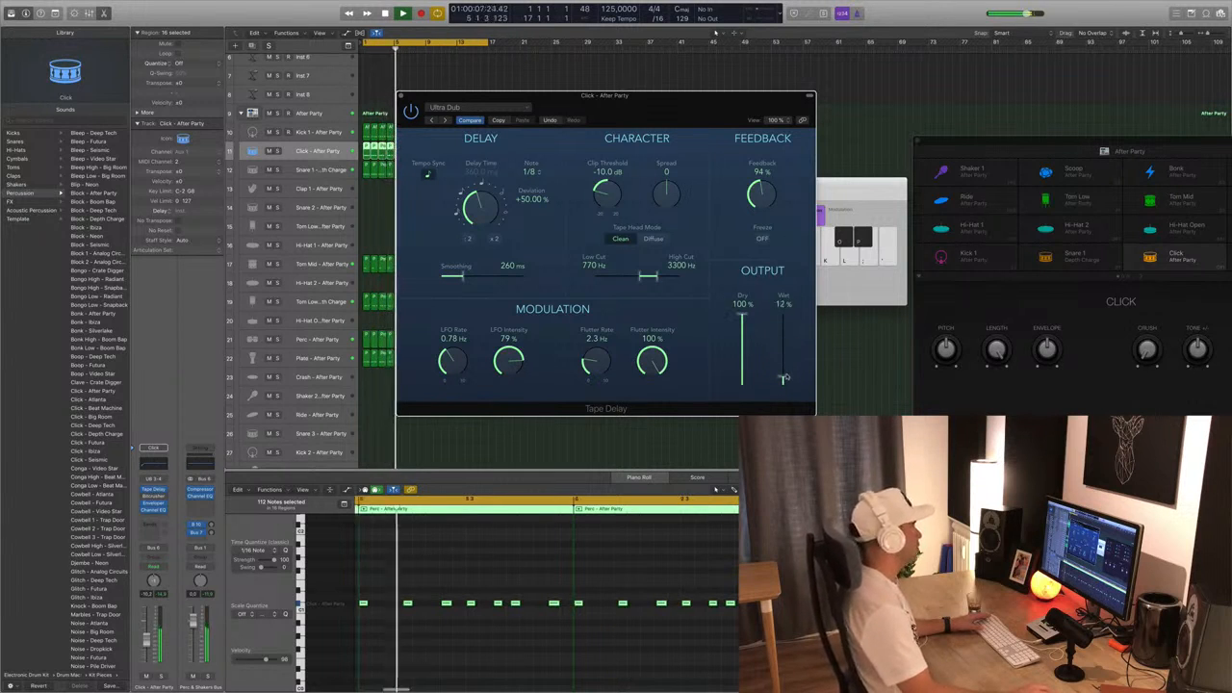
{"action": "left_click_drag", "start_coordinate": [717, 93], "coordinate": [913, 80]}
{"action": "left_click_drag", "start_coordinate": [979, 366], "coordinate": [979, 362]}
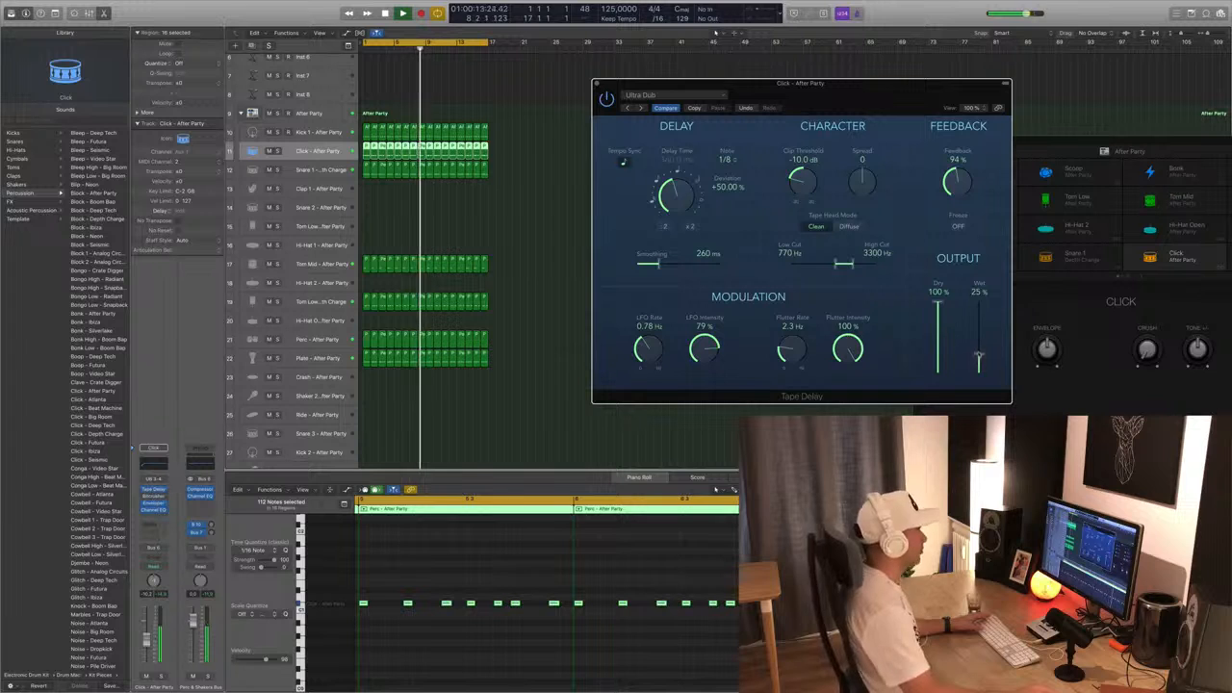
{"action": "mouse_move", "coordinate": [979, 357]}
{"action": "left_mouse_down"}
{"action": "mouse_move", "coordinate": [979, 342]}
{"action": "mouse_move", "coordinate": [979, 363]}
{"action": "left_mouse_up"}
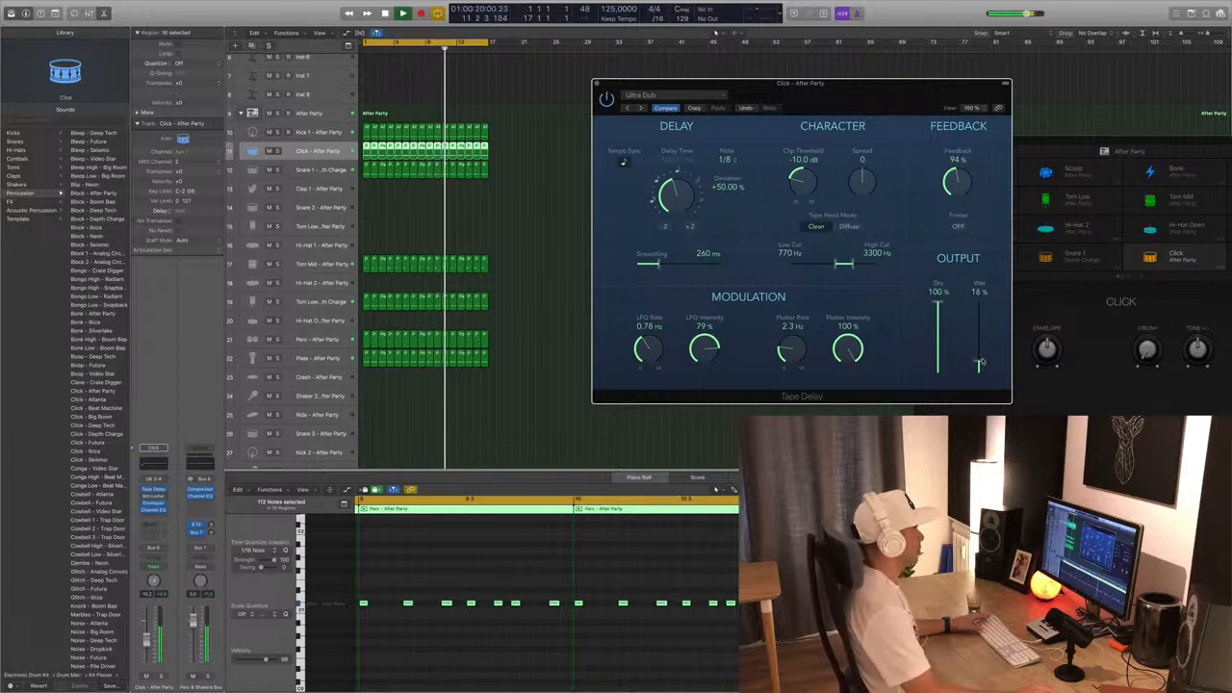
Audition the Tape Delay presets one by one, from Ultra Dub back to 1/4 Note Feedback, during playback.
{"action": "left_click", "coordinate": [625, 109]}
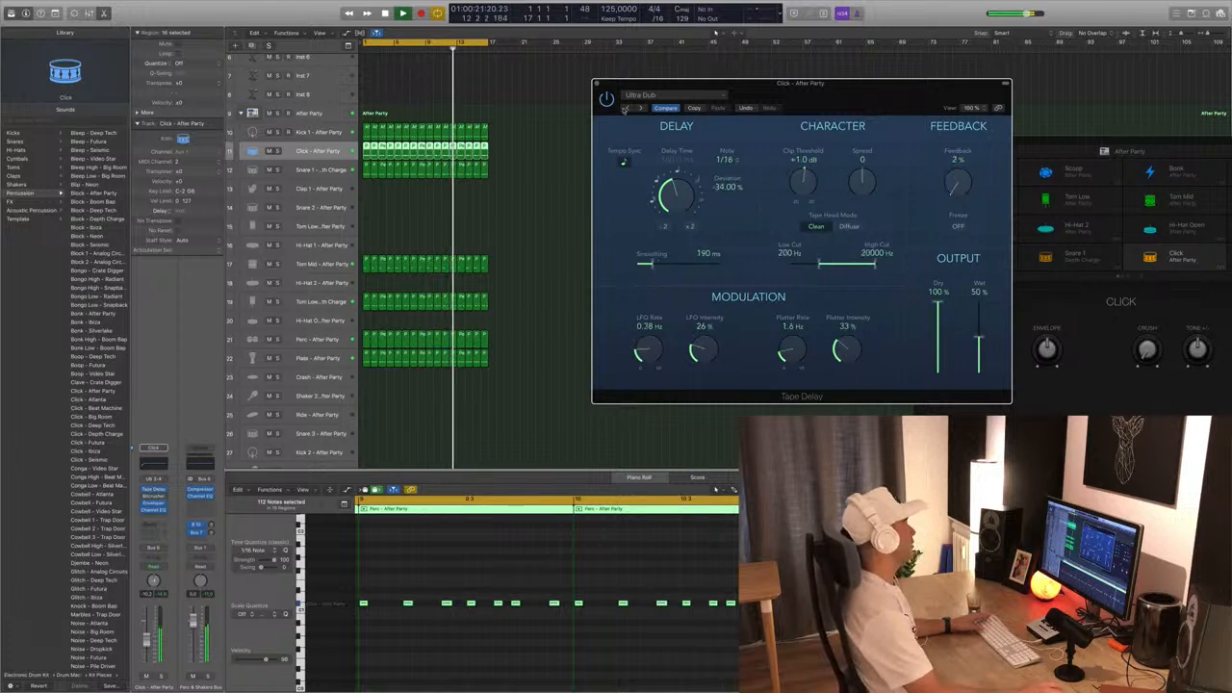
{"action": "left_click", "coordinate": [625, 109]}
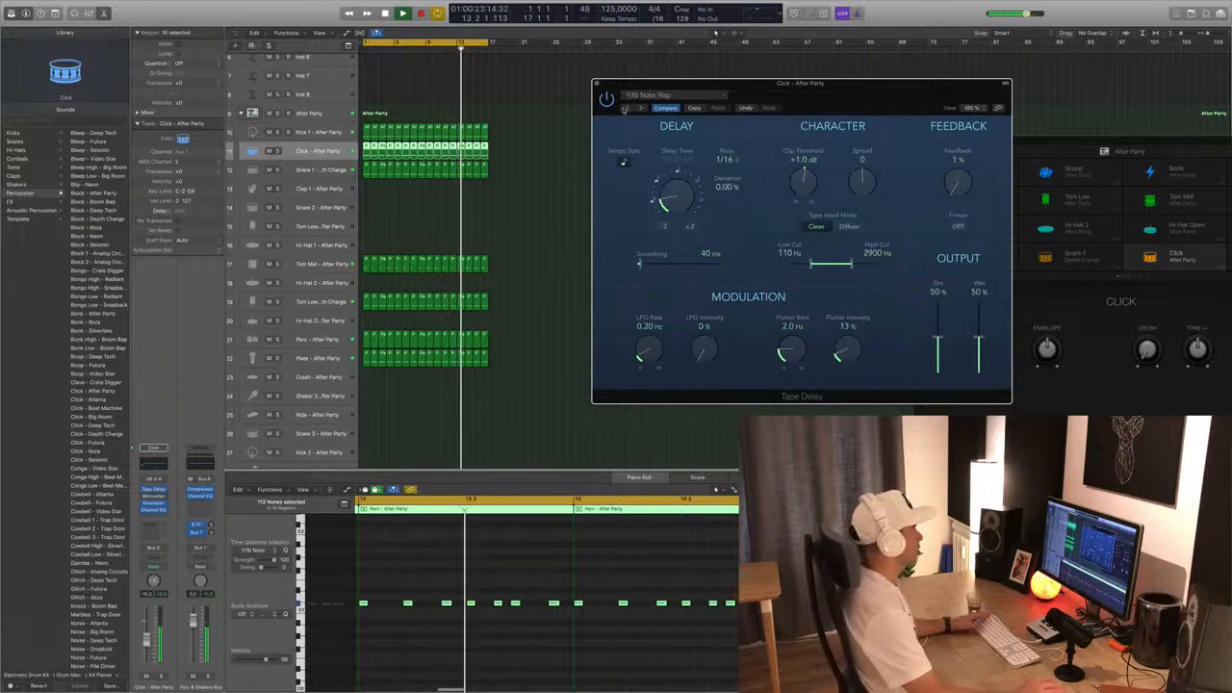
{"action": "left_click", "coordinate": [625, 109]}
{"action": "left_click", "coordinate": [624, 109]}
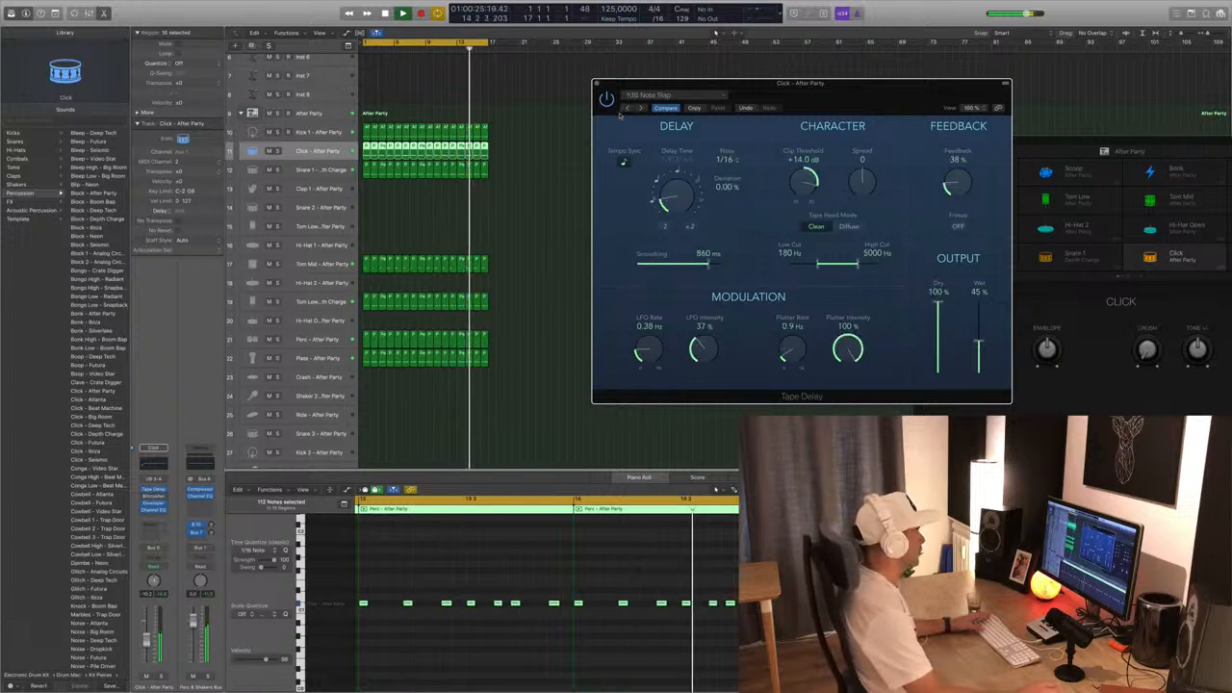
{"action": "left_click", "coordinate": [625, 109]}
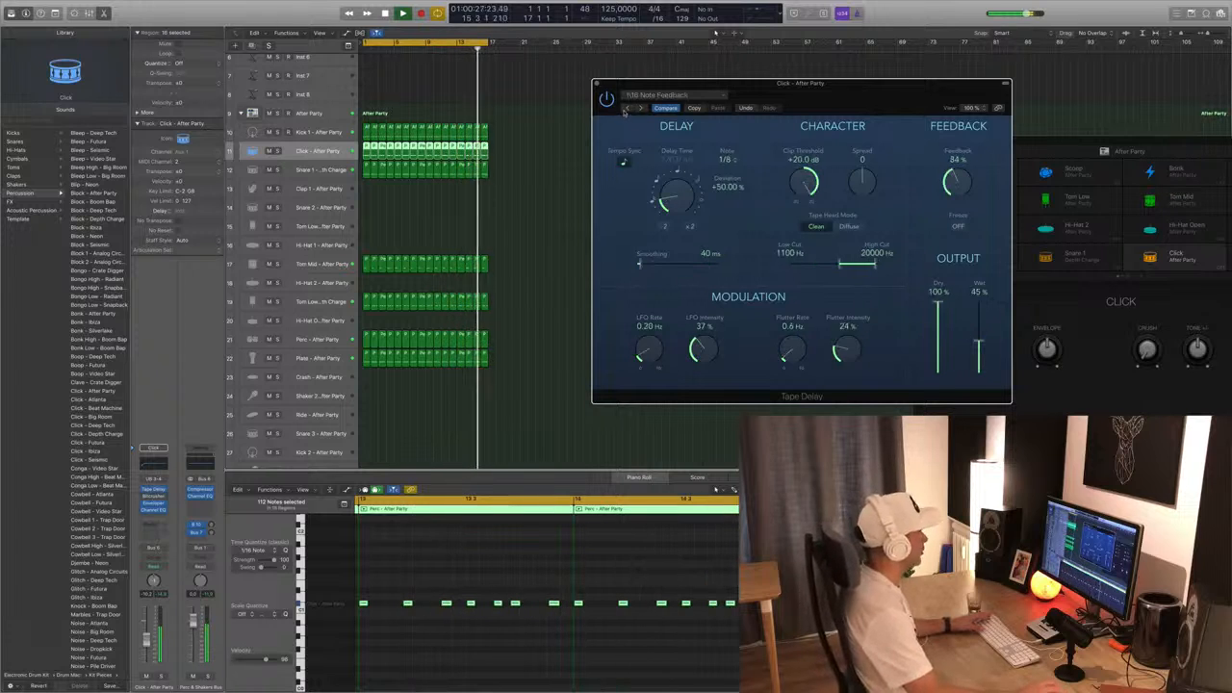
{"action": "left_click", "coordinate": [625, 109]}
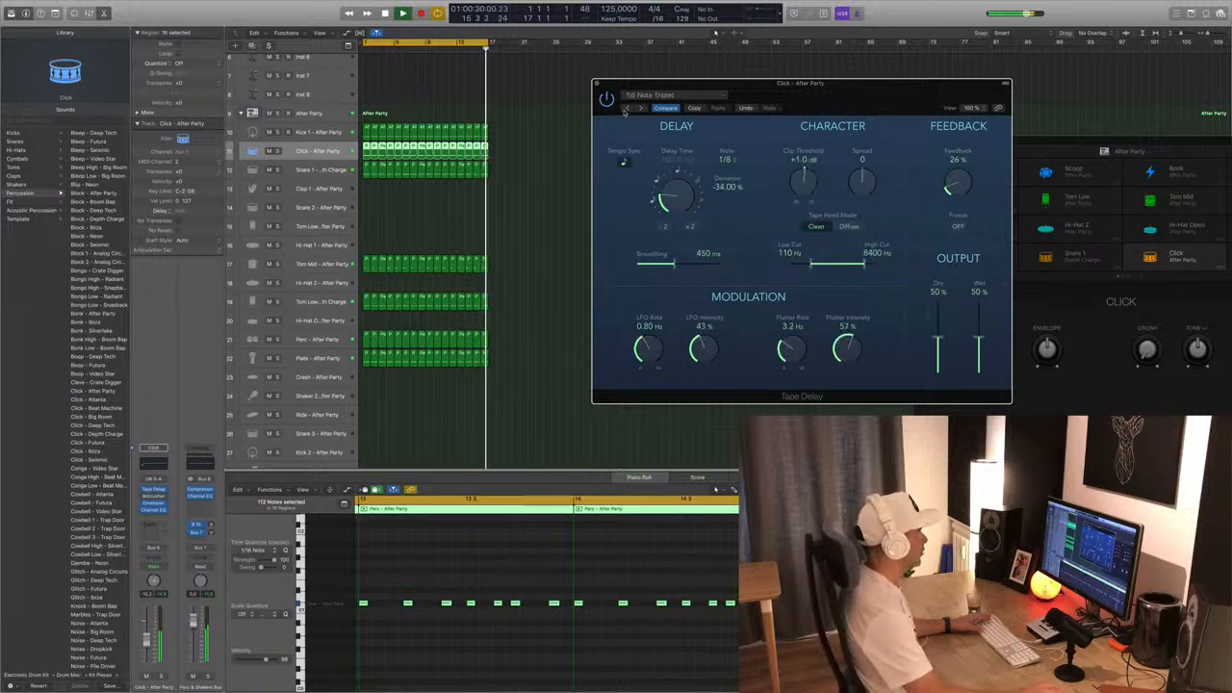
{"action": "left_click", "coordinate": [625, 108]}
{"action": "left_click", "coordinate": [625, 109]}
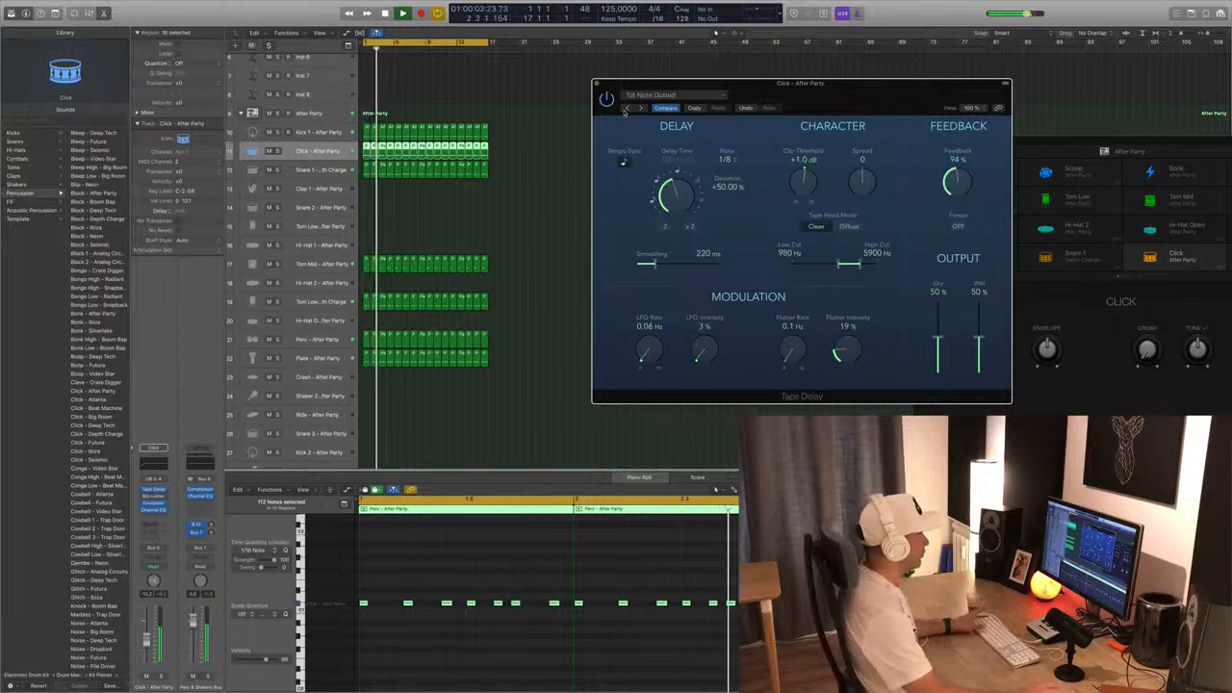
{"action": "left_click", "coordinate": [625, 109]}
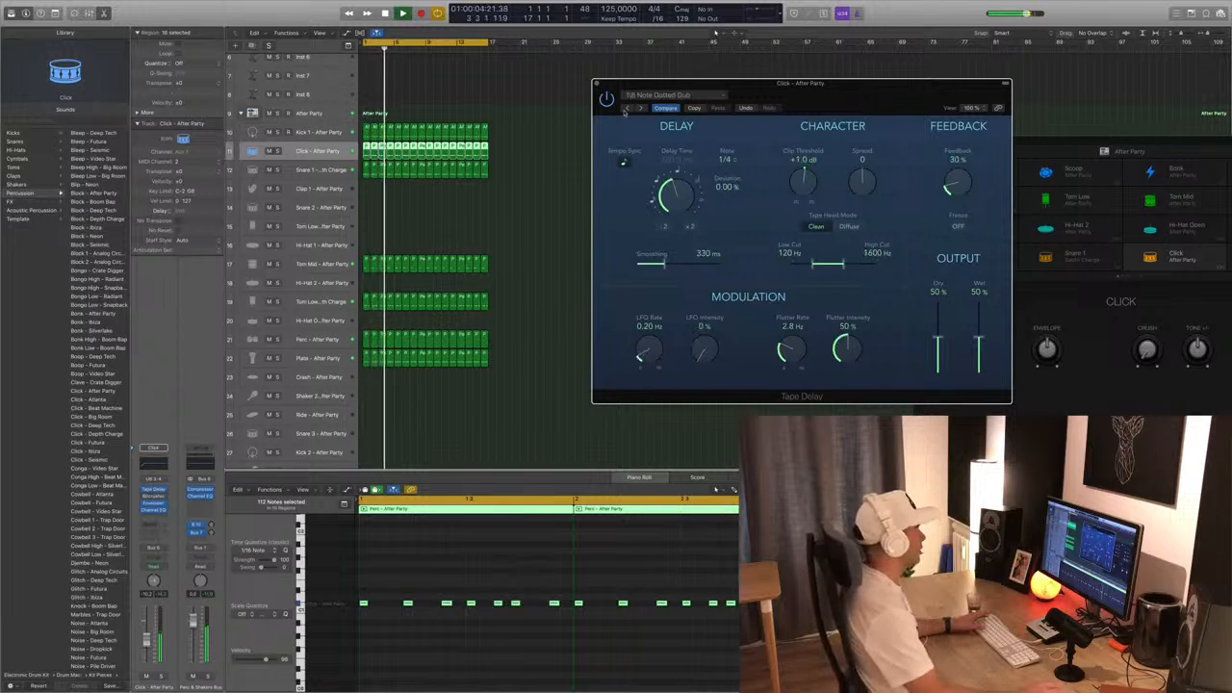
{"action": "left_click", "coordinate": [625, 109]}
{"action": "left_click", "coordinate": [626, 109]}
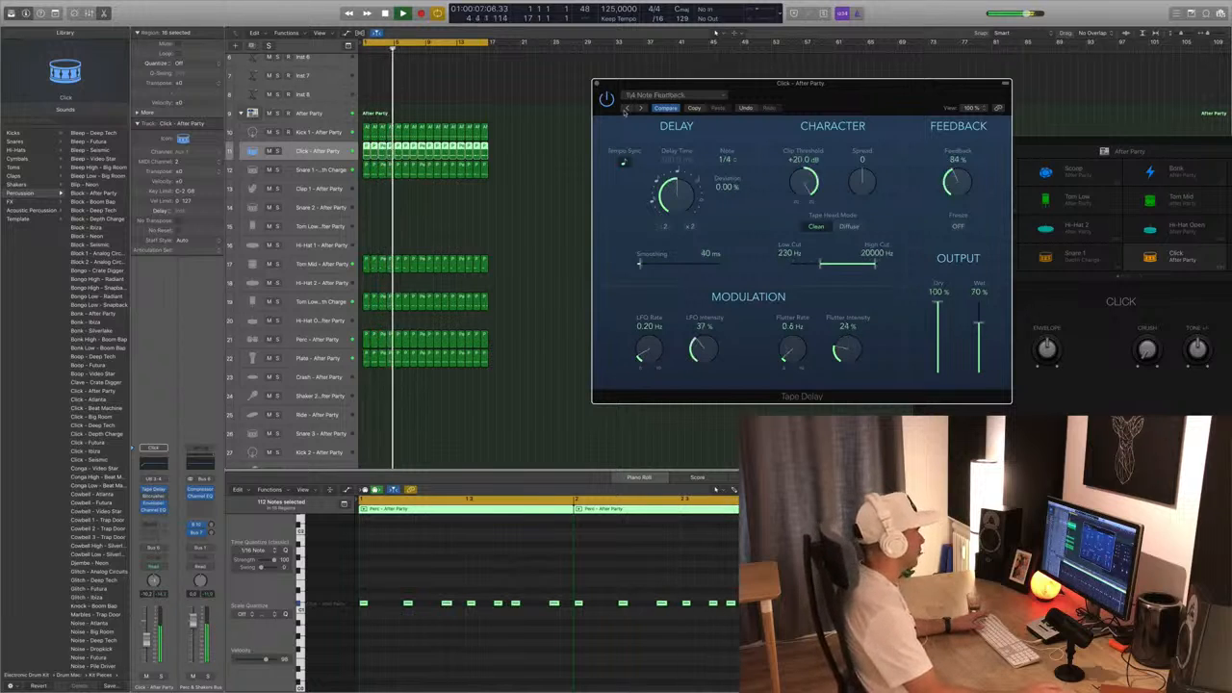
Reload the Ultra Dub preset and set the Tape Delay's wet output to 16 %, briefly trying the Freeze option.
{"action": "left_click", "coordinate": [645, 99]}
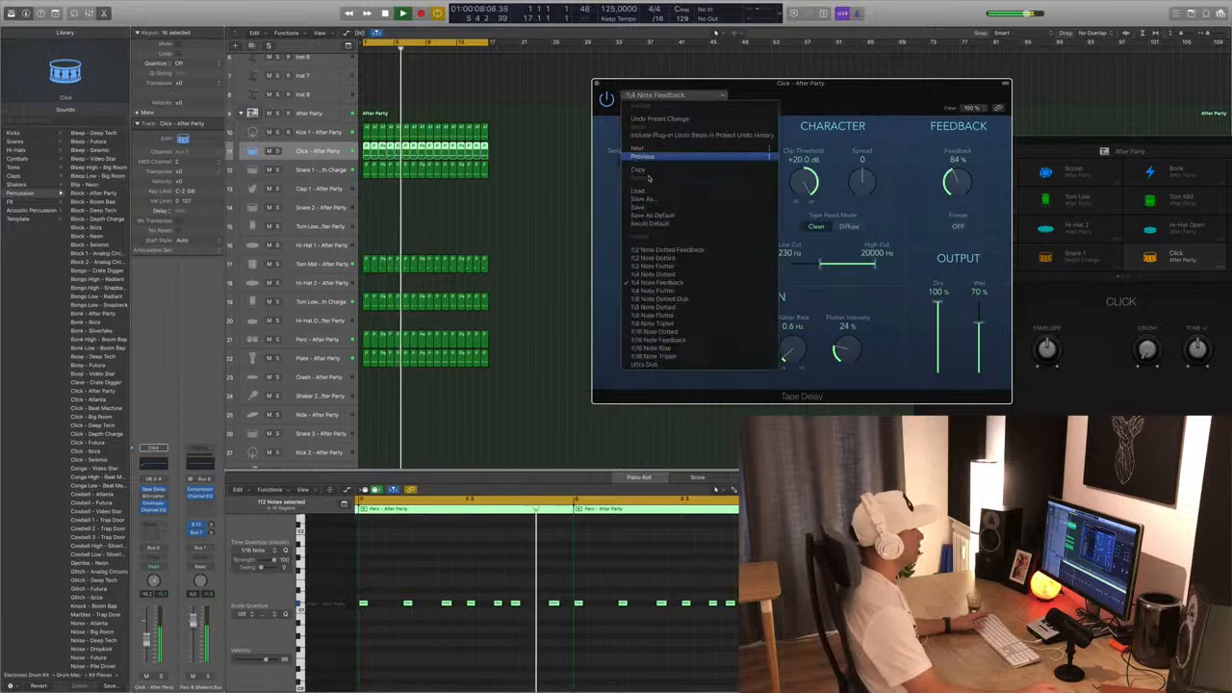
{"action": "left_click", "coordinate": [674, 362]}
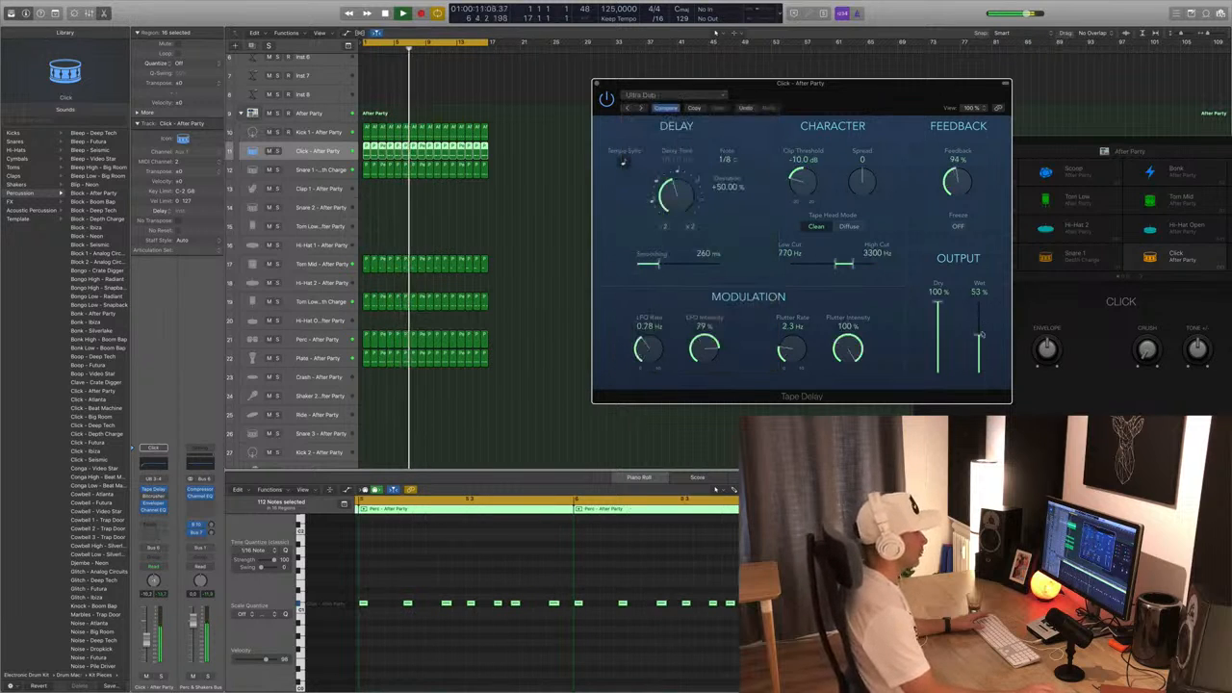
{"action": "left_click_drag", "start_coordinate": [979, 336], "coordinate": [980, 366]}
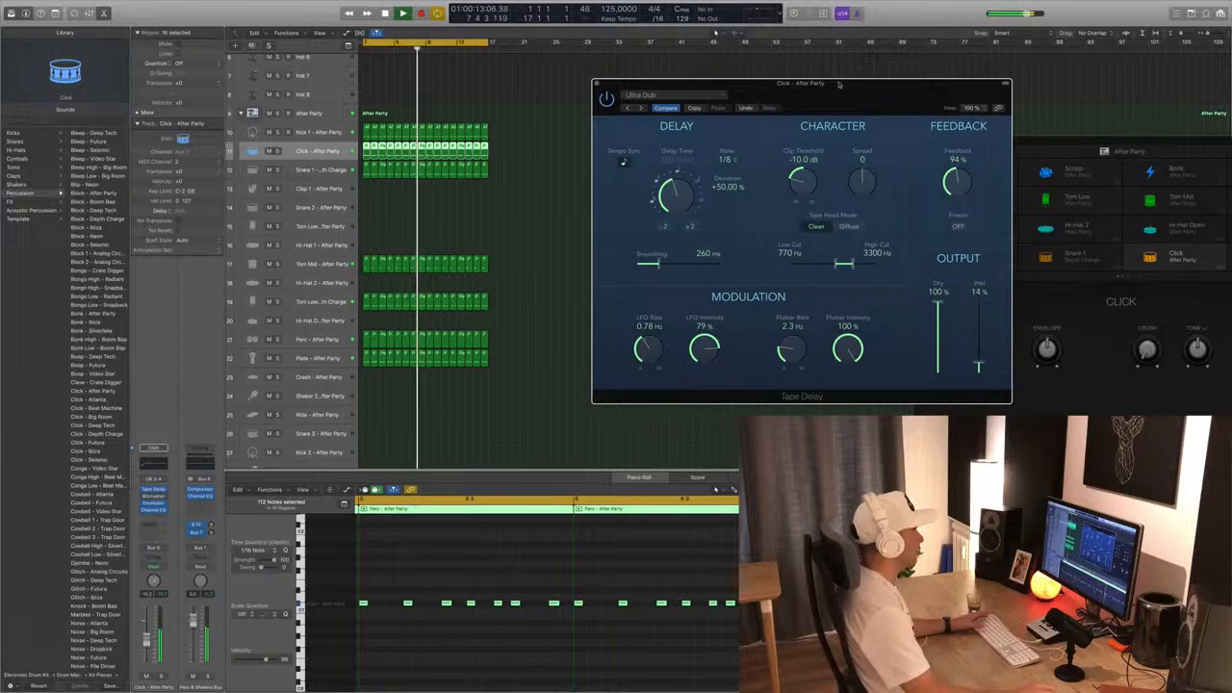
{"action": "left_click_drag", "start_coordinate": [838, 83], "coordinate": [822, 27]}
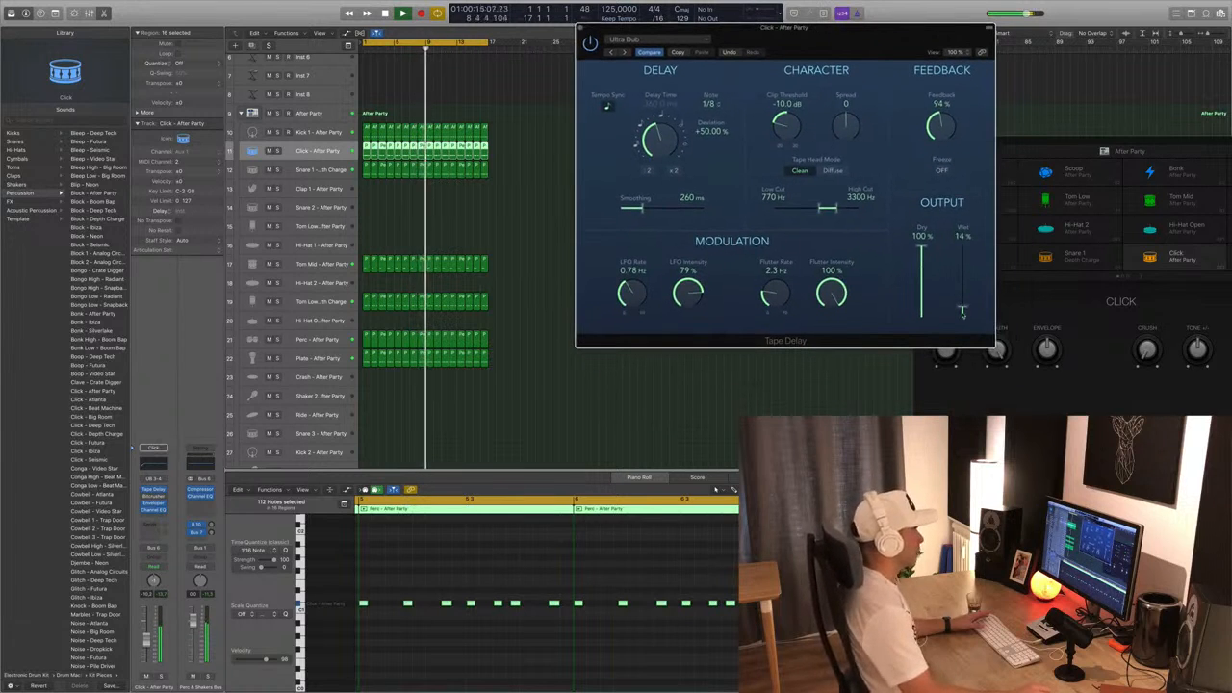
{"action": "left_click", "coordinate": [941, 170]}
{"action": "left_click", "coordinate": [941, 171]}
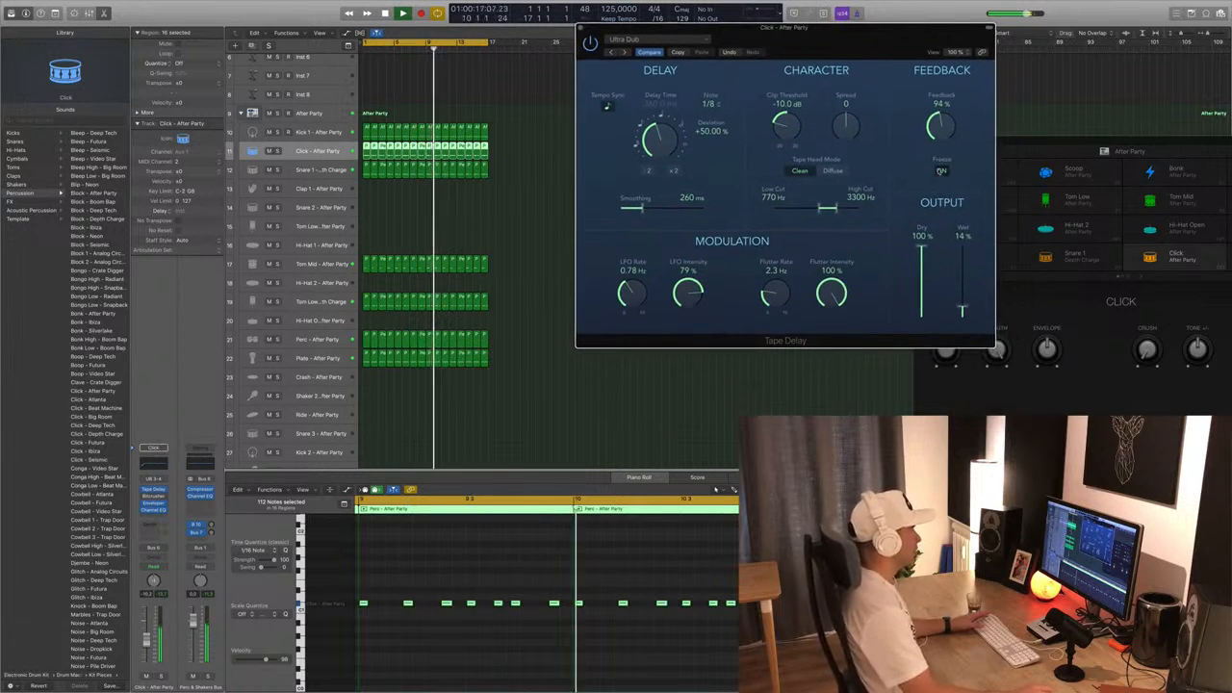
{"action": "left_click_drag", "start_coordinate": [961, 310], "coordinate": [960, 305]}
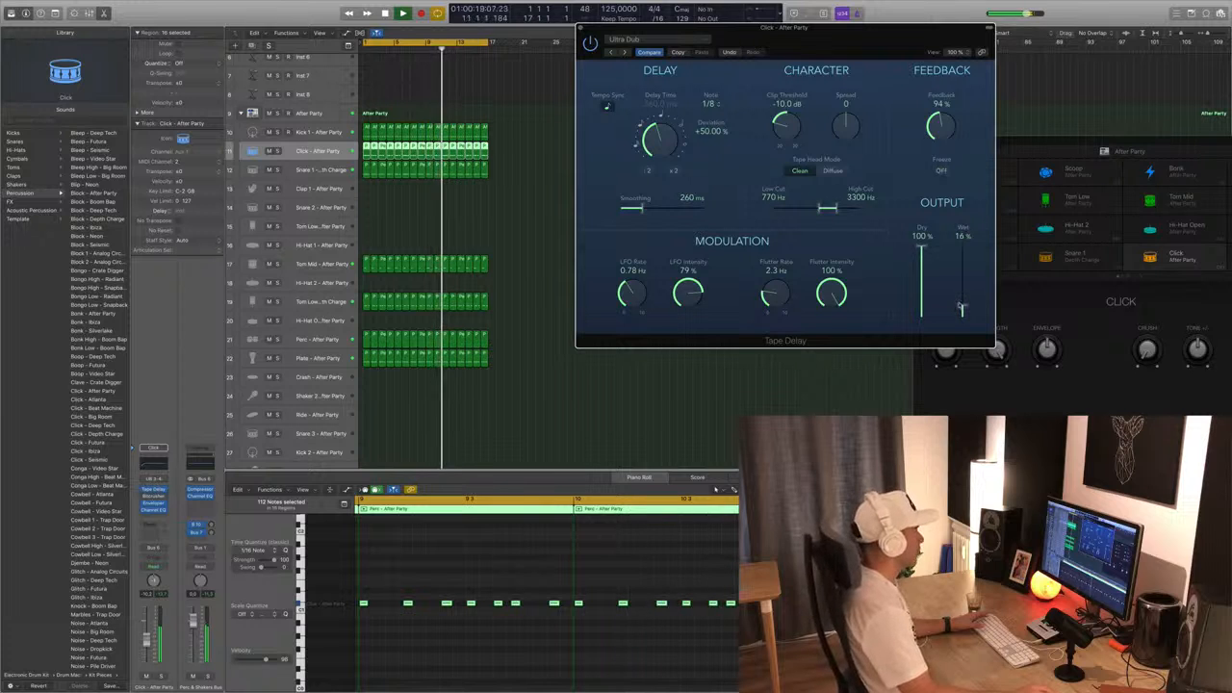
Audition only the delayed signal with dry at 0 % and wet at 100 %, and restore dry 100 % and wet 16 %.
{"action": "left_click_drag", "start_coordinate": [855, 39], "coordinate": [873, 27]}
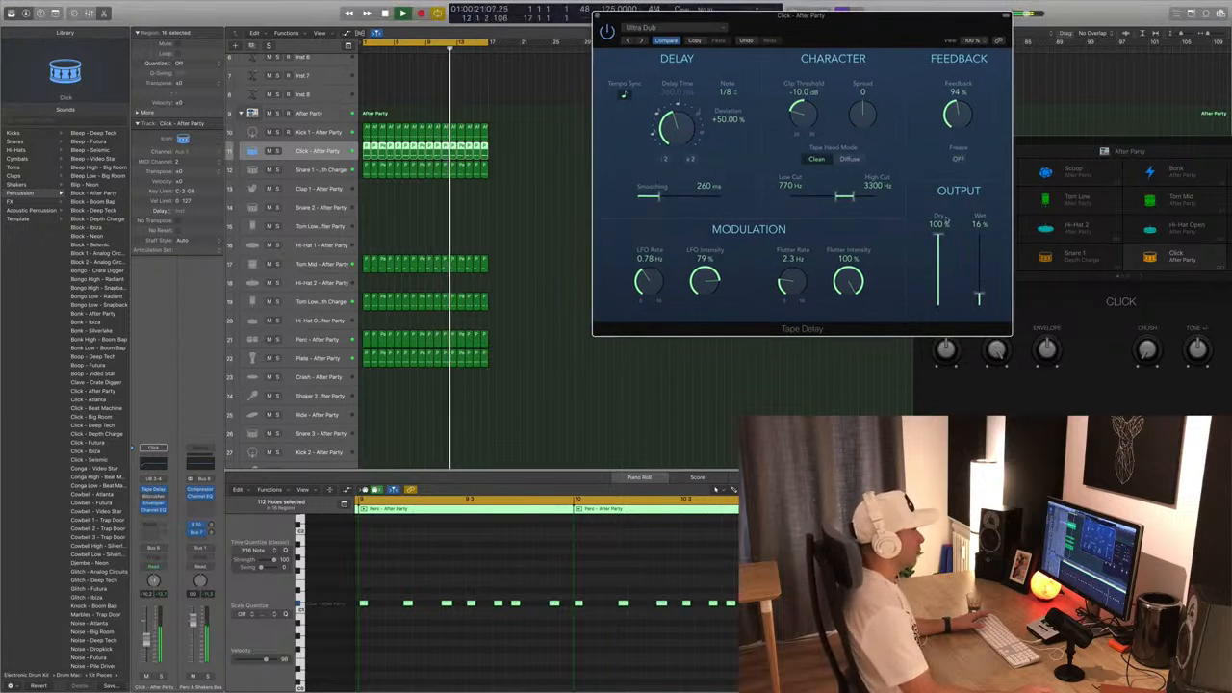
{"action": "left_click_drag", "start_coordinate": [979, 295], "coordinate": [940, 306]}
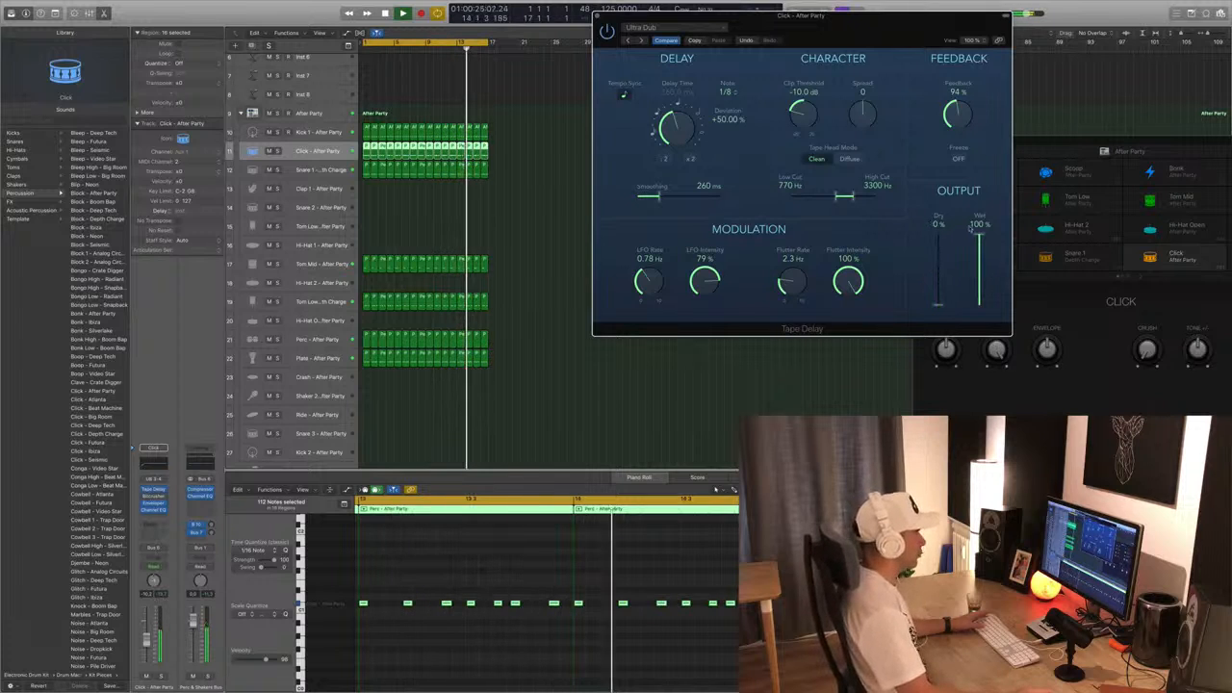
{"action": "left_click_drag", "start_coordinate": [979, 236], "coordinate": [979, 279]}
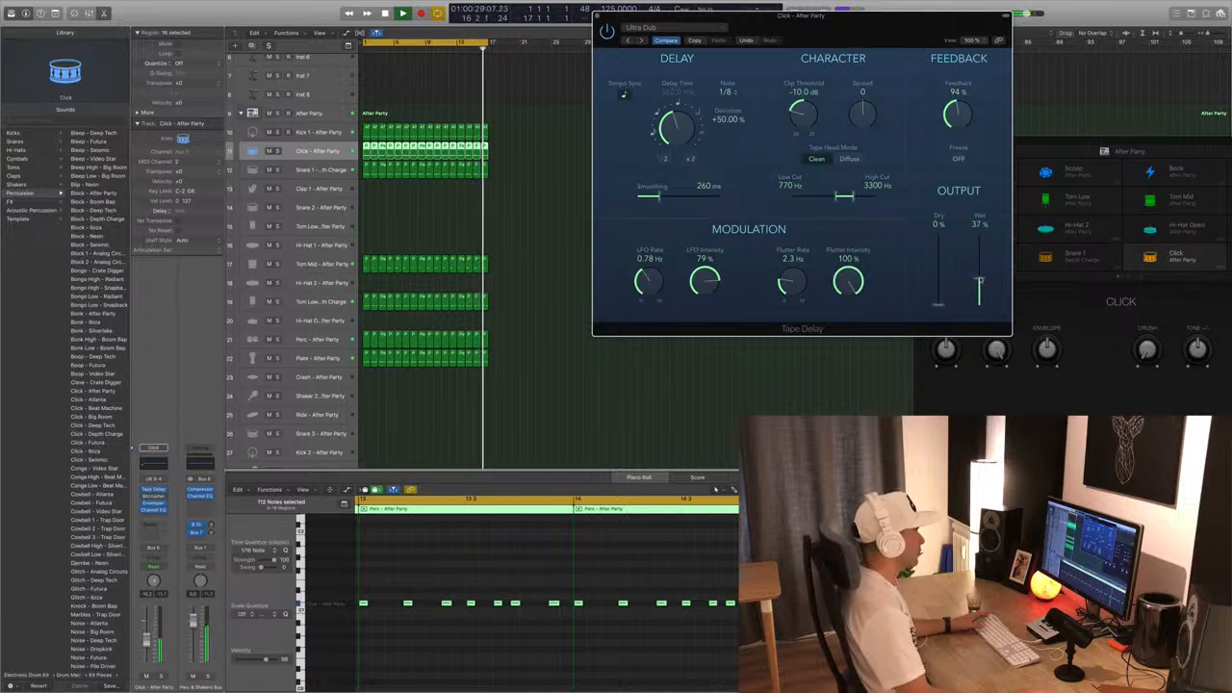
{"action": "left_click_drag", "start_coordinate": [937, 284], "coordinate": [939, 236]}
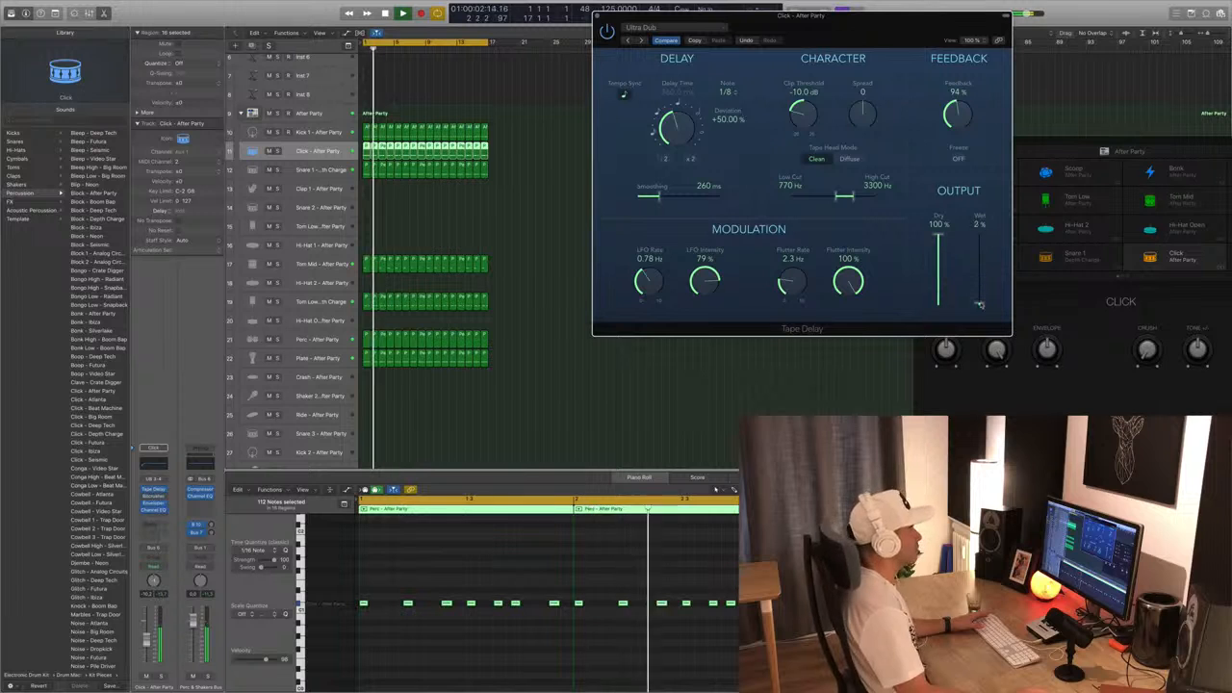
{"action": "left_click_drag", "start_coordinate": [980, 282], "coordinate": [980, 298]}
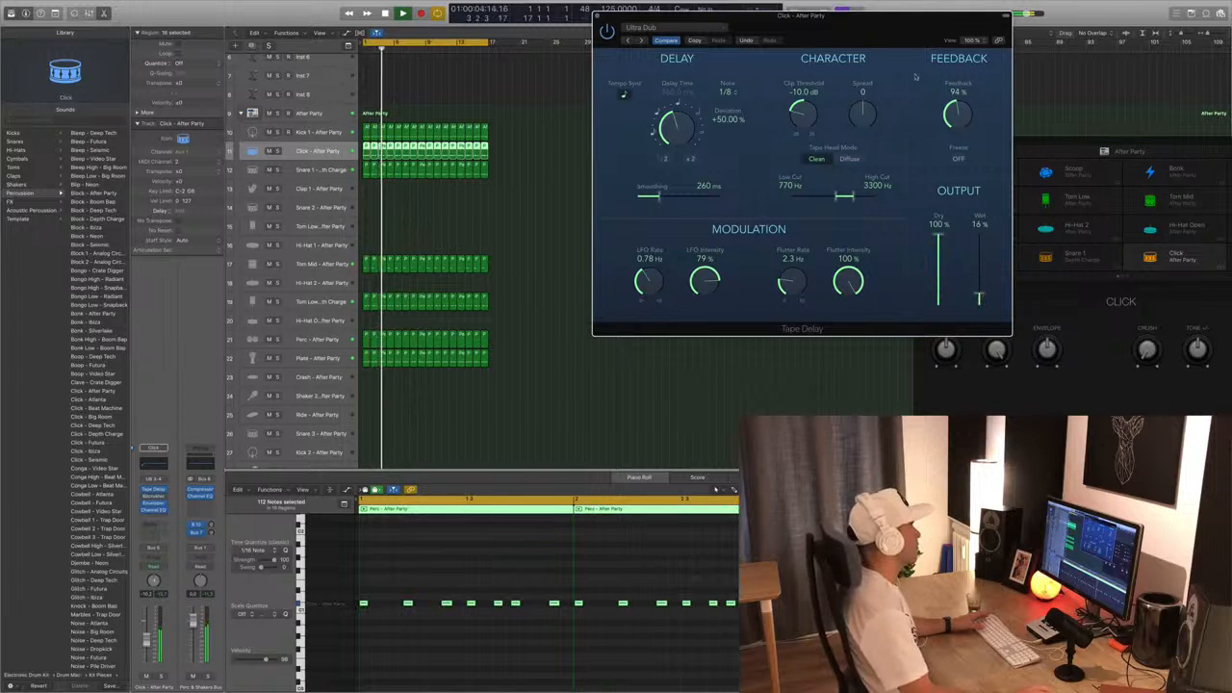
Close the Tape Delay, clear the region selection and briefly play the beat from the beginning.
{"action": "left_click", "coordinate": [596, 15]}
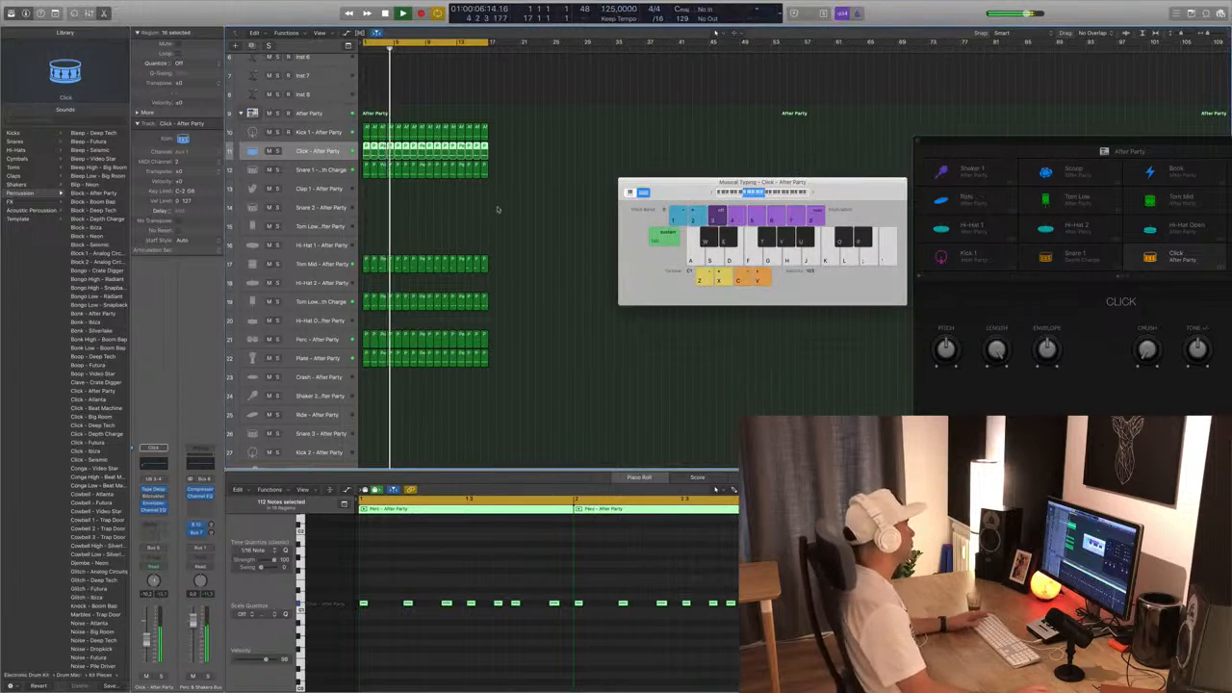
{"action": "left_click", "coordinate": [493, 210]}
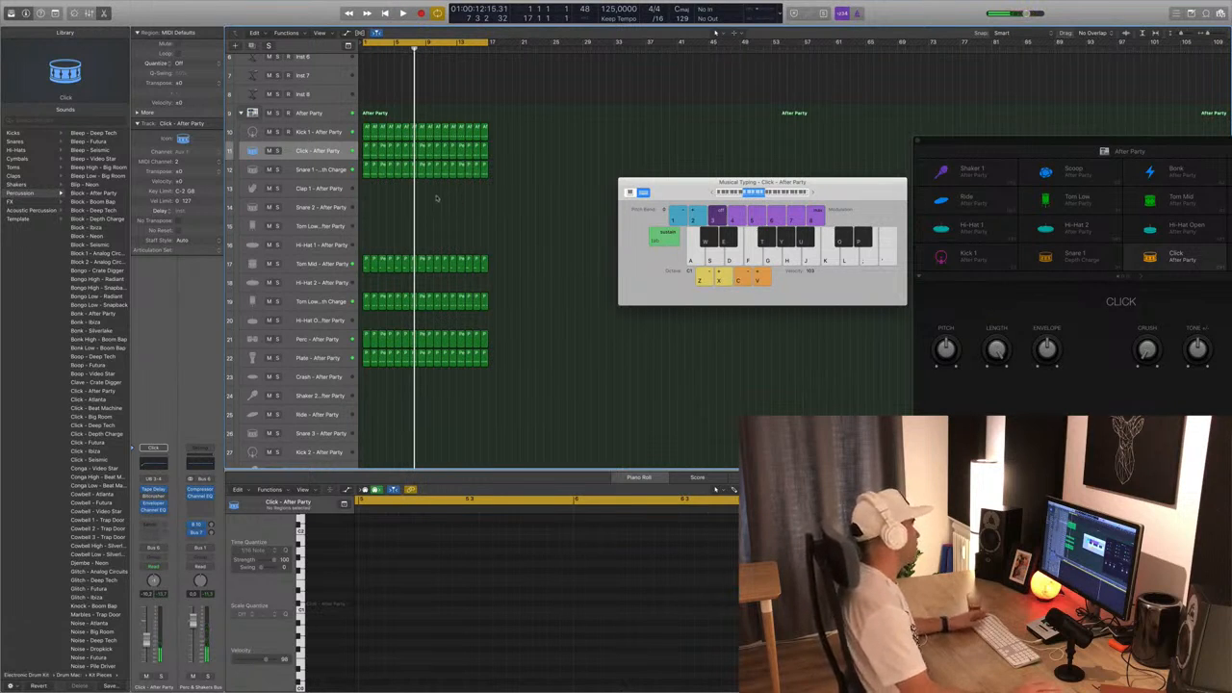
{"action": "key", "text": "space"}
{"action": "key", "text": "space"}
Copy the first Tom Low Depth Charge region to the Tom Low After Party track, move its four notes down to that track's pitch and play it.
{"action": "left_click", "coordinate": [367, 300]}
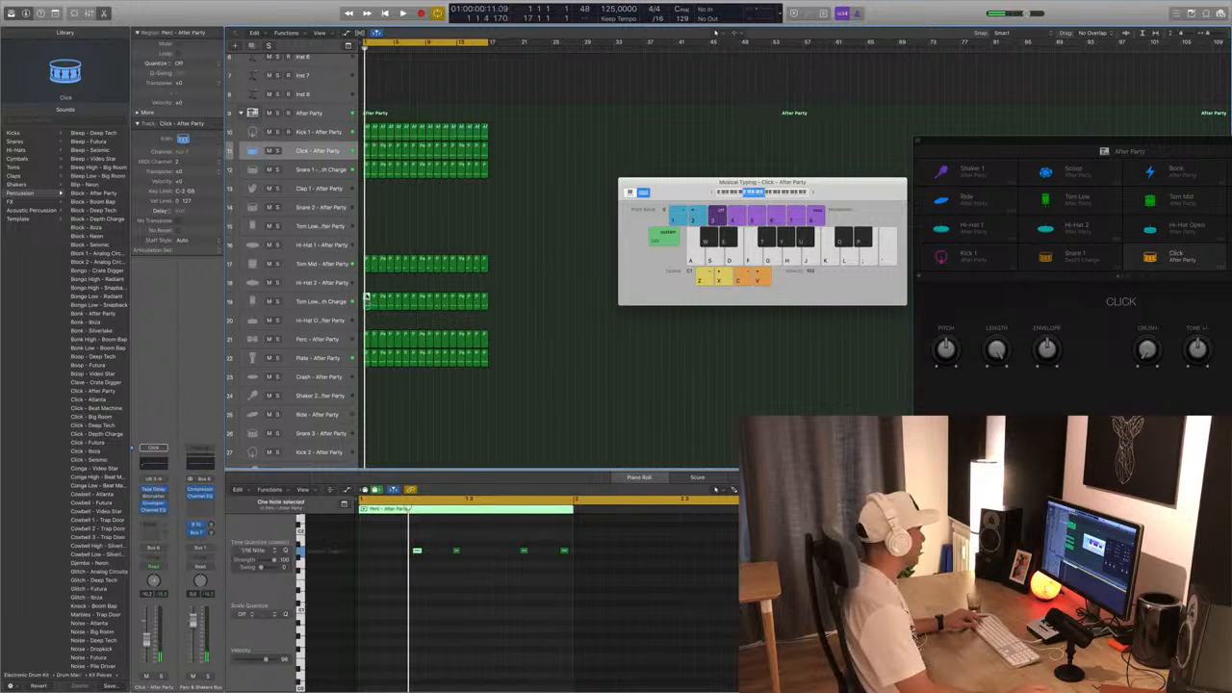
{"action": "left_click_drag", "start_coordinate": [367, 300], "coordinate": [365, 225]}
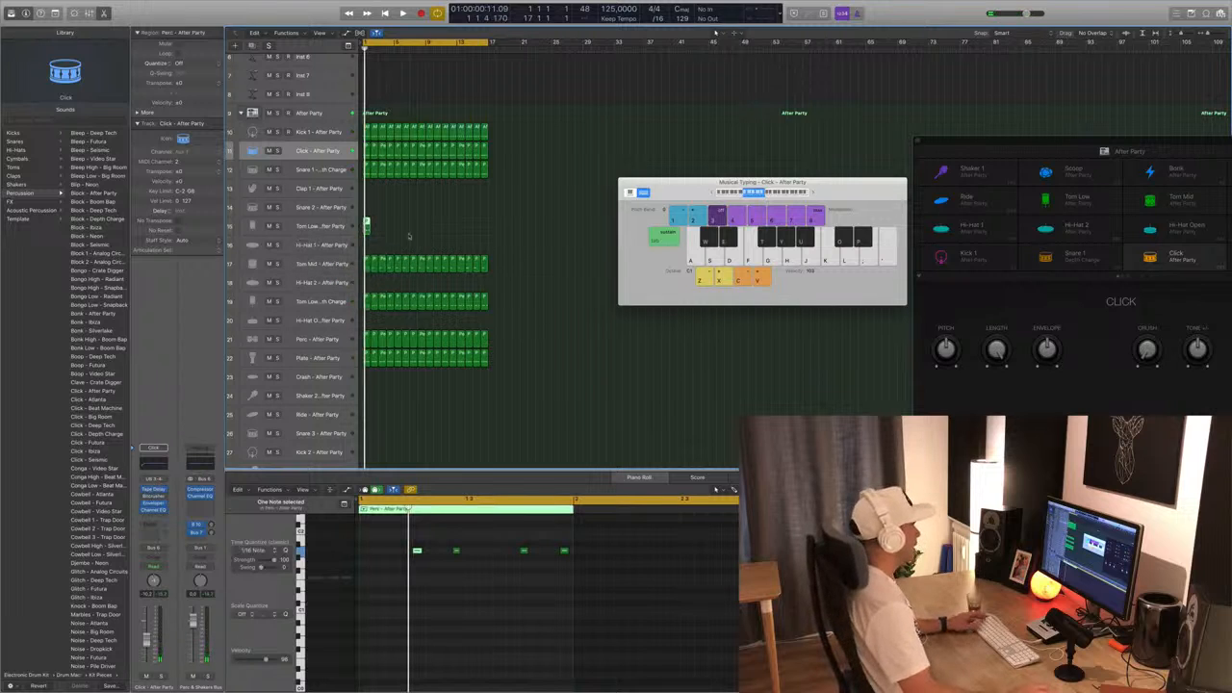
{"action": "left_click_drag", "start_coordinate": [399, 544], "coordinate": [714, 595]}
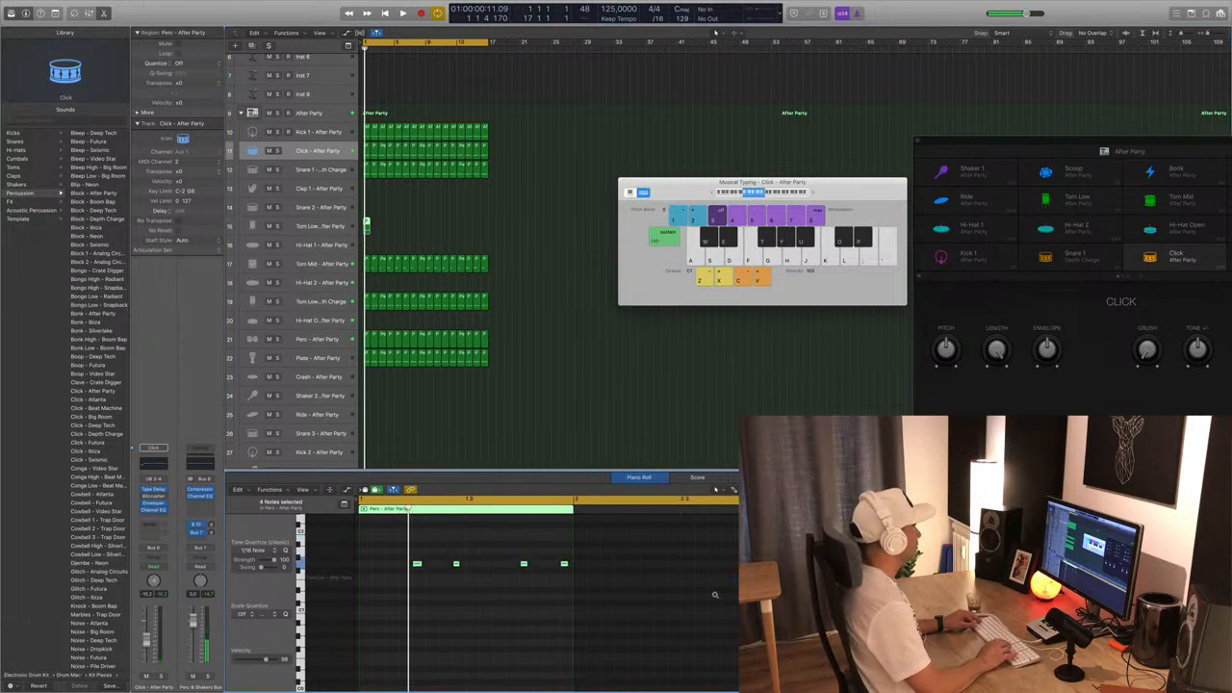
{"action": "key", "text": "space"}
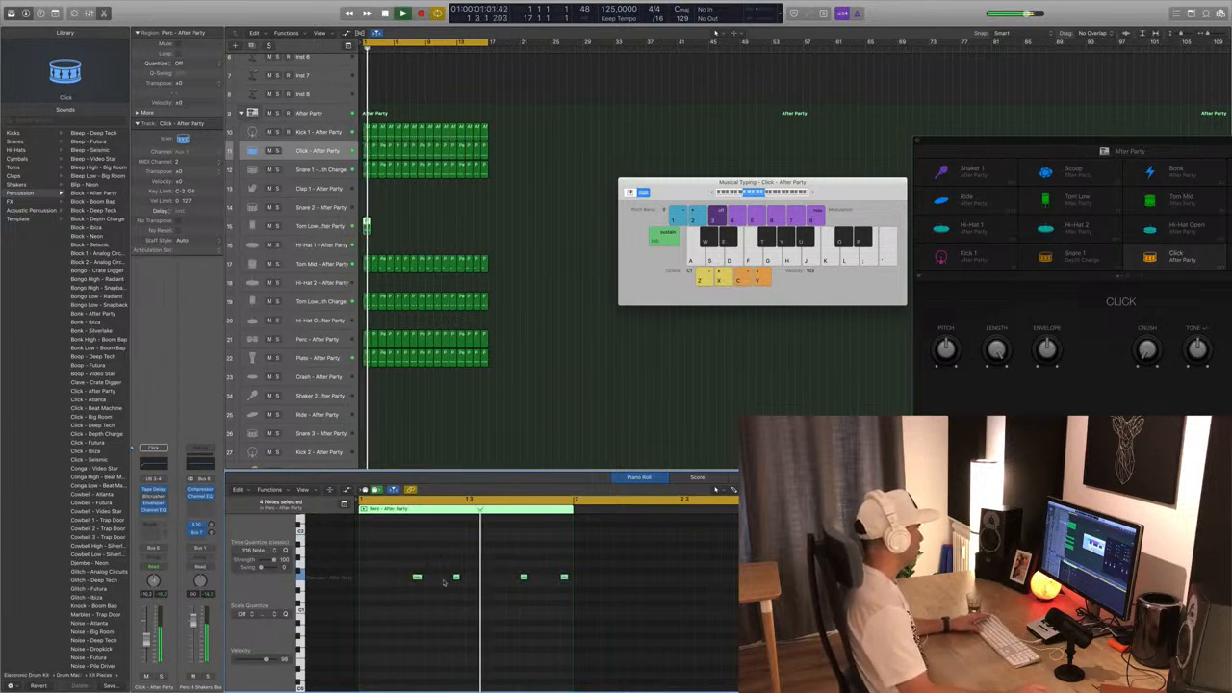
{"action": "key", "text": "space"}
Shift the four notes of the copied Tom Low region an eighth note earlier and play from the beginning.
{"action": "left_click_drag", "start_coordinate": [409, 560], "coordinate": [607, 602]}
{"action": "key", "text": "space"}
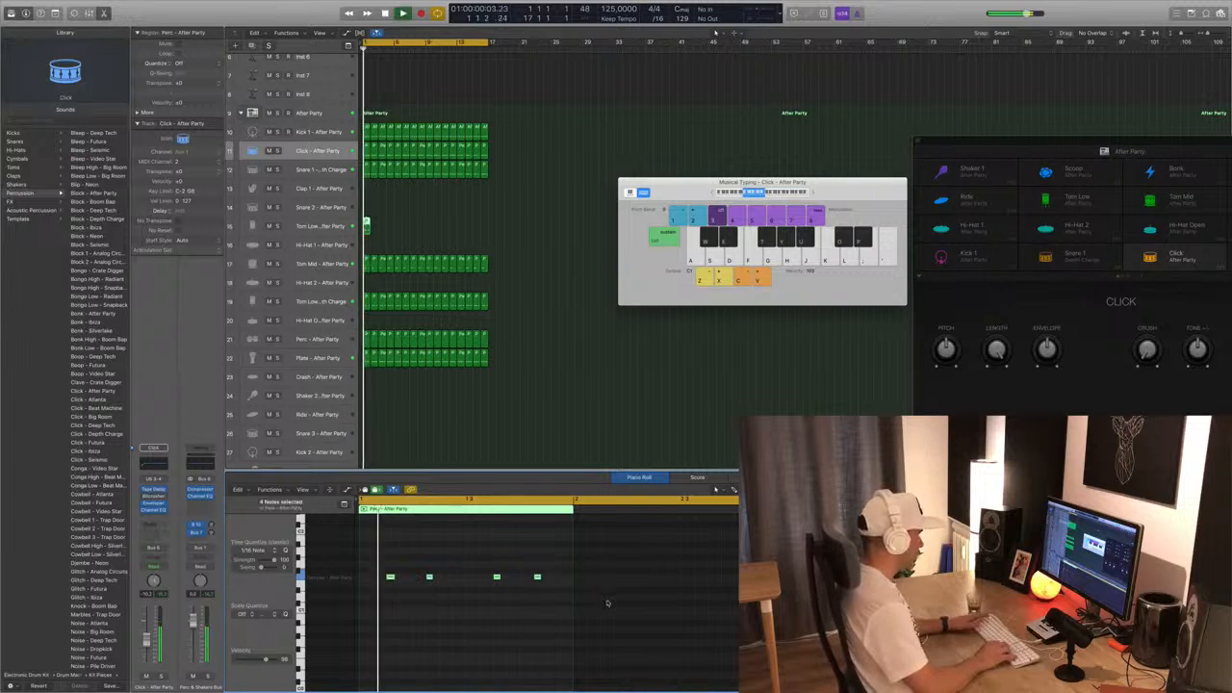
Audition the Tom Mid sounds on the Tom Low - After Party track, from Video Star up the list to Depth Charge.
{"action": "left_click", "coordinate": [304, 226]}
{"action": "key", "text": "space"}
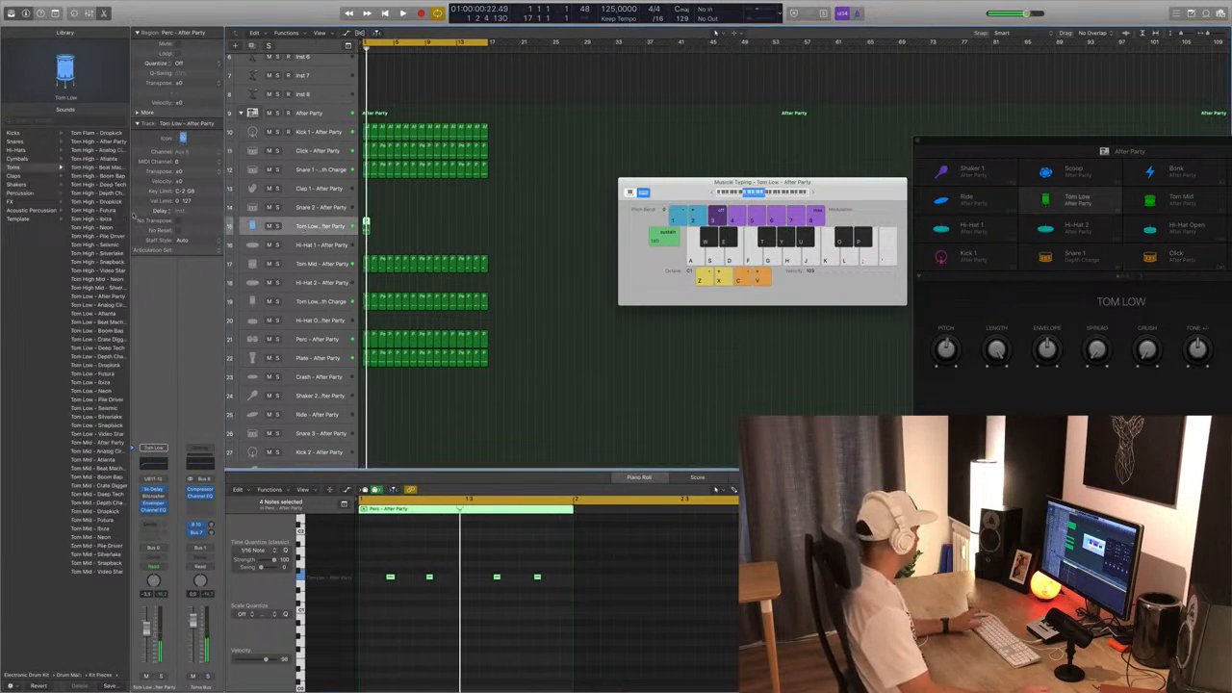
{"action": "key", "text": "space"}
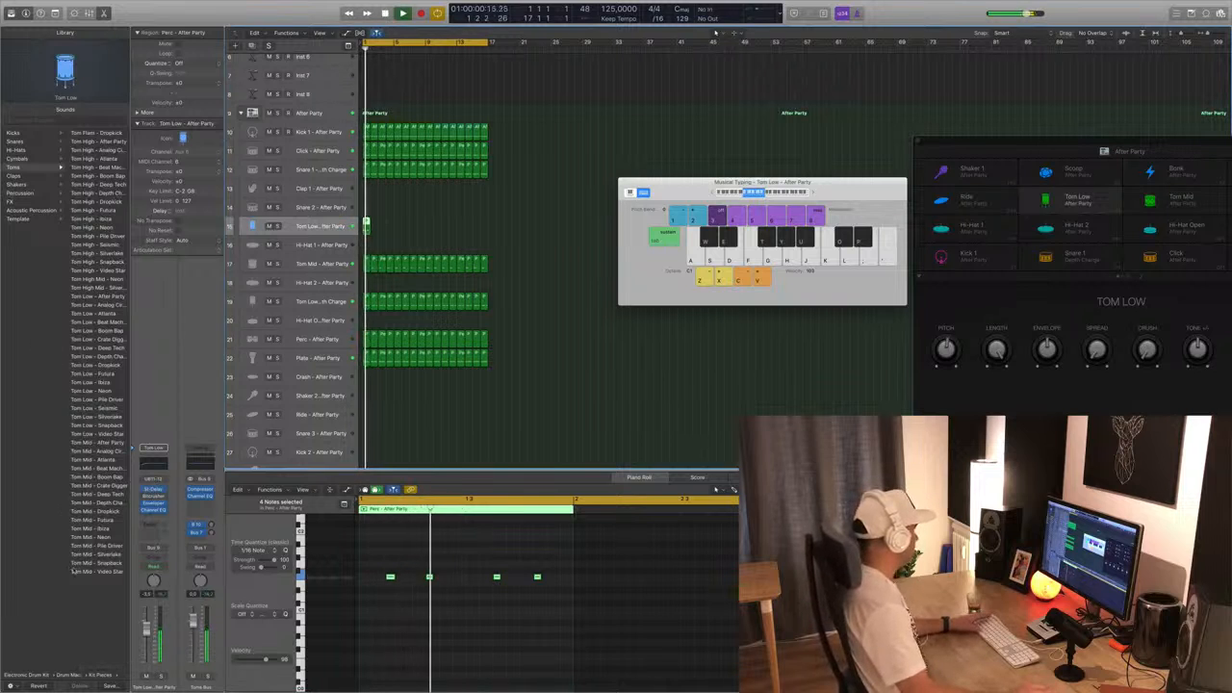
{"action": "left_click", "coordinate": [96, 571]}
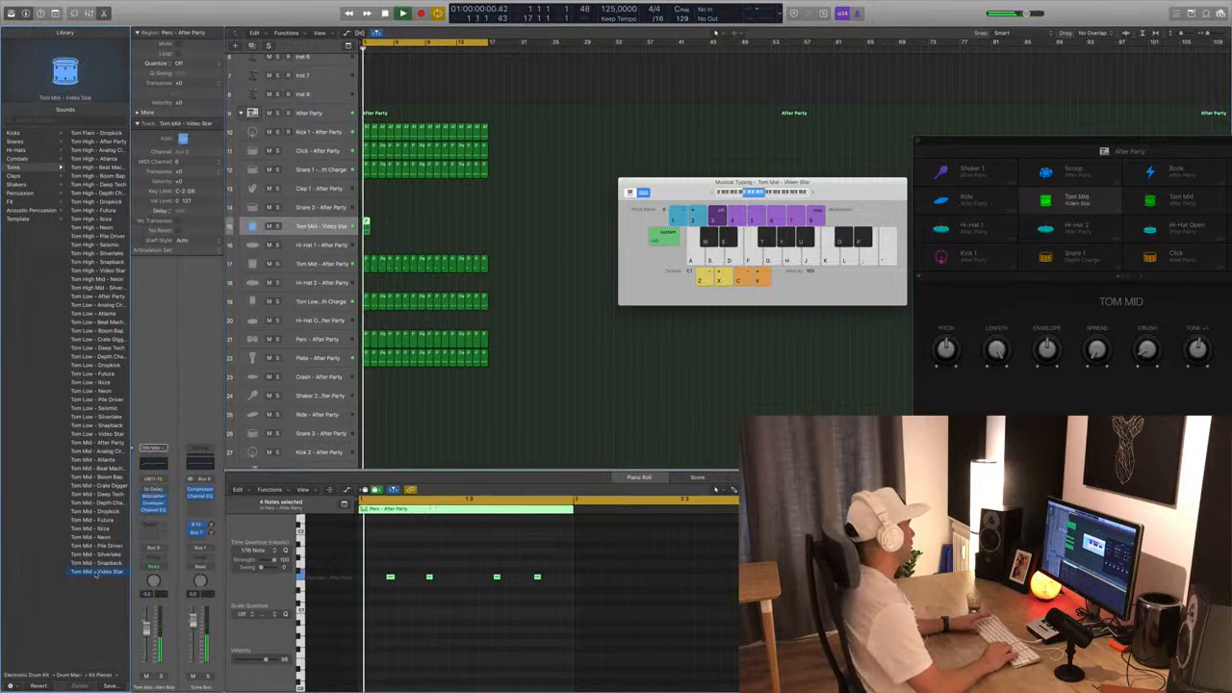
{"action": "key", "text": "Up"}
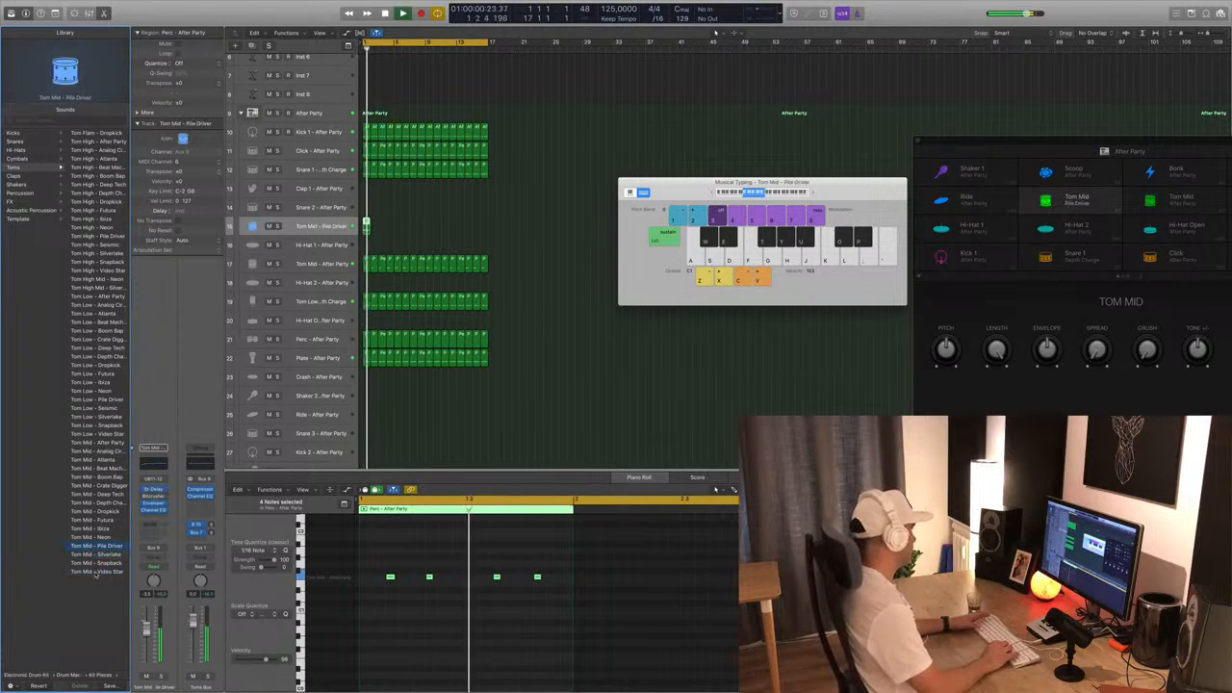
{"action": "key", "text": "Up"}
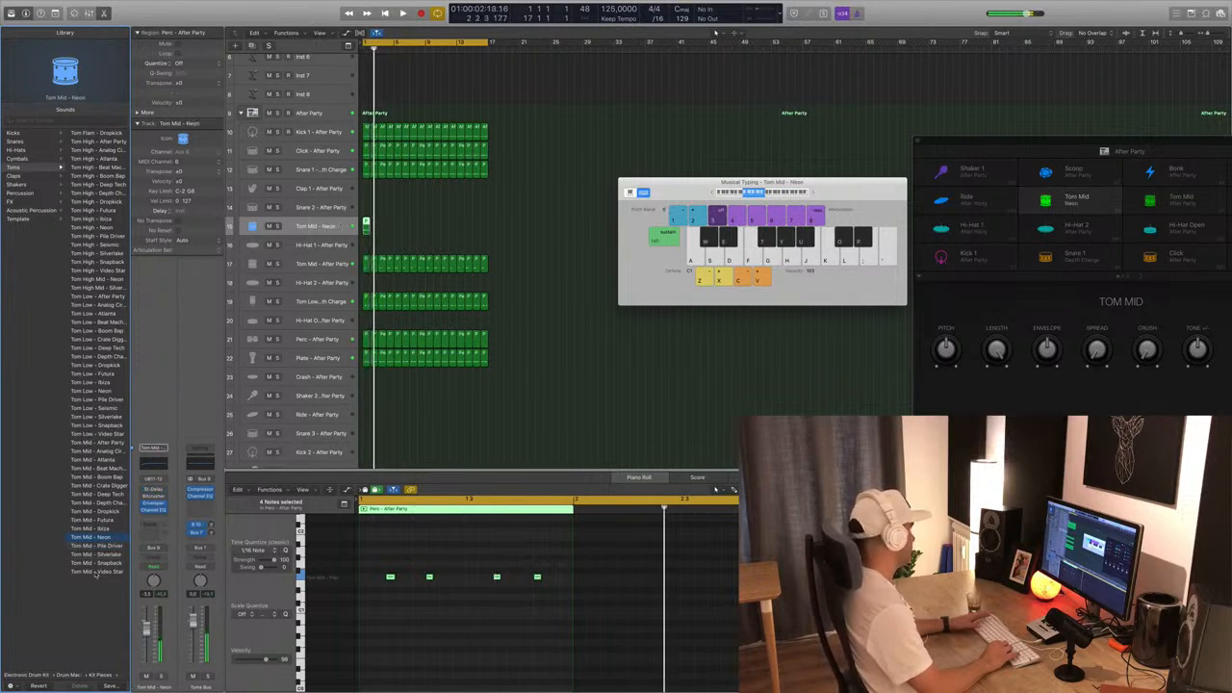
{"action": "key", "text": "Up"}
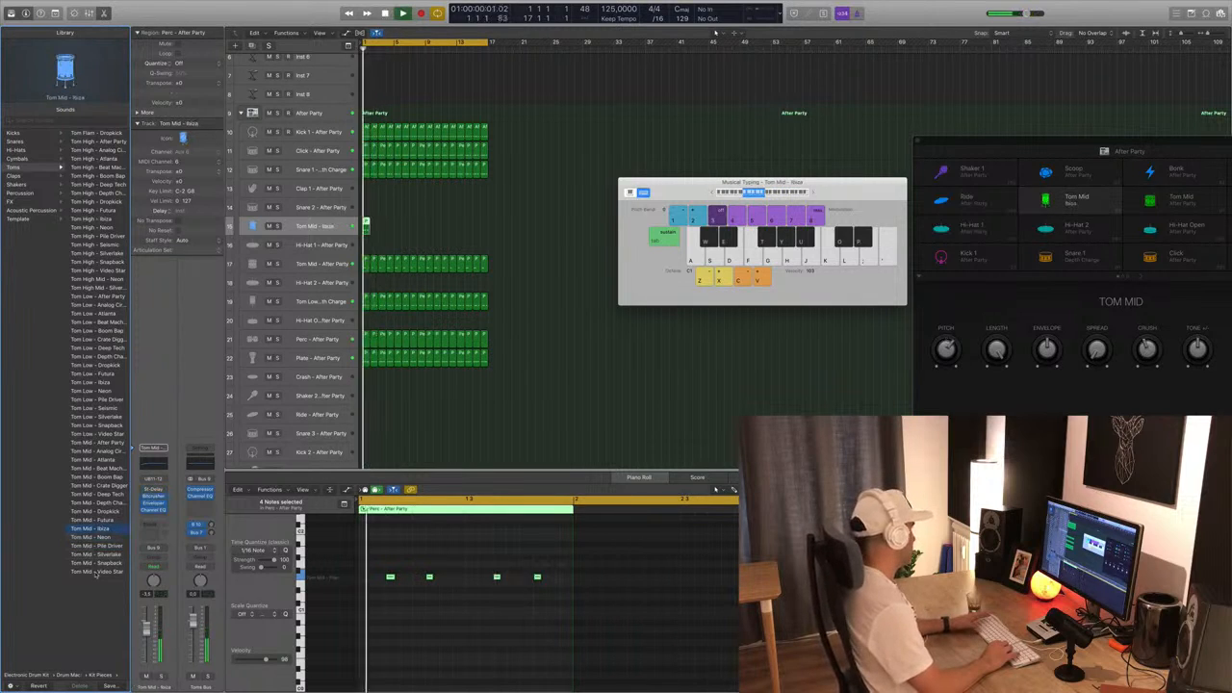
{"action": "key", "text": "Up"}
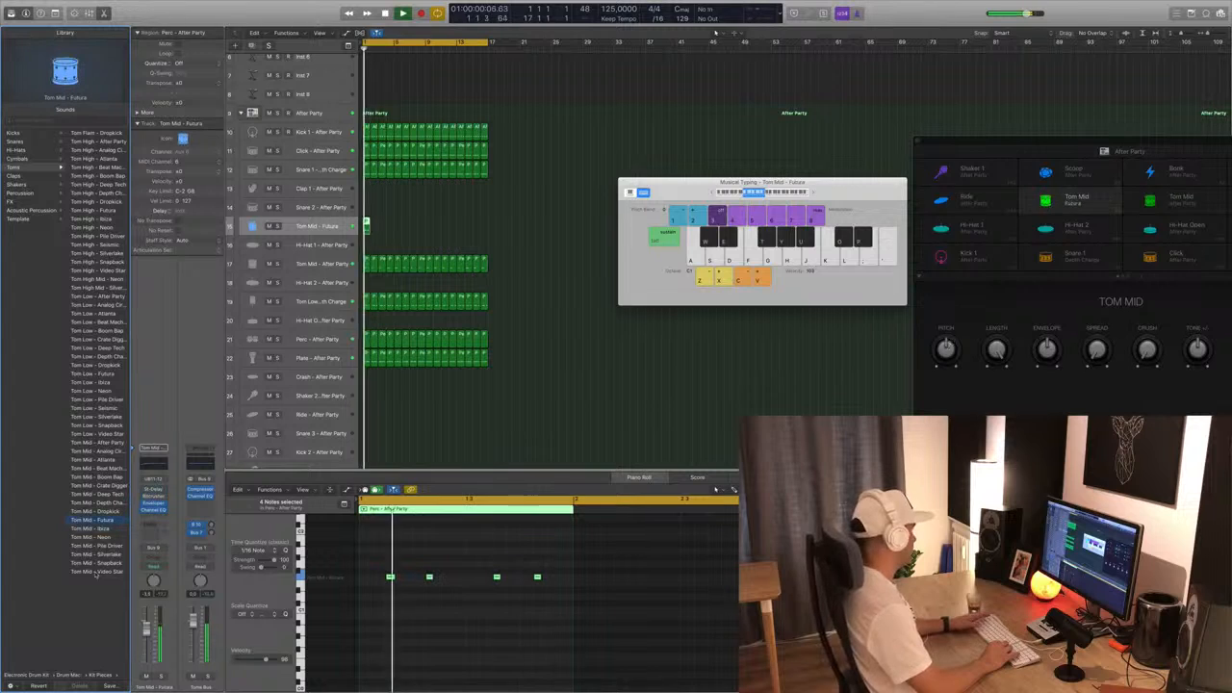
{"action": "key", "text": "Up"}
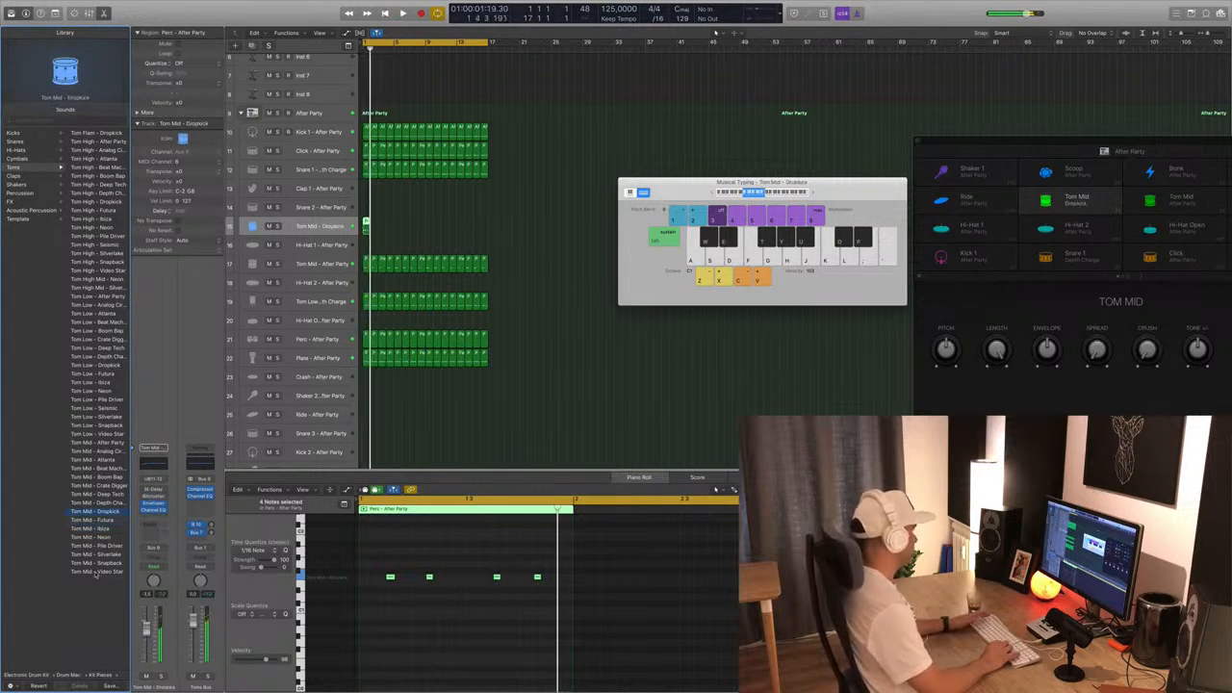
{"action": "key", "text": "space"}
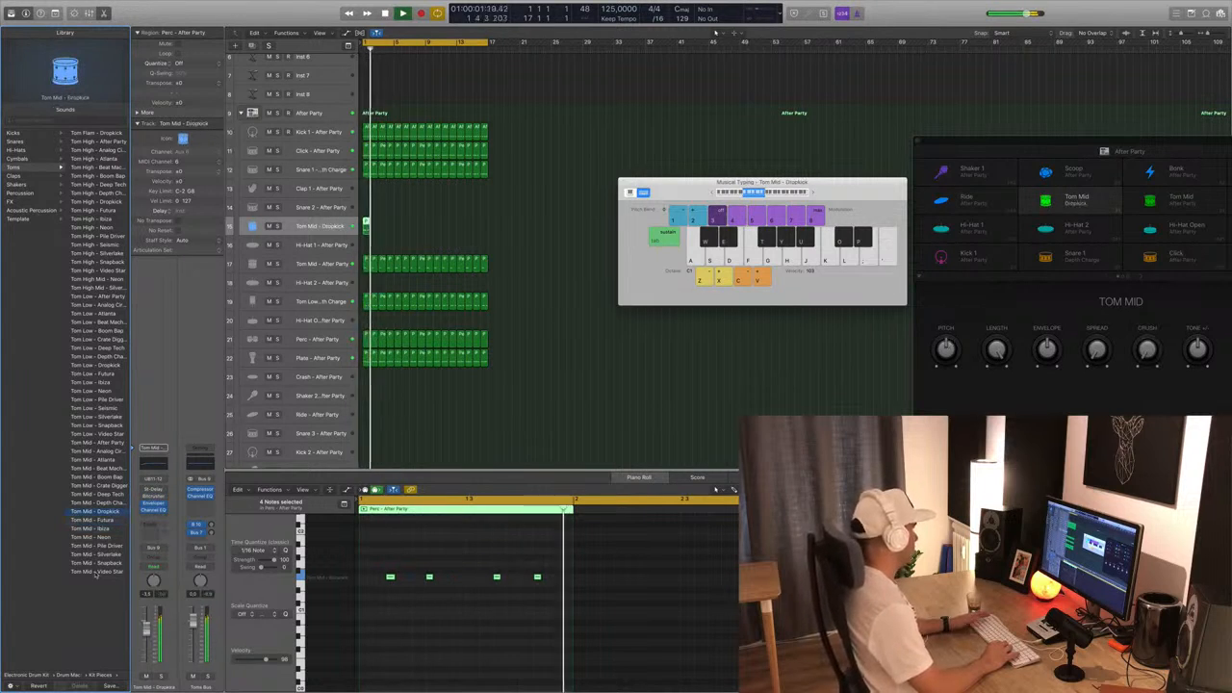
{"action": "key", "text": "Up"}
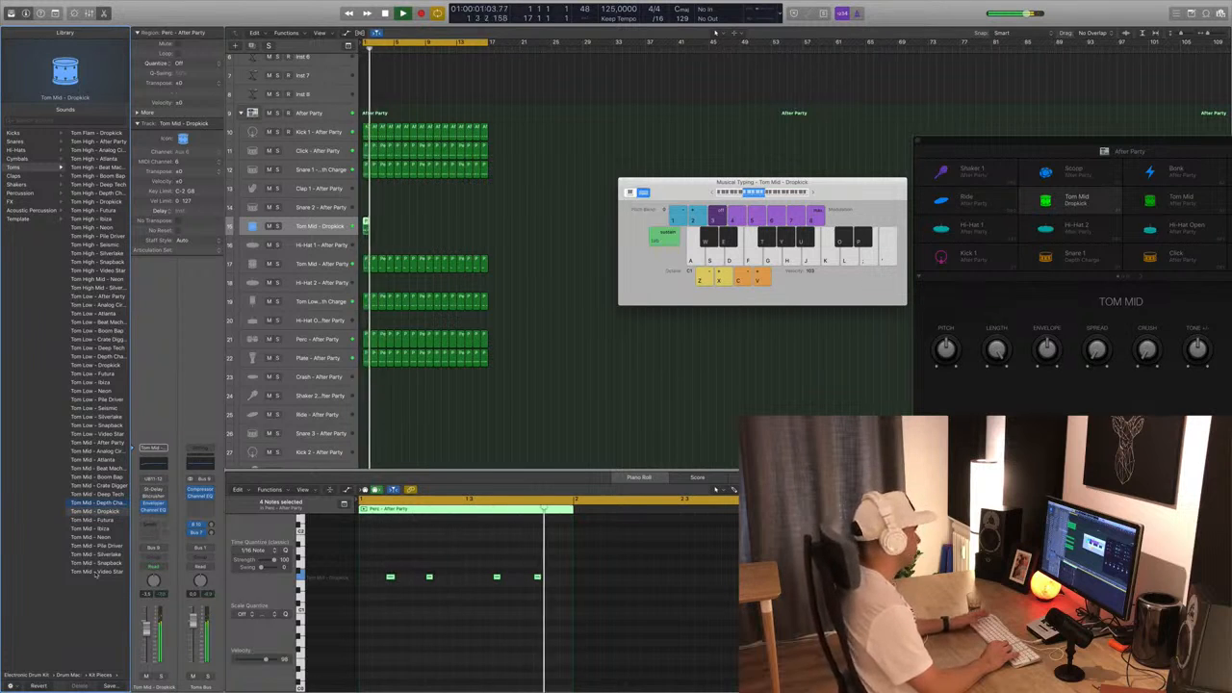
{"action": "key", "text": "space"}
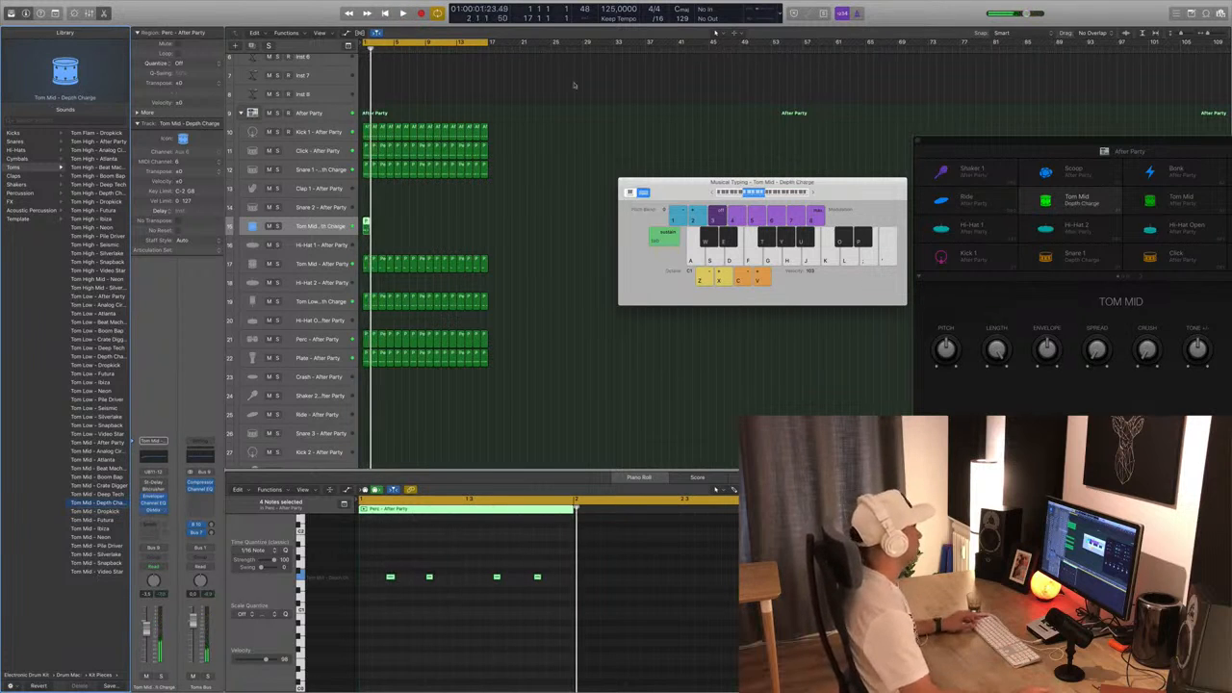
Repeat the Tom Mid track's first region up to bar 17 and change the track's sound to Tom Mid - Crate Digger.
{"action": "scroll", "coordinate": [406, 192], "scroll_direction": "down", "scroll_amount": 1}
{"action": "left_click_drag", "start_coordinate": [367, 226], "coordinate": [462, 229]}
{"action": "key", "text": "space"}
{"action": "left_click", "coordinate": [318, 227]}
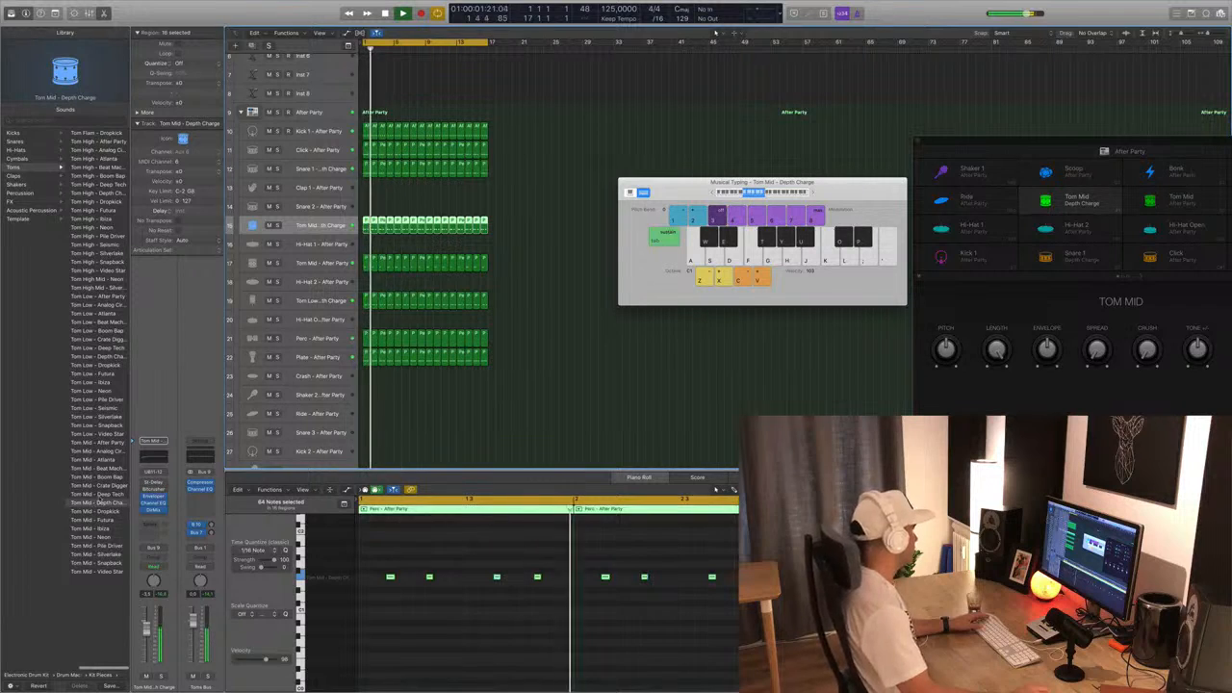
{"action": "left_click", "coordinate": [99, 494]}
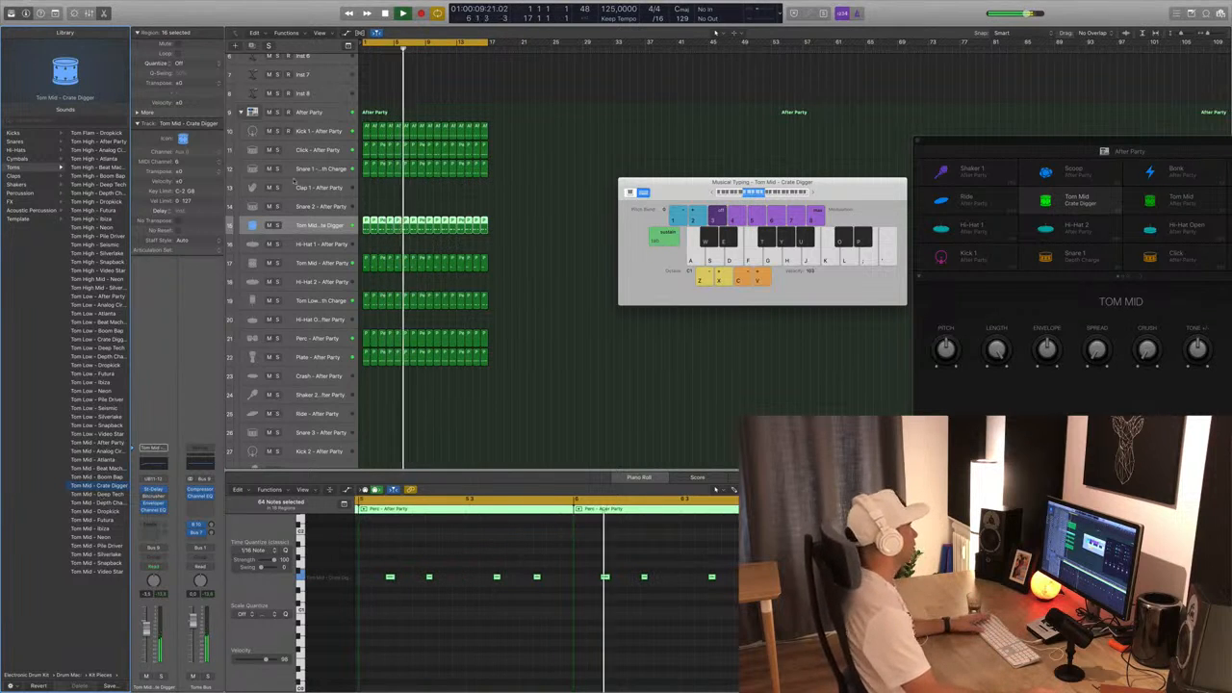
Play the beat from the beginning while reviewing the Click track's Tape Delay settings, and close the plug-in.
{"action": "left_click", "coordinate": [336, 150]}
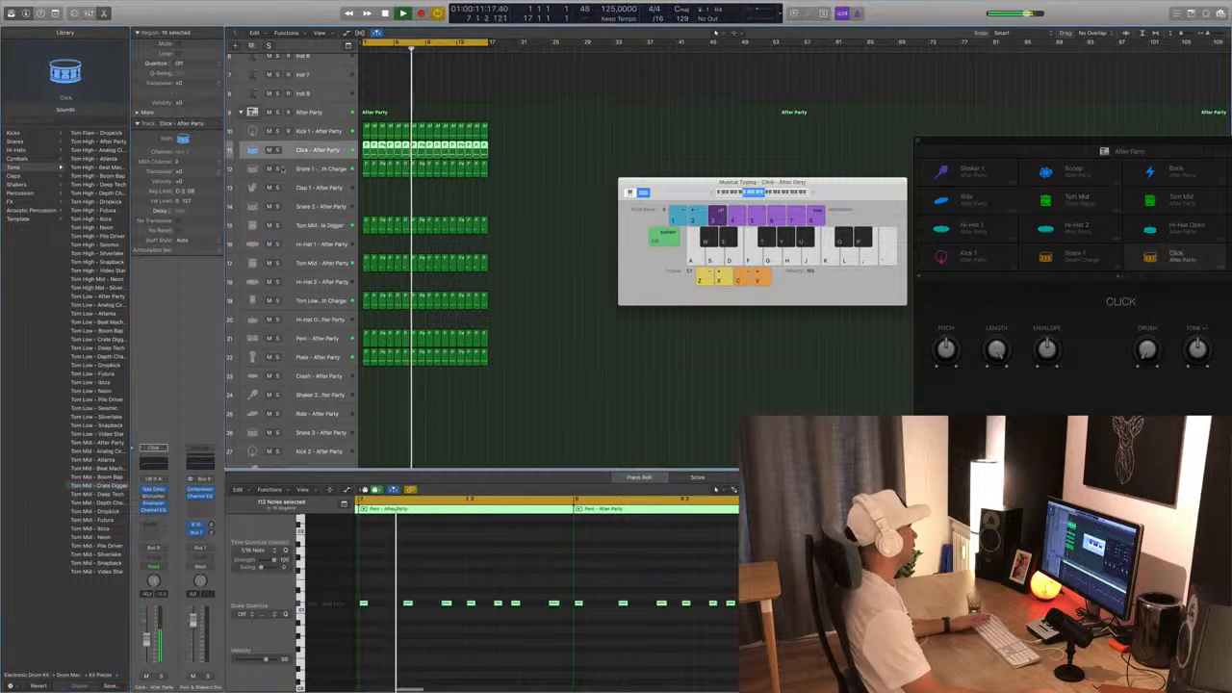
{"action": "key", "text": "Return"}
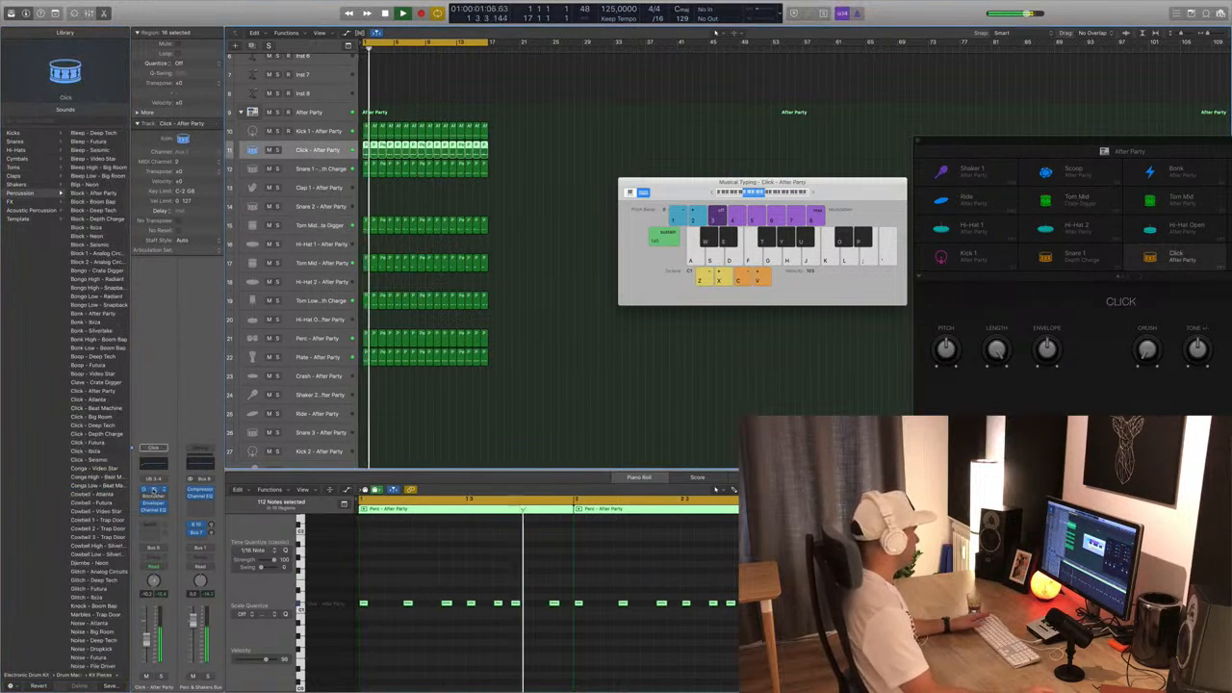
{"action": "left_click", "coordinate": [152, 490]}
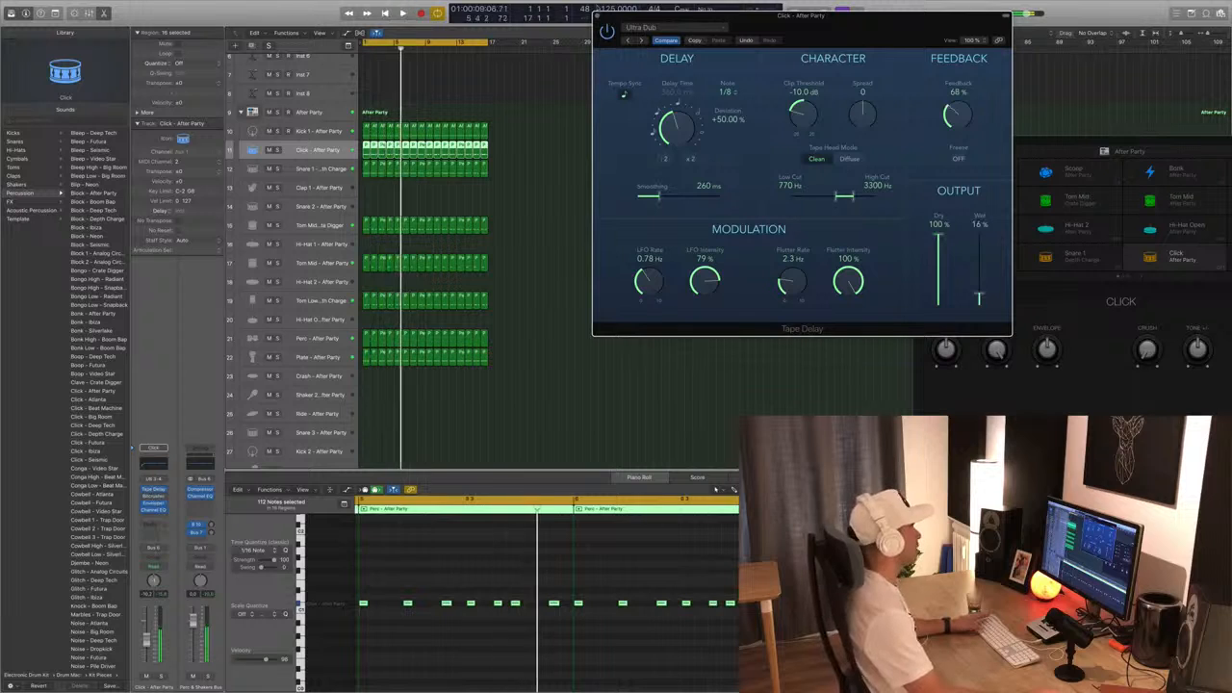
{"action": "left_click", "coordinate": [598, 16]}
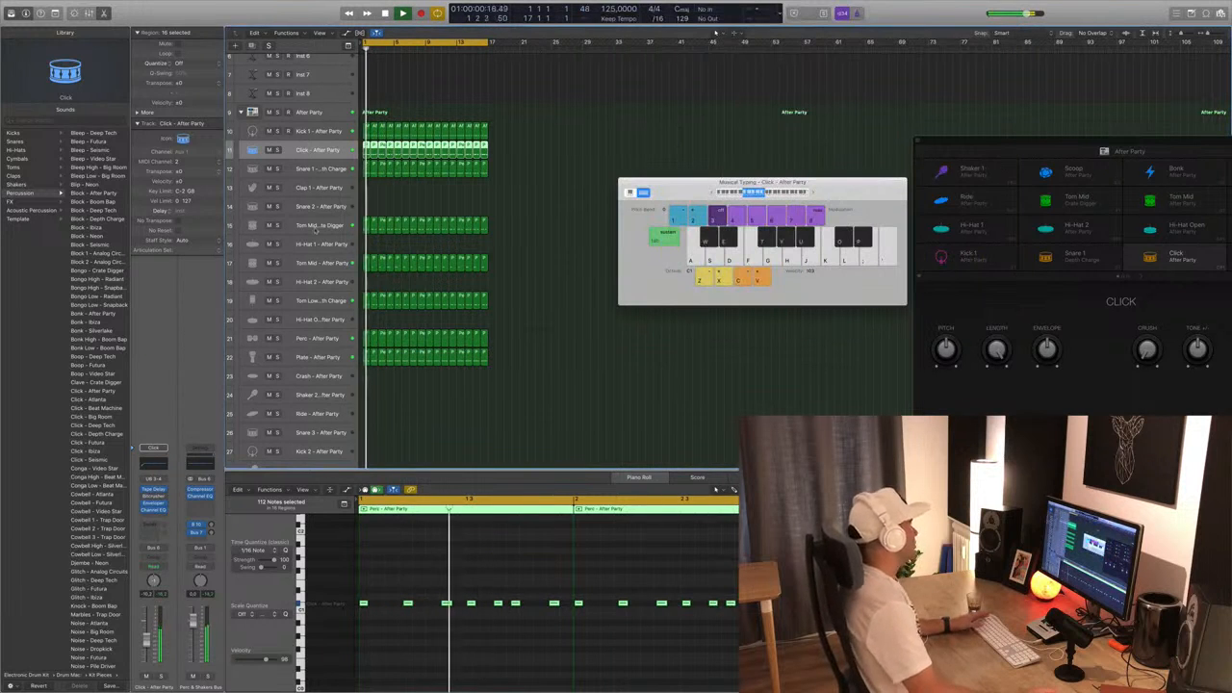
Audition the Tom Mid - Crate Digger track in solo and turn its solo off.
{"action": "left_click", "coordinate": [315, 228]}
{"action": "left_click", "coordinate": [276, 225]}
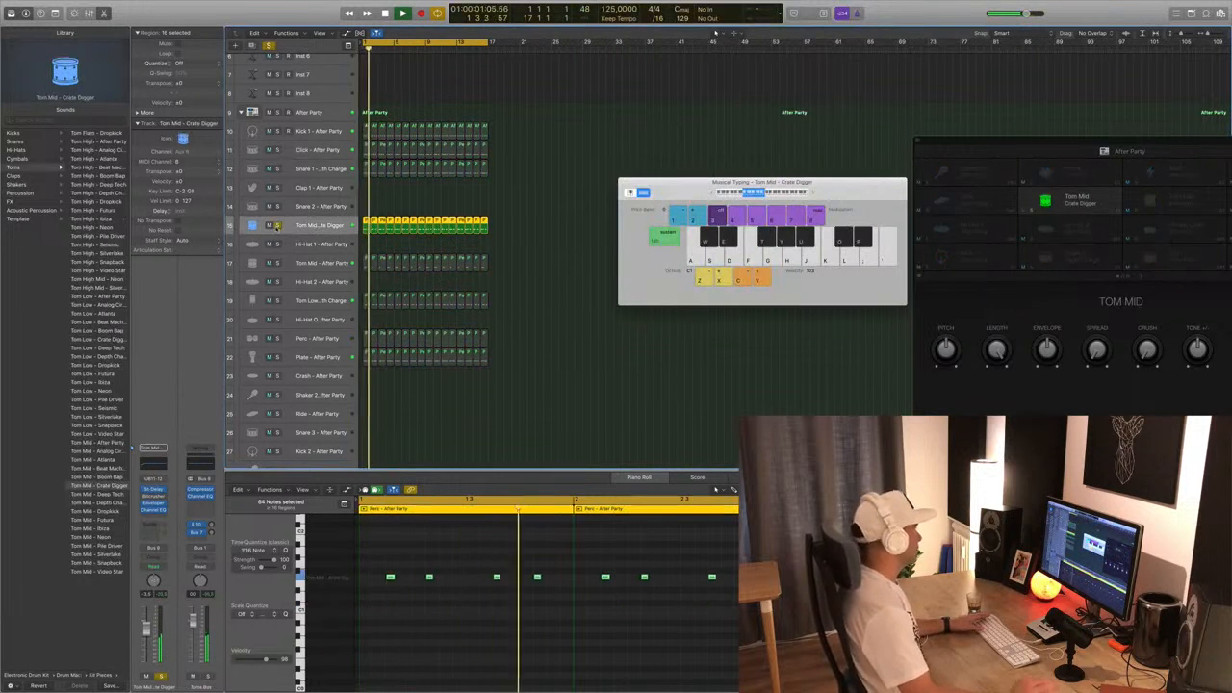
{"action": "left_click", "coordinate": [277, 225]}
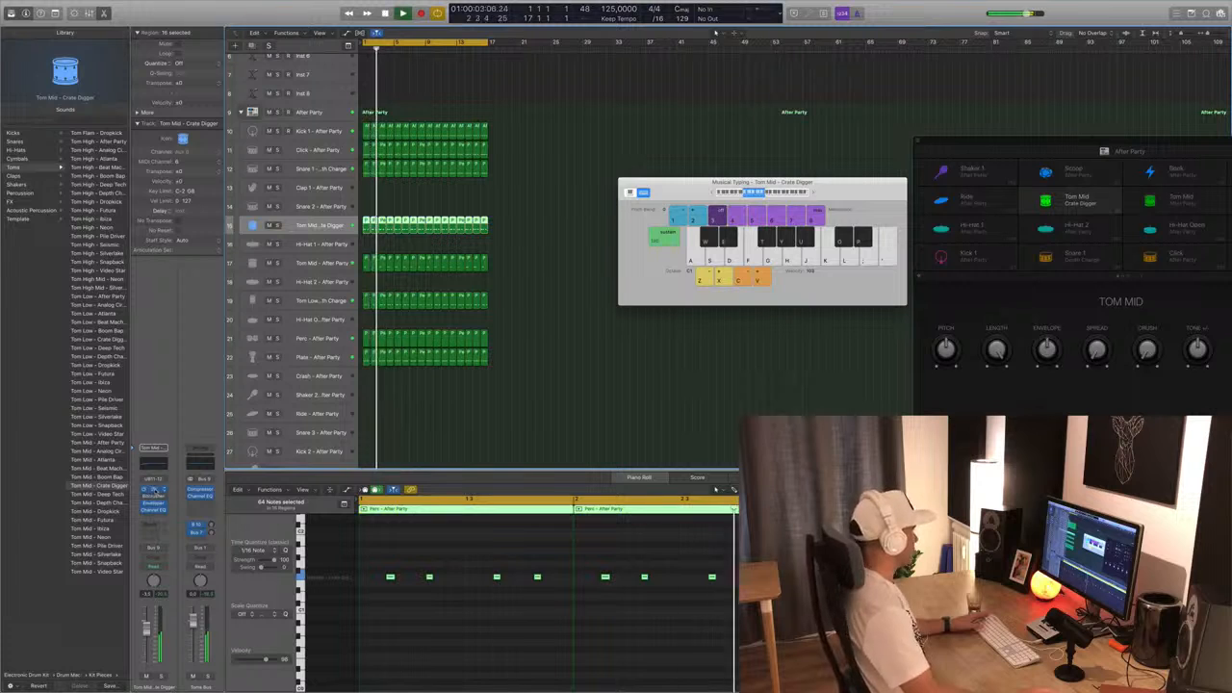
Raise the left and right output mix of the Crate Digger tom's Stereo Delay to 100 %, play the result and close the plug-in.
{"action": "left_click", "coordinate": [152, 490]}
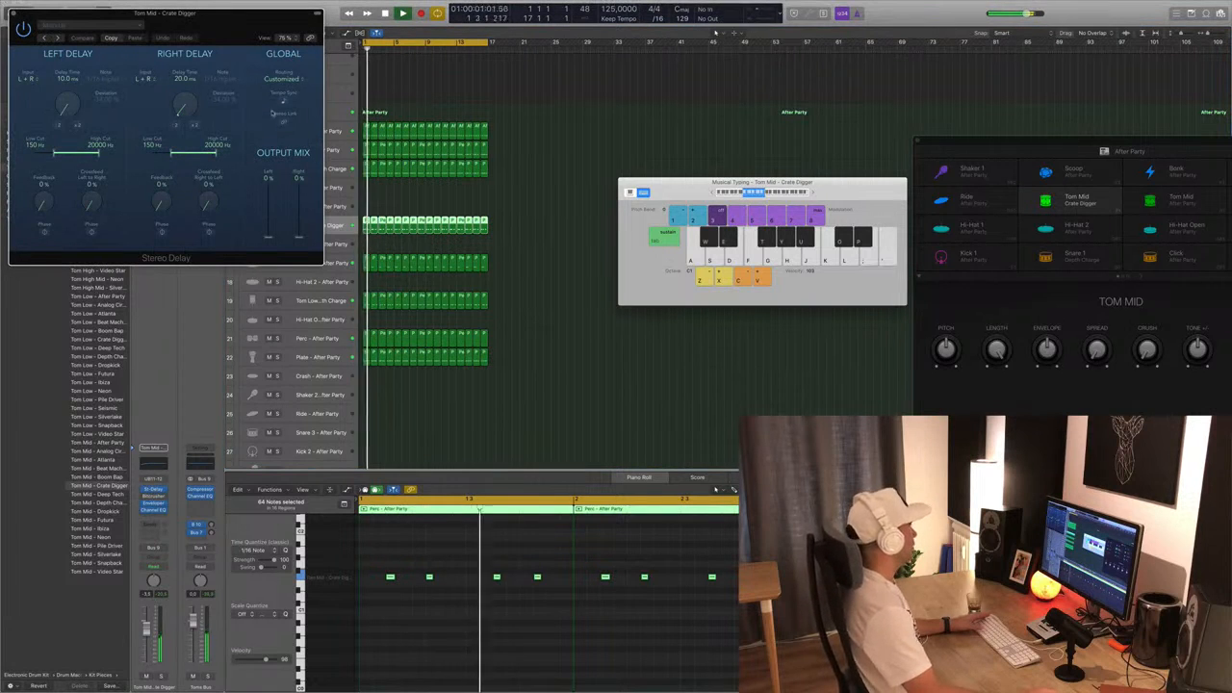
{"action": "left_click_drag", "start_coordinate": [270, 237], "coordinate": [269, 145]}
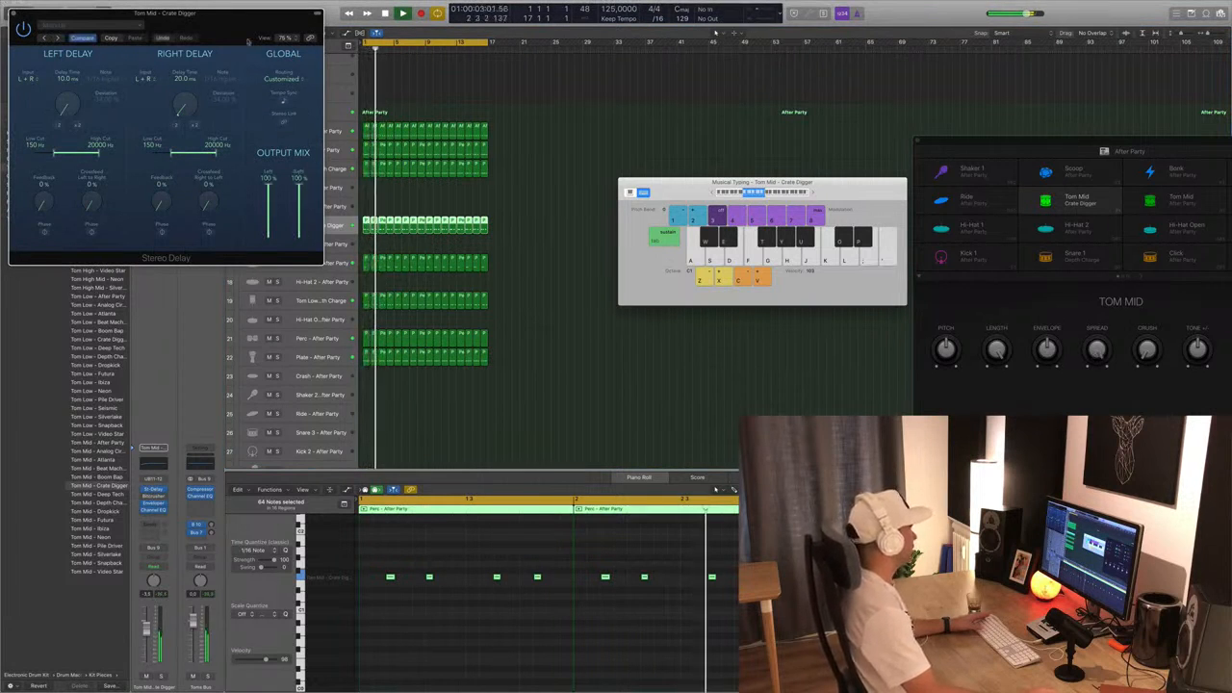
{"action": "left_click_drag", "start_coordinate": [247, 40], "coordinate": [810, 154]}
{"action": "key", "text": "space"}
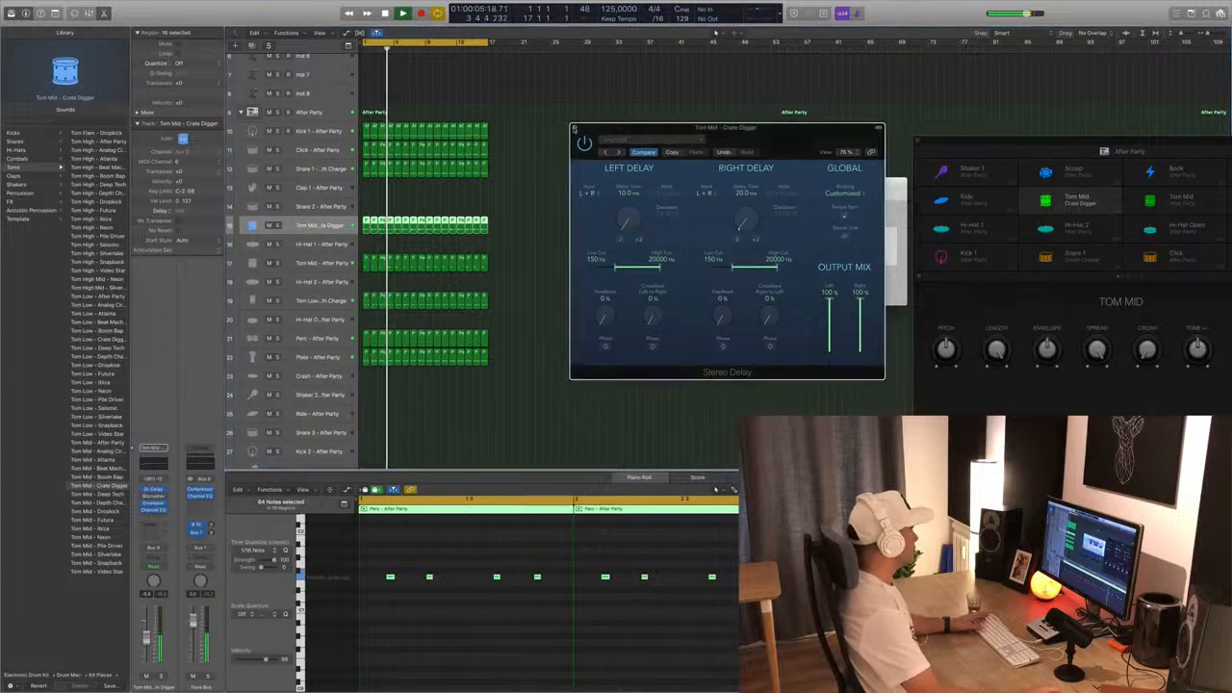
{"action": "left_click", "coordinate": [573, 131]}
Copy the first Plate region to the Hi-Hat Open track and move its five notes down to that track's pitch.
{"action": "scroll", "coordinate": [516, 203], "scroll_direction": "down", "scroll_amount": 4}
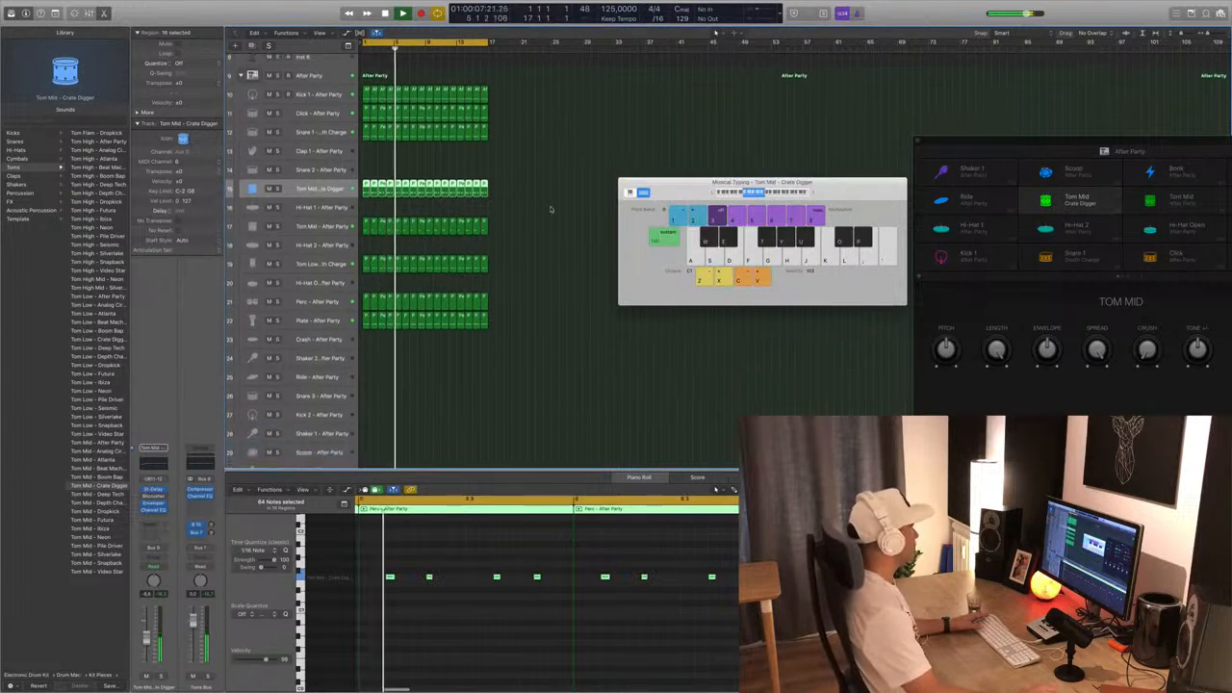
{"action": "scroll", "coordinate": [539, 207], "scroll_direction": "down", "scroll_amount": 1}
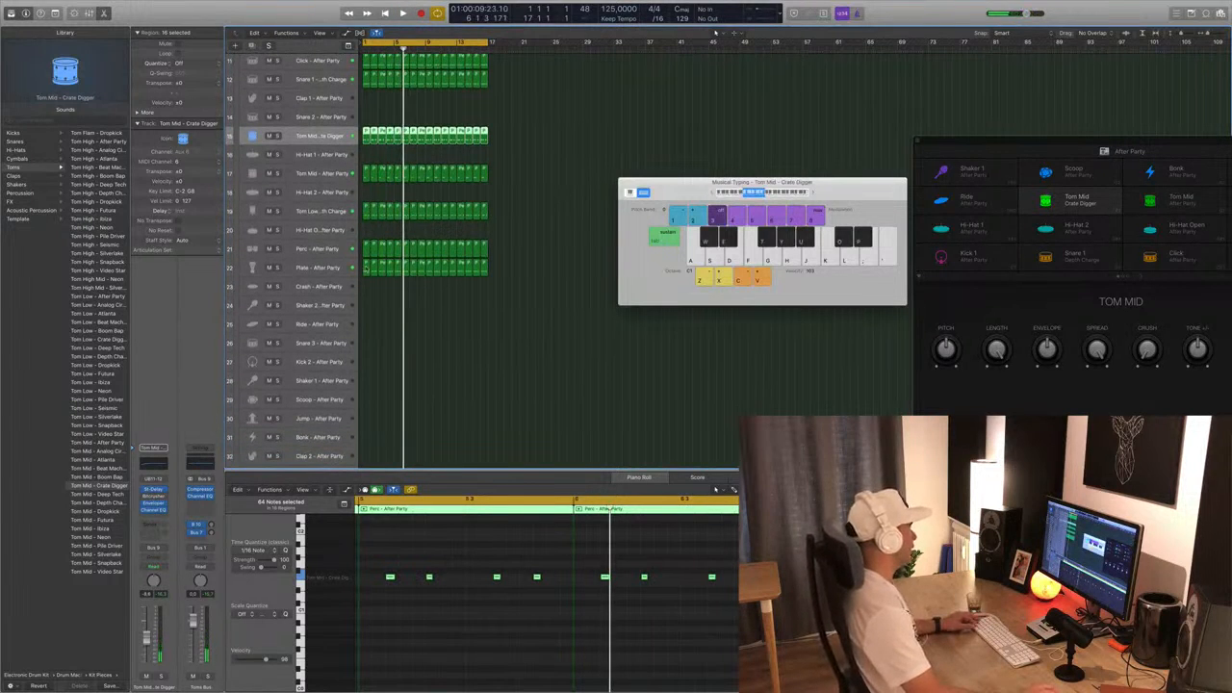
{"action": "left_click", "coordinate": [365, 268]}
{"action": "left_click_drag", "start_coordinate": [366, 265], "coordinate": [367, 229]}
{"action": "scroll", "coordinate": [391, 562], "scroll_direction": "up", "scroll_amount": 1}
{"action": "left_click_drag", "start_coordinate": [381, 547], "coordinate": [556, 599]}
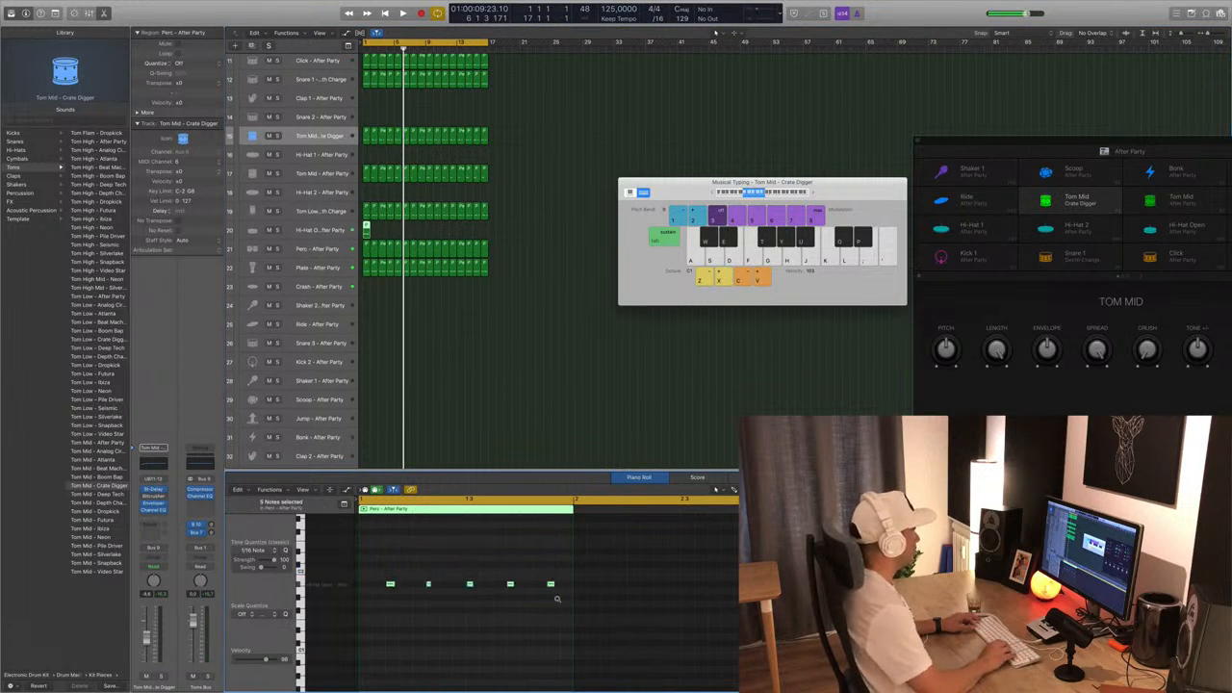
{"action": "key", "text": "alt+shift+Down"}
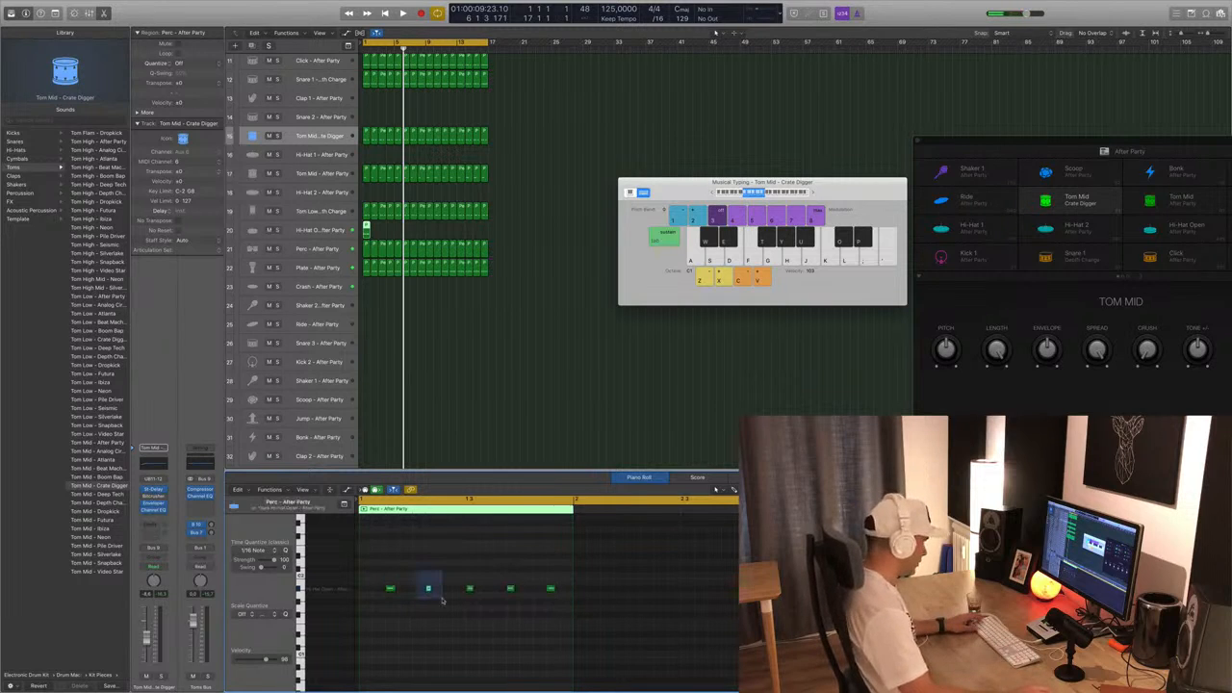
Shift the copied region's second note a sixteenth later and its third an eighth later, delete the fourth note and play the beat.
{"action": "left_click_drag", "start_coordinate": [443, 601], "coordinate": [443, 600]}
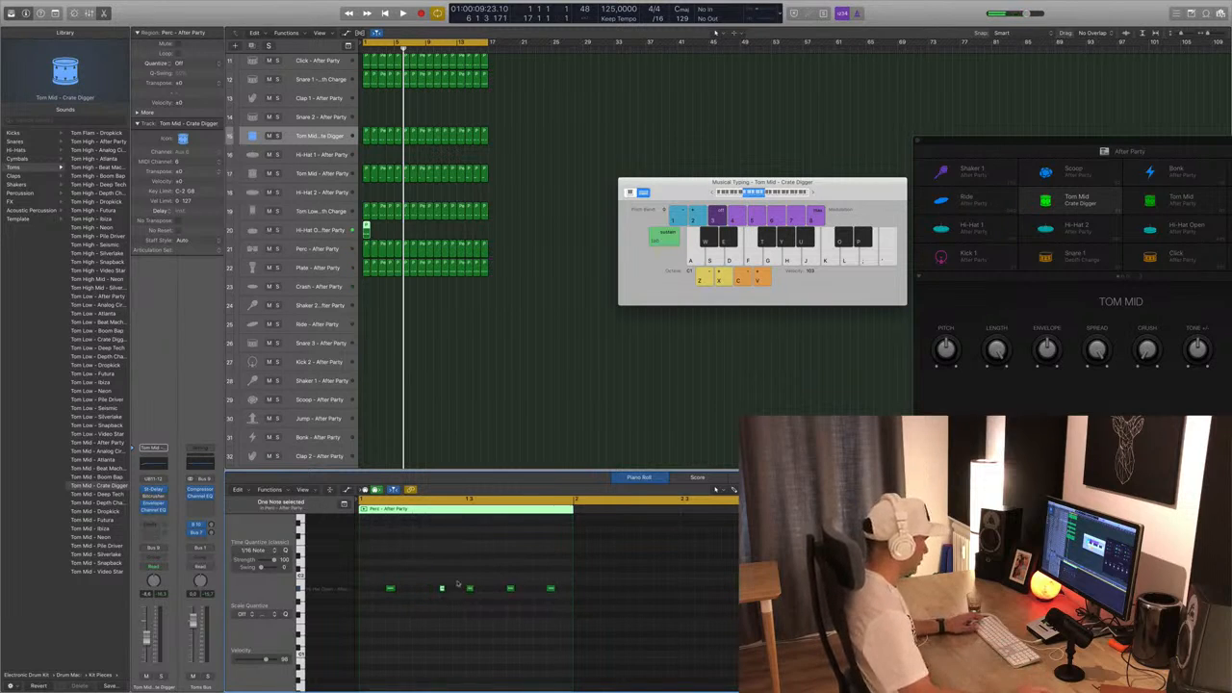
{"action": "left_click", "coordinate": [469, 587]}
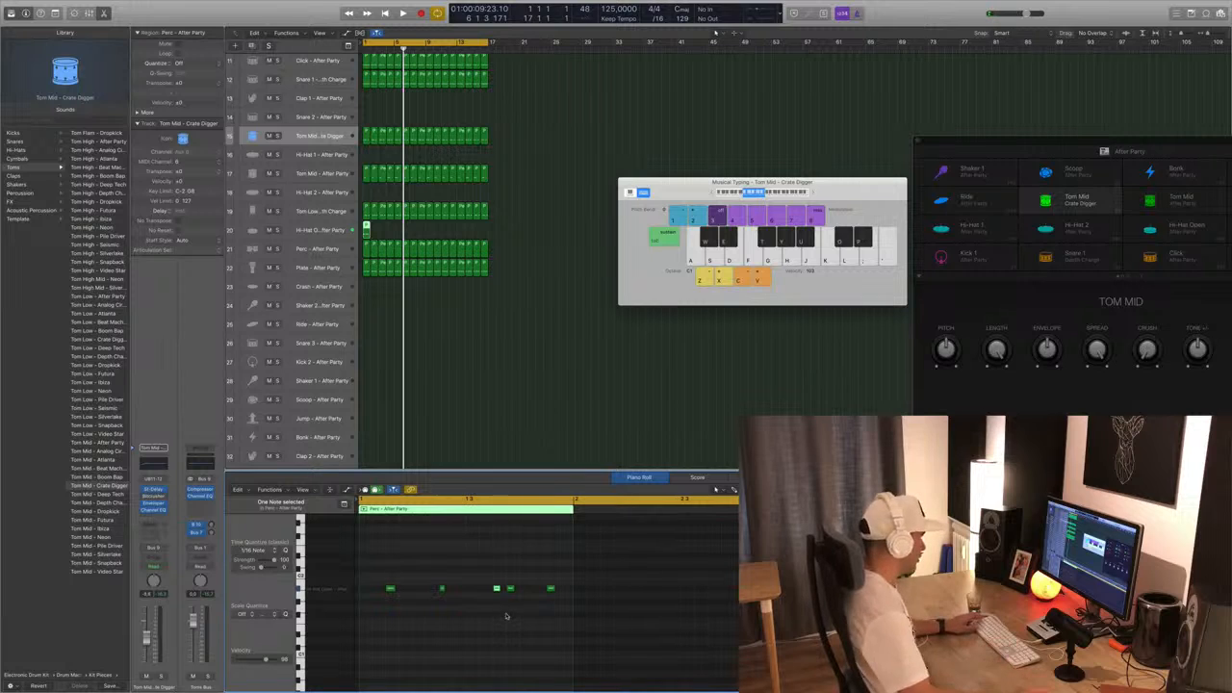
{"action": "left_click_drag", "start_coordinate": [524, 613], "coordinate": [525, 613]}
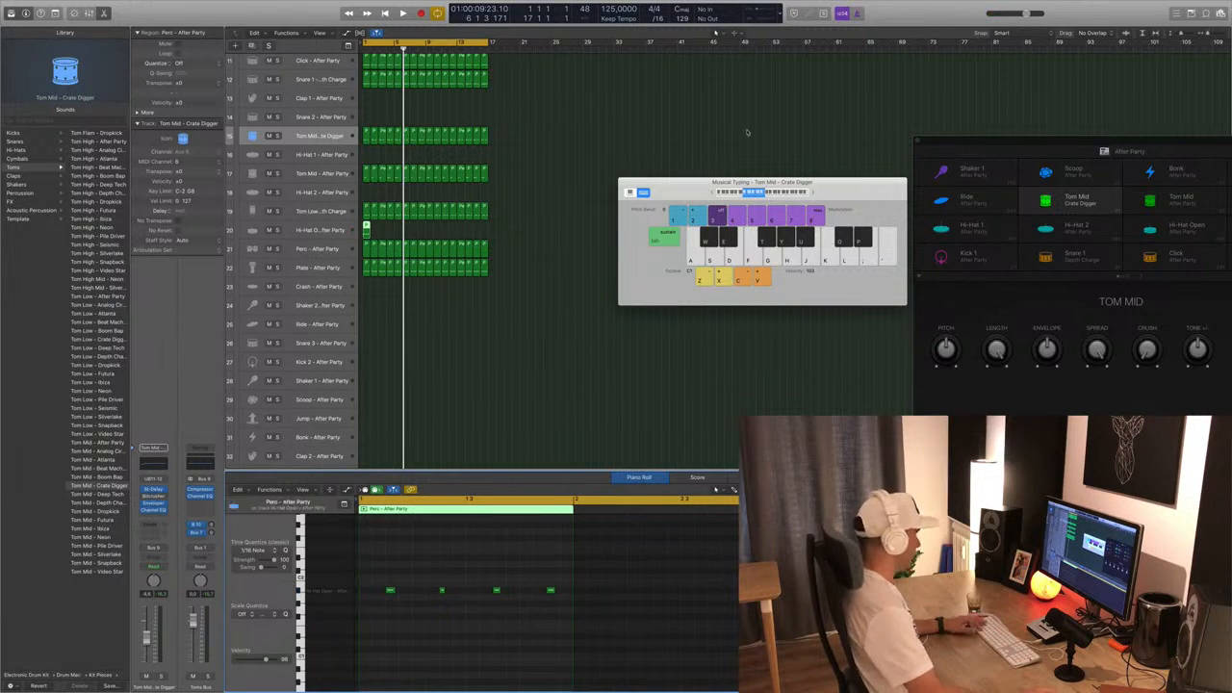
{"action": "key", "text": "space"}
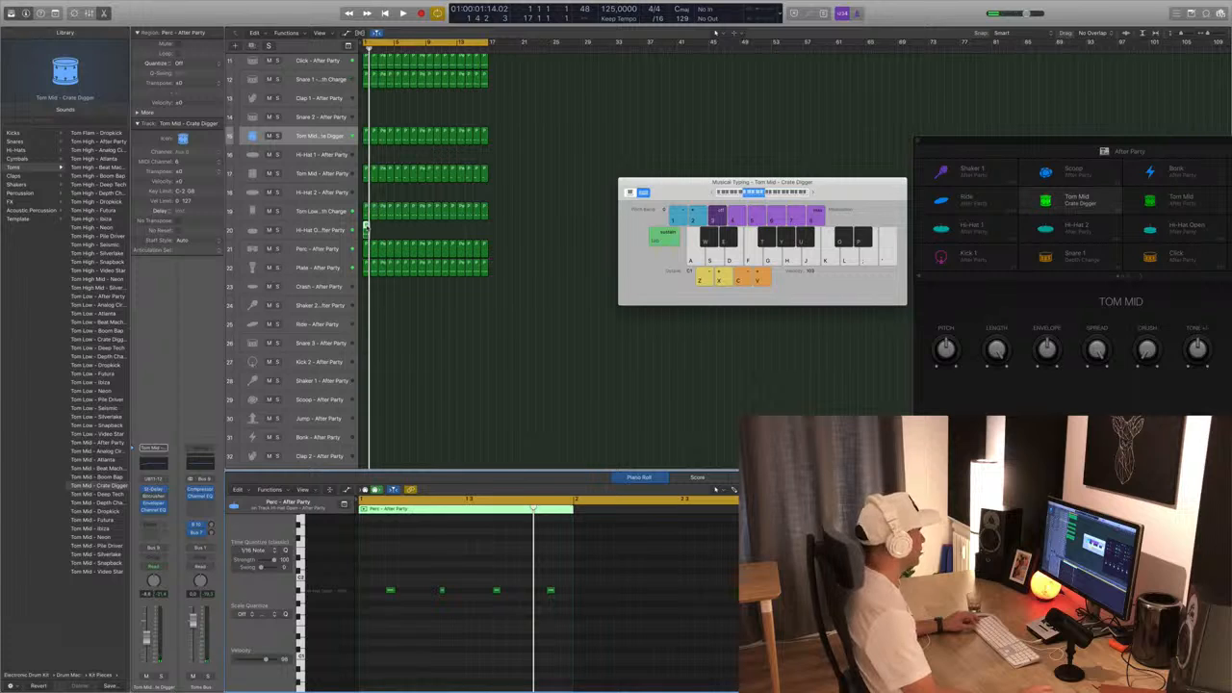
Repeat the Hi-Hat Open region up to bar 17 and play the beat with that track selected.
{"action": "left_click_drag", "start_coordinate": [365, 227], "coordinate": [484, 235]}
{"action": "key", "text": "space"}
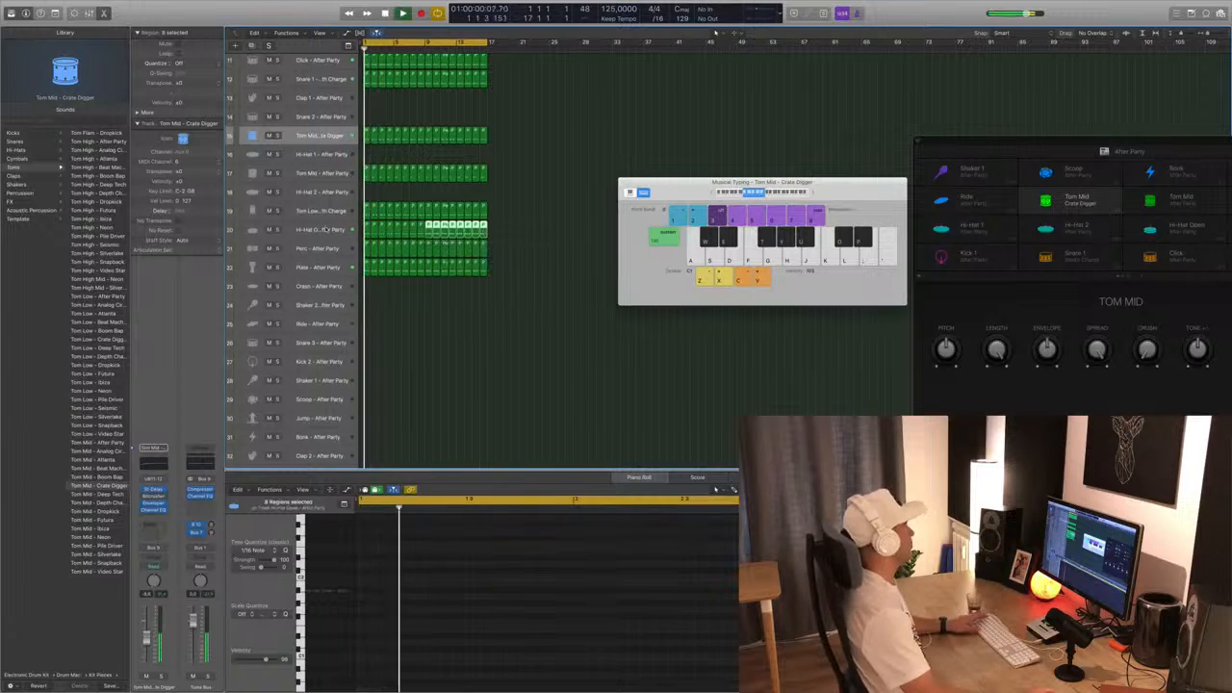
{"action": "left_click", "coordinate": [313, 231]}
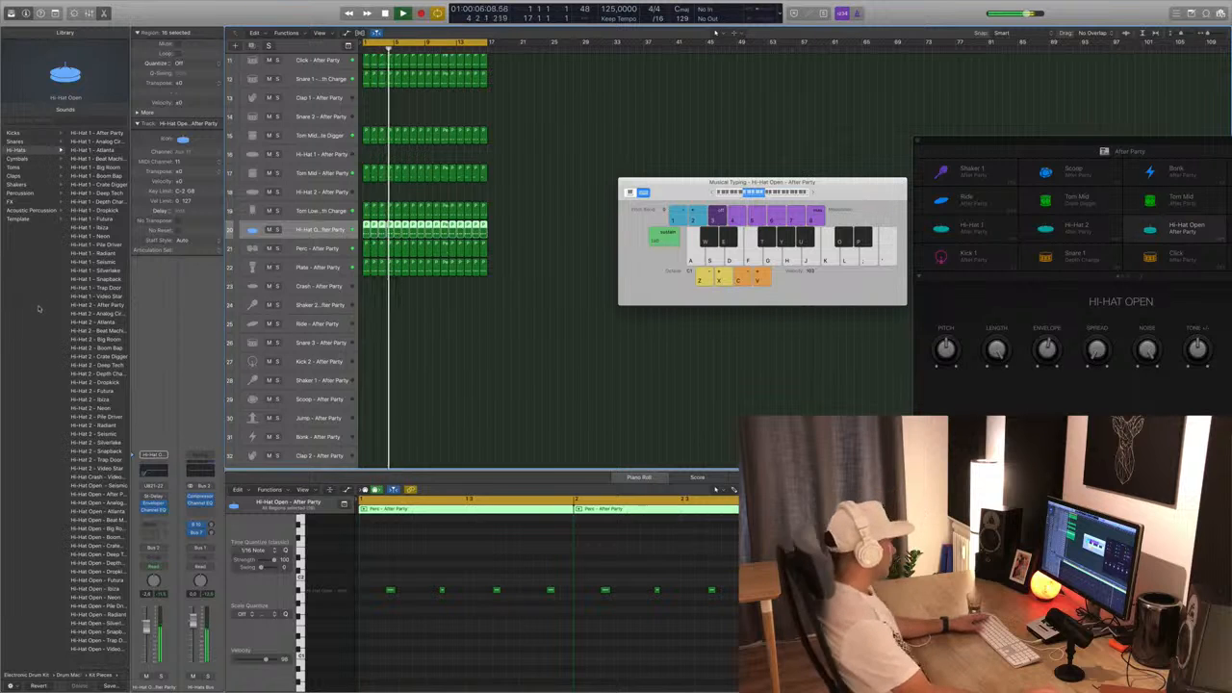
{"action": "key", "text": "space"}
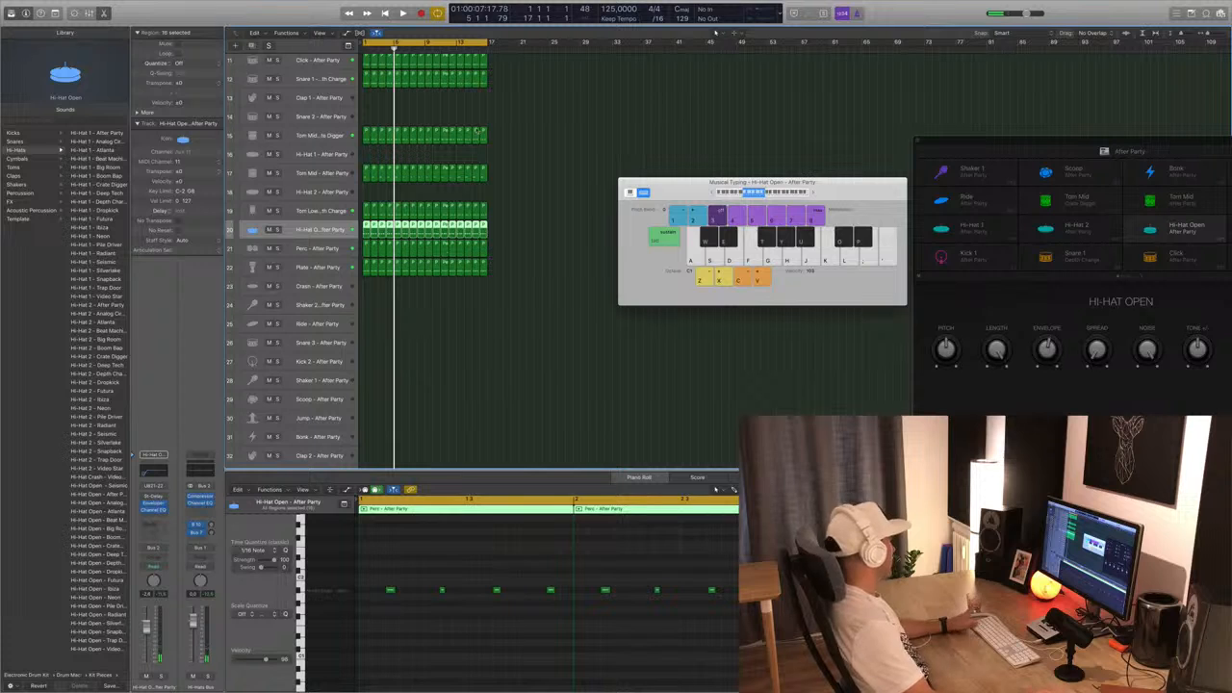
Play briefly from the beginning and change the open hi-hat's sound to Hi-Hat Open - Deep Tech.
{"action": "key", "text": "Return"}
{"action": "key", "text": "space"}
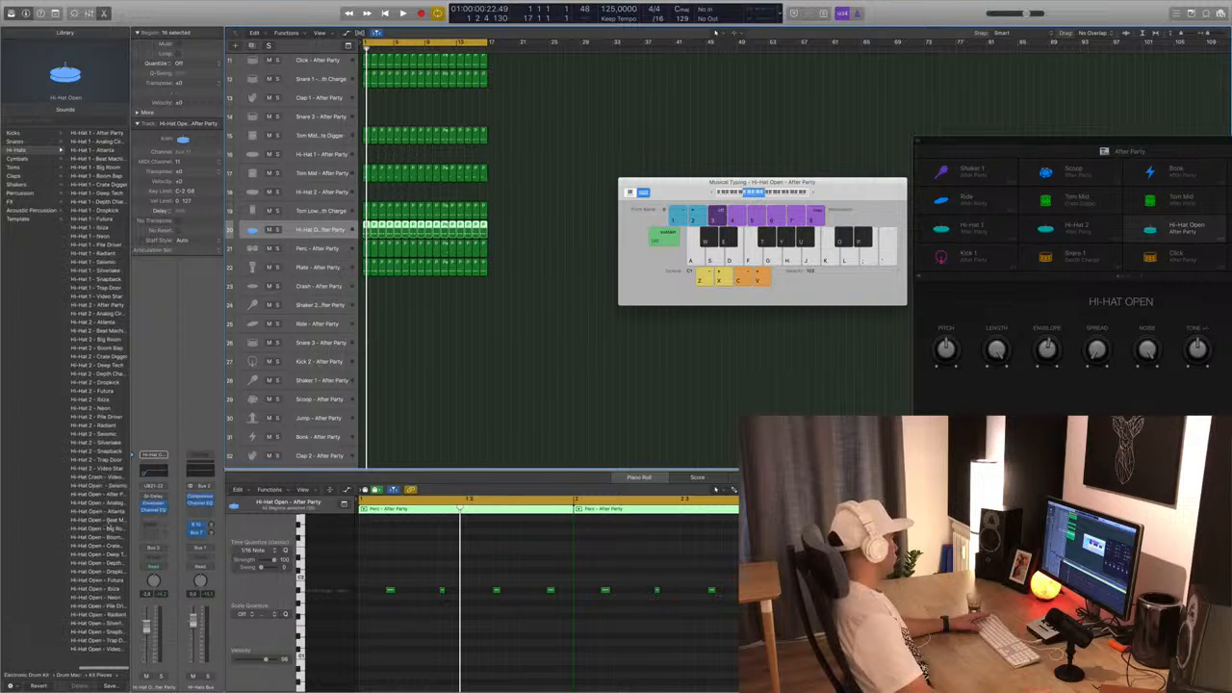
{"action": "left_click", "coordinate": [101, 555]}
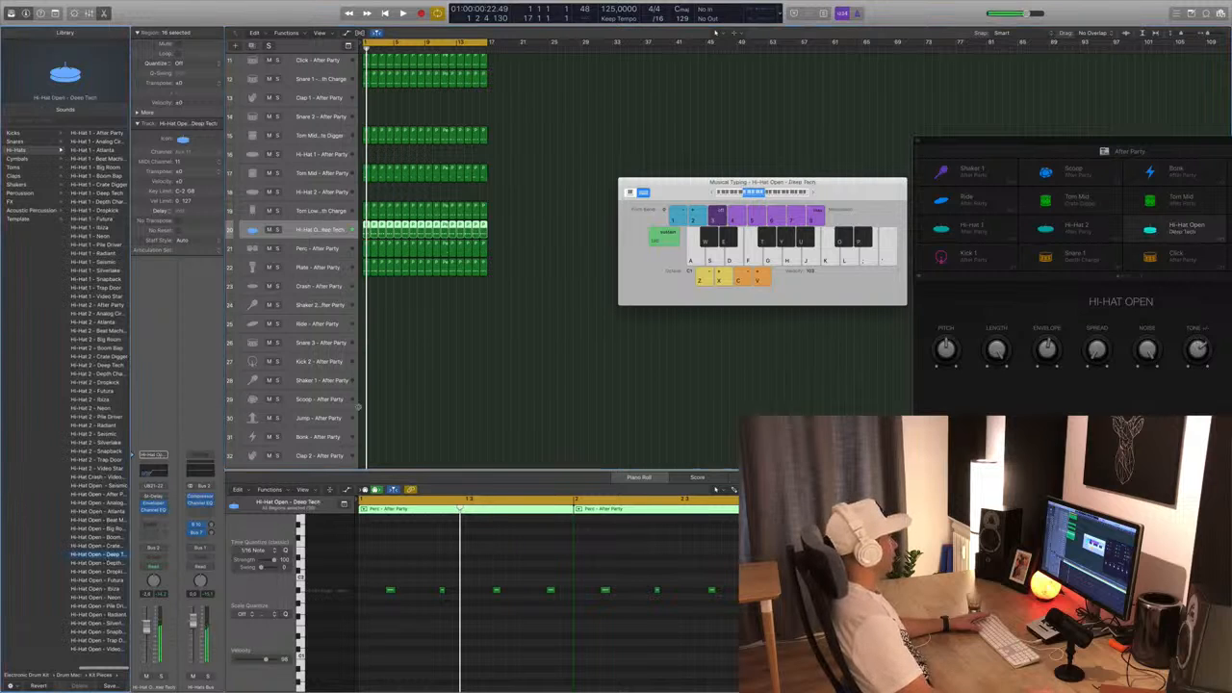
Play the beat and mute and unmute the Tom Low, Tom Mid and Tom Mid - Crate Digger tracks in turn to compare them.
{"action": "key", "text": "space"}
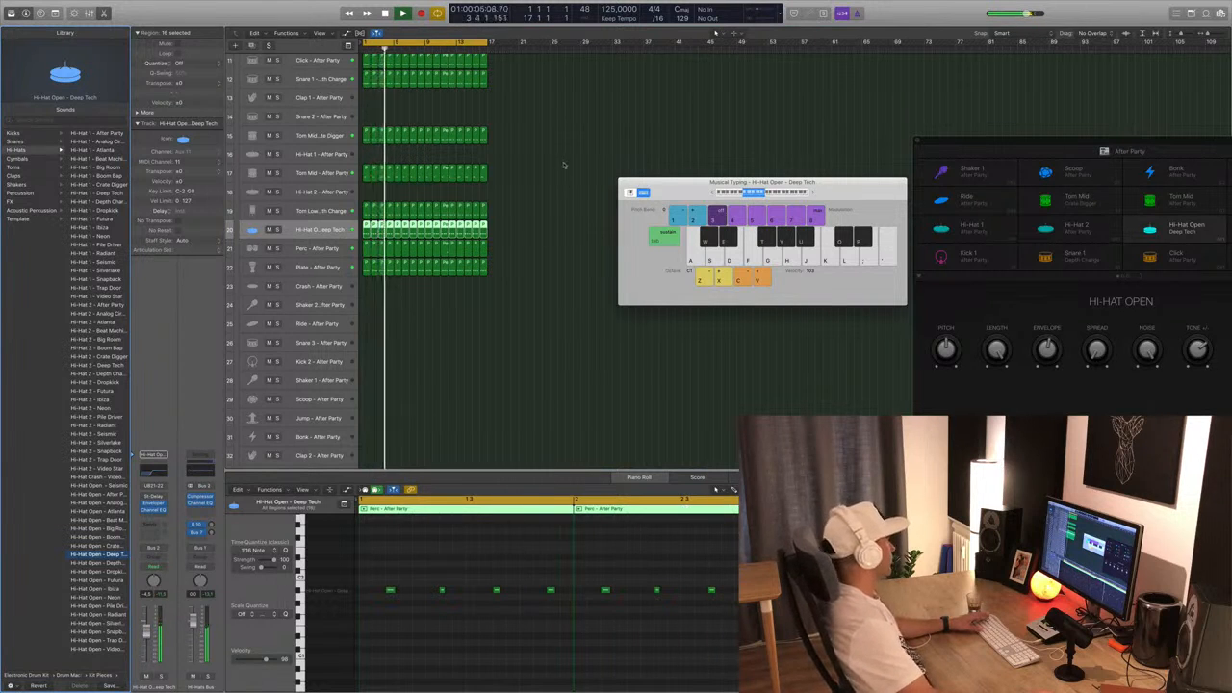
{"action": "left_click", "coordinate": [323, 210]}
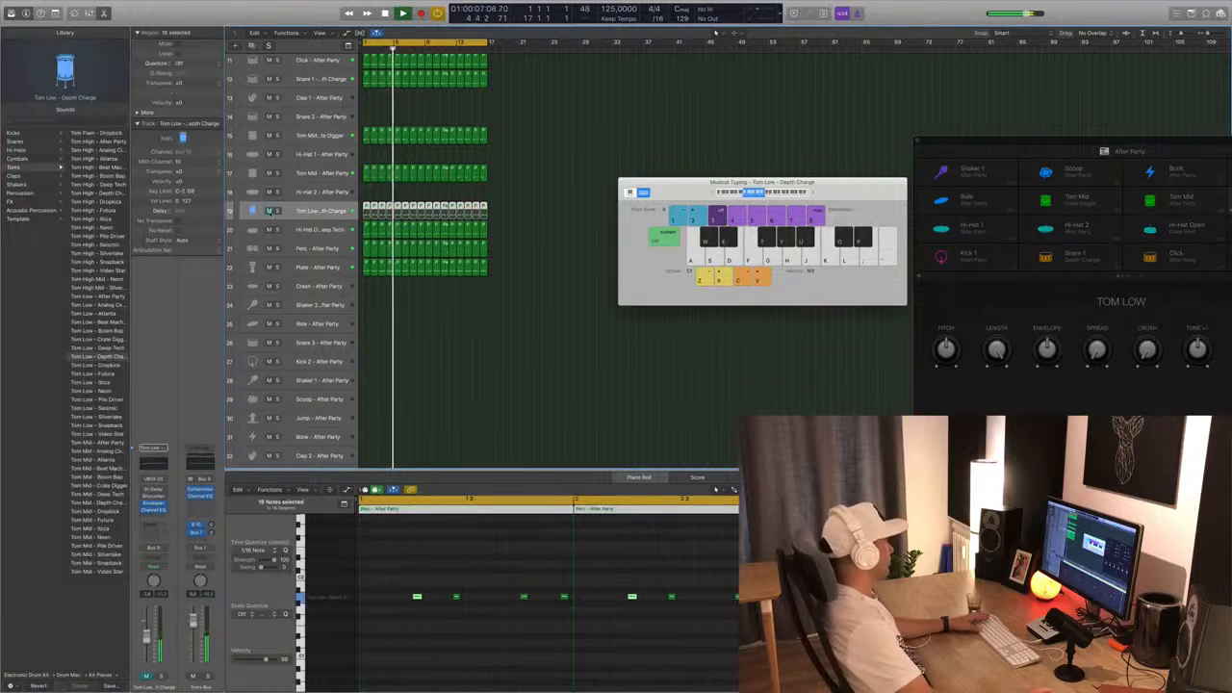
{"action": "left_click", "coordinate": [269, 211]}
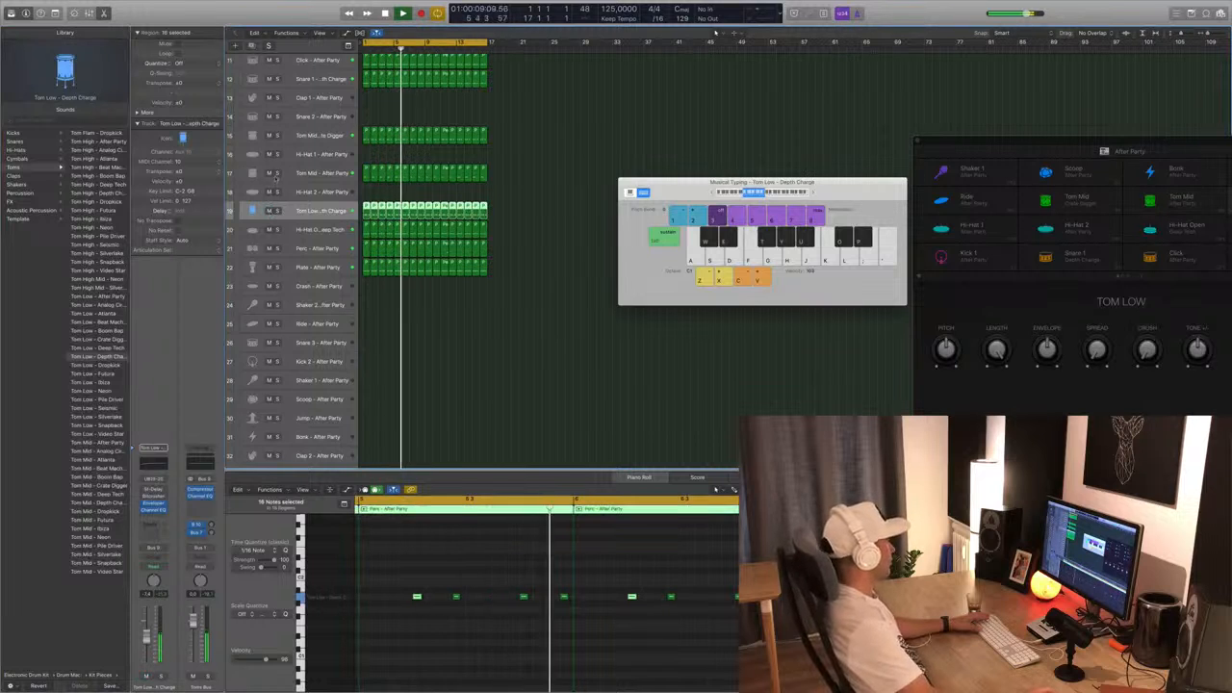
{"action": "left_click", "coordinate": [271, 173]}
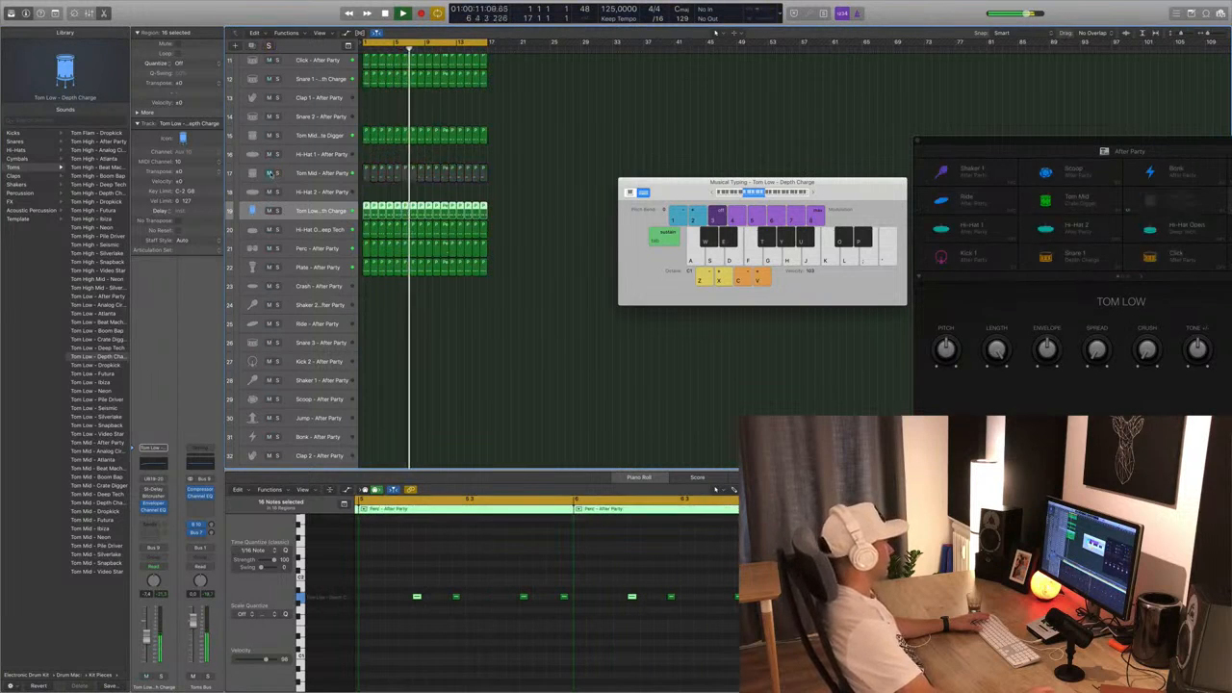
{"action": "left_click", "coordinate": [271, 173]}
{"action": "left_click", "coordinate": [269, 135]}
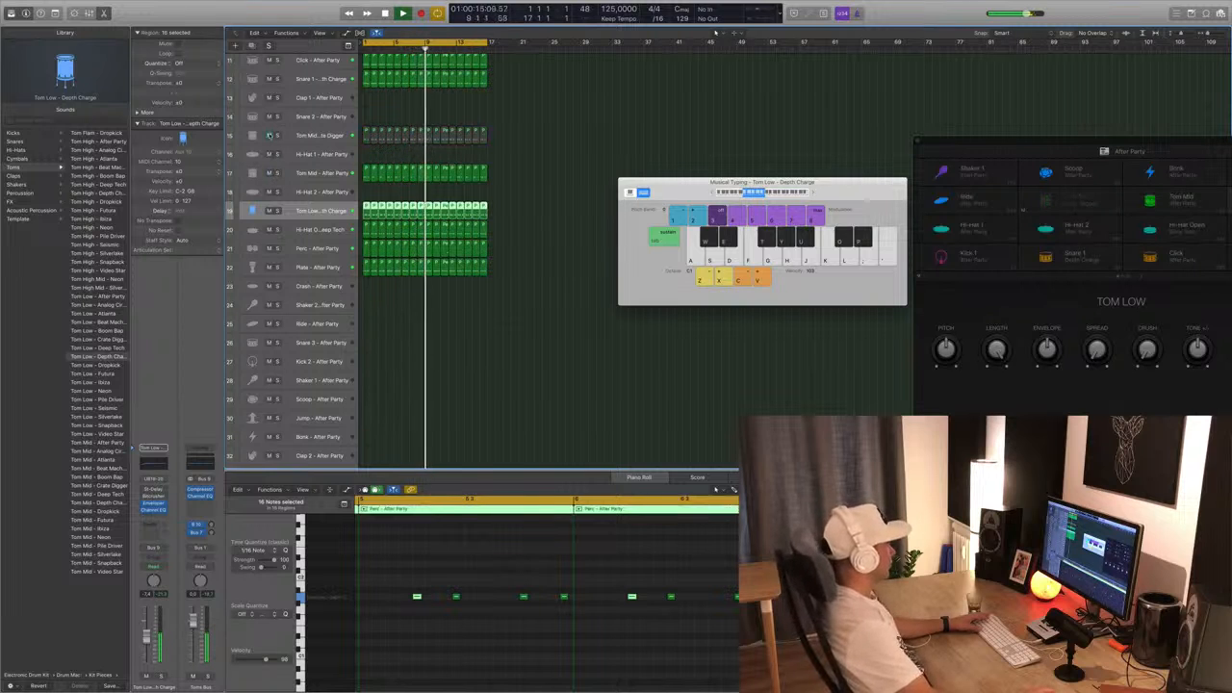
{"action": "scroll", "coordinate": [270, 139], "scroll_direction": "up", "scroll_amount": 2}
{"action": "scroll", "coordinate": [271, 142], "scroll_direction": "up", "scroll_amount": 4}
{"action": "left_click", "coordinate": [269, 253]}
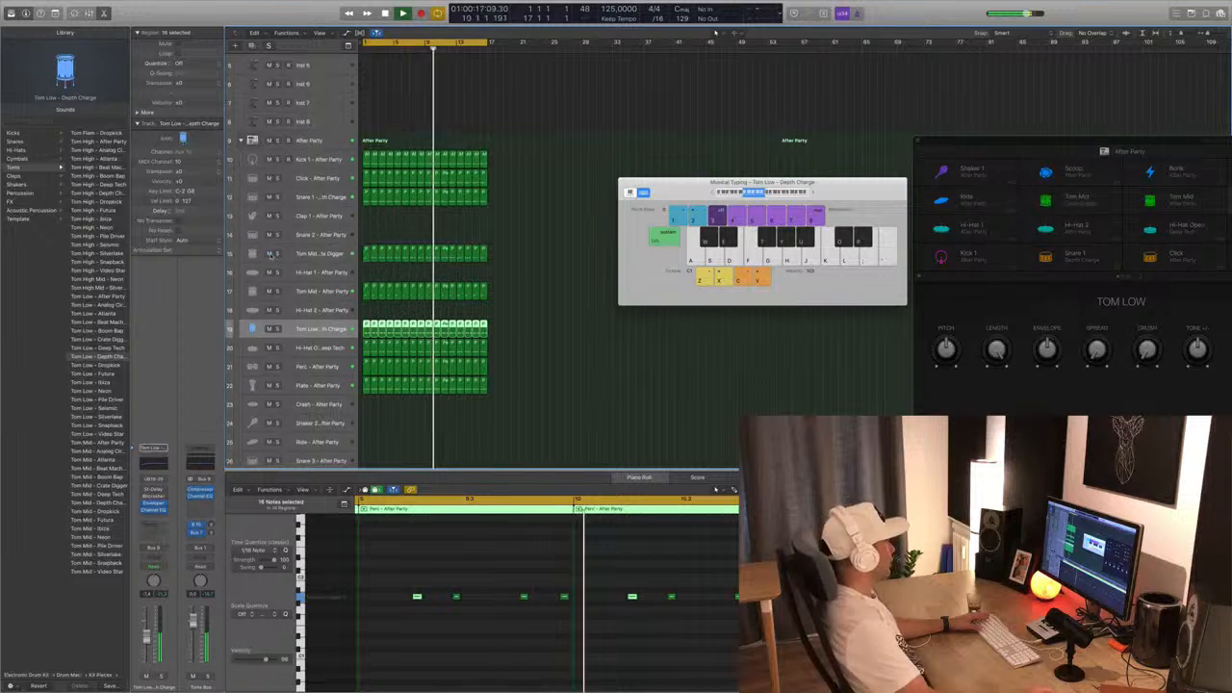
Restart playback from the beginning with the Tom Mid - Crate Digger track selected and reposition the Musical Typing window.
{"action": "key", "text": "Return"}
{"action": "left_click", "coordinate": [298, 254]}
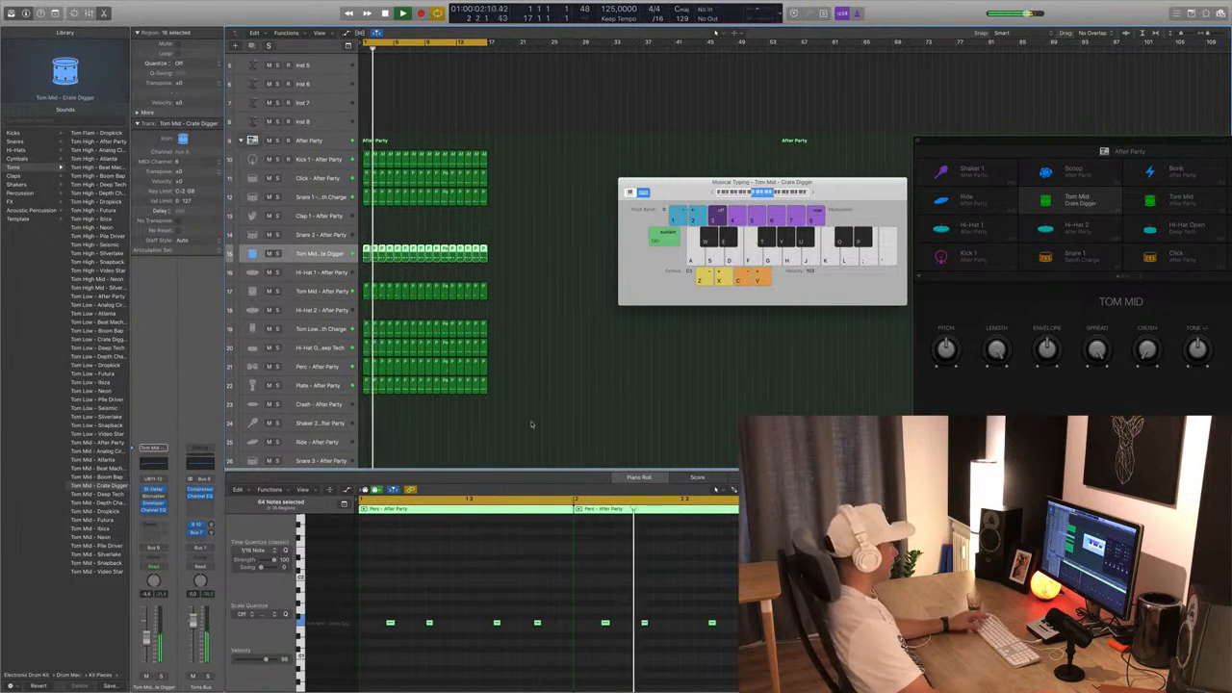
{"action": "left_click_drag", "start_coordinate": [674, 182], "coordinate": [638, 190]}
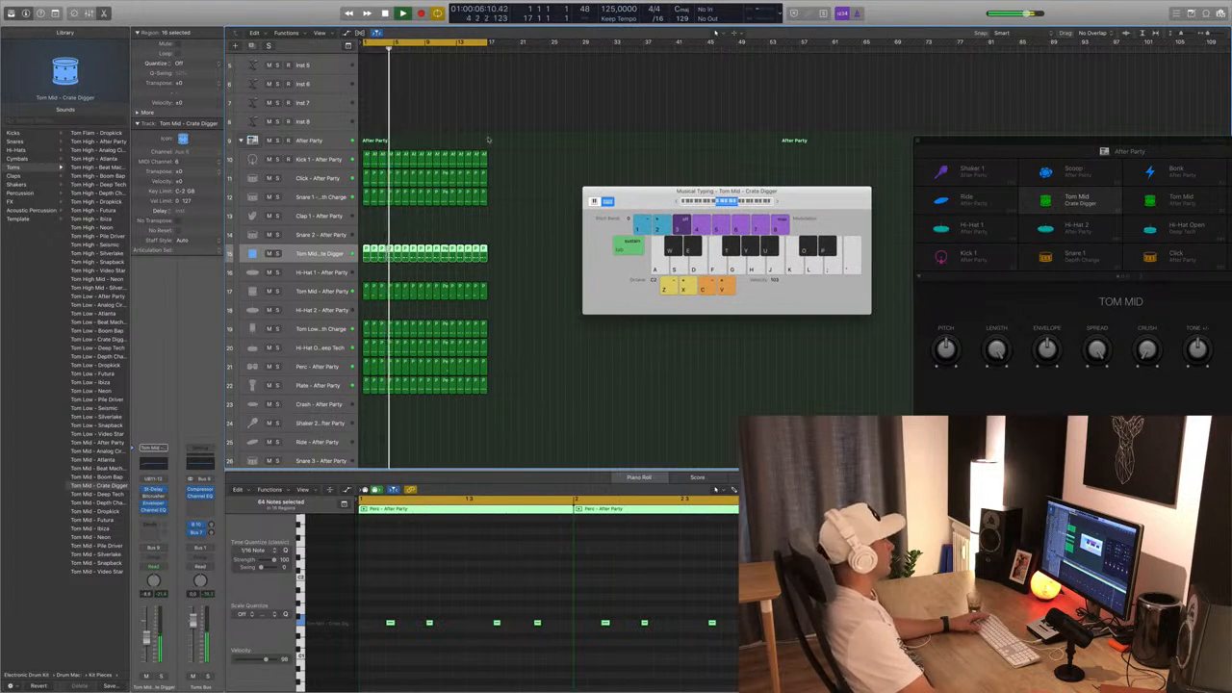
Adjust the first band of the Multipressor on the After Party drum kit track while the beat plays, and close the plug-in.
{"action": "left_click", "coordinate": [327, 145]}
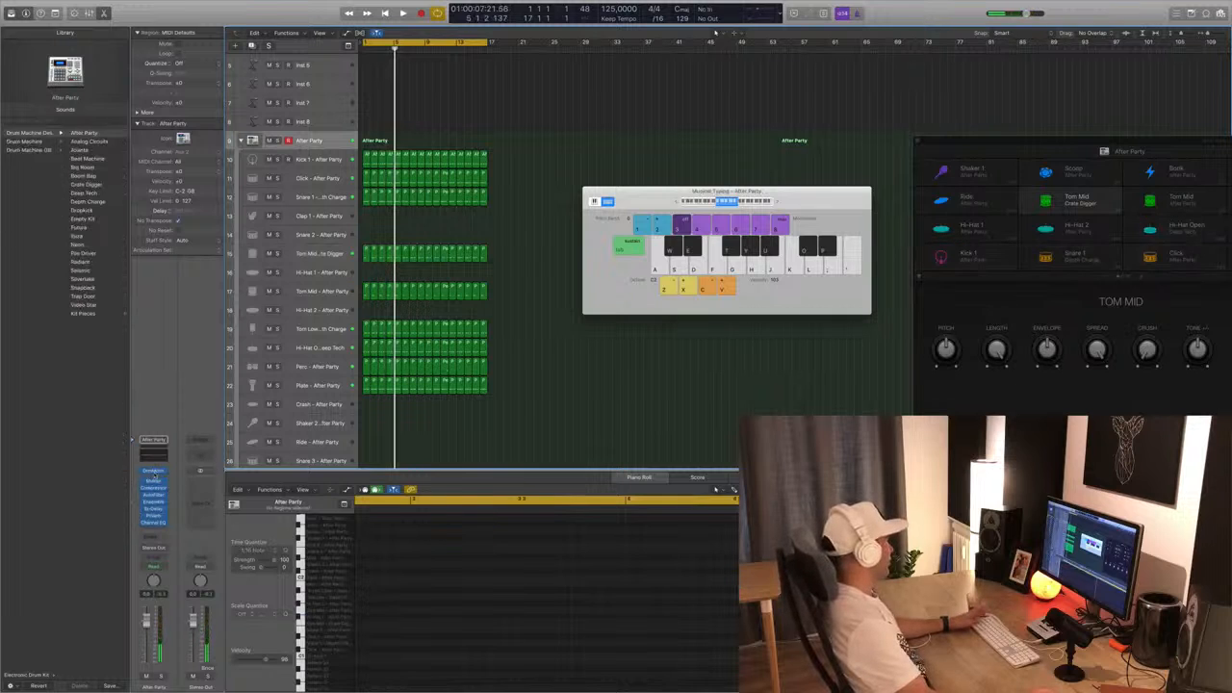
{"action": "left_click", "coordinate": [154, 472]}
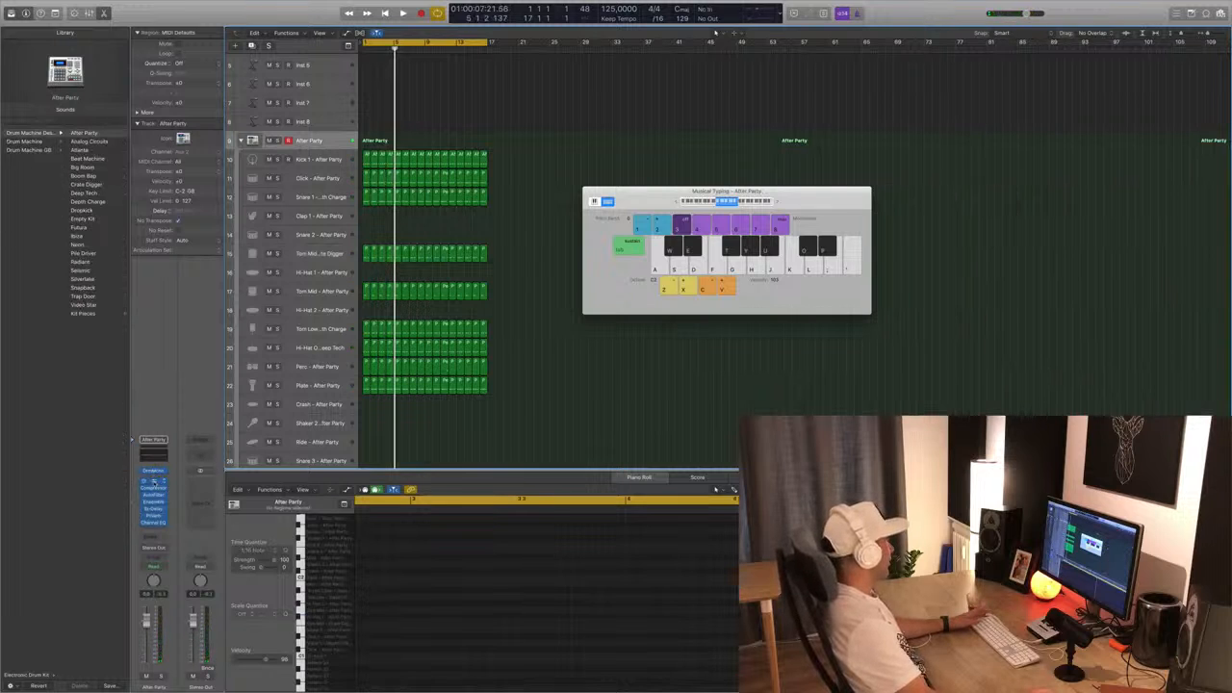
{"action": "left_click", "coordinate": [154, 483]}
{"action": "key", "text": "space"}
{"action": "left_click_drag", "start_coordinate": [214, 26], "coordinate": [571, 175]}
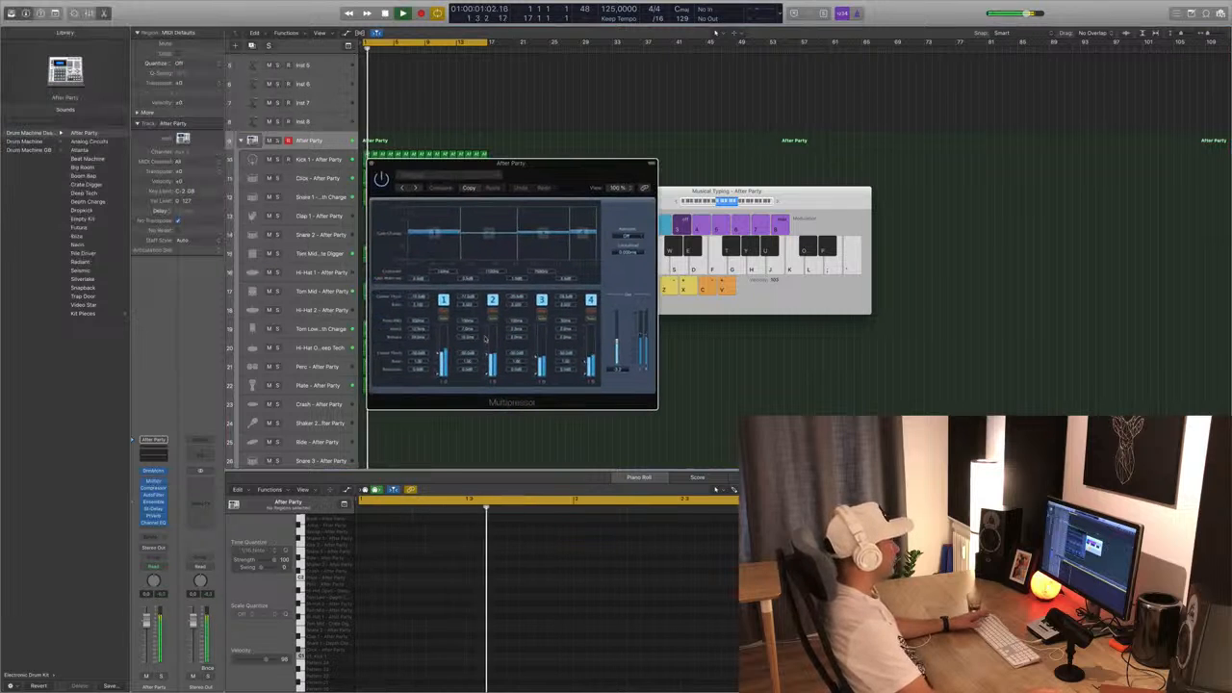
{"action": "left_click_drag", "start_coordinate": [438, 353], "coordinate": [438, 357]}
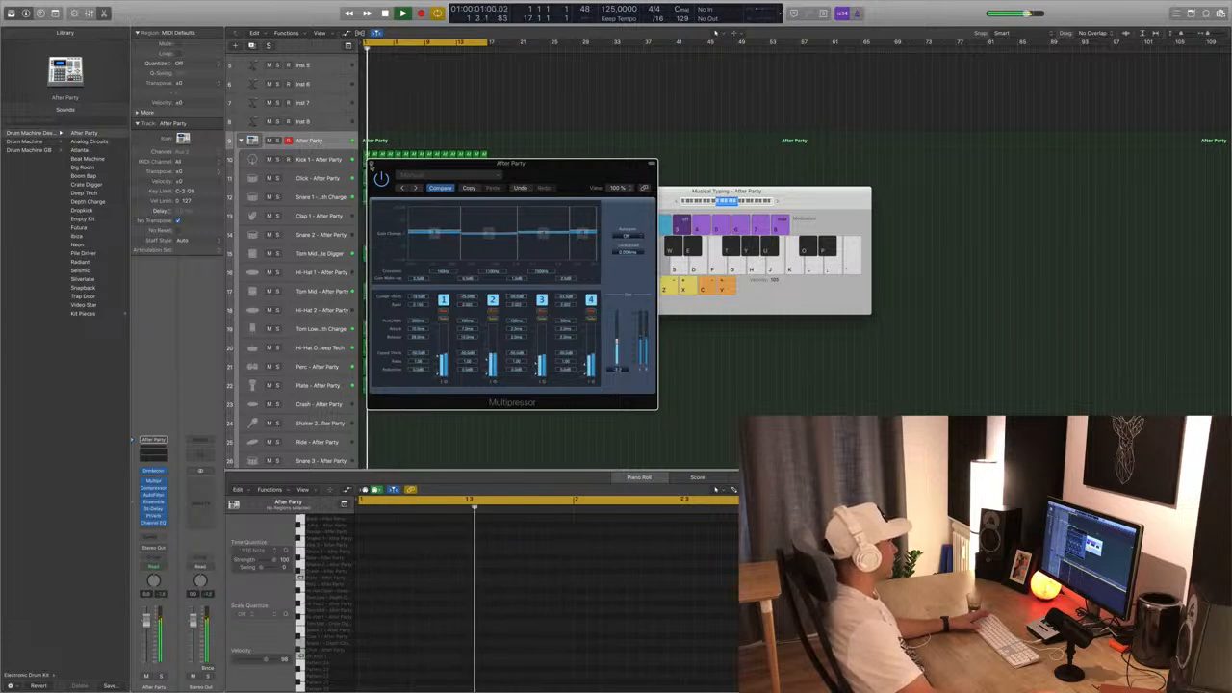
{"action": "key", "text": "super+w"}
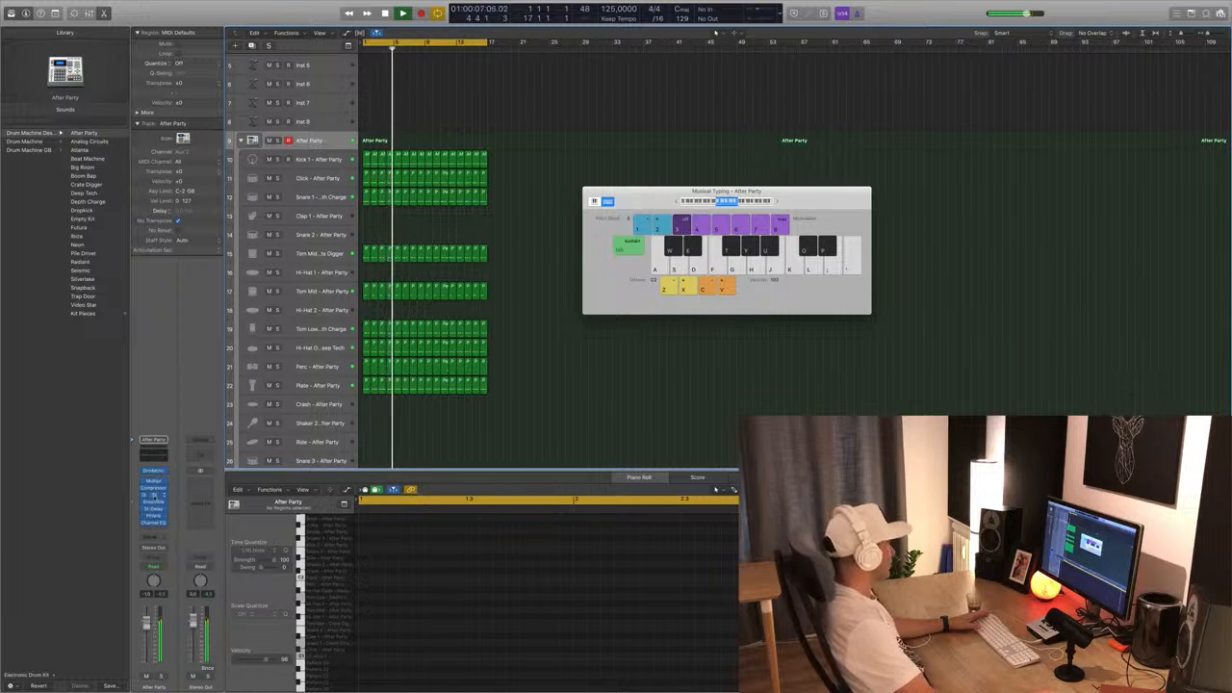
Audition the After Party track's AutoFilter presets from Always Rising Filter to Crunch Modulator against the beat, and close the plug-in.
{"action": "left_click", "coordinate": [154, 496]}
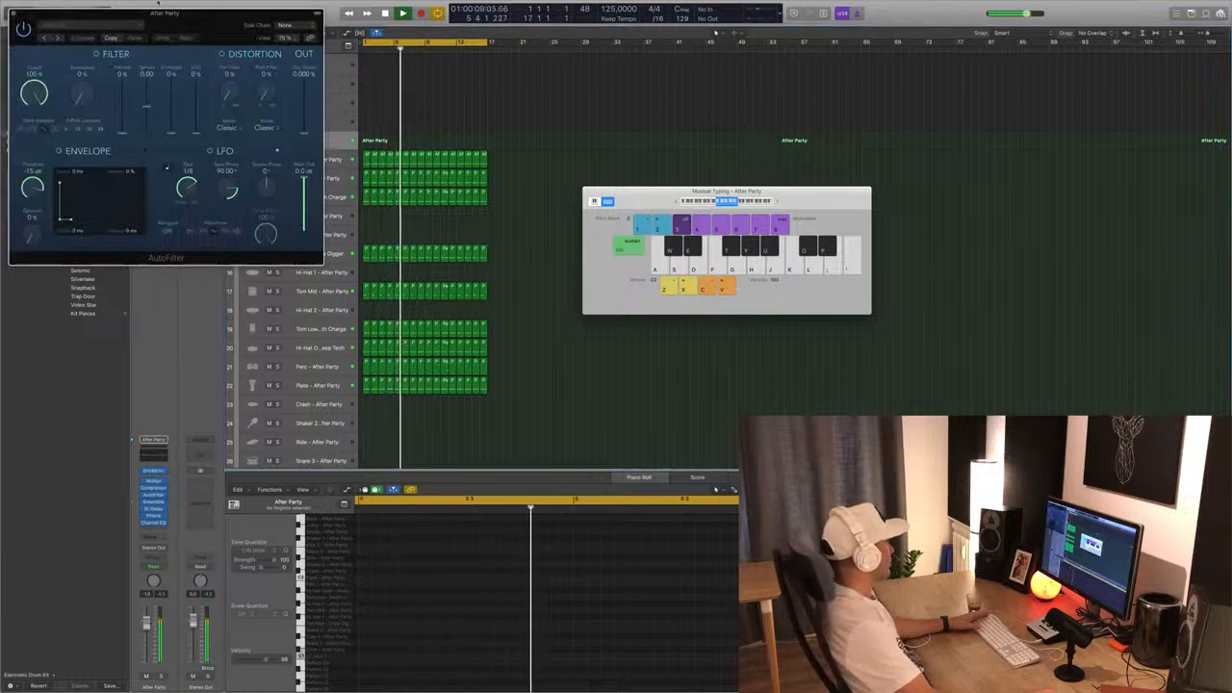
{"action": "left_click", "coordinate": [57, 38]}
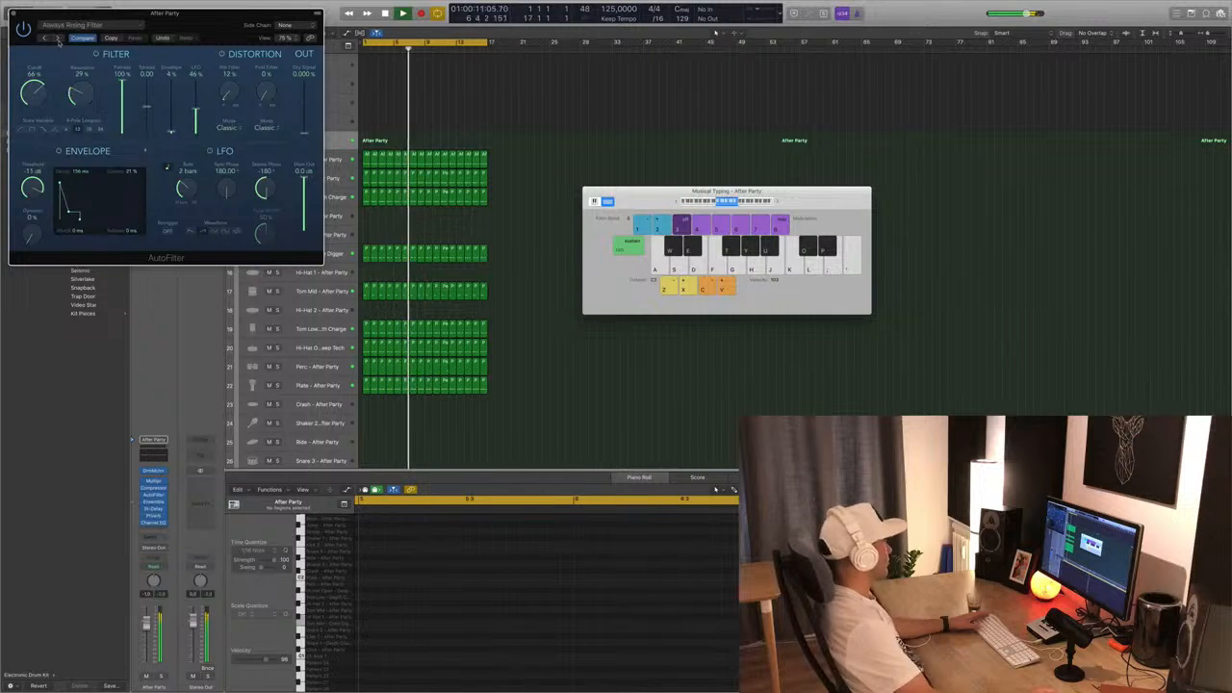
{"action": "left_click_drag", "start_coordinate": [172, 23], "coordinate": [561, 148]}
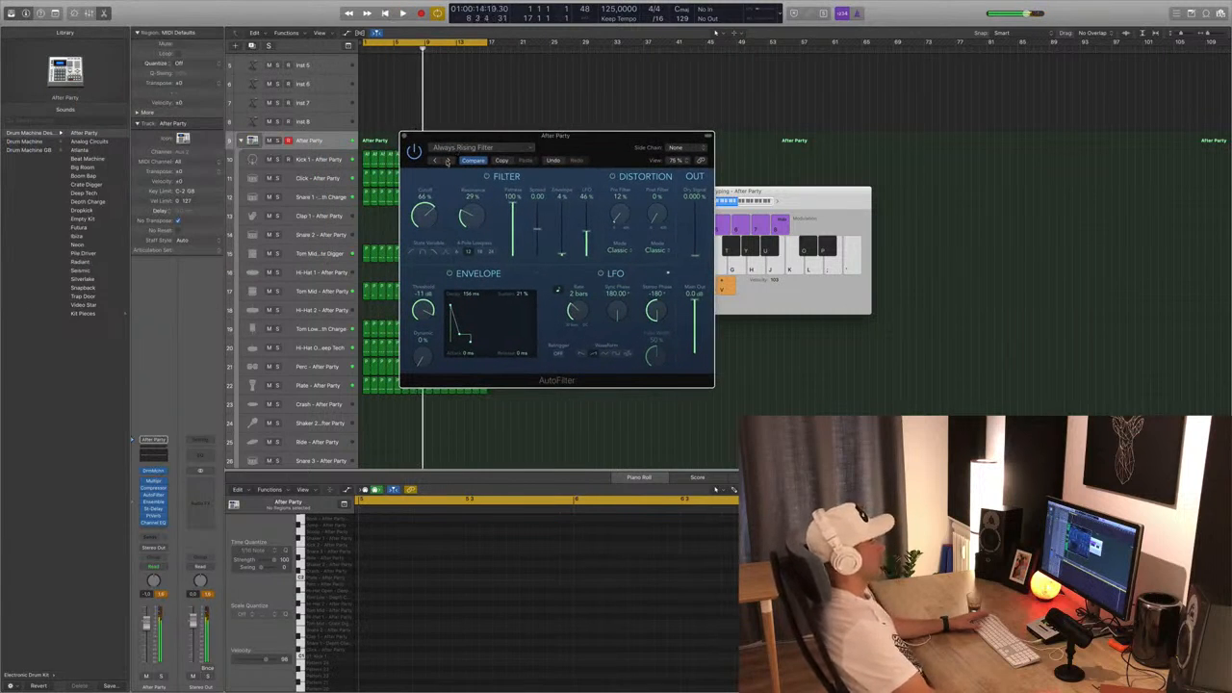
{"action": "left_click", "coordinate": [447, 161]}
{"action": "key", "text": "space"}
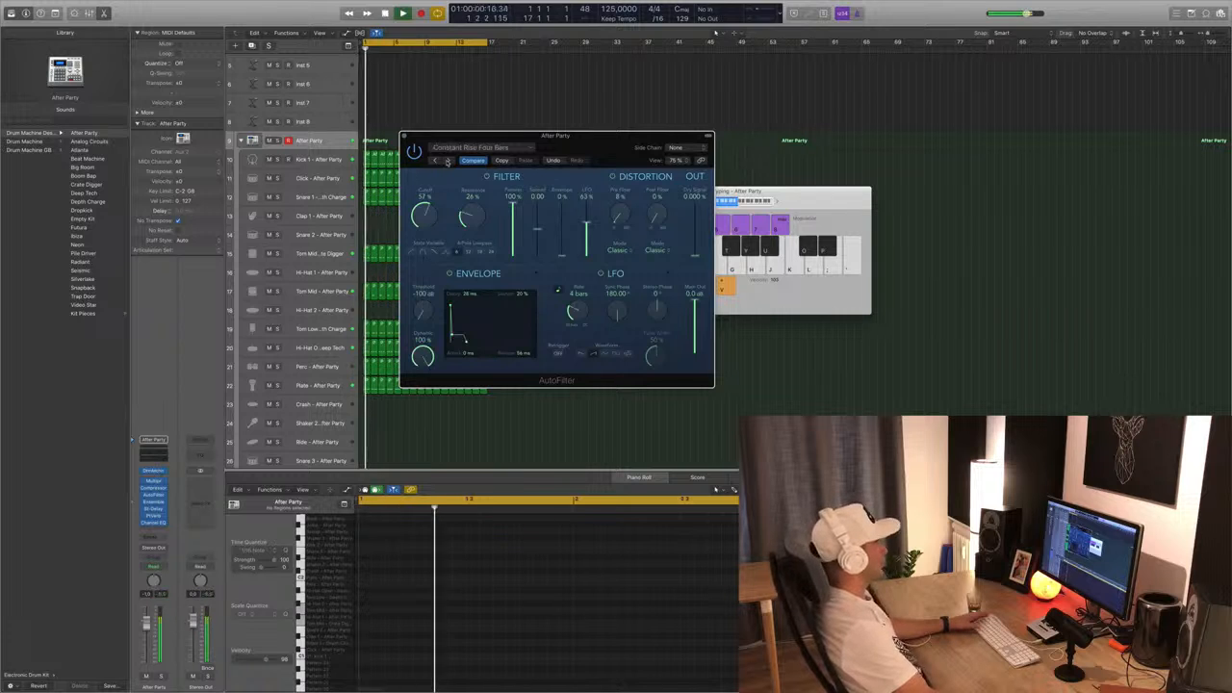
{"action": "left_click", "coordinate": [448, 162]}
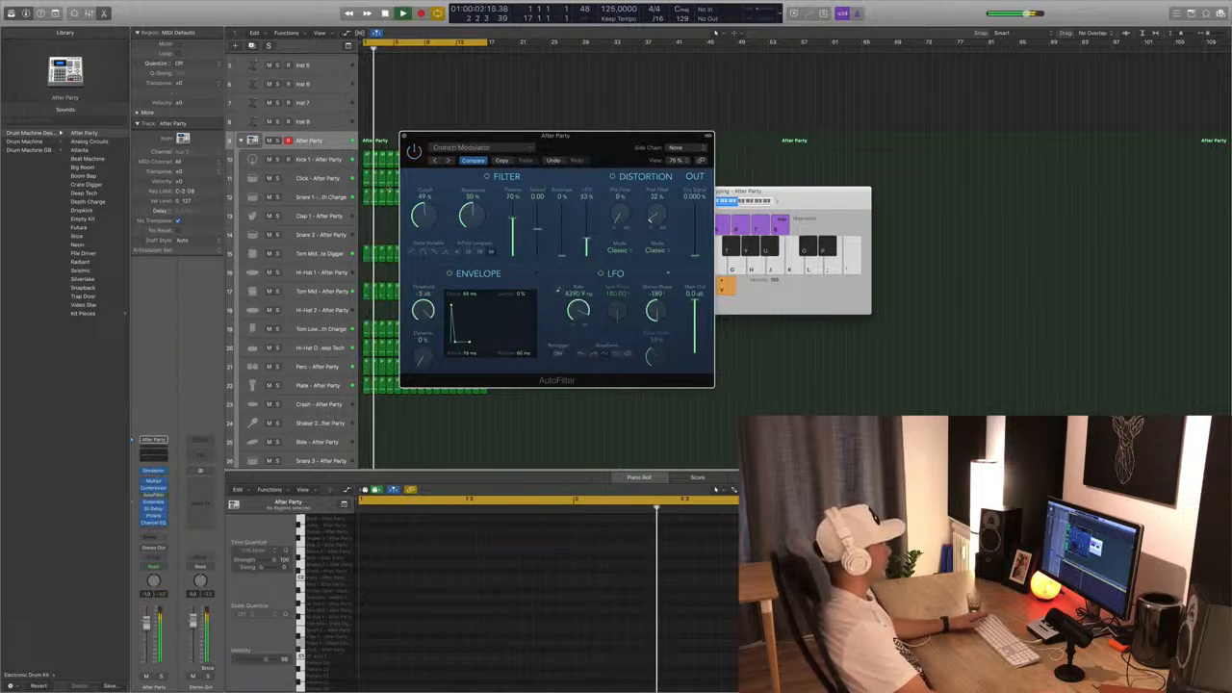
{"action": "key", "text": "space"}
{"action": "left_click", "coordinate": [405, 137]}
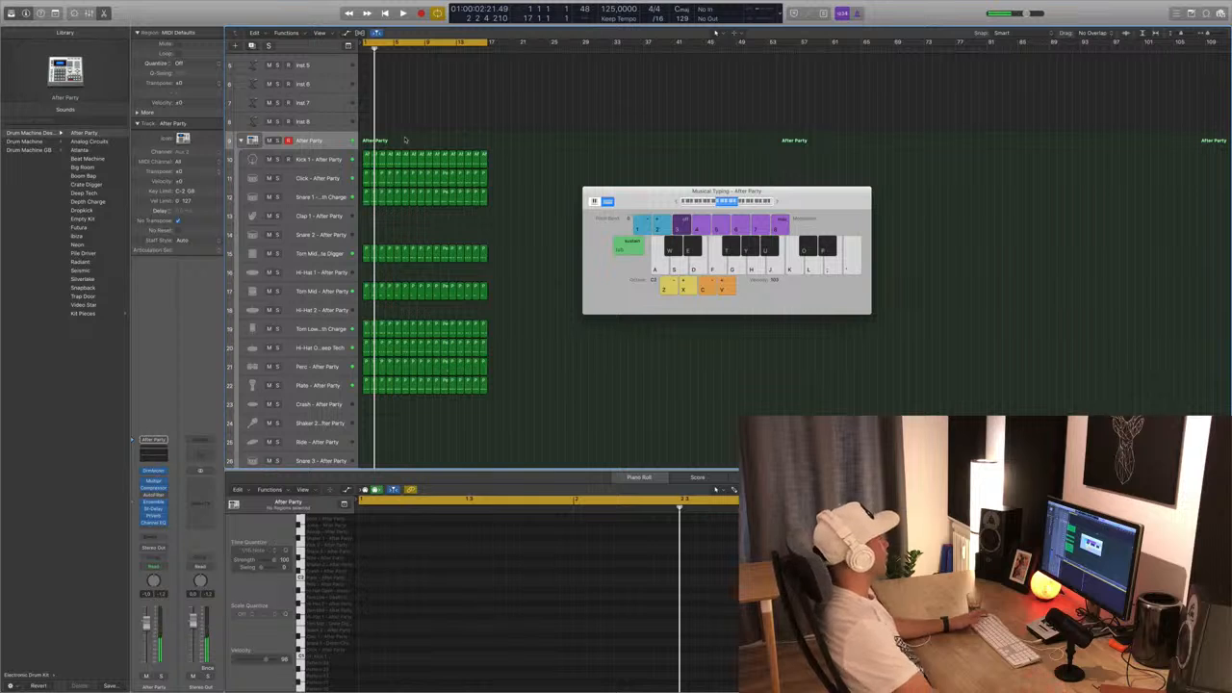
Play the beat briefly, open Alchemy on the Inst 1 track and load the 808 Bass preset from the Bass category.
{"action": "key", "text": "space"}
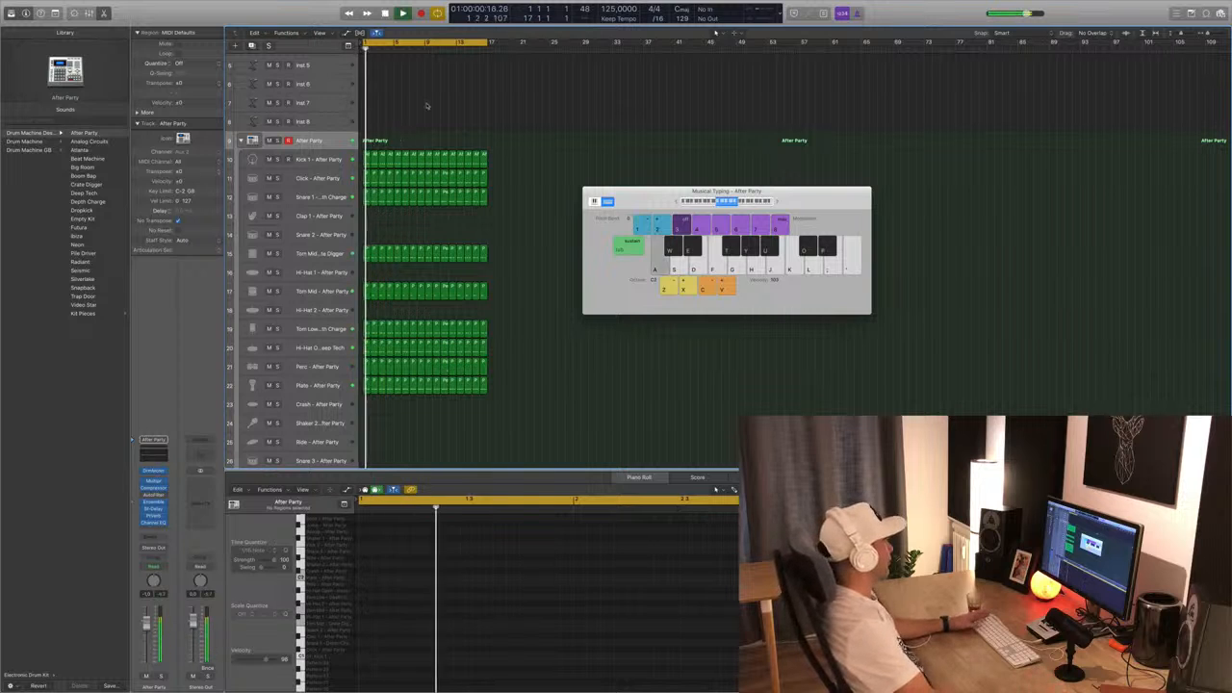
{"action": "scroll", "coordinate": [440, 147], "scroll_direction": "up", "scroll_amount": 3}
{"action": "scroll", "coordinate": [440, 148], "scroll_direction": "up", "scroll_amount": 1}
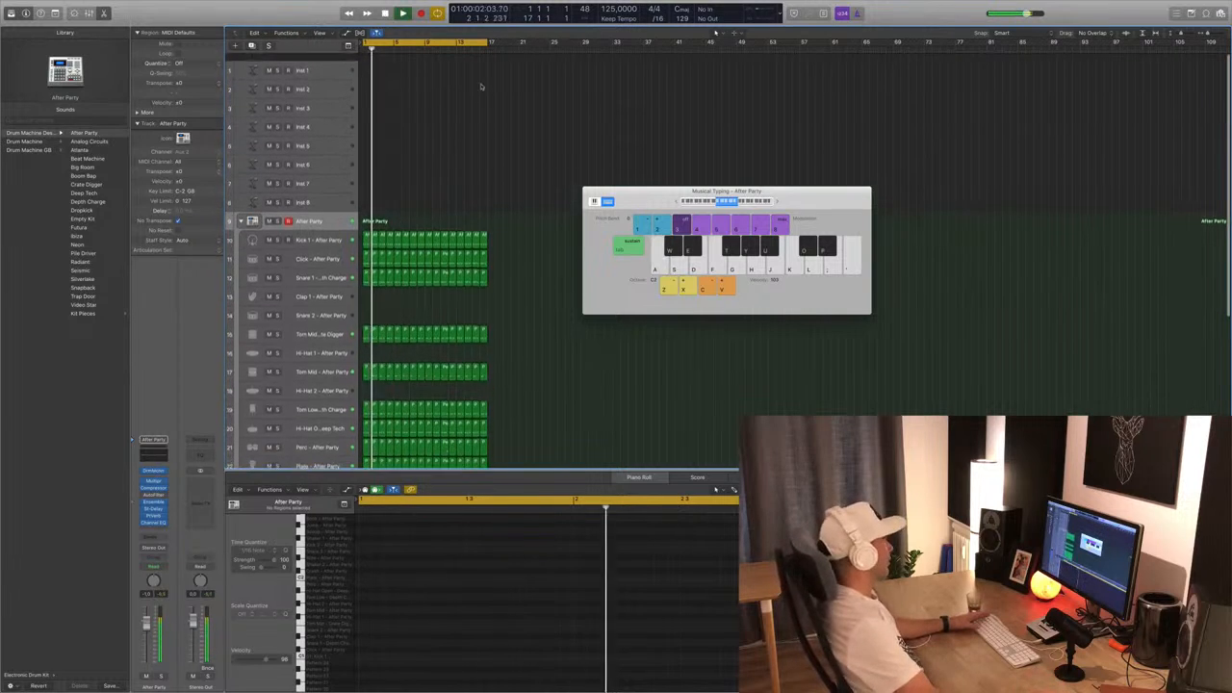
{"action": "left_click", "coordinate": [316, 64]}
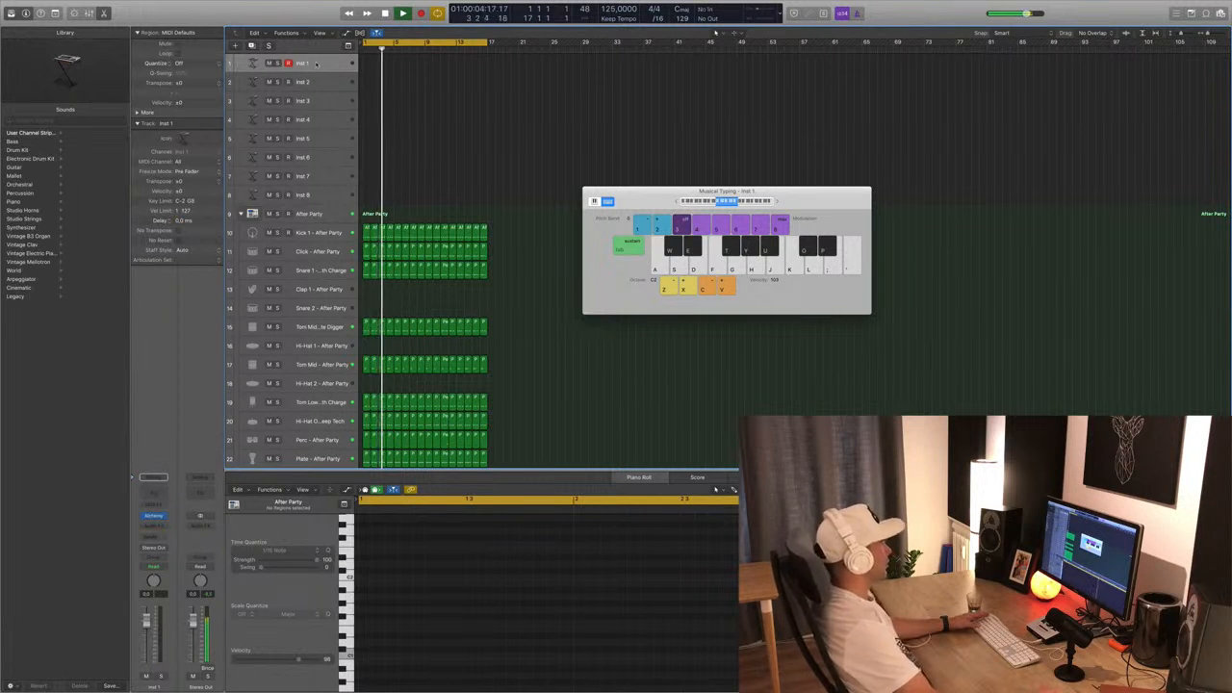
{"action": "key", "text": "space"}
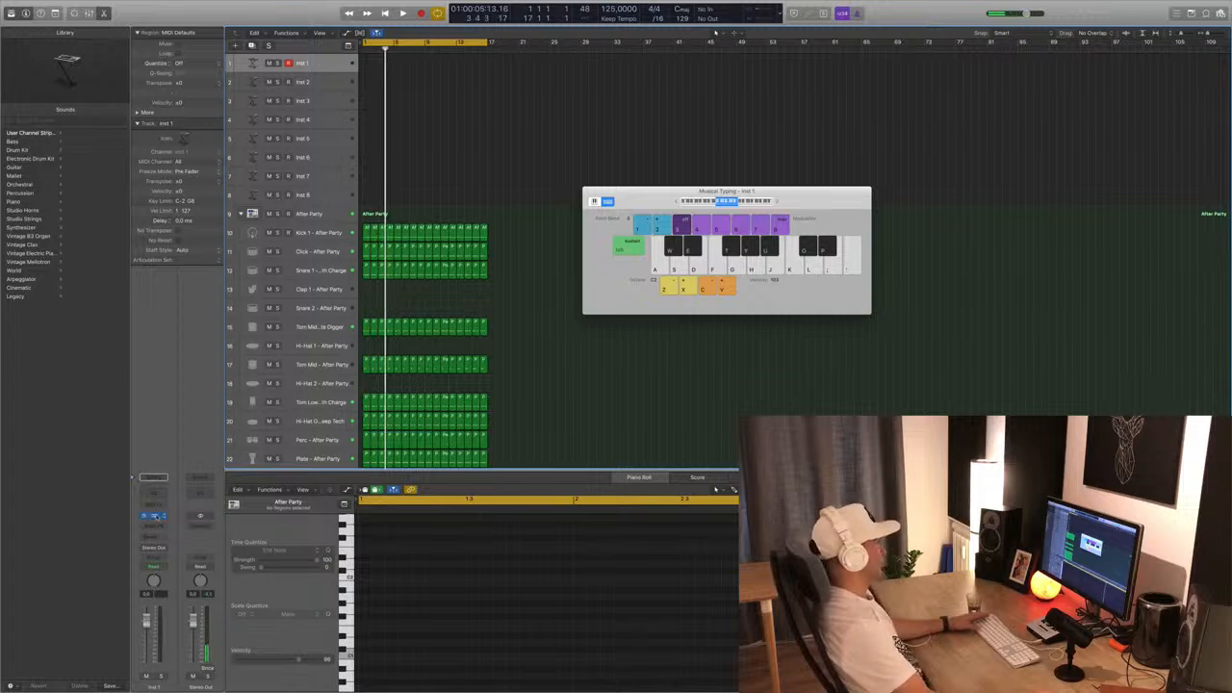
{"action": "left_click", "coordinate": [154, 516]}
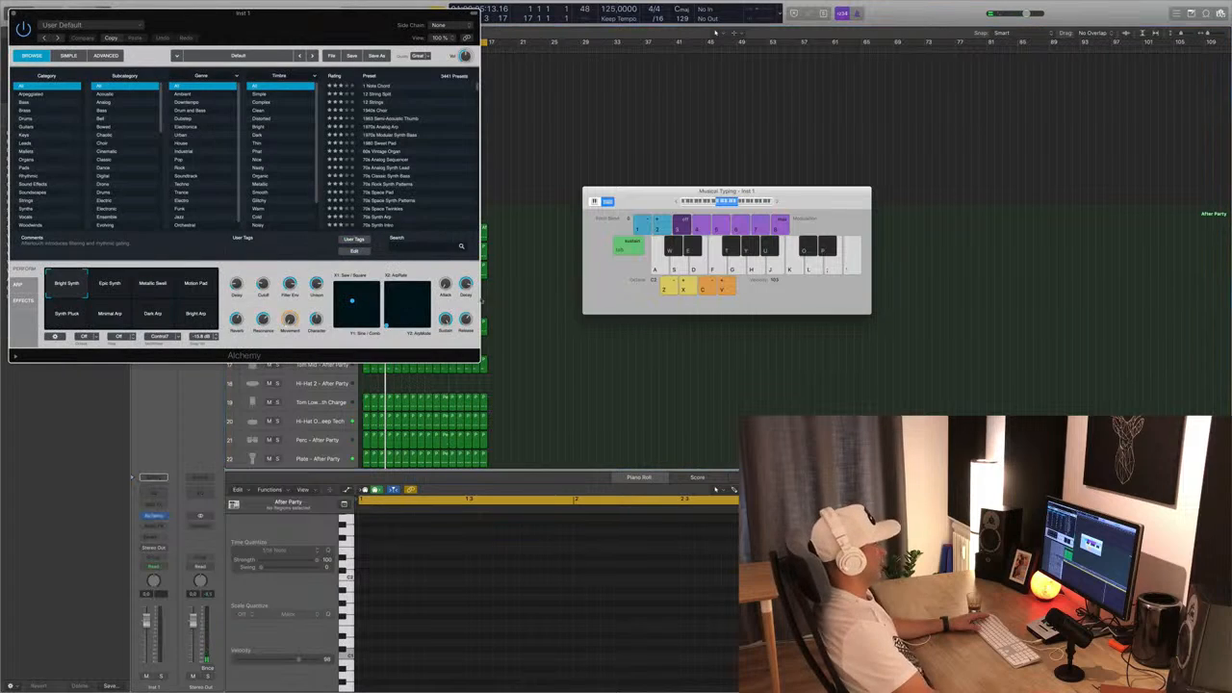
{"action": "left_click", "coordinate": [35, 103]}
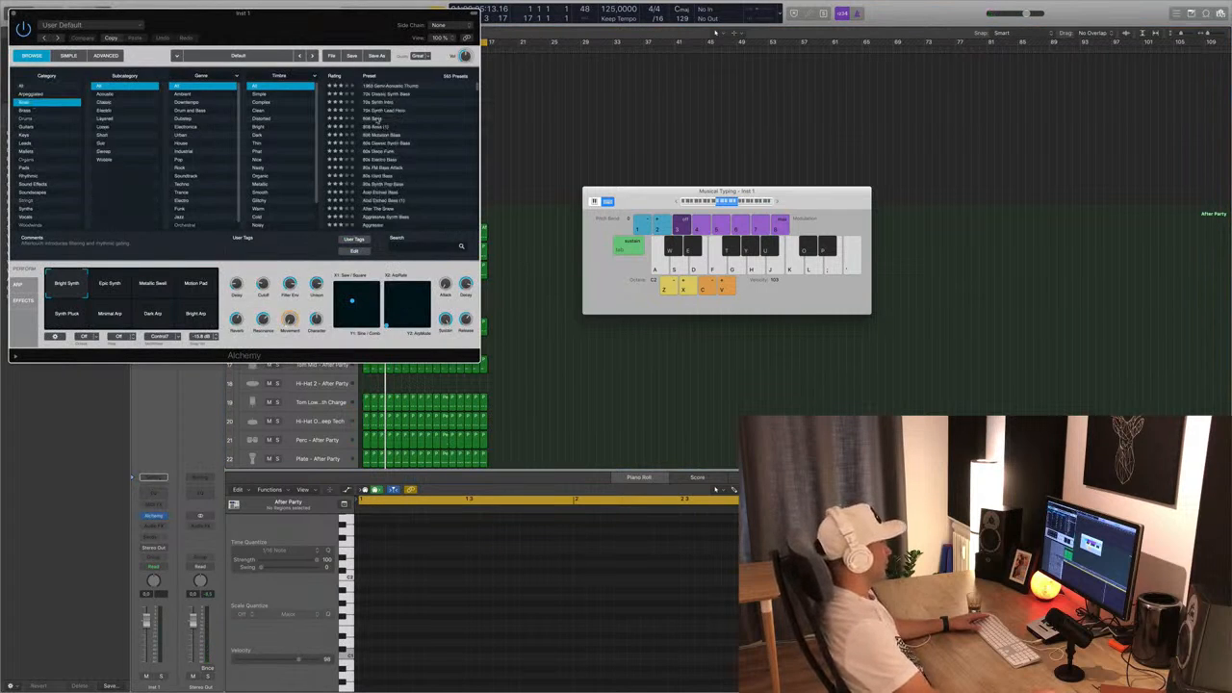
Move the Alchemy and Musical Typing windows clear of the track list and the drum regions.
{"action": "left_click_drag", "start_coordinate": [681, 209], "coordinate": [769, 197]}
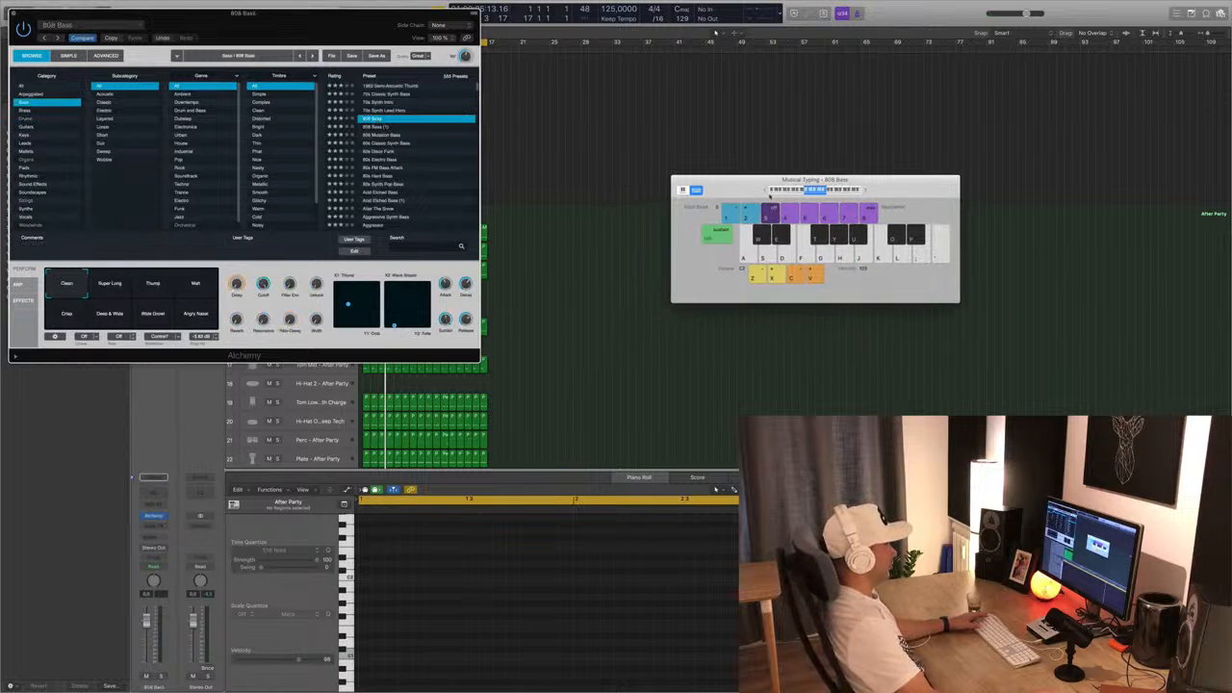
{"action": "left_click_drag", "start_coordinate": [422, 30], "coordinate": [568, 134]}
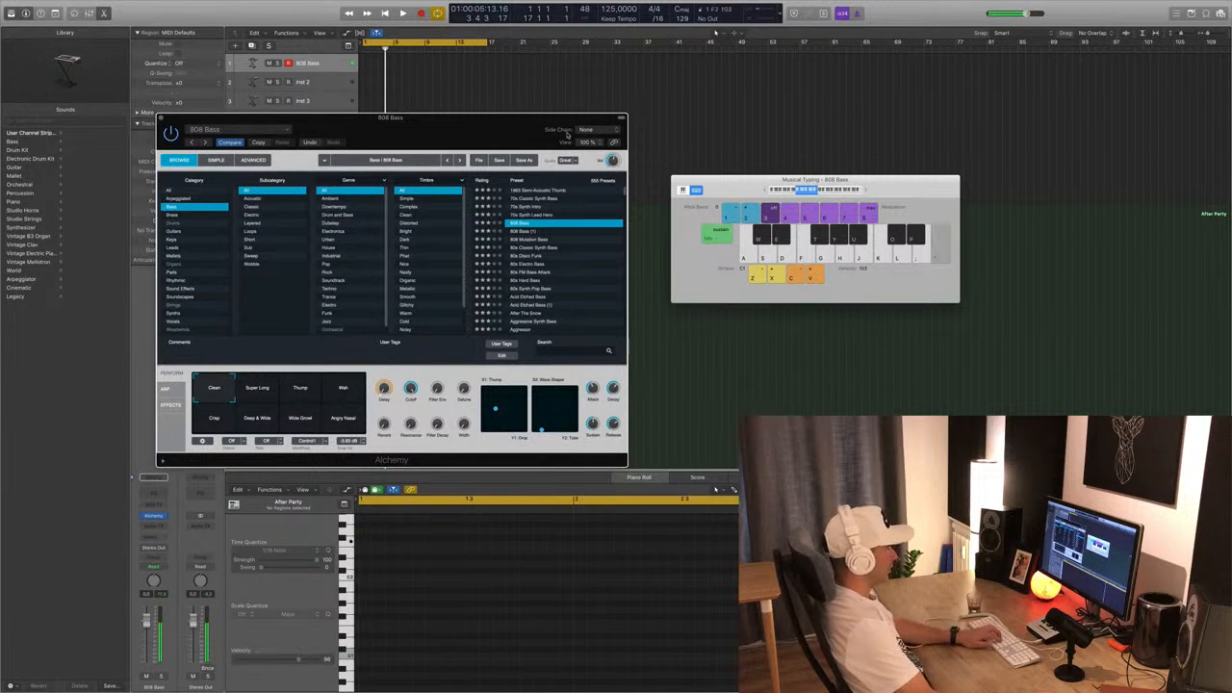
{"action": "left_click_drag", "start_coordinate": [486, 129], "coordinate": [951, 304]}
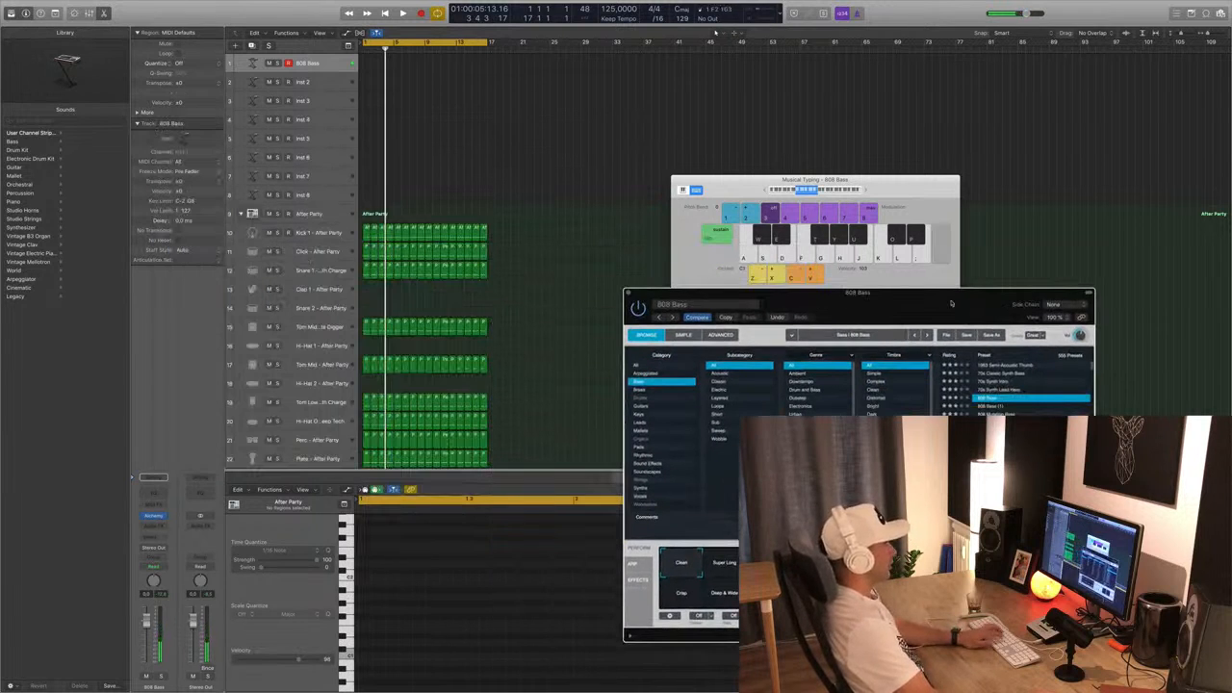
{"action": "left_click_drag", "start_coordinate": [890, 191], "coordinate": [848, 165]}
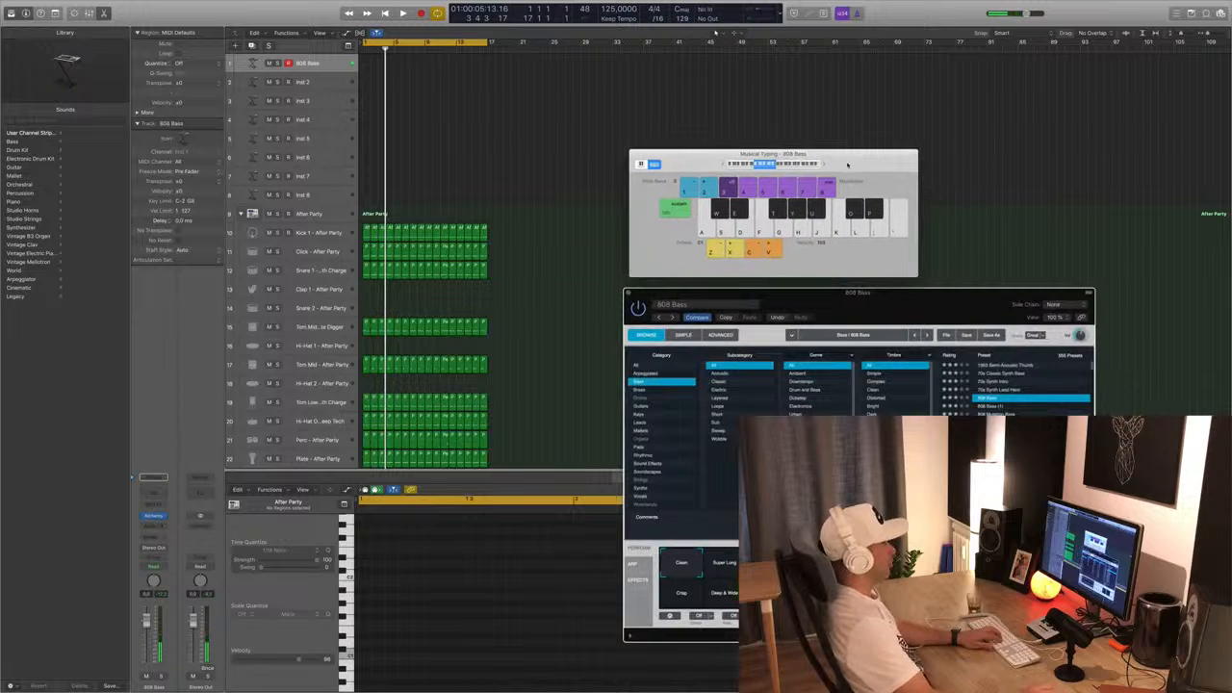
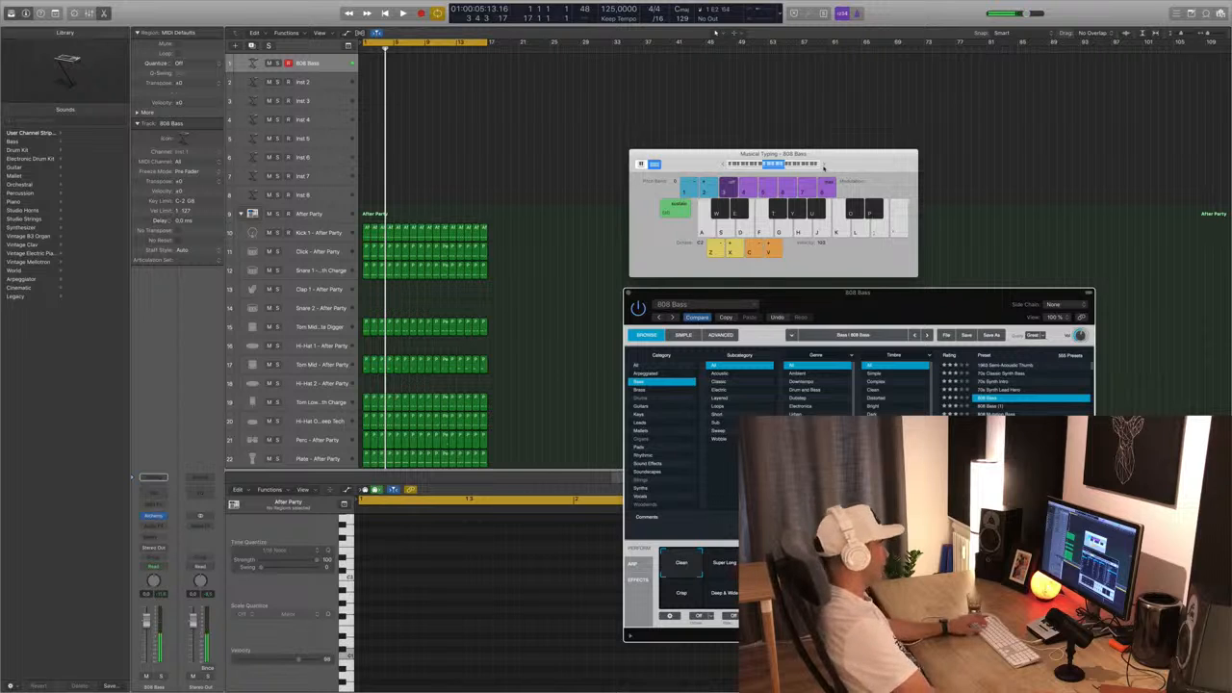
Play the beat and raise the 808 Bass track's volume slightly while sounding a bass note.
{"action": "key", "text": "space"}
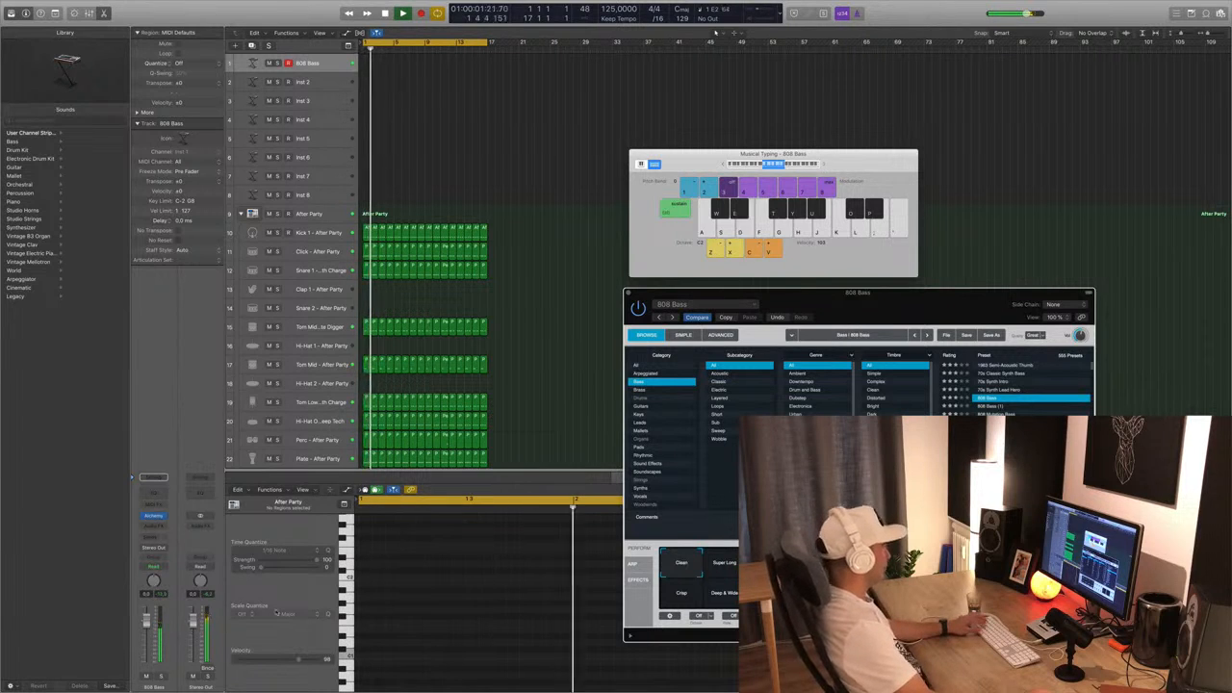
{"action": "key", "text": "d"}
{"action": "left_click_drag", "start_coordinate": [147, 621], "coordinate": [146, 617]}
{"action": "key", "text": "d"}
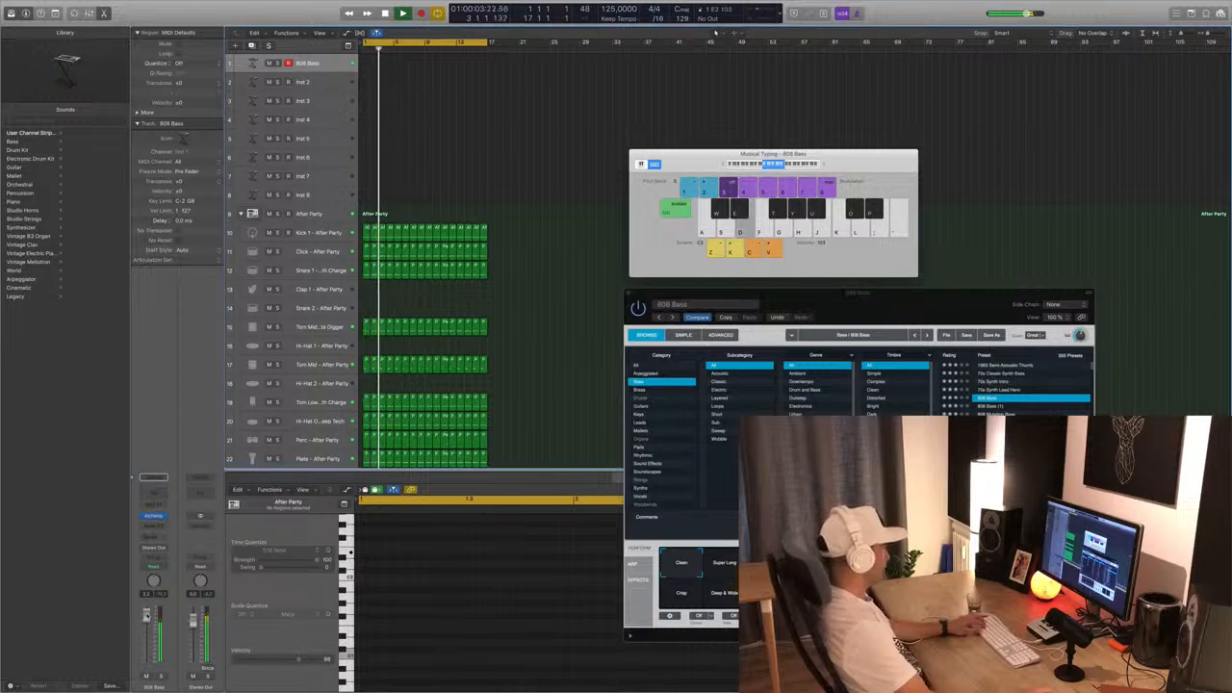
Try out different 808 Bass notes over the playing beat, ending on a repeated G.
{"action": "key", "text": "a"}
{"action": "key", "text": "l"}
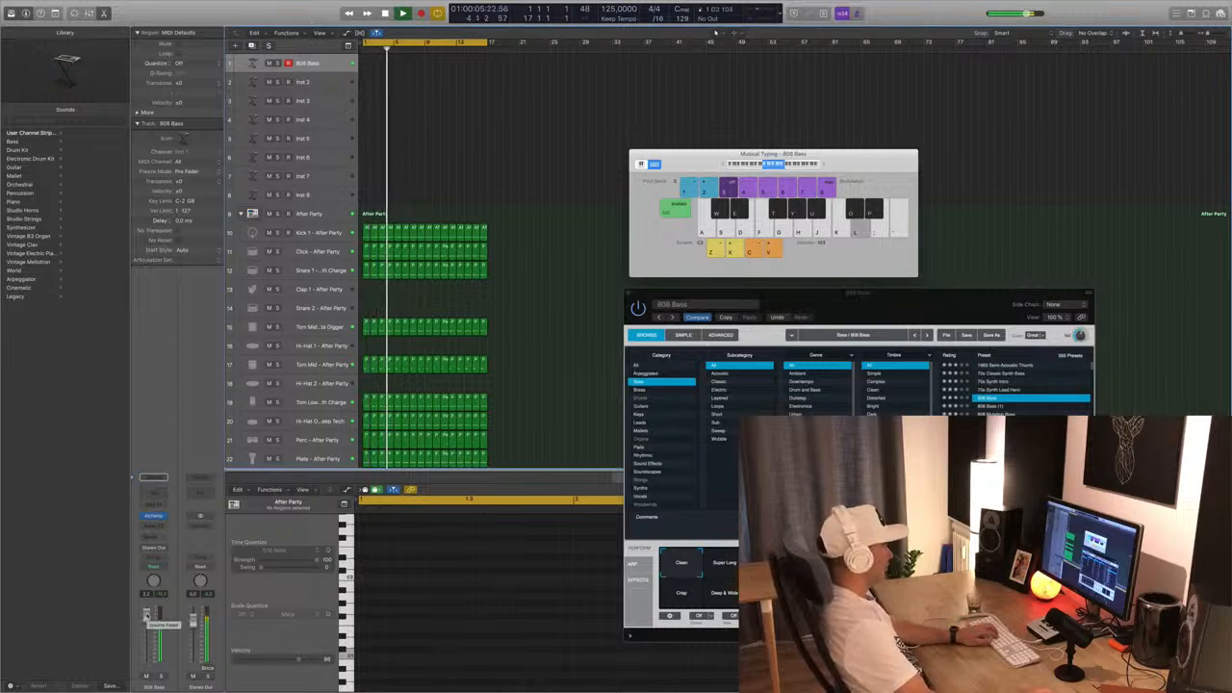
{"action": "key", "text": "l"}
{"action": "key", "text": "l"}
{"action": "key", "text": "k"}
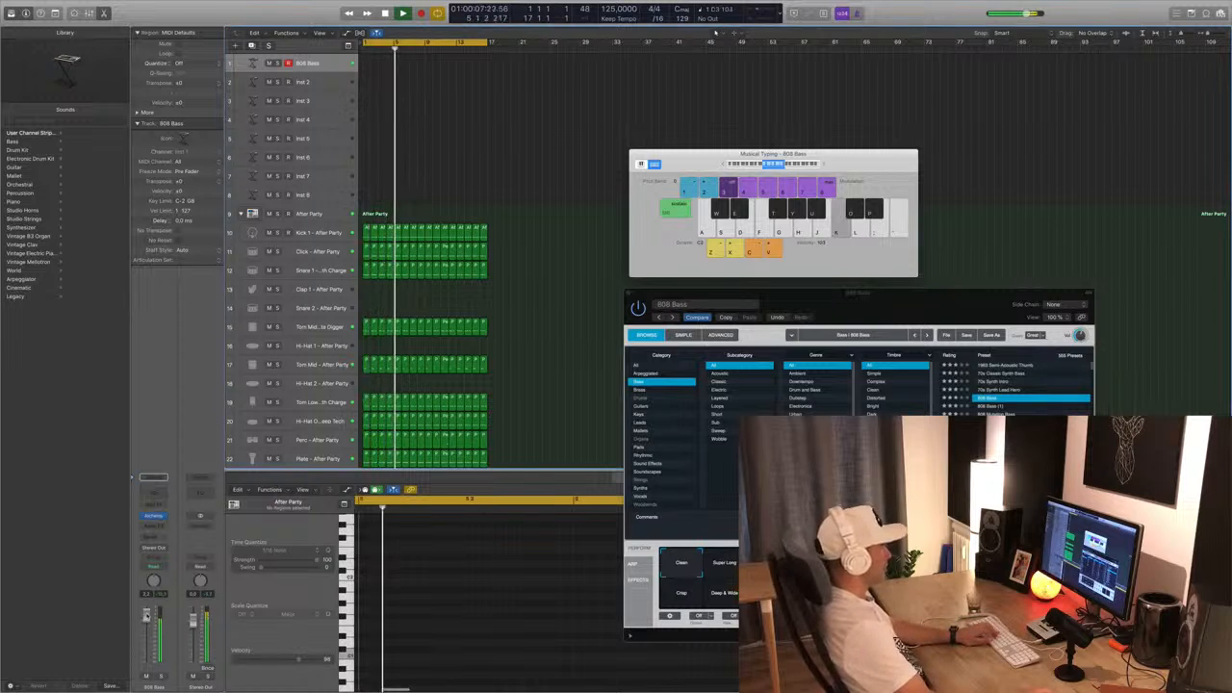
{"action": "key", "text": "semicolon"}
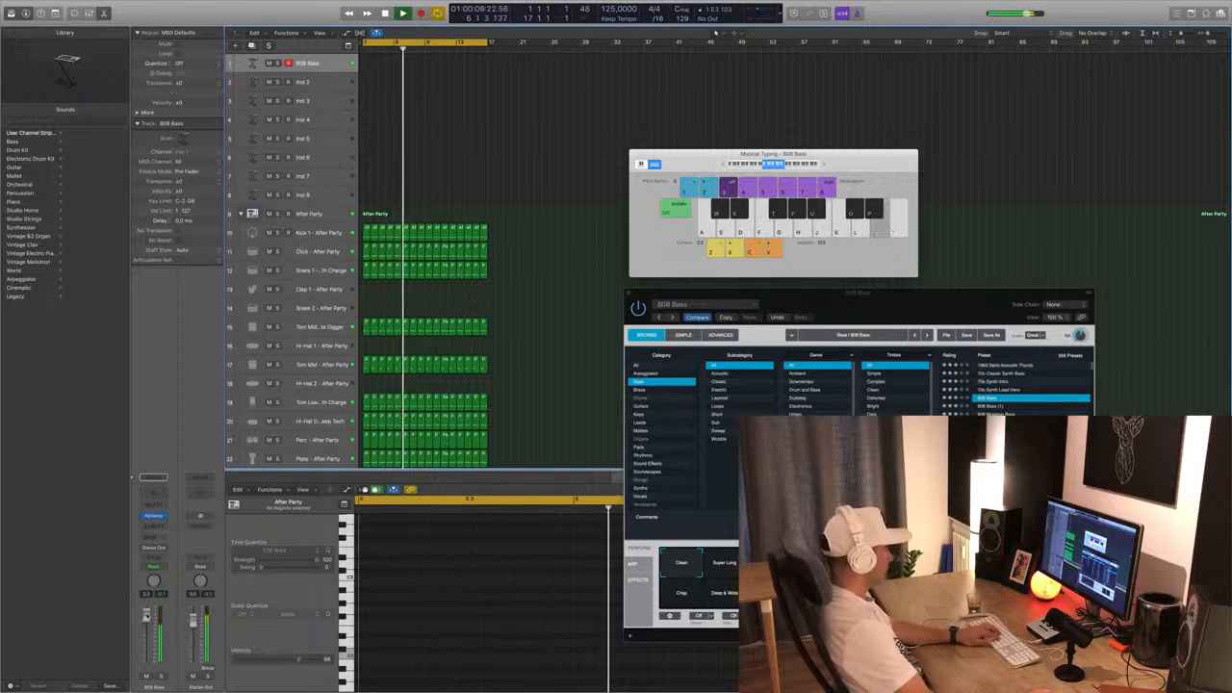
{"action": "key", "text": "g"}
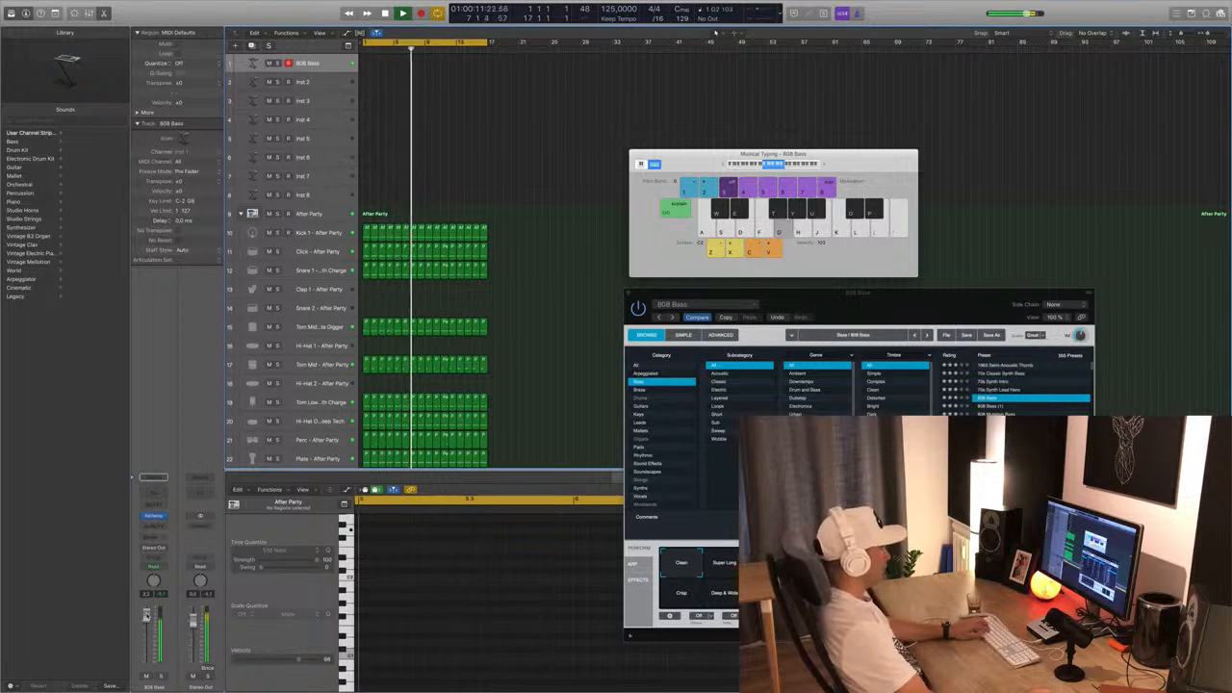
{"action": "key", "text": "f"}
{"action": "key", "text": "g"}
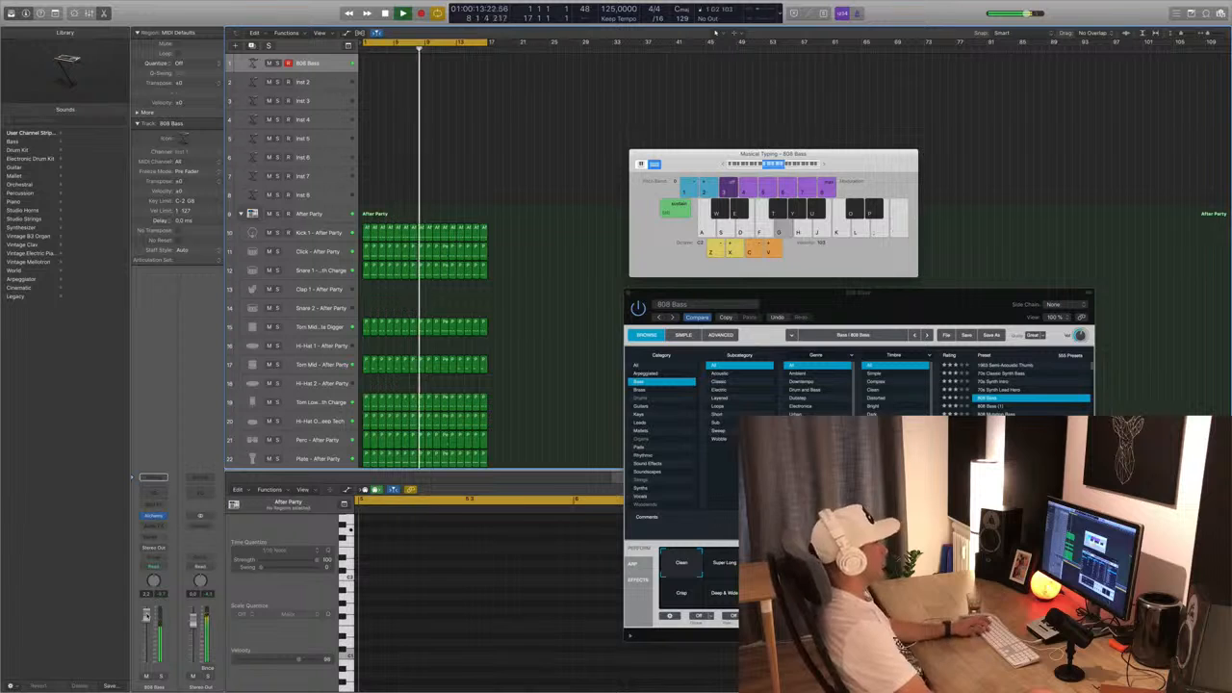
{"action": "key", "text": "g"}
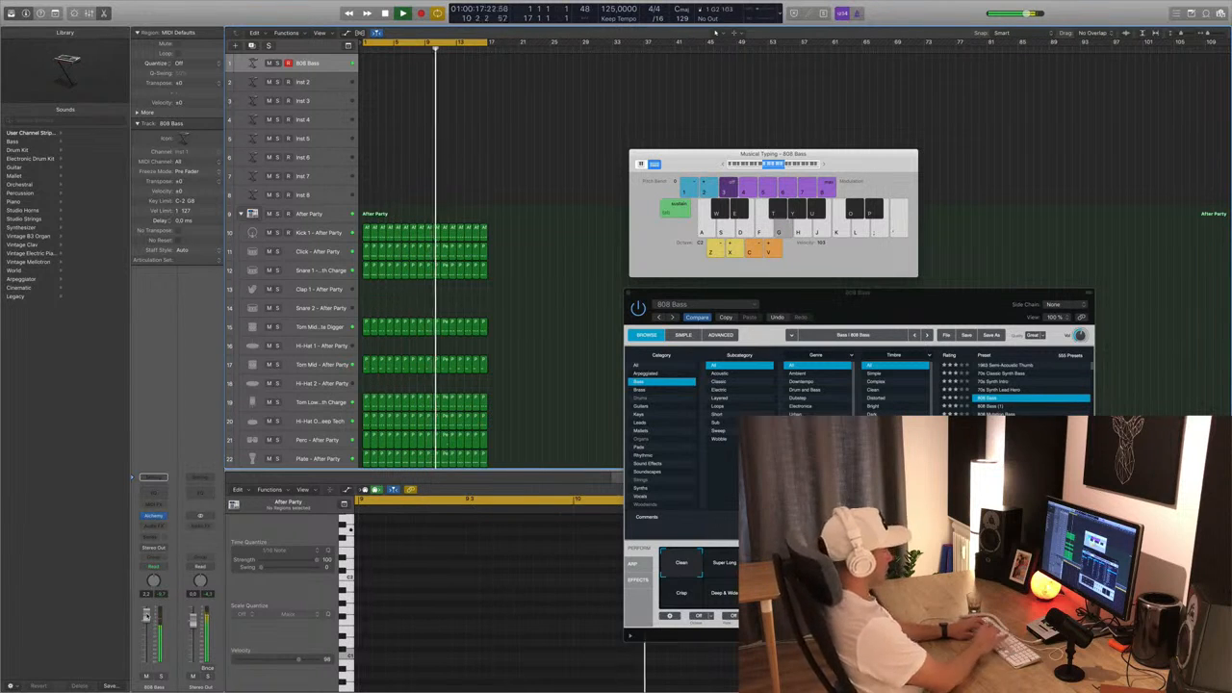
{"action": "key", "text": "g"}
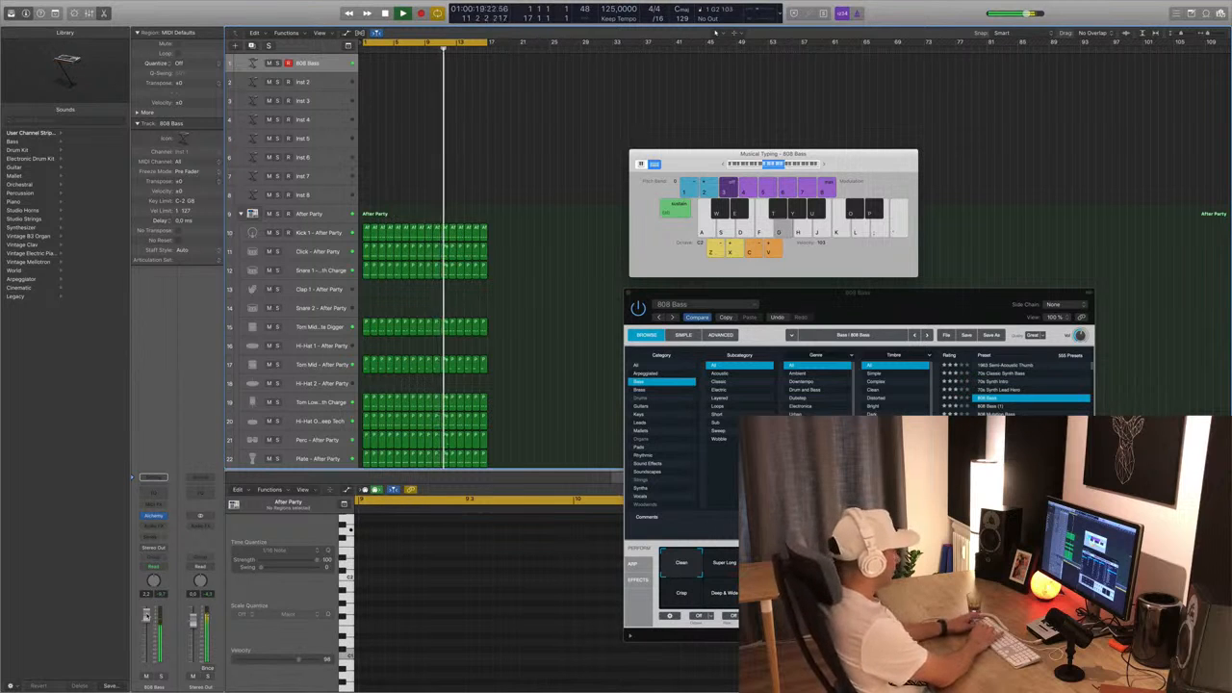
Record a repeated G note on the 808 Bass track over the looping beat, and stop playback.
{"action": "key", "text": "r"}
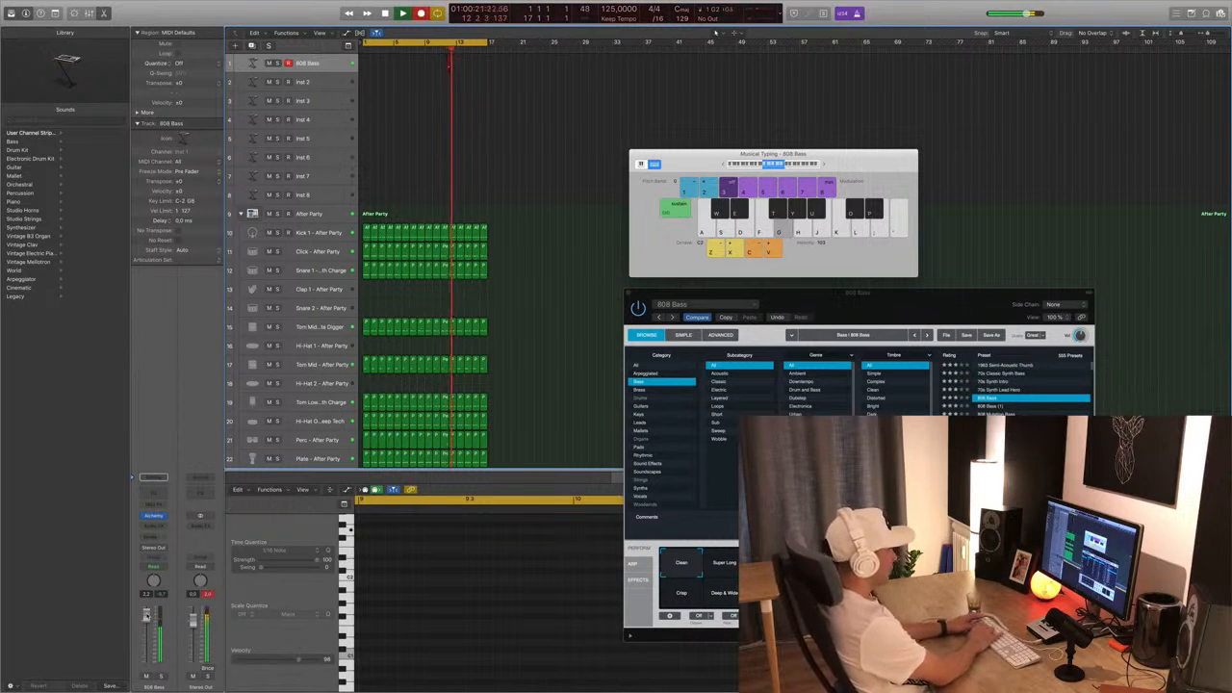
{"action": "key", "text": "g"}
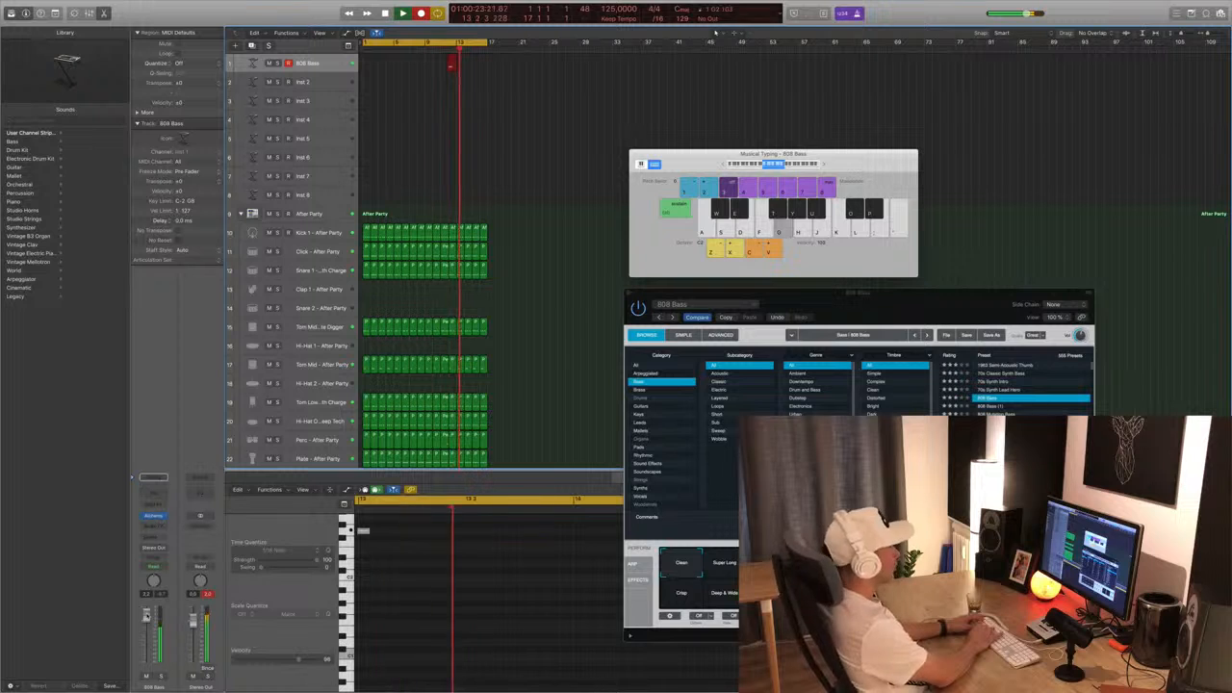
{"action": "key", "text": "g"}
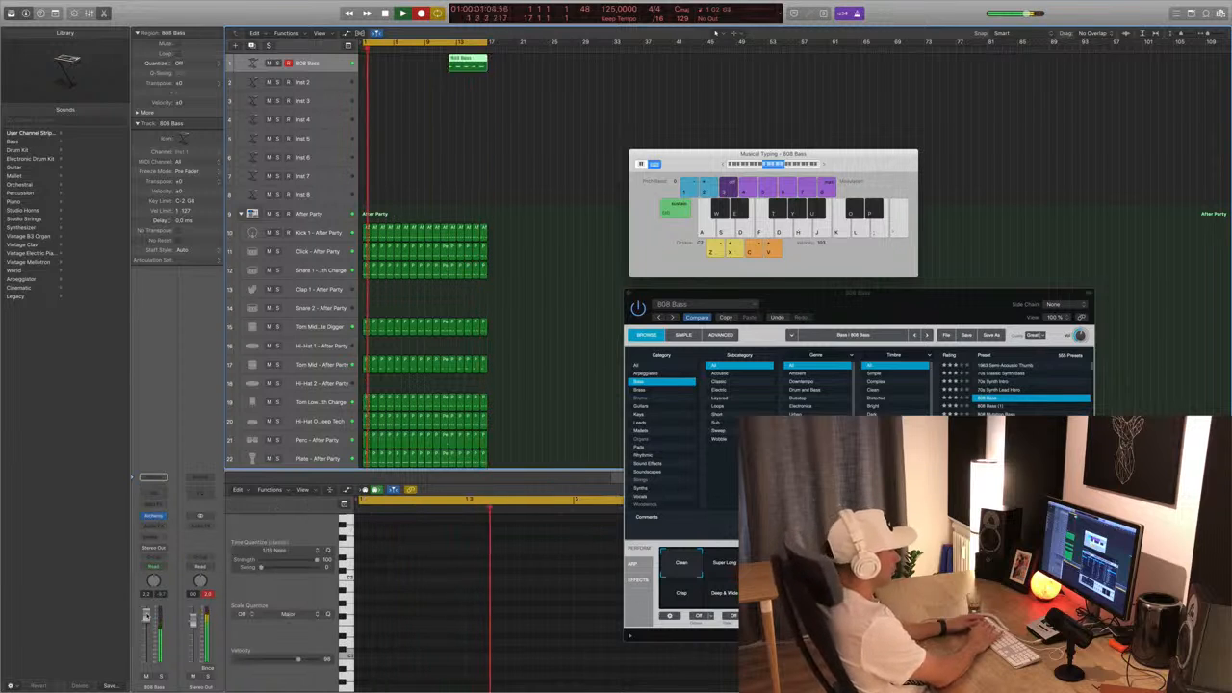
{"action": "key", "text": "g"}
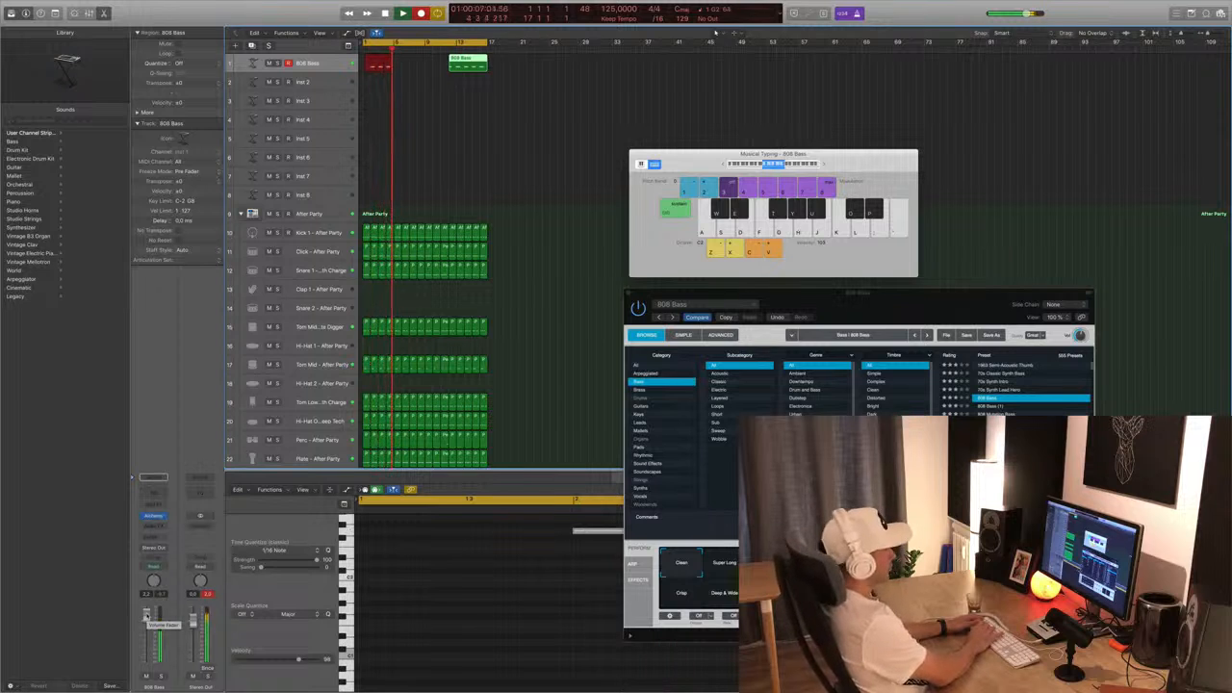
{"action": "key", "text": "g"}
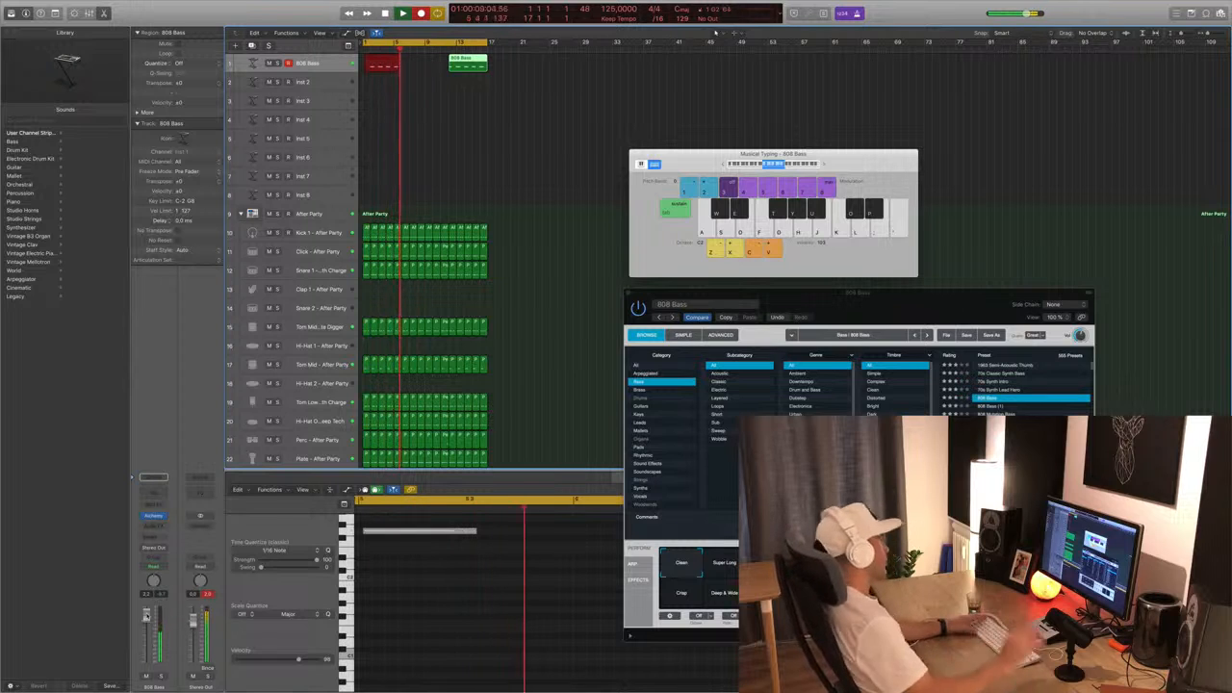
{"action": "key", "text": "space"}
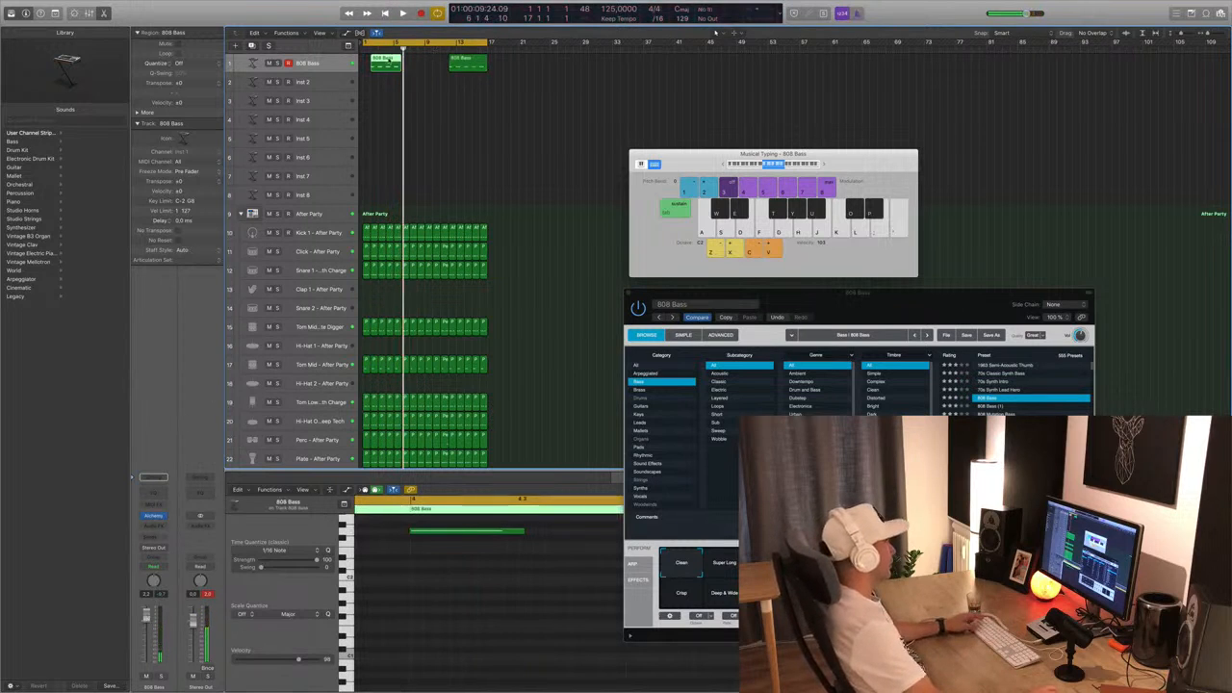
Move the earlier 808 Bass region to the start of bar 1 and show its notes in the piano roll.
{"action": "left_click_drag", "start_coordinate": [385, 60], "coordinate": [378, 60]}
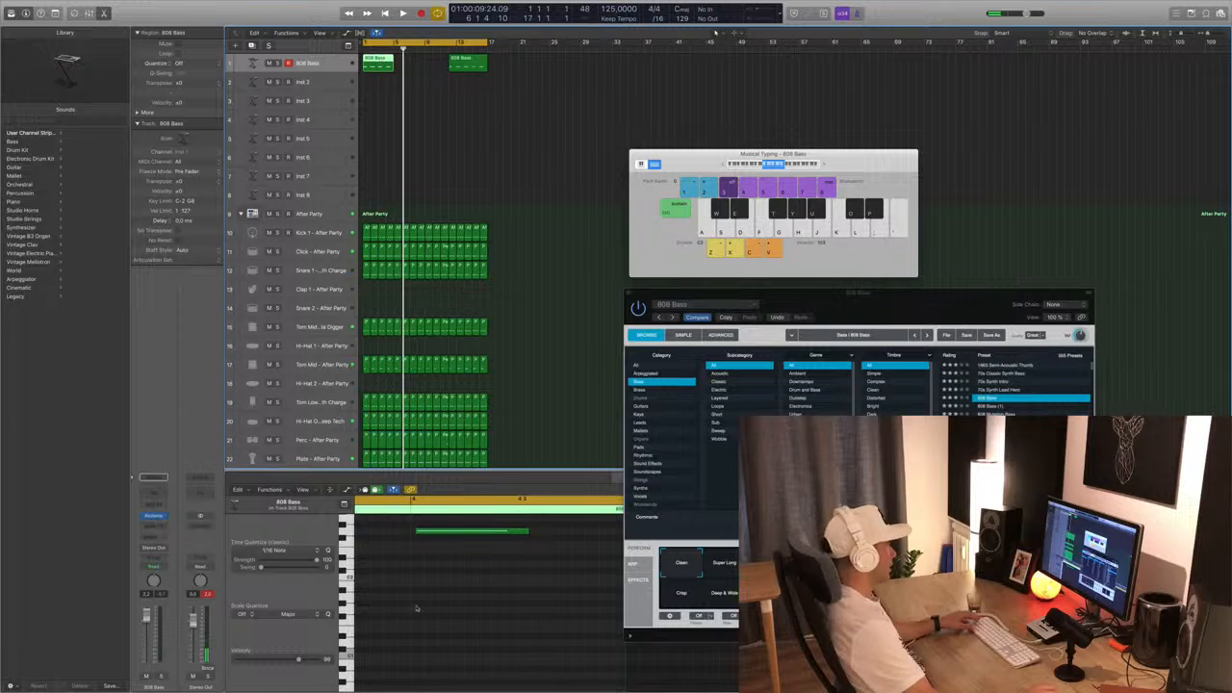
{"action": "key", "text": "e"}
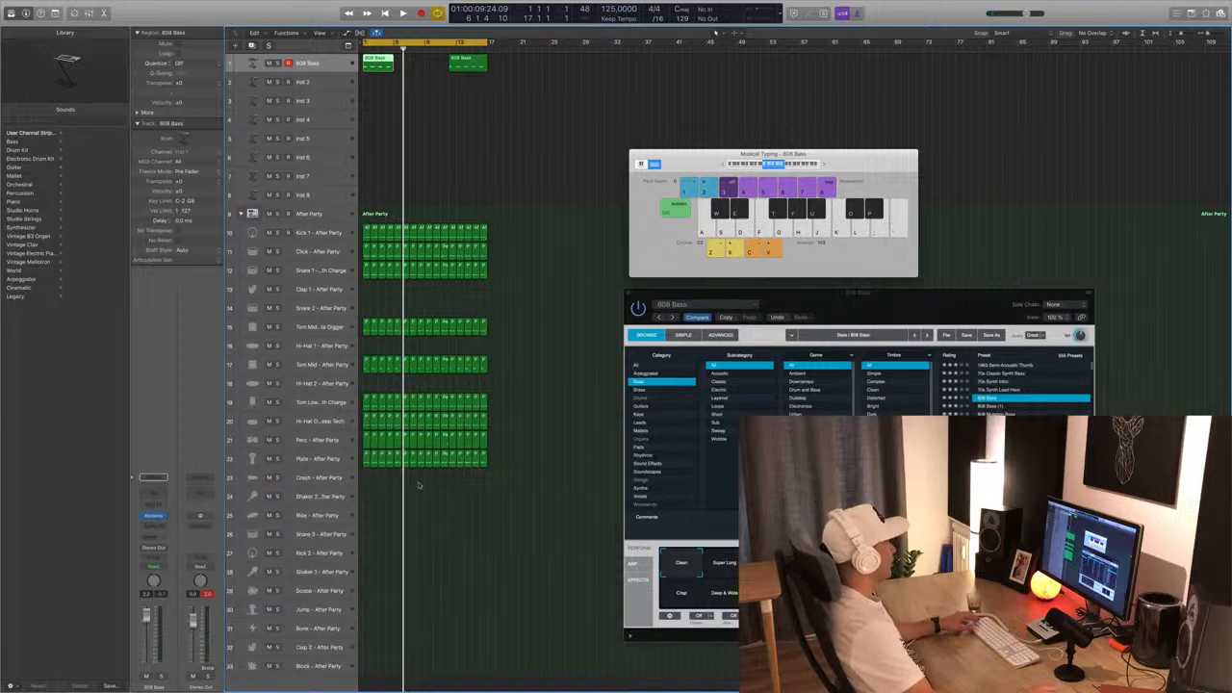
{"action": "key", "text": "e"}
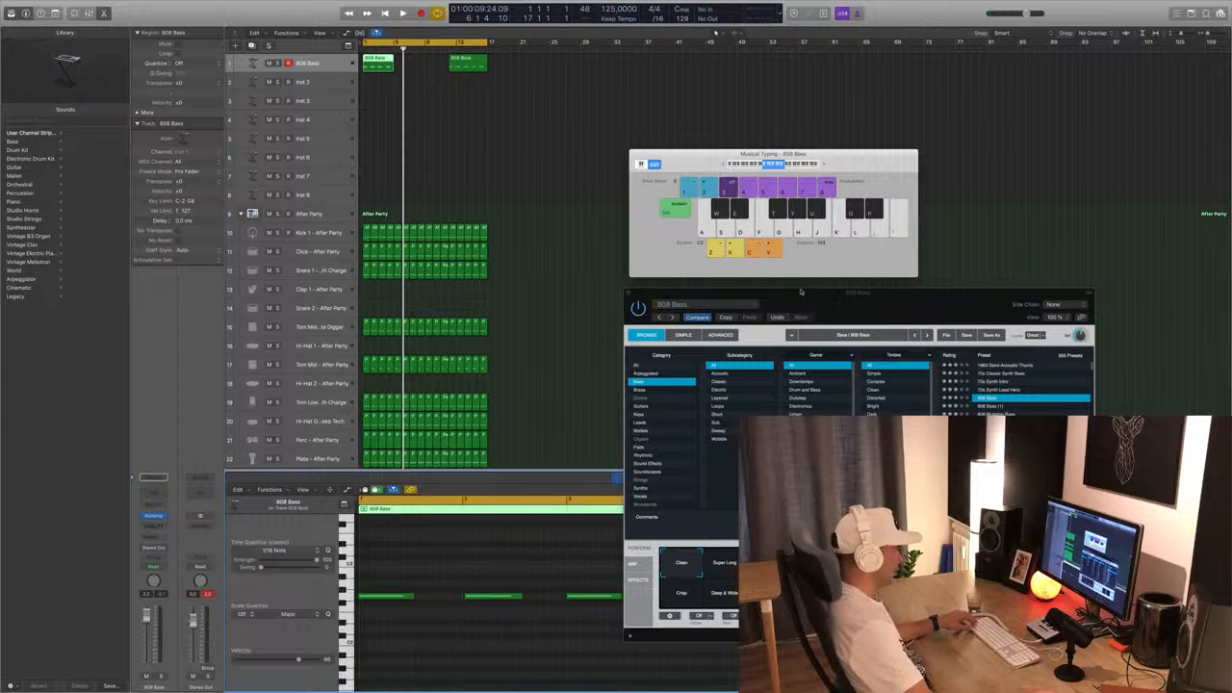
Move the Alchemy window clear of the piano roll and select all notes of the 808 Bass region.
{"action": "left_click_drag", "start_coordinate": [800, 292], "coordinate": [985, 11]}
{"action": "left_click", "coordinate": [611, 622]}
{"action": "key", "text": "super+a"}
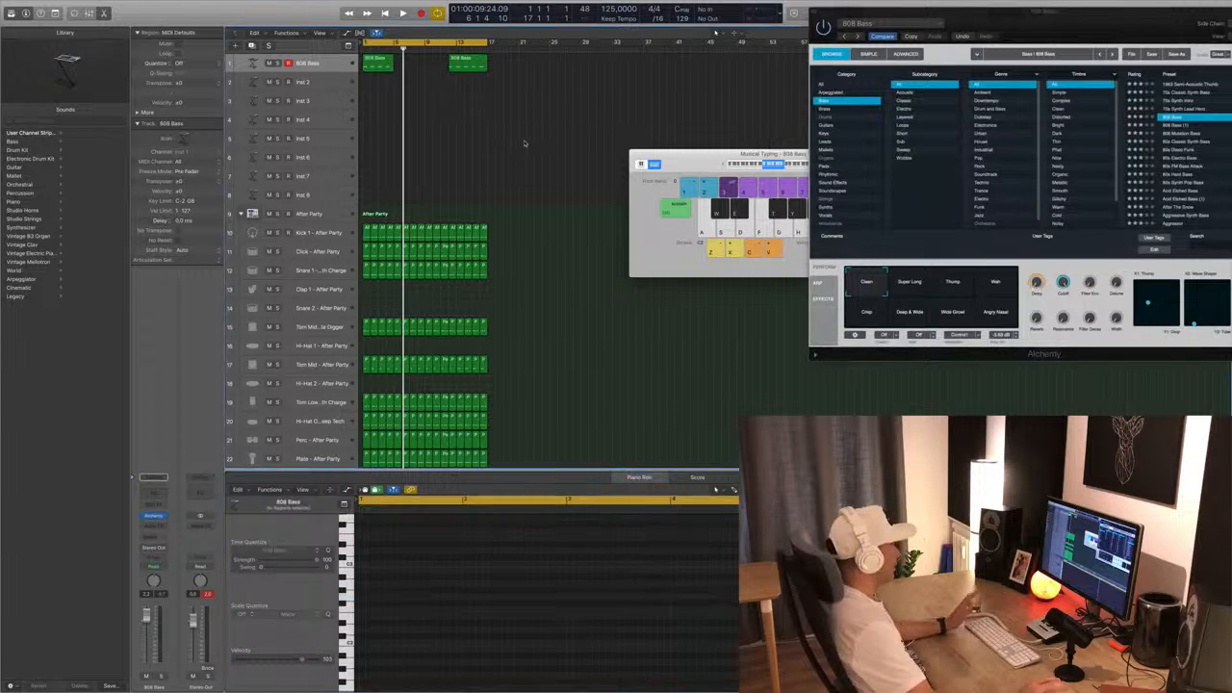
Delete the later 808 Bass region and copy the first one repeatedly to fill the cycle up to bar 17.
{"action": "key", "text": "space"}
{"action": "key", "text": "Delete"}
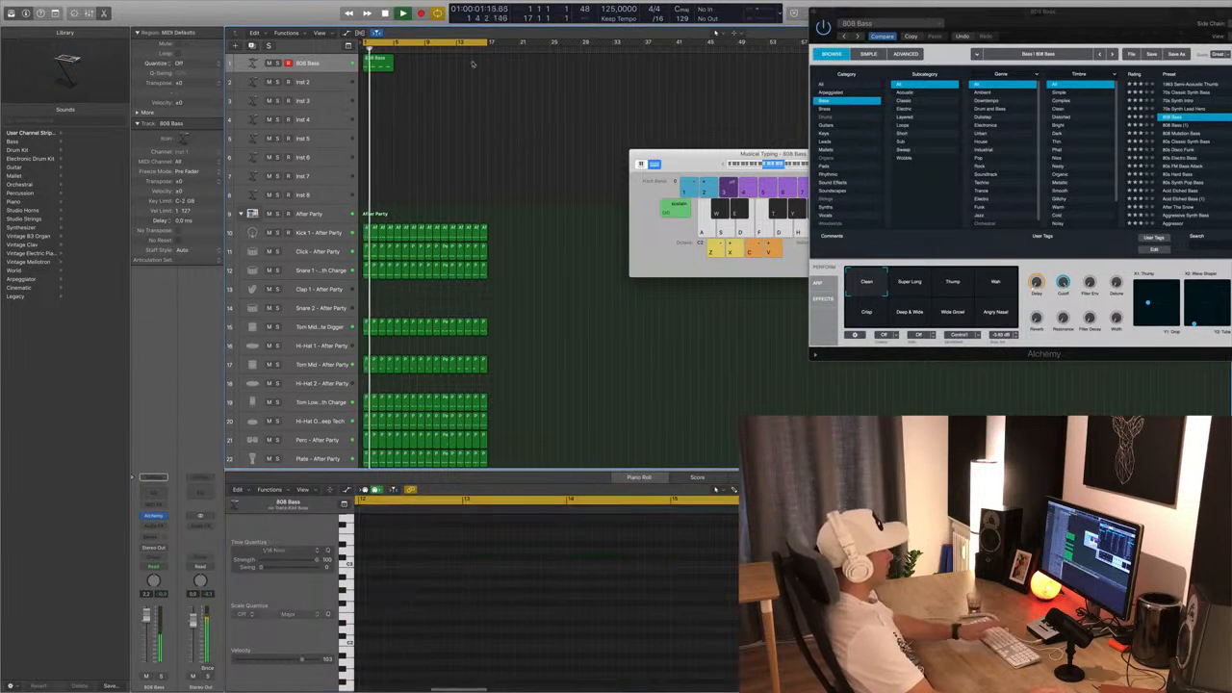
{"action": "key", "text": "g"}
{"action": "left_click", "coordinate": [385, 66]}
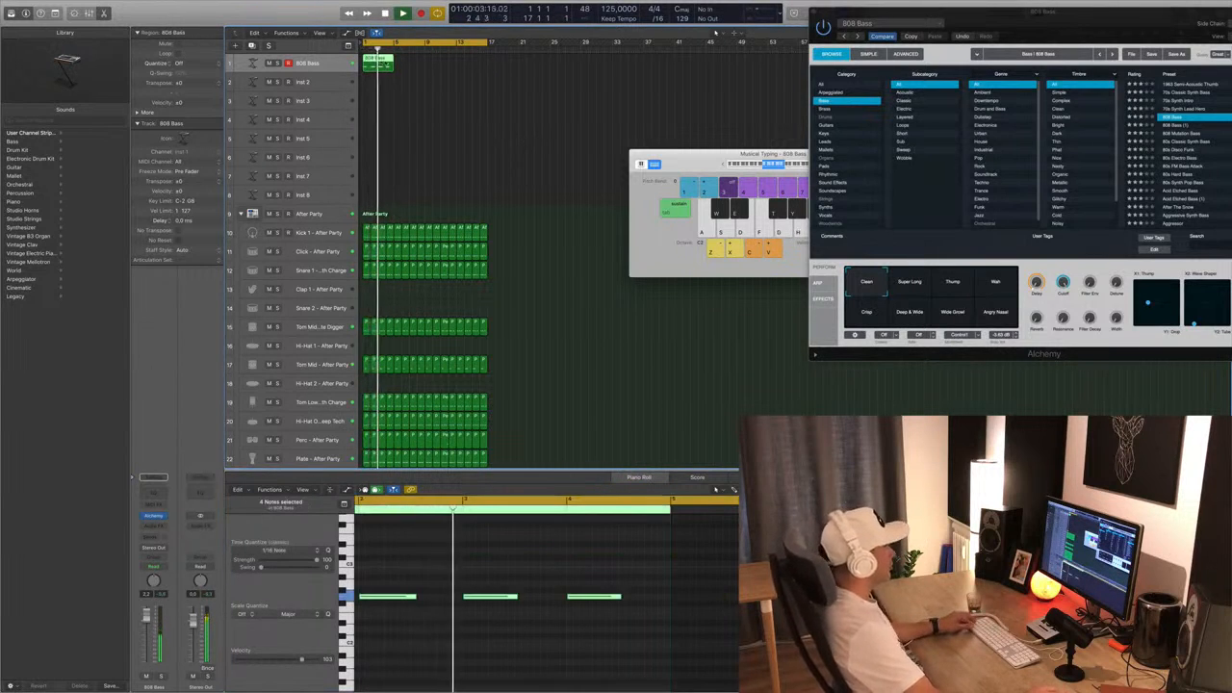
{"action": "left_click_drag", "start_coordinate": [385, 66], "coordinate": [414, 68]}
{"action": "mouse_move", "coordinate": [429, 79]}
{"action": "left_mouse_down"}
{"action": "mouse_move", "coordinate": [381, 67]}
{"action": "mouse_move", "coordinate": [440, 68]}
{"action": "left_mouse_up"}
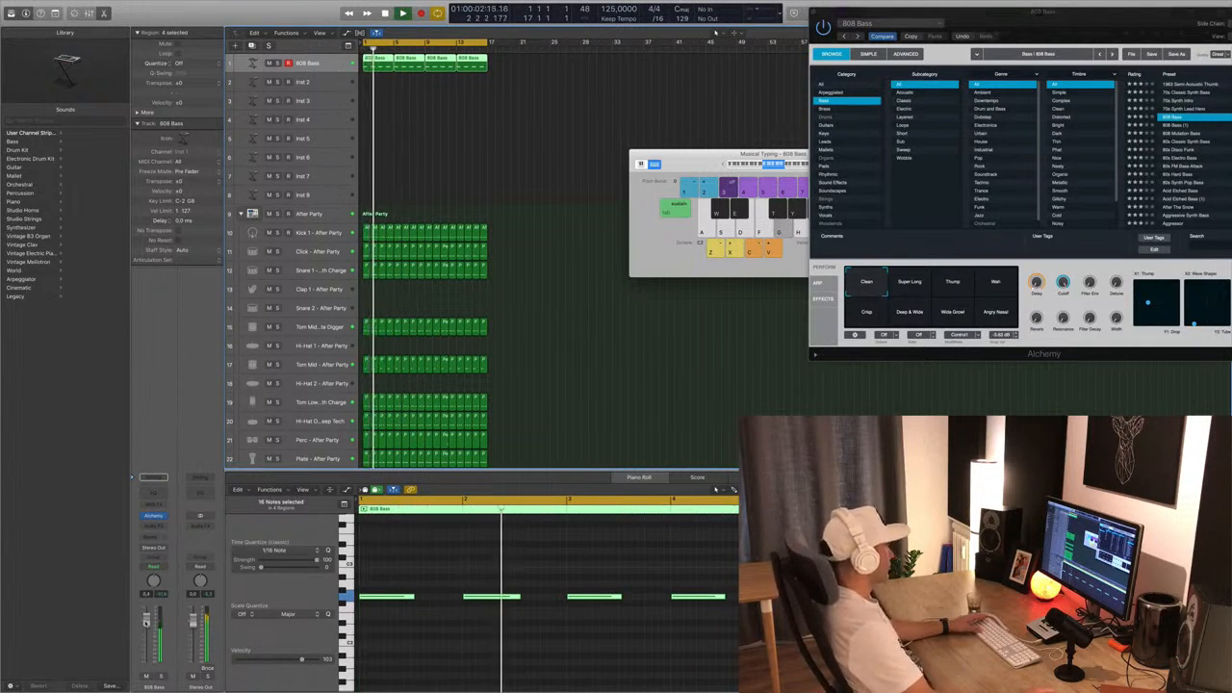
Listen to the loop, stop it, and copy the first Plate - After Party region to bar 1 of the Shaker 2 track.
{"action": "scroll", "coordinate": [563, 307], "scroll_direction": "down", "scroll_amount": 6}
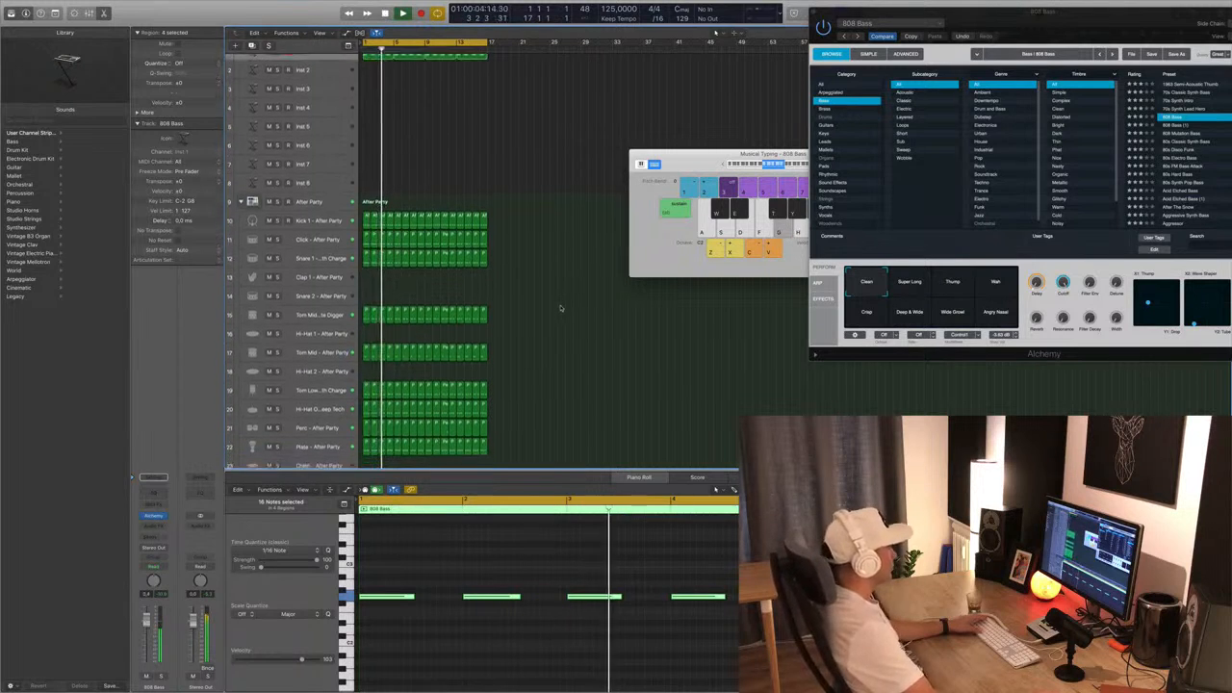
{"action": "scroll", "coordinate": [561, 306], "scroll_direction": "up", "scroll_amount": 6}
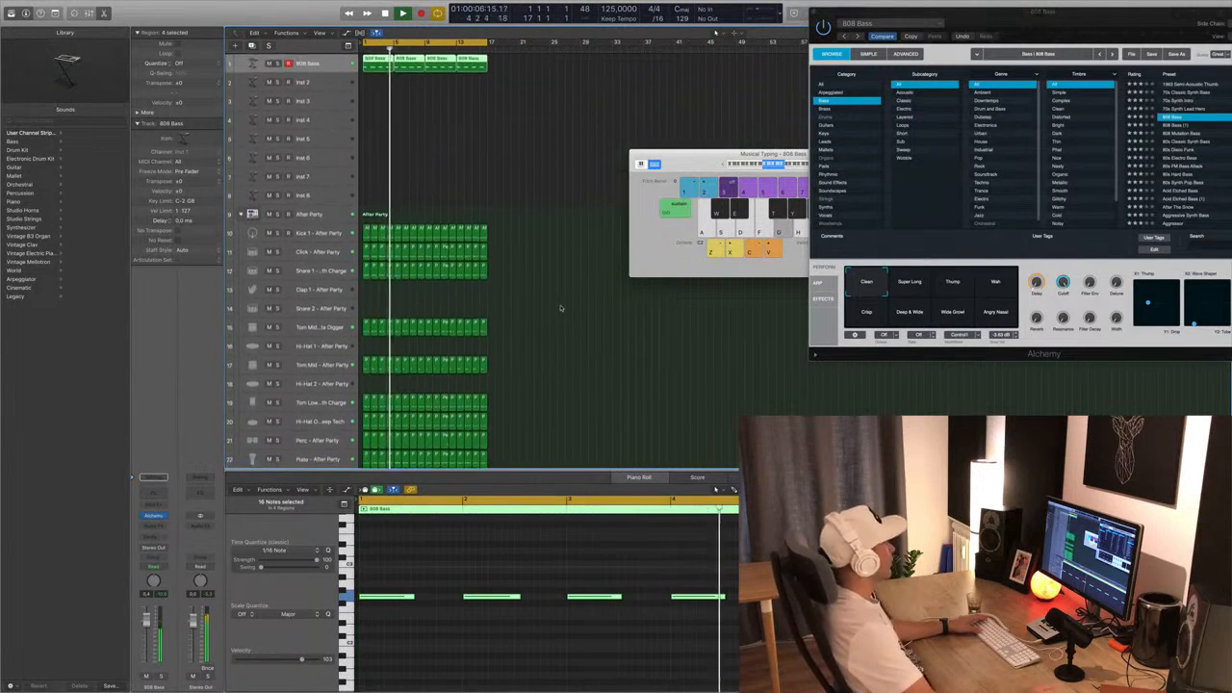
{"action": "left_click", "coordinate": [553, 284]}
{"action": "scroll", "coordinate": [554, 285], "scroll_direction": "down", "scroll_amount": 5}
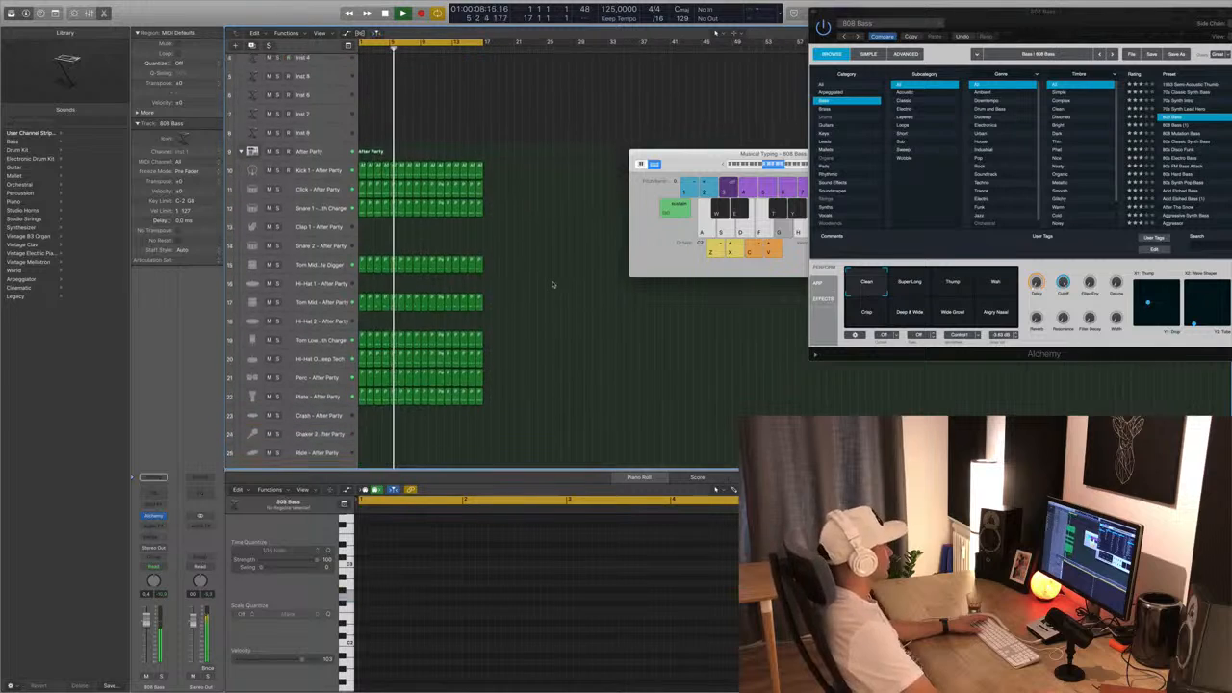
{"action": "scroll", "coordinate": [550, 267], "scroll_direction": "down", "scroll_amount": 4}
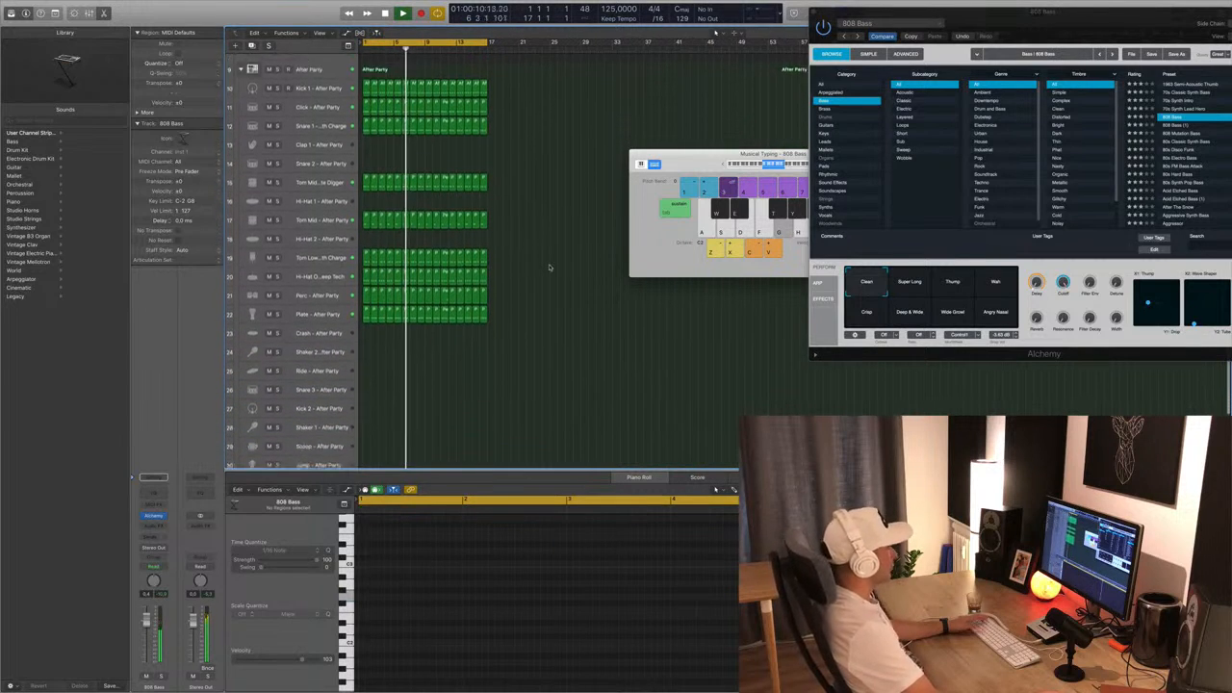
{"action": "left_click", "coordinate": [366, 280]}
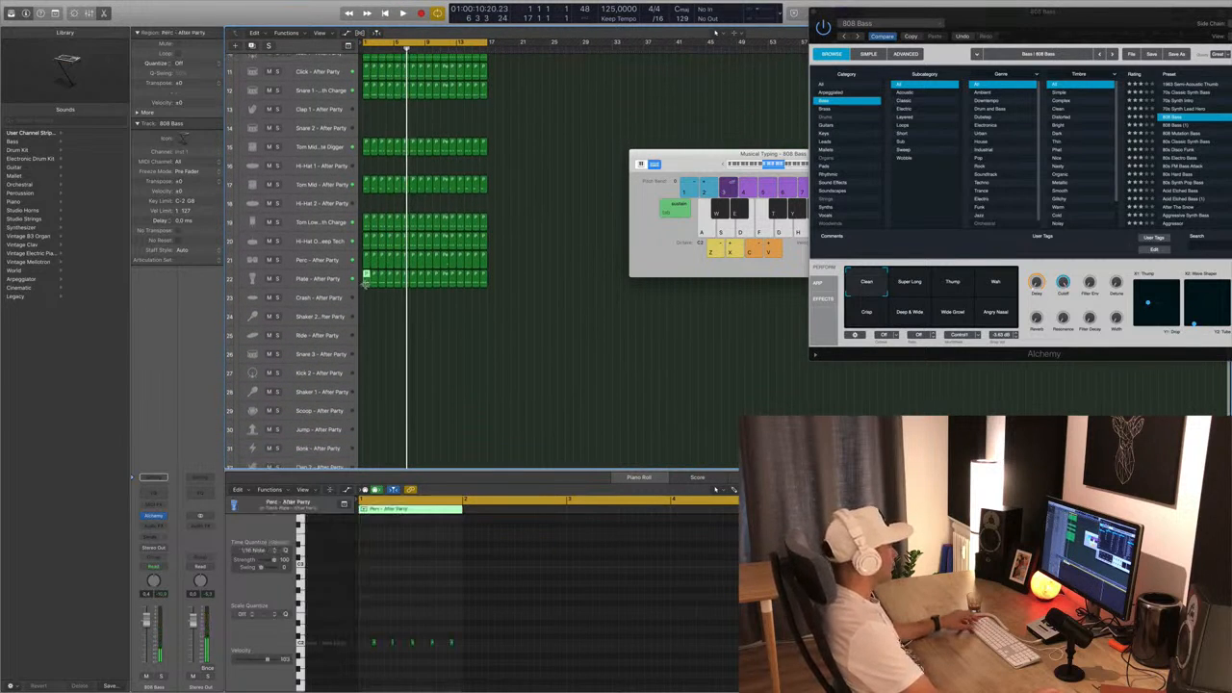
{"action": "left_click_drag", "start_coordinate": [366, 282], "coordinate": [366, 315]}
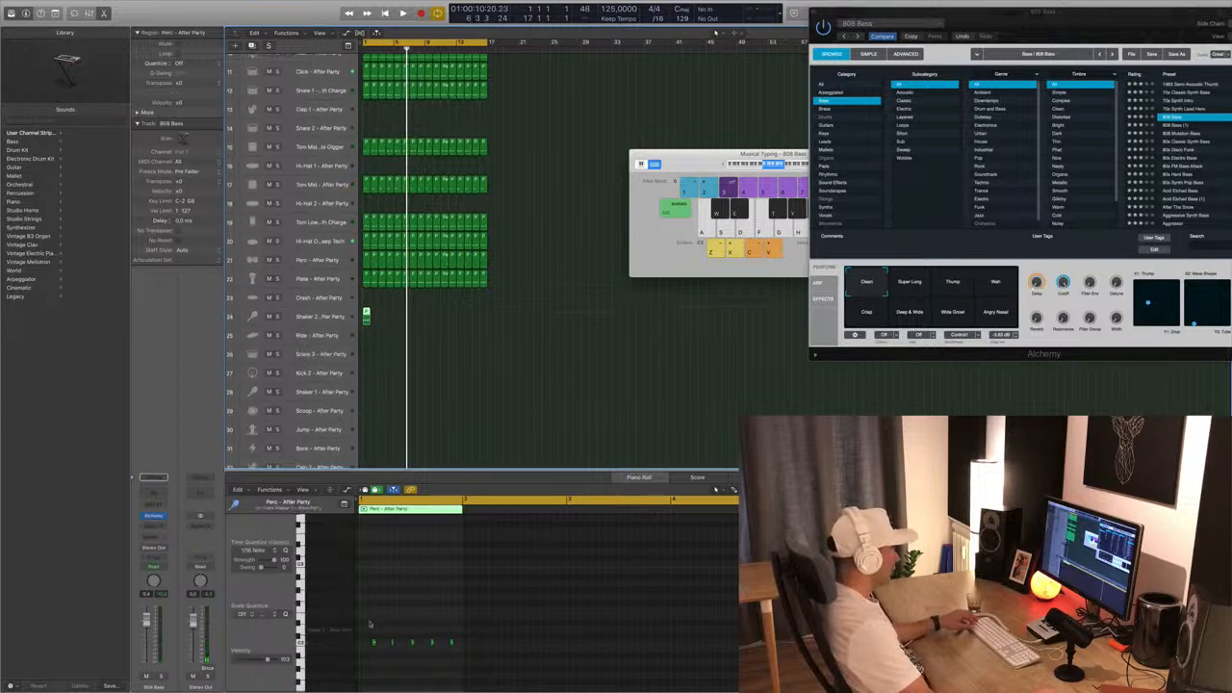
Shift all five notes in the Shaker 2 region so the first one falls on the start of bar 1.
{"action": "left_click_drag", "start_coordinate": [371, 622], "coordinate": [446, 664]}
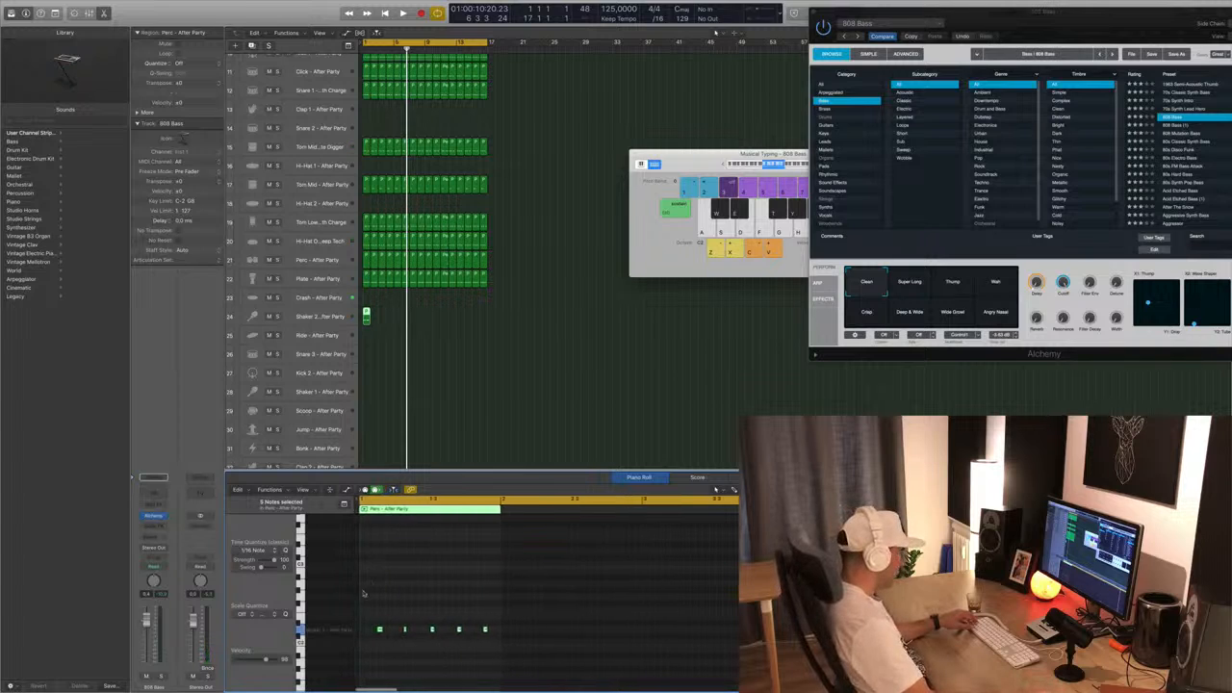
{"action": "left_click_drag", "start_coordinate": [380, 632], "coordinate": [362, 631]}
{"action": "scroll", "coordinate": [387, 642], "scroll_direction": "up", "scroll_amount": 2}
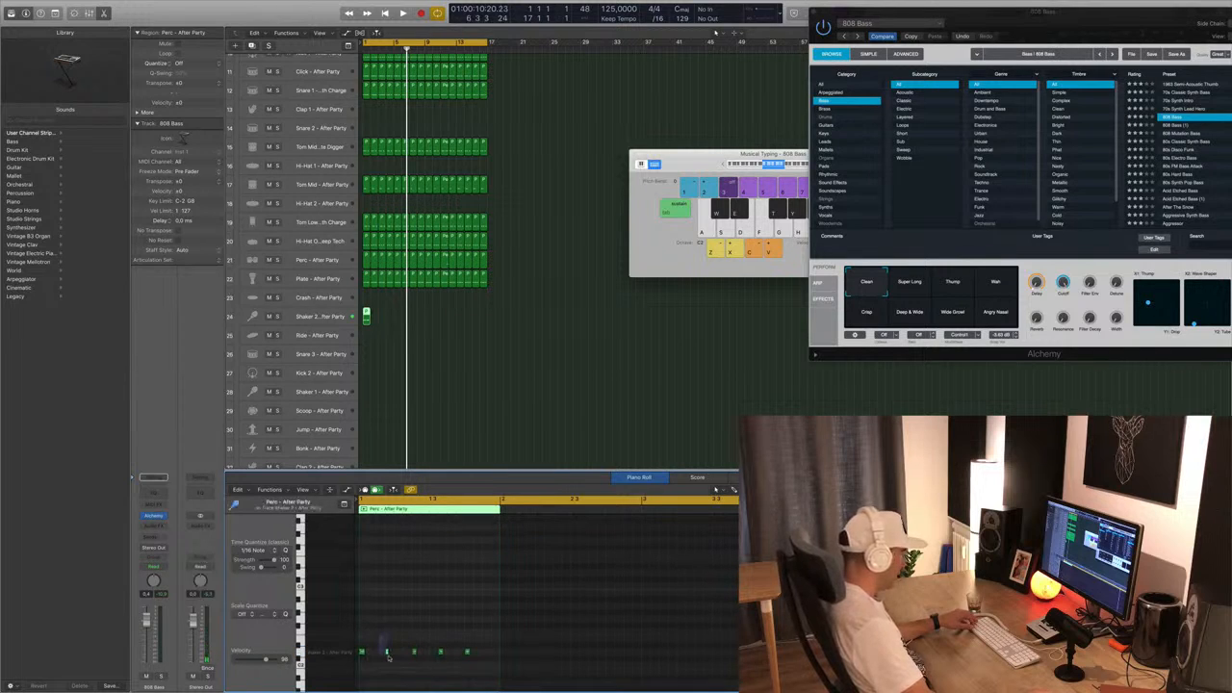
Delete the second shaker note, move the last three notes earlier, and play the pattern briefly.
{"action": "left_click_drag", "start_coordinate": [409, 629], "coordinate": [483, 670]}
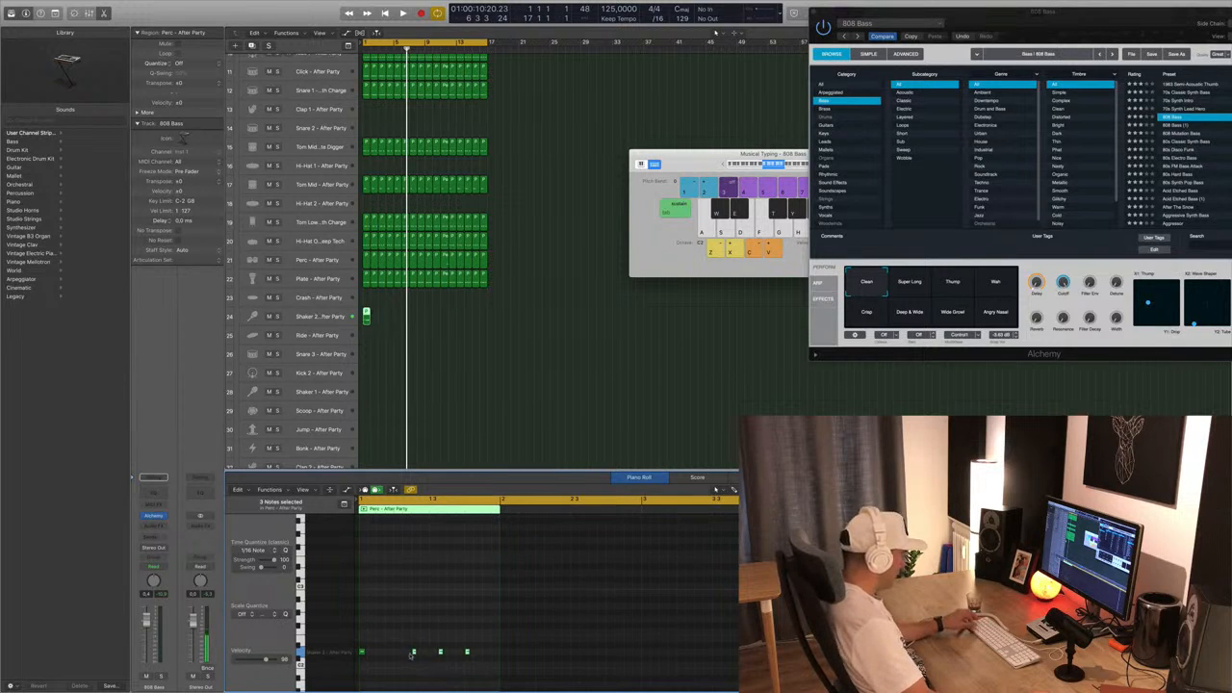
{"action": "left_click_drag", "start_coordinate": [414, 652], "coordinate": [380, 655]}
{"action": "key", "text": "space"}
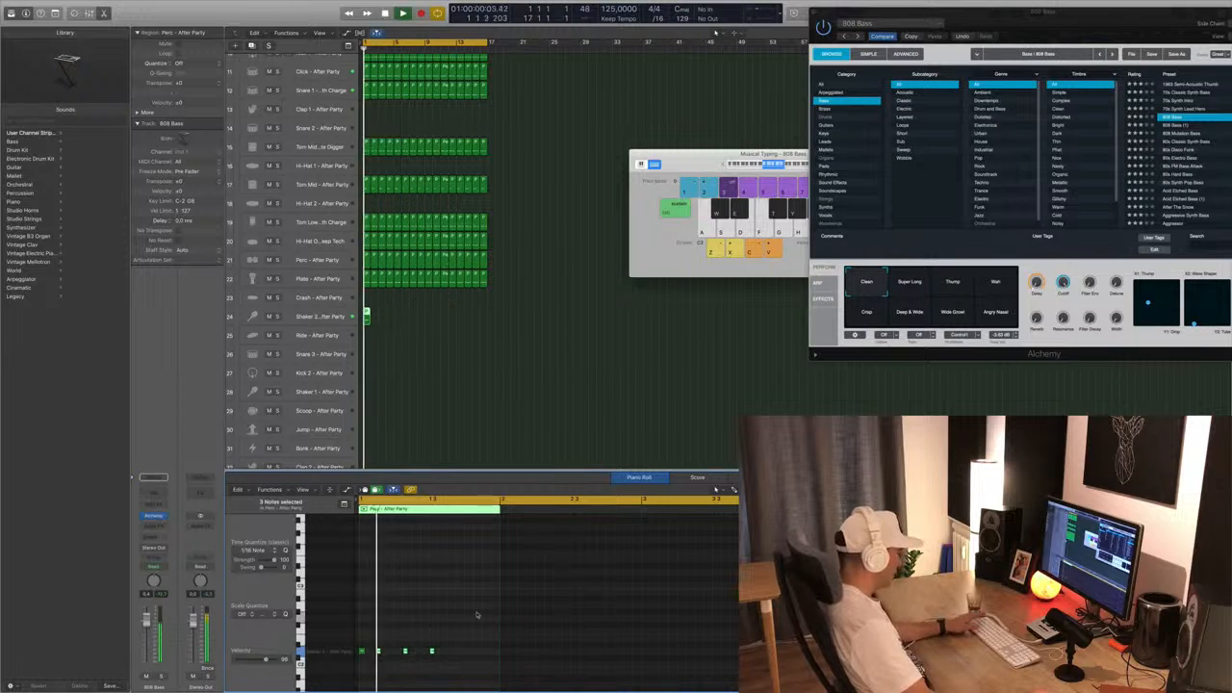
{"action": "key", "text": "space"}
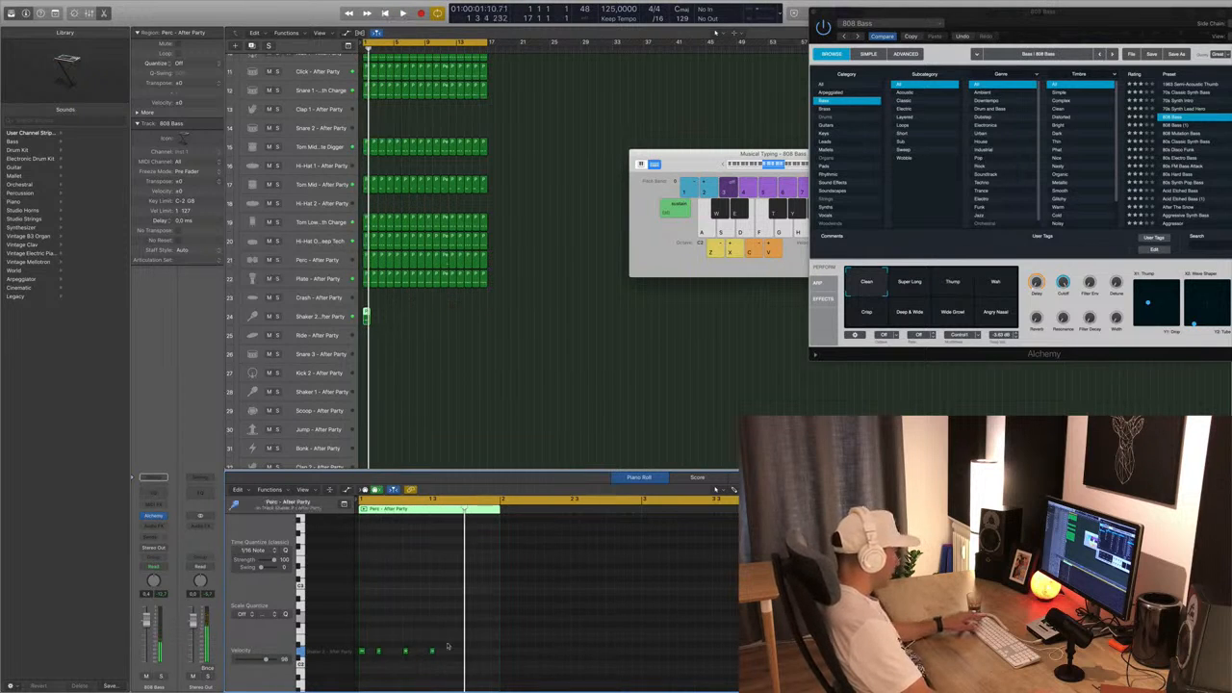
Replace the fourth shaker note with a copy of the first three notes starting at beat 3, and play the result.
{"action": "left_click", "coordinate": [432, 652]}
{"action": "left_click_drag", "start_coordinate": [460, 622], "coordinate": [432, 662]}
{"action": "key", "text": "space"}
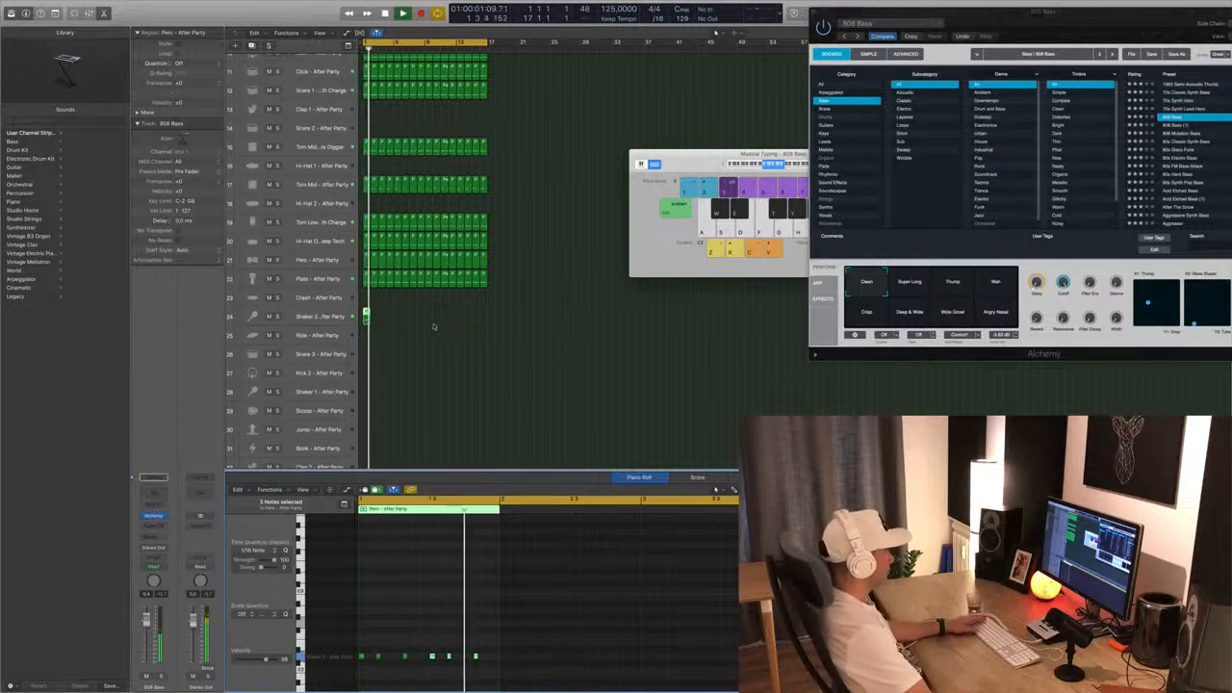
{"action": "key", "text": "space"}
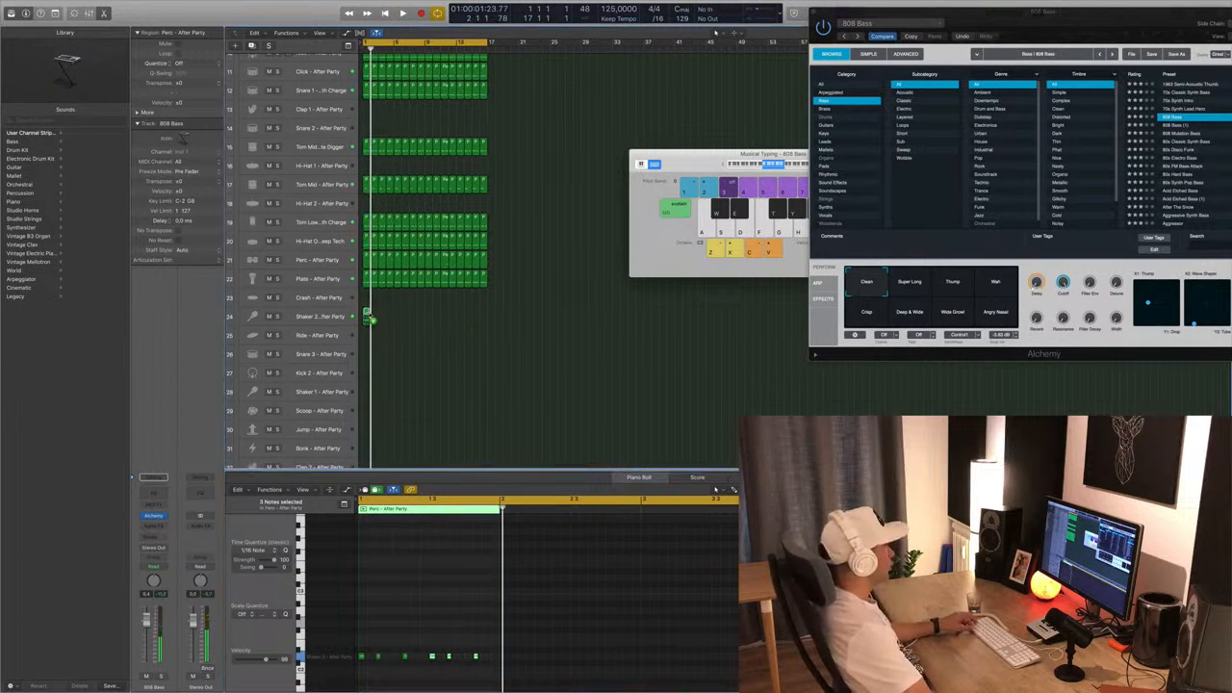
{"action": "left_click_drag", "start_coordinate": [367, 314], "coordinate": [388, 316]}
{"action": "scroll", "coordinate": [420, 310], "scroll_direction": "up", "scroll_amount": 1}
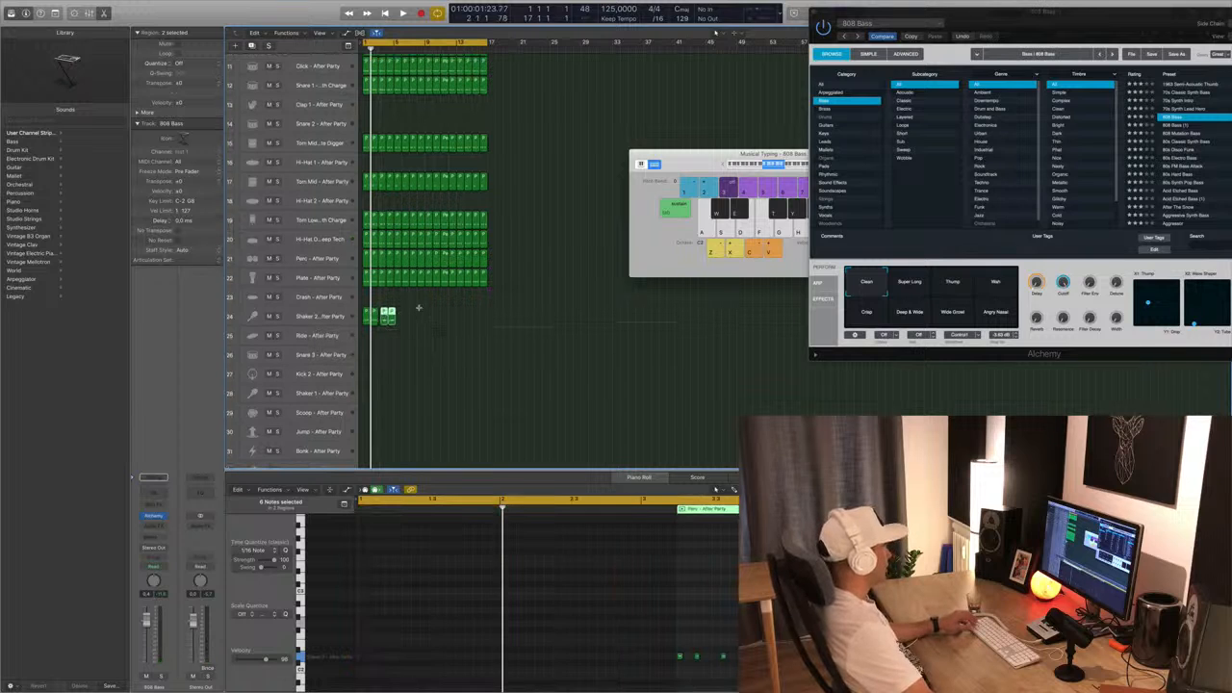
{"action": "key", "text": "super+z"}
Copy the Shaker 2 regions repeatedly along their track until the pattern fills bars 1 to 16, and start playback.
{"action": "scroll", "coordinate": [372, 314], "scroll_direction": "up", "scroll_amount": 5}
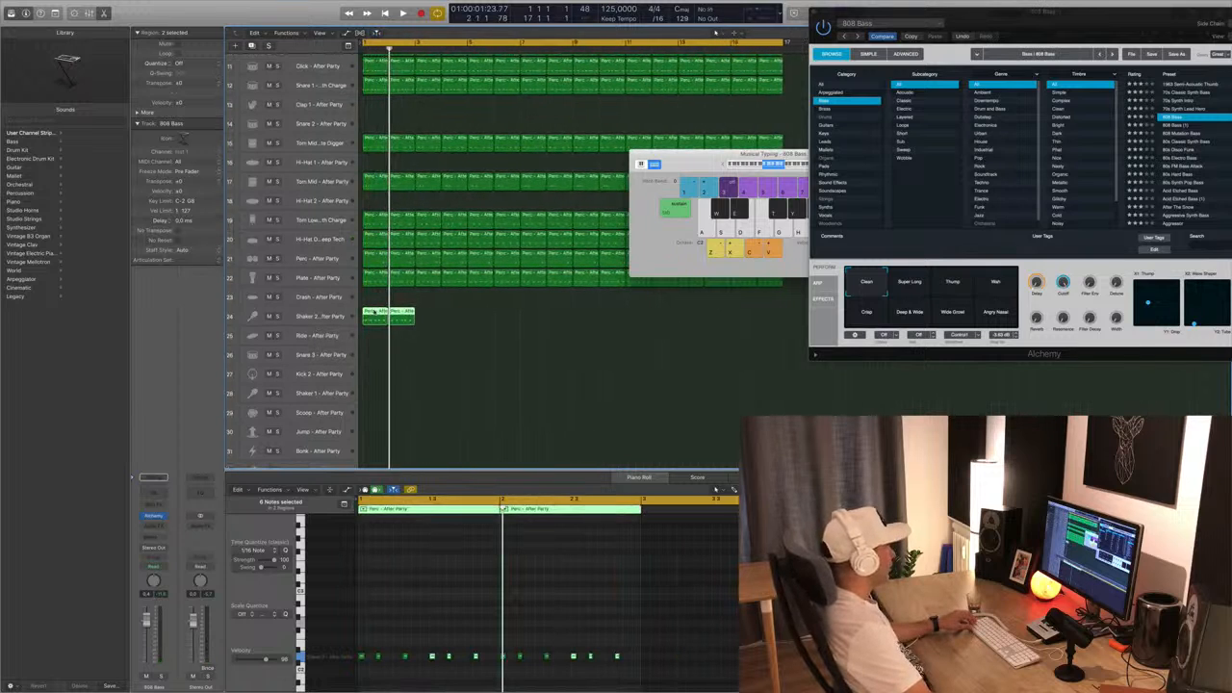
{"action": "left_click_drag", "start_coordinate": [413, 315], "coordinate": [429, 316]}
{"action": "left_click_drag", "start_coordinate": [531, 316], "coordinate": [500, 323]}
{"action": "scroll", "coordinate": [479, 315], "scroll_direction": "down", "scroll_amount": 5}
{"action": "key", "text": "space"}
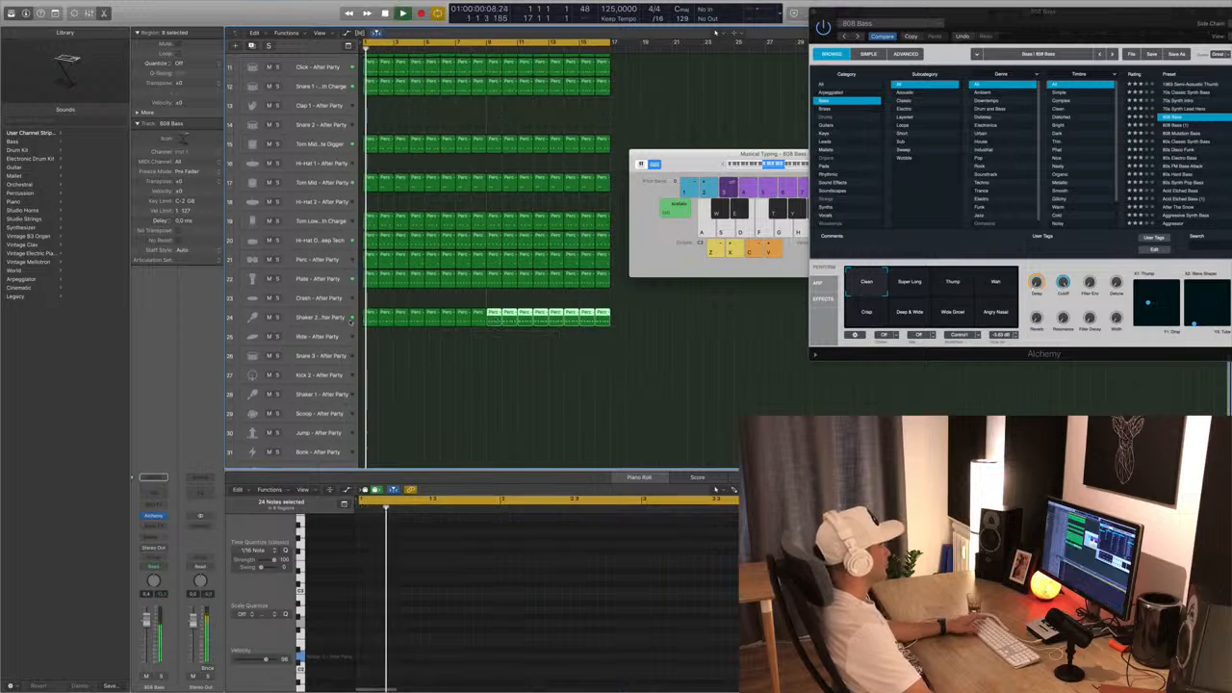
Add a Stereo Delay effect to the Shaker 2 track with the Dual 1/16 Step preset, and close its window.
{"action": "left_click", "coordinate": [328, 314]}
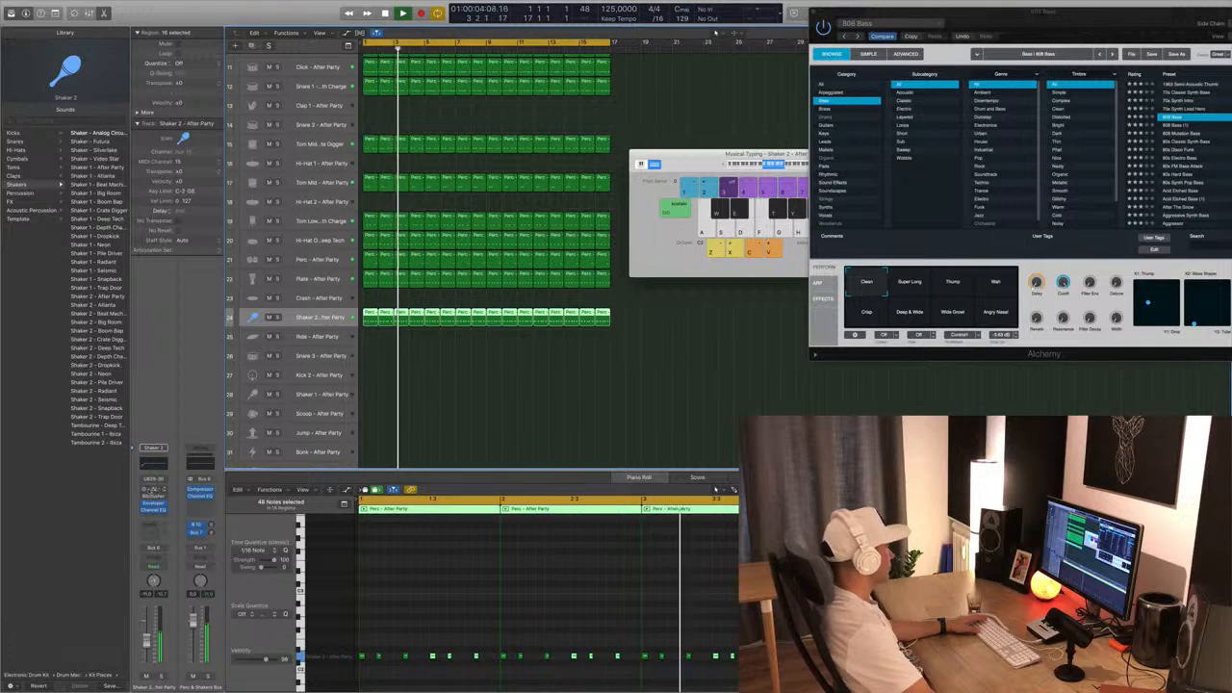
{"action": "left_click", "coordinate": [153, 490]}
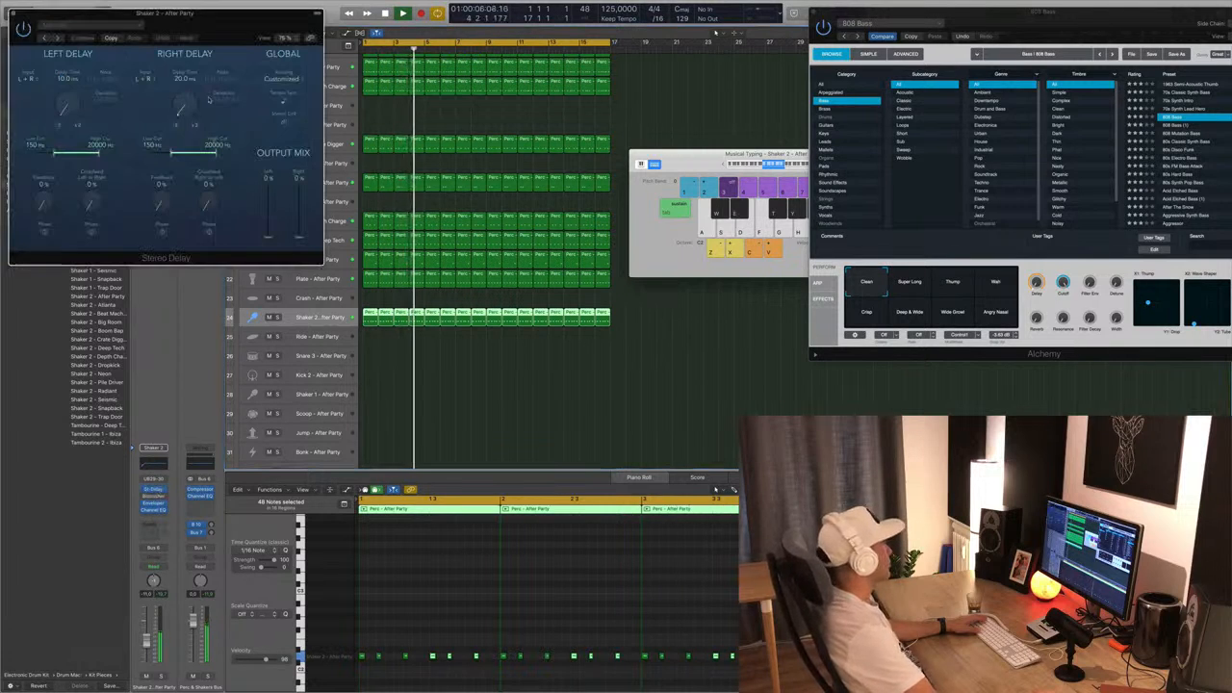
{"action": "left_click", "coordinate": [44, 39]}
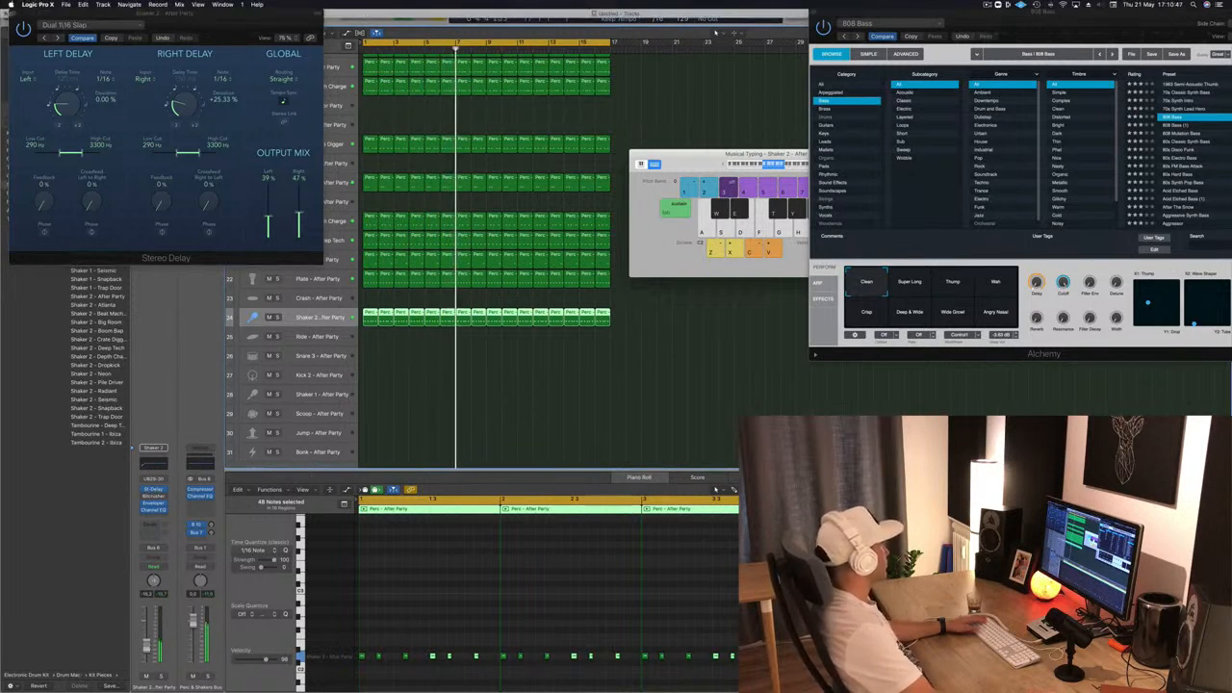
{"action": "left_click", "coordinate": [12, 13]}
Stop playback and load the Brass Response preset from the Brass category into Alchemy on the Inst 2 track.
{"action": "scroll", "coordinate": [391, 212], "scroll_direction": "up", "scroll_amount": 5}
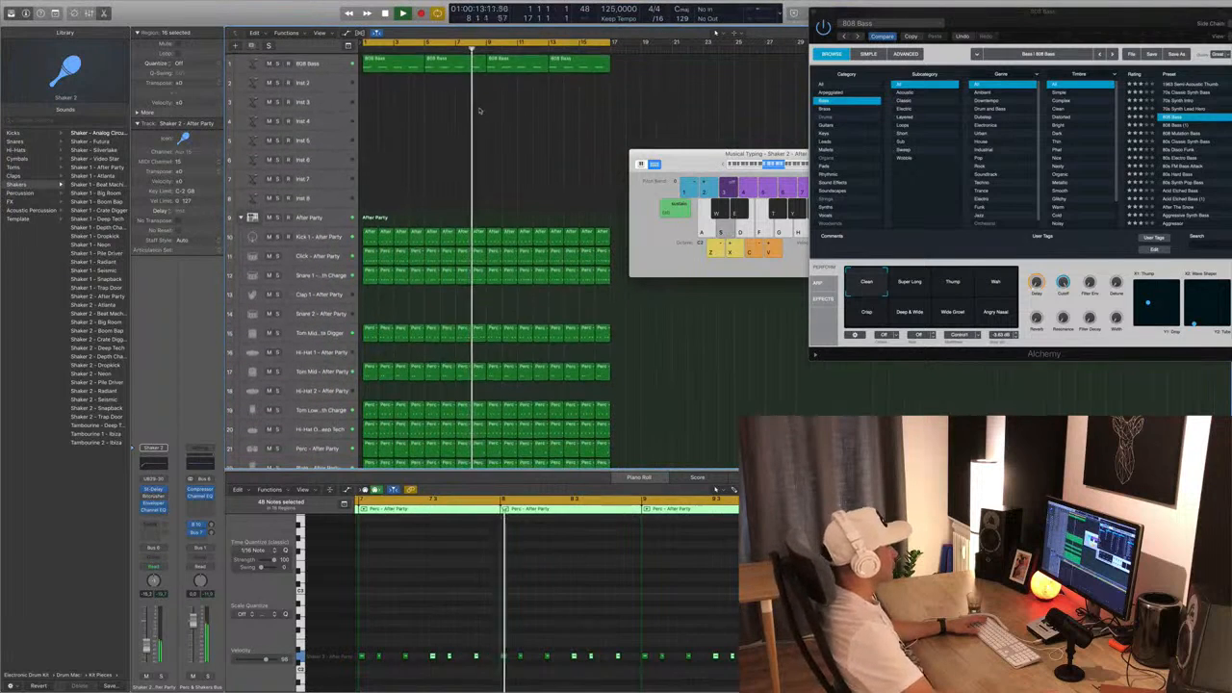
{"action": "left_click", "coordinate": [444, 122]}
{"action": "left_click", "coordinate": [325, 82]}
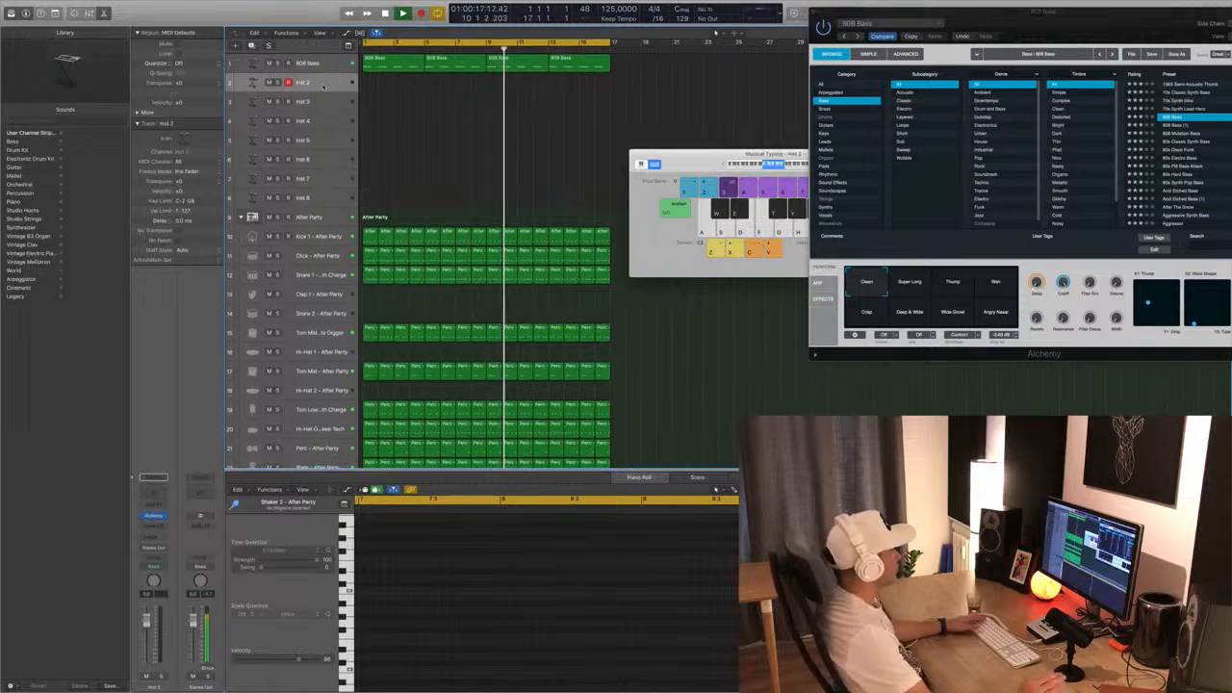
{"action": "key", "text": "space"}
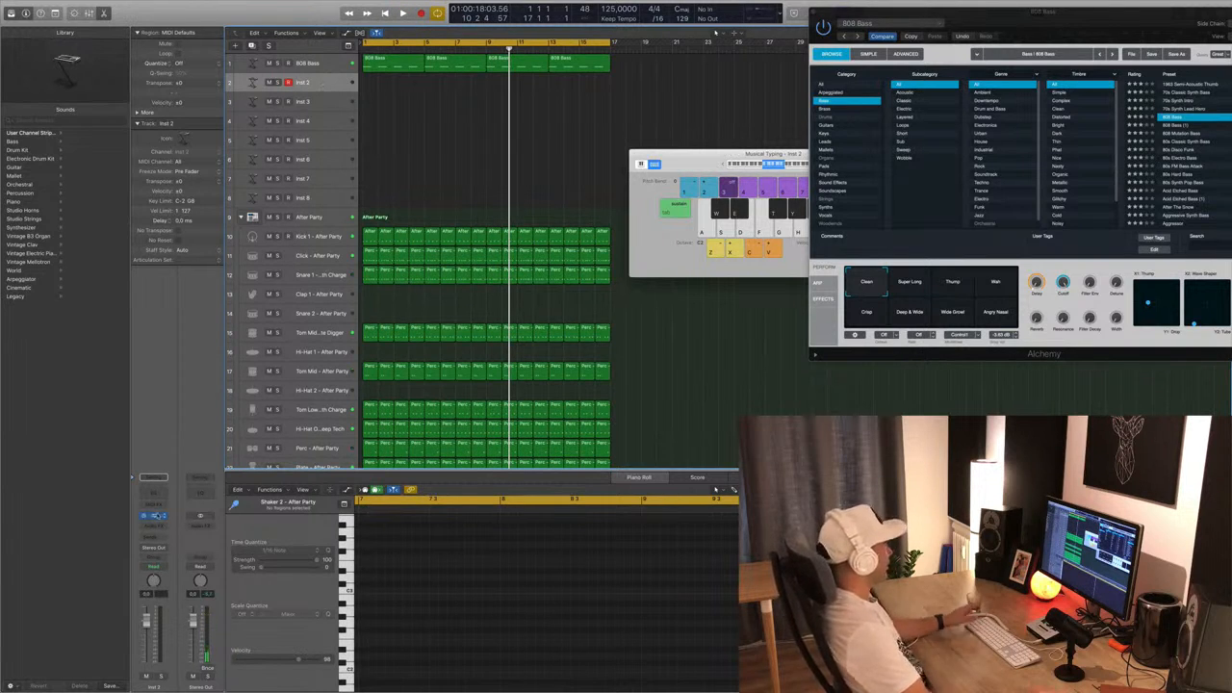
{"action": "left_click", "coordinate": [157, 516]}
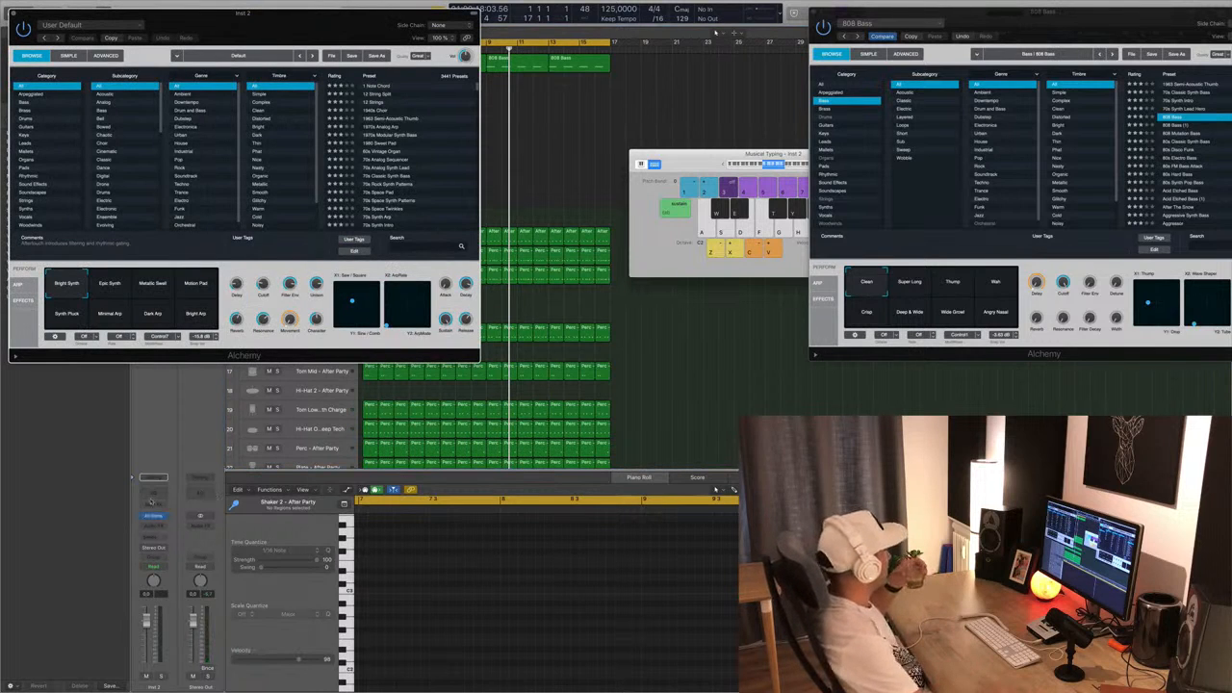
{"action": "left_click", "coordinate": [24, 111]}
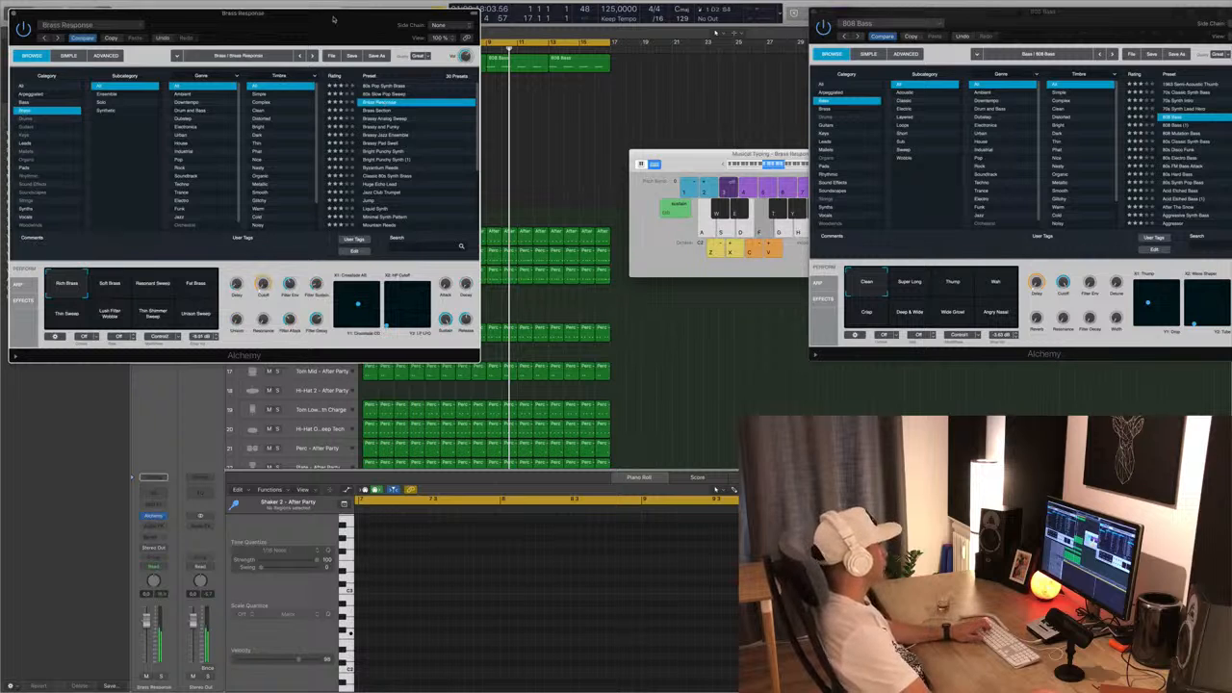
Play the loop and rearrange the two Alchemy windows so the Brass Response preset browser is fully accessible.
{"action": "left_click_drag", "start_coordinate": [333, 18], "coordinate": [900, 245]}
{"action": "key", "text": "space"}
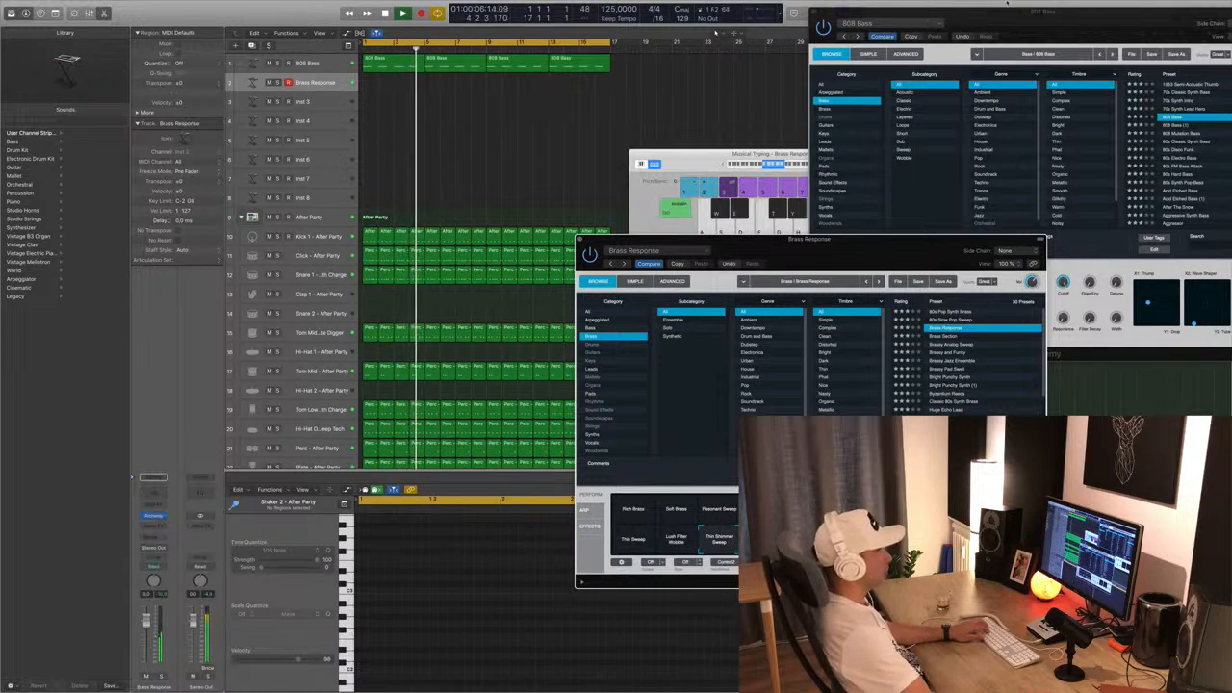
{"action": "left_click_drag", "start_coordinate": [1068, 10], "coordinate": [1032, 3]}
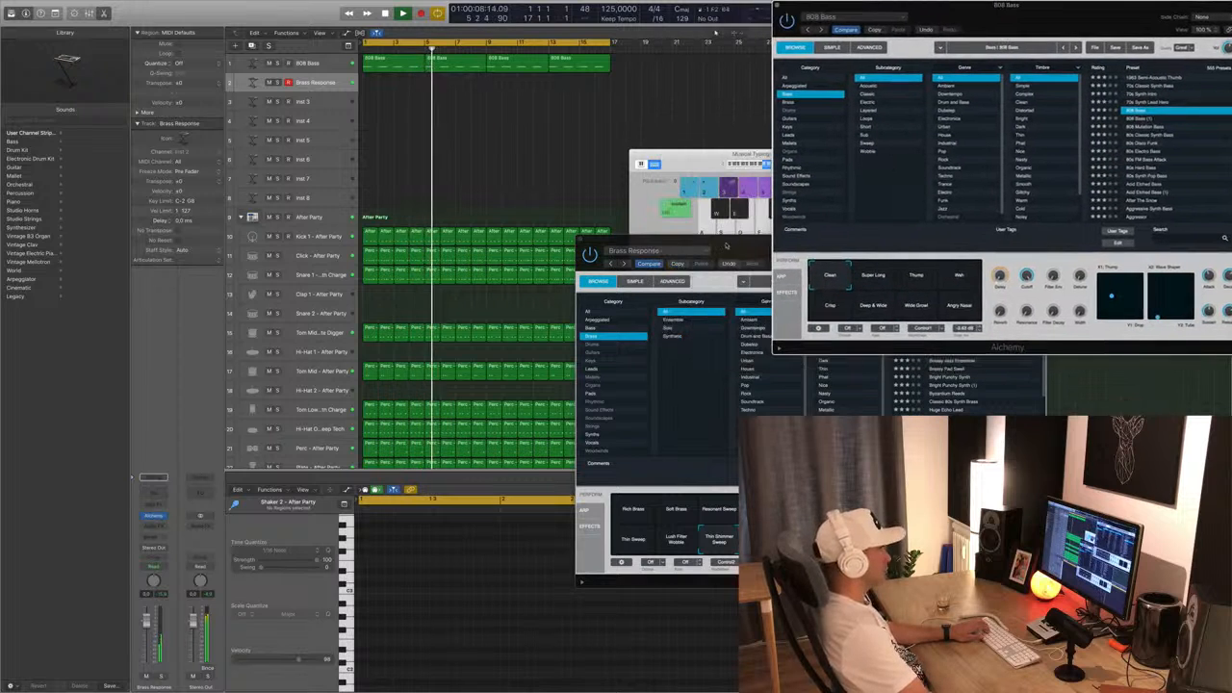
{"action": "left_click_drag", "start_coordinate": [727, 240], "coordinate": [351, 224]}
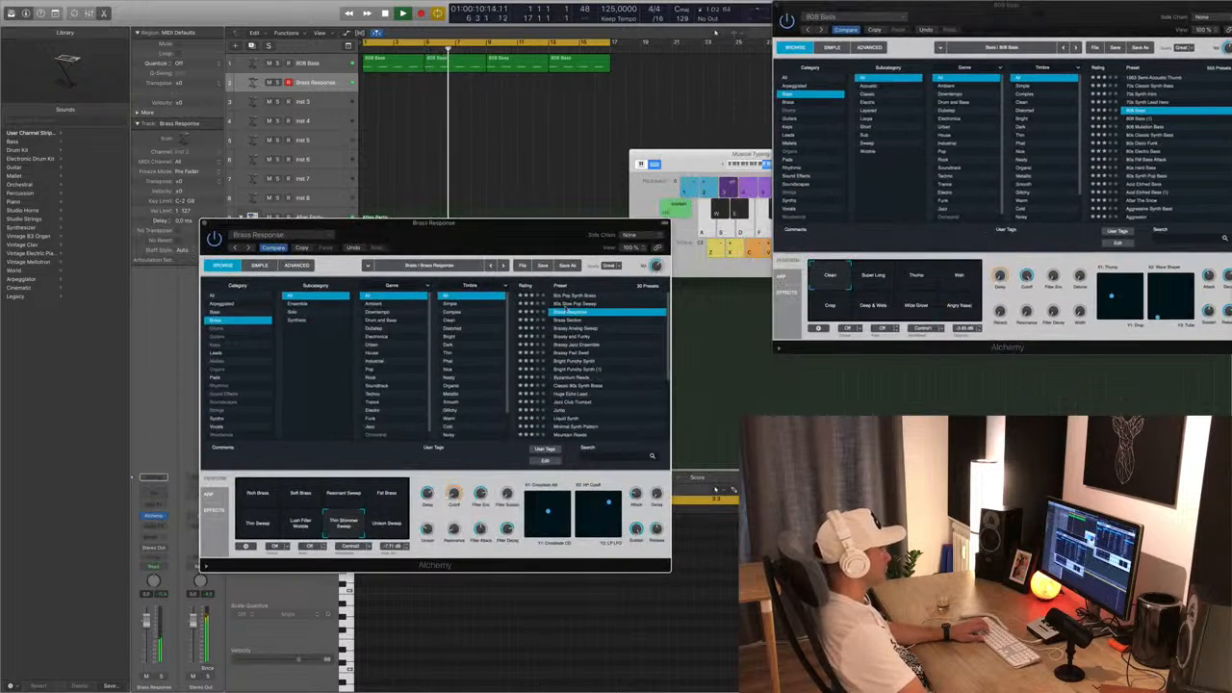
Audition the brass presets 80s Slow Pop Sweep, Brass Section and Brassy Analog Sweep over the playing loop.
{"action": "key", "text": "Up"}
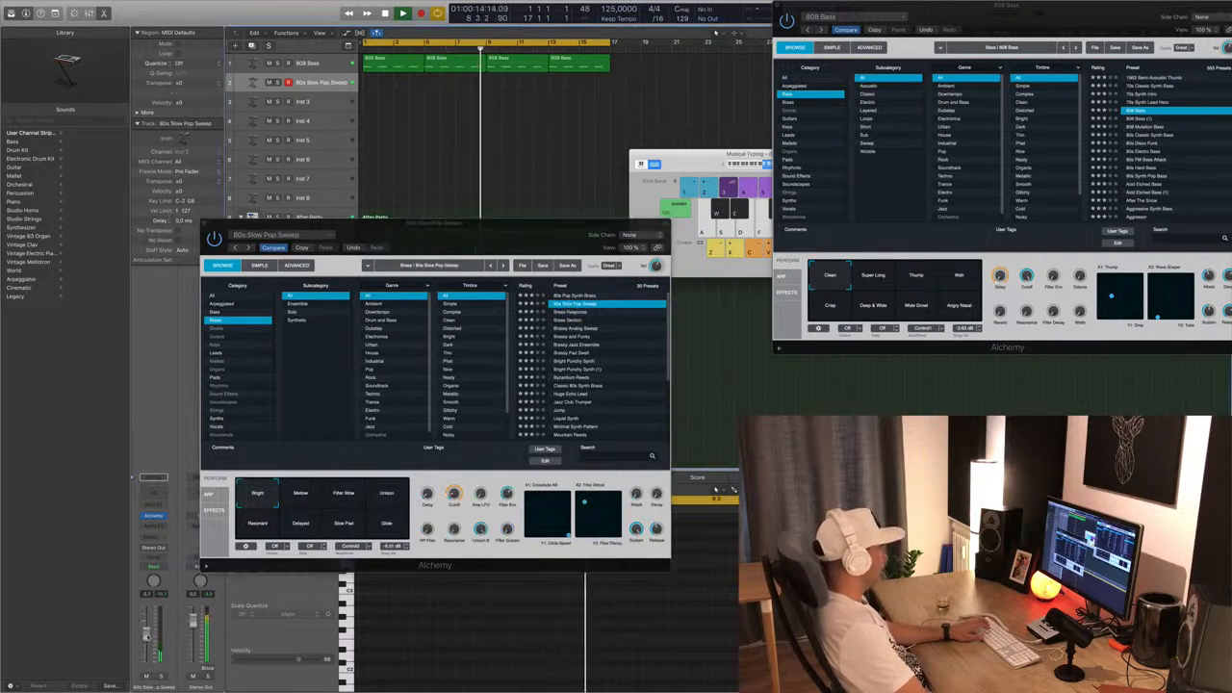
{"action": "left_click", "coordinate": [569, 320]}
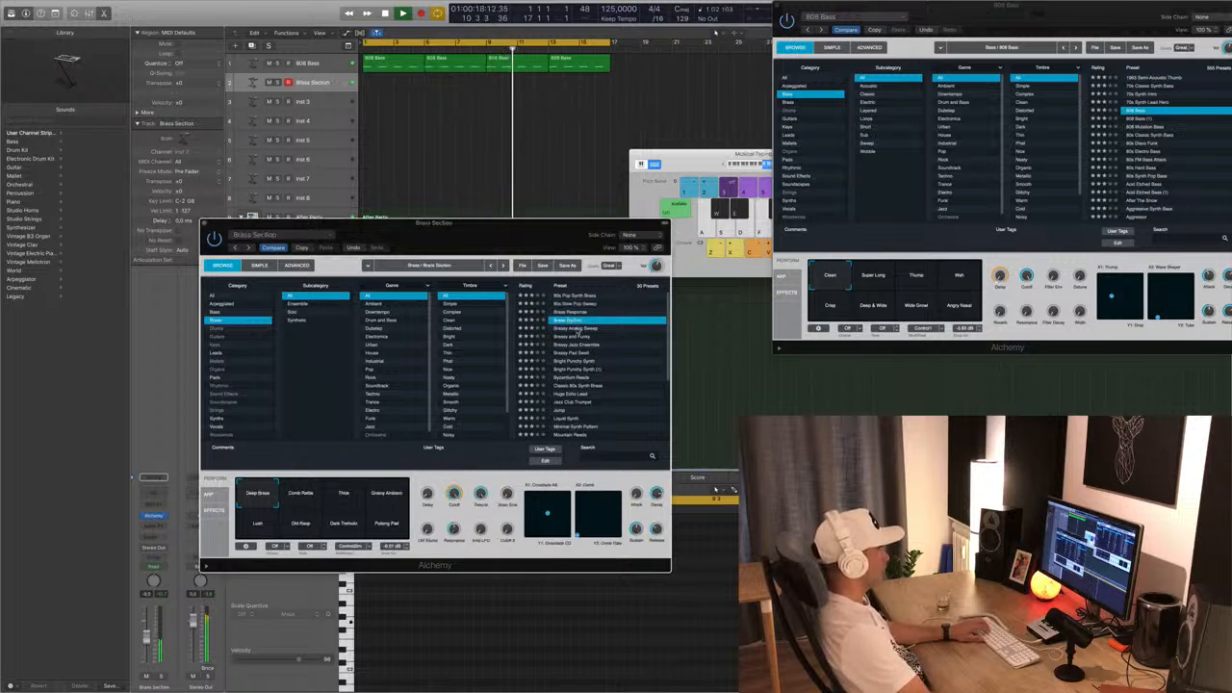
{"action": "left_click", "coordinate": [577, 329]}
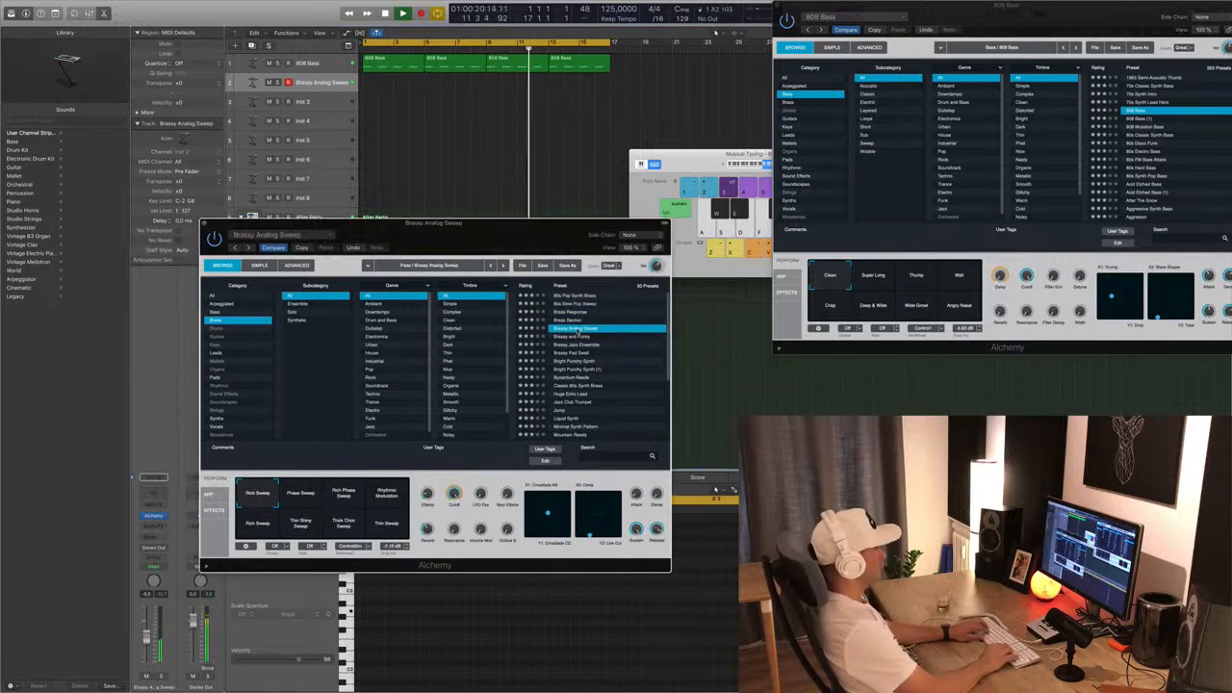
Step through the Brass presets from Brassy Analog Sweep to Brassy Pad Swell and play test notes.
{"action": "key", "text": "Down"}
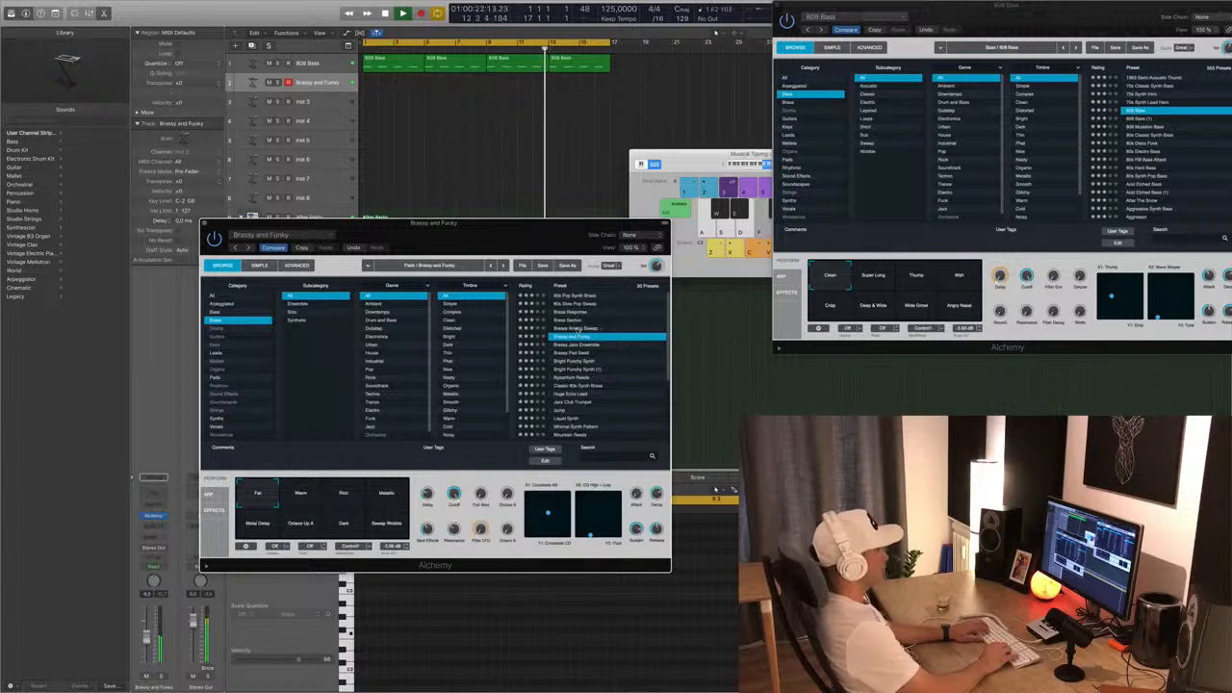
{"action": "key", "text": "Down"}
{"action": "key", "text": "Down"}
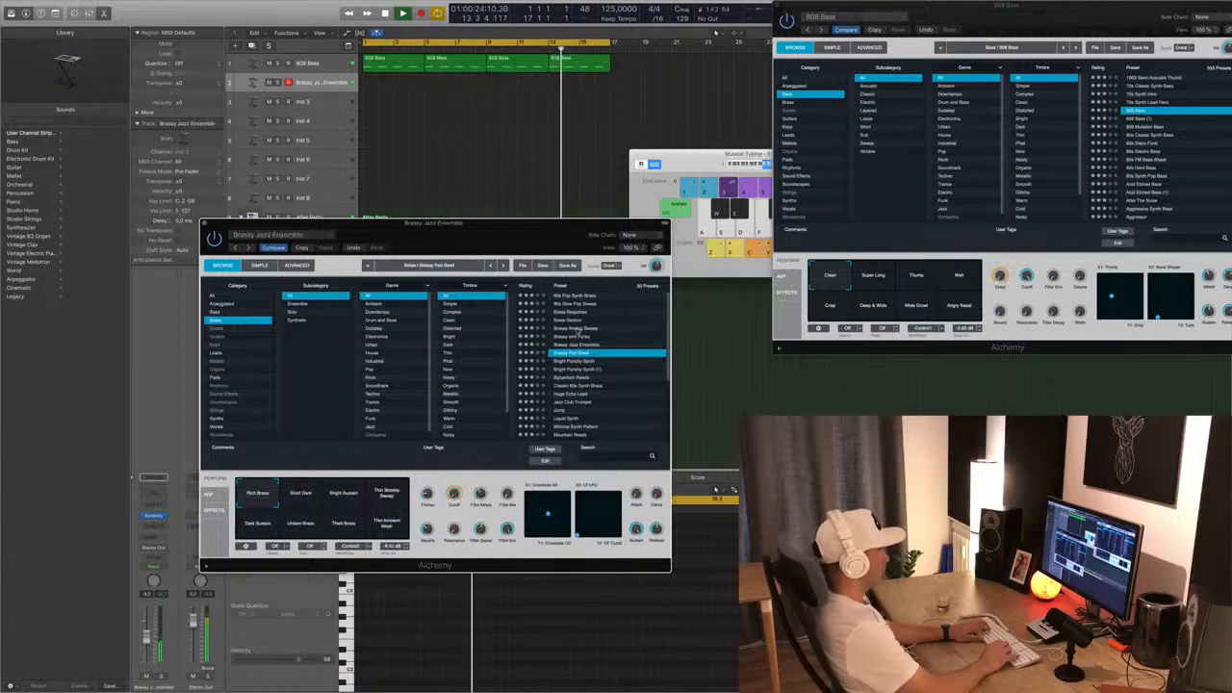
{"action": "key", "text": "f"}
{"action": "key", "text": "f"}
{"action": "key", "text": "f"}
Shift the Musical Typing keyboard to a lower octave range and play test notes on the Brassy Pad Swell patch.
{"action": "left_click", "coordinate": [753, 165]}
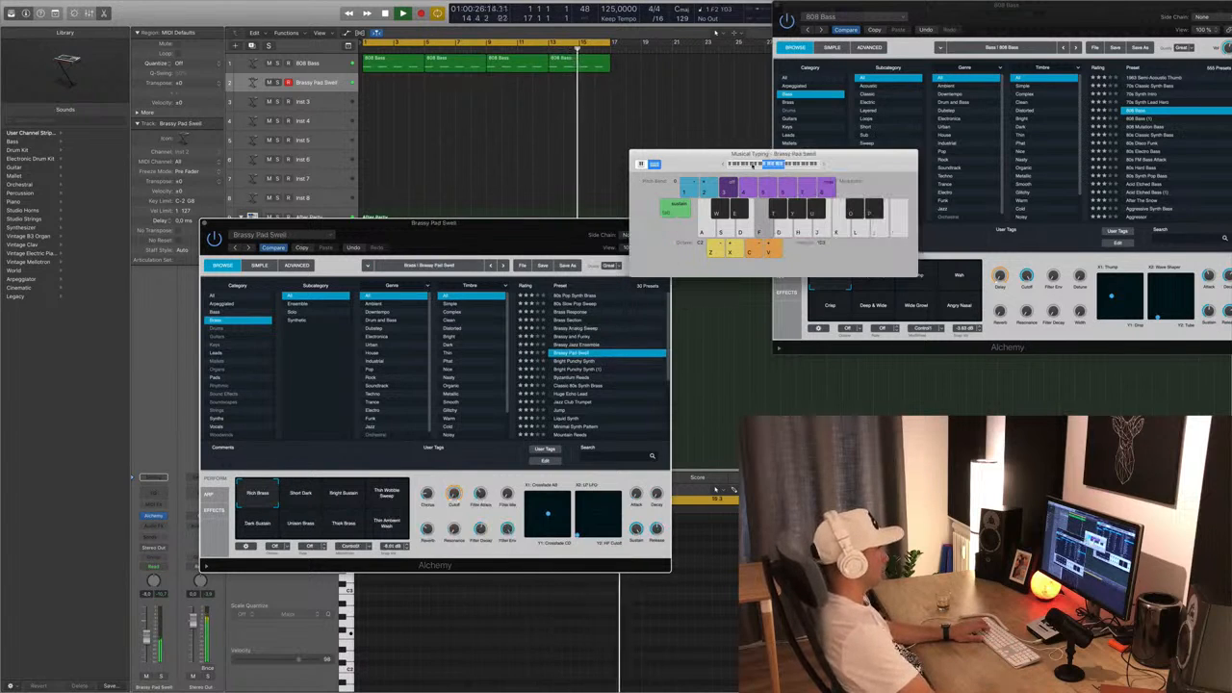
{"action": "left_click", "coordinate": [753, 165]}
{"action": "key", "text": "h"}
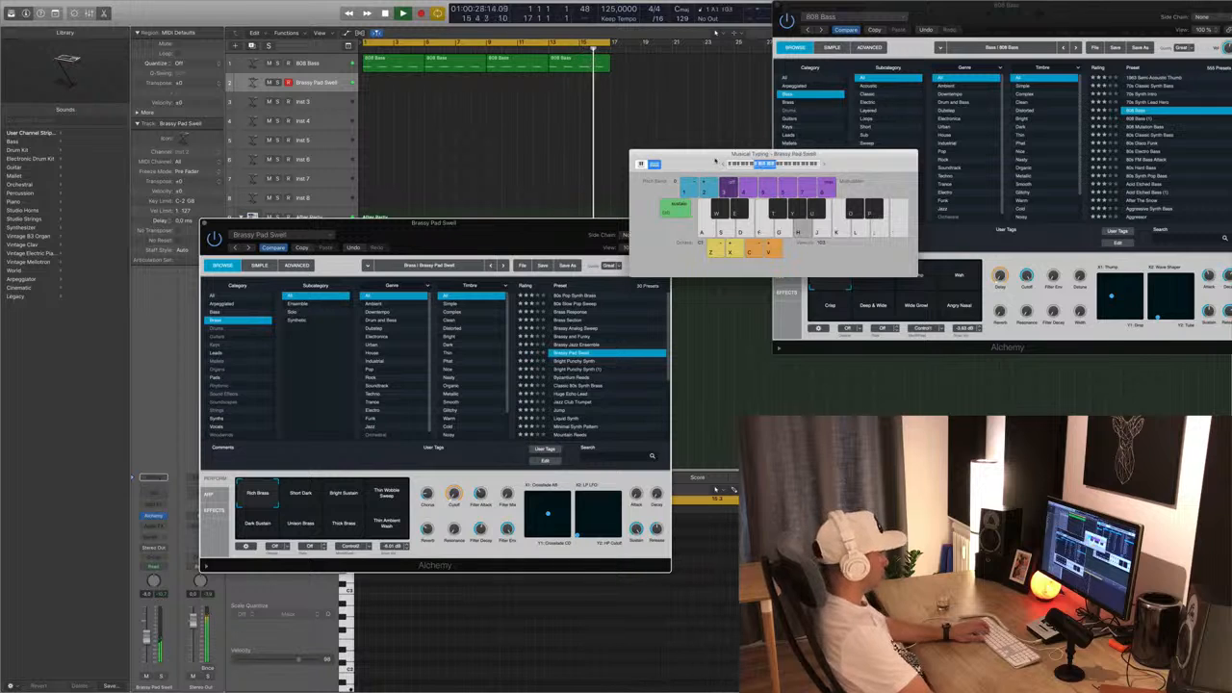
{"action": "key", "text": "g"}
{"action": "key", "text": "h"}
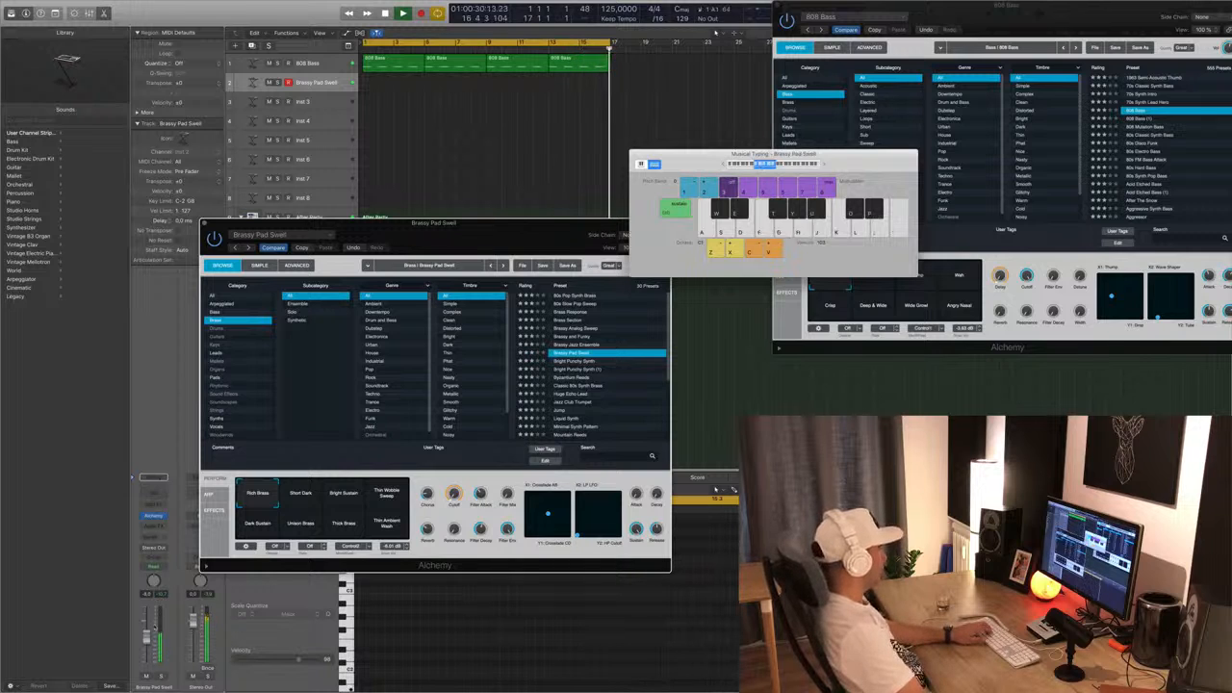
{"action": "key", "text": "g"}
Raise the brass track's volume to 0.0 dB and audition the patch's Short Dark variation.
{"action": "left_click_drag", "start_coordinate": [147, 638], "coordinate": [148, 631]}
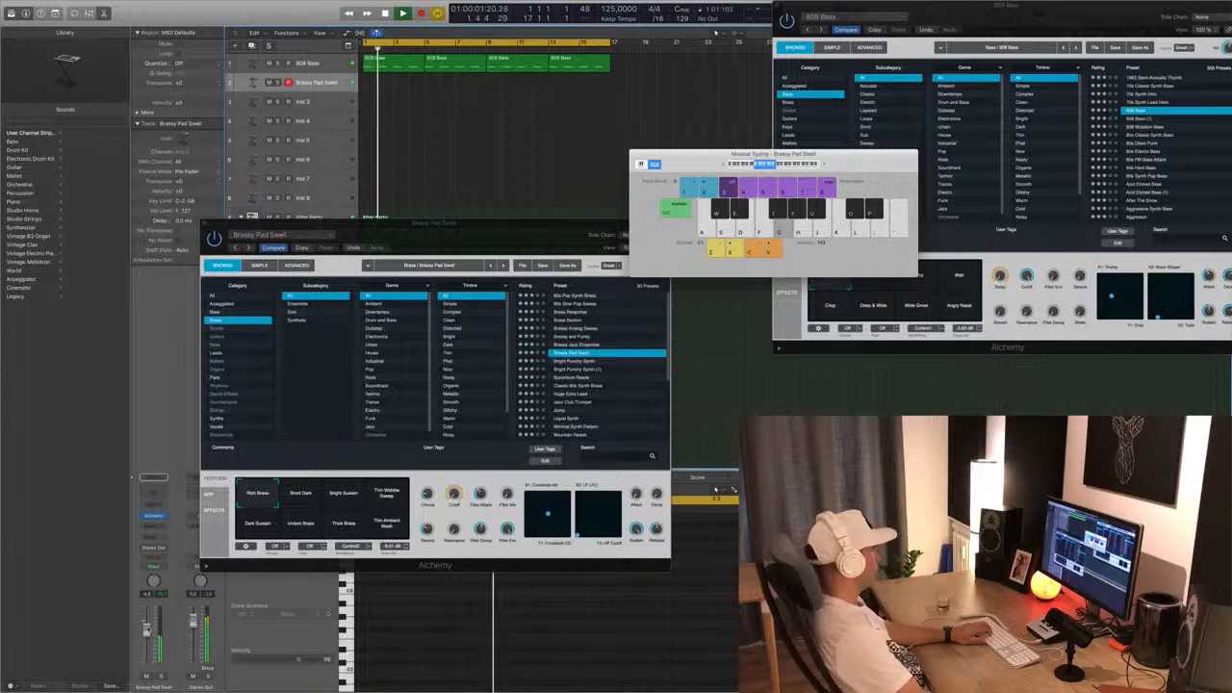
{"action": "left_click", "coordinate": [306, 495]}
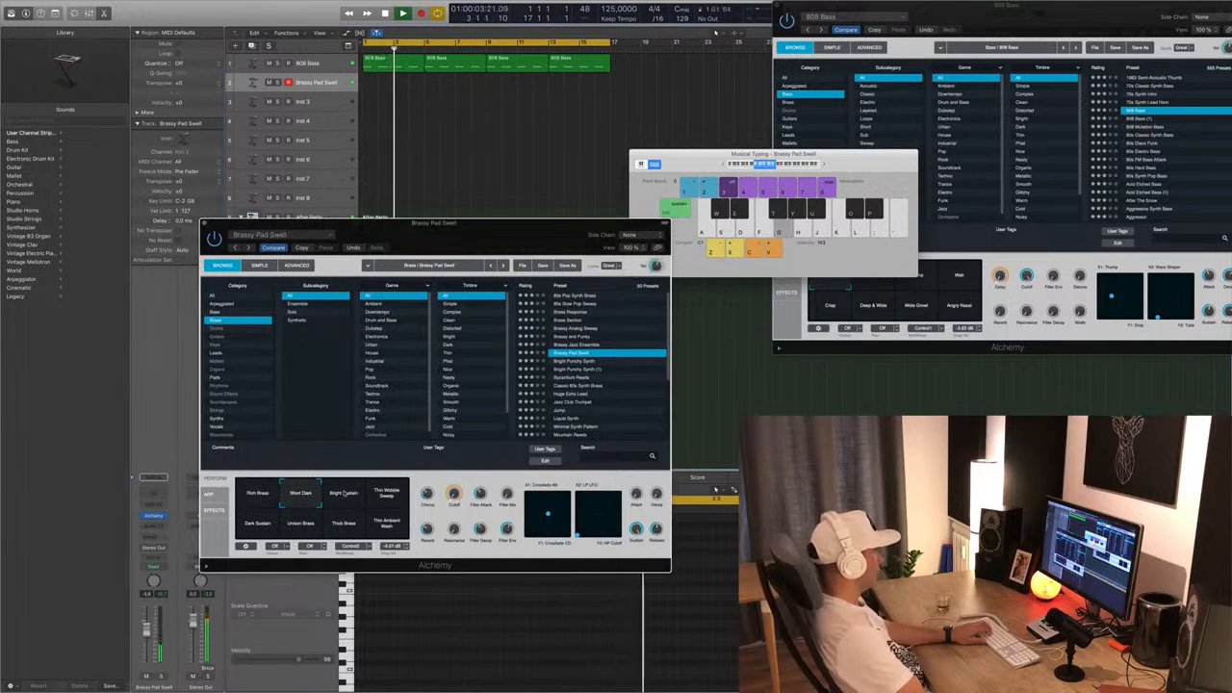
{"action": "key", "text": "g"}
{"action": "left_click_drag", "start_coordinate": [147, 629], "coordinate": [148, 619]}
{"action": "key", "text": "g"}
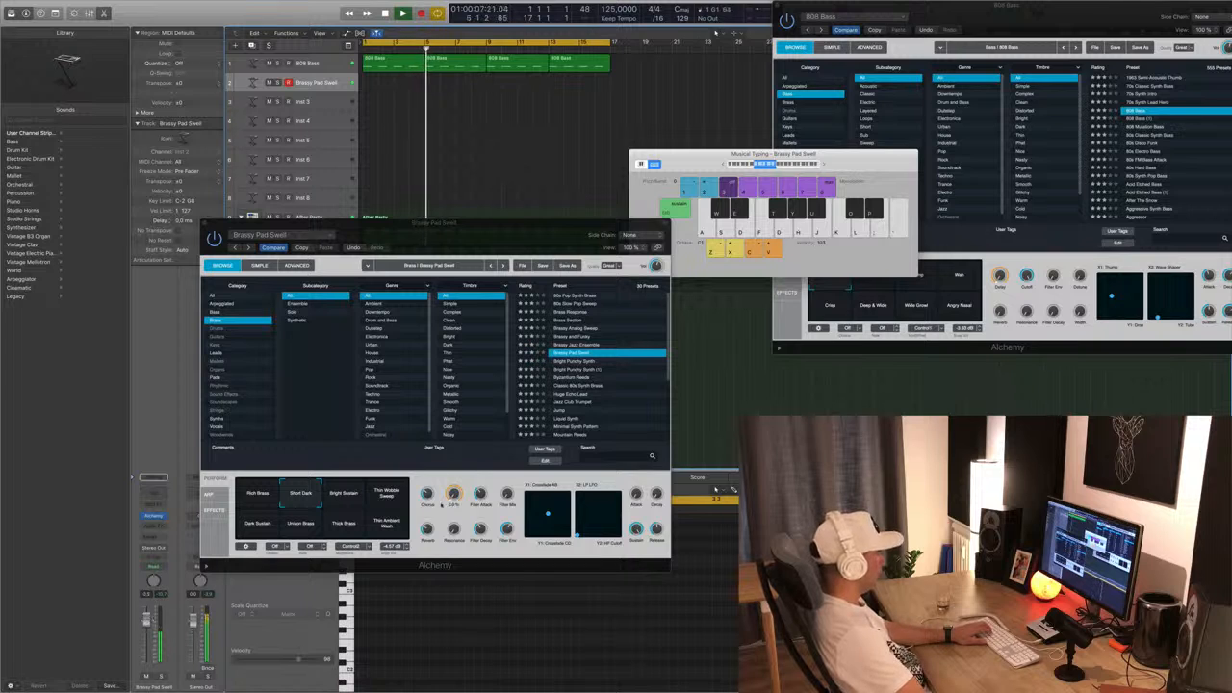
Adjust the Filter Attack of the Short Dark variation while playing test notes.
{"action": "left_click", "coordinate": [479, 487]}
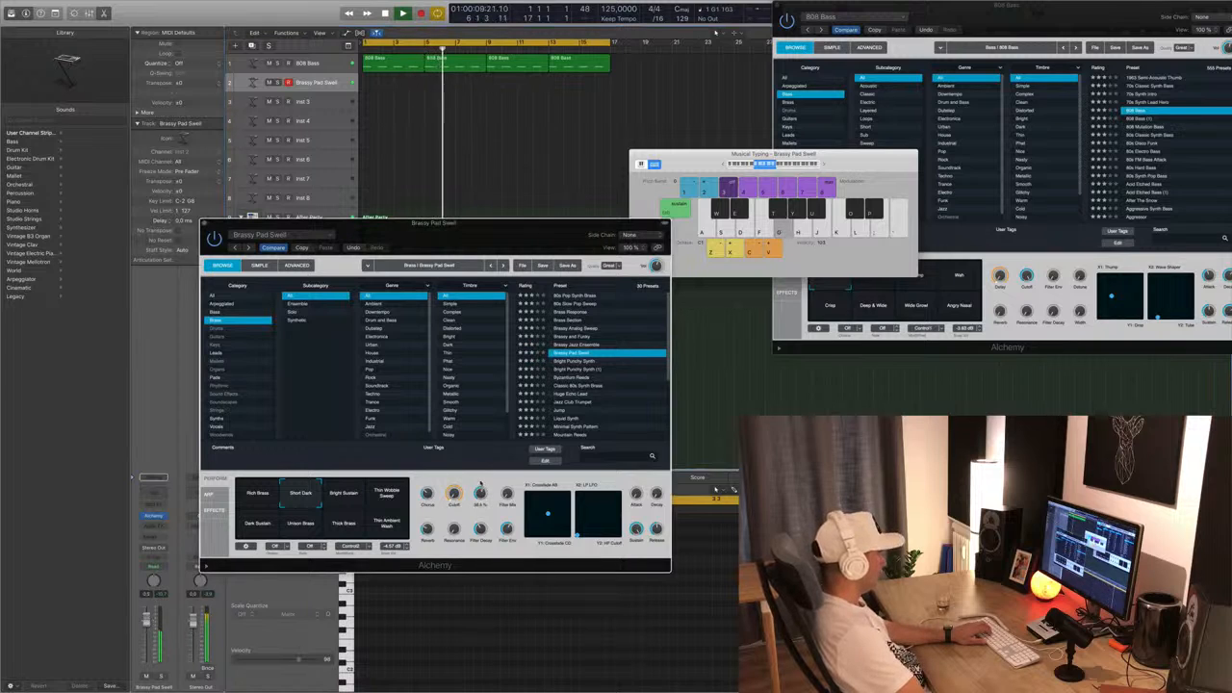
{"action": "key", "text": "j"}
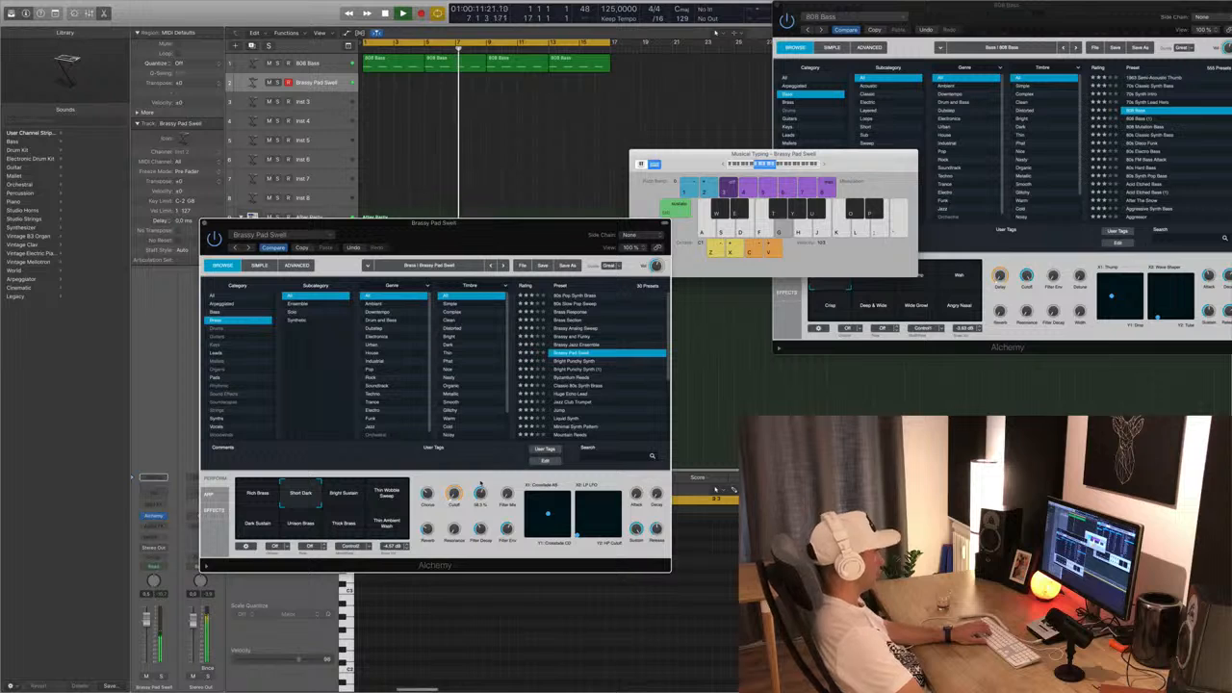
{"action": "key", "text": "h"}
{"action": "key", "text": "j"}
{"action": "key", "text": "g"}
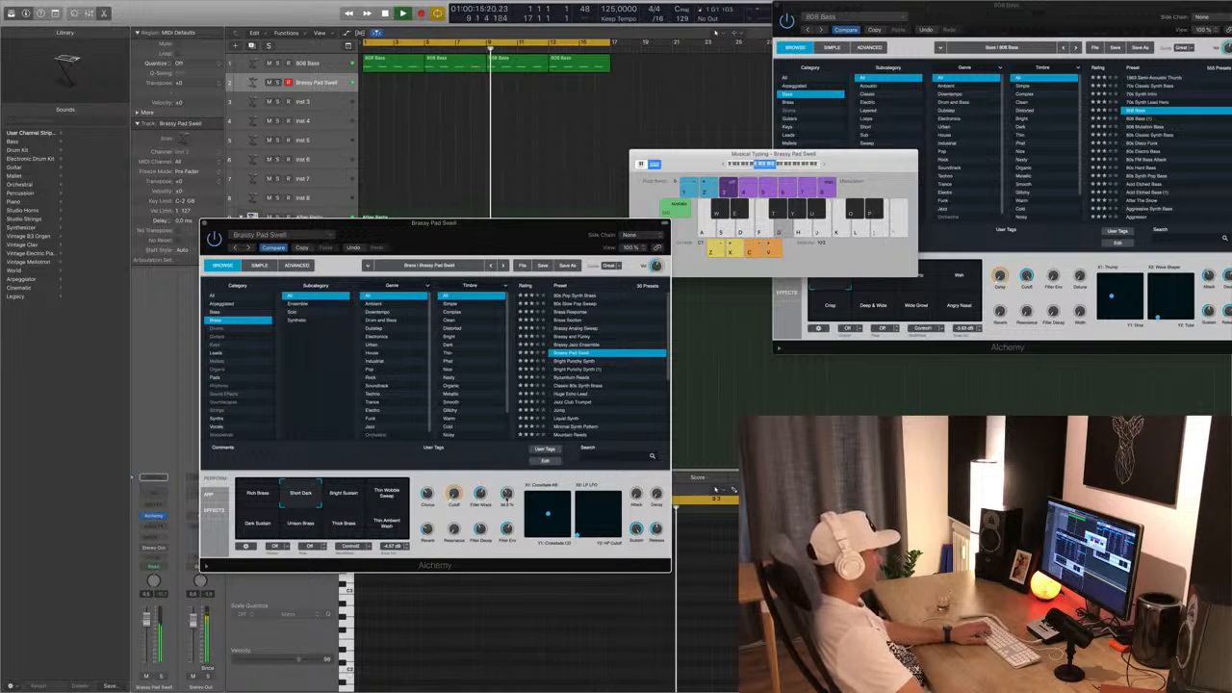
{"action": "key", "text": "j"}
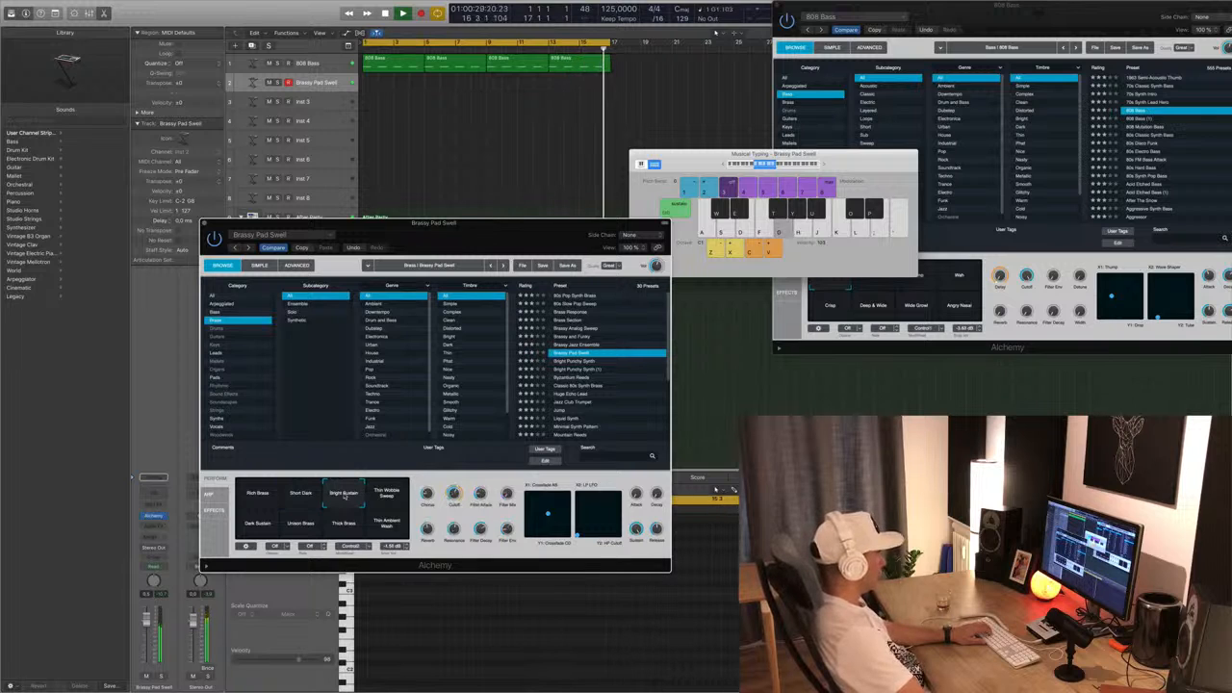
Audition the Thin Wobble Sweep, Dark Sustain, Thick Brass, Unison Brass and Thin Ambient Wash variations with test notes.
{"action": "left_click", "coordinate": [386, 492]}
{"action": "left_click", "coordinate": [258, 523]}
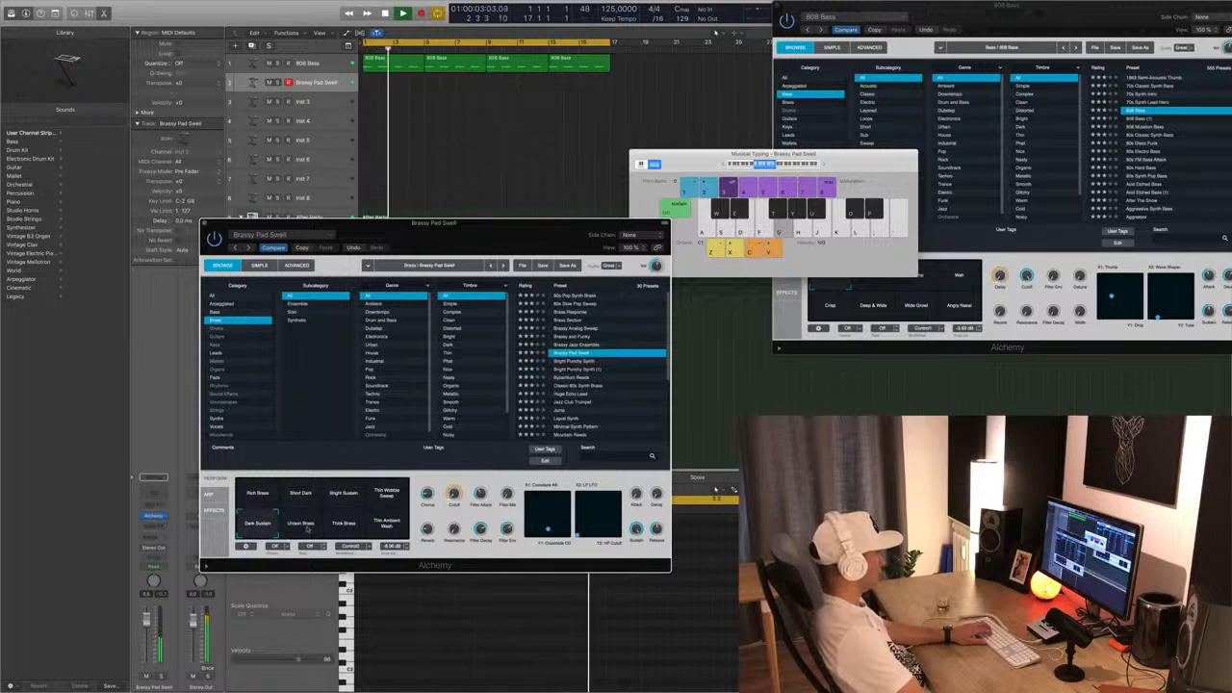
{"action": "key", "text": "h"}
{"action": "key", "text": "g"}
{"action": "left_click", "coordinate": [337, 525]}
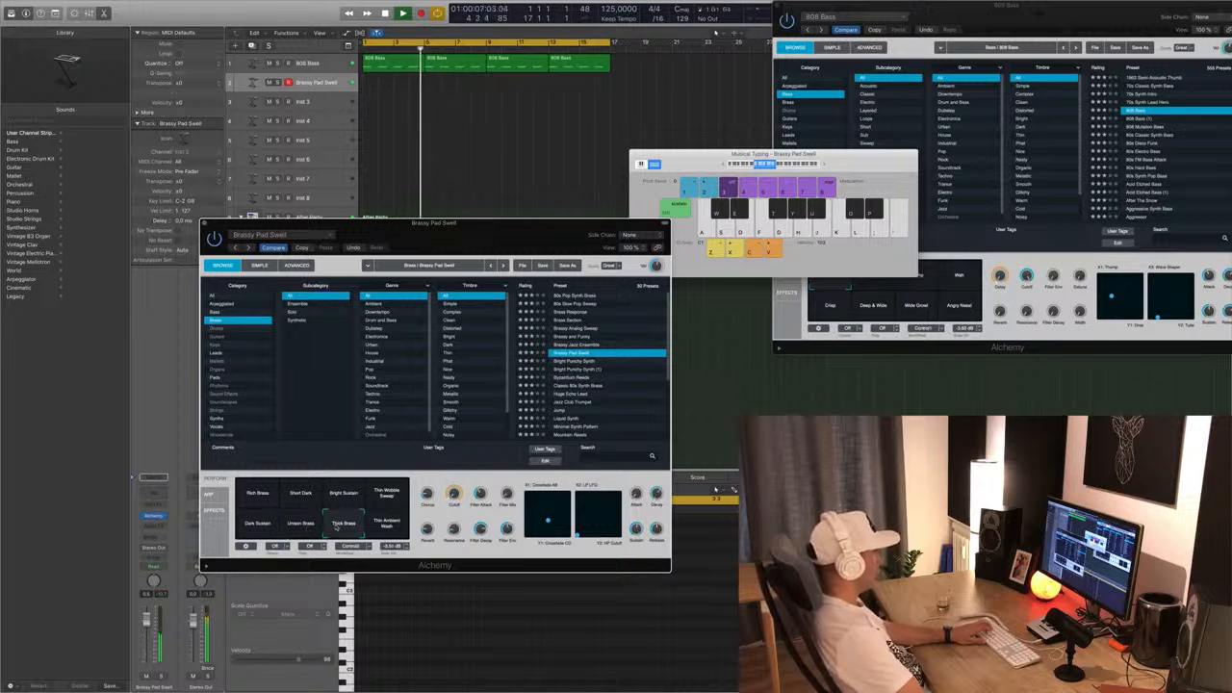
{"action": "left_click", "coordinate": [303, 526]}
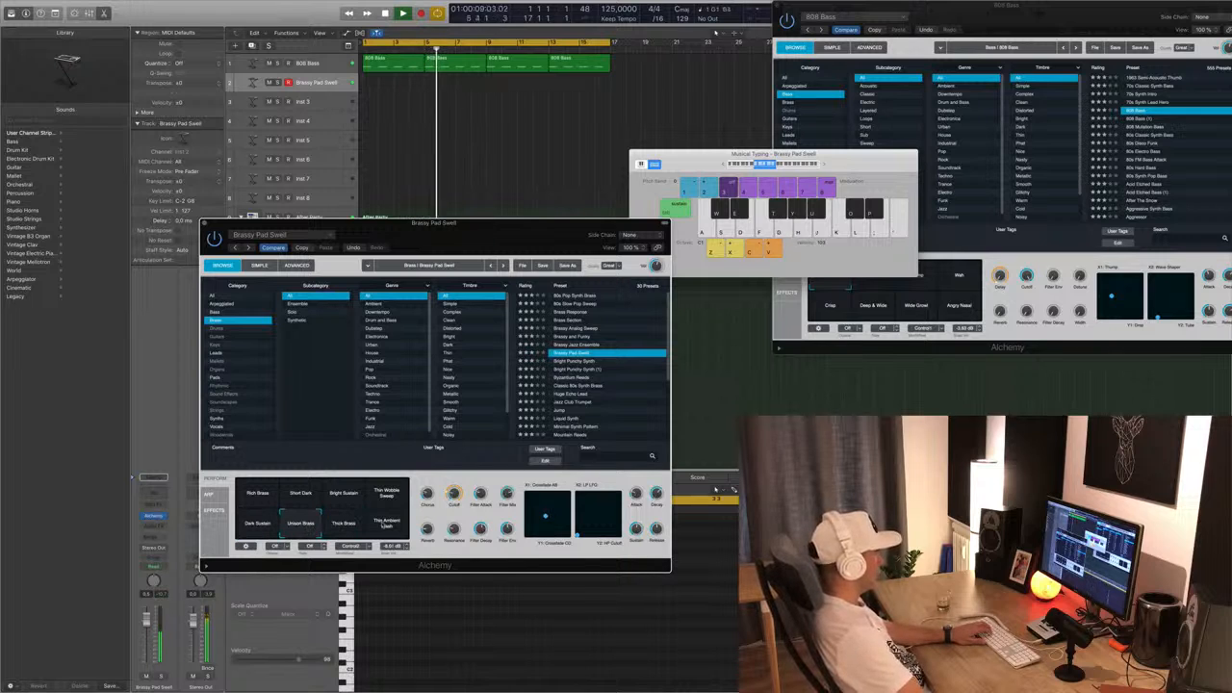
{"action": "left_click", "coordinate": [386, 526]}
{"action": "key", "text": "h"}
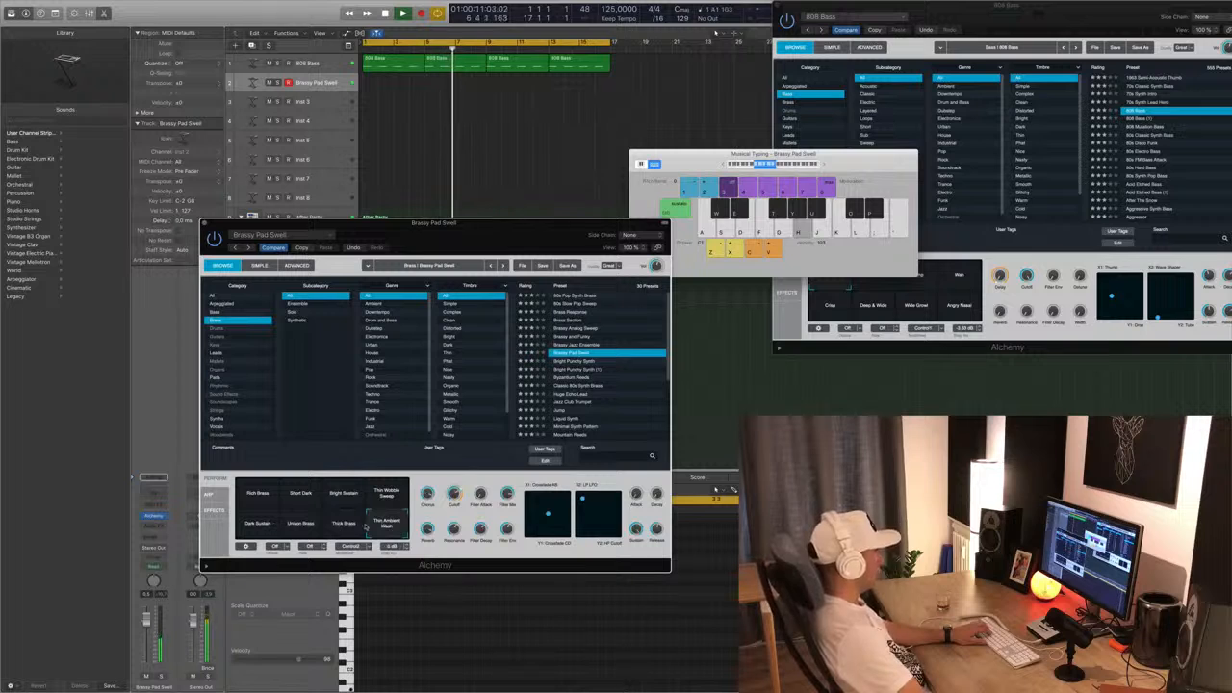
Choose the Thick Brass variation, try out a melody on it, and move the synth window off the track list.
{"action": "left_click", "coordinate": [344, 526]}
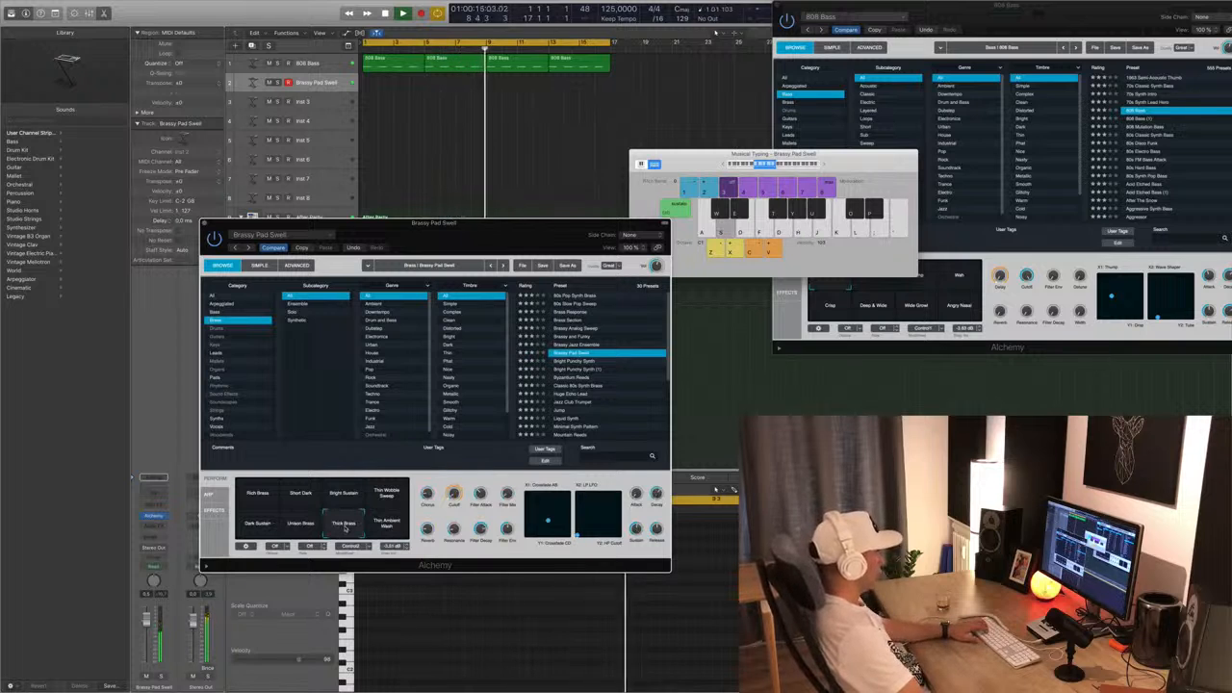
{"action": "key", "text": "s"}
{"action": "key", "text": "d"}
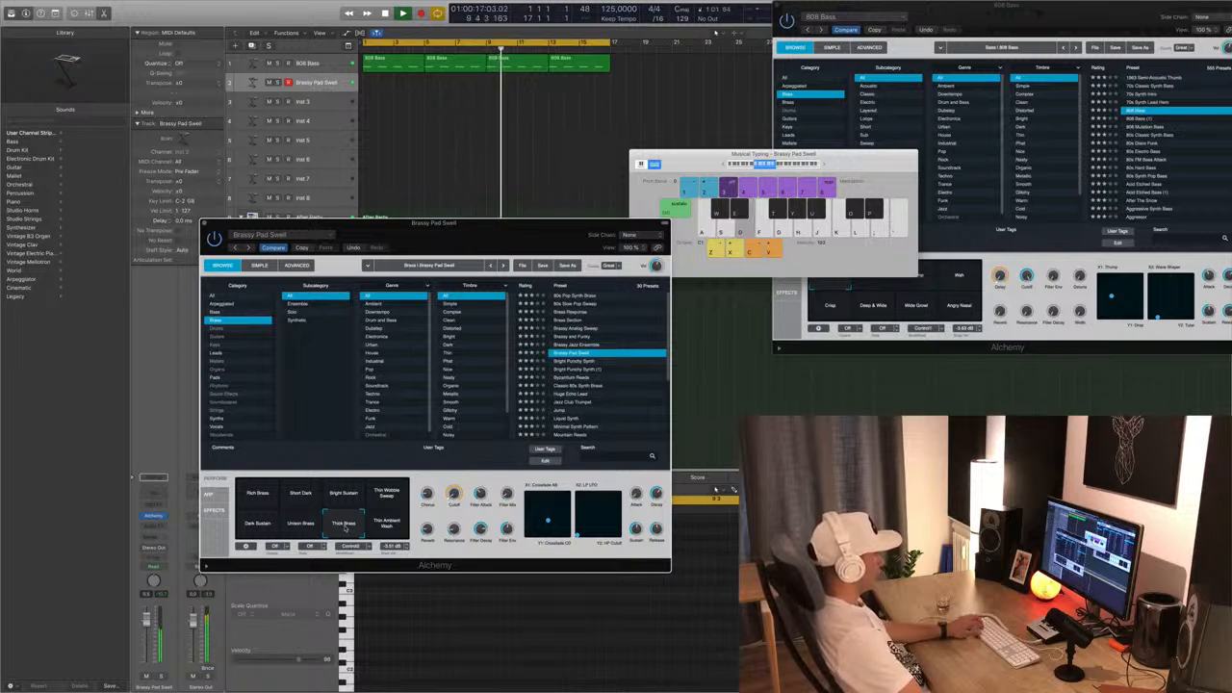
{"action": "key", "text": "s"}
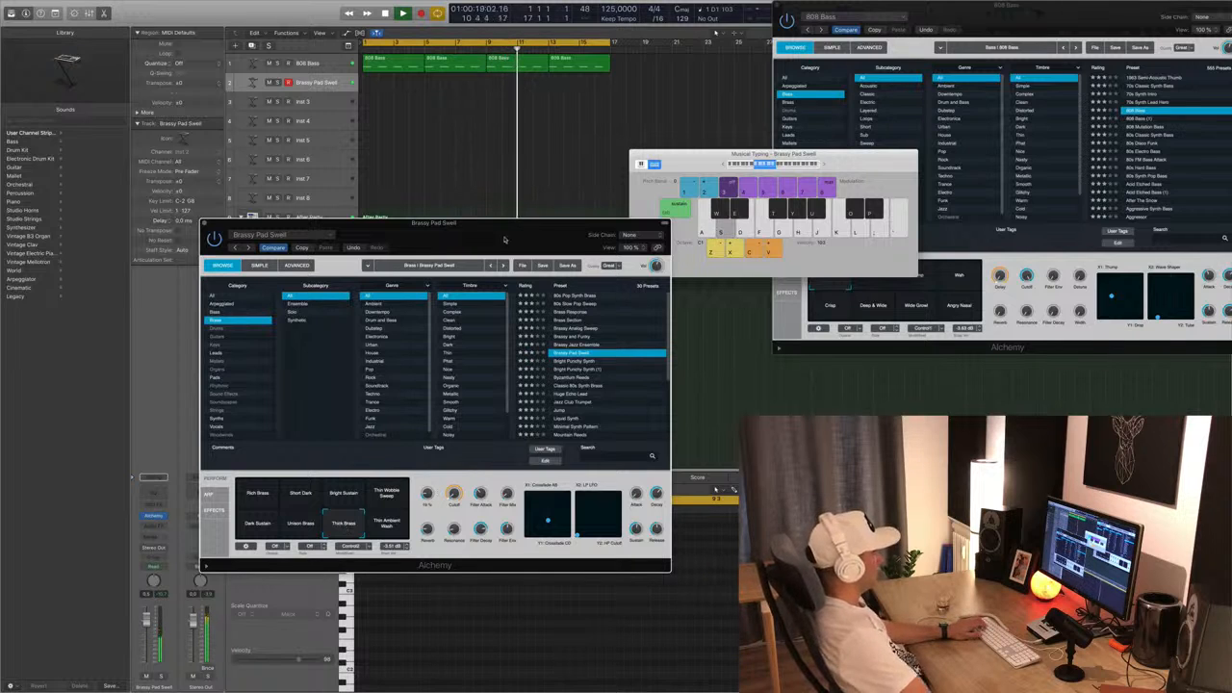
{"action": "left_click_drag", "start_coordinate": [503, 239], "coordinate": [807, 247]}
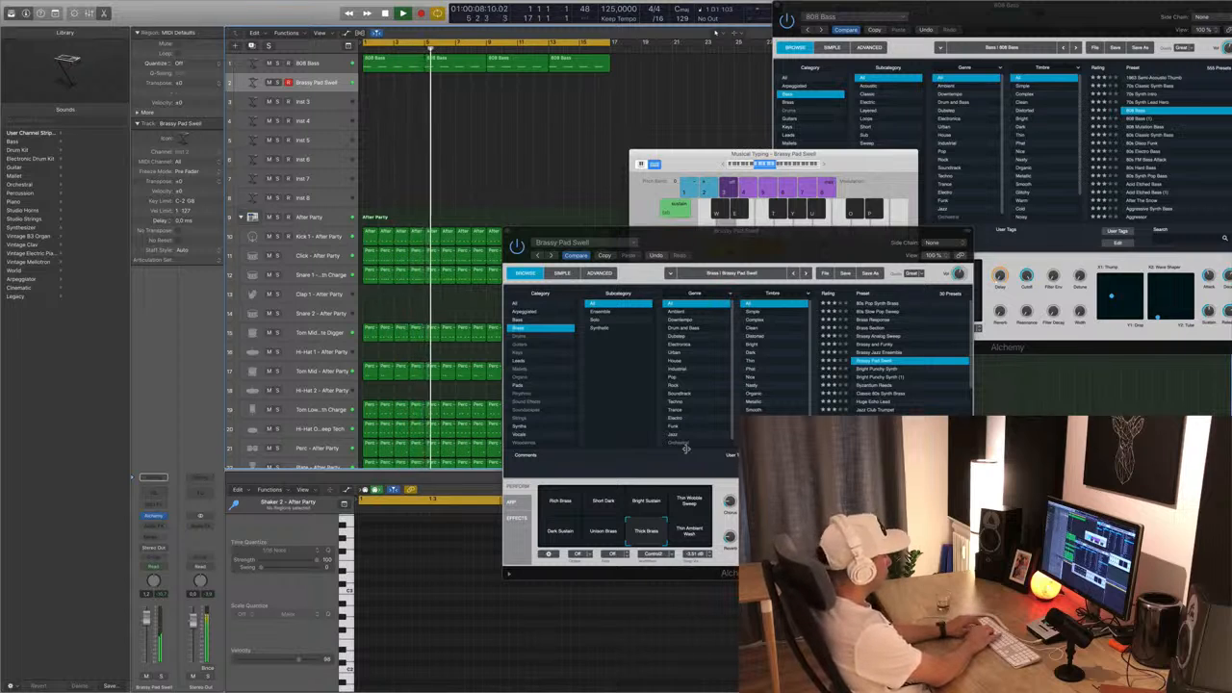
Record a brass melody over the running loop on the Brassy Pad Swell track, stopping near bar 17.
{"action": "key", "text": "r"}
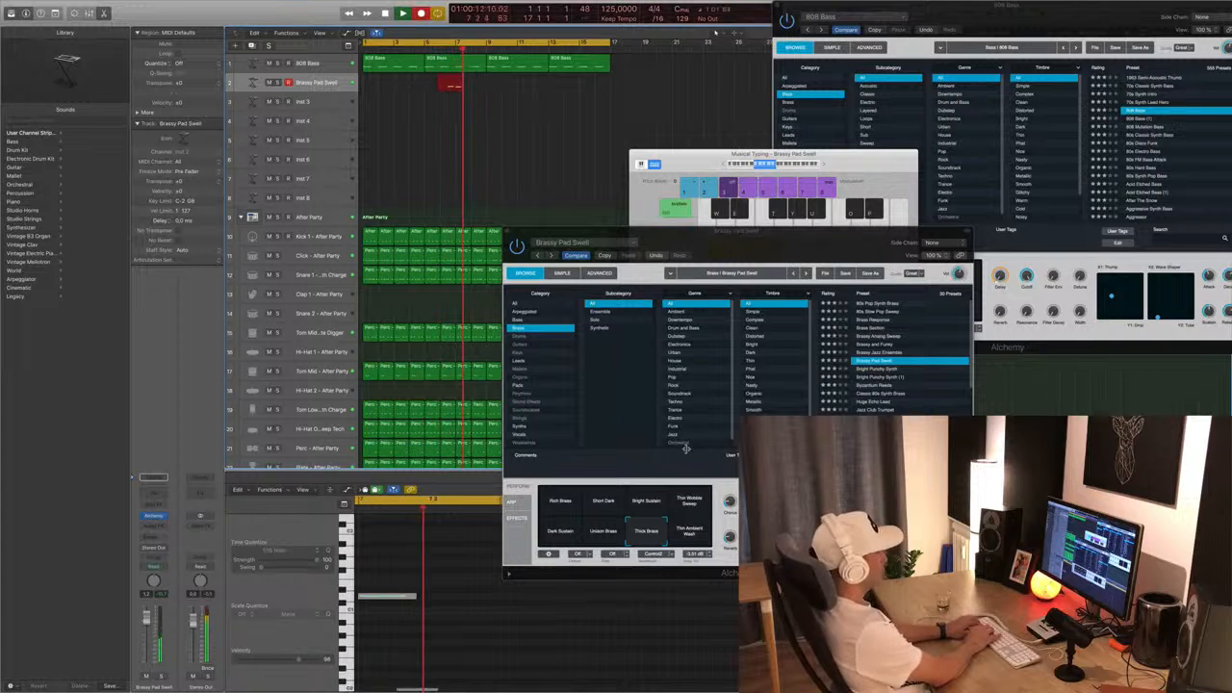
{"action": "key", "text": "h"}
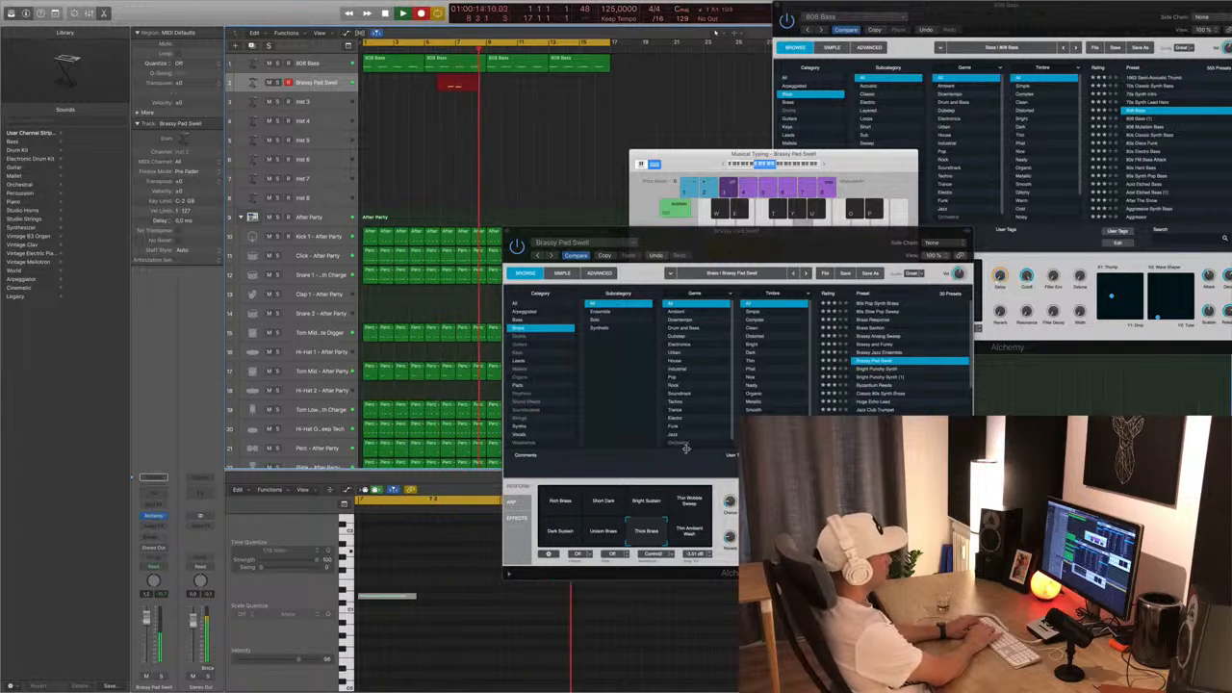
{"action": "key", "text": "s"}
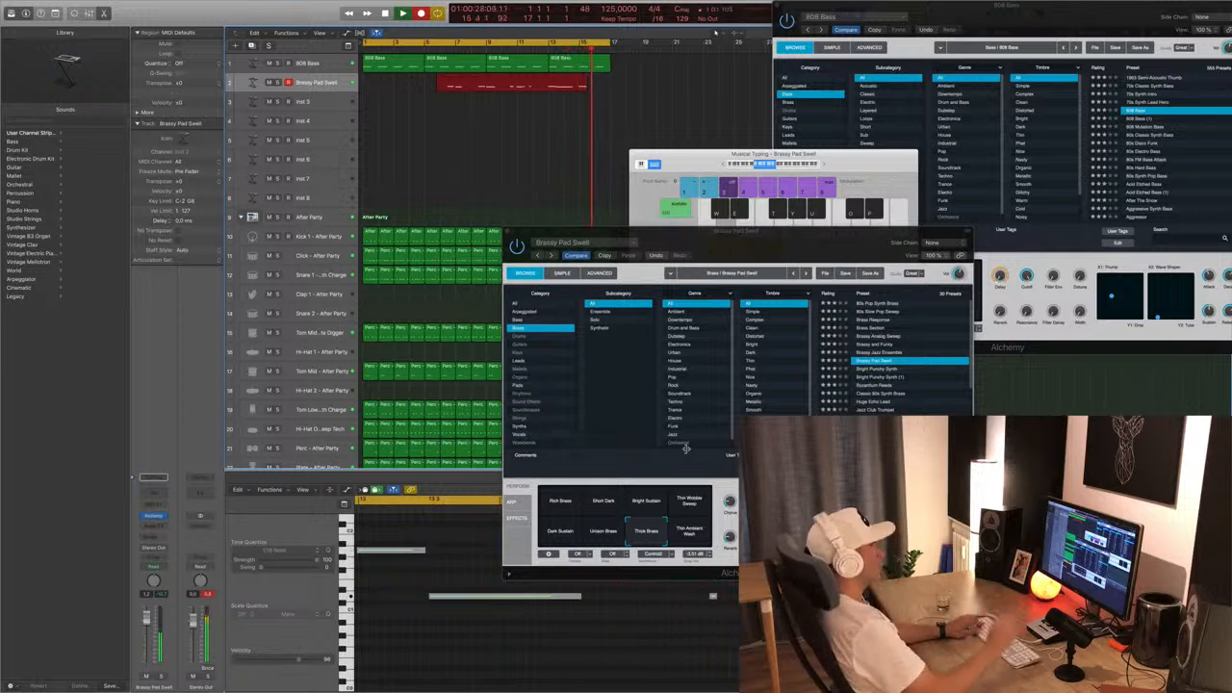
{"action": "key", "text": "space"}
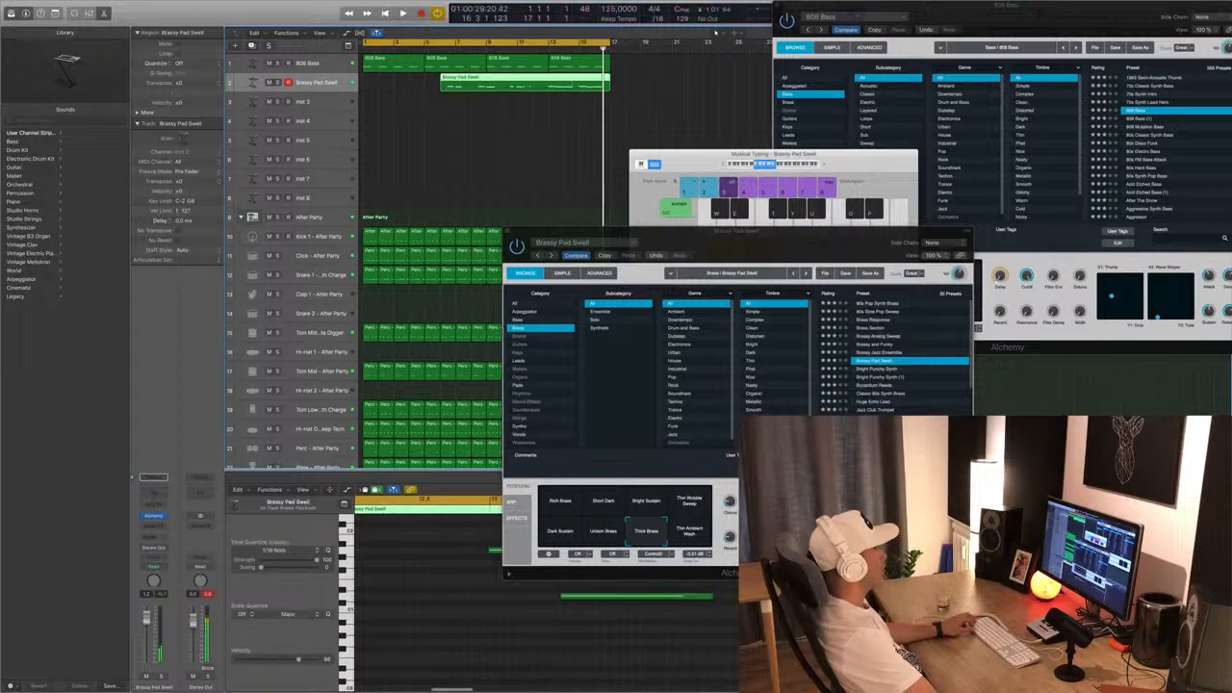
Trim the recorded brass region to the part after bar 13, splitting crossing notes, and move it to bar 1.
{"action": "left_click", "coordinate": [550, 84]}
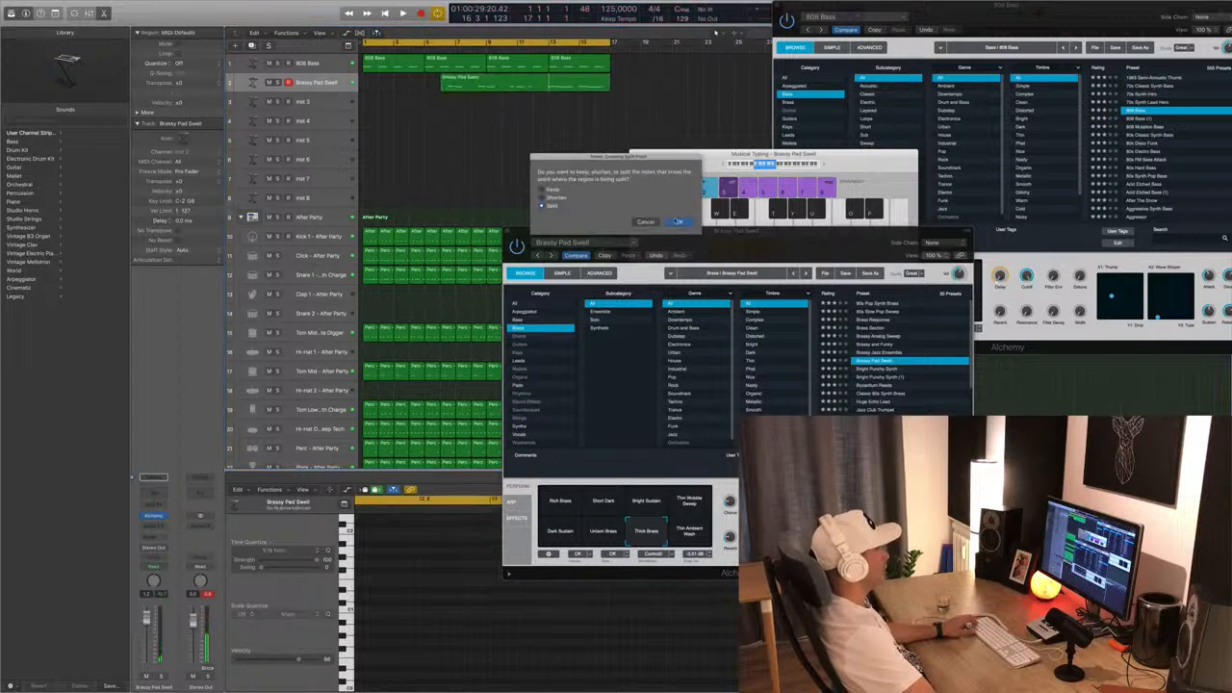
{"action": "left_click", "coordinate": [679, 222]}
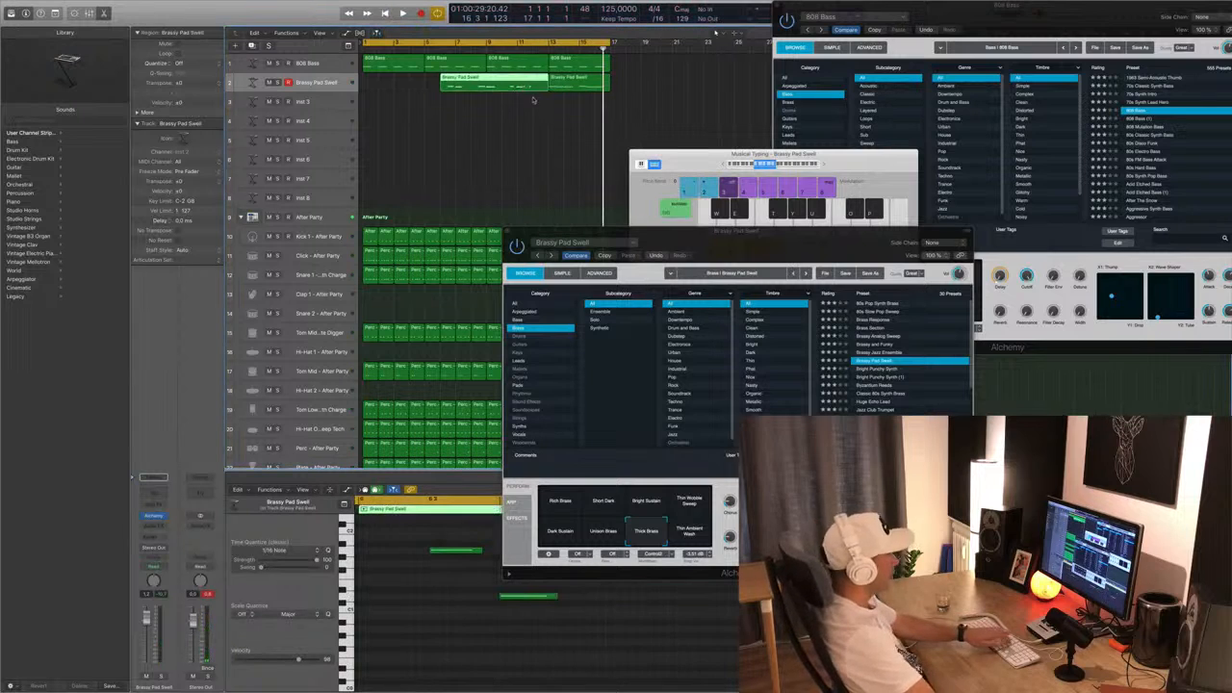
{"action": "key", "text": "Delete"}
{"action": "left_click_drag", "start_coordinate": [586, 86], "coordinate": [401, 87]}
{"action": "key", "text": "space"}
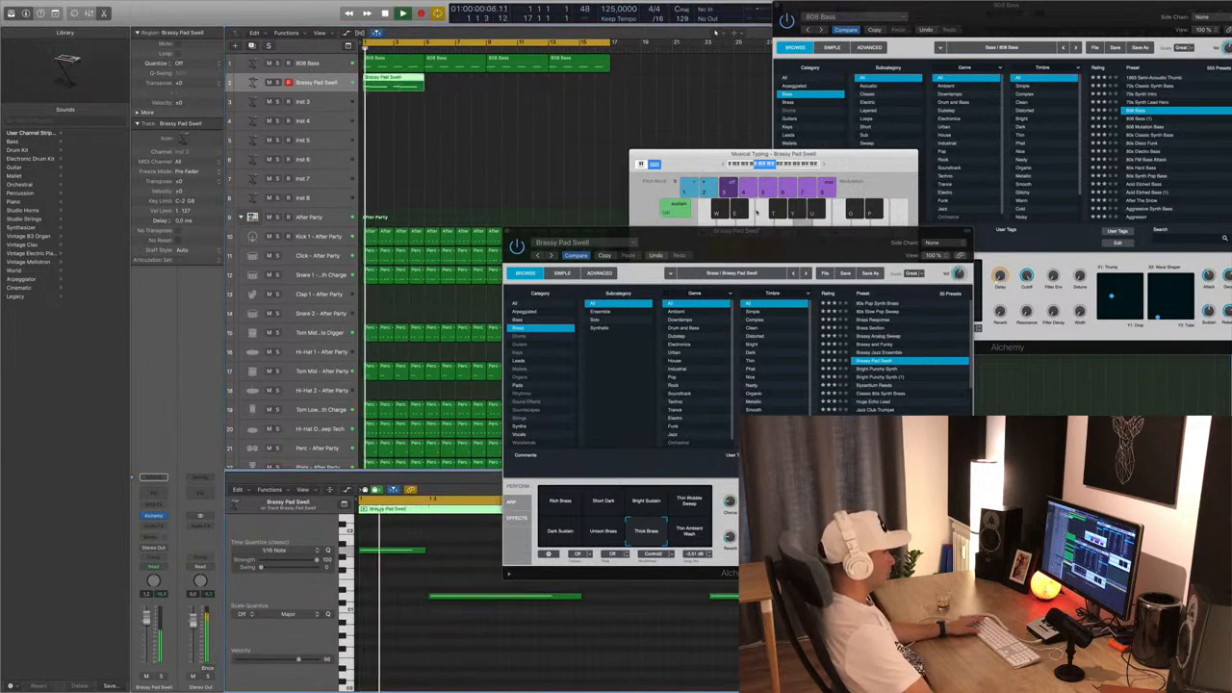
Quantize all notes of the brass region to 1/16 Note and play back the result.
{"action": "left_click_drag", "start_coordinate": [736, 257], "coordinate": [989, 103]}
{"action": "left_click", "coordinate": [664, 619]}
{"action": "key", "text": "super+a"}
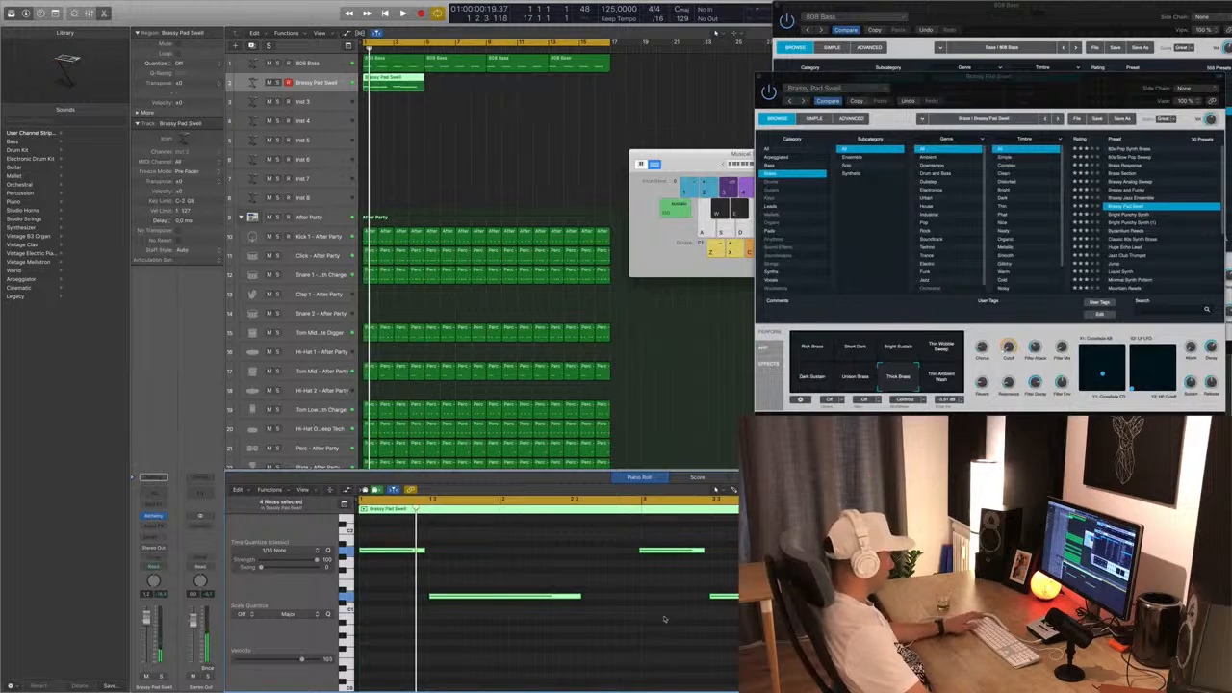
{"action": "key", "text": "q"}
{"action": "key", "text": "space"}
Switch the patch to the Rich Brass variation and play the region from the start.
{"action": "left_click_drag", "start_coordinate": [942, 78], "coordinate": [545, 98]}
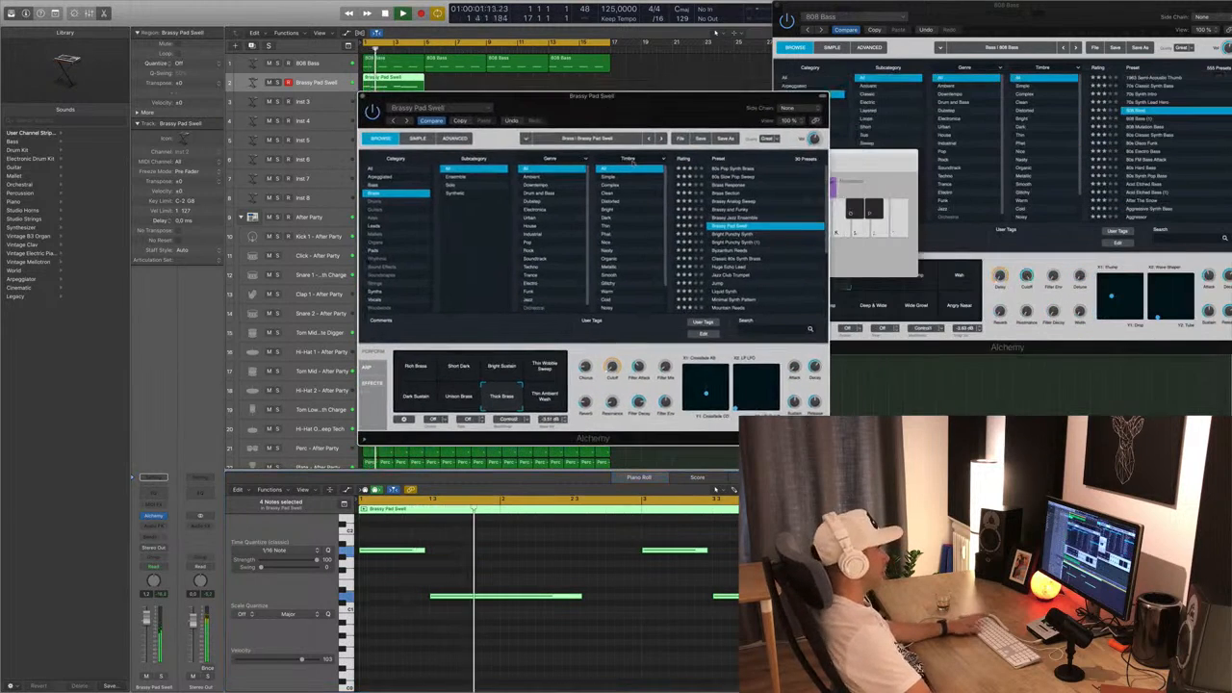
{"action": "key", "text": "Return"}
{"action": "key", "text": "space"}
{"action": "left_click", "coordinate": [424, 362]}
{"action": "key", "text": "space"}
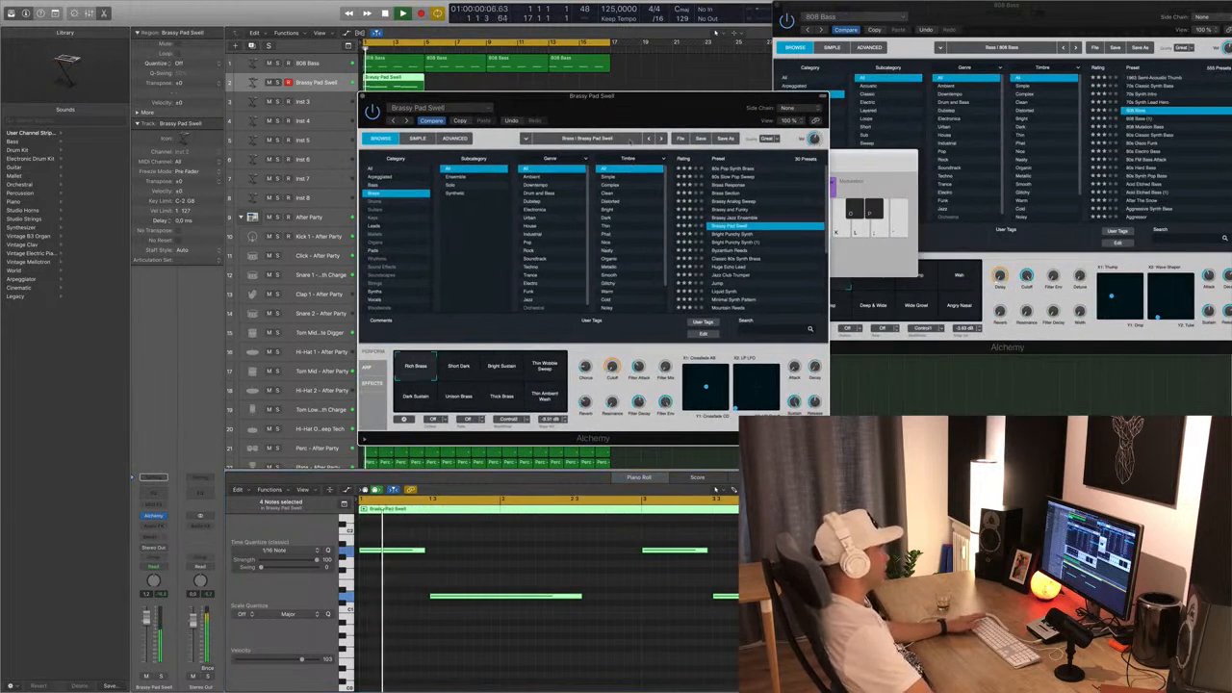
Select the two lower notes of the brass region and lengthen them so the first one ends at bar 3.
{"action": "left_click_drag", "start_coordinate": [696, 119], "coordinate": [790, 141]}
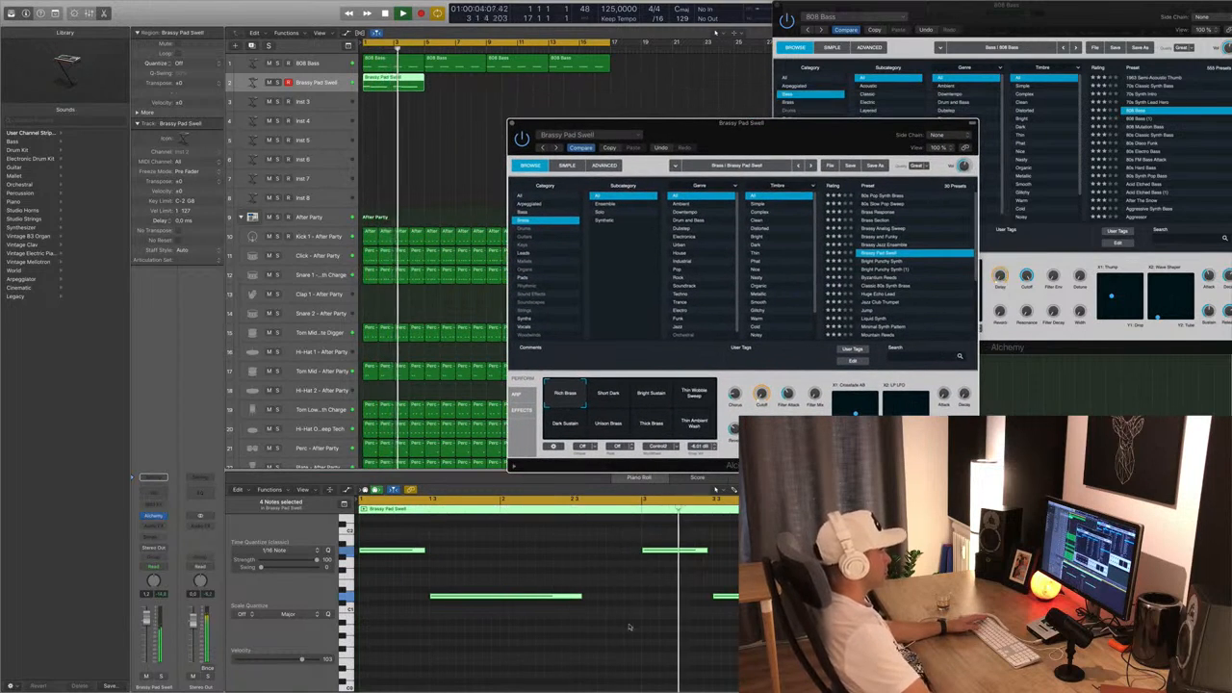
{"action": "left_click_drag", "start_coordinate": [489, 640], "coordinate": [760, 593]}
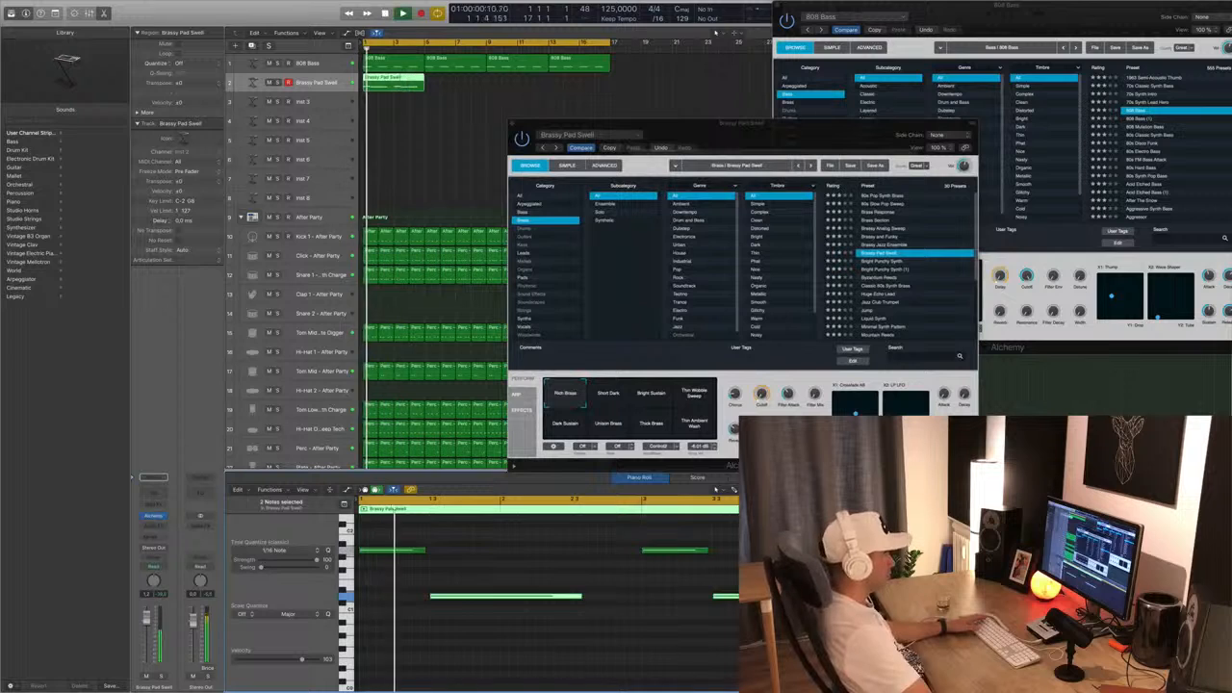
{"action": "left_click", "coordinate": [761, 621]}
{"action": "left_click_drag", "start_coordinate": [516, 628], "coordinate": [755, 583]}
{"action": "key", "text": "space"}
{"action": "left_click_drag", "start_coordinate": [862, 596], "coordinate": [911, 596]}
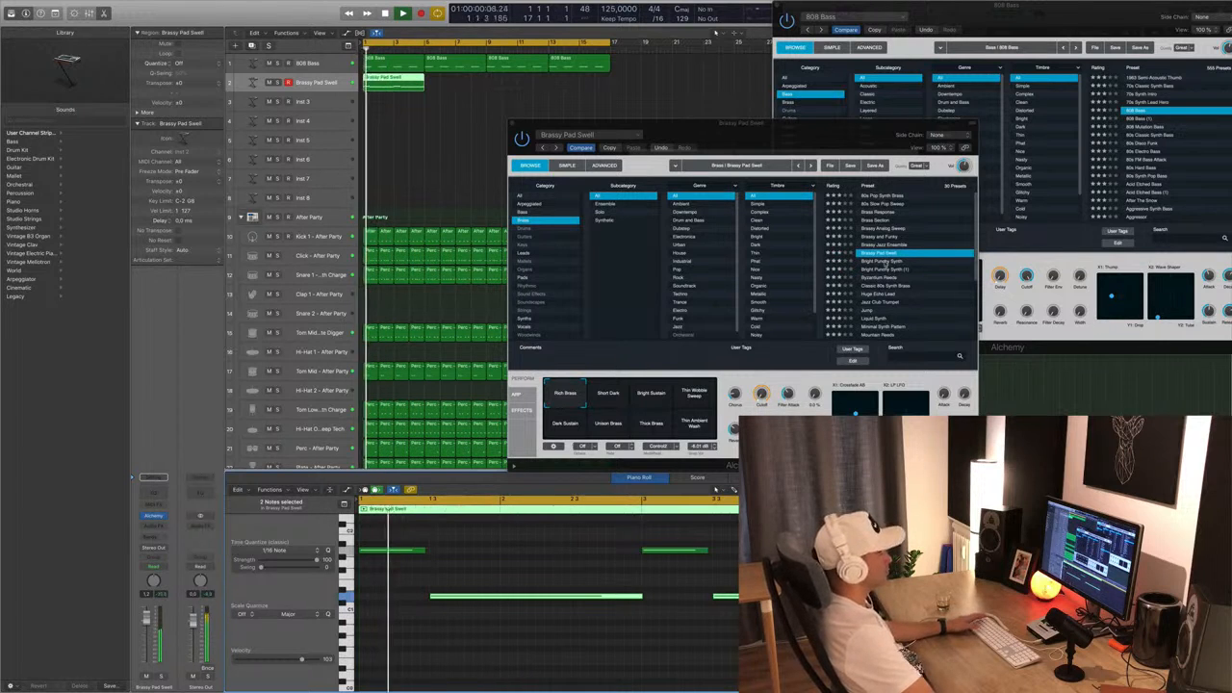
Audition the Alchemy brass presets Bright Punchy Synth, Classic 80s Synth Brass, Huge Echo Lead and Jump while the region plays.
{"action": "left_click", "coordinate": [883, 262]}
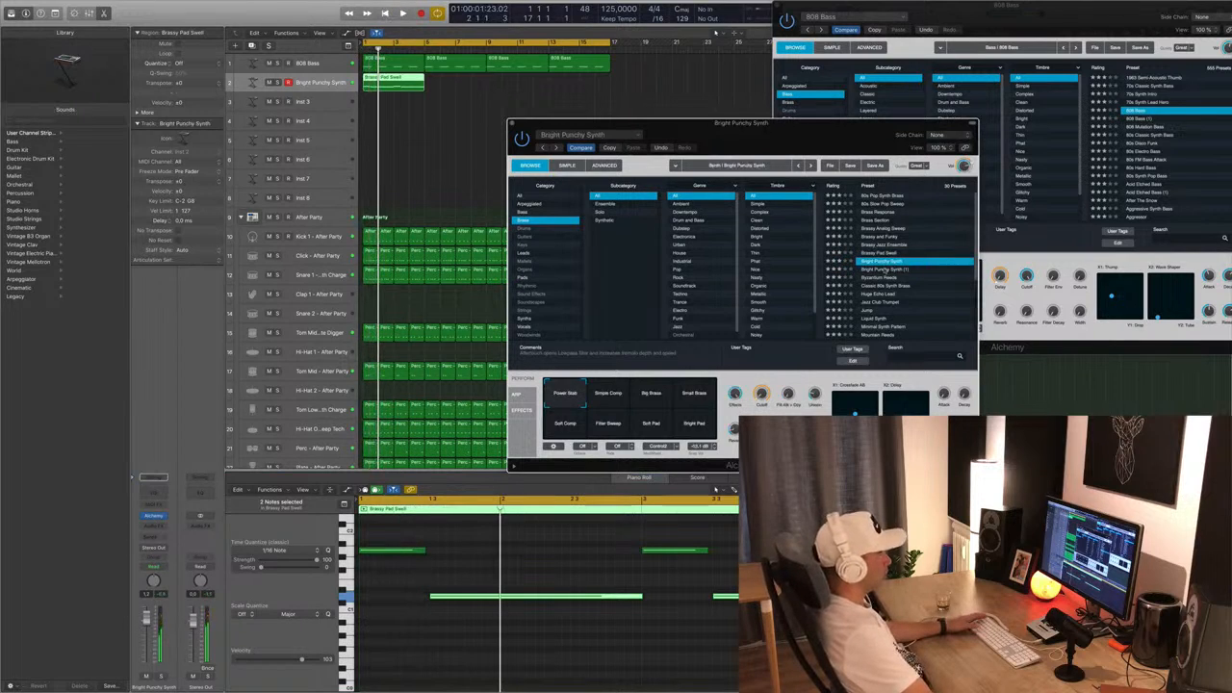
{"action": "left_click", "coordinate": [867, 286]}
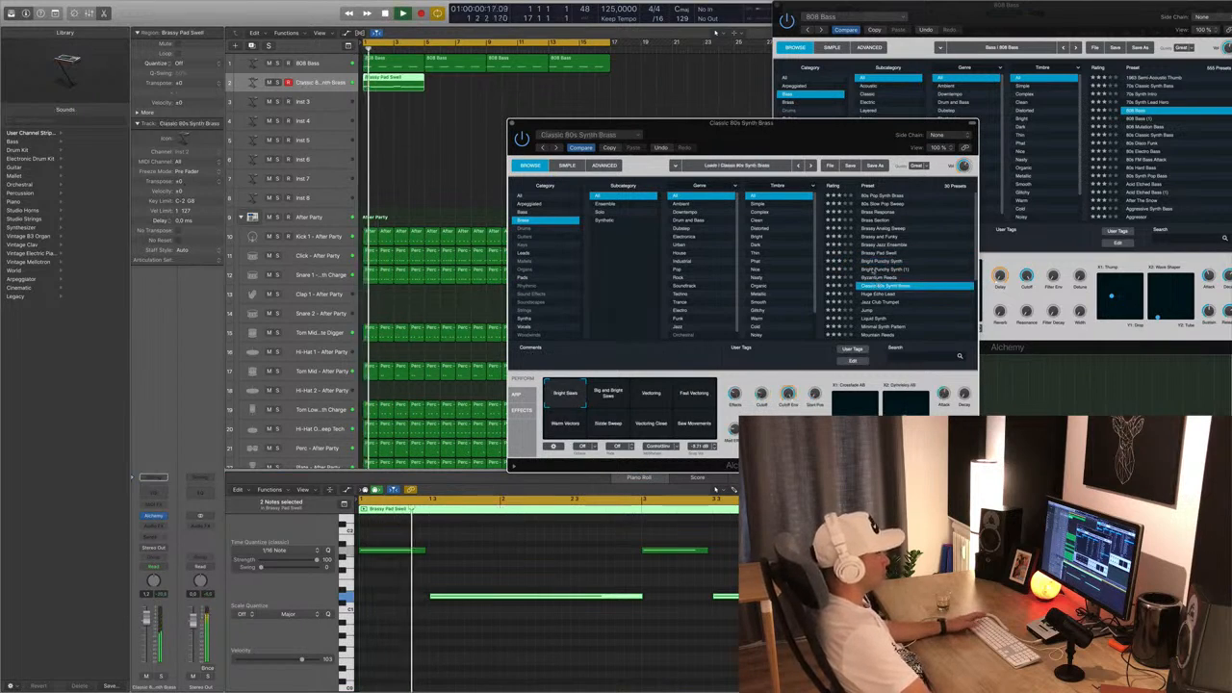
{"action": "left_click", "coordinate": [882, 294]}
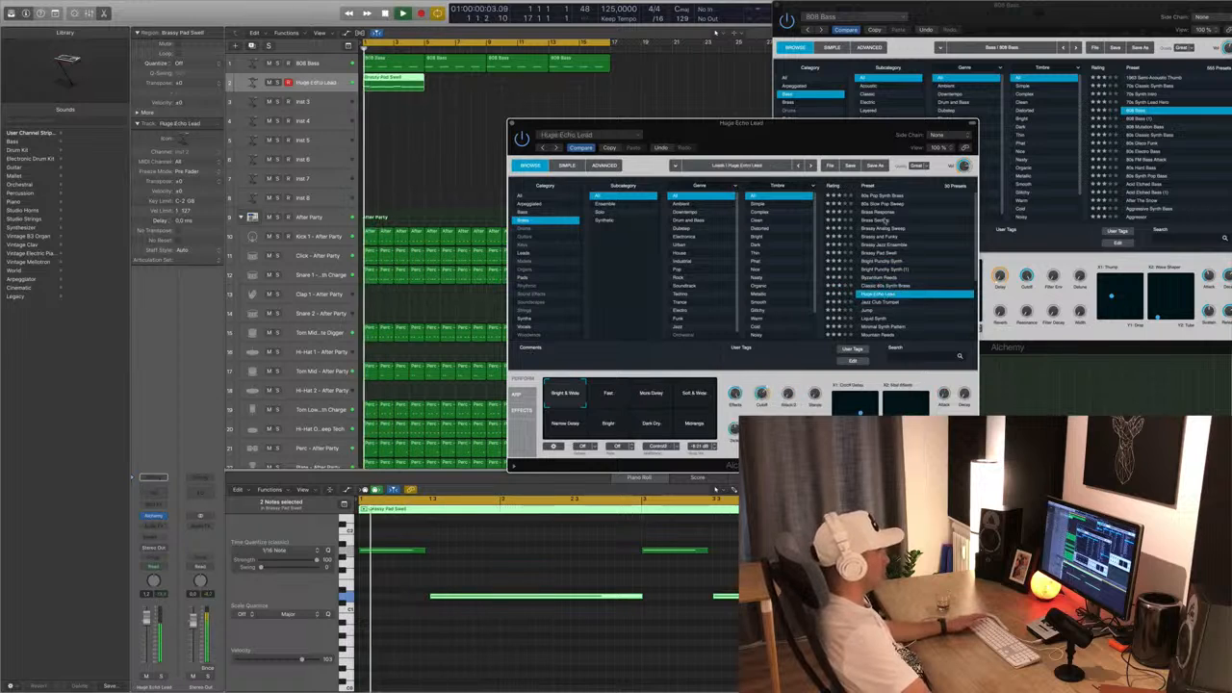
{"action": "left_click", "coordinate": [881, 310]}
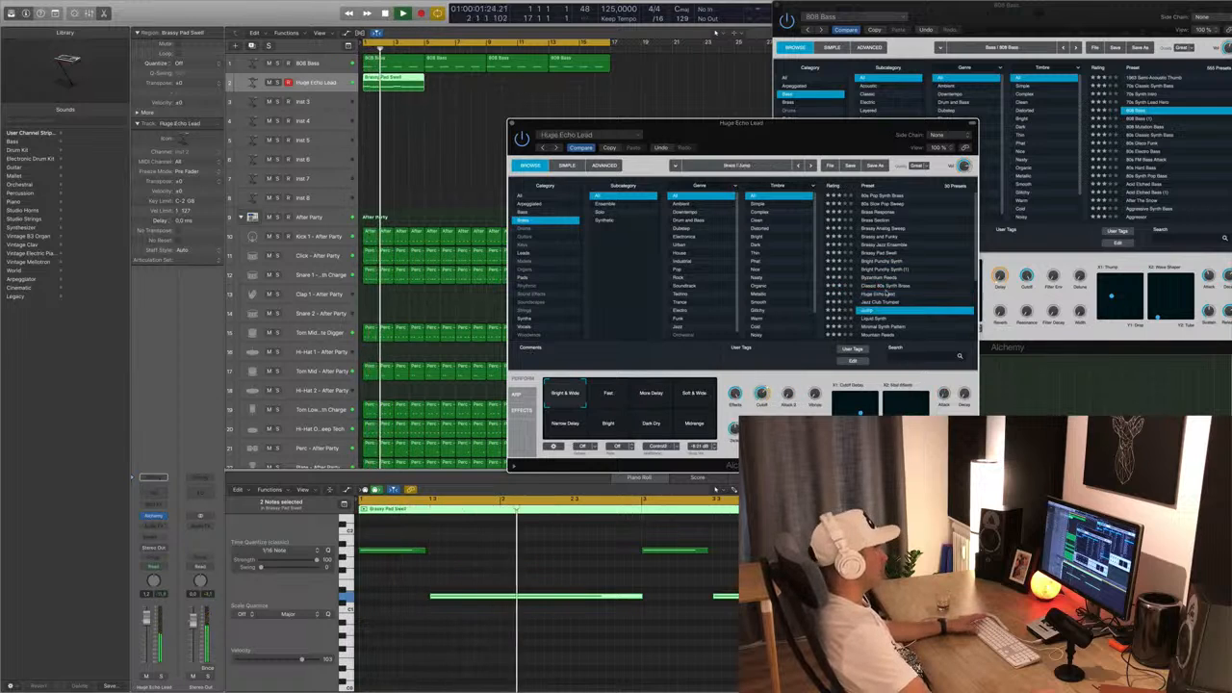
{"action": "scroll", "coordinate": [910, 274], "scroll_direction": "down", "scroll_amount": 3}
{"action": "scroll", "coordinate": [911, 269], "scroll_direction": "down", "scroll_amount": 2}
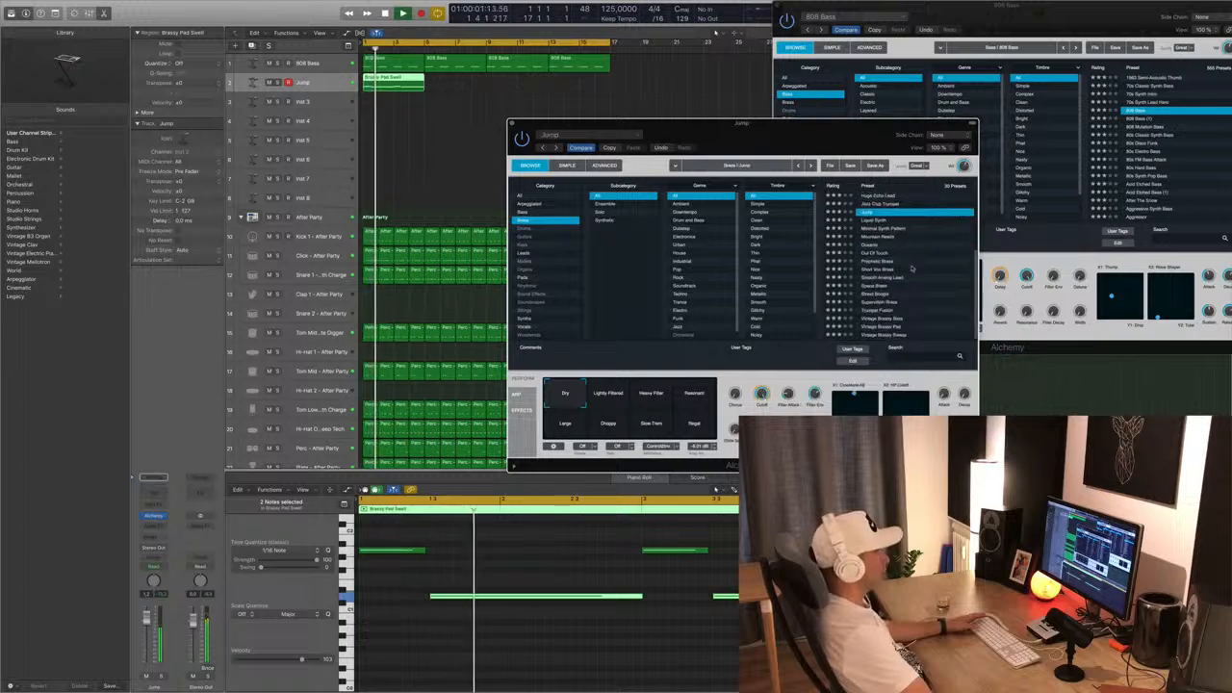
Audition the brass presets from Liquid Synth to Street Boogie, including Minimal Synth Pattern, Mountain Reeds, Oceanic, Out Of Touch and Prophetic Brass.
{"action": "left_click", "coordinate": [866, 221]}
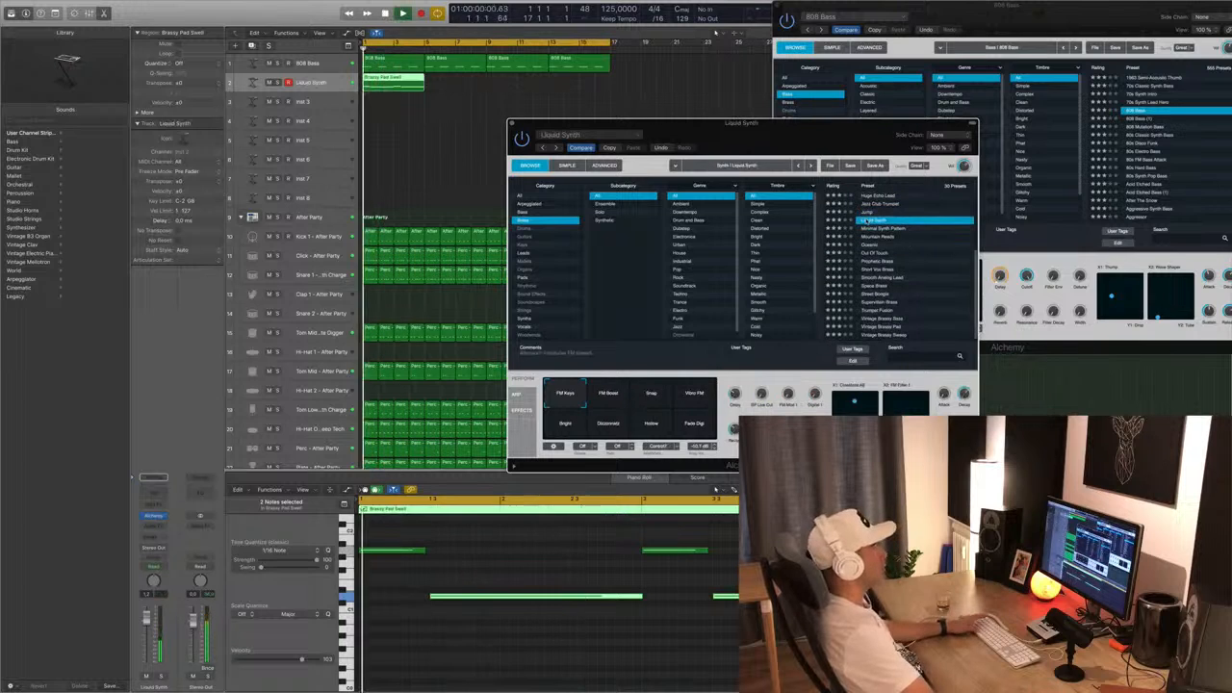
{"action": "left_click", "coordinate": [887, 229]}
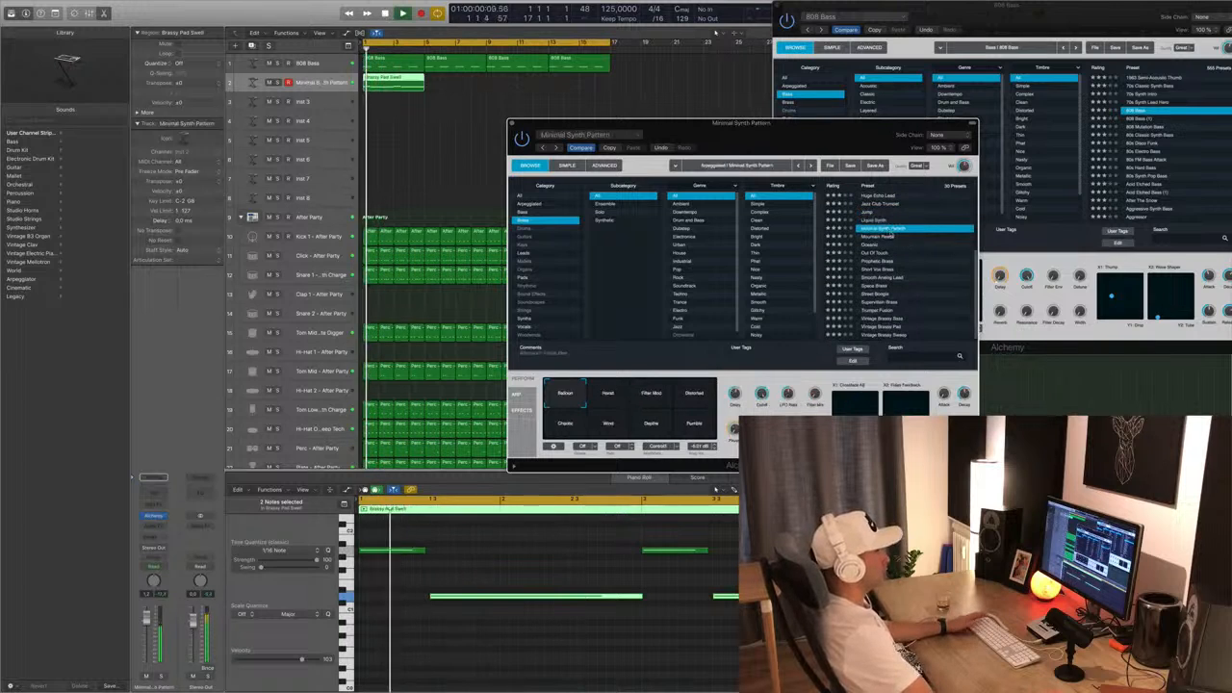
{"action": "left_click", "coordinate": [871, 237]}
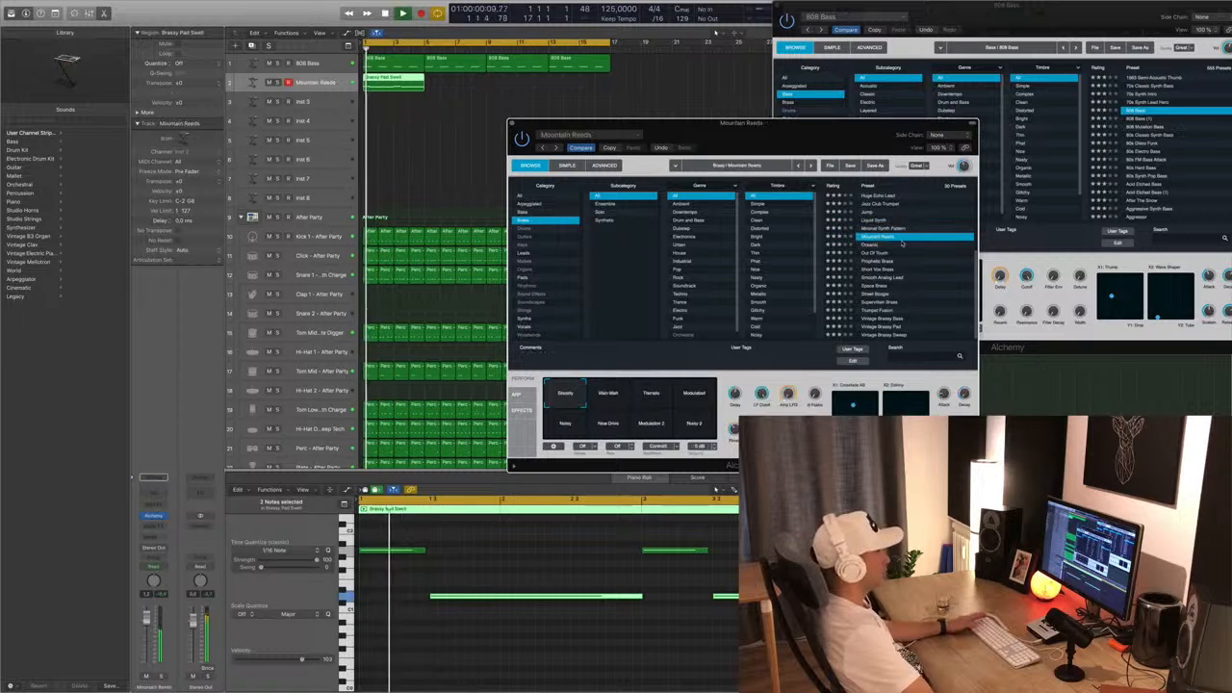
{"action": "left_click", "coordinate": [870, 244]}
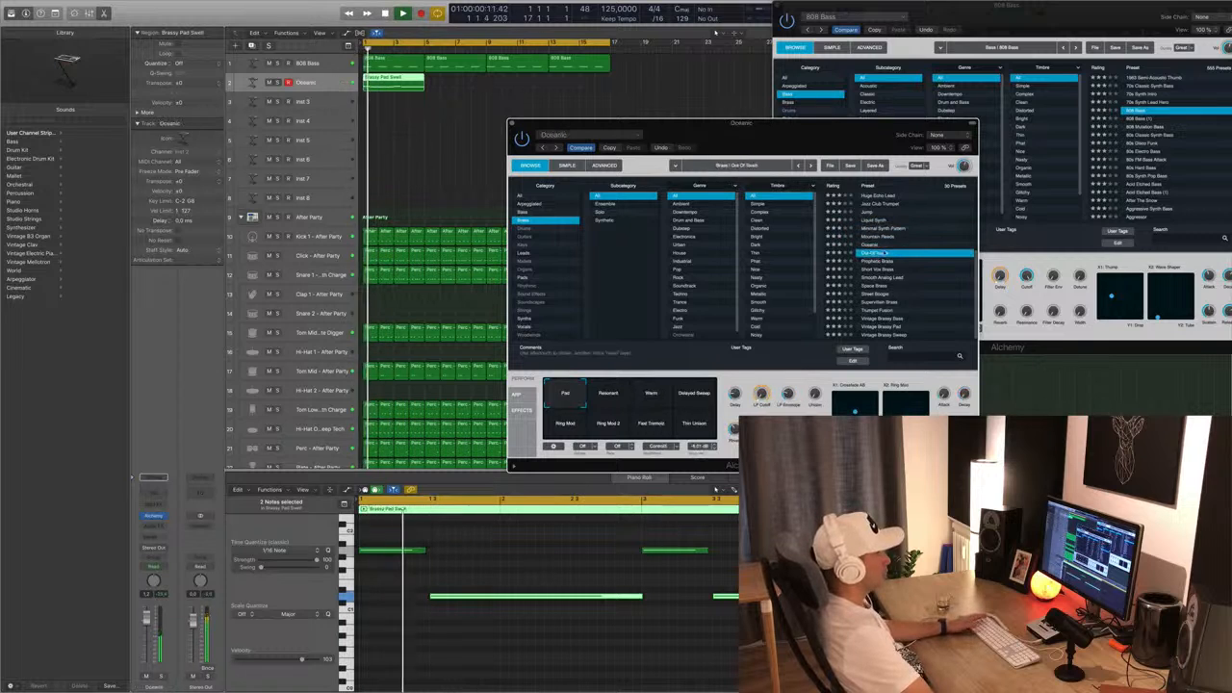
{"action": "left_click", "coordinate": [892, 252]}
{"action": "left_click", "coordinate": [872, 245]}
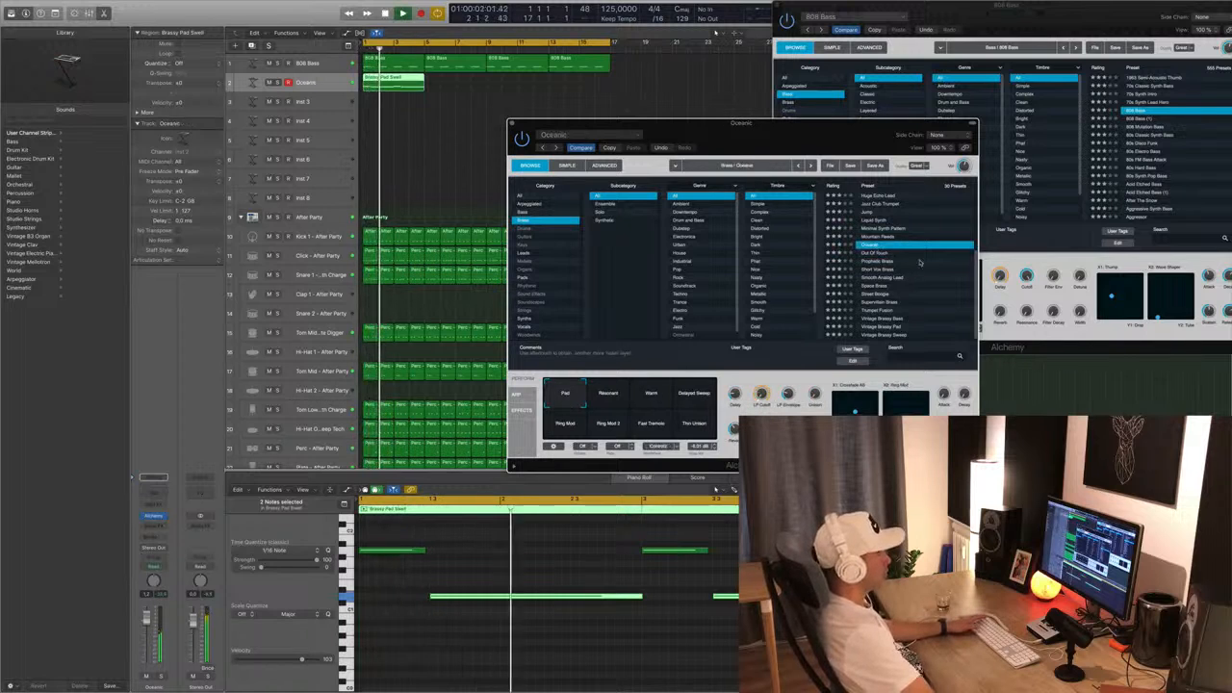
{"action": "left_click", "coordinate": [874, 261]}
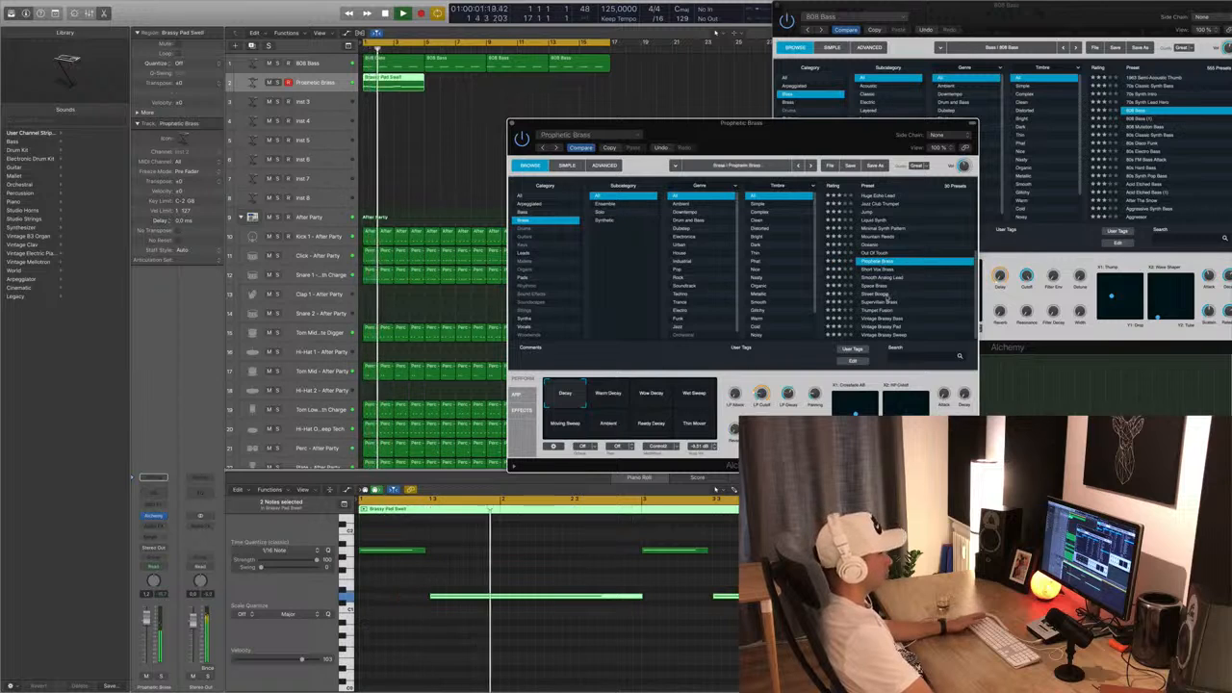
{"action": "left_click", "coordinate": [886, 293]}
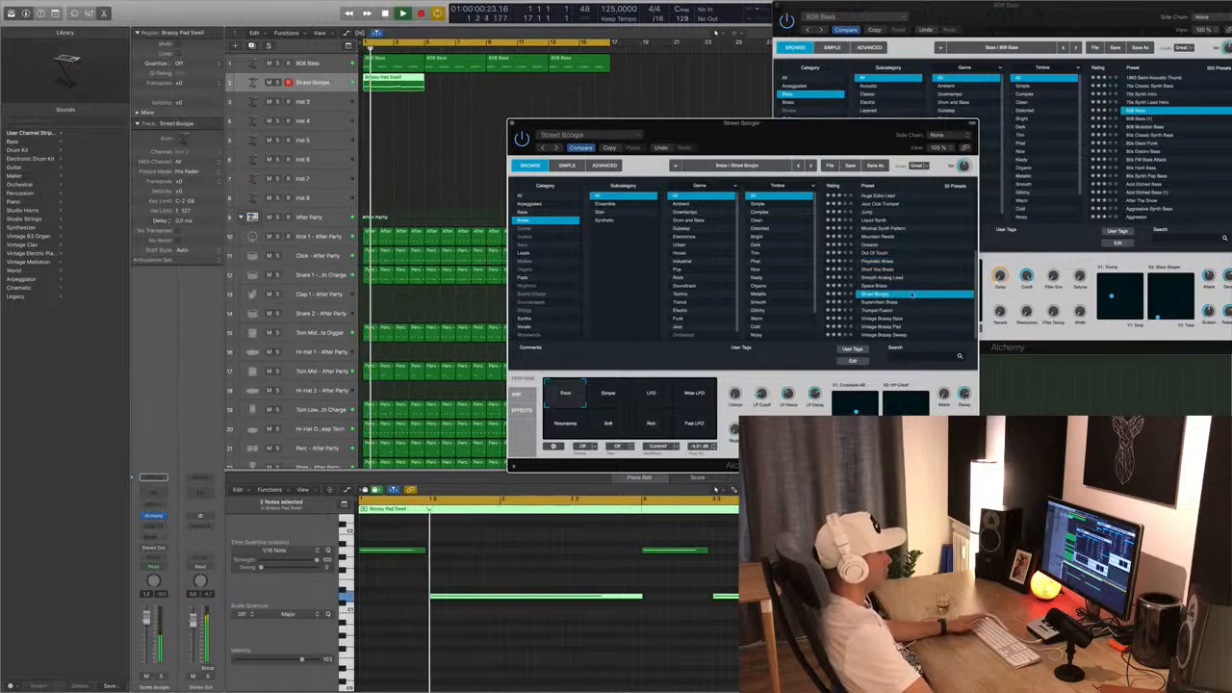
Compare the Vintage Brassy Bass and Vintage Brassy Pad presets and settle on Vintage Brassy Bass.
{"action": "left_click", "coordinate": [891, 319]}
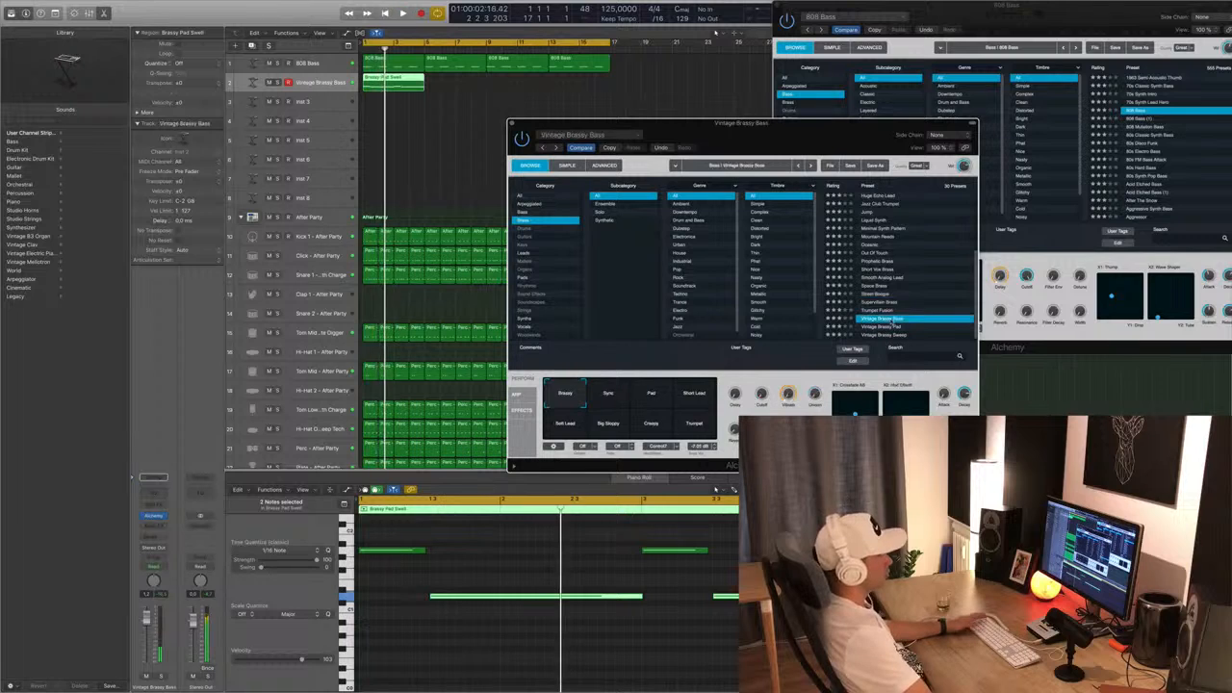
{"action": "left_click", "coordinate": [889, 329]}
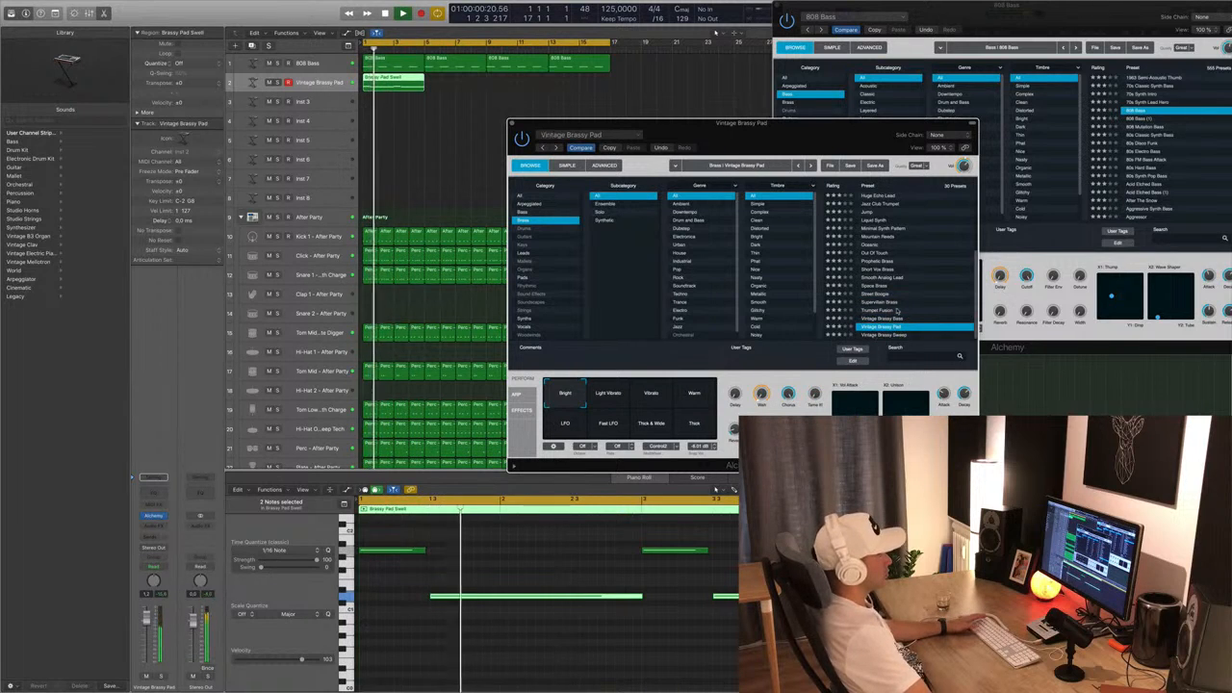
{"action": "key", "text": "Down"}
{"action": "key", "text": "Up"}
{"action": "key", "text": "Up"}
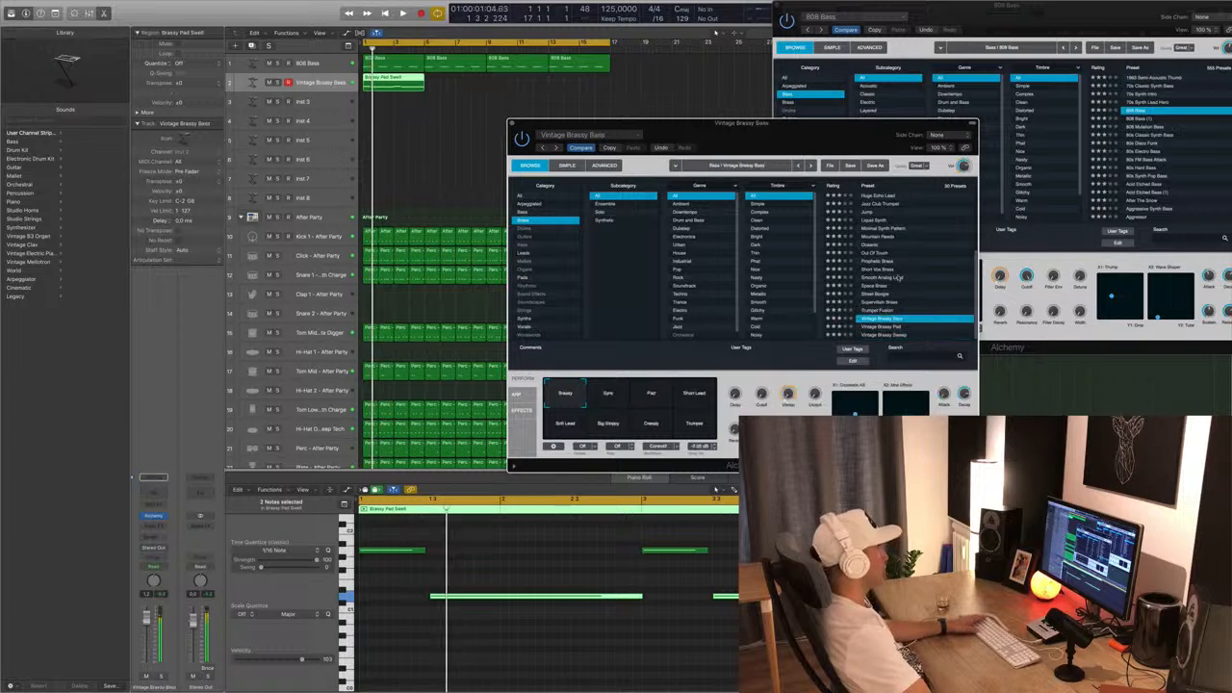
Try the preset's Pad and Sync variations, then lower the brass track's volume slightly.
{"action": "left_click", "coordinate": [655, 395]}
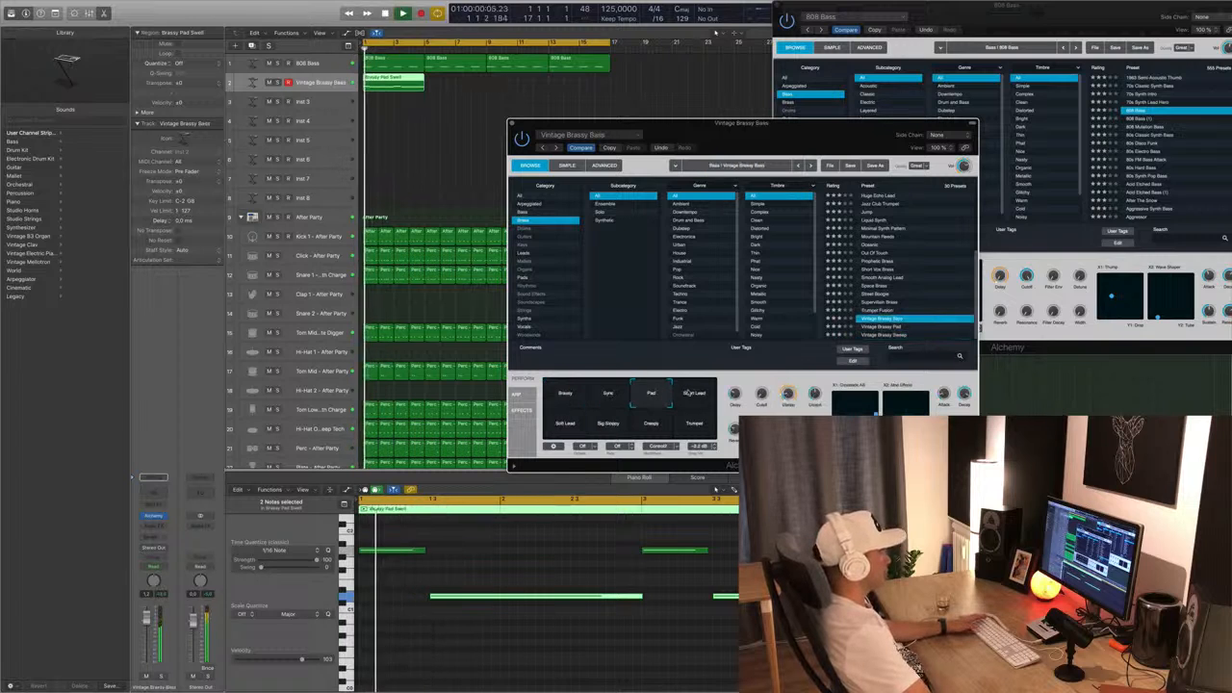
{"action": "left_click", "coordinate": [608, 397]}
{"action": "left_click_drag", "start_coordinate": [785, 126], "coordinate": [856, 46]}
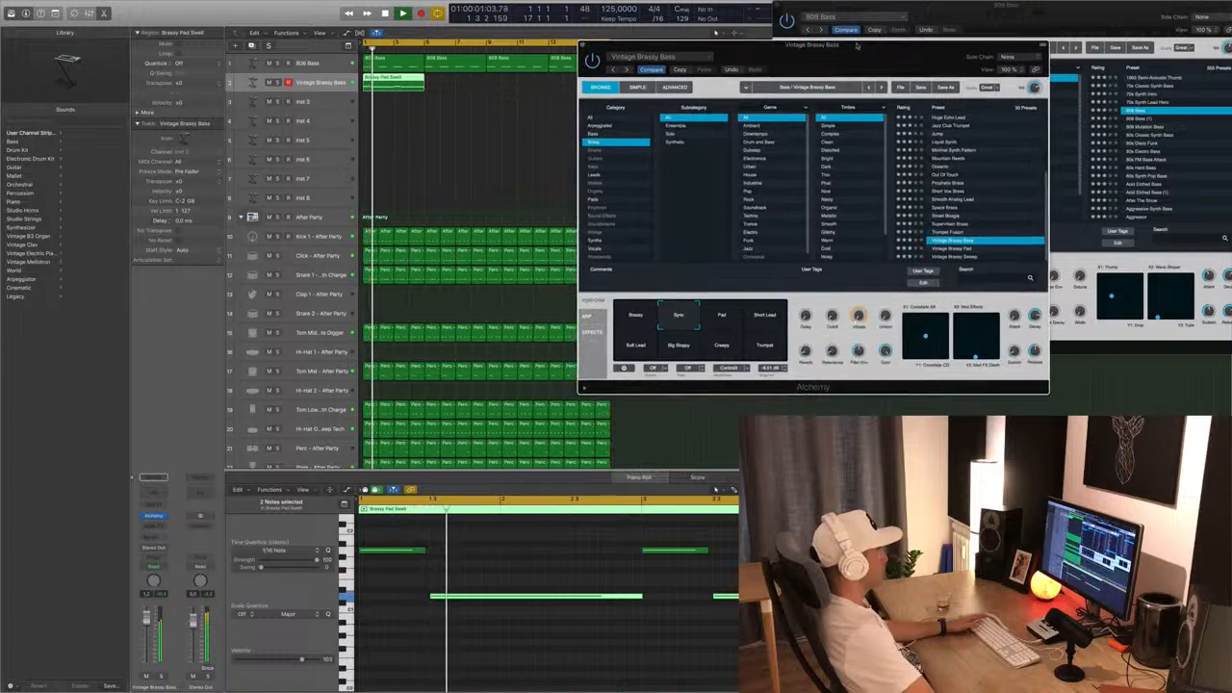
{"action": "left_click_drag", "start_coordinate": [147, 621], "coordinate": [147, 628]}
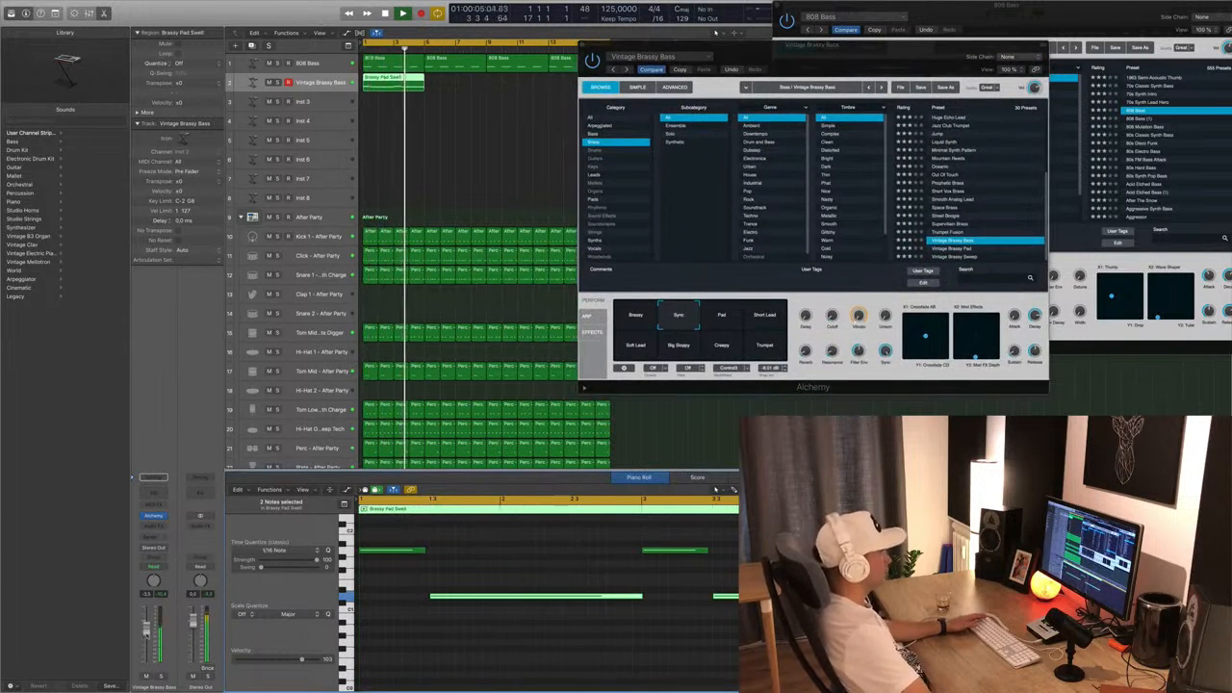
Compare the Pad, Short Lead, Soft Lead, Big Sloppy, Creepy and Trumpet variations during playback and settle on Short Lead.
{"action": "left_click", "coordinate": [721, 319]}
{"action": "key", "text": "space"}
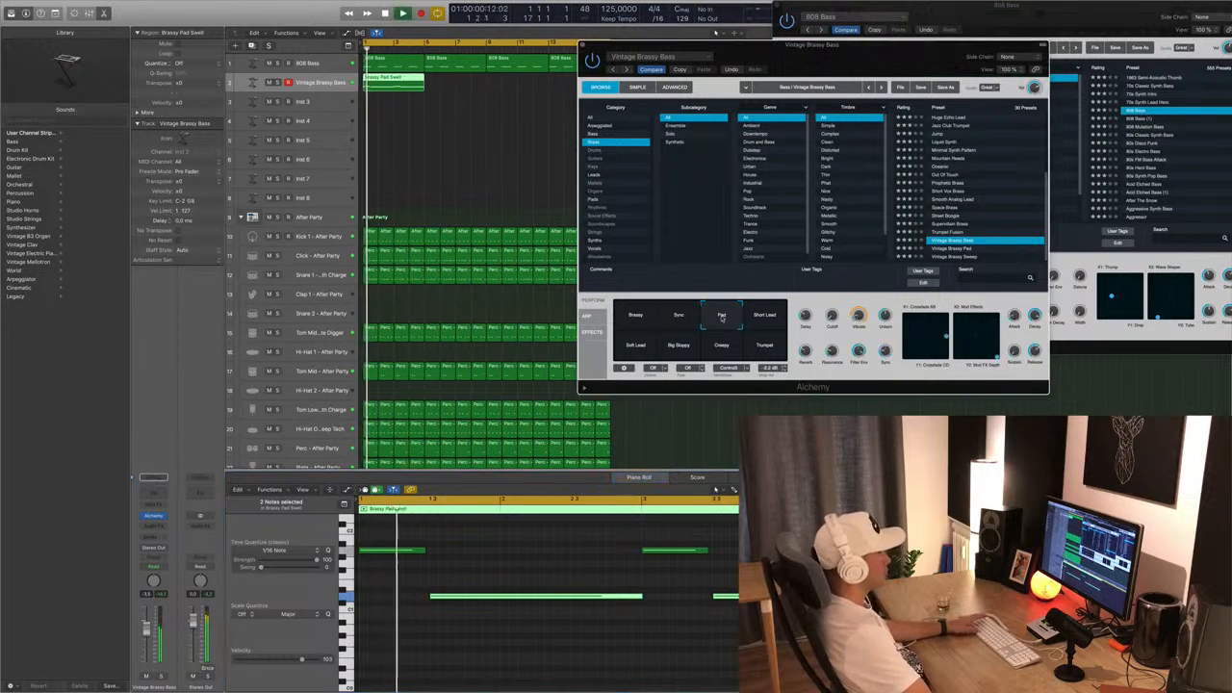
{"action": "left_click", "coordinate": [766, 316]}
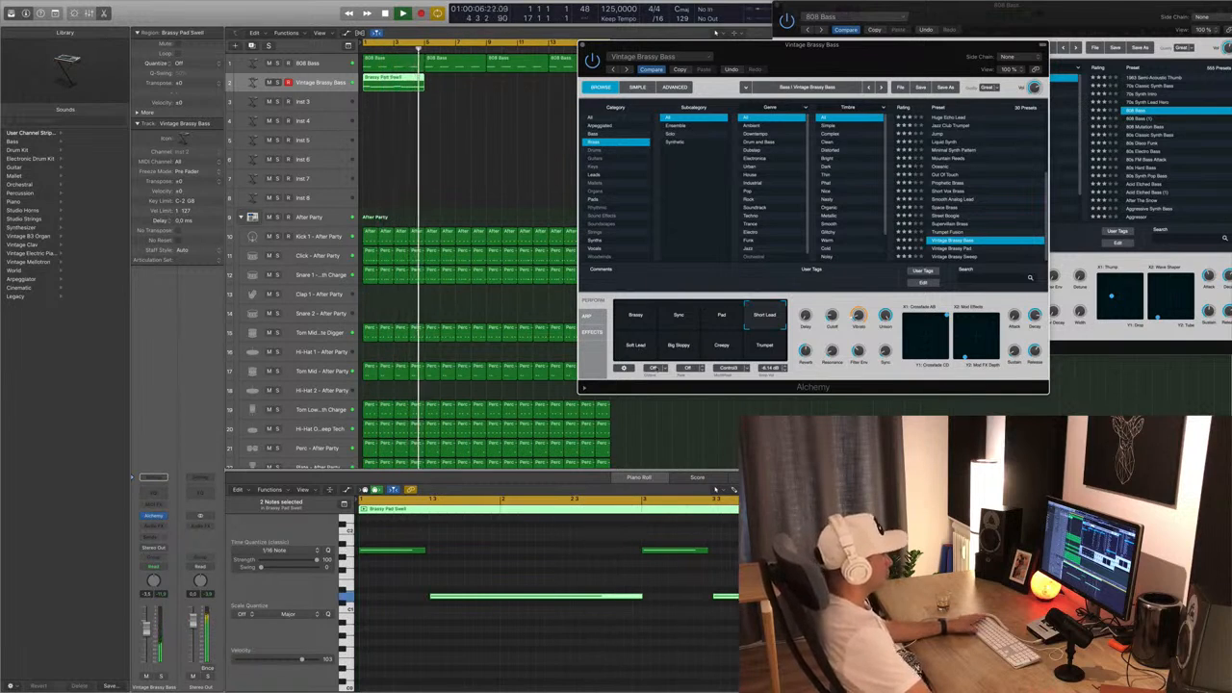
{"action": "left_click", "coordinate": [636, 348]}
{"action": "left_click", "coordinate": [684, 347]}
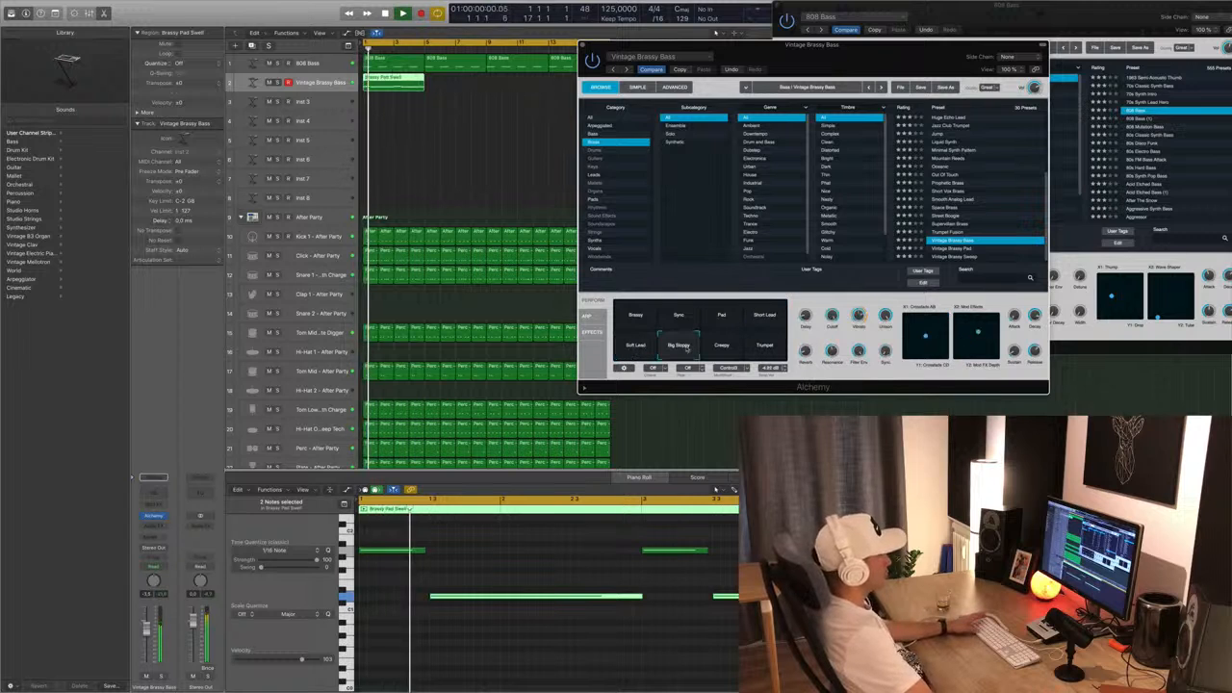
{"action": "left_click", "coordinate": [717, 346]}
{"action": "left_click", "coordinate": [765, 351]}
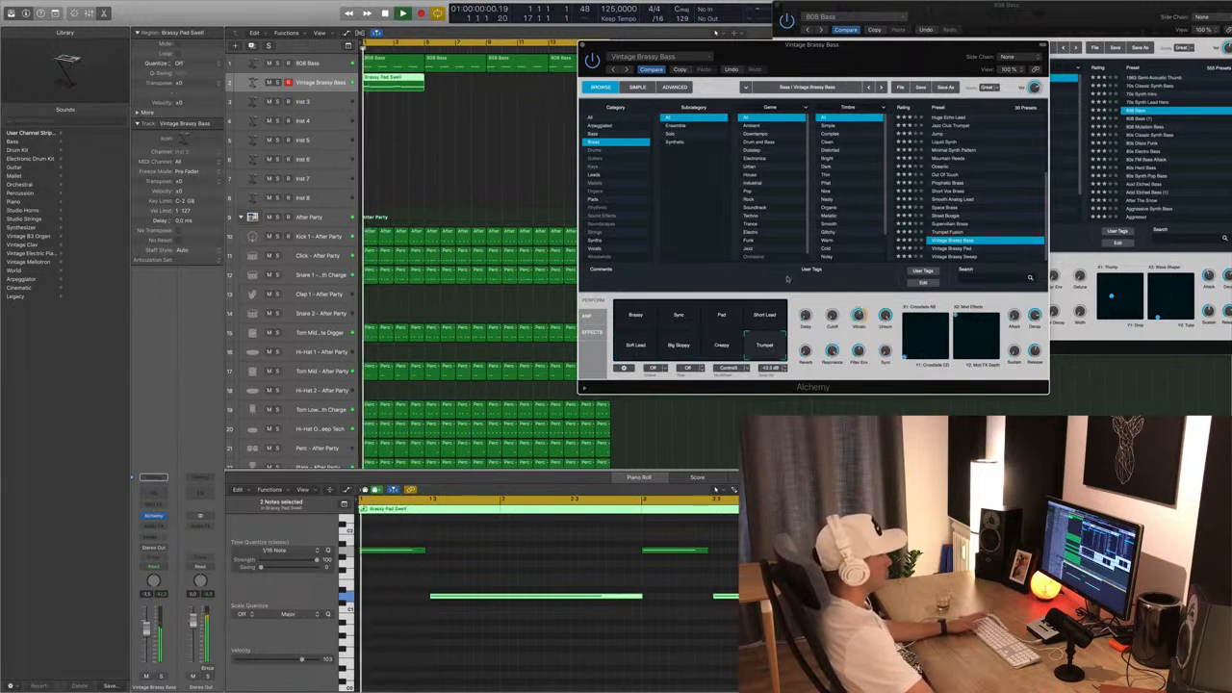
{"action": "left_click", "coordinate": [768, 316]}
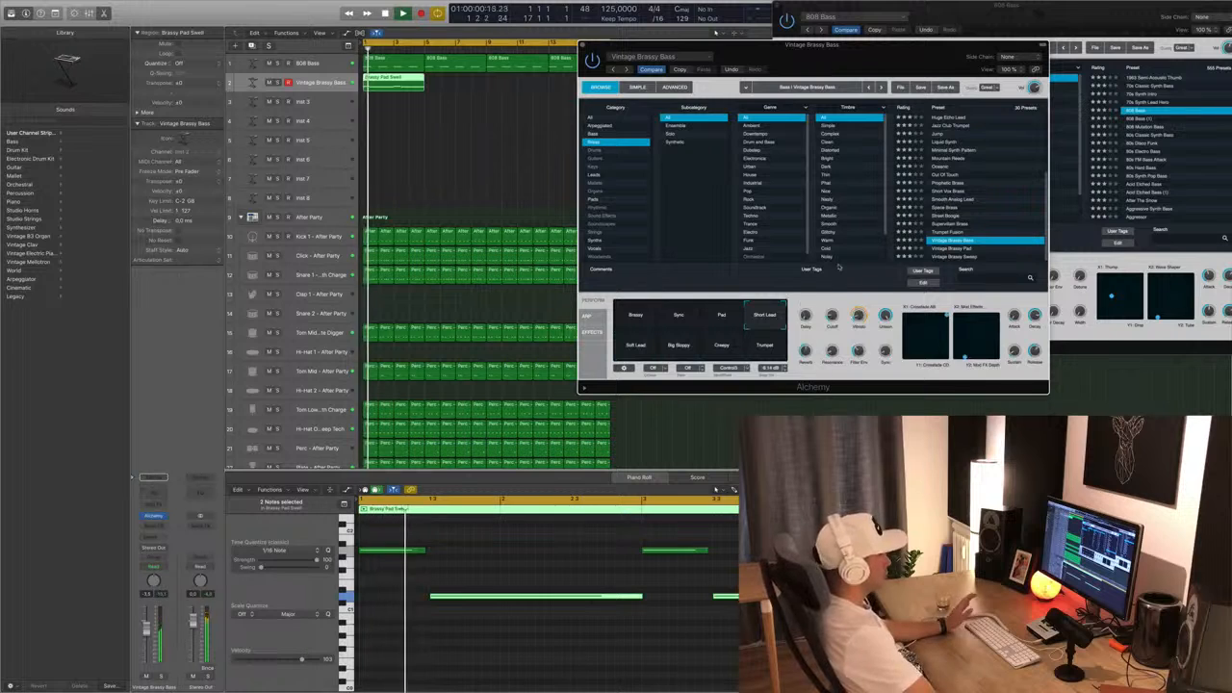
Close the brass synth's plug-in window and restart playback from the beginning.
{"action": "left_click_drag", "start_coordinate": [908, 43], "coordinate": [794, 104]}
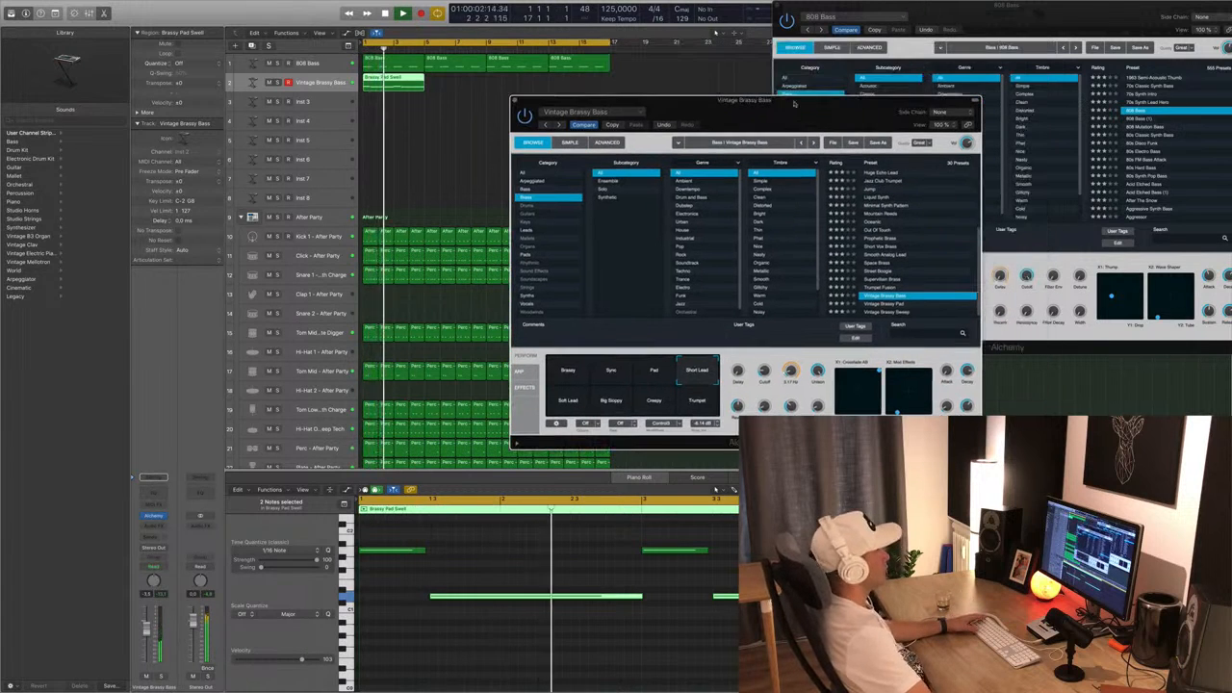
{"action": "left_click", "coordinate": [515, 100]}
{"action": "left_click", "coordinate": [465, 124]}
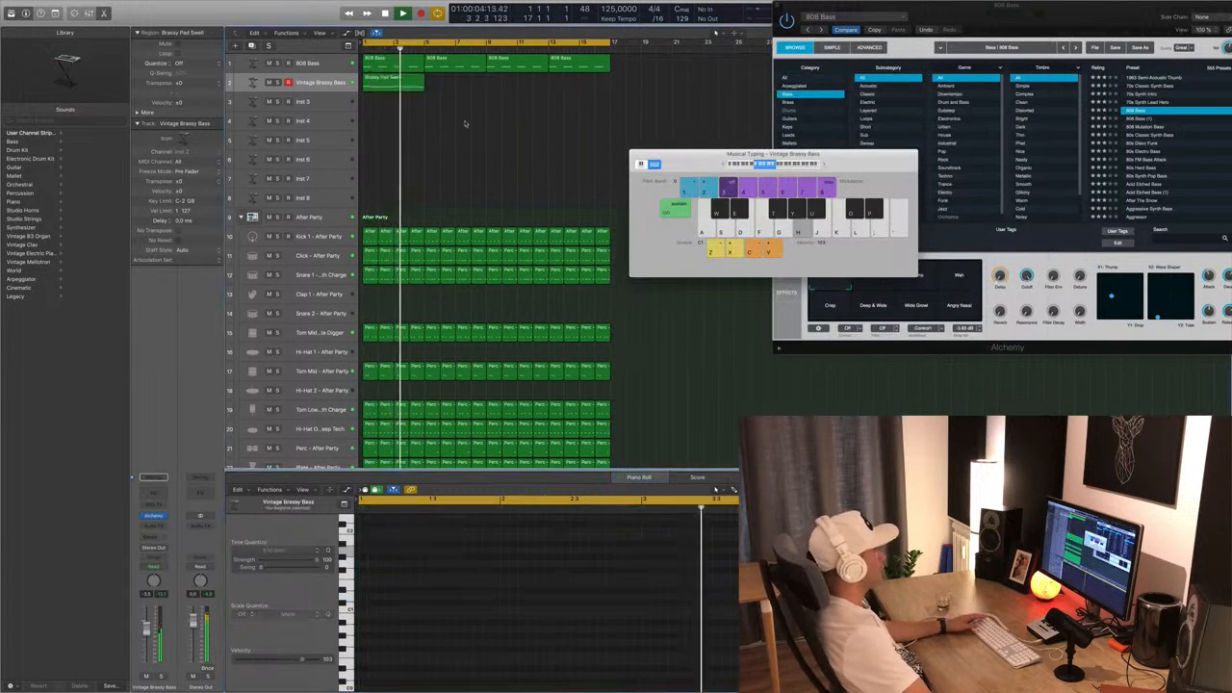
{"action": "key", "text": "Return"}
Repeat the brass region back to back until it fills bars 1 to 17, and move the Musical Typing keyboard aside.
{"action": "left_click", "coordinate": [387, 81]}
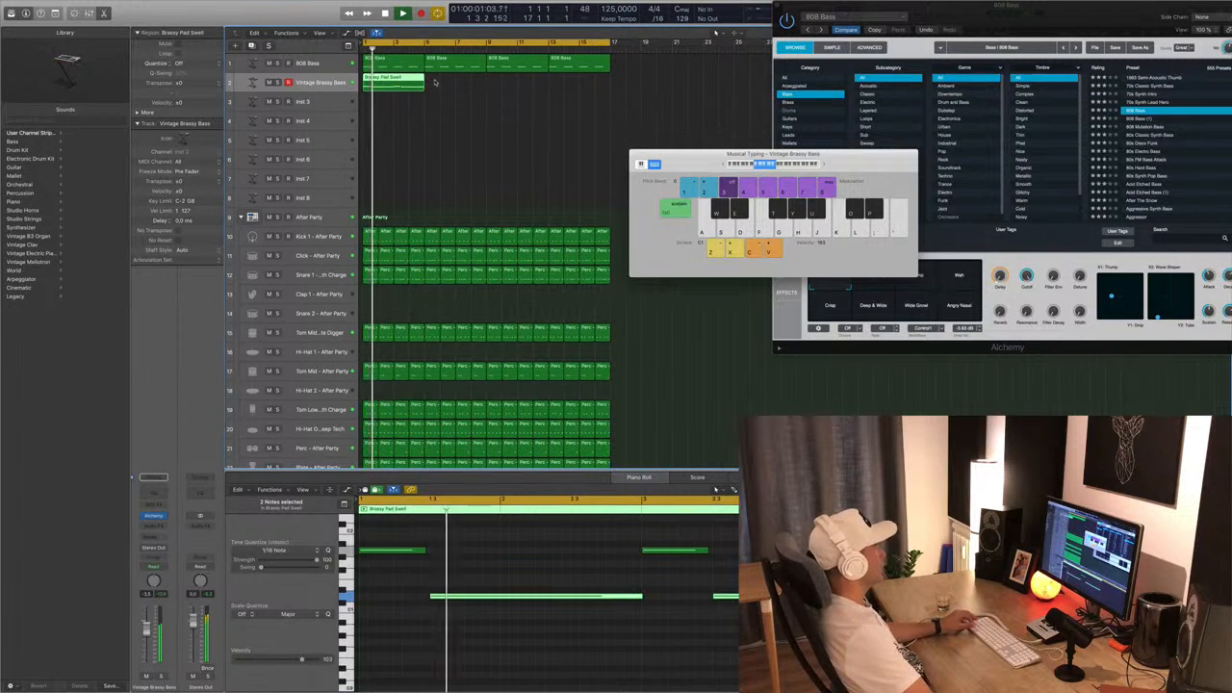
{"action": "left_click_drag", "start_coordinate": [402, 82], "coordinate": [534, 84]}
{"action": "left_click_drag", "start_coordinate": [680, 154], "coordinate": [995, 281]}
{"action": "left_click", "coordinate": [446, 165]}
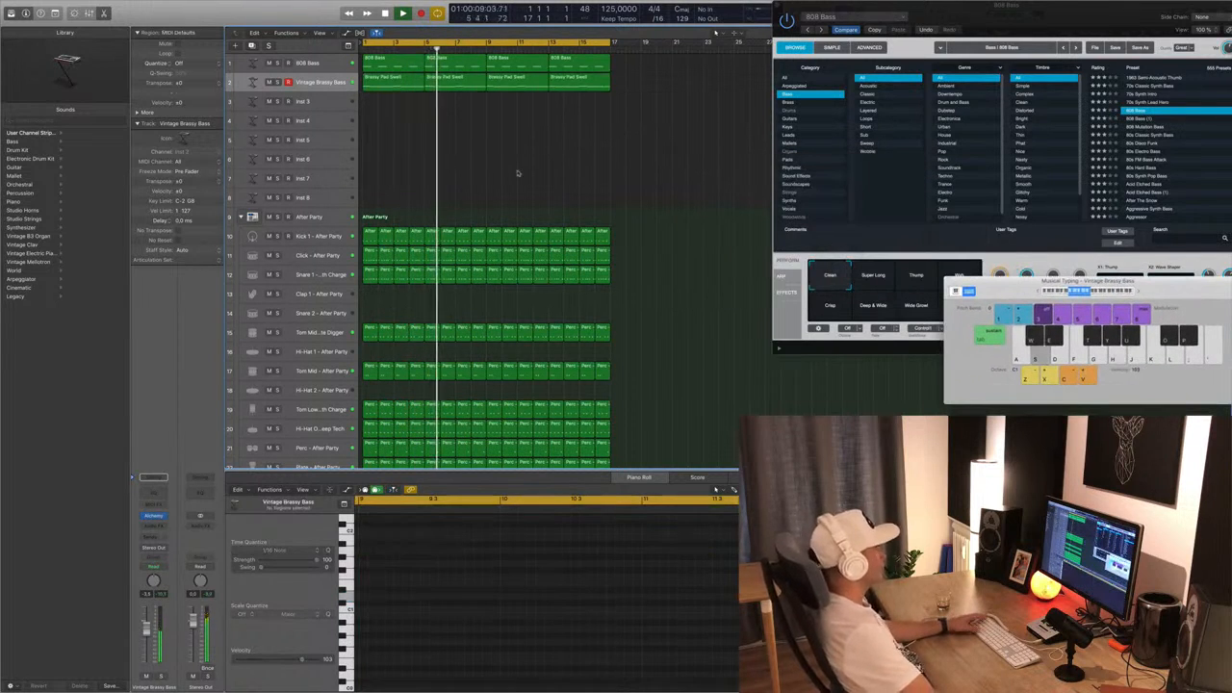
Mute the Click, Snare 1, both Tom Mid, Tom Low and Perc tracks of the After Party drum kit during playback.
{"action": "scroll", "coordinate": [460, 161], "scroll_direction": "down", "scroll_amount": 4}
{"action": "scroll", "coordinate": [598, 173], "scroll_direction": "down", "scroll_amount": 4}
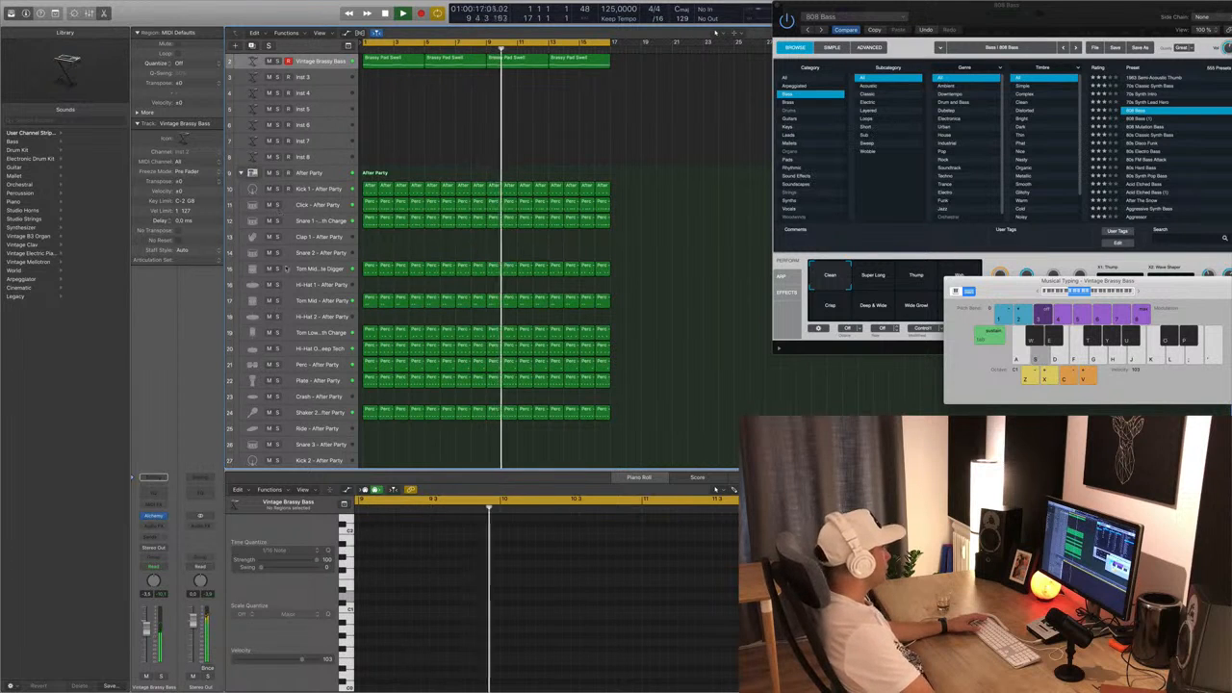
{"action": "left_click", "coordinate": [269, 268]}
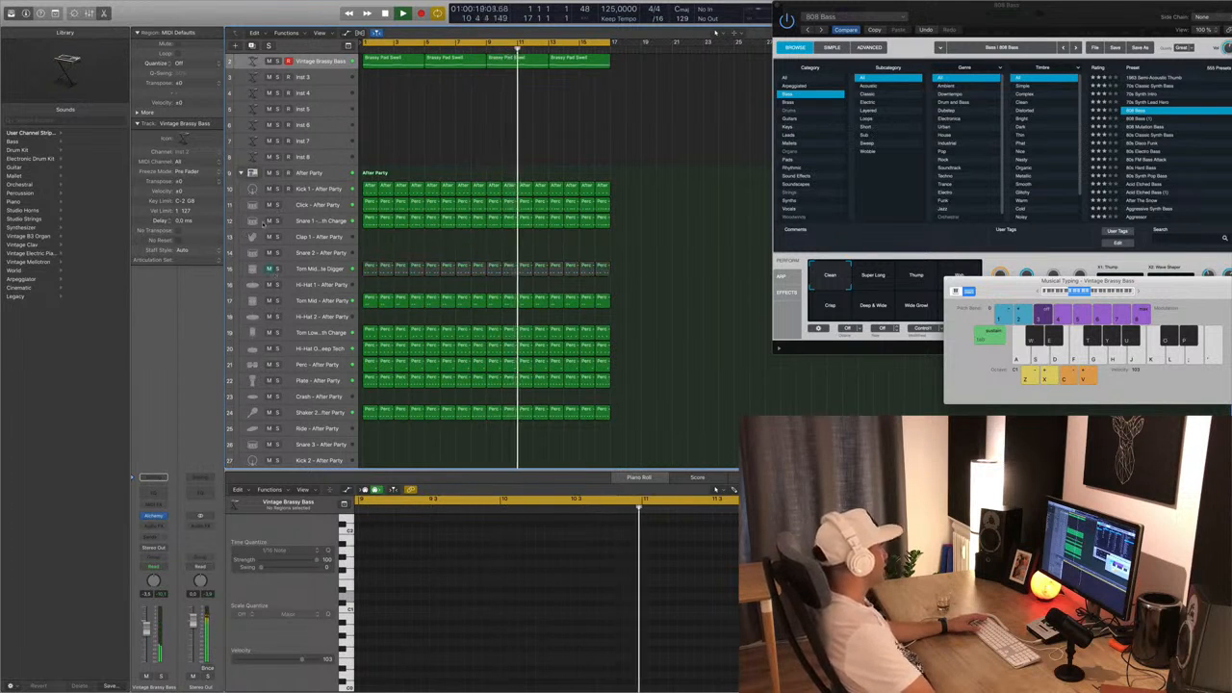
{"action": "left_click", "coordinate": [269, 220]}
{"action": "left_click", "coordinate": [270, 204]}
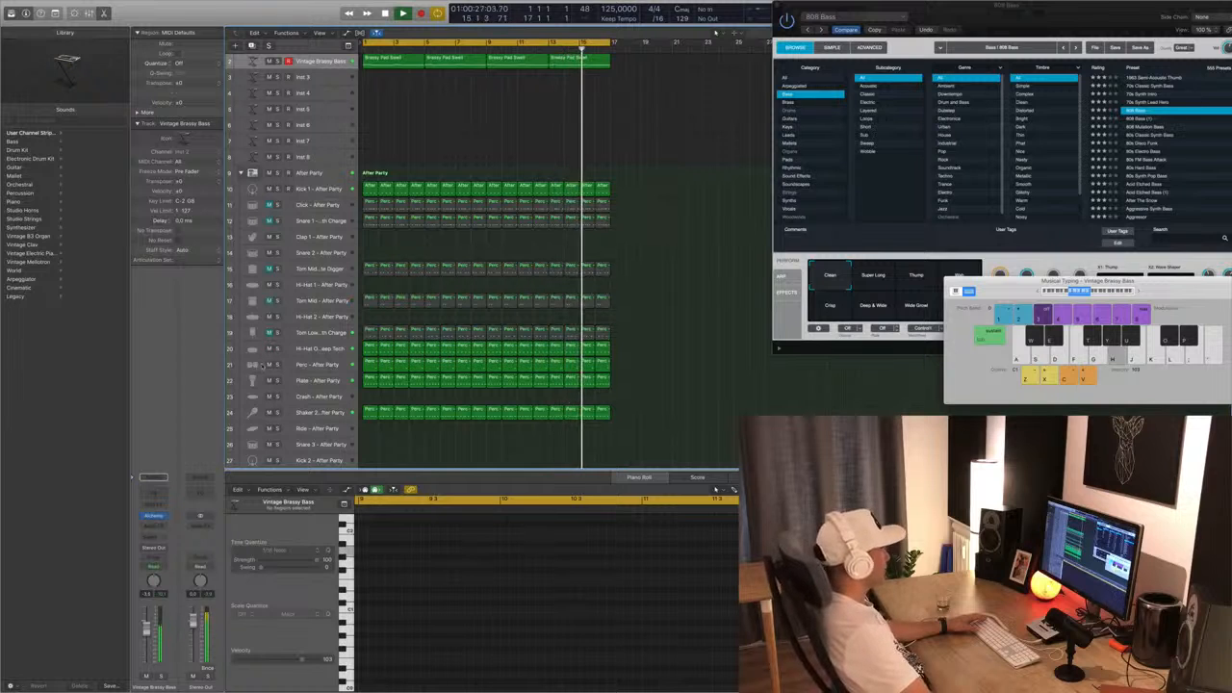
{"action": "left_click", "coordinate": [269, 364]}
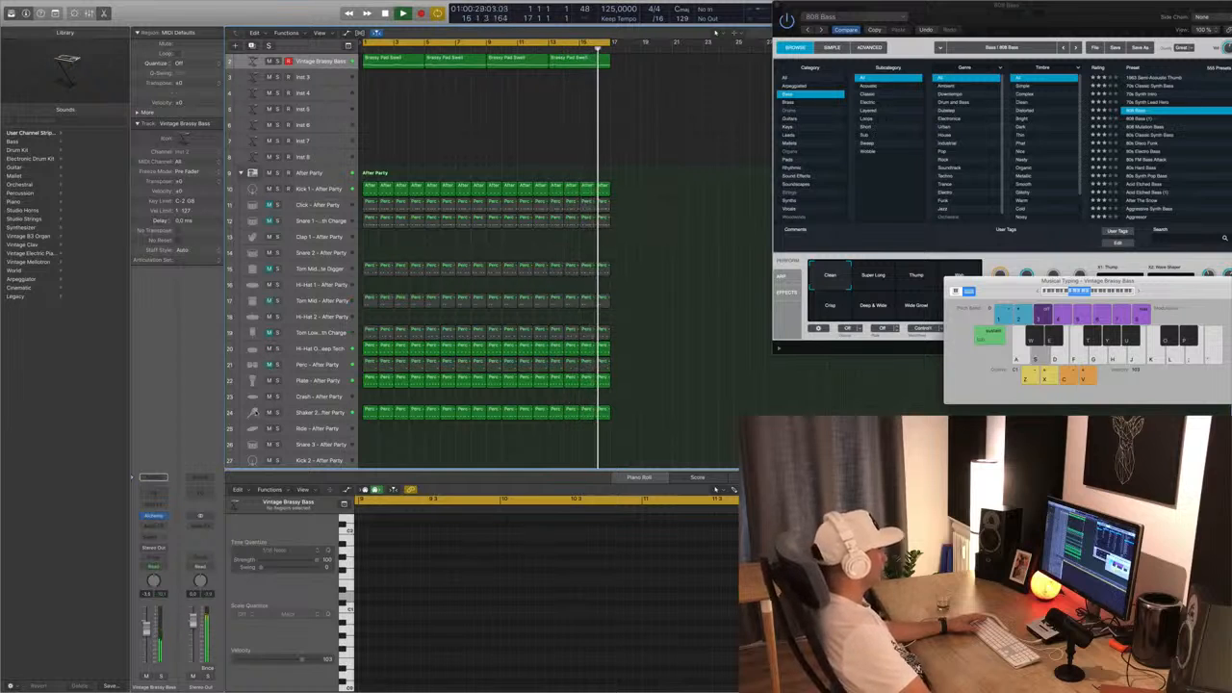
{"action": "left_click", "coordinate": [270, 412]}
{"action": "left_click", "coordinate": [270, 413]}
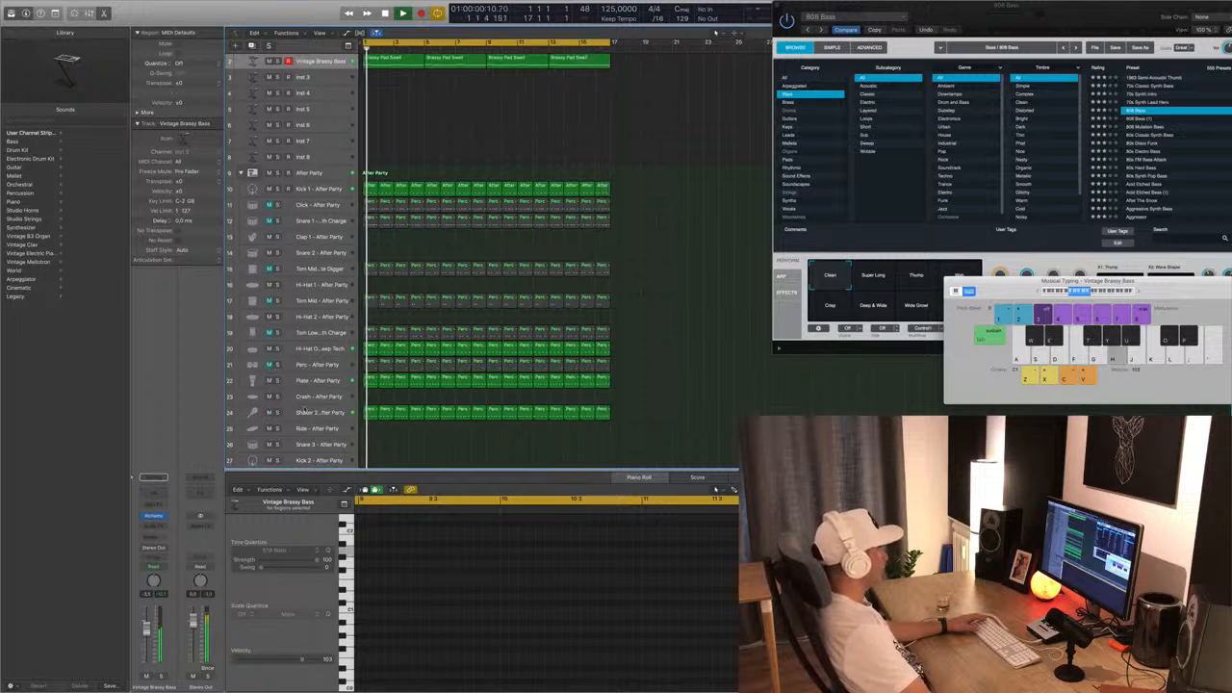
Unmute the Click track of the After Party kit and keep listening to the beat.
{"action": "scroll", "coordinate": [305, 411], "scroll_direction": "up", "scroll_amount": 2}
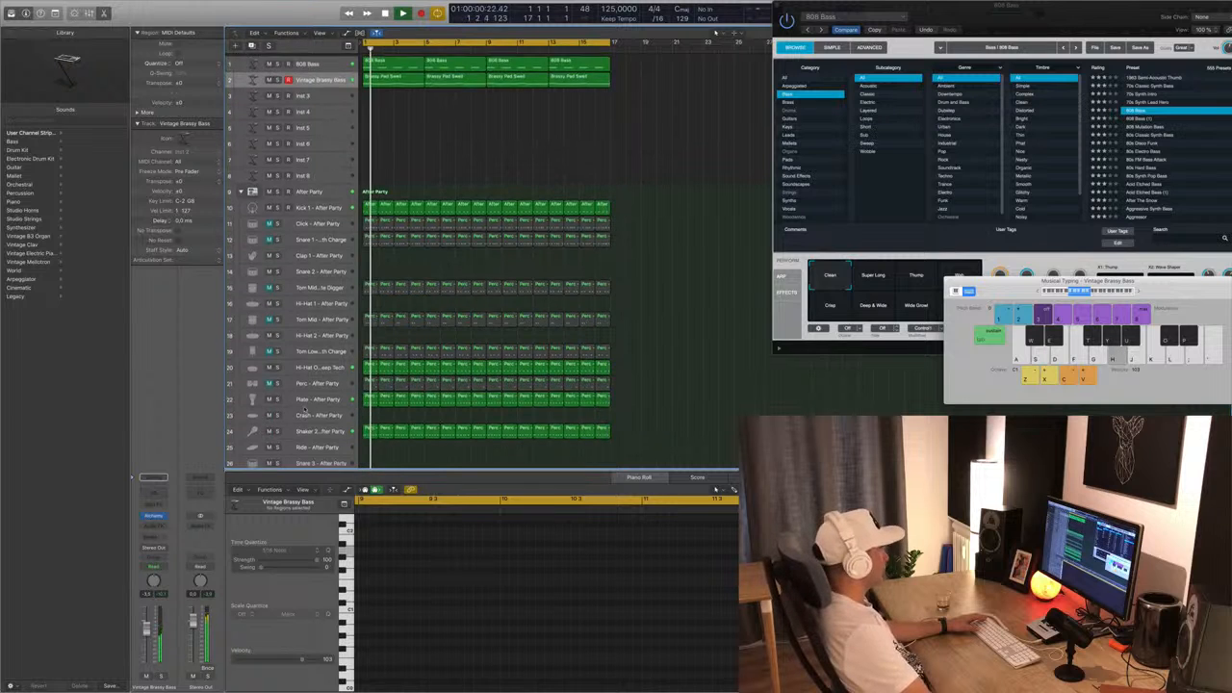
{"action": "left_click", "coordinate": [270, 221]}
{"action": "key", "text": "h"}
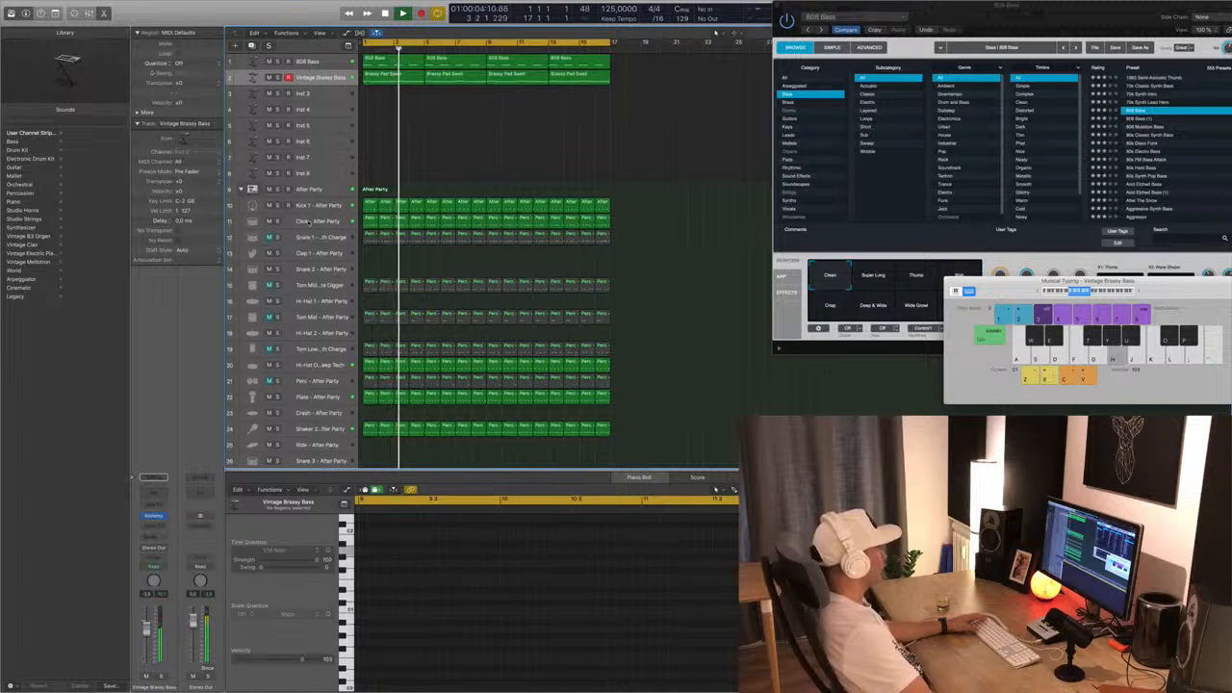
{"action": "key", "text": "s"}
{"action": "scroll", "coordinate": [354, 189], "scroll_direction": "up", "scroll_amount": 1}
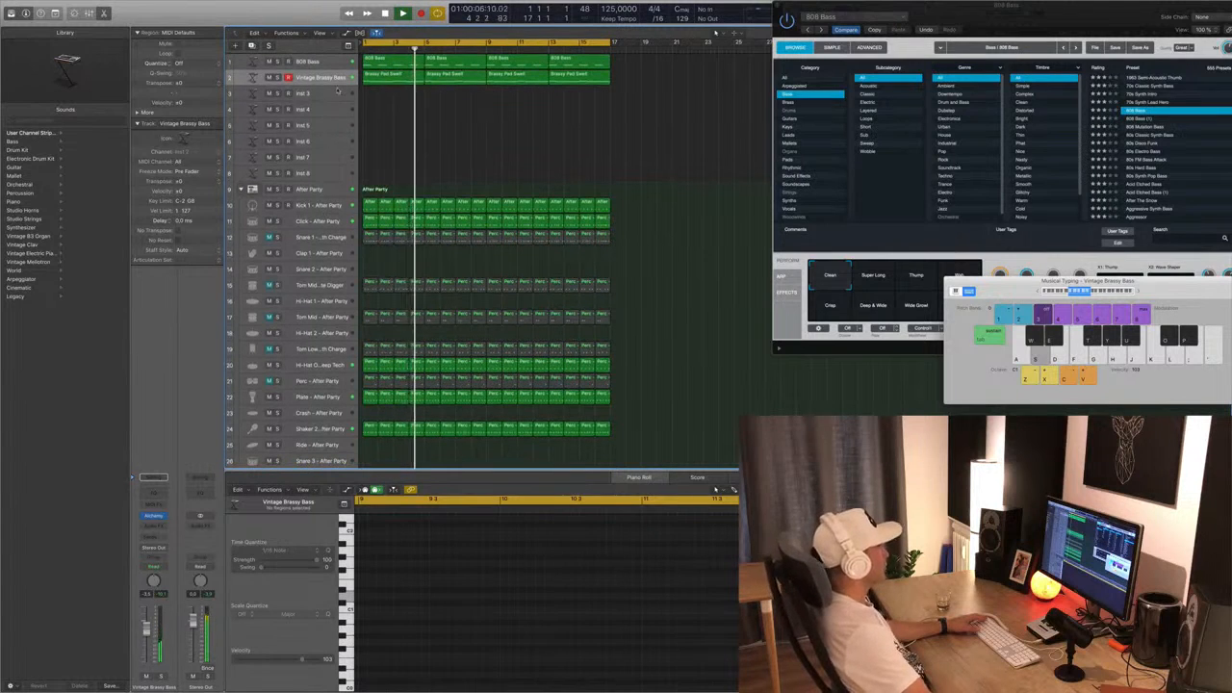
Open the Alchemy synth of the Inst 3 track and move its window over the middle of the arrangement.
{"action": "left_click", "coordinate": [392, 90]}
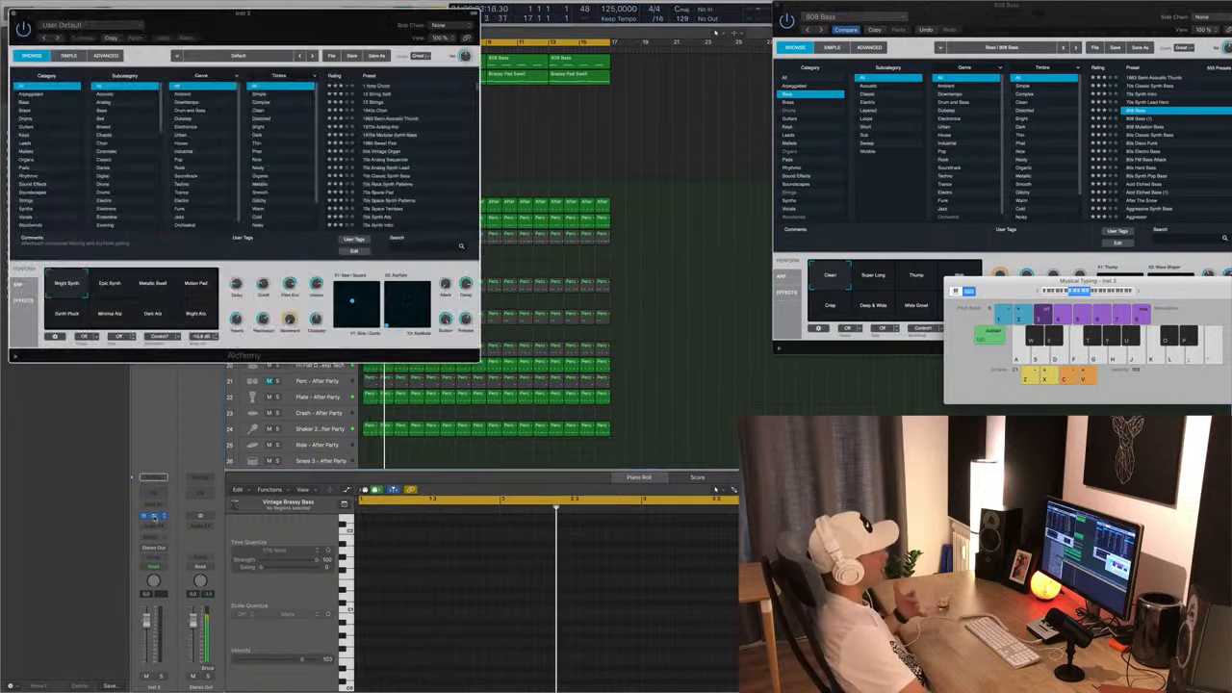
{"action": "left_click", "coordinate": [153, 517]}
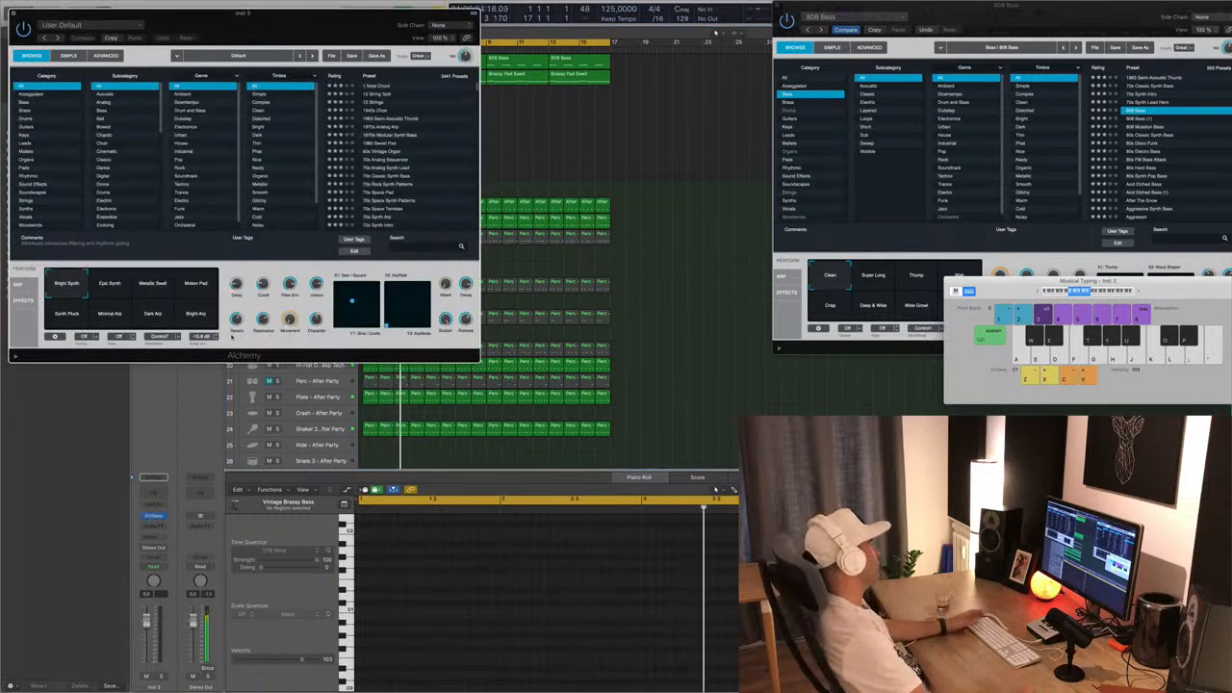
{"action": "left_click_drag", "start_coordinate": [349, 27], "coordinate": [677, 196]}
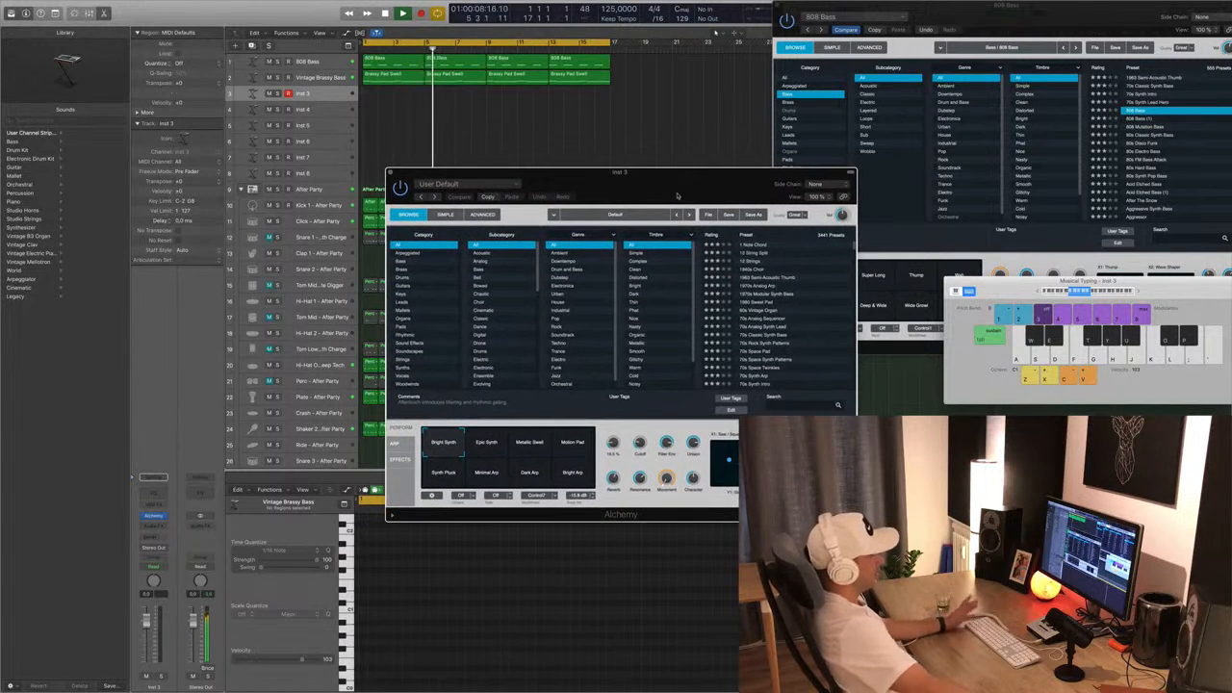
Load the Bamboo Slurp preset from the Mallets category and audition it with a few Musical Typing notes.
{"action": "left_click", "coordinate": [404, 310]}
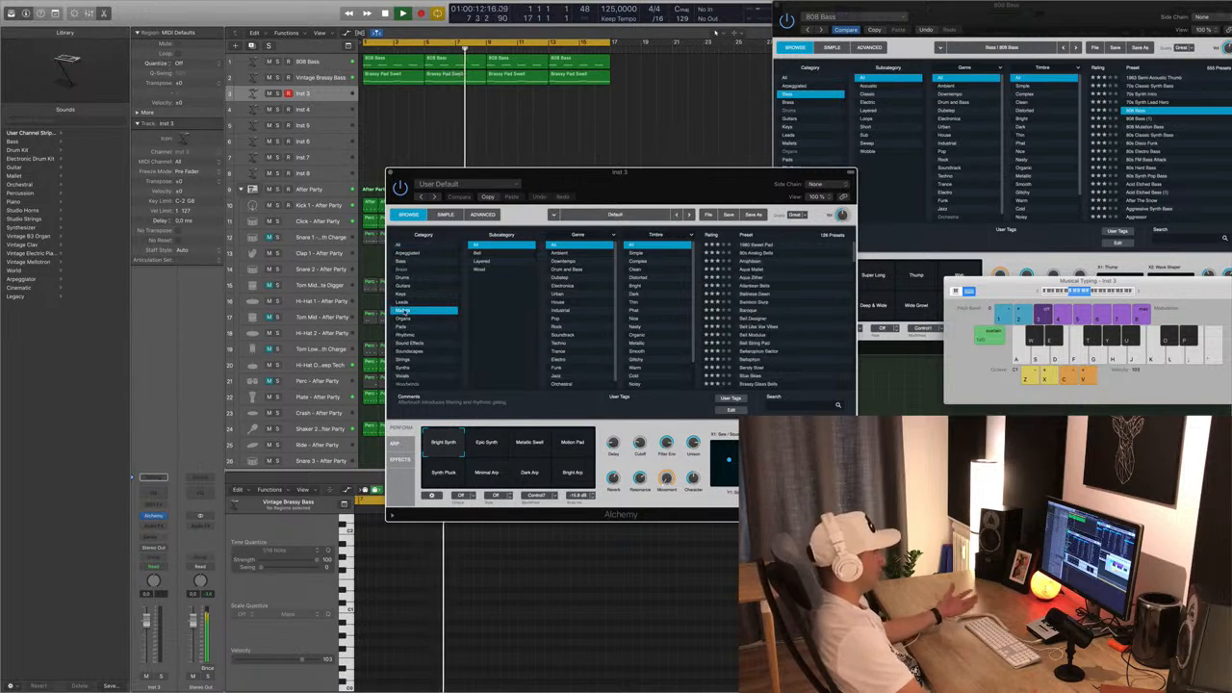
{"action": "left_click", "coordinate": [760, 302]}
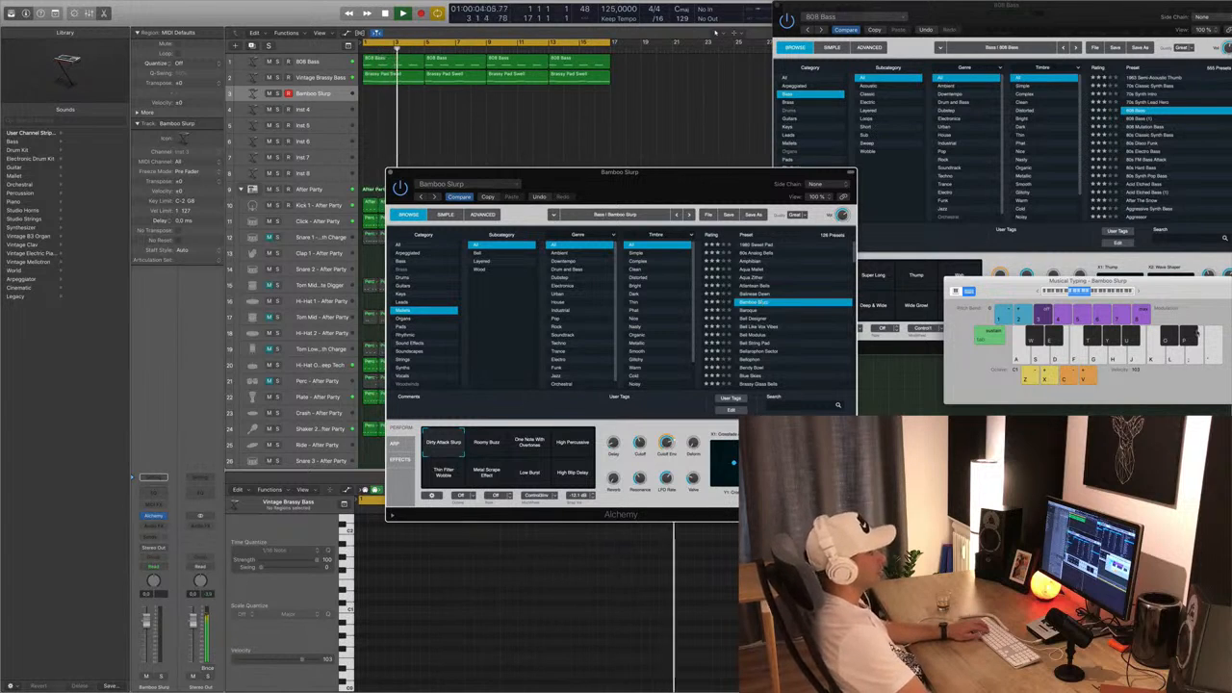
{"action": "left_click_drag", "start_coordinate": [1162, 287], "coordinate": [867, 304]}
{"action": "key", "text": "k"}
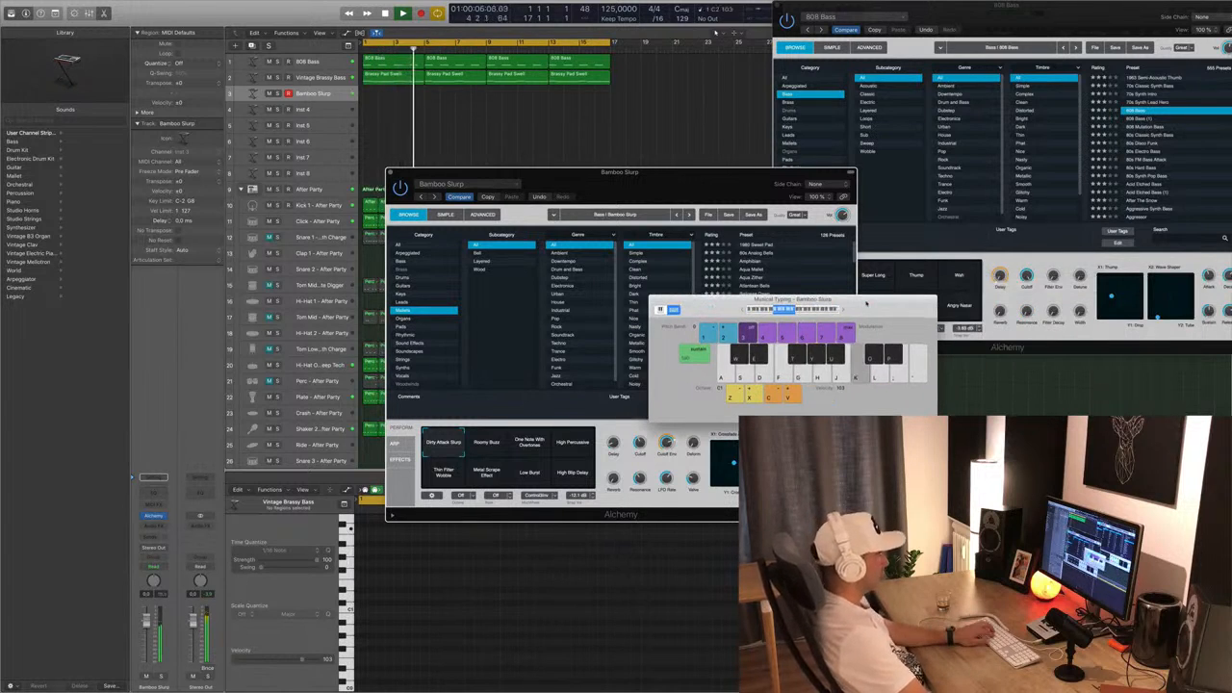
{"action": "key", "text": "l"}
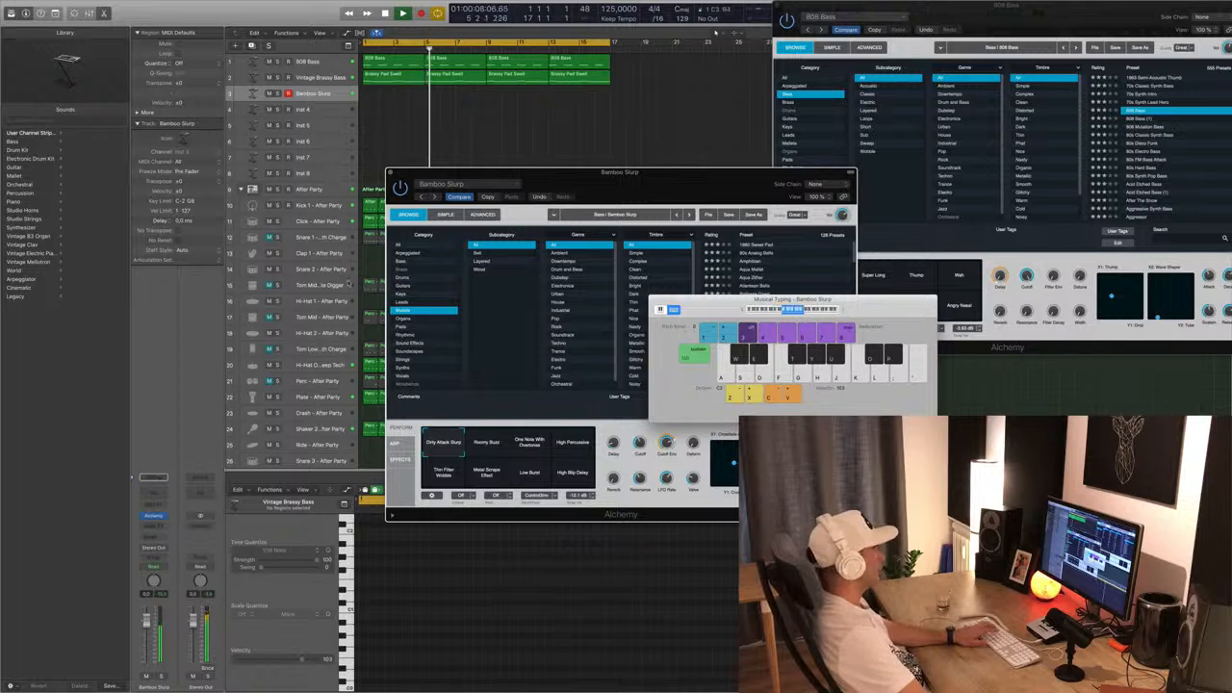
{"action": "left_click_drag", "start_coordinate": [720, 299], "coordinate": [1050, 235]}
{"action": "key", "text": "j"}
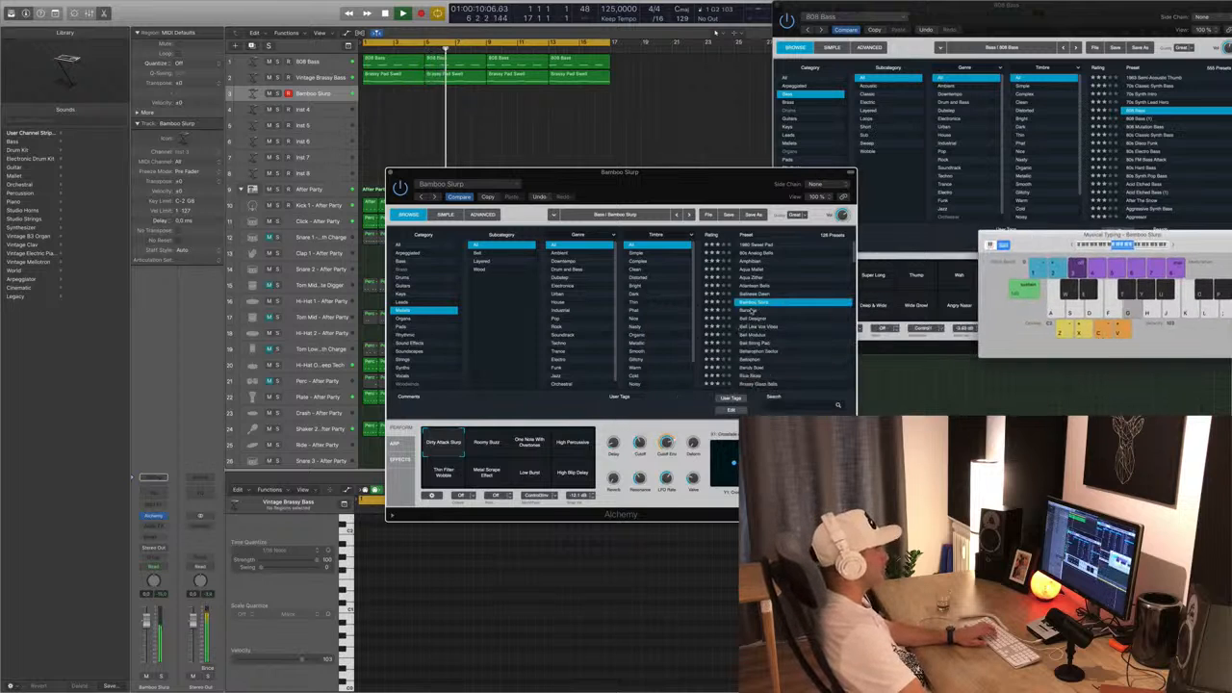
Load the Baroque preset and audition its Thin Bells, Round Bells, Release Stop and Wooden Mallet variations with a few notes.
{"action": "left_click", "coordinate": [748, 310]}
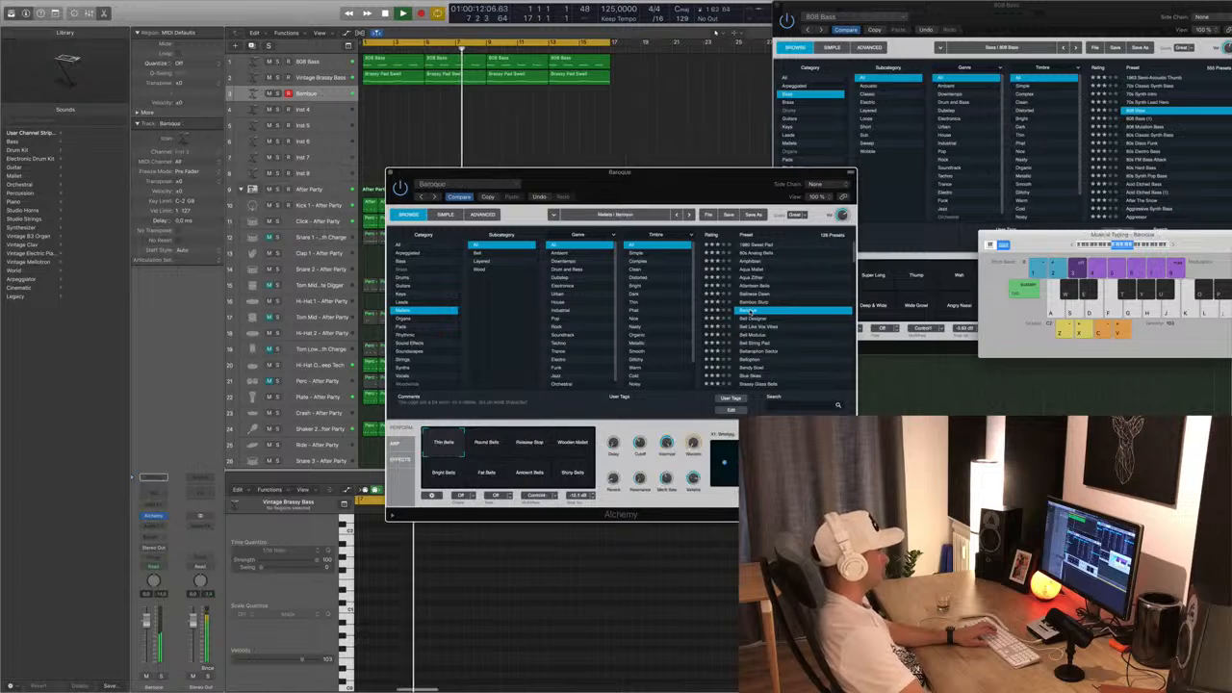
{"action": "key", "text": "k"}
{"action": "key", "text": "a"}
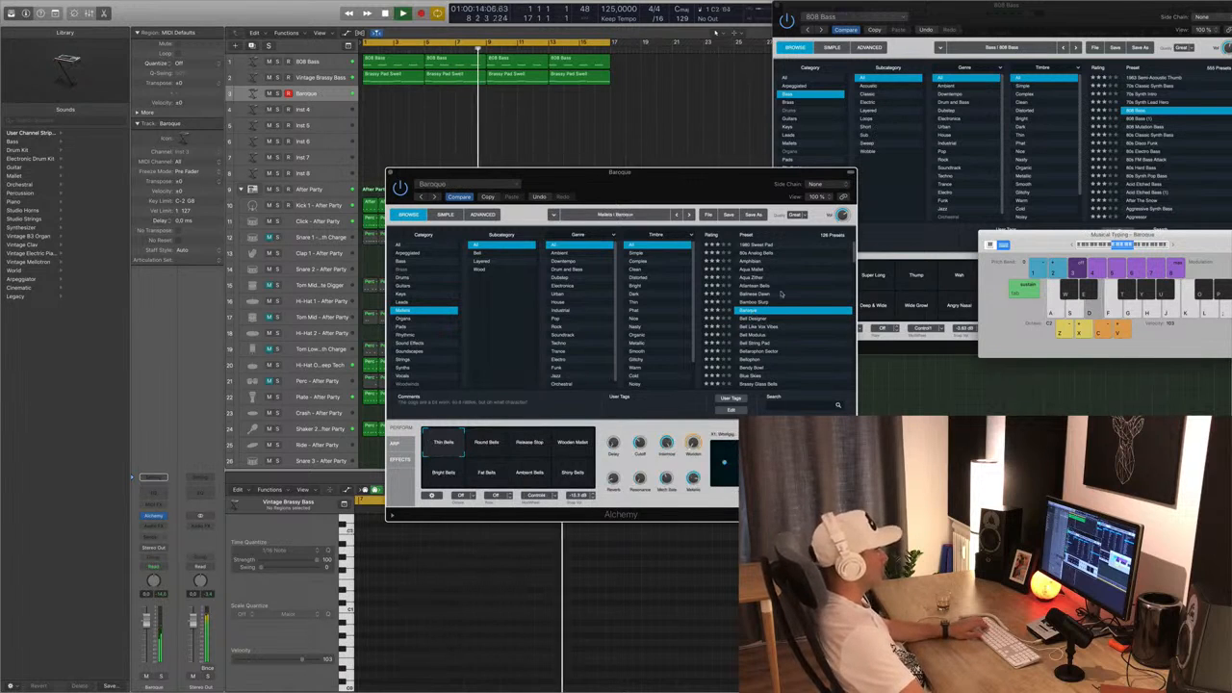
{"action": "key", "text": "f"}
{"action": "left_click", "coordinate": [486, 441]}
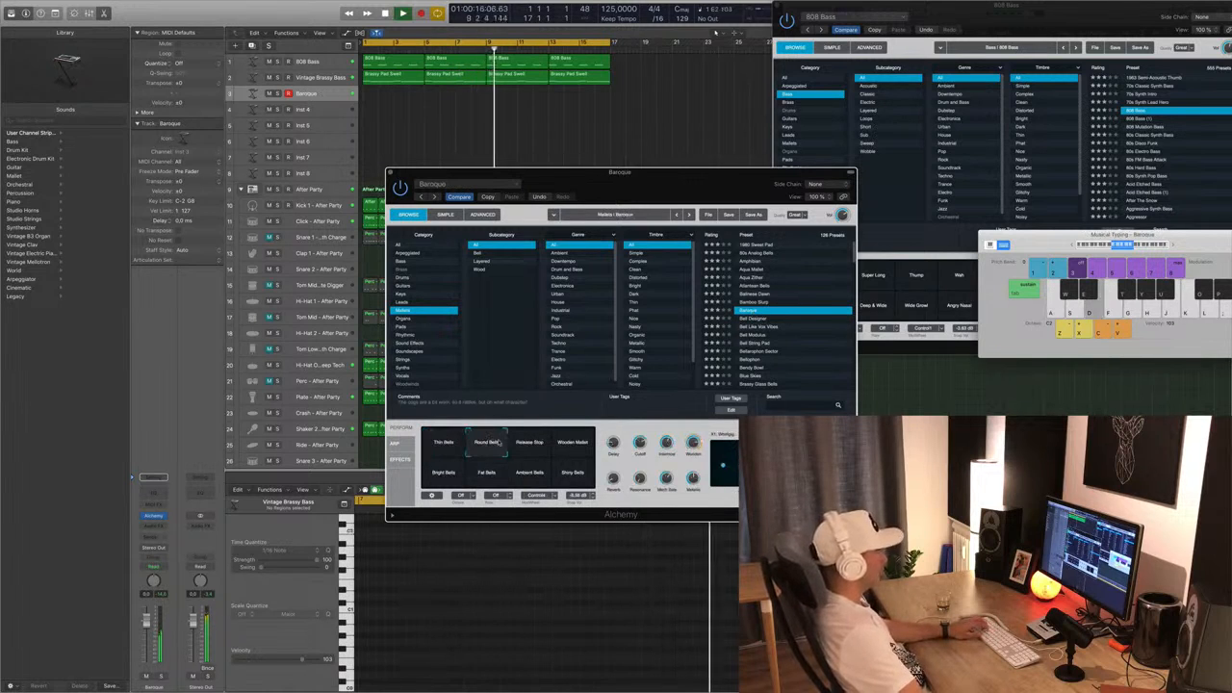
{"action": "left_click", "coordinate": [529, 445]}
{"action": "left_click", "coordinate": [572, 443]}
{"action": "key", "text": "f"}
{"action": "key", "text": "a"}
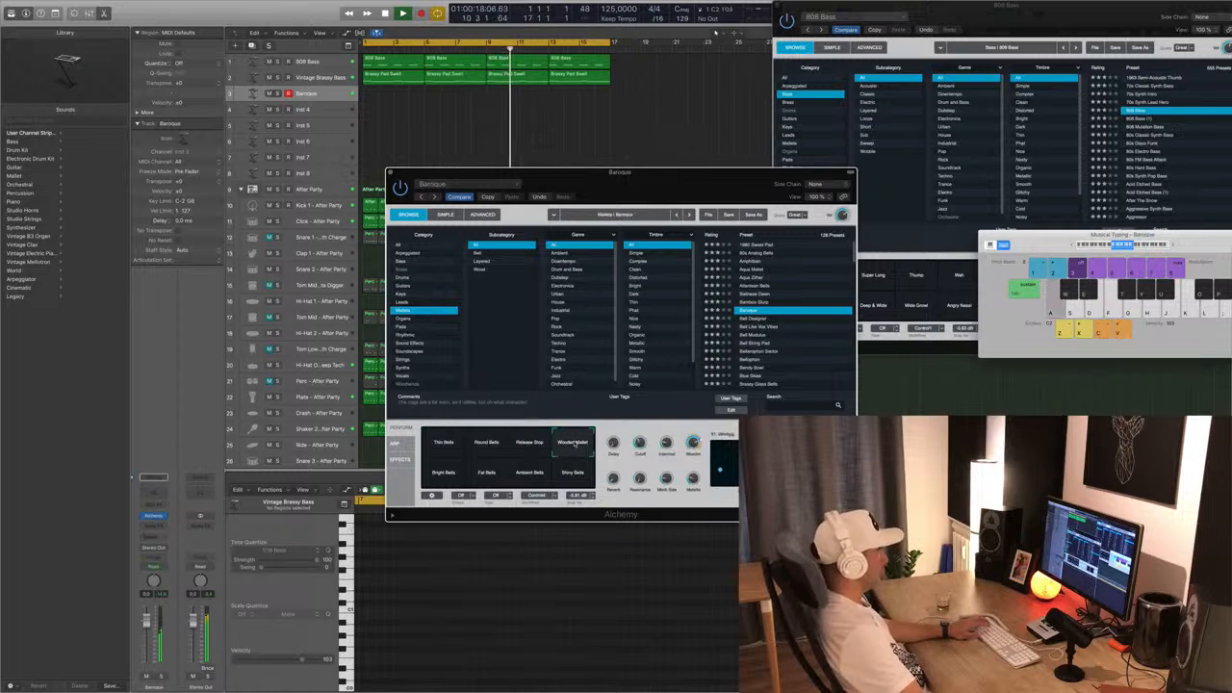
{"action": "key", "text": "f"}
{"action": "key", "text": "g"}
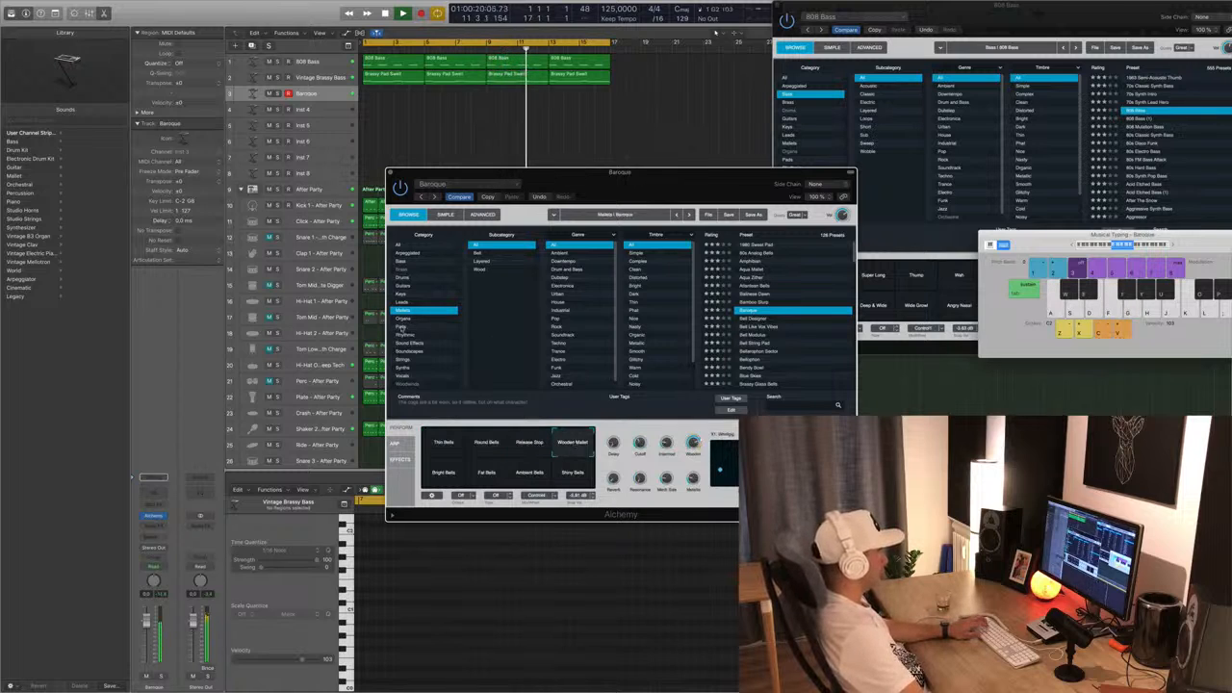
Load the Amber Dark preset from the Pads category and move the synth window clear of the tracks.
{"action": "left_click", "coordinate": [400, 328]}
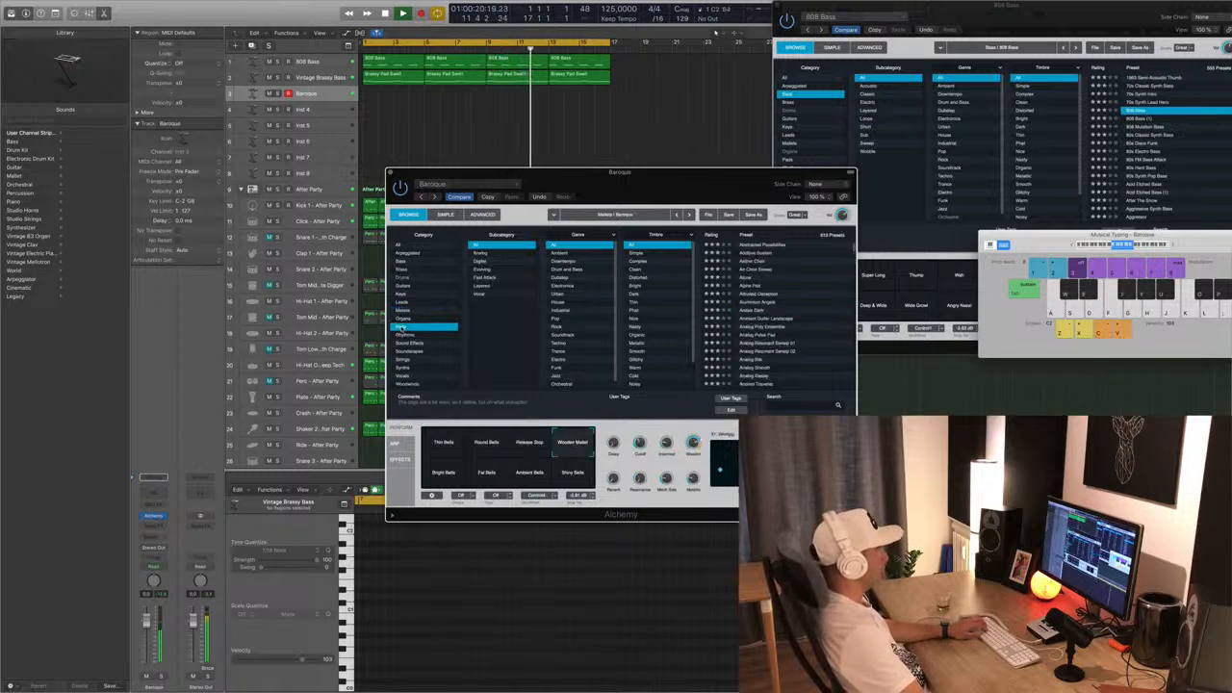
{"action": "left_click", "coordinate": [752, 310]}
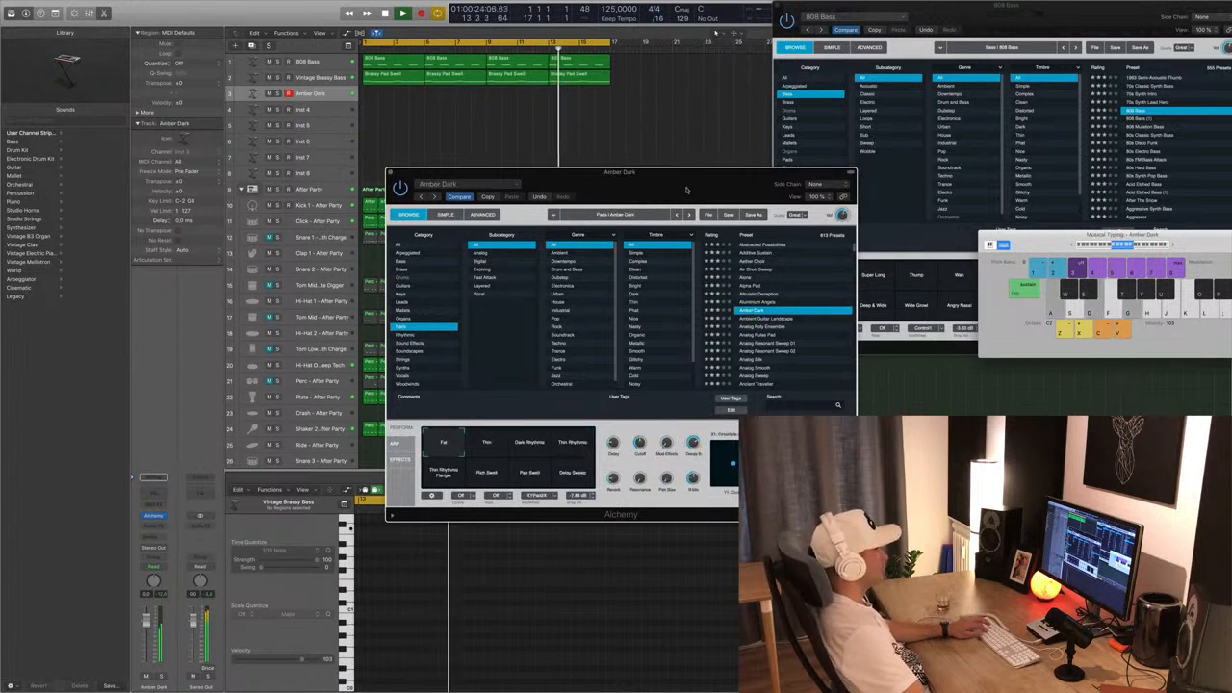
{"action": "left_click_drag", "start_coordinate": [673, 174], "coordinate": [910, 147]}
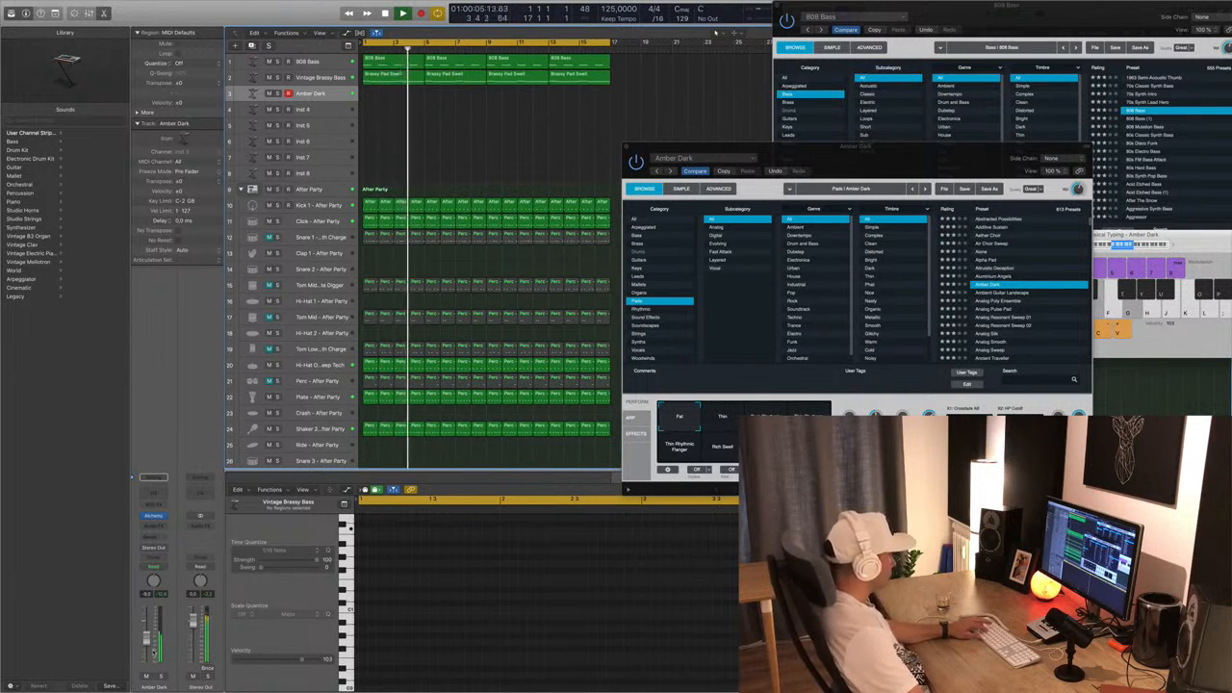
Record sustained pad chords on the Amber Dark track over bars 5 to 9 and move the region to bar 1.
{"action": "key", "text": "r"}
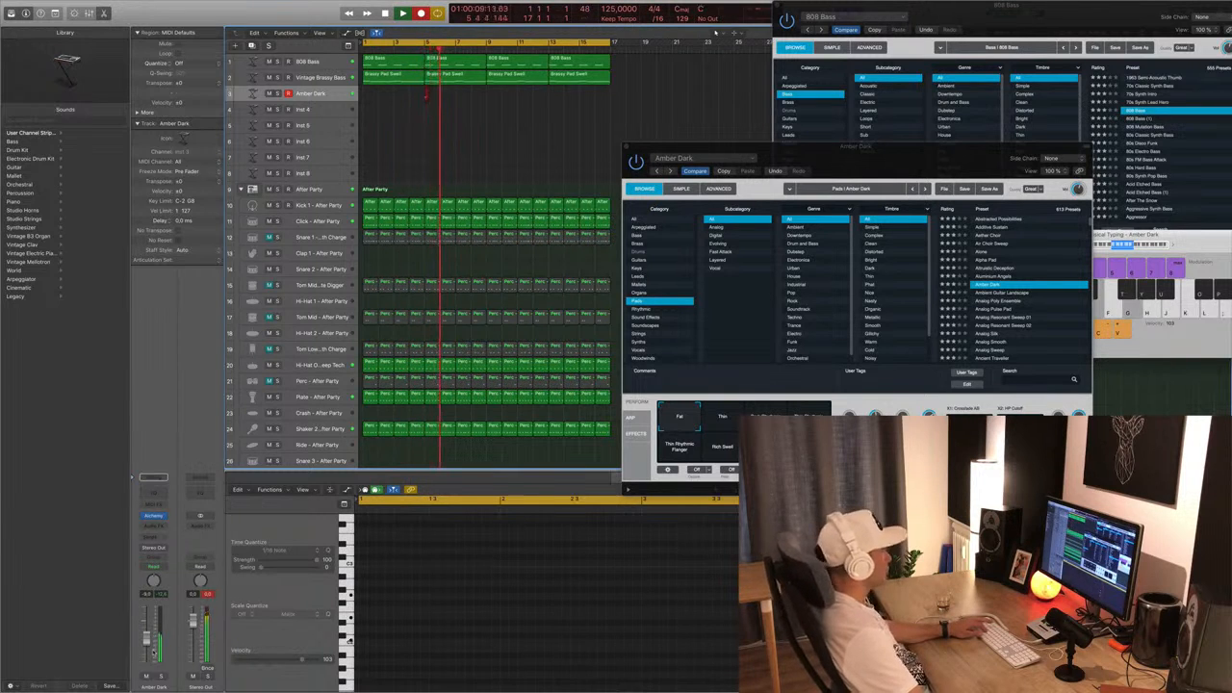
{"action": "key", "text": "h"}
{"action": "key", "text": "s"}
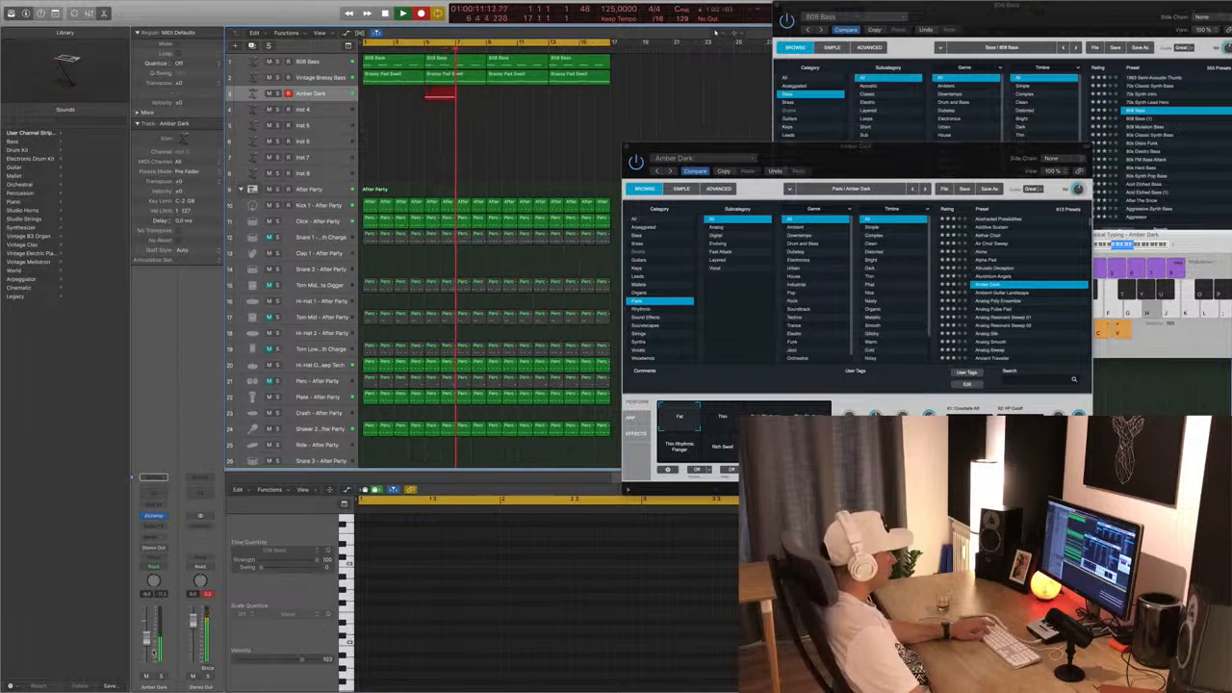
{"action": "key", "text": "f"}
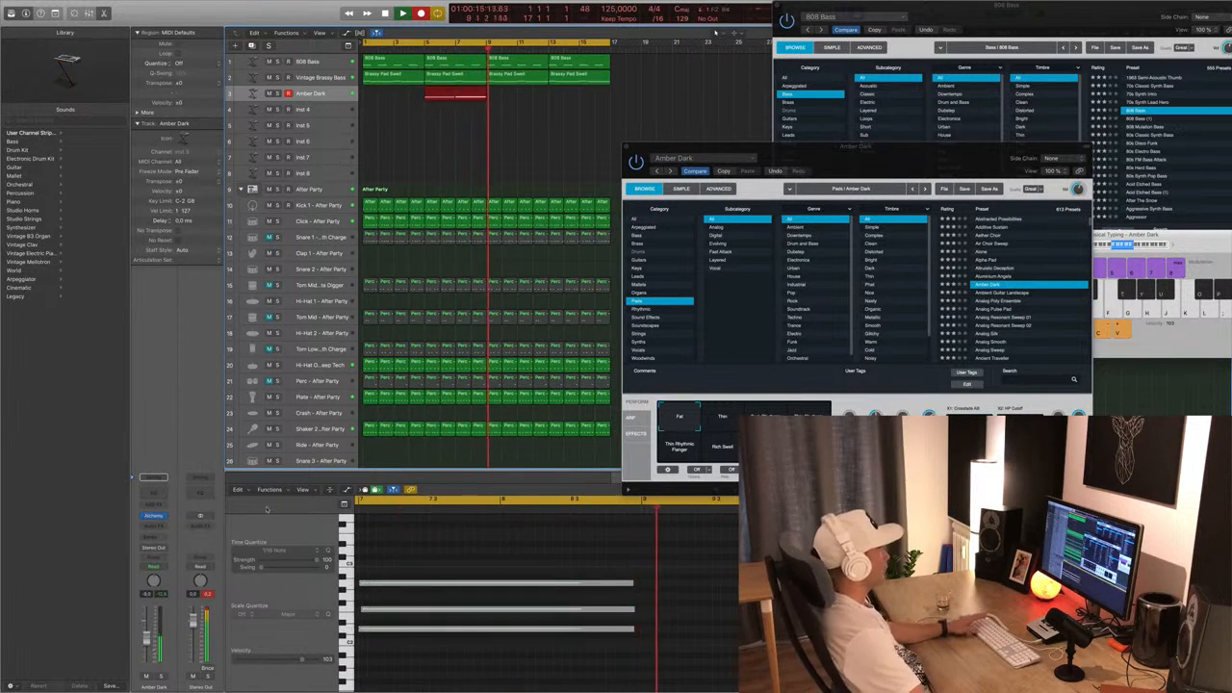
{"action": "key", "text": "space"}
{"action": "left_click_drag", "start_coordinate": [459, 91], "coordinate": [395, 92]}
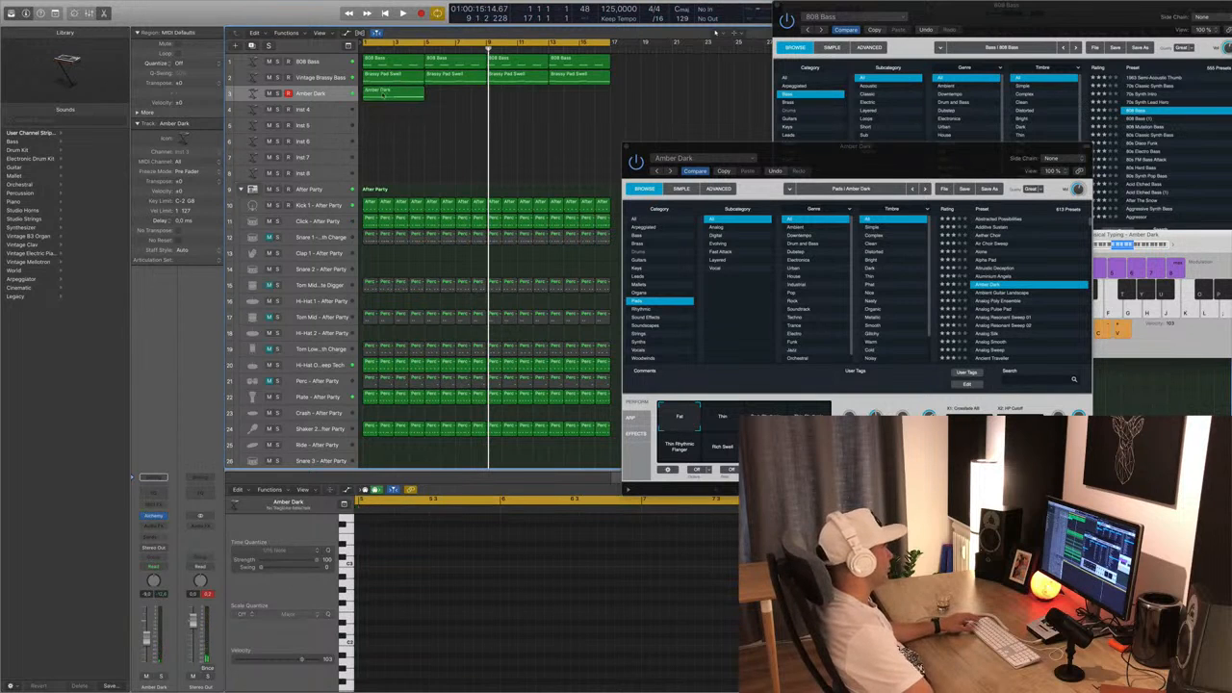
Quantize the Amber Dark region to 1/16 notes, select only that region and play its start.
{"action": "left_click", "coordinate": [385, 93]}
{"action": "key", "text": "super+a"}
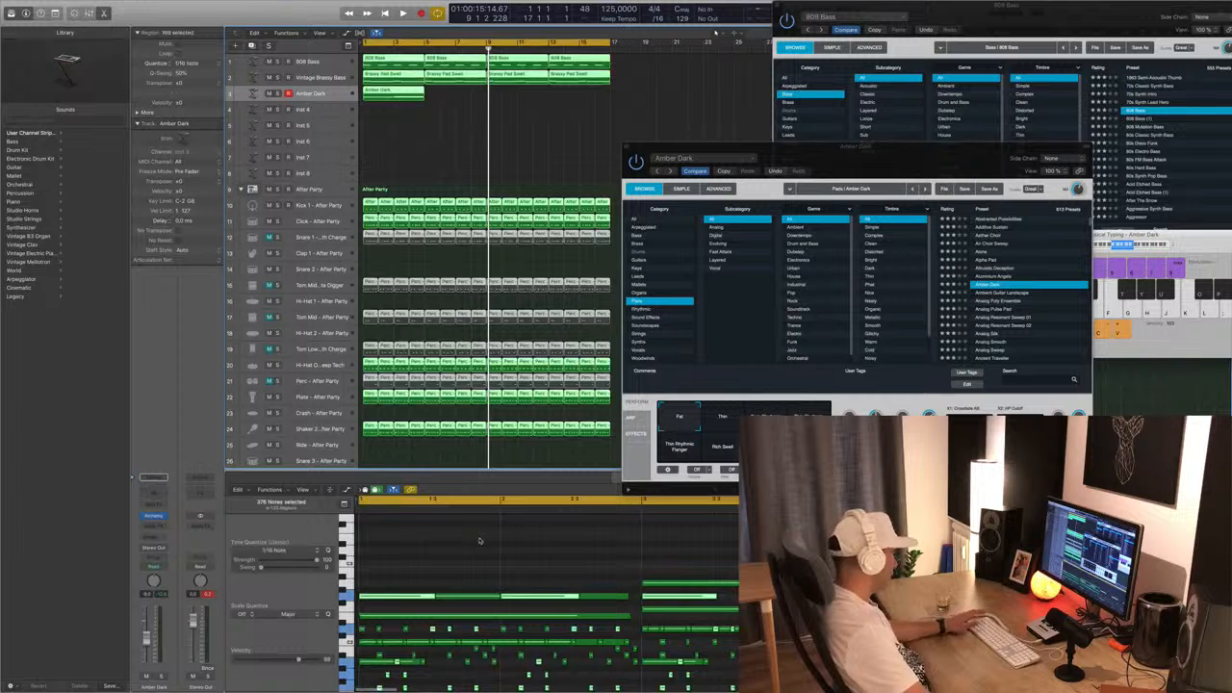
{"action": "left_click", "coordinate": [493, 539]}
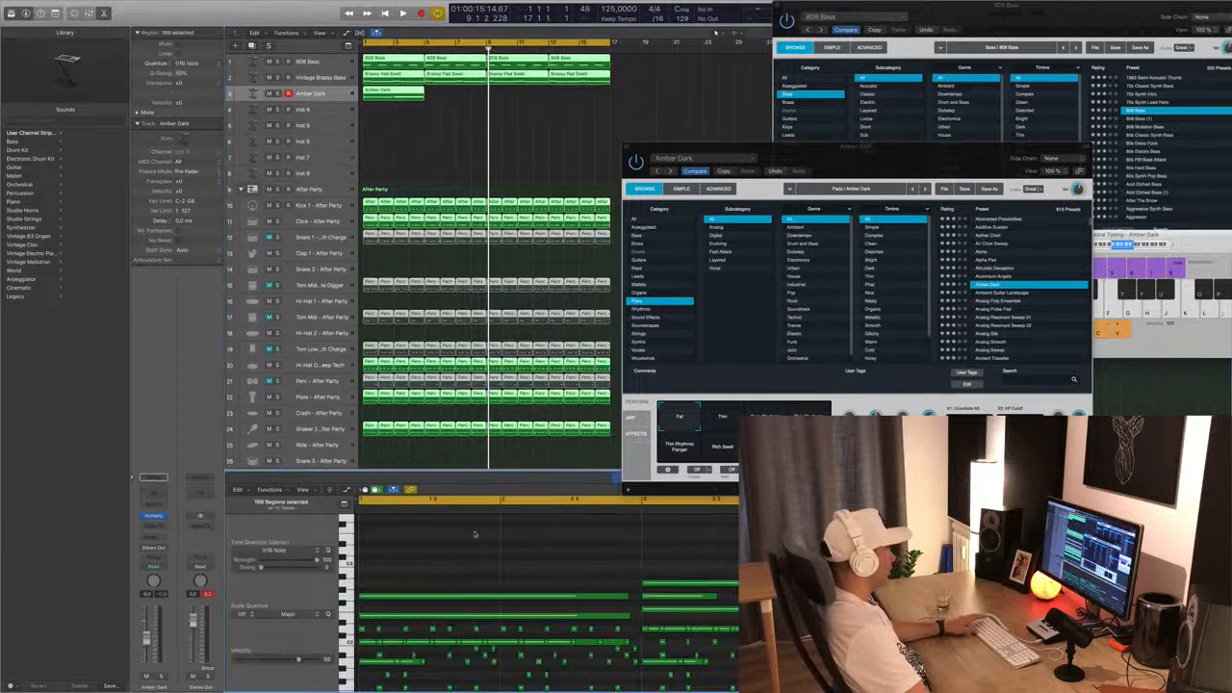
{"action": "key", "text": "space"}
{"action": "left_click", "coordinate": [437, 126]}
{"action": "left_click", "coordinate": [393, 99]}
{"action": "key", "text": "space"}
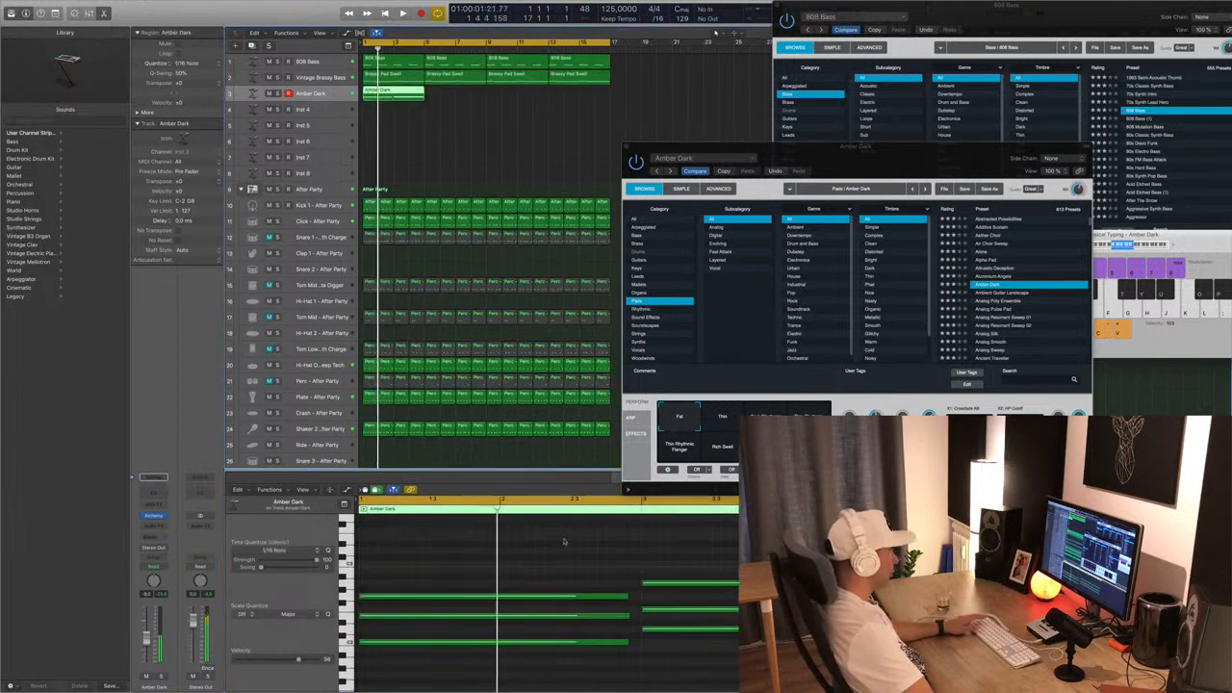
Extend the first chord's three notes to the start of bar 3, select the second chord's notes and play the result.
{"action": "left_click_drag", "start_coordinate": [580, 547], "coordinate": [597, 664]}
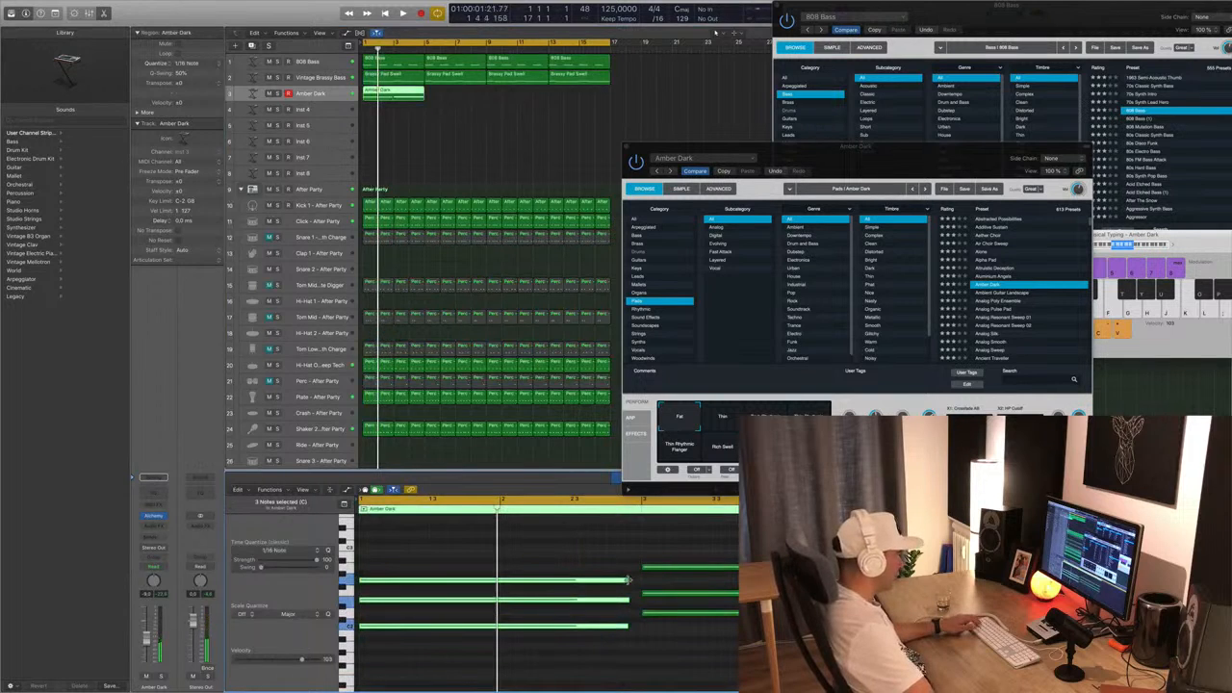
{"action": "left_click_drag", "start_coordinate": [627, 581], "coordinate": [639, 585]}
{"action": "left_click_drag", "start_coordinate": [756, 545], "coordinate": [771, 627]}
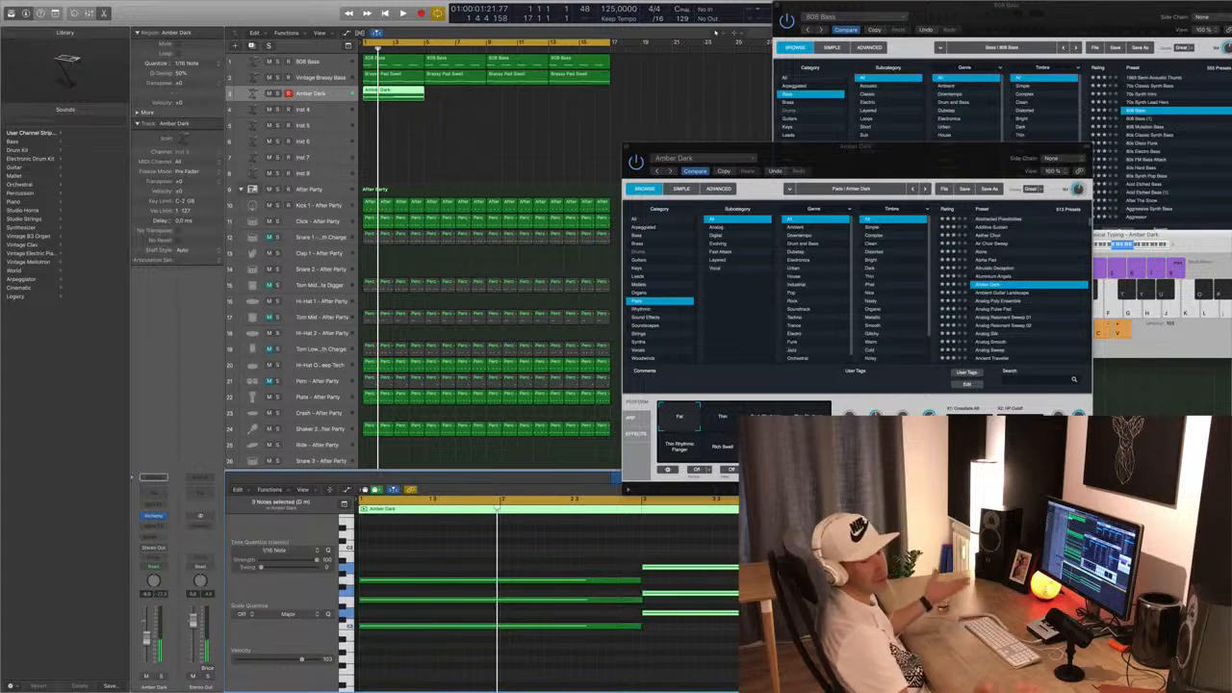
{"action": "key", "text": "space"}
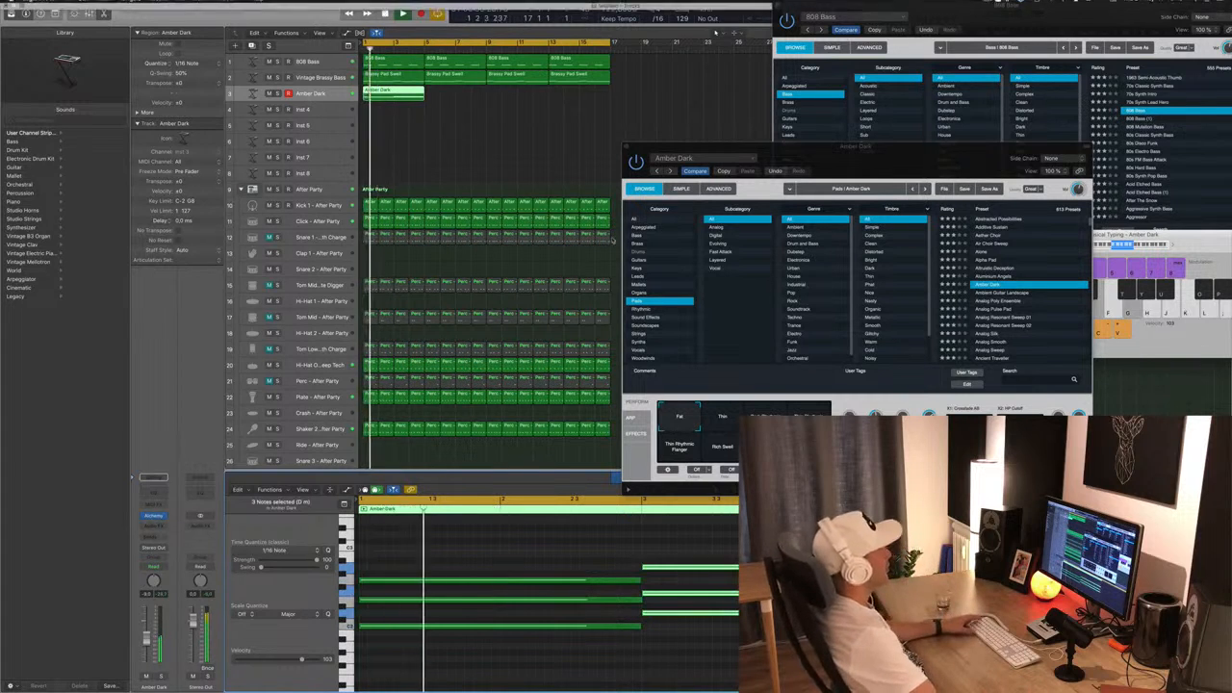
Repeat the Amber Dark region back to back until it fills bars 1 to 17.
{"action": "left_click", "coordinate": [479, 160]}
{"action": "key", "text": "space"}
{"action": "left_click_drag", "start_coordinate": [392, 89], "coordinate": [531, 99]}
{"action": "left_click", "coordinate": [528, 144]}
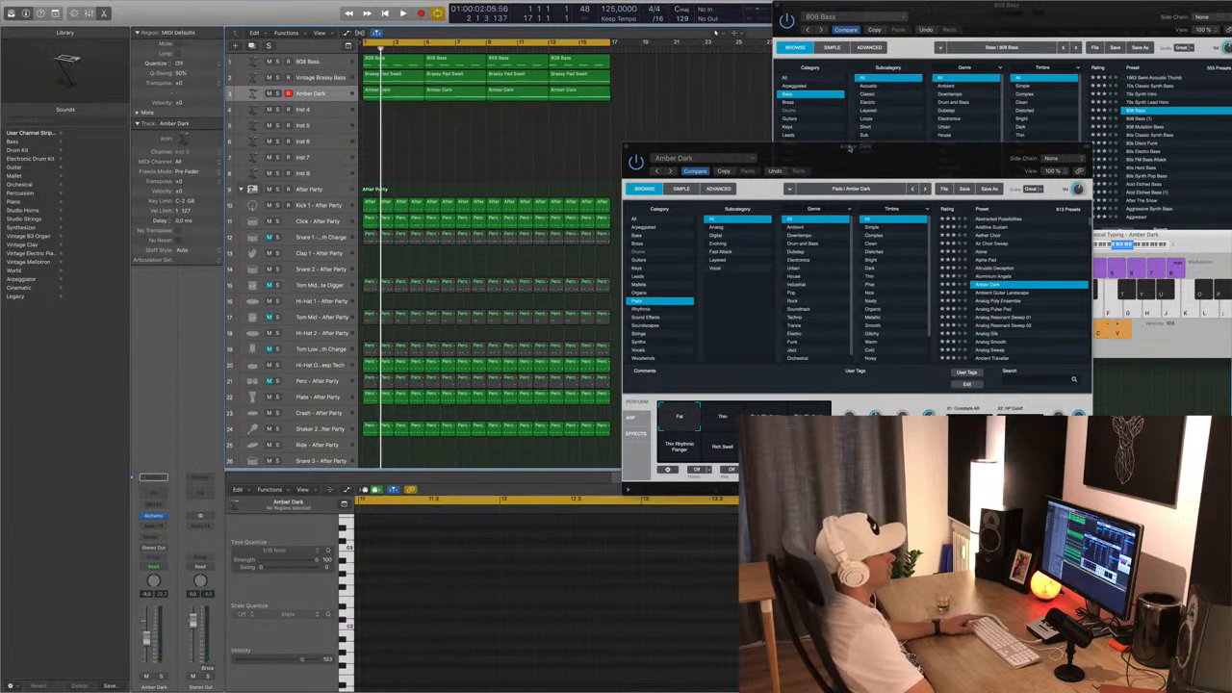
Play the beat and switch the Amber Dark pad to its Dark Rhythmic variation.
{"action": "left_click_drag", "start_coordinate": [850, 148], "coordinate": [866, 151]}
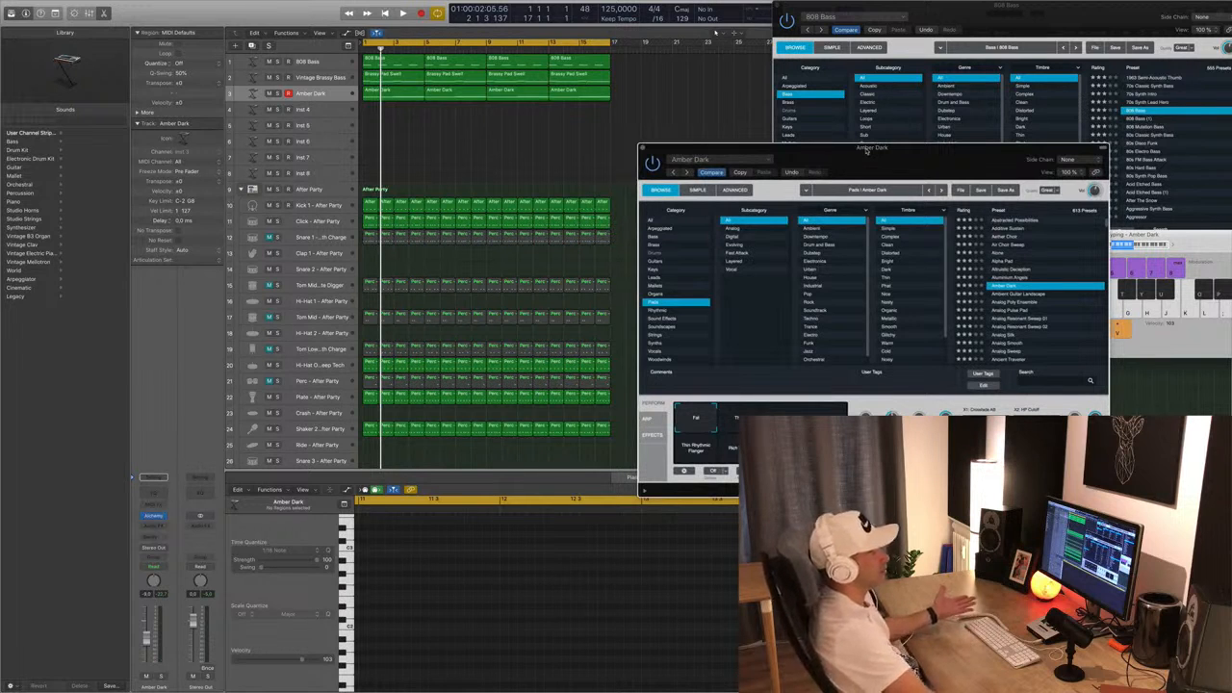
{"action": "key", "text": "space"}
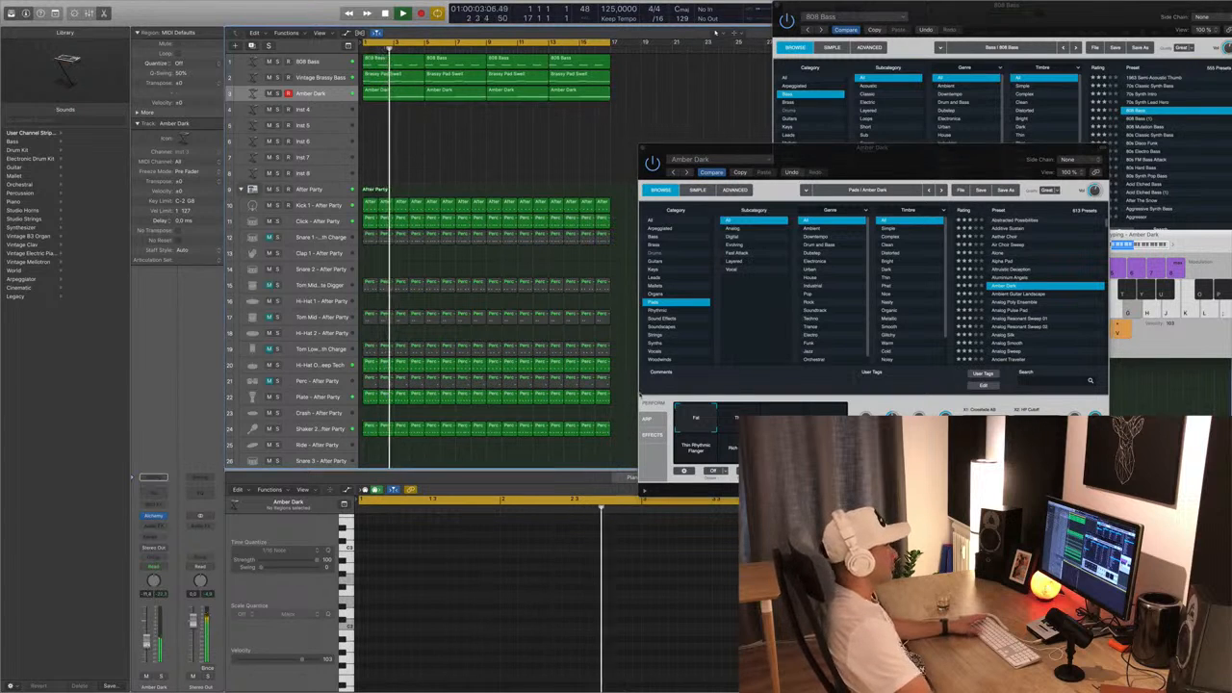
{"action": "left_click_drag", "start_coordinate": [905, 162], "coordinate": [663, 189]}
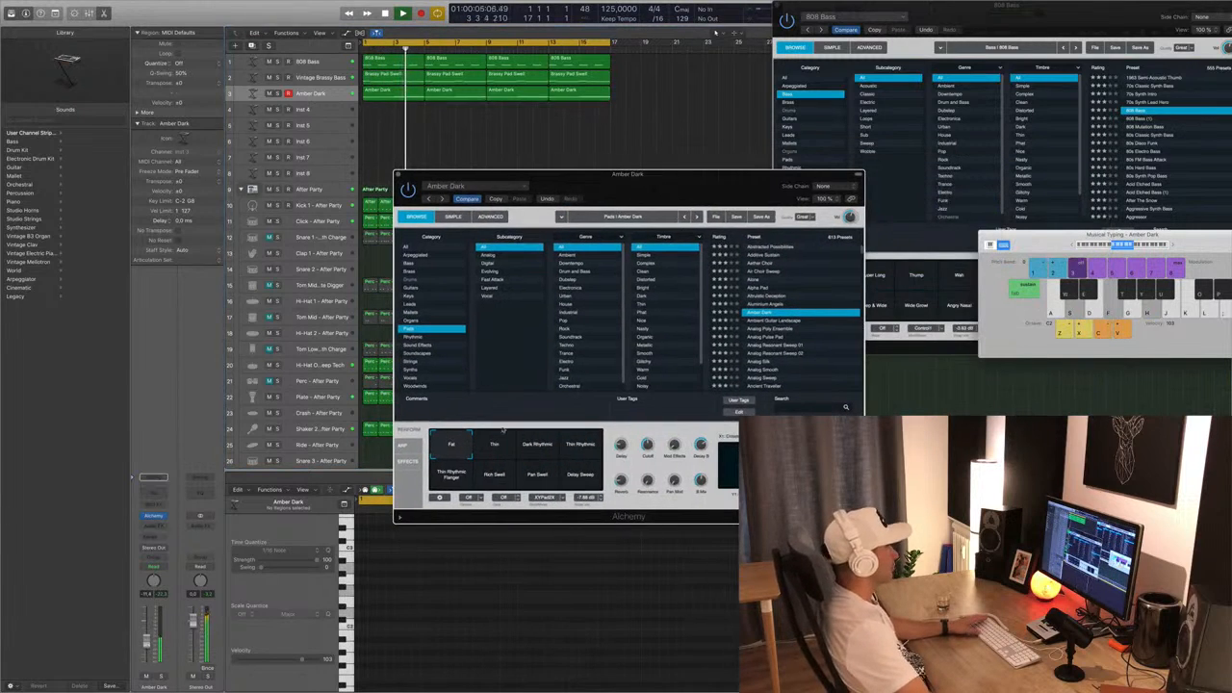
{"action": "left_click", "coordinate": [543, 445]}
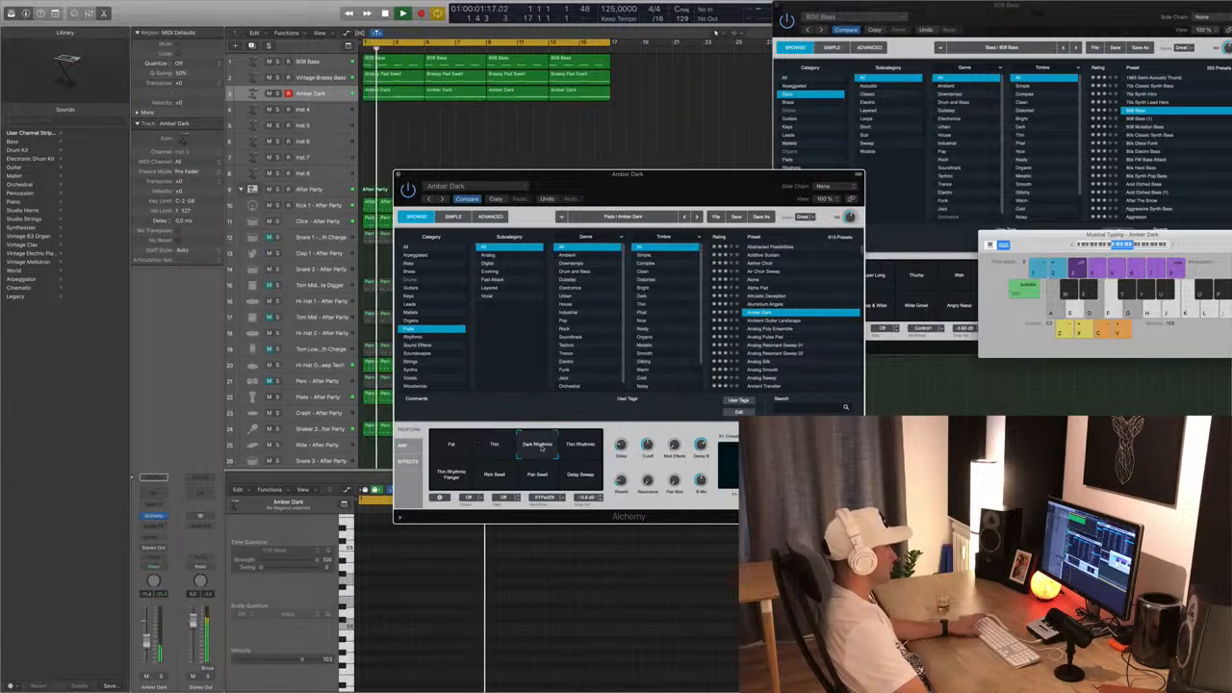
{"action": "left_click_drag", "start_coordinate": [578, 175], "coordinate": [650, 159]}
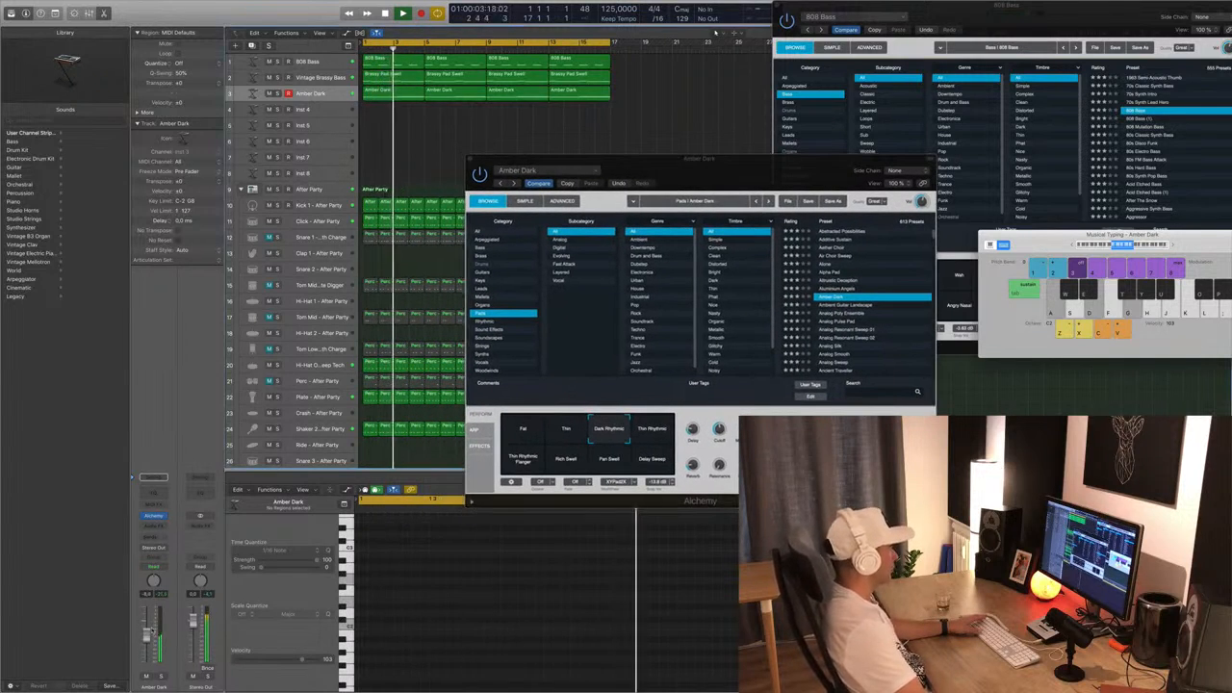
Audition Amber Dark's Thin Rhythmic, Thin Rhythmic Flanger, Rich Swell and Pan Swell variations, and return to Dark Rhythmic.
{"action": "left_click", "coordinate": [658, 428]}
{"action": "left_click", "coordinate": [523, 459]}
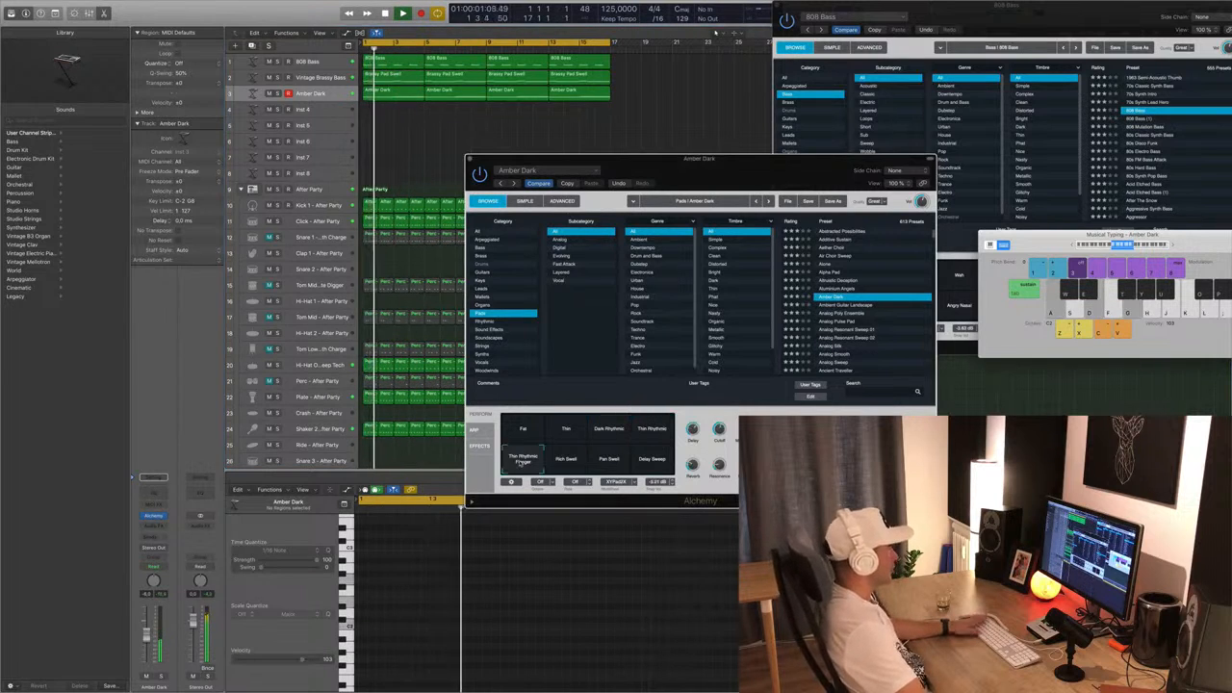
{"action": "left_click", "coordinate": [575, 464]}
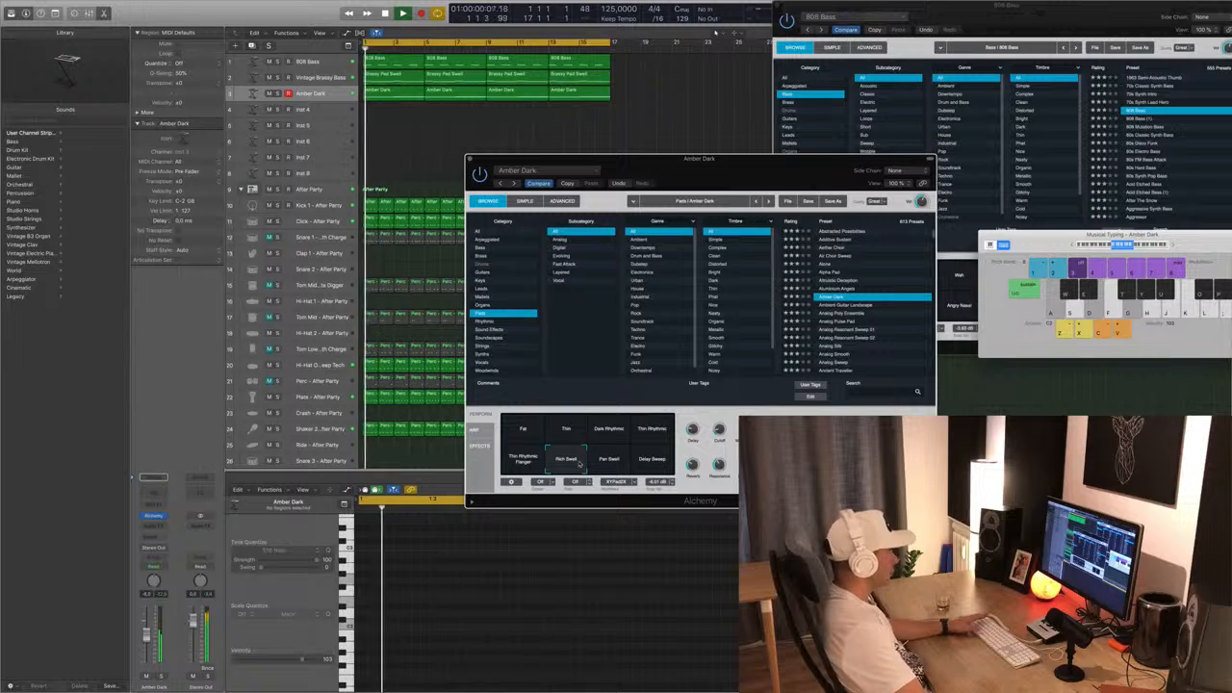
{"action": "left_click", "coordinate": [608, 460]}
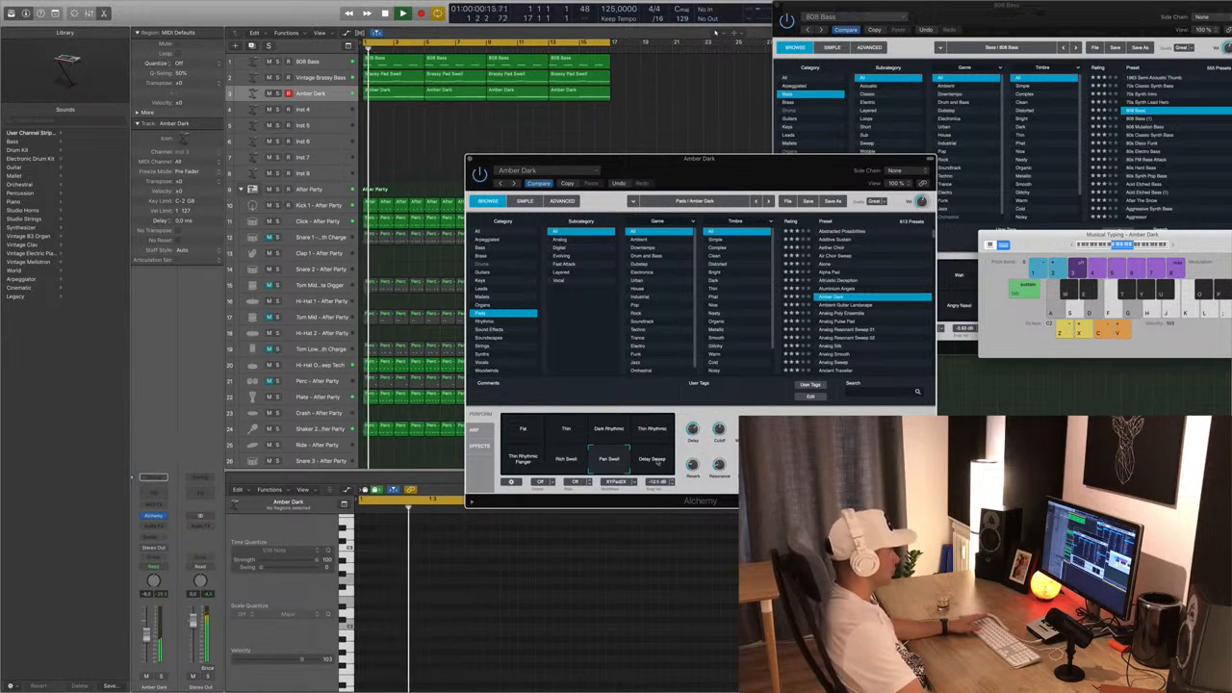
{"action": "left_click", "coordinate": [607, 433]}
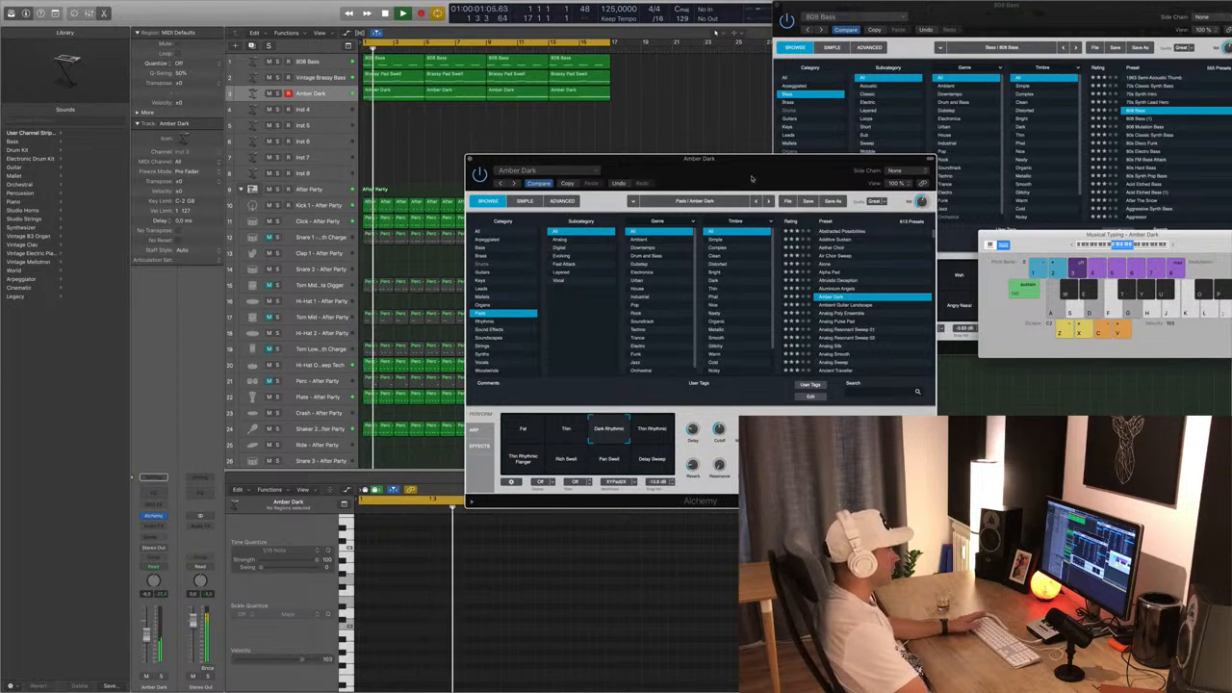
Move the Amber Dark instrument window aside and close it.
{"action": "left_click_drag", "start_coordinate": [794, 177], "coordinate": [974, 200]}
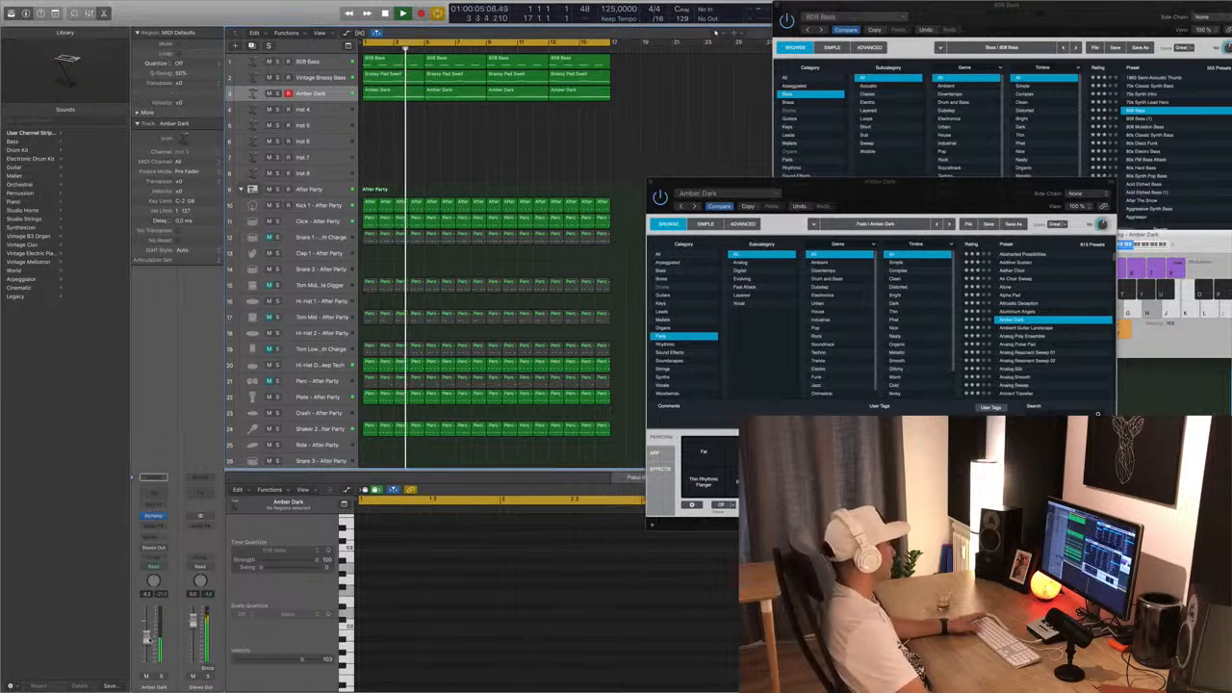
{"action": "left_click_drag", "start_coordinate": [828, 182], "coordinate": [737, 184]}
{"action": "left_click", "coordinate": [561, 186]}
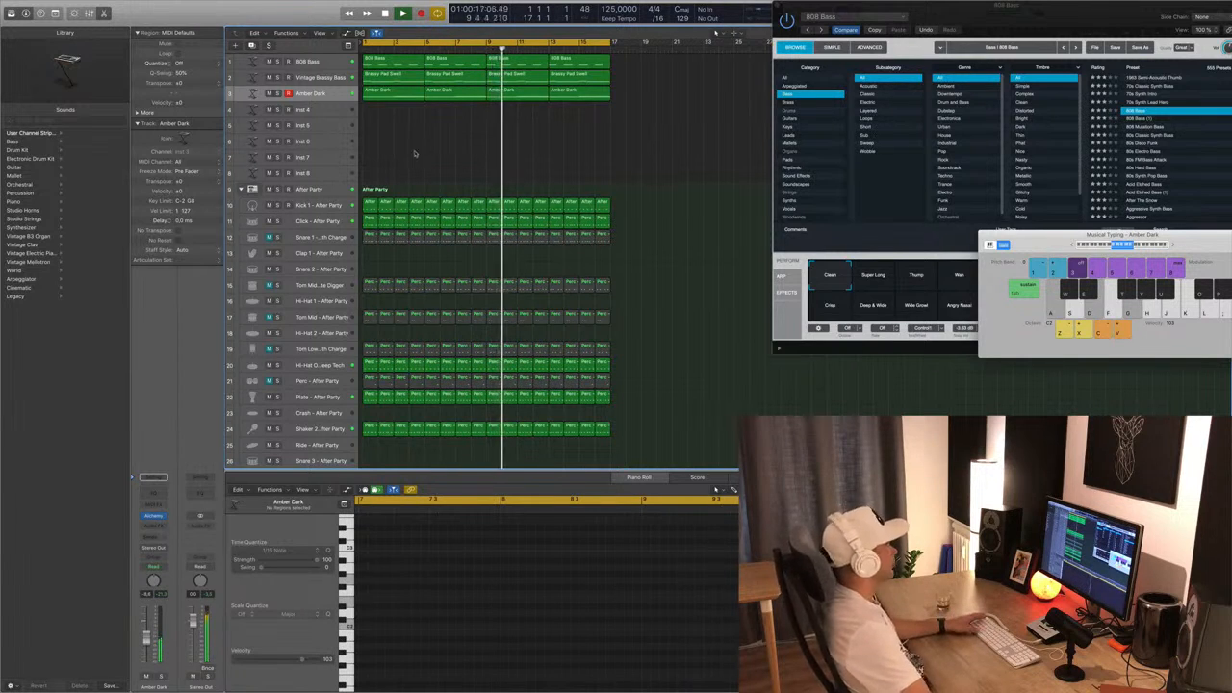
Duplicate the 808 Bass track with its instrument and copy its first region to the start of the new track.
{"action": "left_click", "coordinate": [309, 61]}
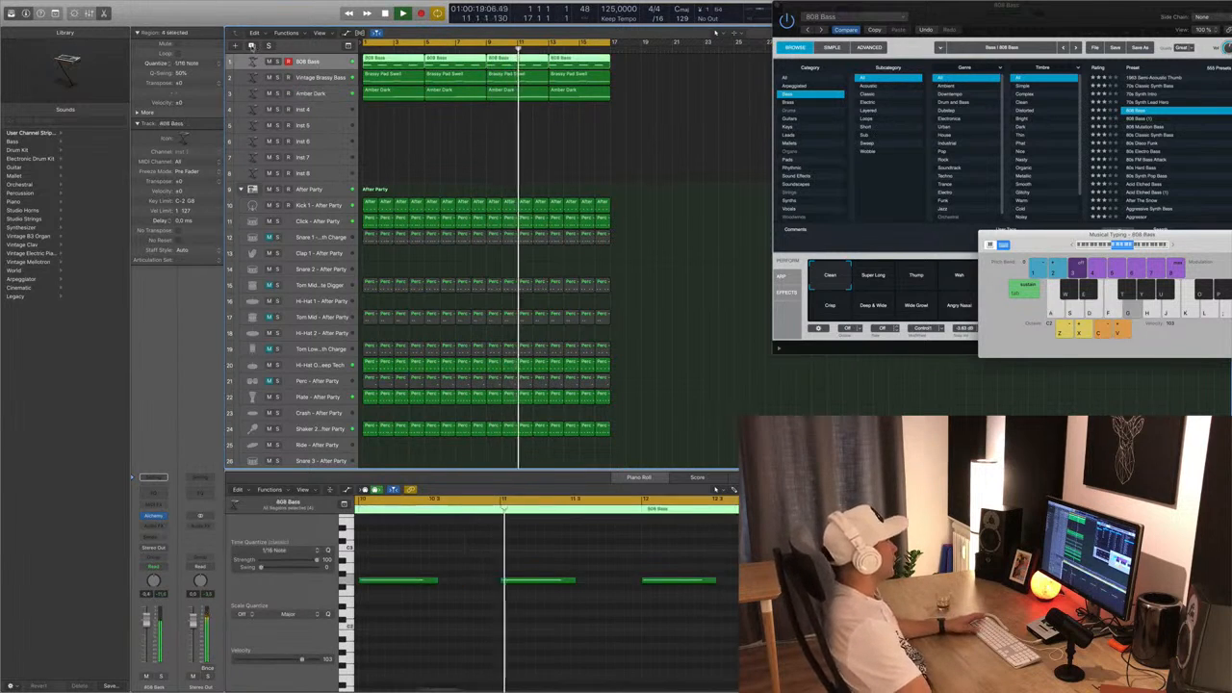
{"action": "key", "text": "super+d"}
{"action": "left_click_drag", "start_coordinate": [378, 62], "coordinate": [378, 76]}
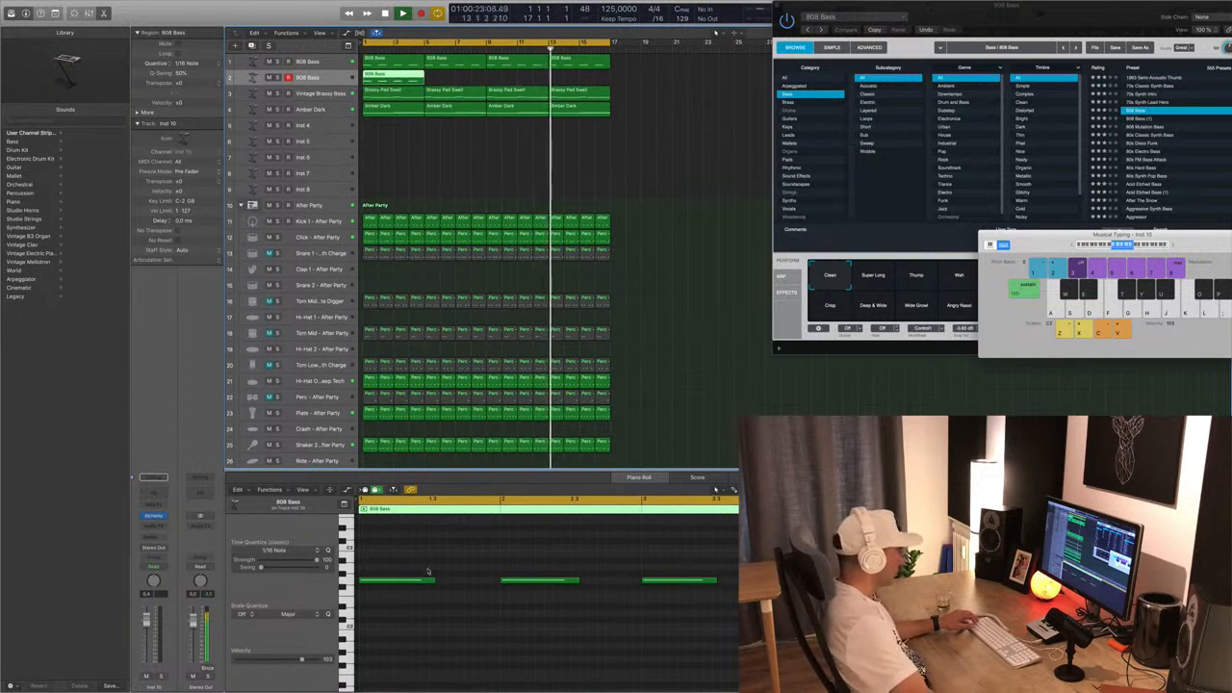
Shorten the copied bass region's four notes to about half their length, duplicate them half a bar later, and stop playback.
{"action": "scroll", "coordinate": [430, 575], "scroll_direction": "left", "scroll_amount": 1}
{"action": "left_click_drag", "start_coordinate": [388, 566], "coordinate": [727, 611]}
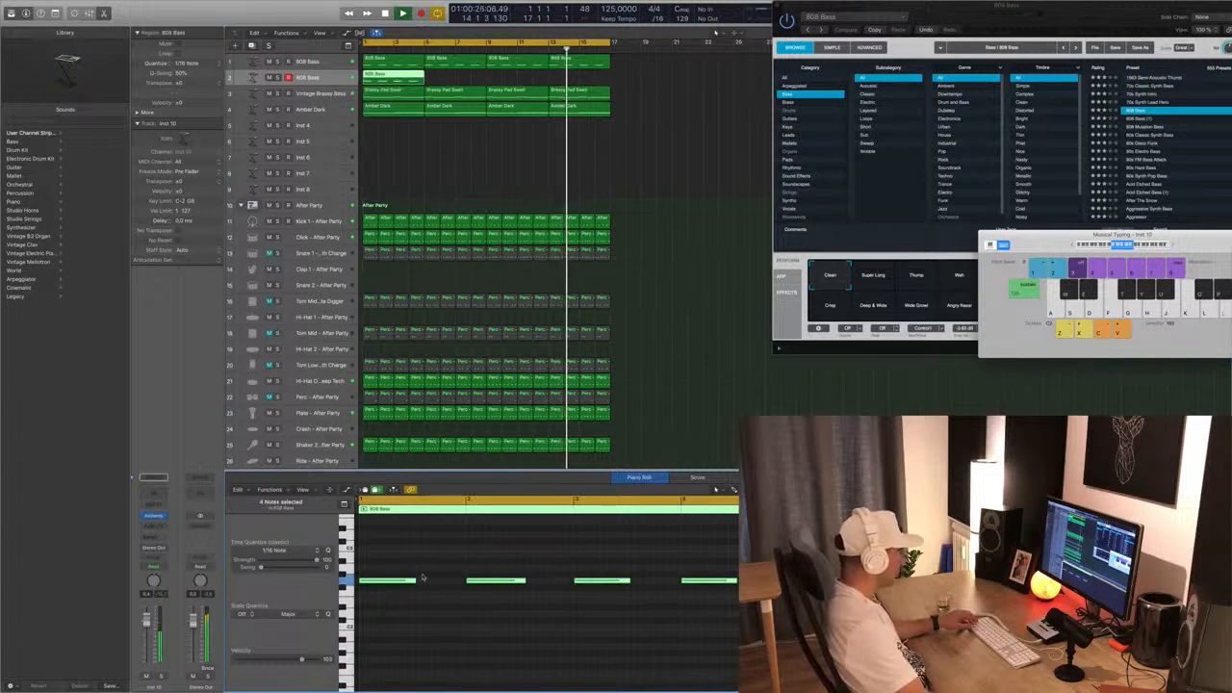
{"action": "mouse_move", "coordinate": [416, 581]}
{"action": "left_mouse_down"}
{"action": "mouse_move", "coordinate": [385, 582]}
{"action": "mouse_move", "coordinate": [424, 586]}
{"action": "left_mouse_up"}
{"action": "key", "text": "space"}
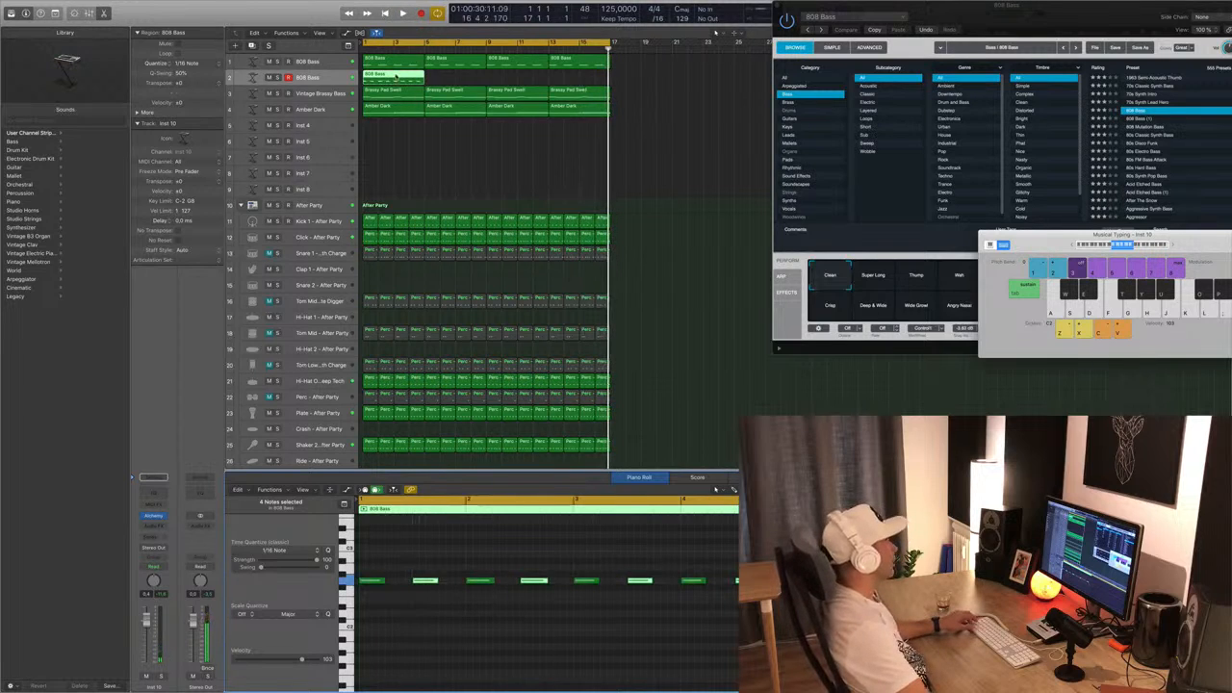
Repeat the edited bass region back to back until it fills bars 1 to 17, and select the whole second bass track.
{"action": "mouse_move", "coordinate": [395, 76]}
{"action": "left_mouse_down"}
{"action": "mouse_move", "coordinate": [457, 76]}
{"action": "mouse_move", "coordinate": [393, 80]}
{"action": "left_mouse_up"}
{"action": "left_click_drag", "start_coordinate": [492, 82], "coordinate": [518, 85]}
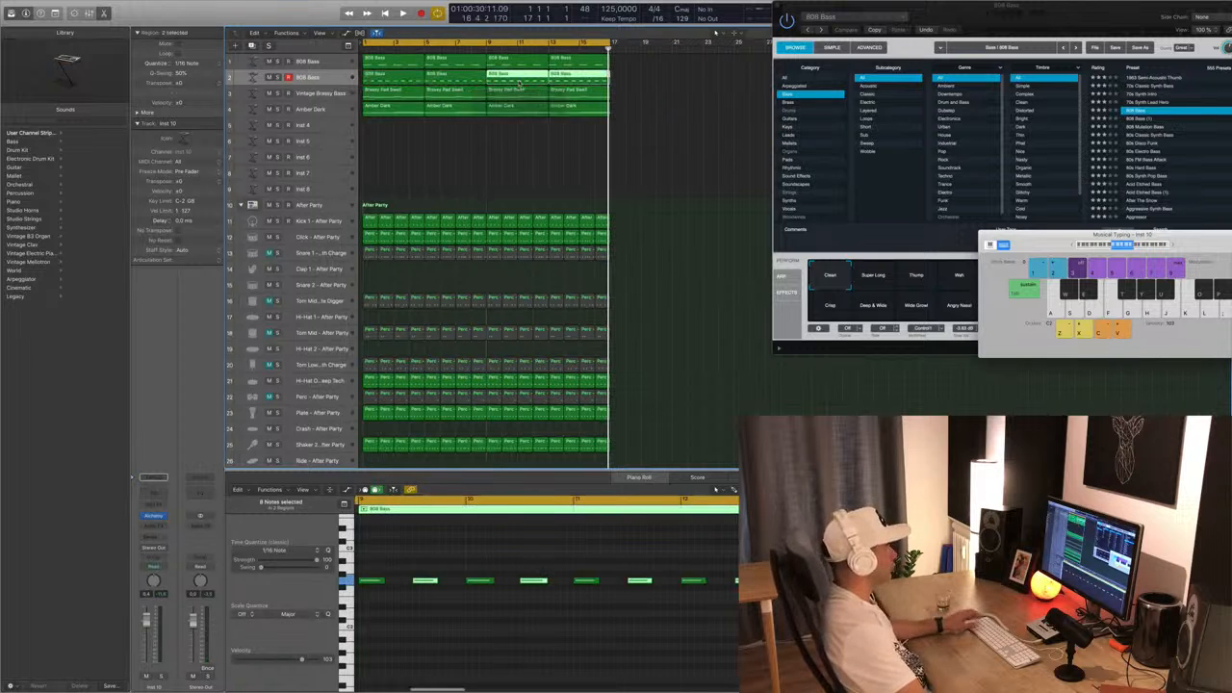
{"action": "left_click", "coordinate": [317, 77]}
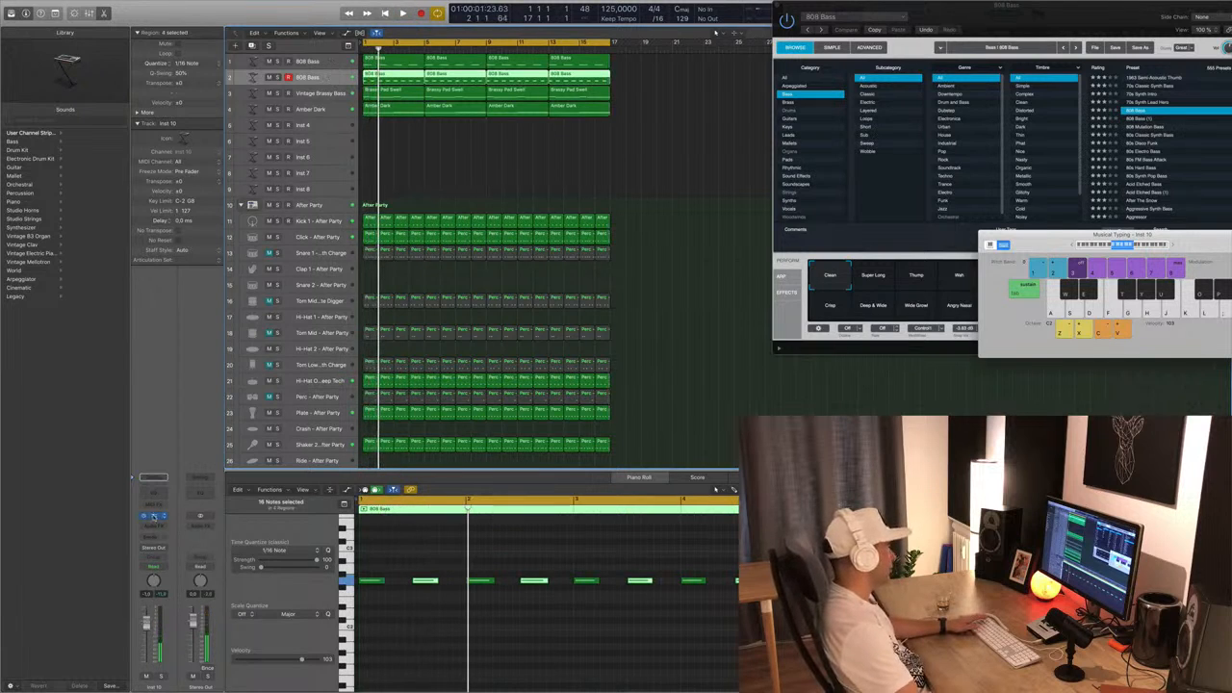
Open the second bass track's Alchemy instrument and filter its Bass presets to the Loops subcategory.
{"action": "left_click", "coordinate": [152, 517]}
{"action": "left_click_drag", "start_coordinate": [332, 18], "coordinate": [930, 216]}
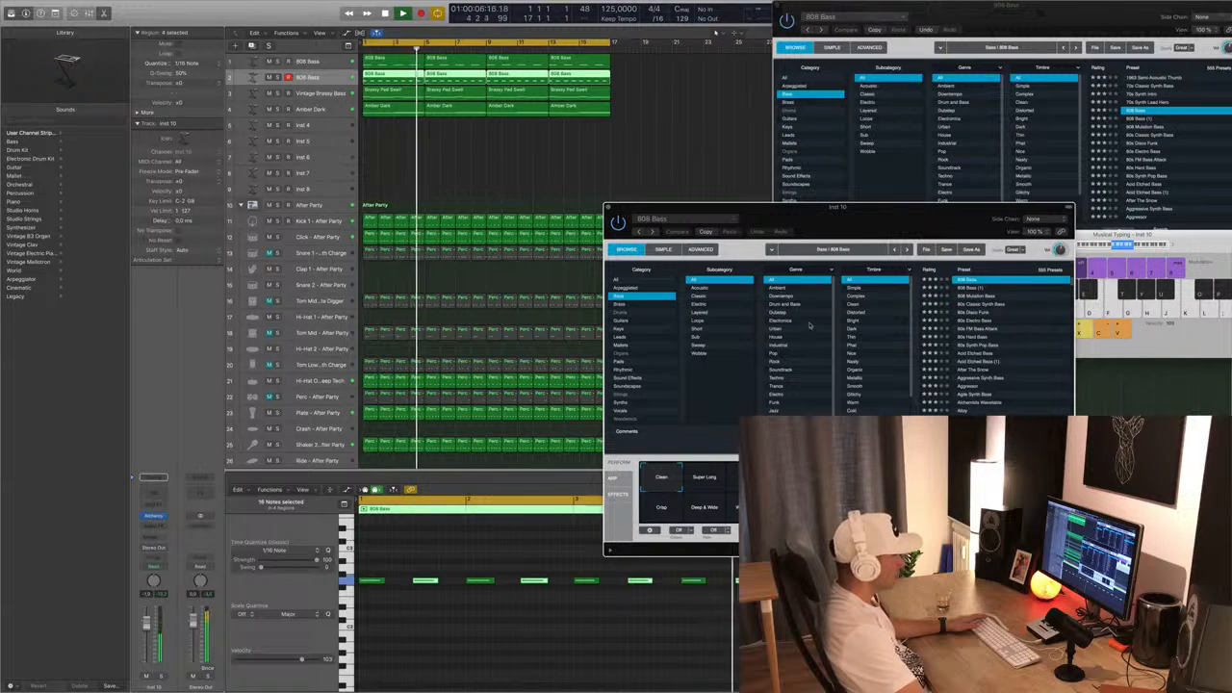
{"action": "scroll", "coordinate": [805, 311], "scroll_direction": "down", "scroll_amount": 1}
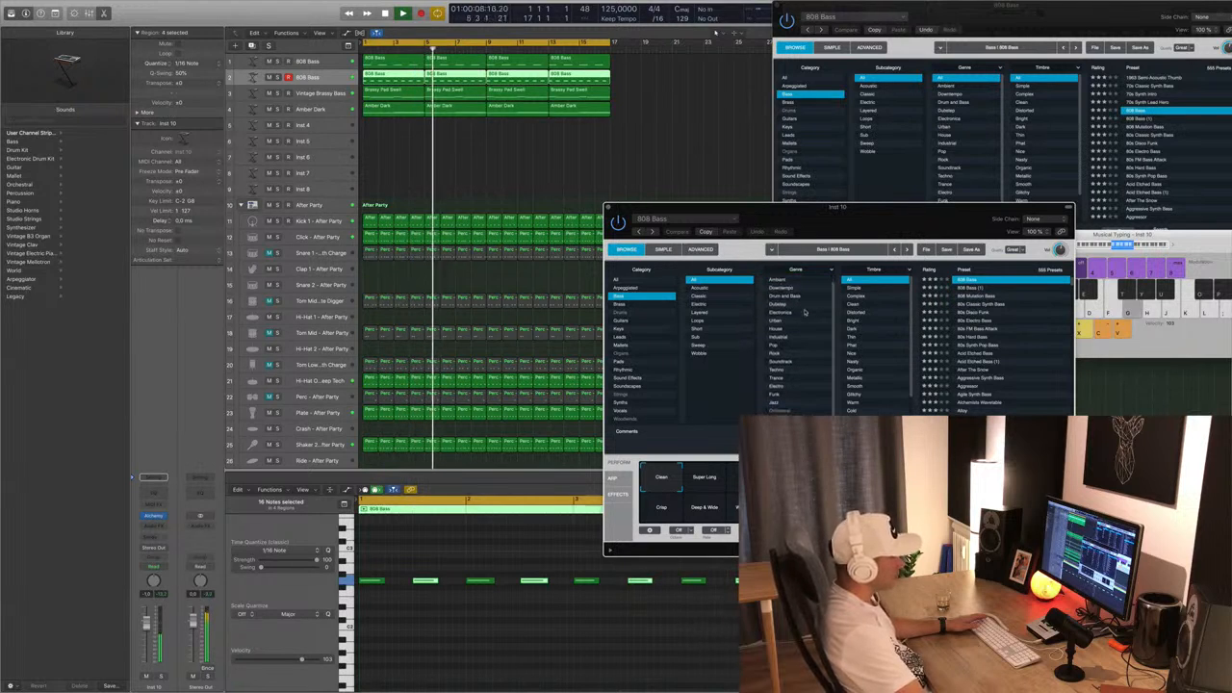
{"action": "scroll", "coordinate": [895, 361], "scroll_direction": "down", "scroll_amount": 3}
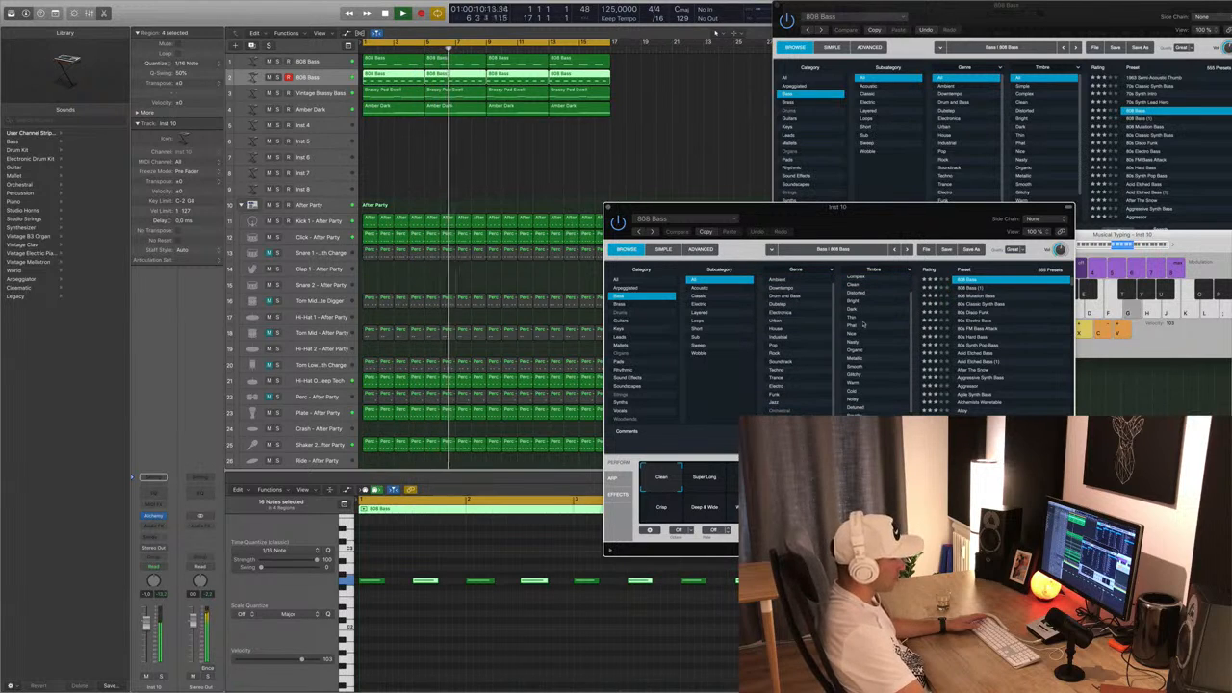
{"action": "scroll", "coordinate": [863, 324], "scroll_direction": "up", "scroll_amount": 3}
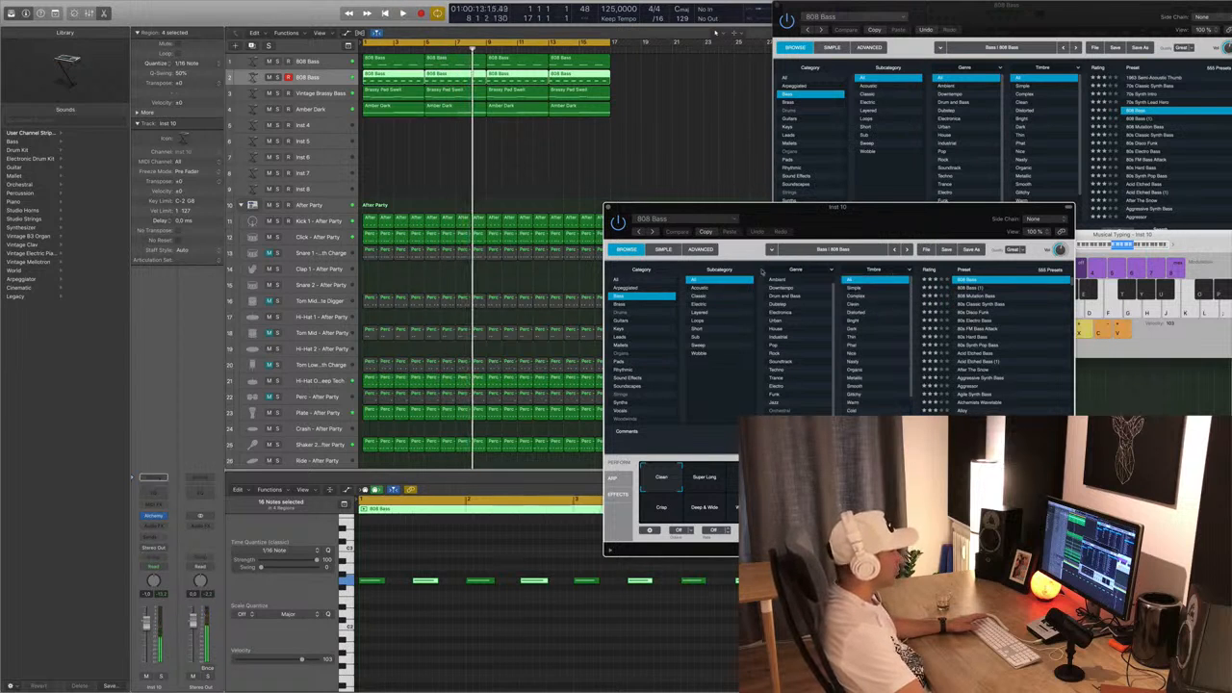
{"action": "left_click", "coordinate": [727, 320]}
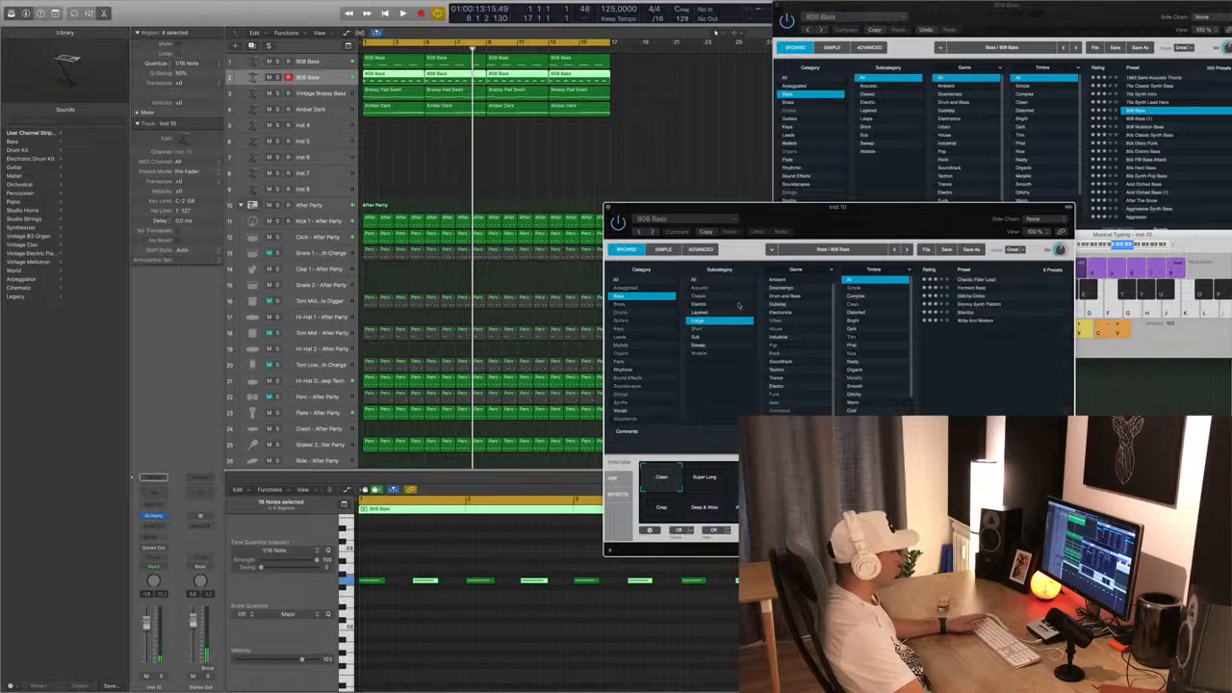
Load the Chaotic Filter Lead preset, play it with the beat and lower the second bass track's volume.
{"action": "key", "text": "space"}
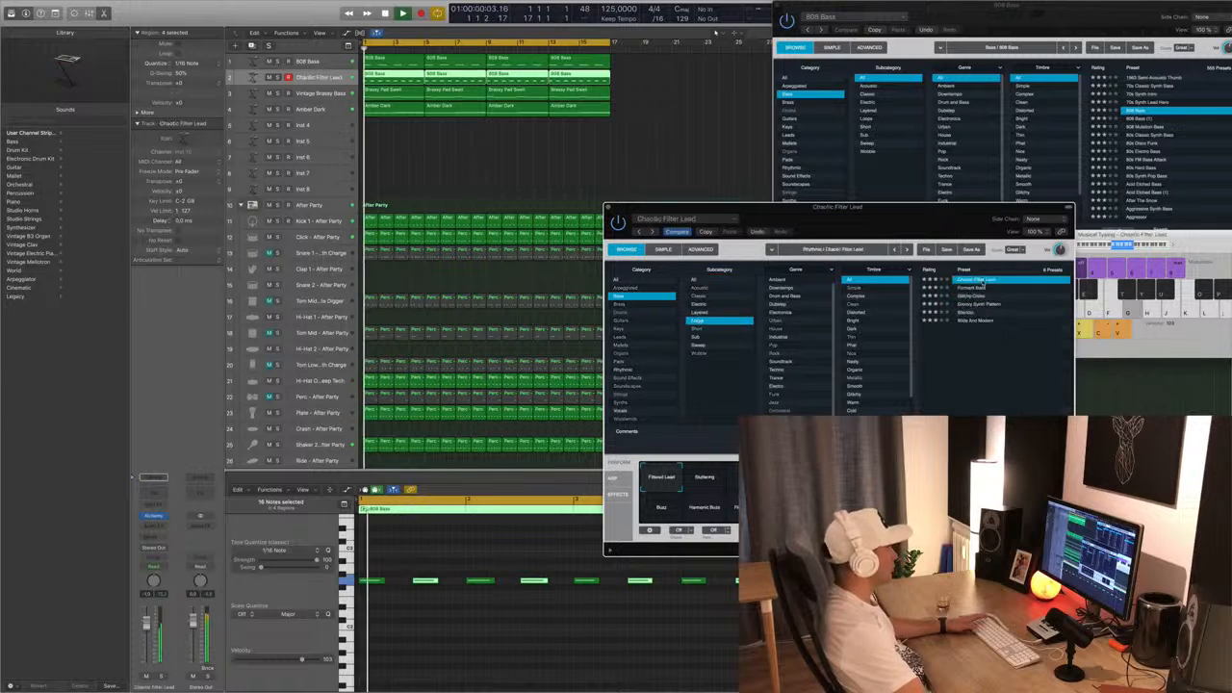
{"action": "left_click_drag", "start_coordinate": [896, 217], "coordinate": [777, 166]}
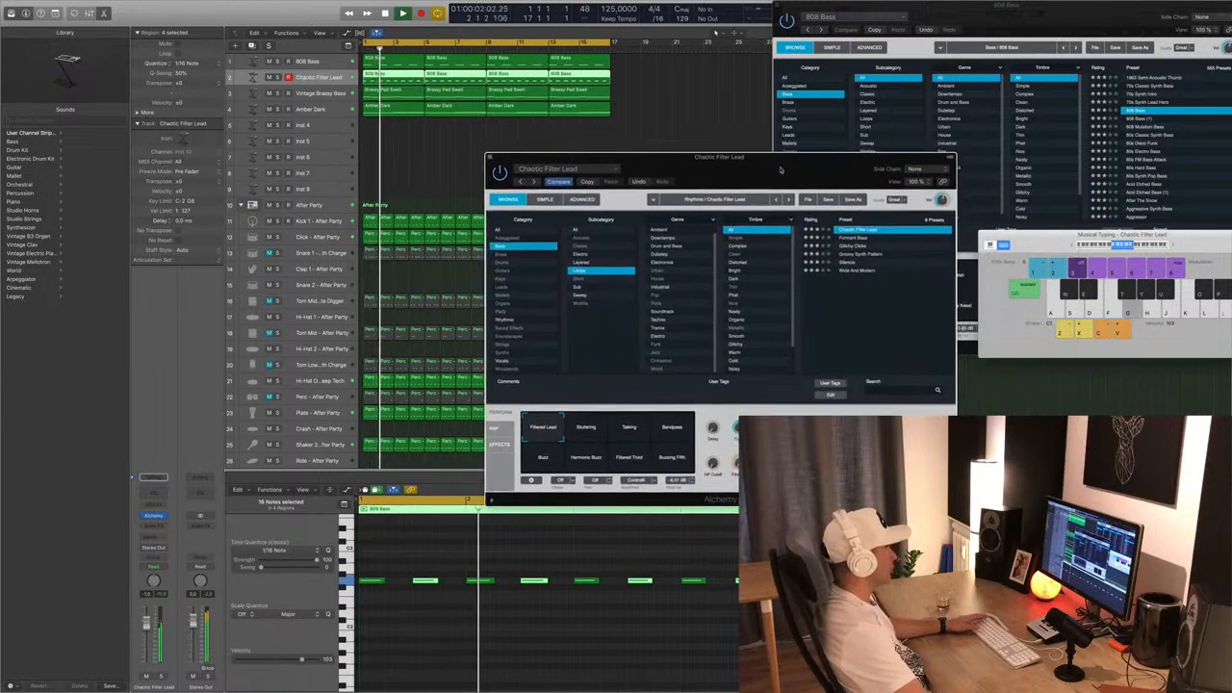
{"action": "left_click", "coordinate": [147, 635]}
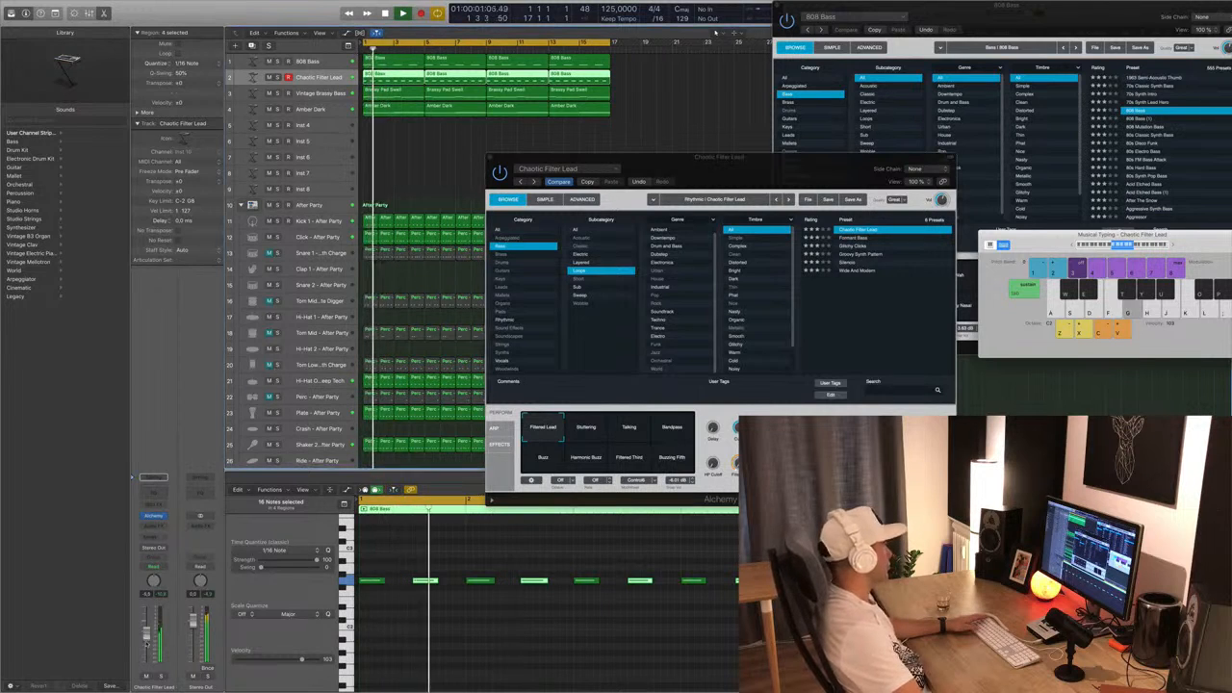
Audition the Formant Bass, Glitchy Clicks, Groovy Synth Pattern, Silencio and Wide And Modern presets on the second bass track.
{"action": "left_click", "coordinate": [860, 238]}
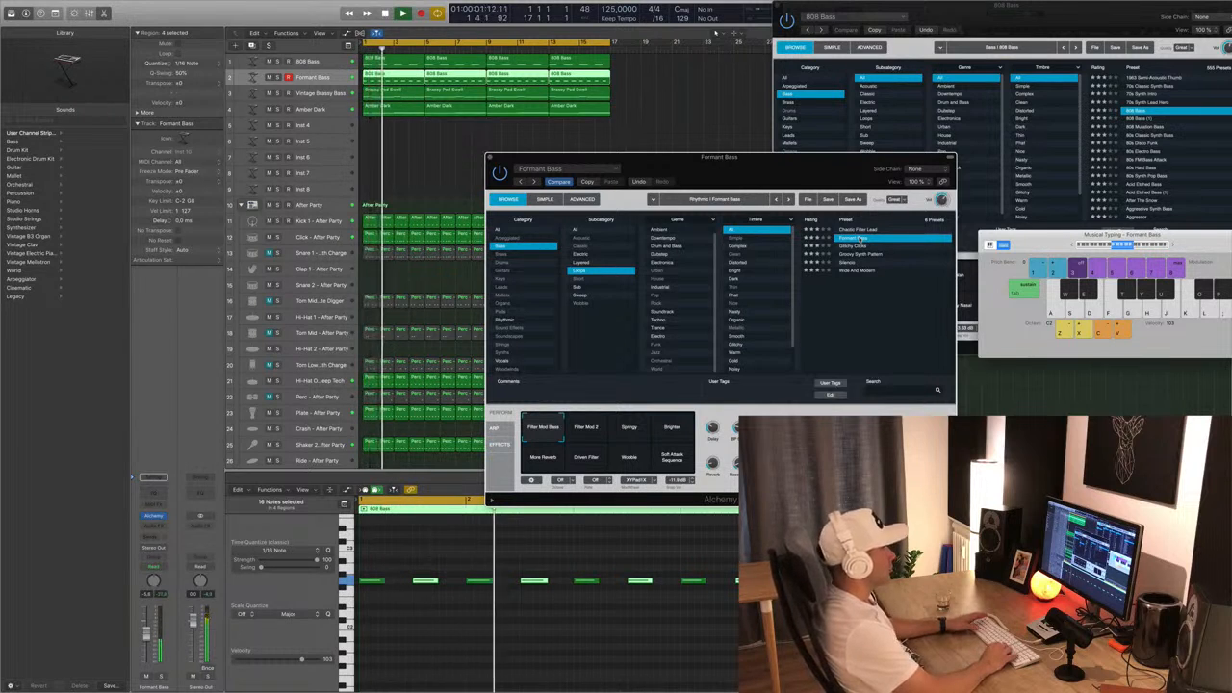
{"action": "key", "text": "Down"}
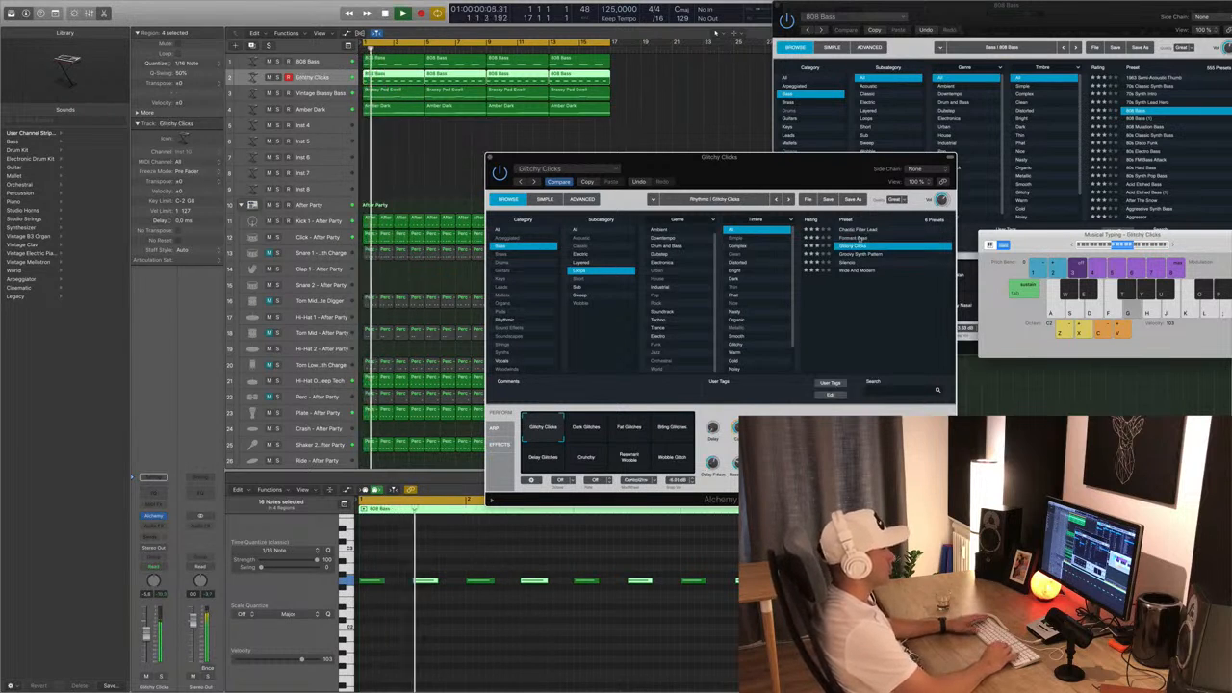
{"action": "key", "text": "Down"}
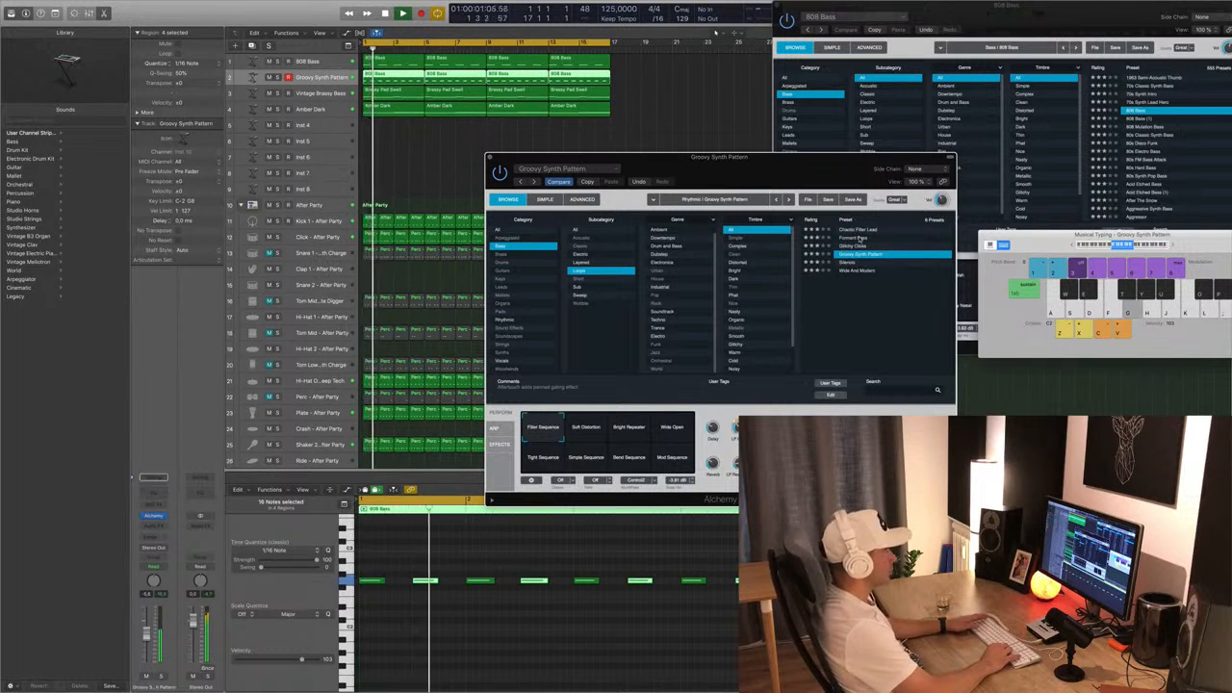
{"action": "key", "text": "Down"}
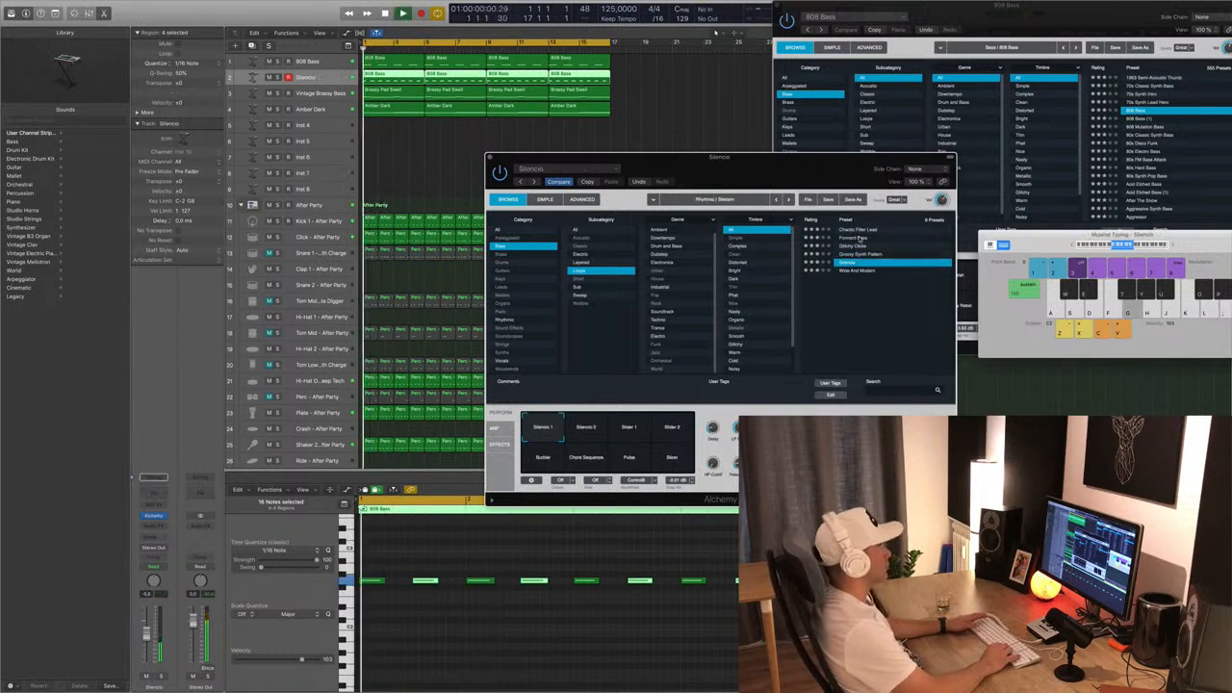
{"action": "key", "text": "Down"}
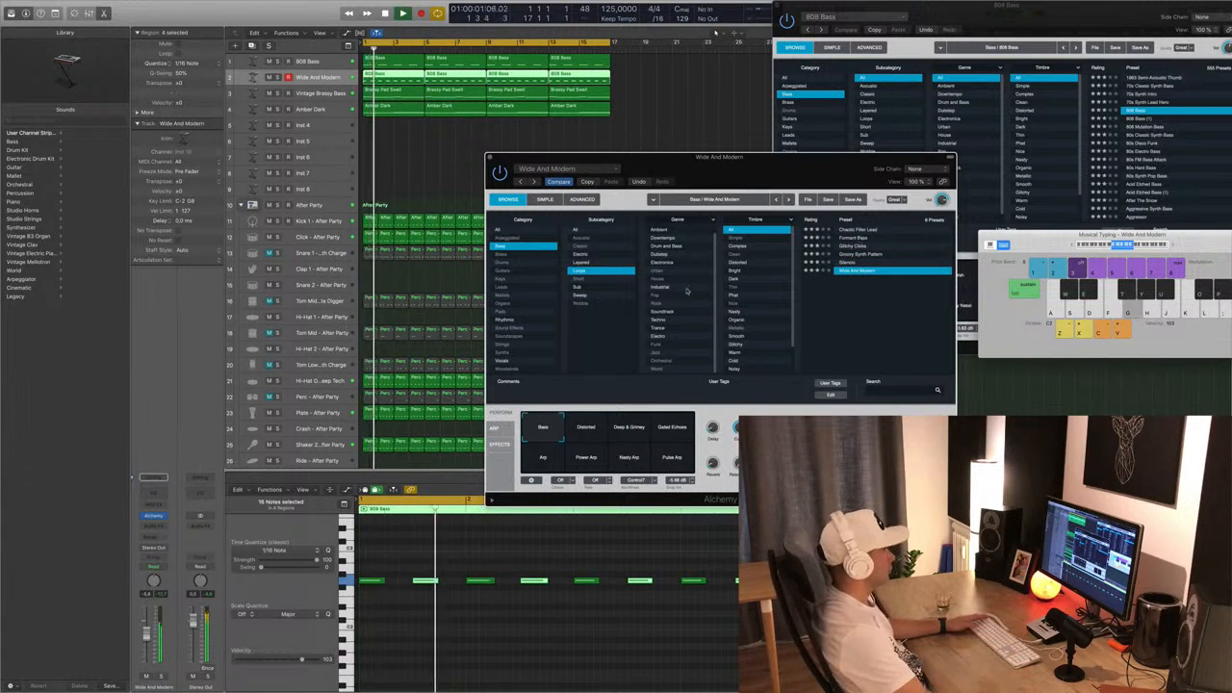
Lower the second bass track's volume further, try Wide And Modern's Distorted variation and go back to the Chaotic Filter Lead preset.
{"action": "left_click_drag", "start_coordinate": [145, 639], "coordinate": [146, 653]}
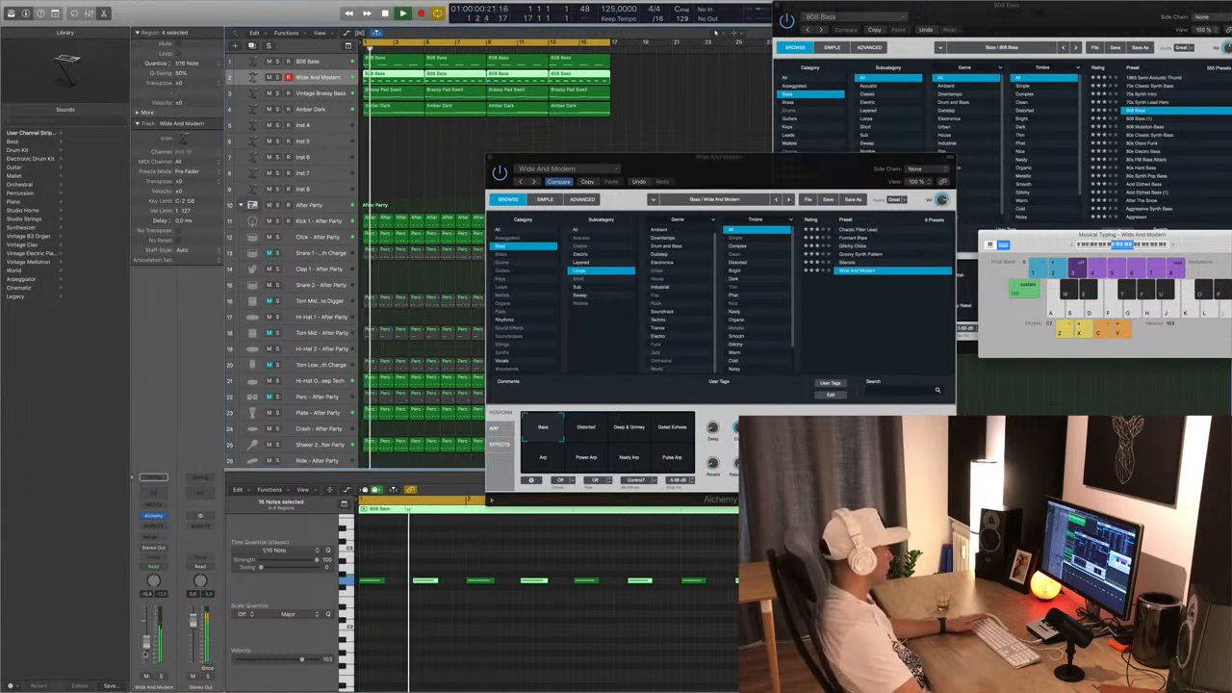
{"action": "left_click", "coordinate": [589, 428]}
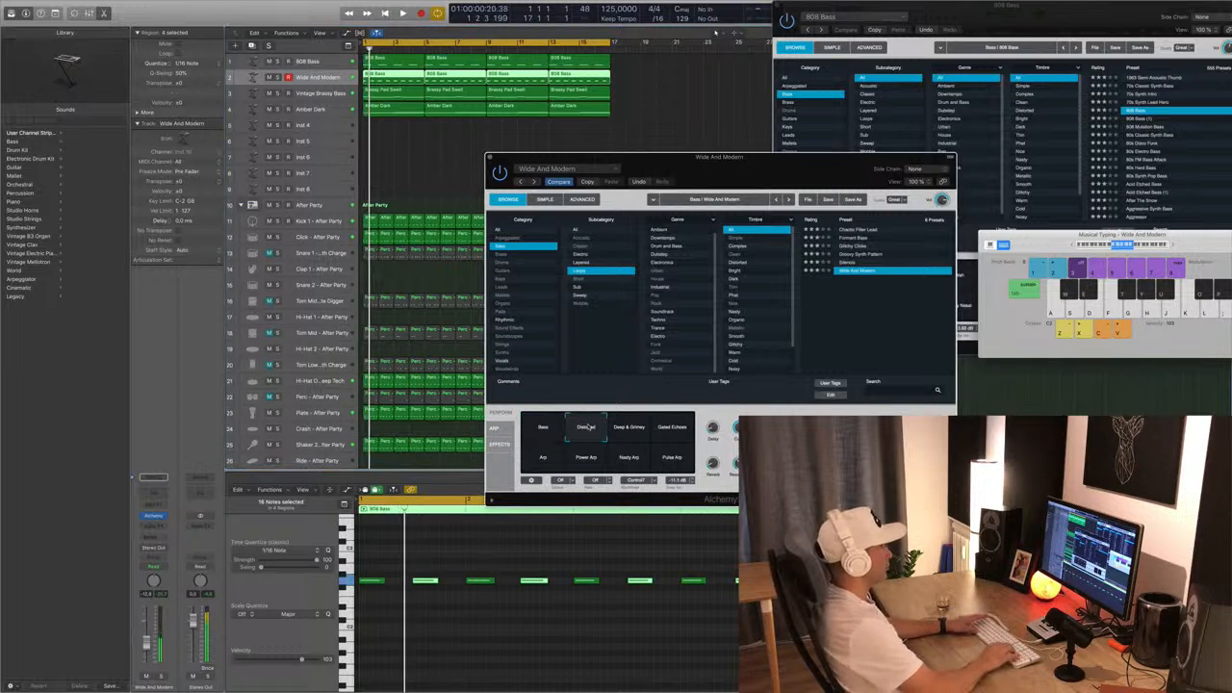
{"action": "key", "text": "Down"}
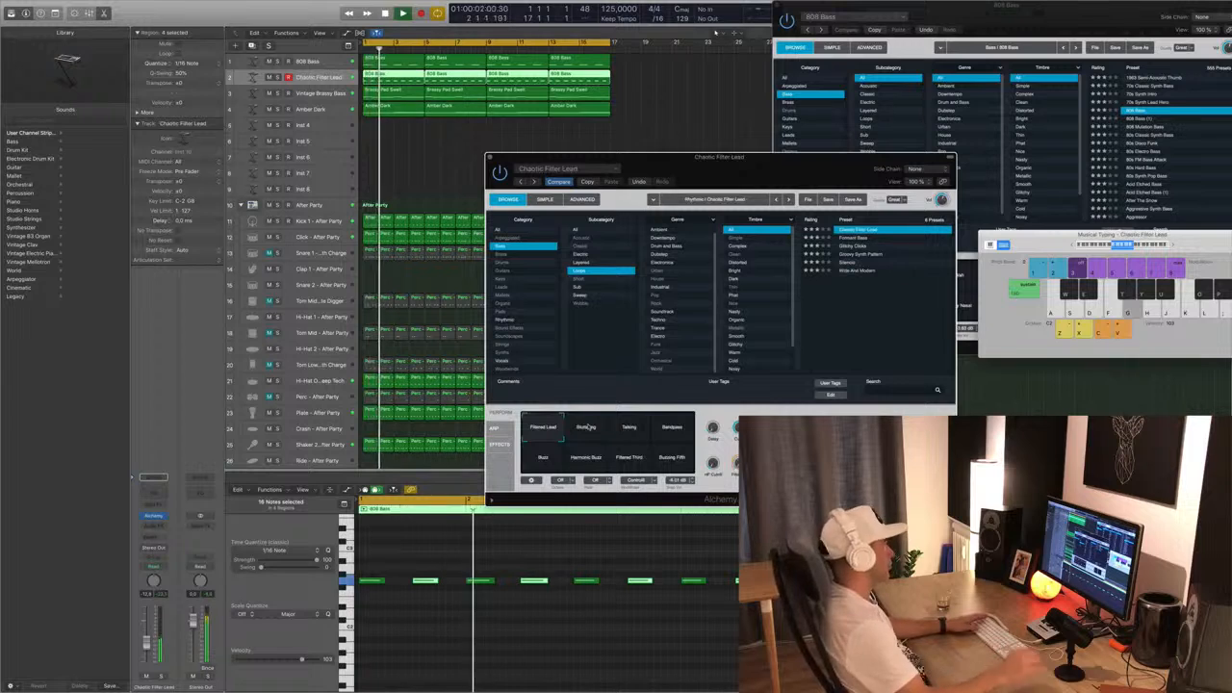
Reposition the Chaotic Filter Lead instrument window and switch the sound to its Stuttering variation.
{"action": "left_click_drag", "start_coordinate": [731, 163], "coordinate": [726, 189]}
{"action": "left_click", "coordinate": [699, 166]}
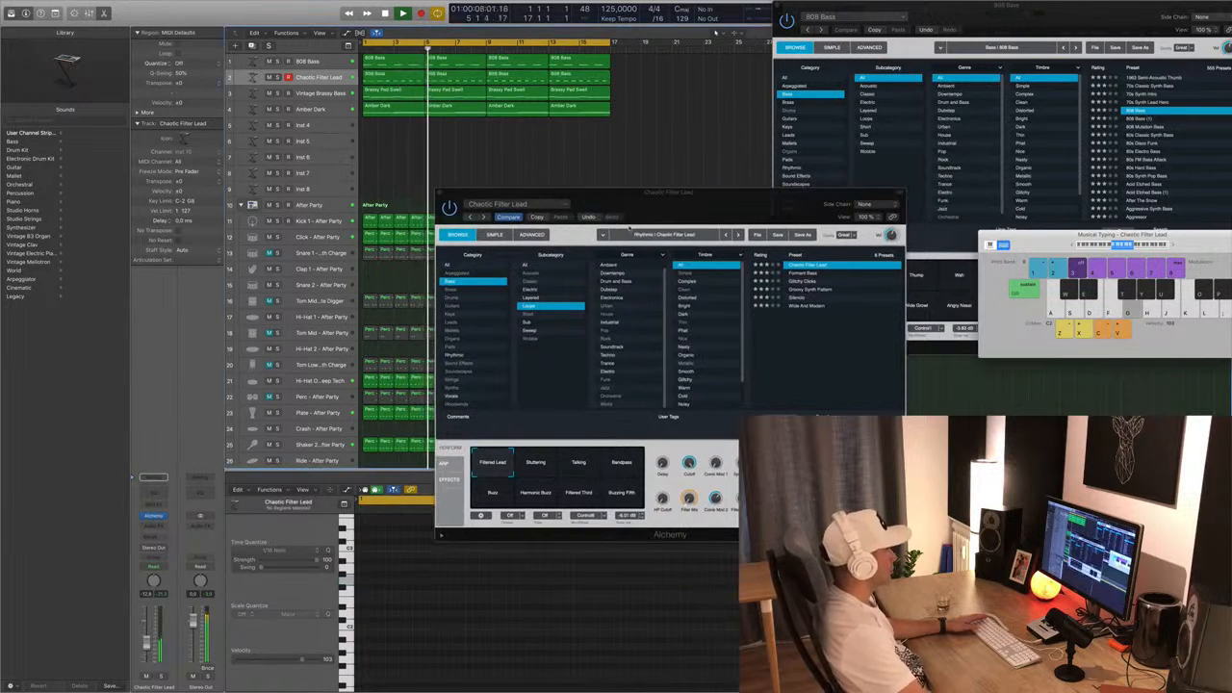
{"action": "left_click", "coordinate": [541, 468]}
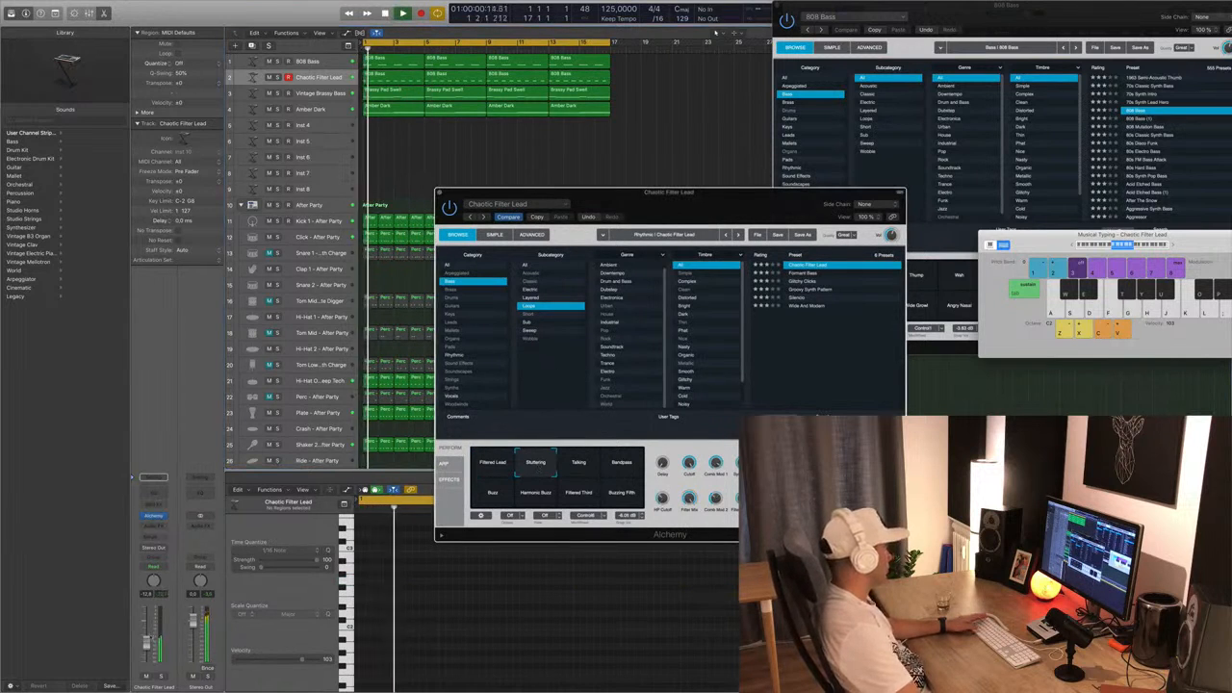
Raise the second bass track's volume and audition Chaotic Filter Lead's Talking, Bandpass, Buzz, Harmonic Buzz, Filtered Third and Buzzing Fifth variations.
{"action": "left_click_drag", "start_coordinate": [148, 643], "coordinate": [147, 639]}
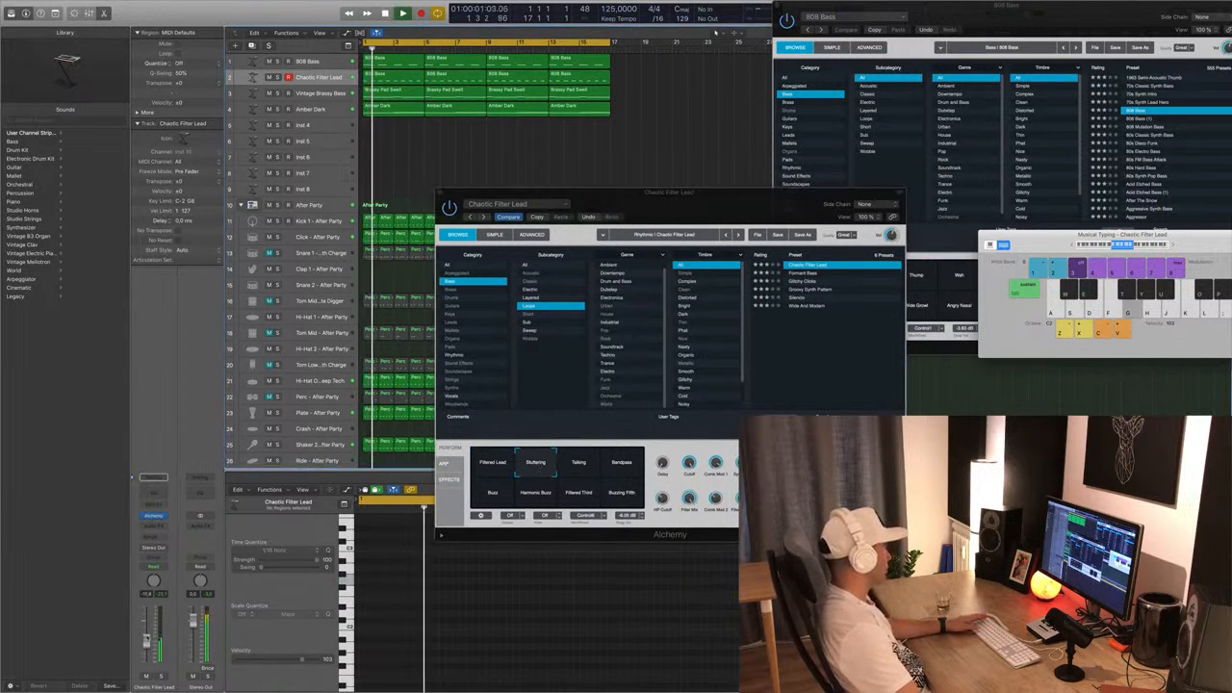
{"action": "left_click", "coordinate": [579, 468]}
{"action": "left_click", "coordinate": [621, 466]}
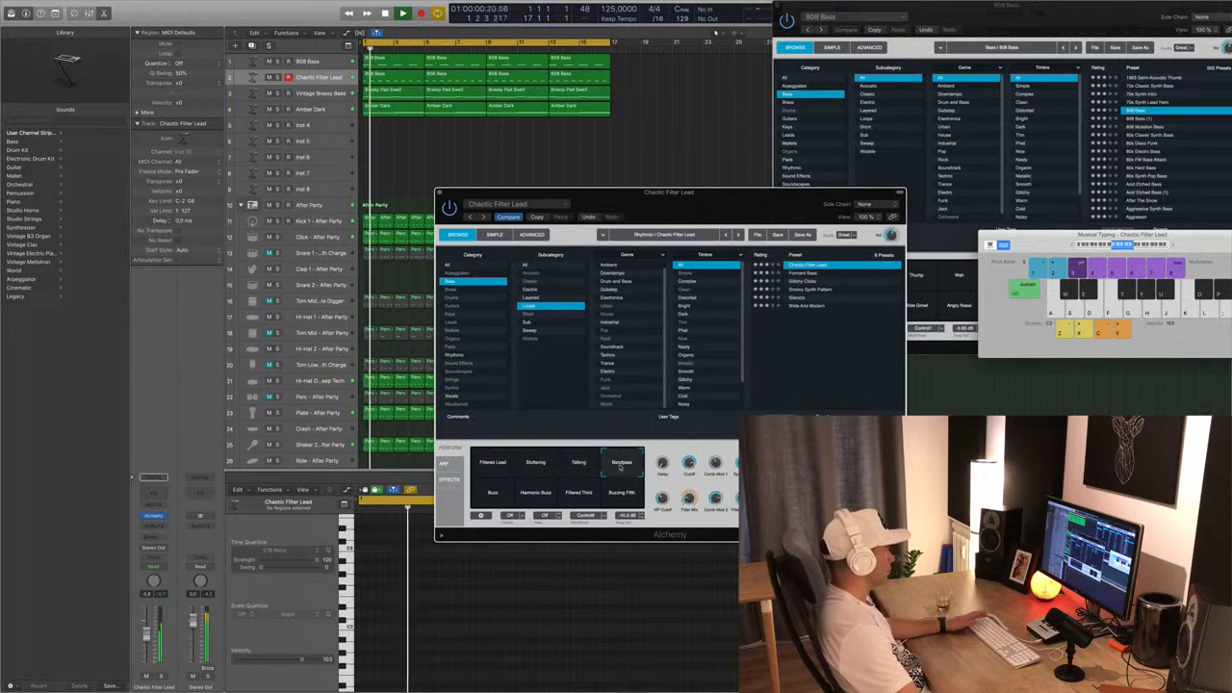
{"action": "left_click", "coordinate": [489, 500]}
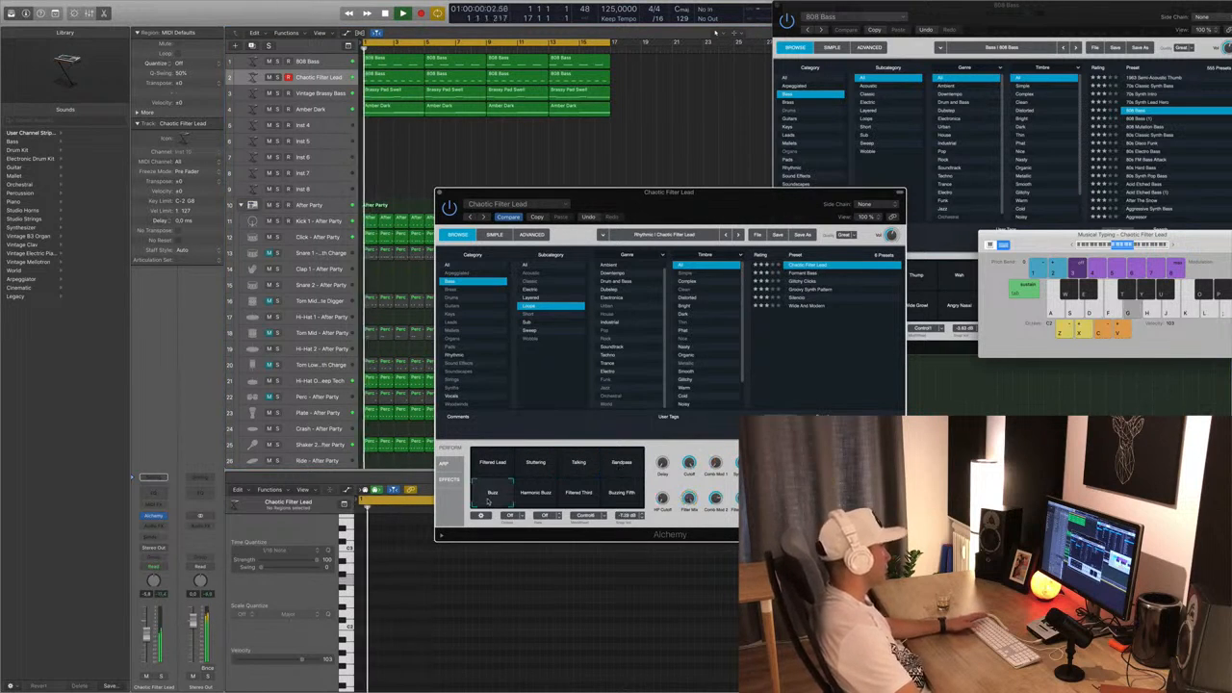
{"action": "left_click", "coordinate": [547, 493]}
{"action": "left_click", "coordinate": [586, 496]}
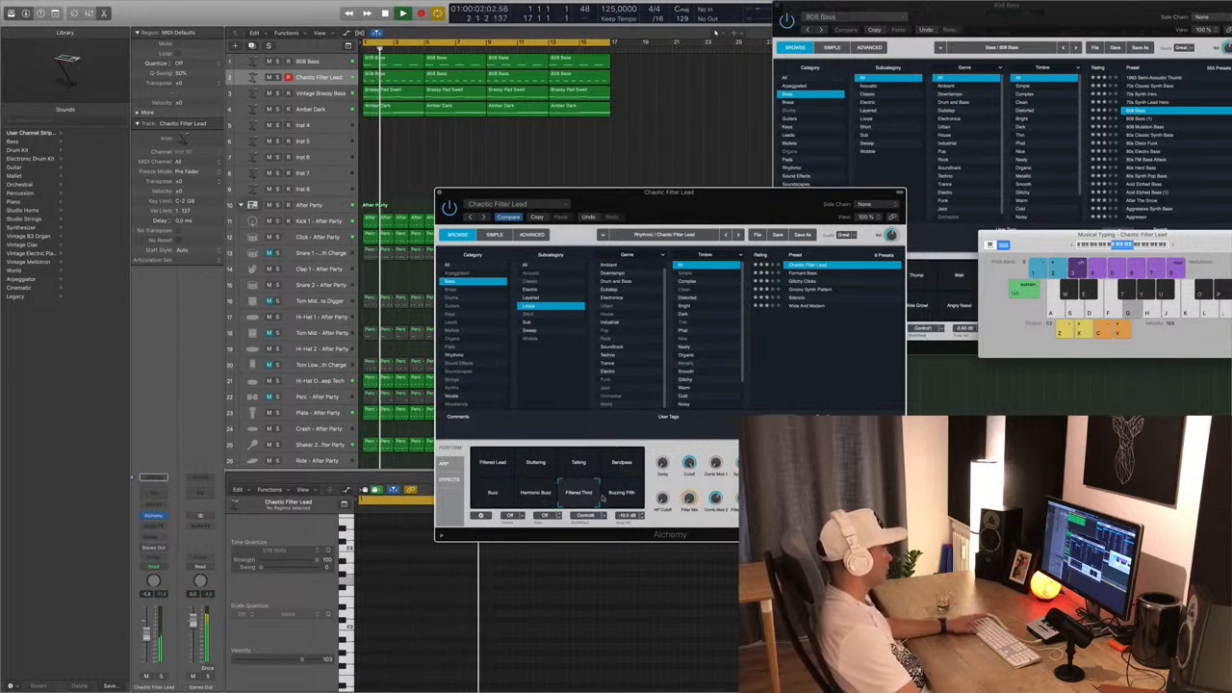
{"action": "left_click", "coordinate": [620, 494]}
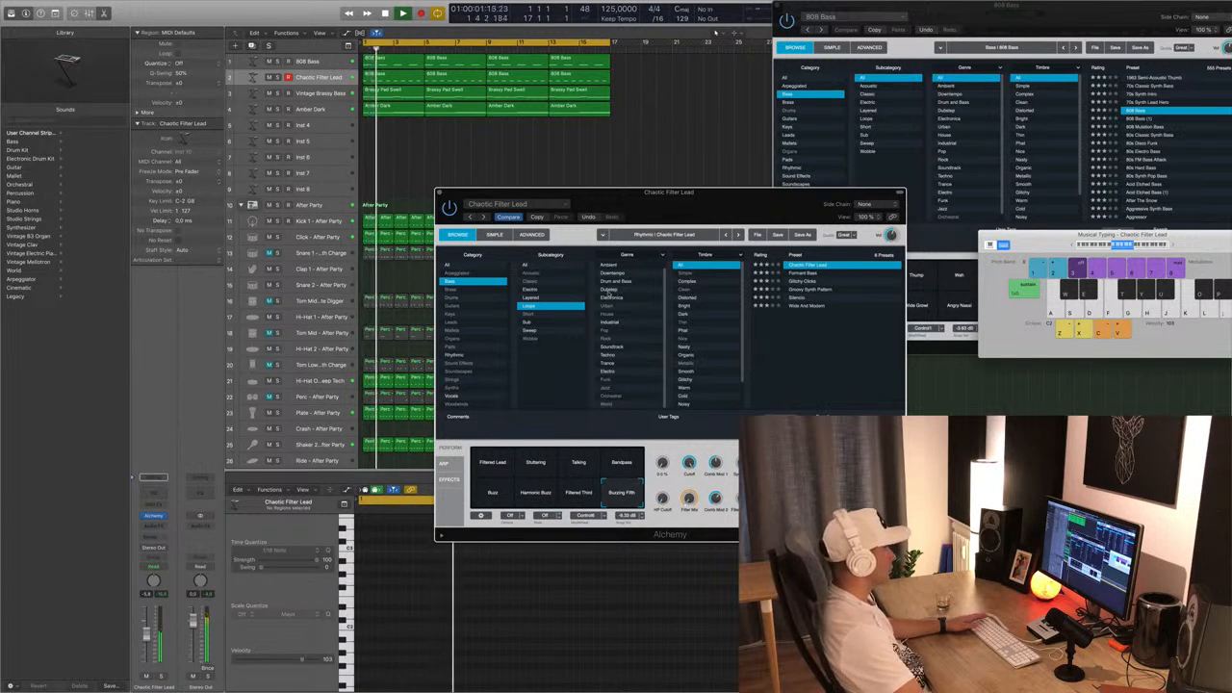
Show presets from all categories and audition Chaotic Pattern Echoes and Chill Organ, including Chill Organ's Darker variation.
{"action": "left_click", "coordinate": [449, 266]}
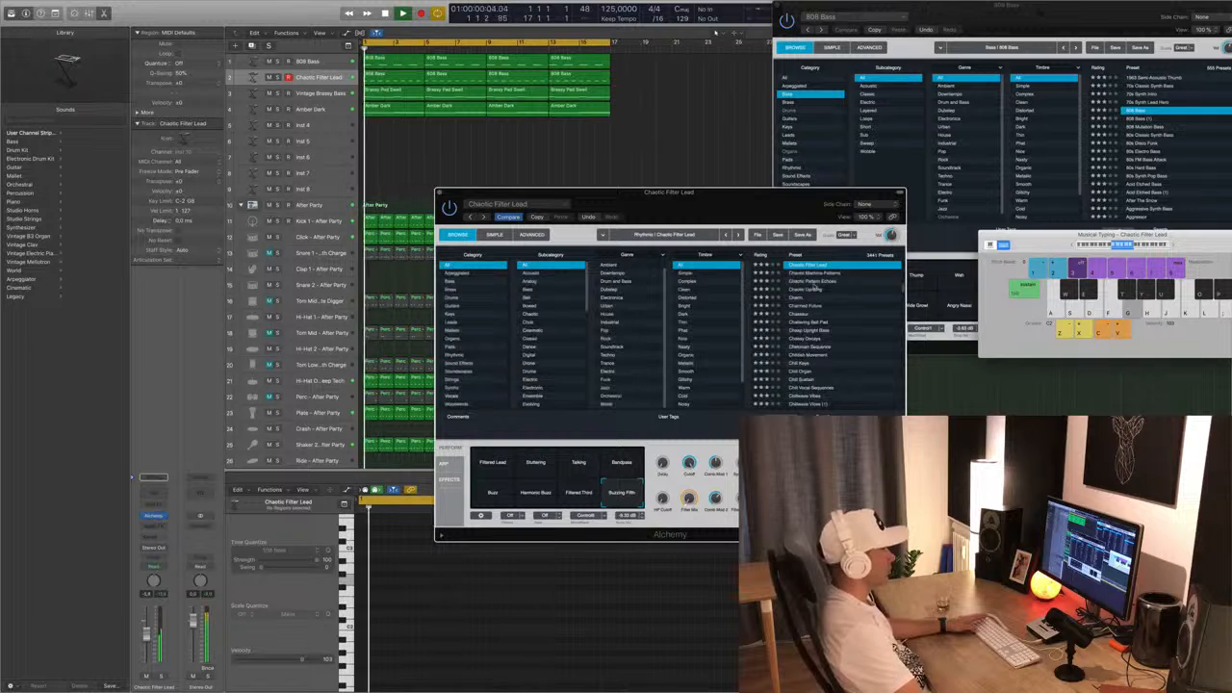
{"action": "left_click", "coordinate": [818, 282]}
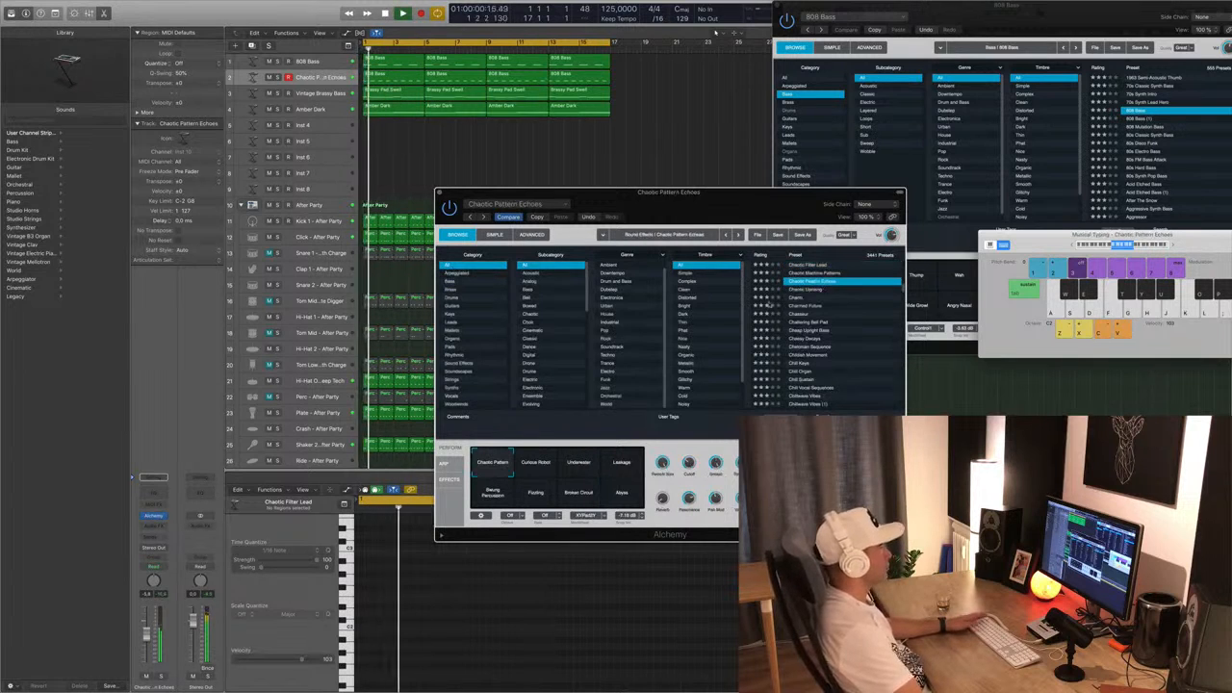
{"action": "scroll", "coordinate": [805, 328], "scroll_direction": "down", "scroll_amount": 2}
{"action": "left_click", "coordinate": [805, 328]}
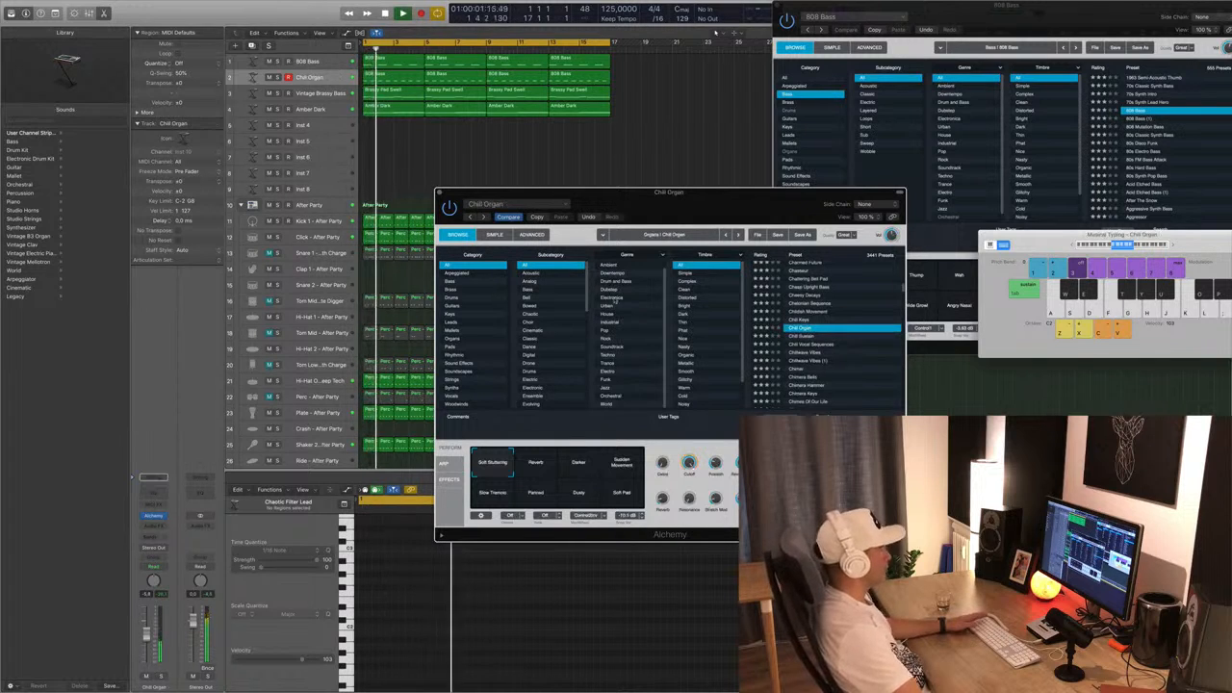
{"action": "scroll", "coordinate": [623, 314], "scroll_direction": "up", "scroll_amount": 1}
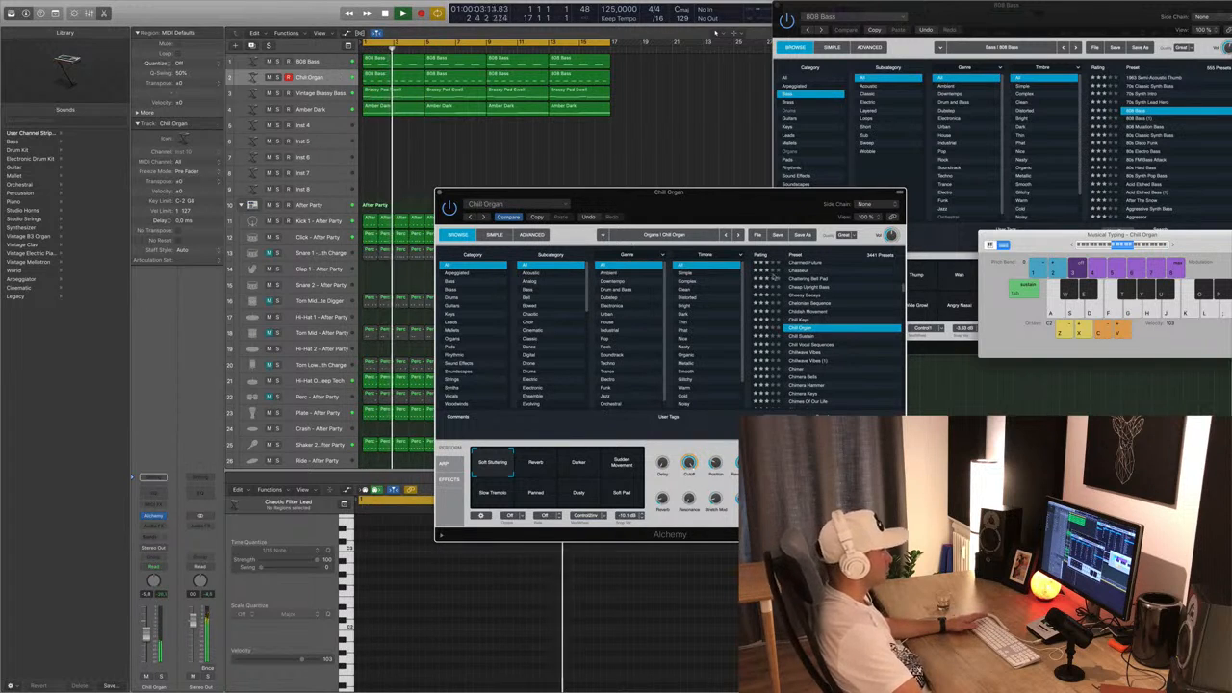
{"action": "left_click_drag", "start_coordinate": [601, 198], "coordinate": [654, 195]}
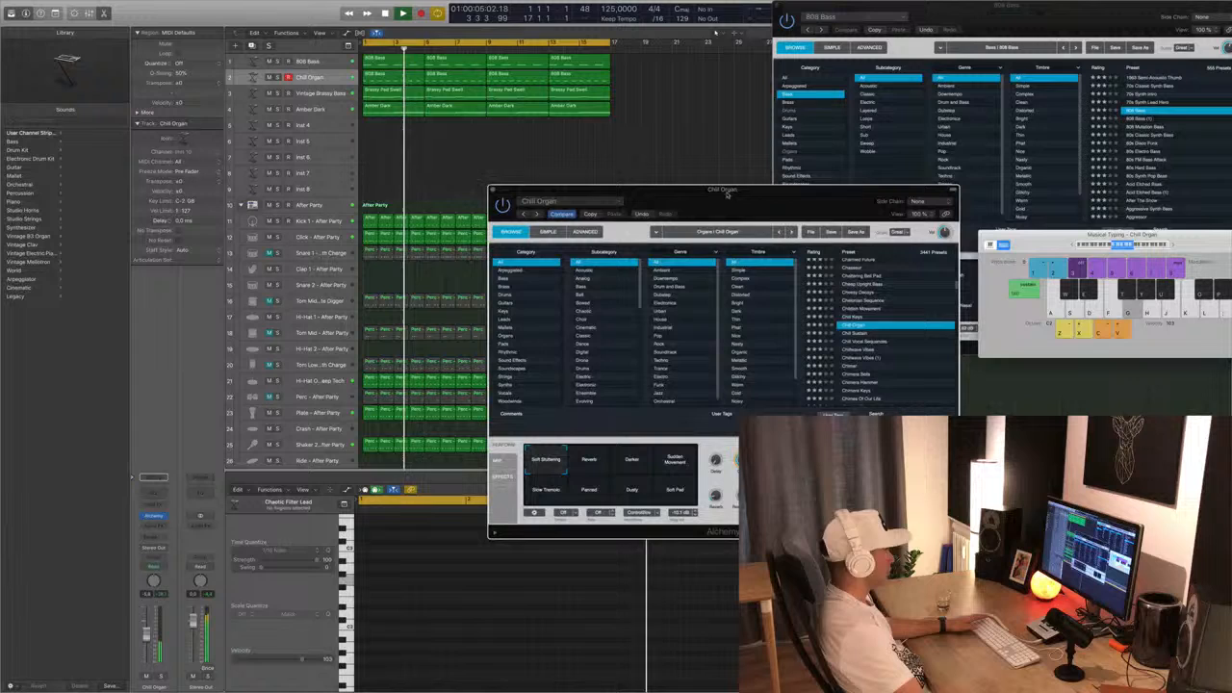
{"action": "left_click", "coordinate": [632, 462]}
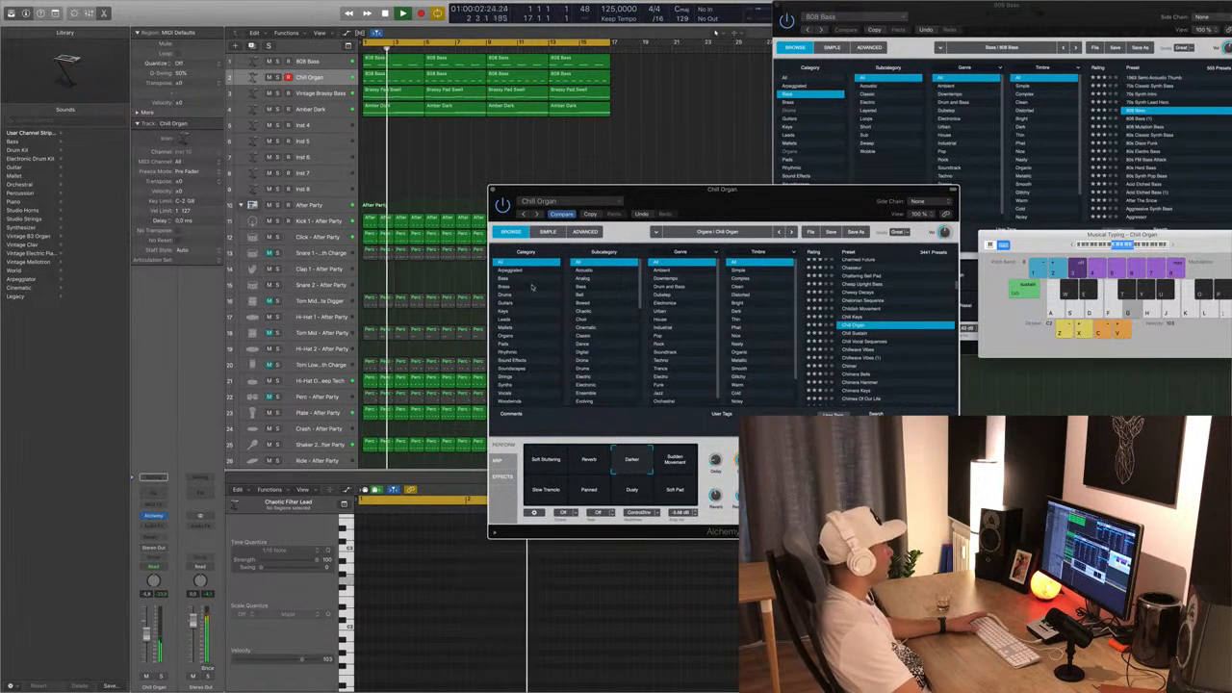
Filter the presets to the Rhythmic category and load 1 Note Chord on the second bass track.
{"action": "left_click", "coordinate": [510, 352]}
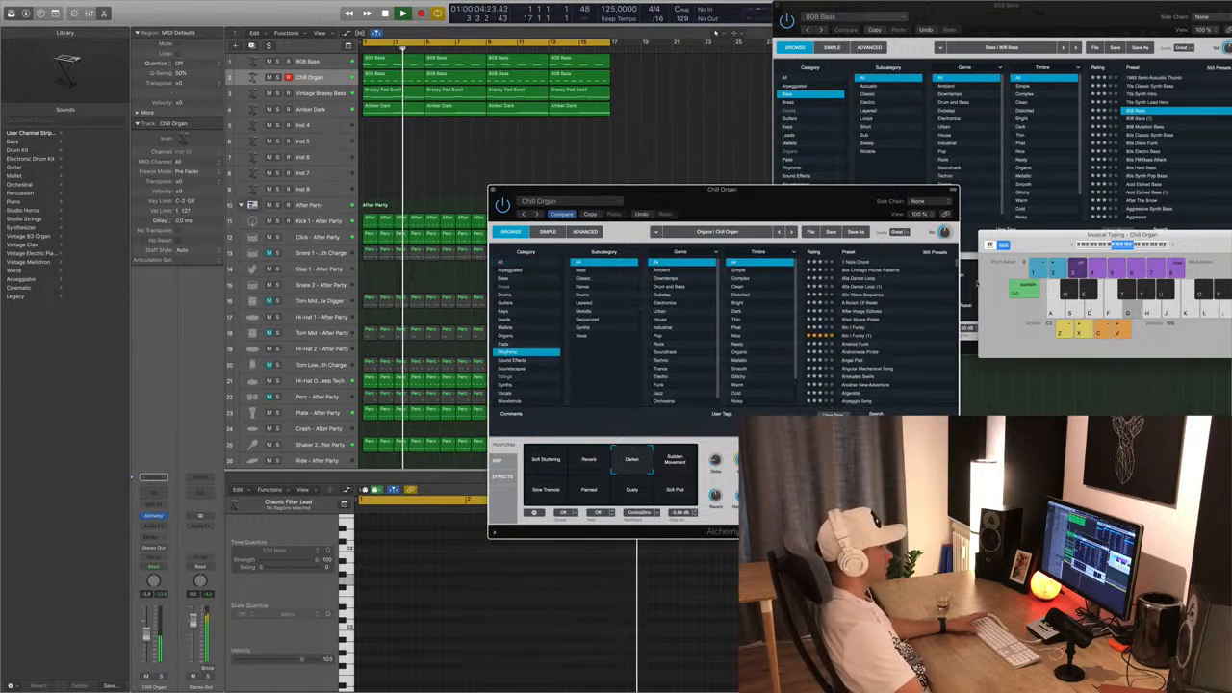
{"action": "left_click", "coordinate": [857, 262]}
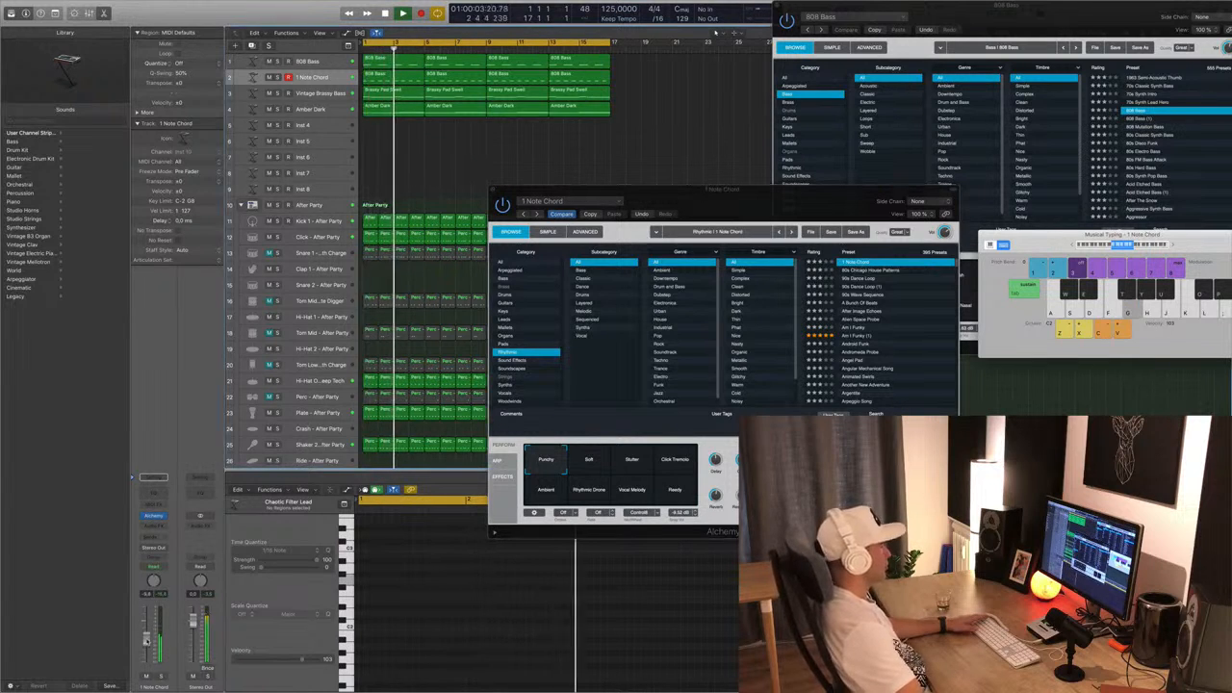
{"action": "left_click", "coordinate": [602, 461]}
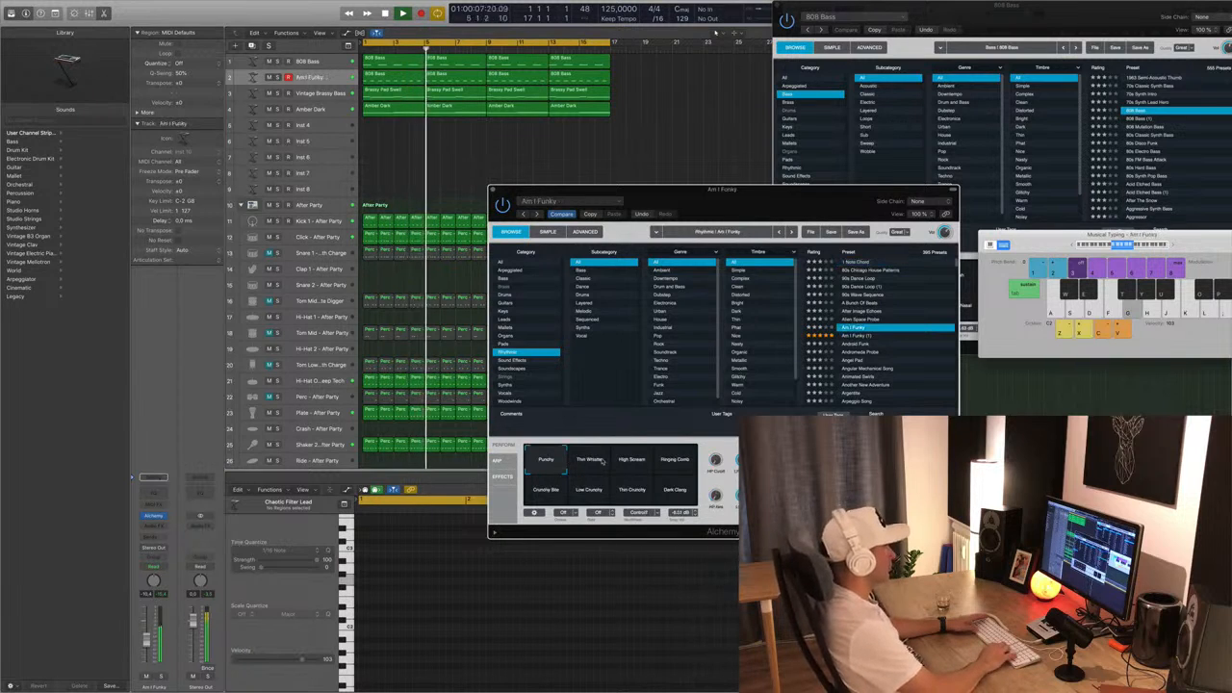
{"action": "key", "text": "super+z"}
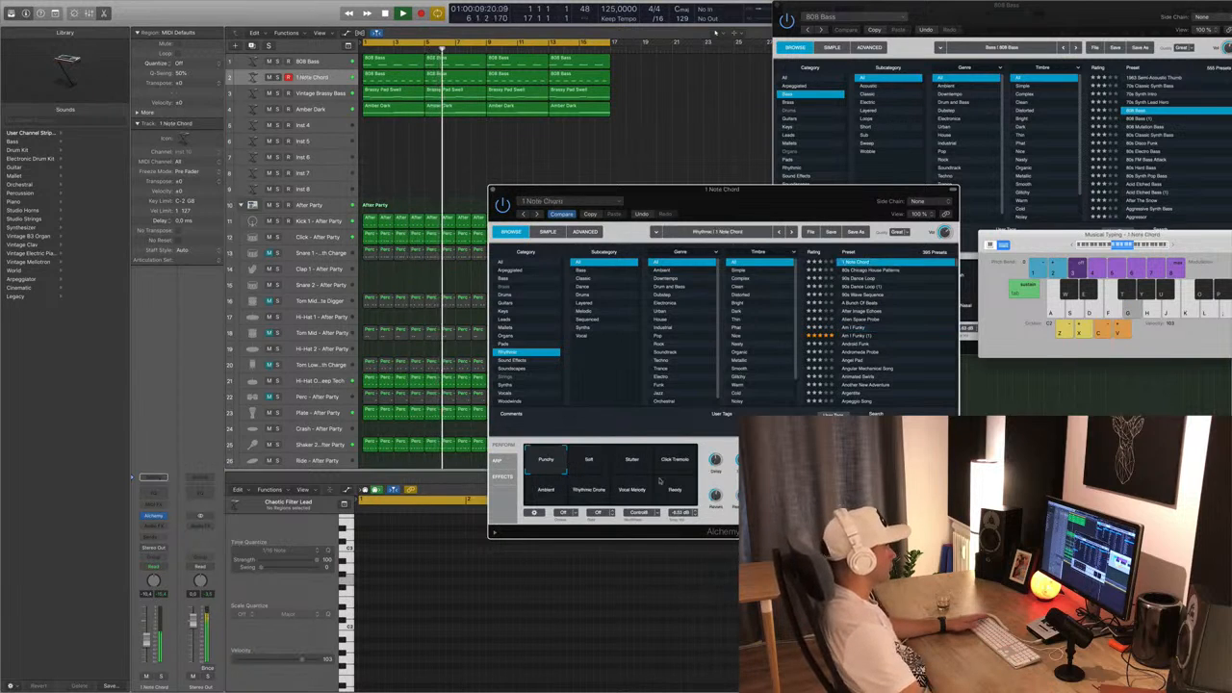
Audition 1 Note Chord's Stutter, Click Tremolo and Rhythmic Drone variations with the second bass track's volume raised.
{"action": "left_click", "coordinate": [630, 461]}
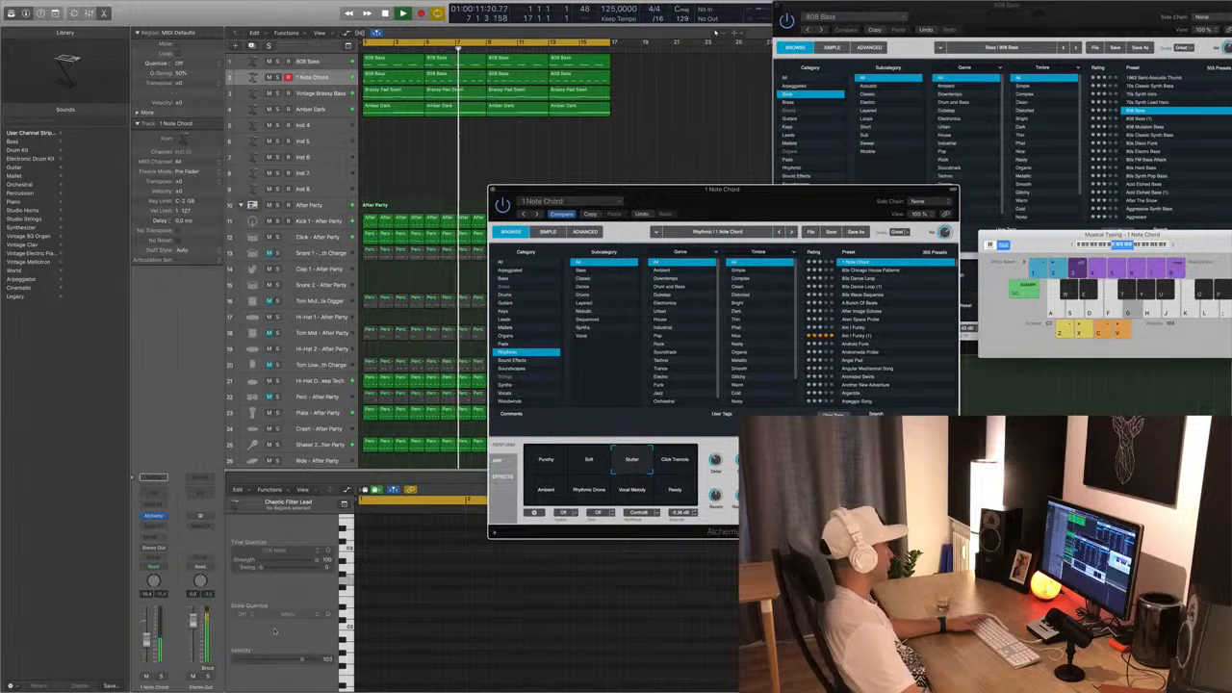
{"action": "left_click_drag", "start_coordinate": [146, 641], "coordinate": [147, 632]}
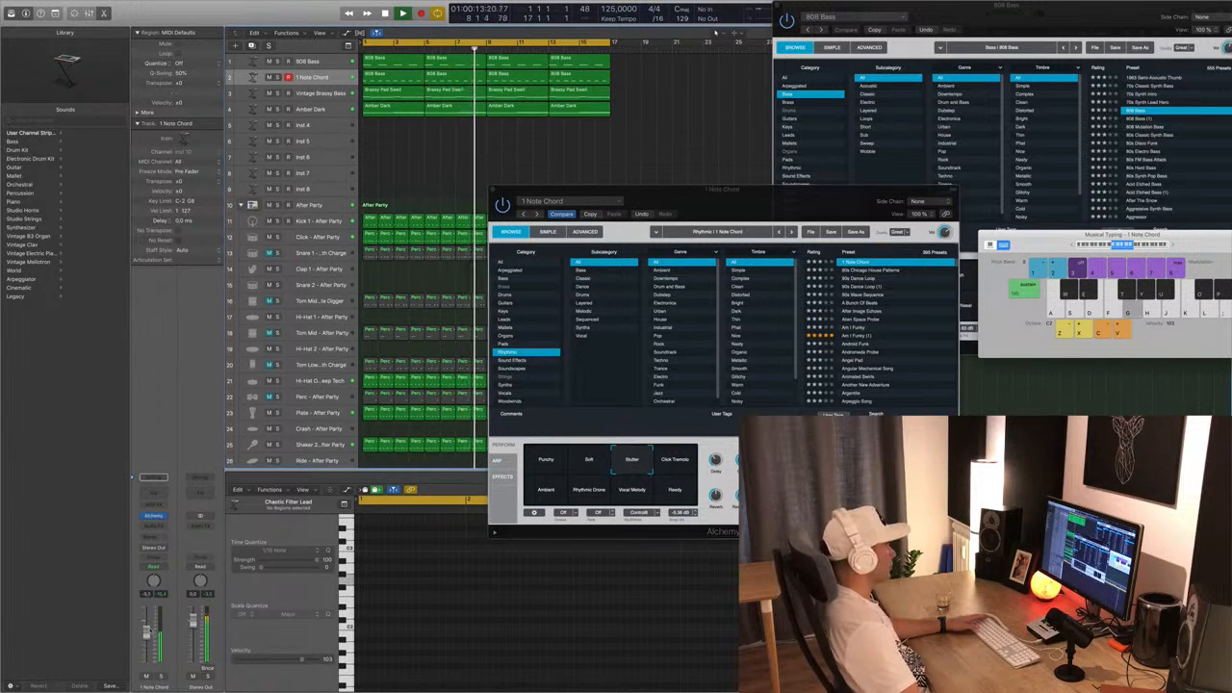
{"action": "left_click", "coordinate": [680, 463]}
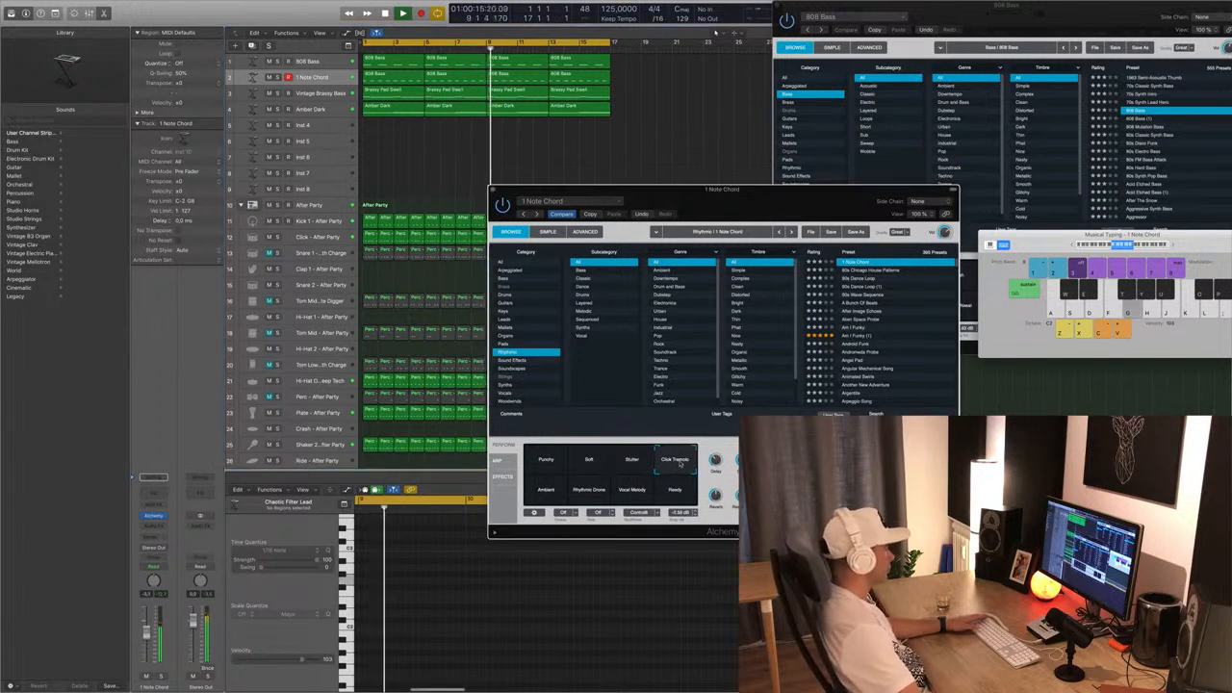
{"action": "left_click", "coordinate": [593, 492]}
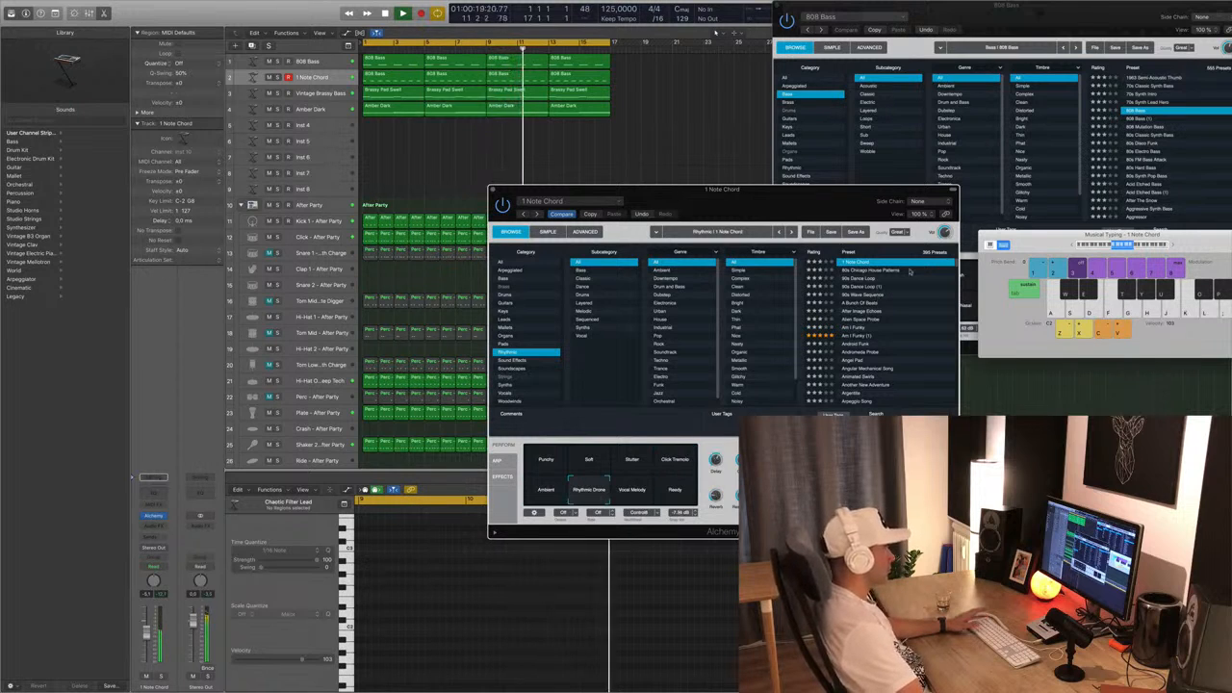
Load 80s Chicago House Patterns, raise the track's volume slightly and audition its variations from Hollow through Distant Resonant with the beat.
{"action": "left_click", "coordinate": [872, 271]}
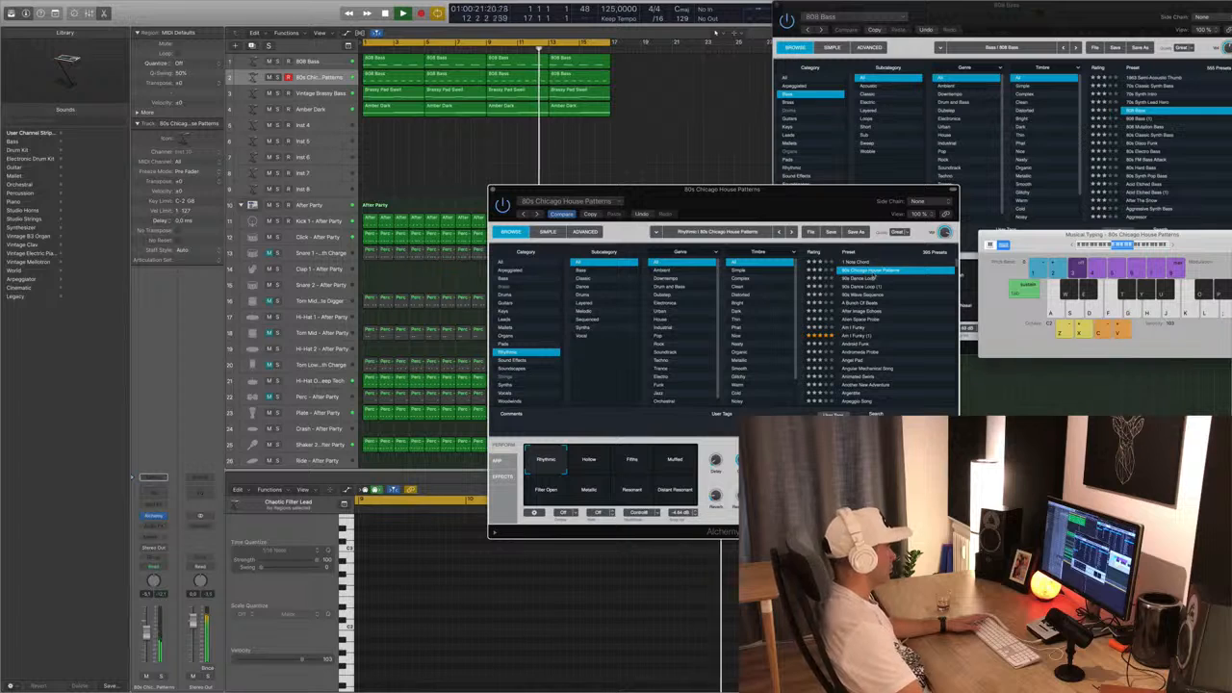
{"action": "left_click", "coordinate": [146, 630]}
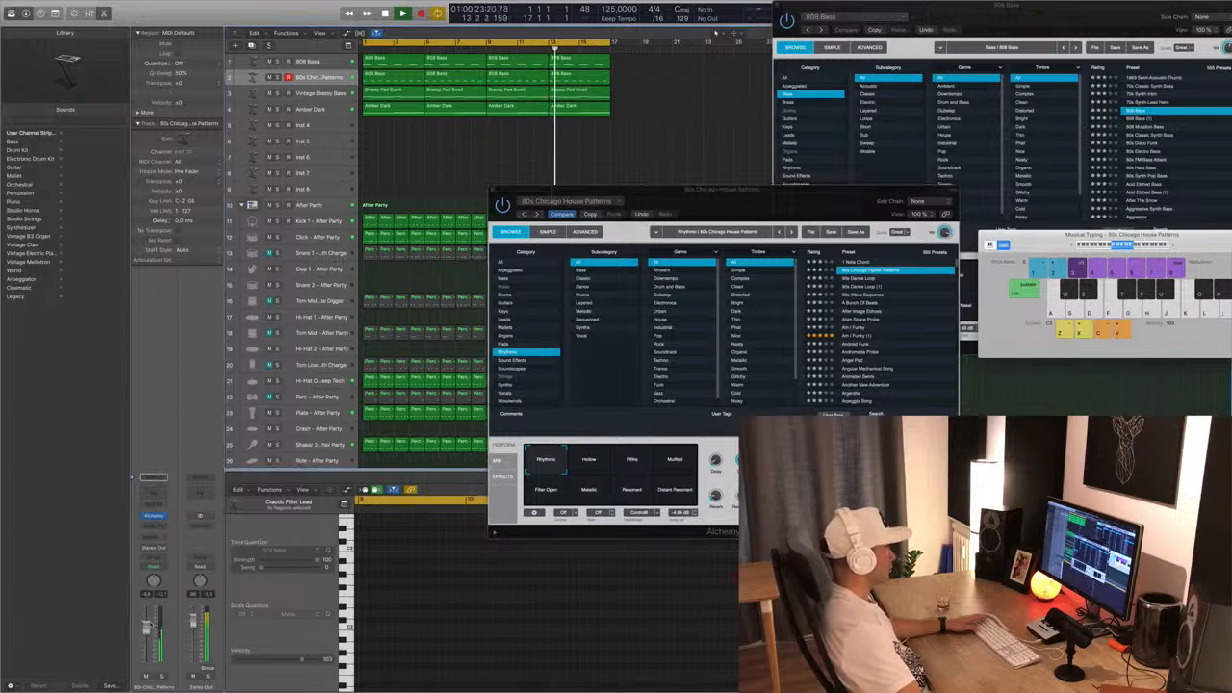
{"action": "left_click", "coordinate": [581, 466]}
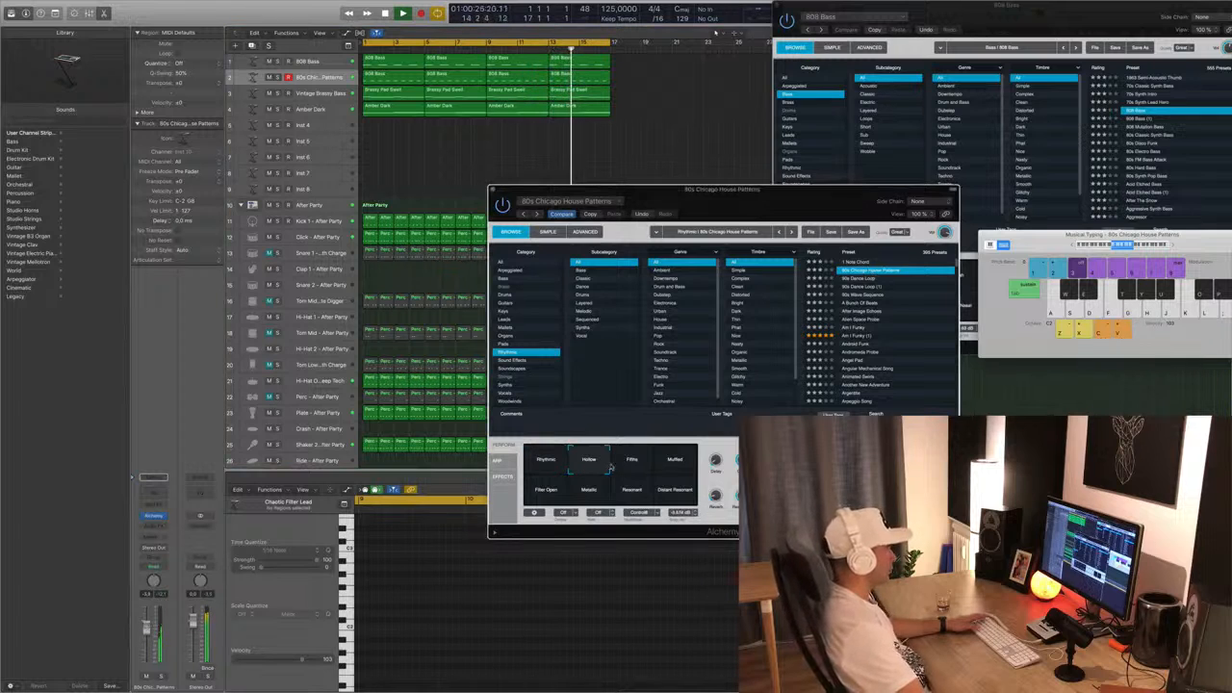
{"action": "left_click", "coordinate": [638, 465]}
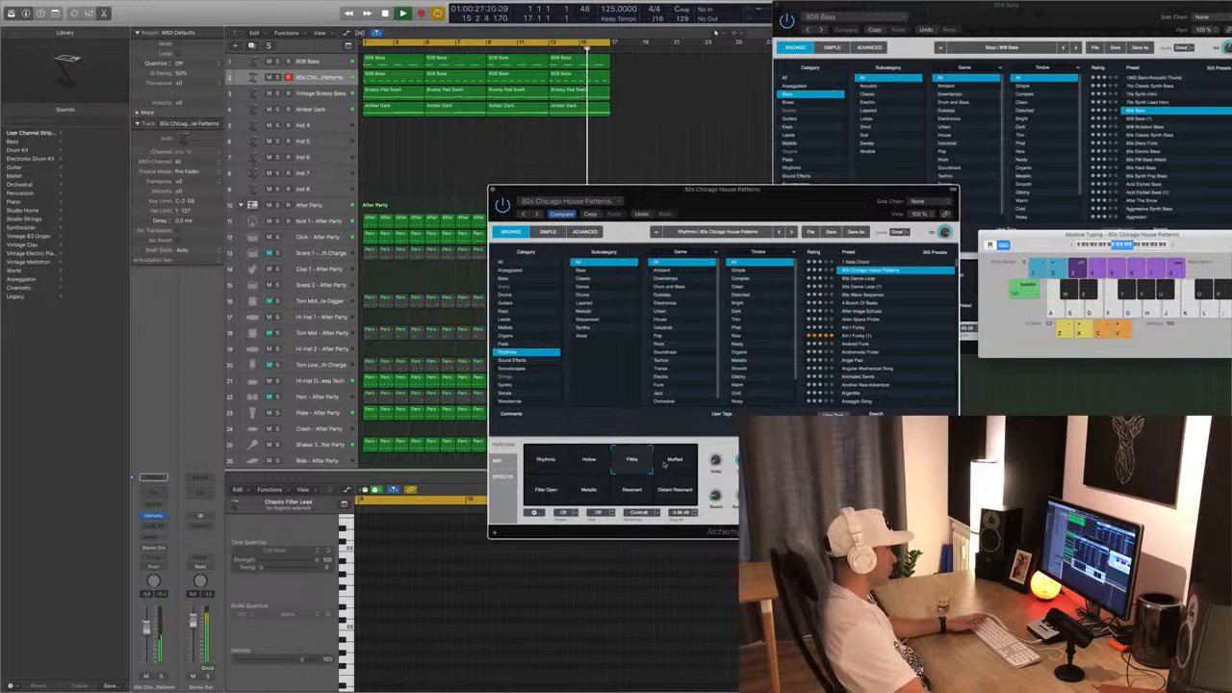
{"action": "left_click", "coordinate": [665, 464]}
{"action": "left_click", "coordinate": [552, 491]}
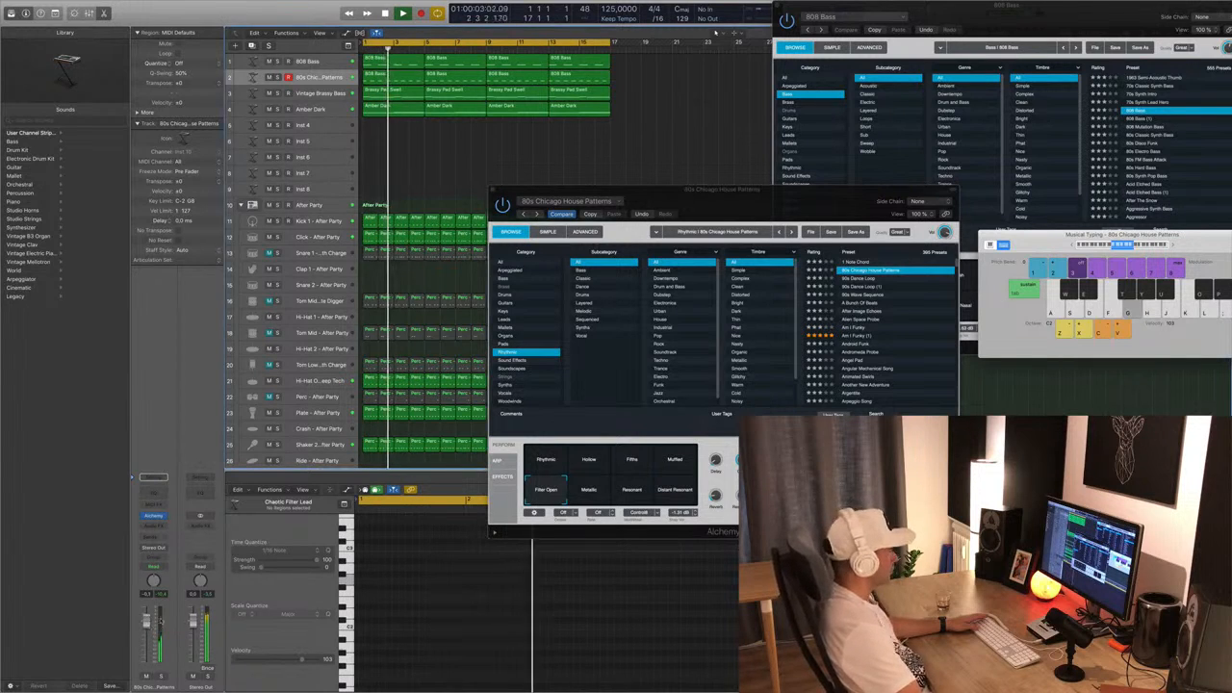
{"action": "left_click", "coordinate": [588, 491]}
{"action": "left_click", "coordinate": [632, 491]}
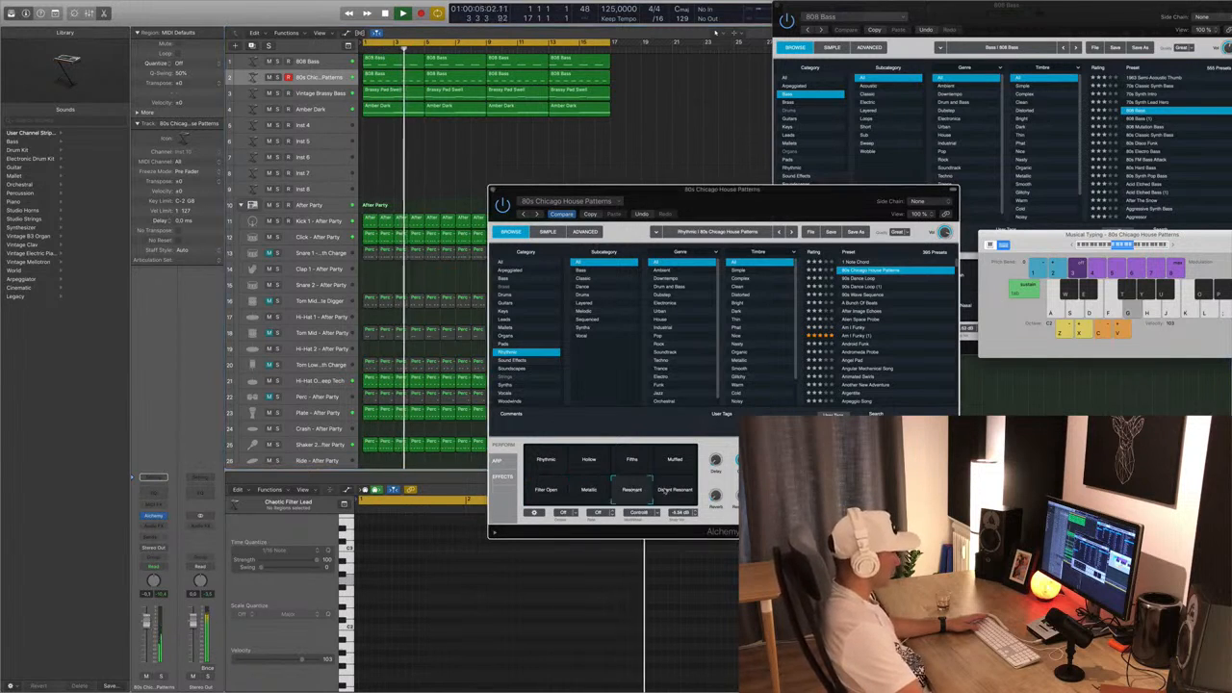
{"action": "left_click", "coordinate": [675, 489]}
Audition the 90s Dance Loop, 90s Dance Loop (1), 90s Wave Sequence and A Bunch Of Beats presets.
{"action": "left_click", "coordinate": [869, 280]}
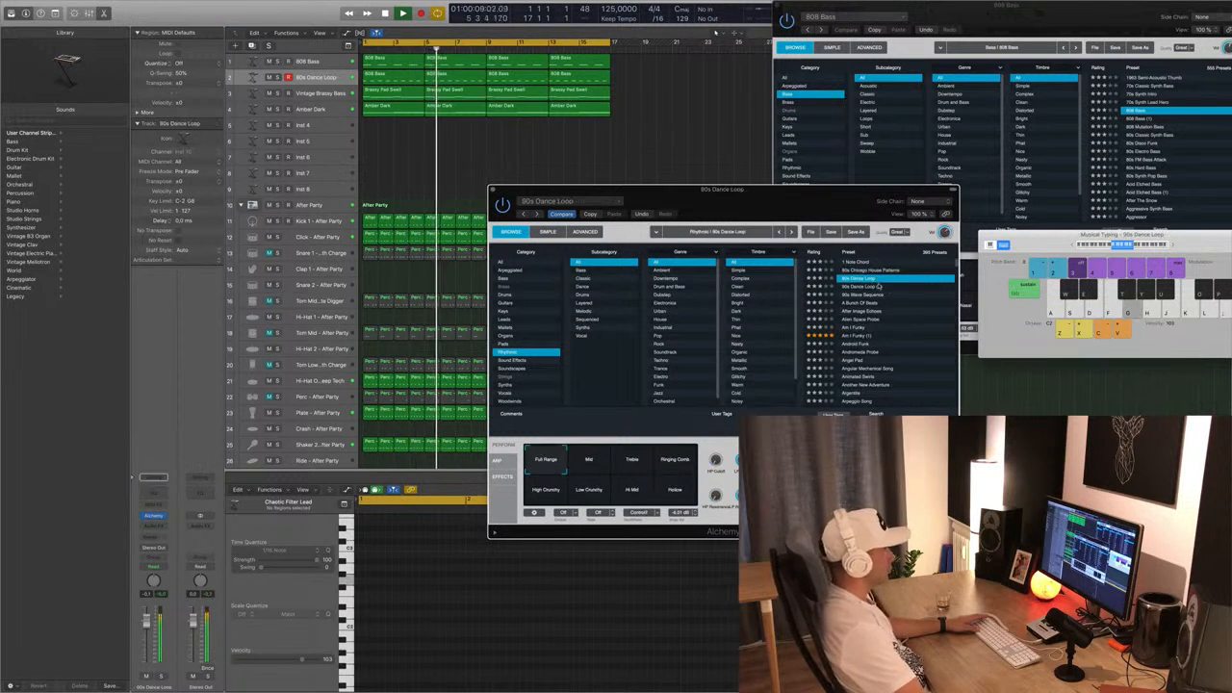
{"action": "left_click", "coordinate": [878, 285]}
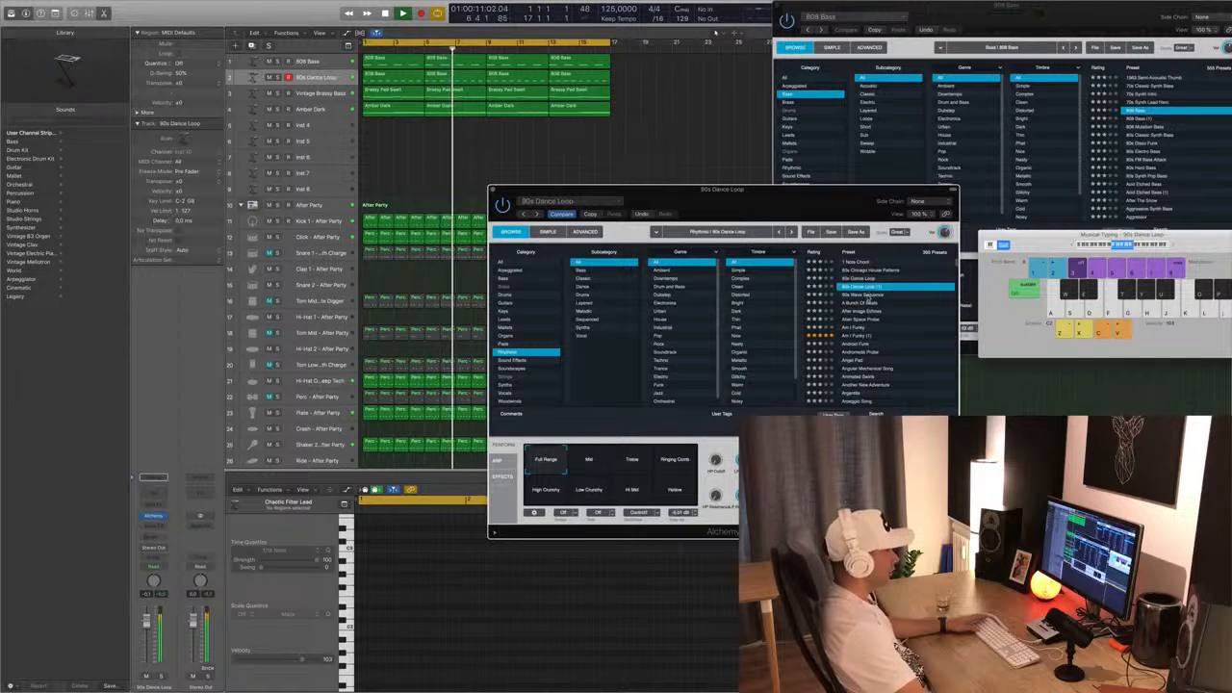
{"action": "left_click", "coordinate": [869, 295]}
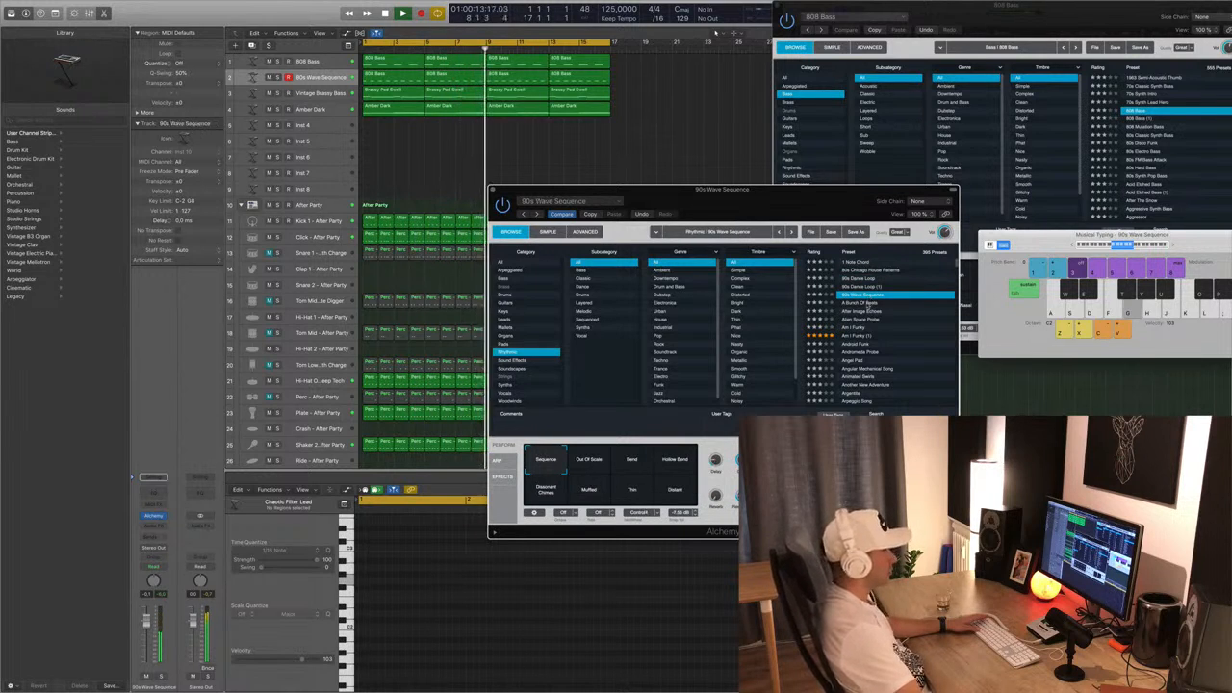
{"action": "left_click", "coordinate": [868, 304]}
Load the After Image Echoes preset, move its instrument window aside and lower the second bass track's volume while playing along.
{"action": "left_click", "coordinate": [870, 312]}
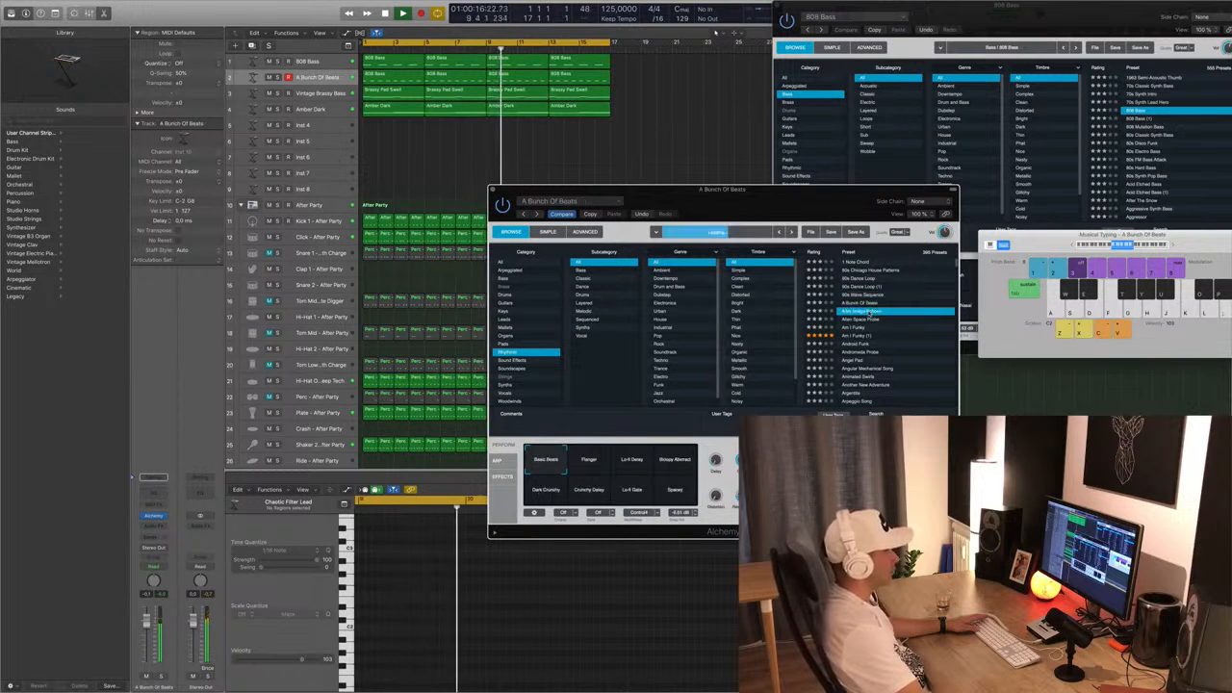
{"action": "left_click_drag", "start_coordinate": [806, 210], "coordinate": [828, 166]}
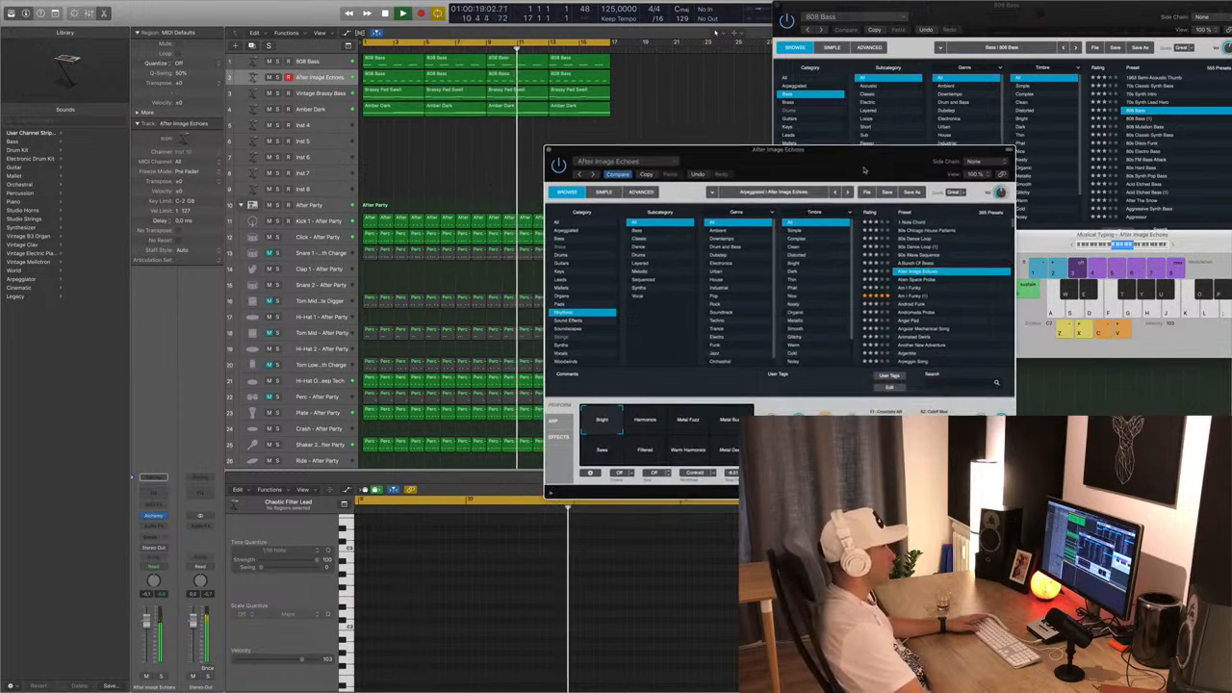
{"action": "key", "text": "g"}
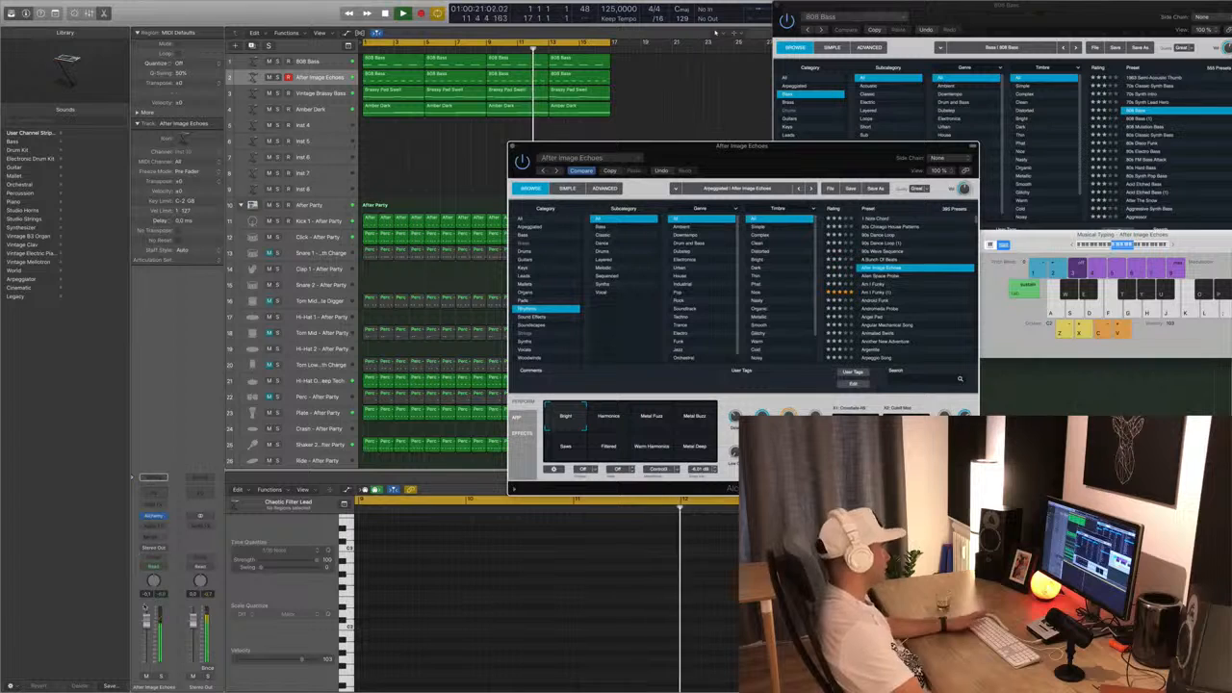
{"action": "left_click_drag", "start_coordinate": [147, 622], "coordinate": [146, 635]}
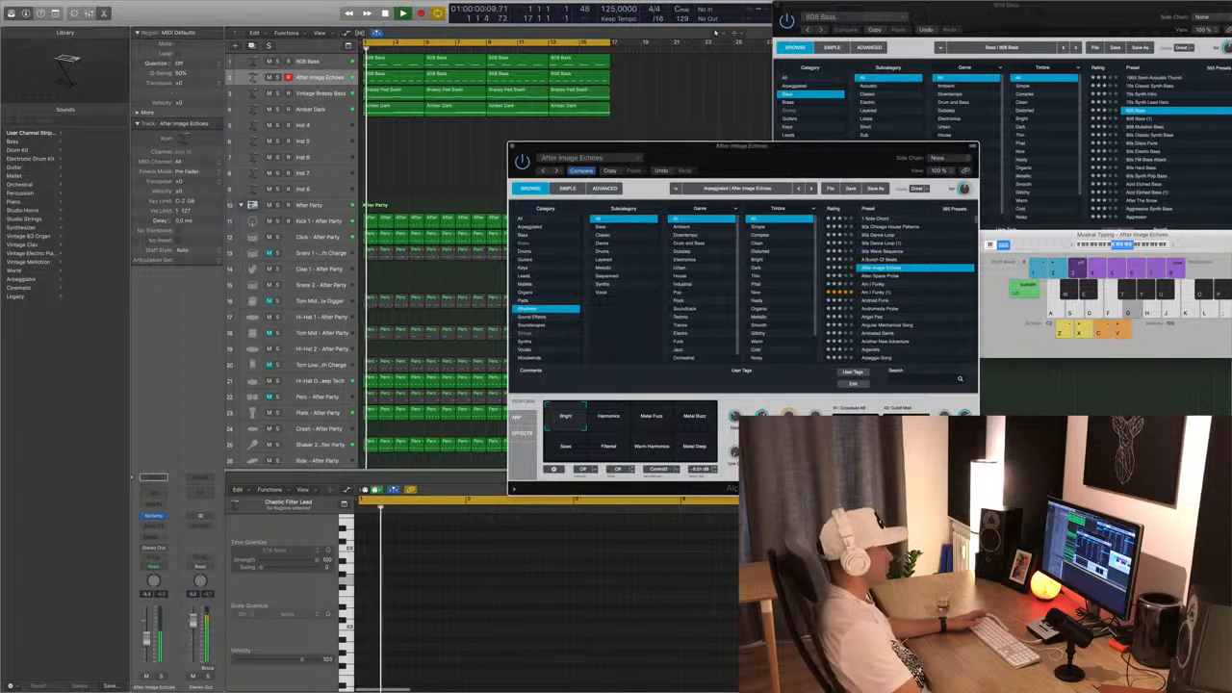
Audition After Image Echoes' Harmonics, Metal Fuzz, Metal Buzz and Saws variations and switch the sound to Filtered.
{"action": "left_click", "coordinate": [600, 420]}
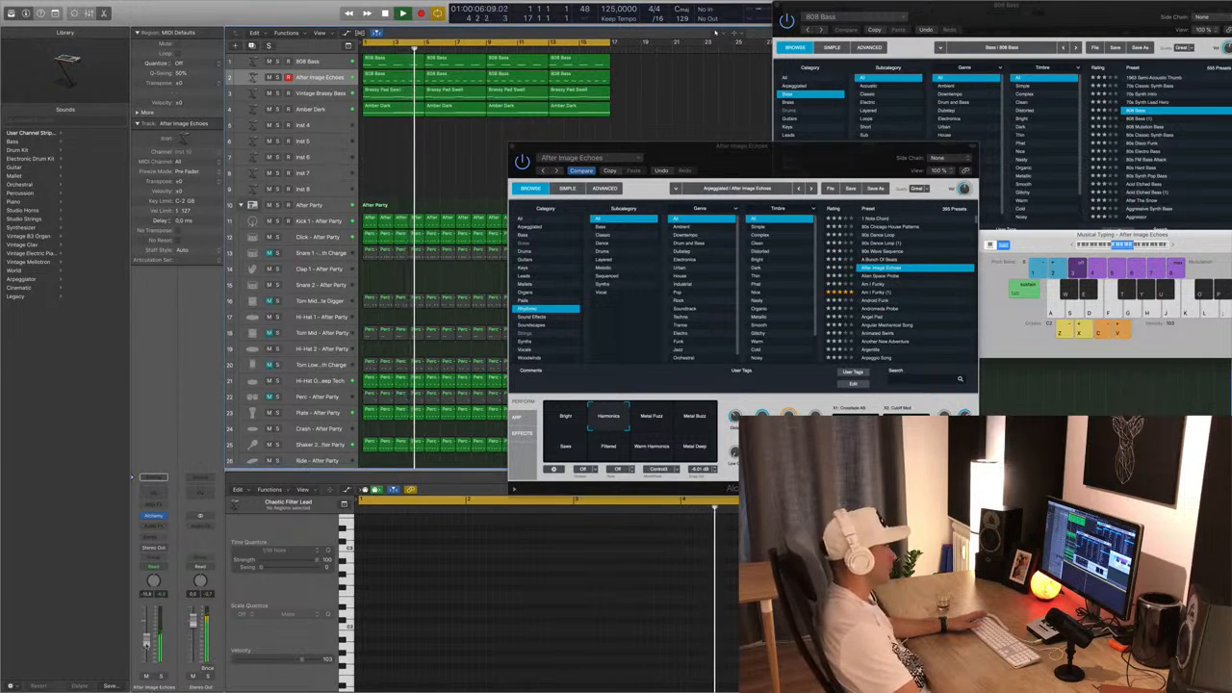
{"action": "left_click", "coordinate": [652, 416]}
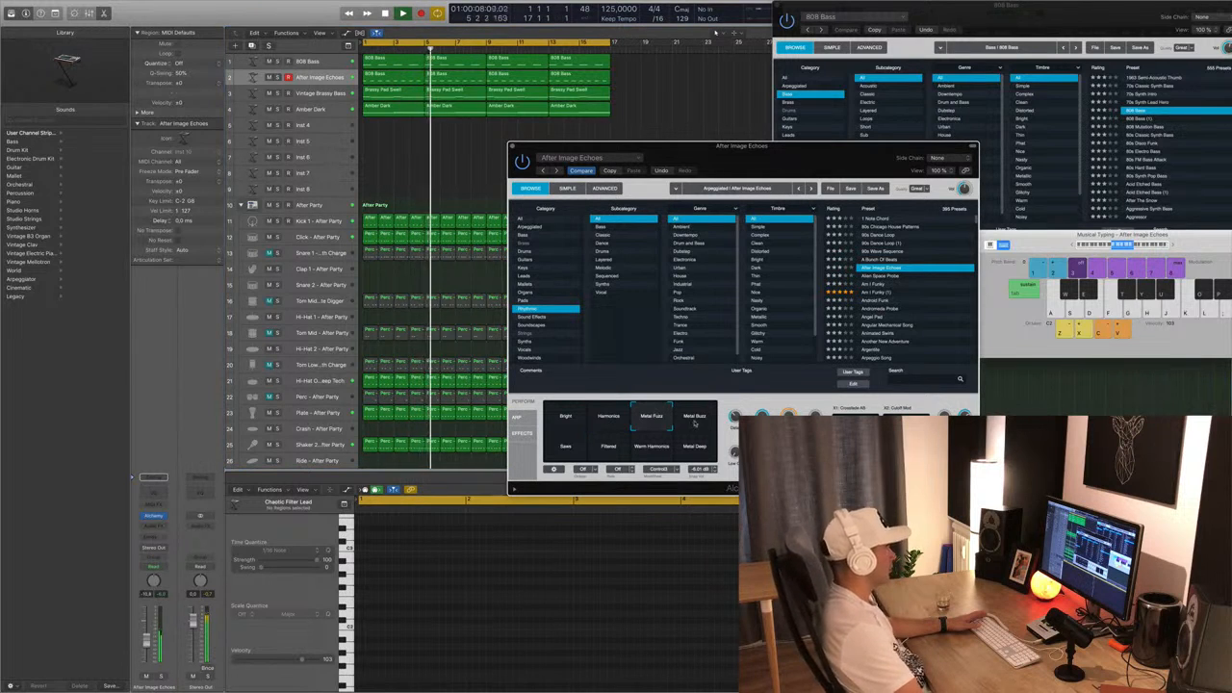
{"action": "left_click", "coordinate": [695, 423]}
{"action": "left_click", "coordinate": [563, 447]}
{"action": "left_click", "coordinate": [612, 451]}
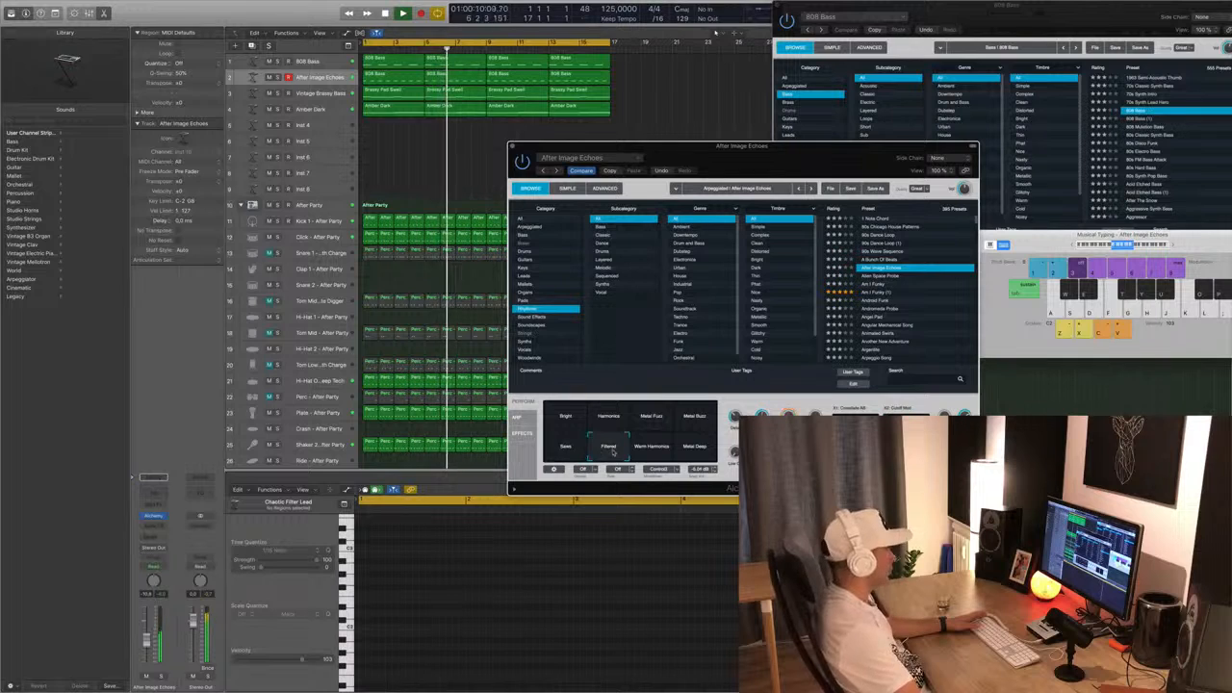
Audition After Image Echoes' Warm Harmonics, Metal Deep and Bright variations and switch the sound to Harmonics.
{"action": "left_click", "coordinate": [652, 448]}
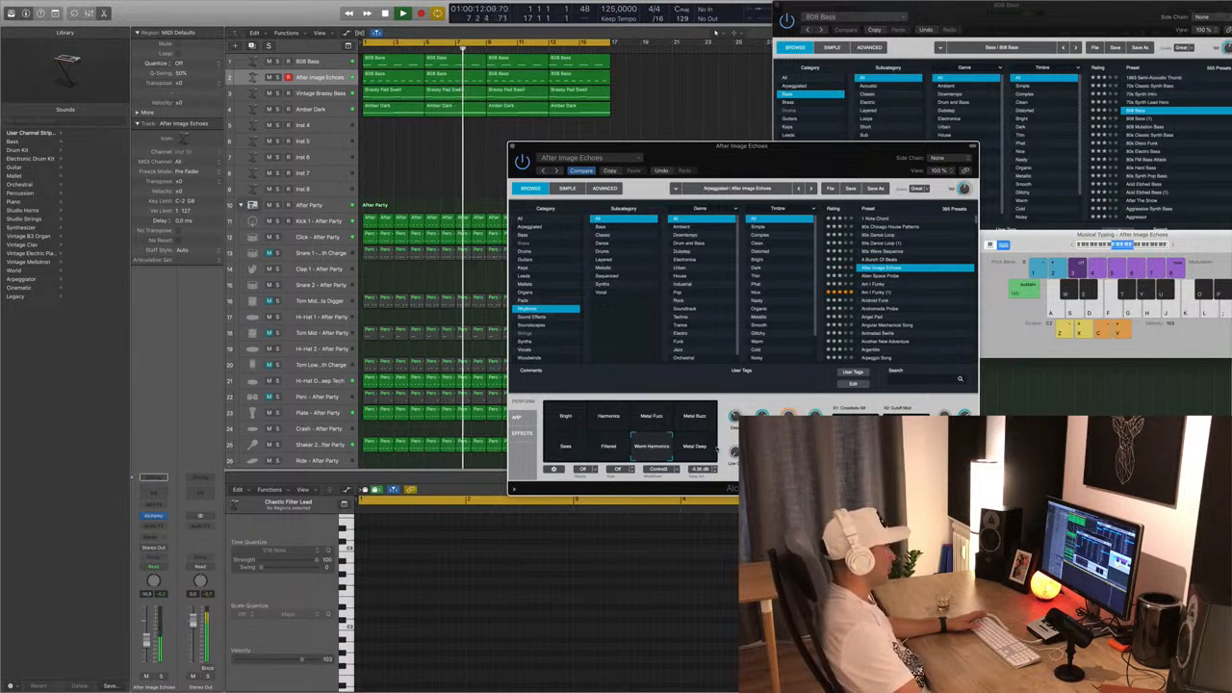
{"action": "left_click", "coordinate": [704, 449]}
{"action": "left_click", "coordinate": [566, 415]}
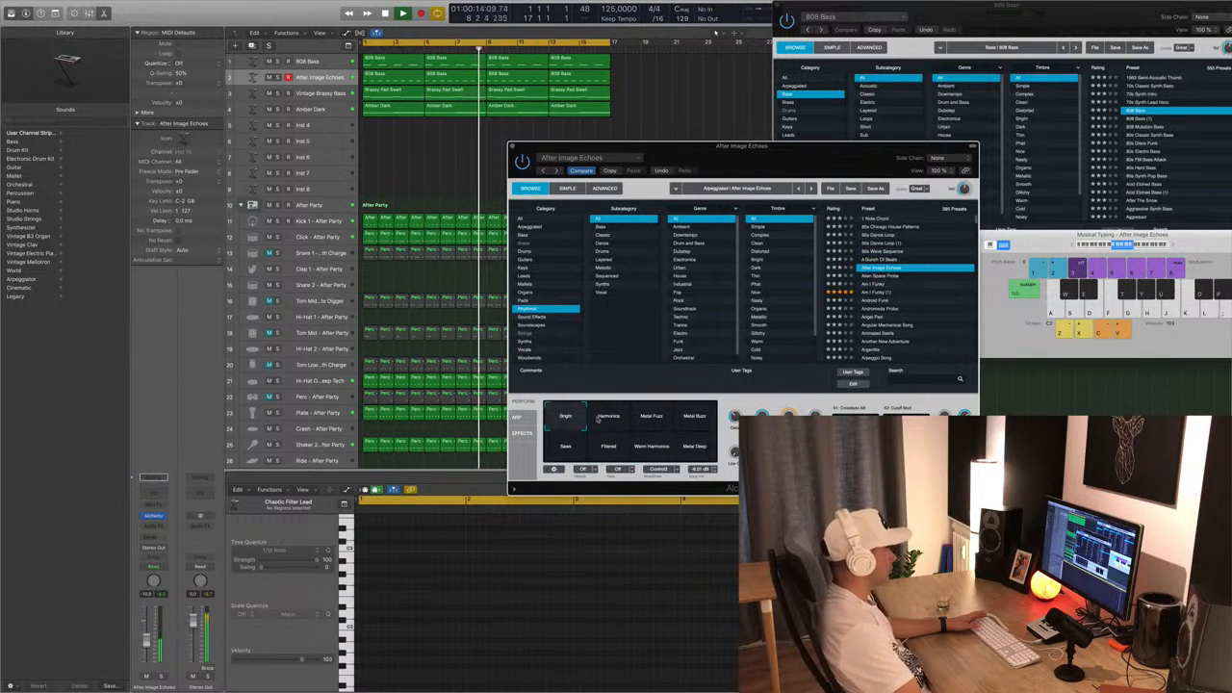
{"action": "left_click", "coordinate": [599, 416]}
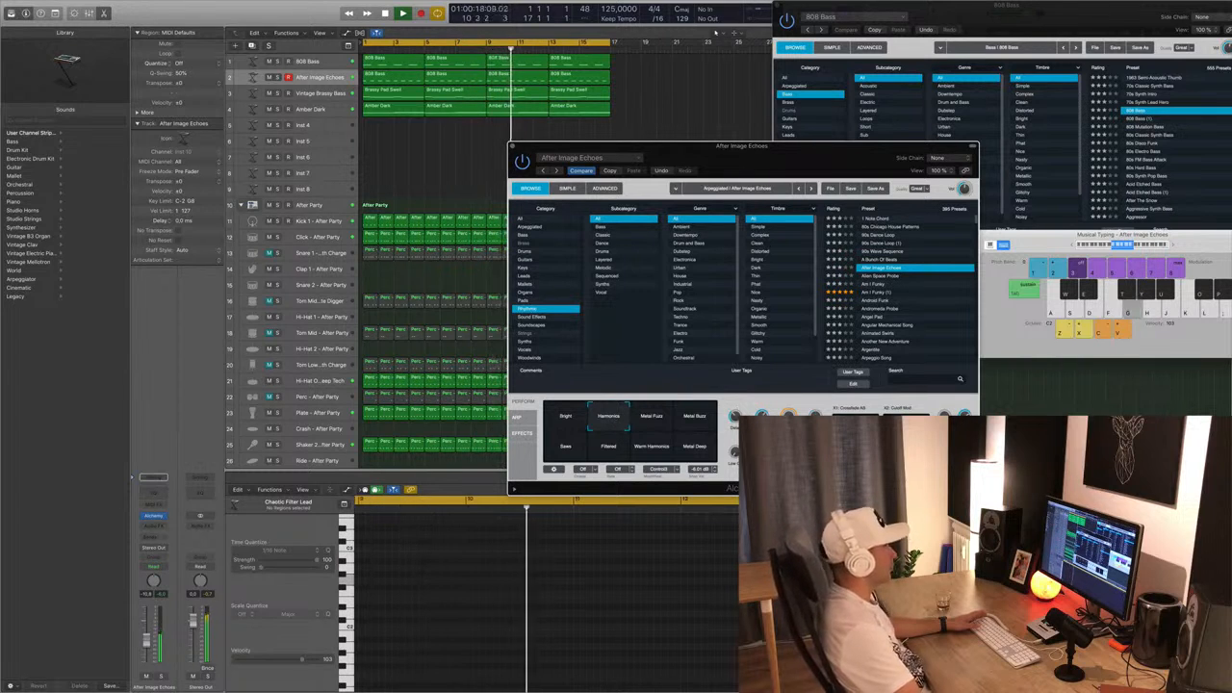
Lower the After Image Echoes track's volume slightly while the beat plays and close its instrument window.
{"action": "left_click_drag", "start_coordinate": [903, 144], "coordinate": [982, 112]}
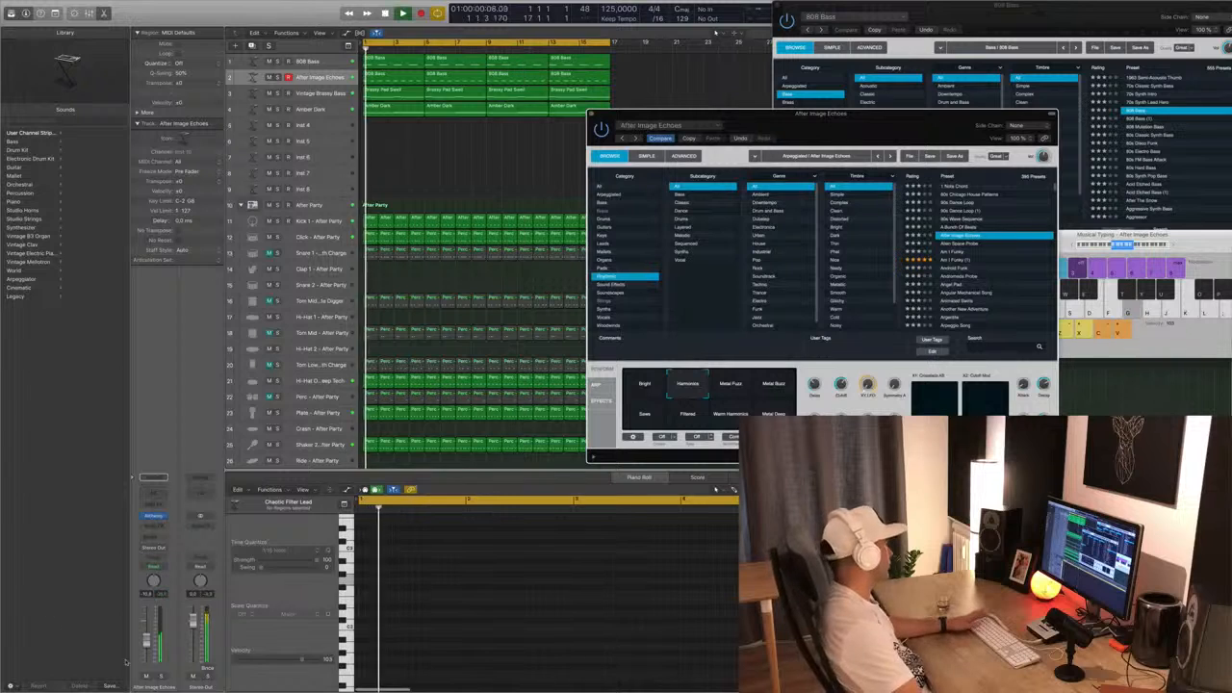
{"action": "left_click_drag", "start_coordinate": [147, 642], "coordinate": [147, 646]}
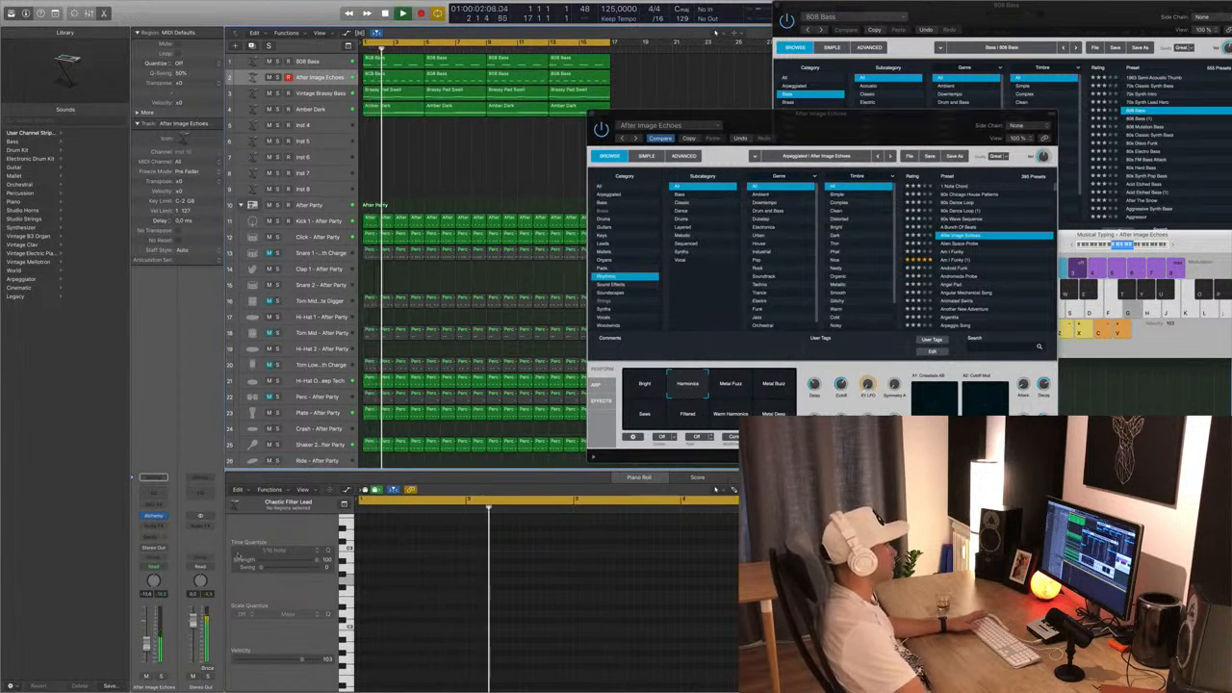
{"action": "left_click_drag", "start_coordinate": [760, 116], "coordinate": [665, 101]}
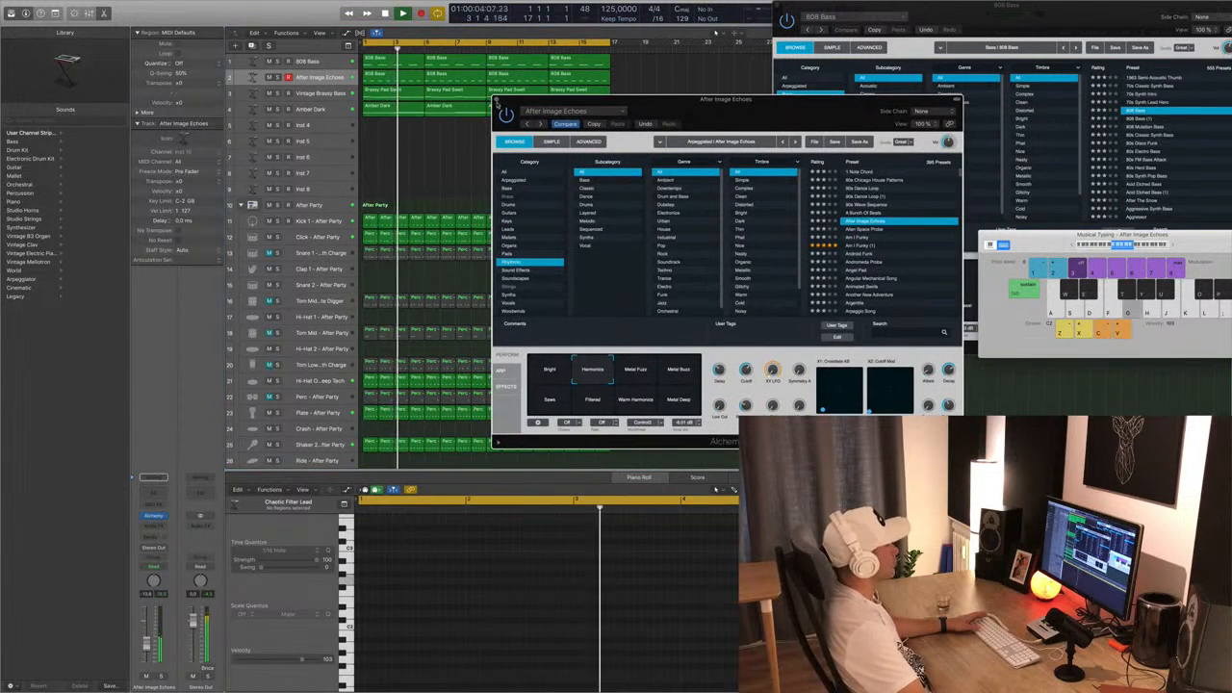
{"action": "left_click", "coordinate": [497, 100]}
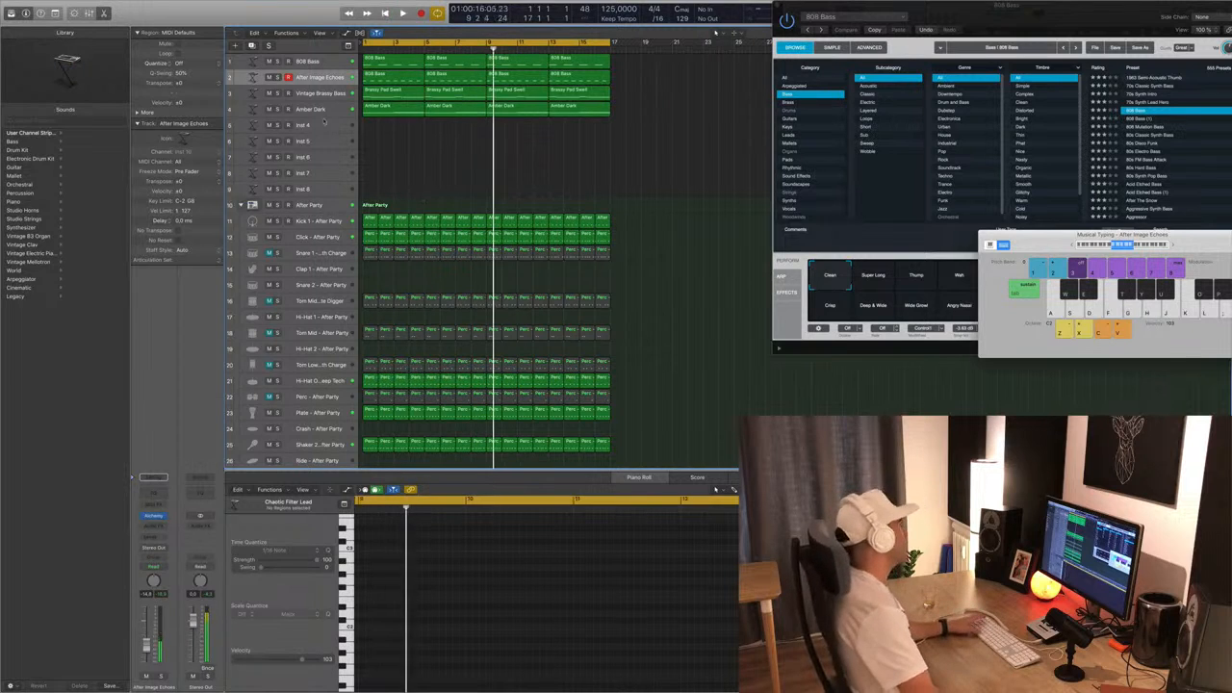
Add a Channel EQ to the Amber Dark track with a low cut at 198 Hz, 24 dB/Oct.
{"action": "key", "text": "Return"}
{"action": "left_click", "coordinate": [326, 113]}
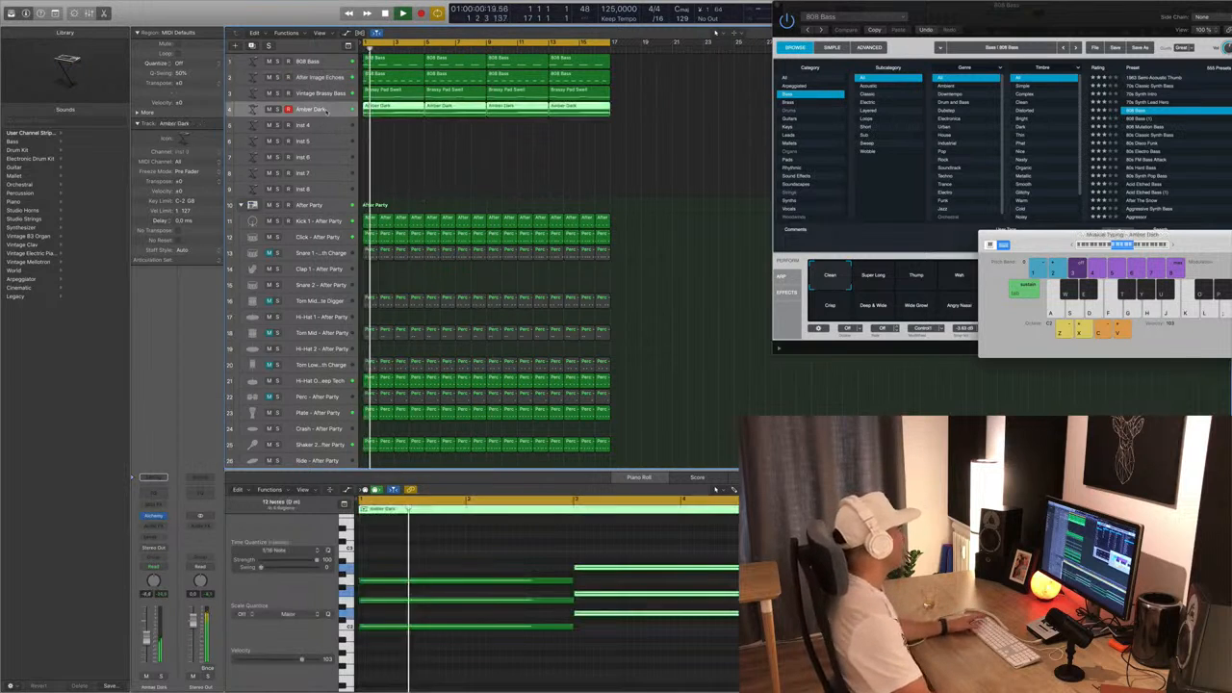
{"action": "left_click", "coordinate": [154, 493]}
{"action": "left_click_drag", "start_coordinate": [71, 154], "coordinate": [275, 152]}
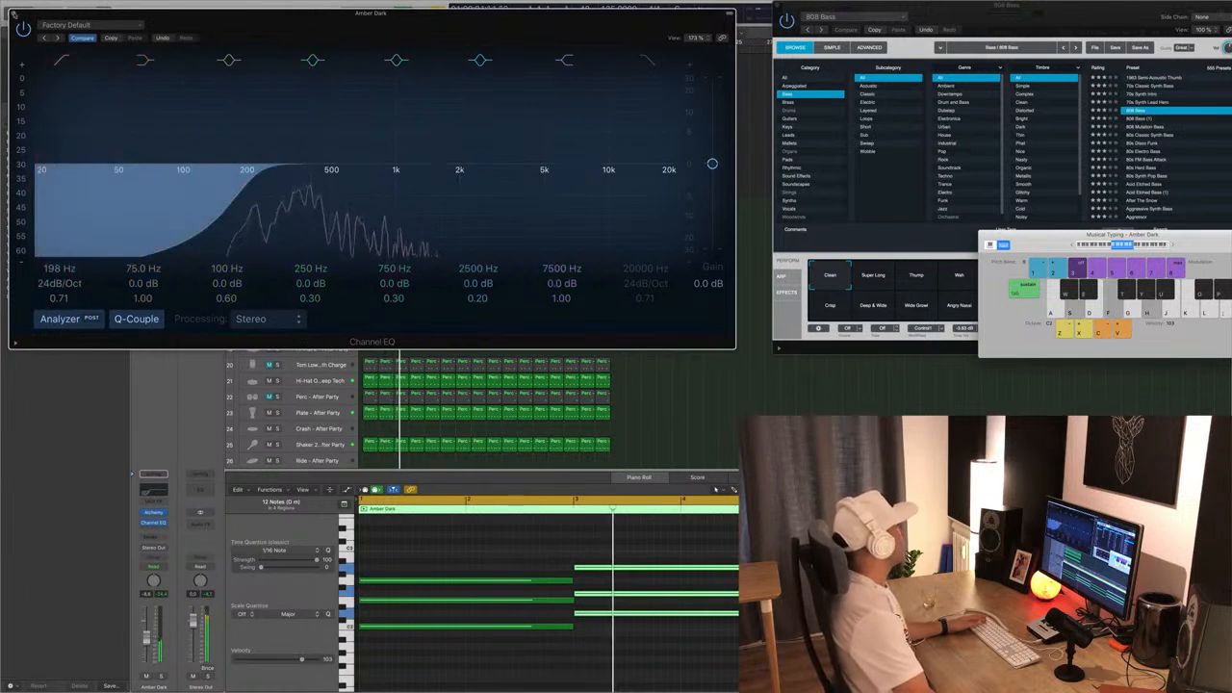
{"action": "key", "text": "super+w"}
Add a Channel EQ to the Vintage Brassy Bass track and cut its low end with the low-cut band.
{"action": "left_click", "coordinate": [339, 92]}
{"action": "key", "text": "Return"}
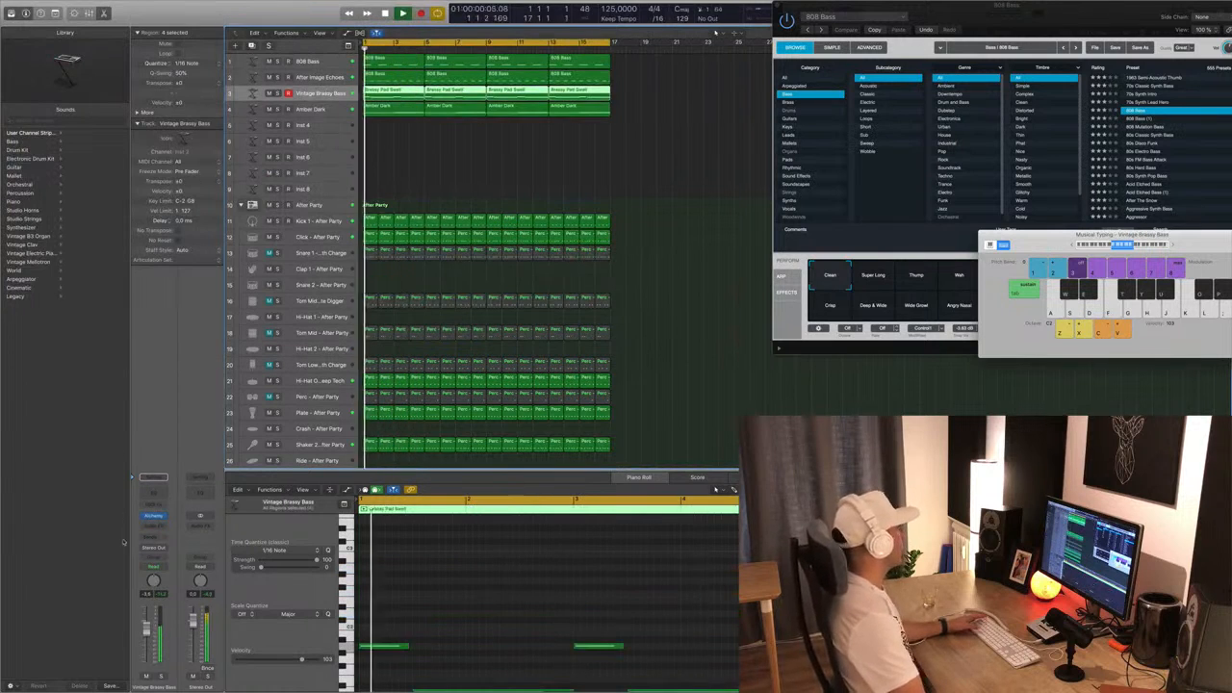
{"action": "left_click", "coordinate": [153, 478]}
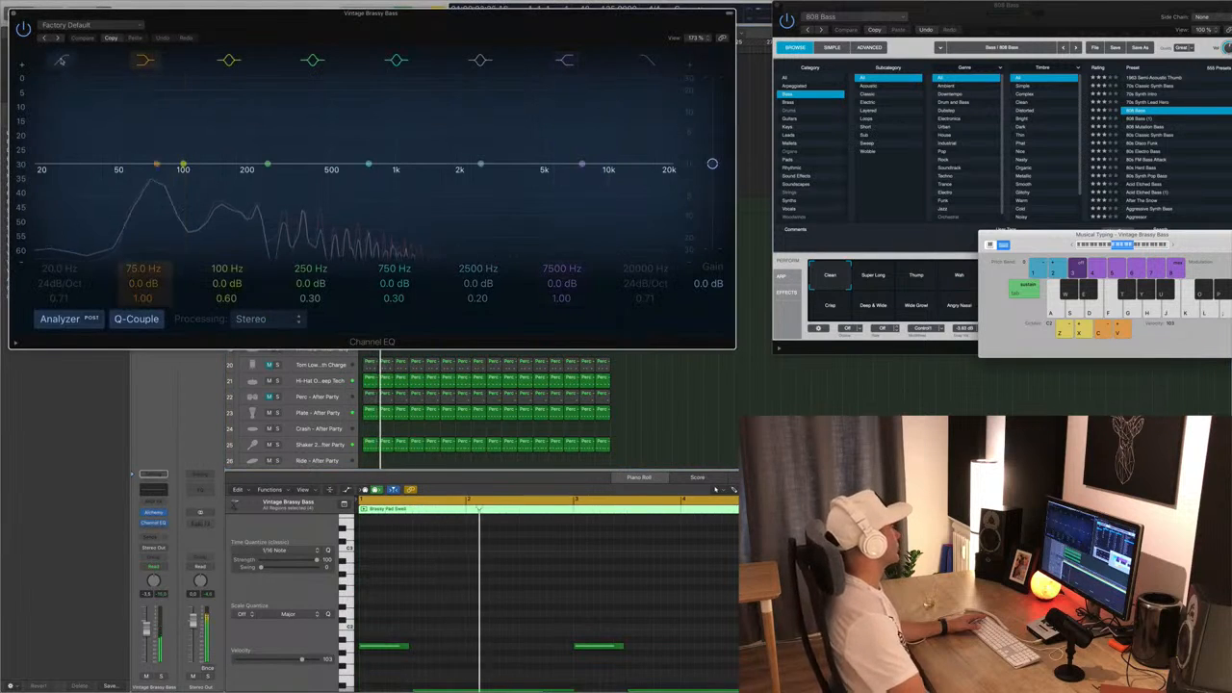
{"action": "left_click_drag", "start_coordinate": [51, 146], "coordinate": [193, 158]}
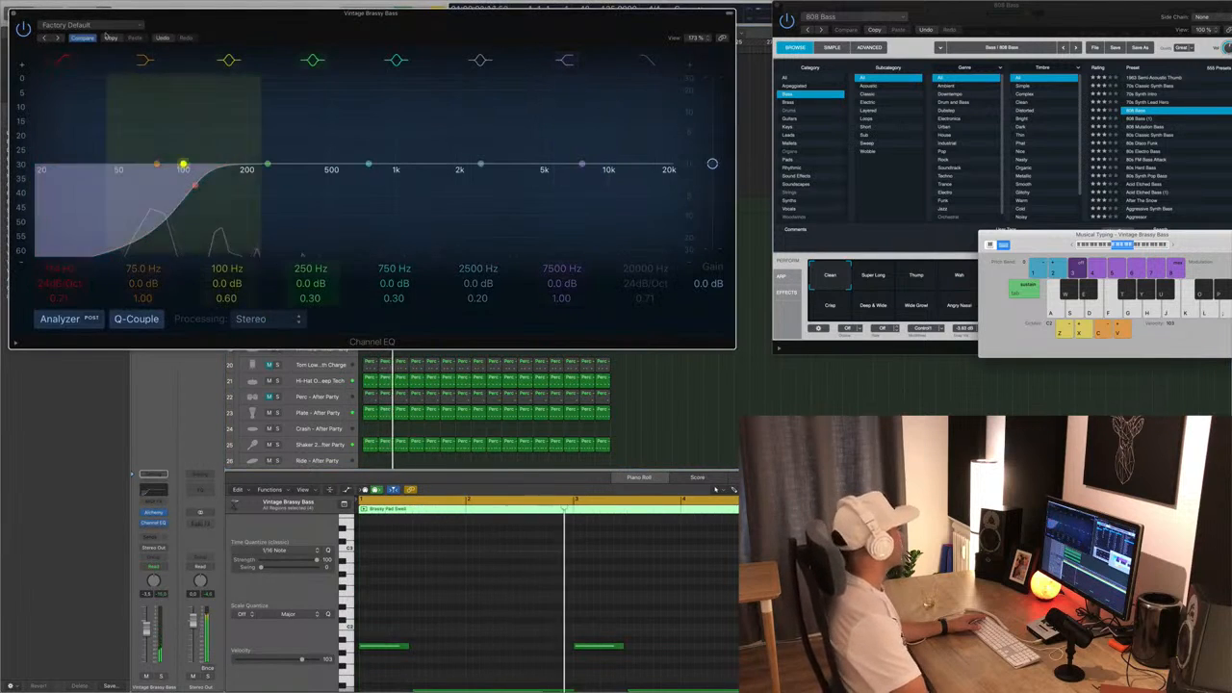
{"action": "left_click", "coordinate": [14, 14]}
Add a Channel EQ to the After Image Echoes track with a low cut at 114 Hz, 24 dB/Oct.
{"action": "key", "text": "Return"}
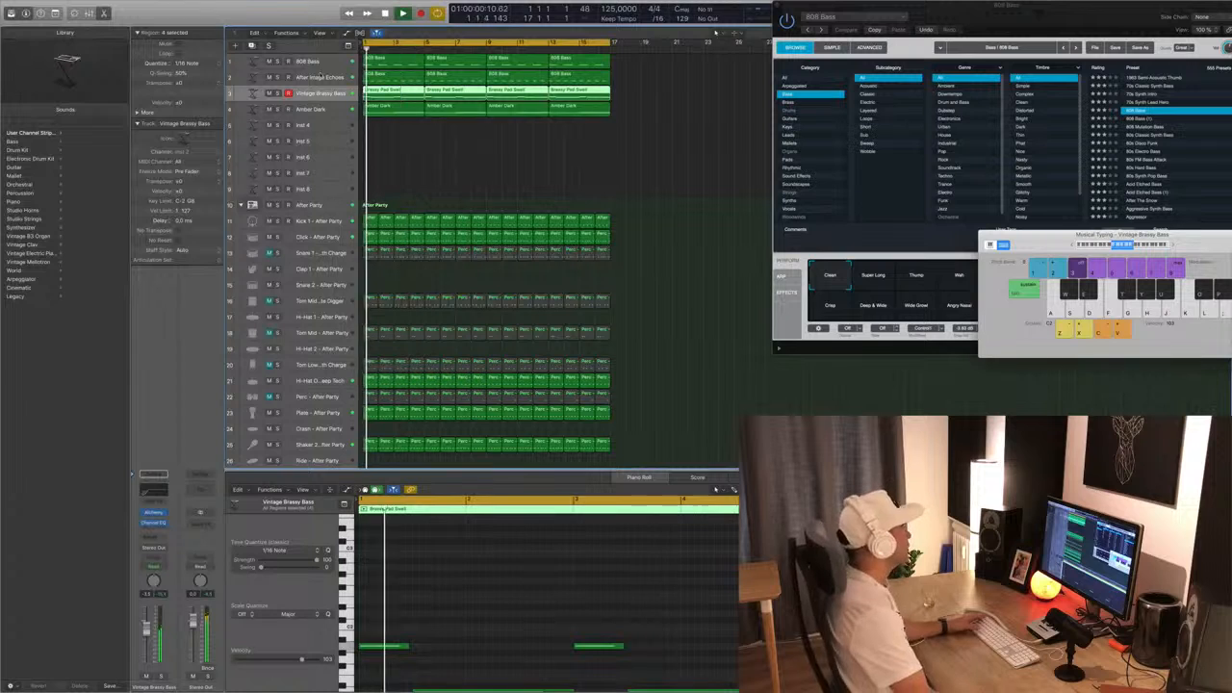
{"action": "key", "text": "Up"}
{"action": "key", "text": "Return"}
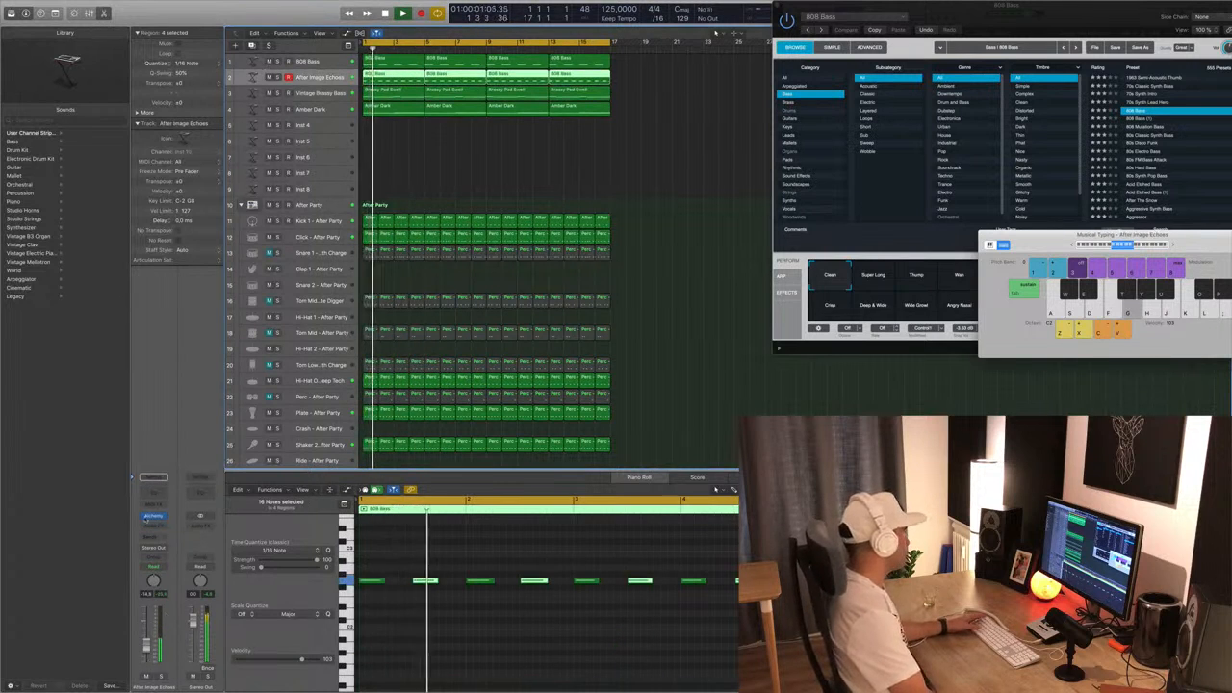
{"action": "left_click", "coordinate": [152, 477]}
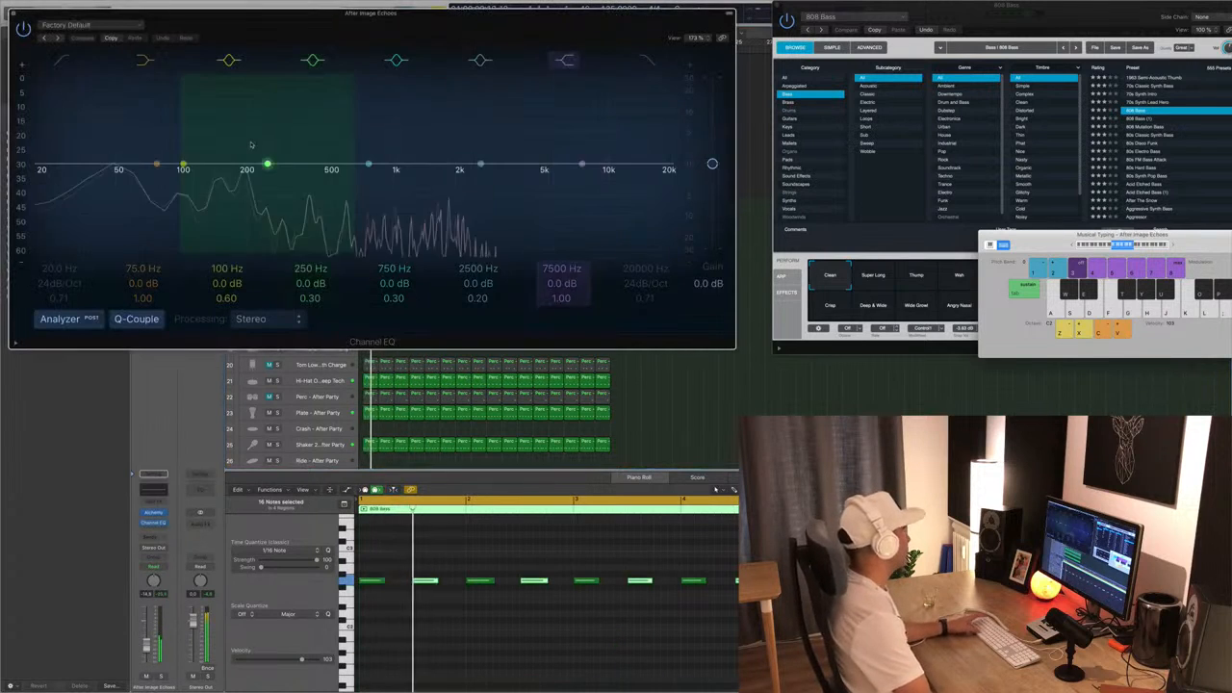
{"action": "left_click", "coordinate": [65, 62]}
{"action": "left_click_drag", "start_coordinate": [68, 164], "coordinate": [229, 164]}
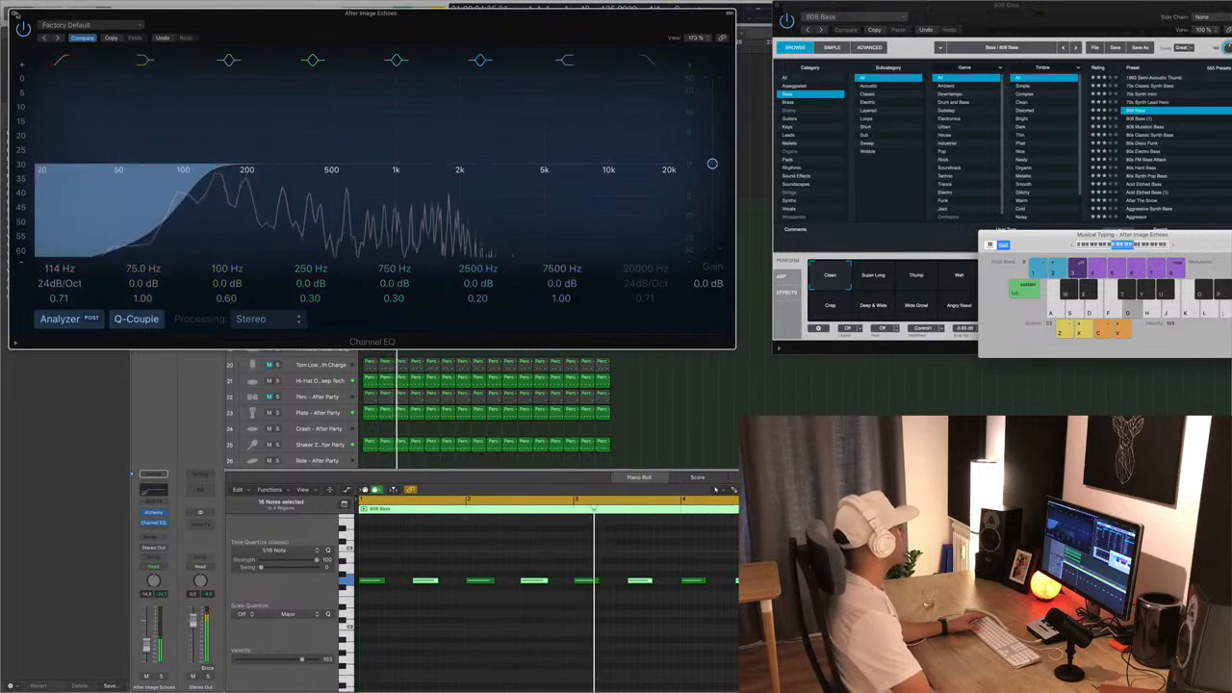
{"action": "left_click", "coordinate": [14, 14]}
Clear the workspace by closing the 808 Bass instrument window, the Musical Typing keyboard and the Piano Roll.
{"action": "key", "text": "Up"}
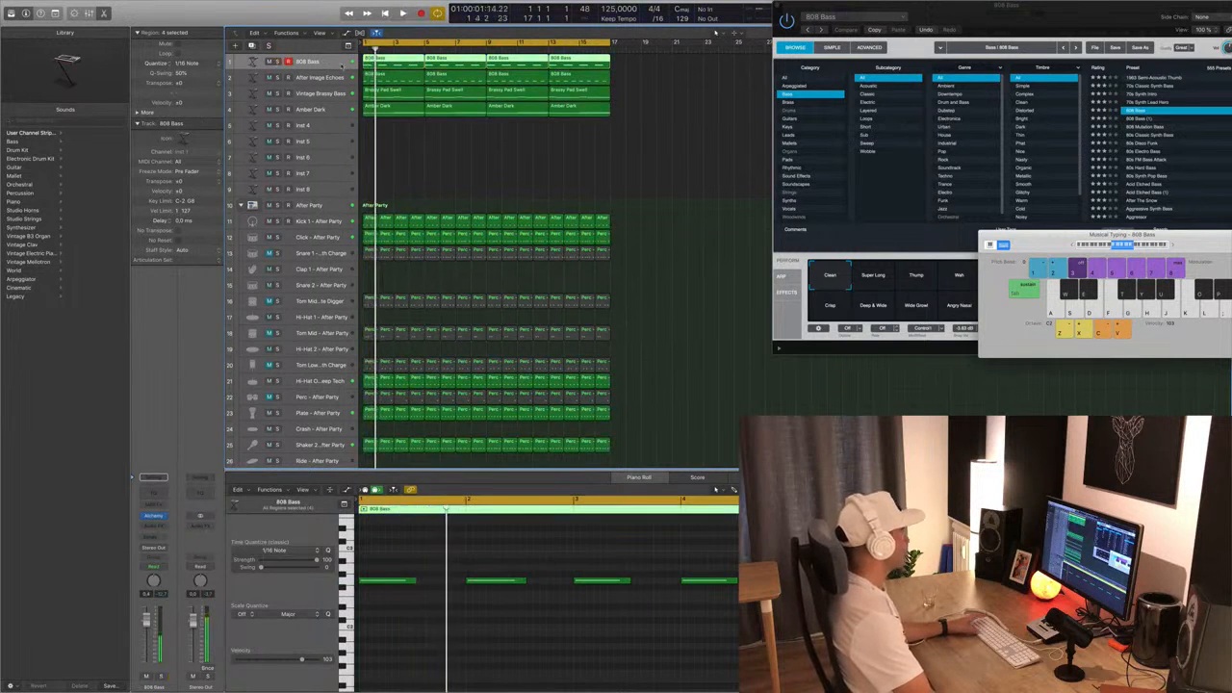
{"action": "left_click", "coordinate": [631, 151]}
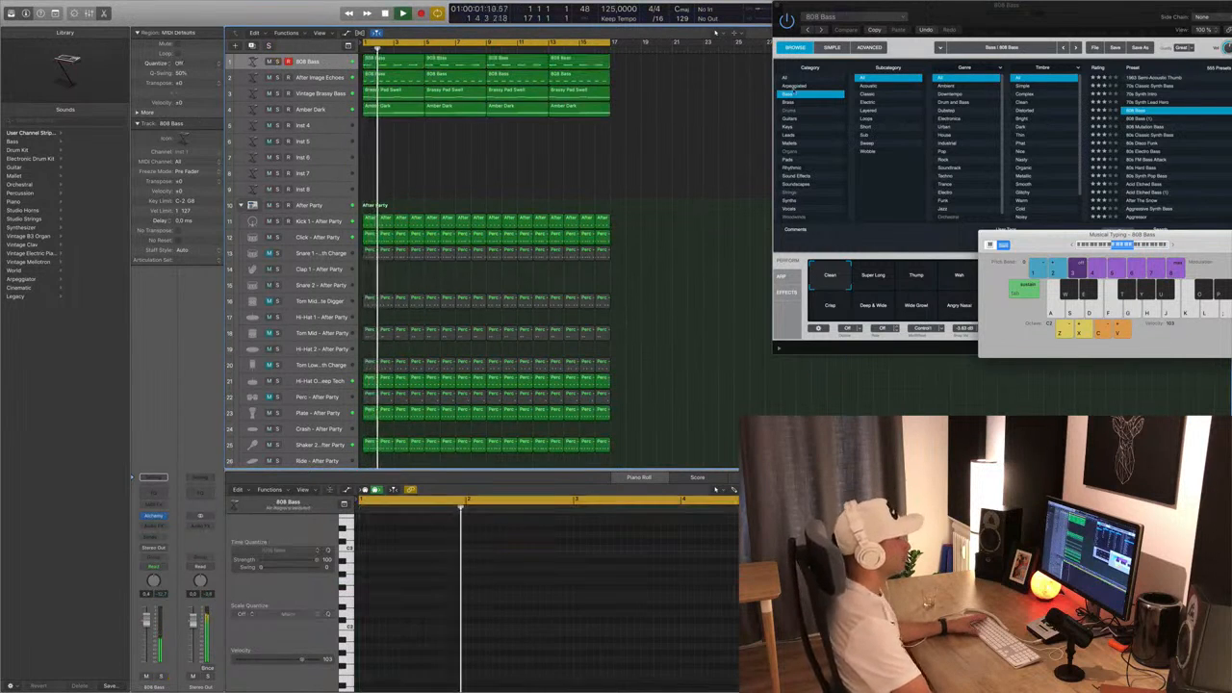
{"action": "left_click_drag", "start_coordinate": [1027, 14], "coordinate": [1008, 12]}
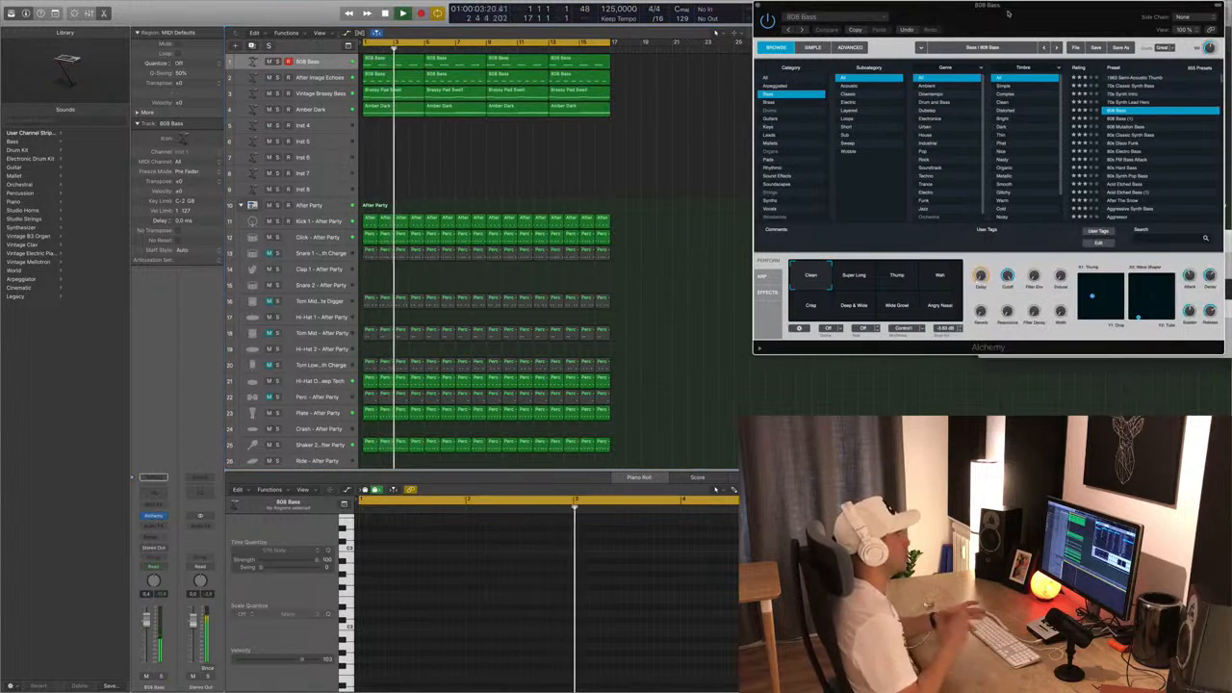
{"action": "left_click", "coordinate": [759, 6]}
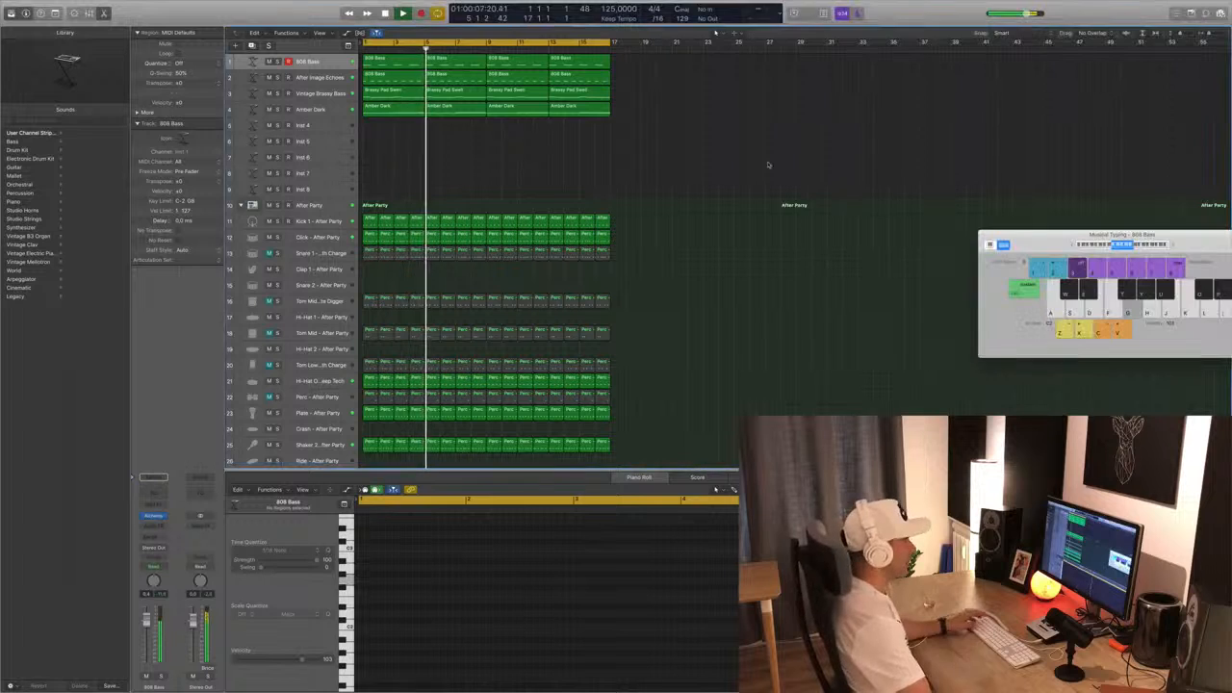
{"action": "key", "text": "super+k"}
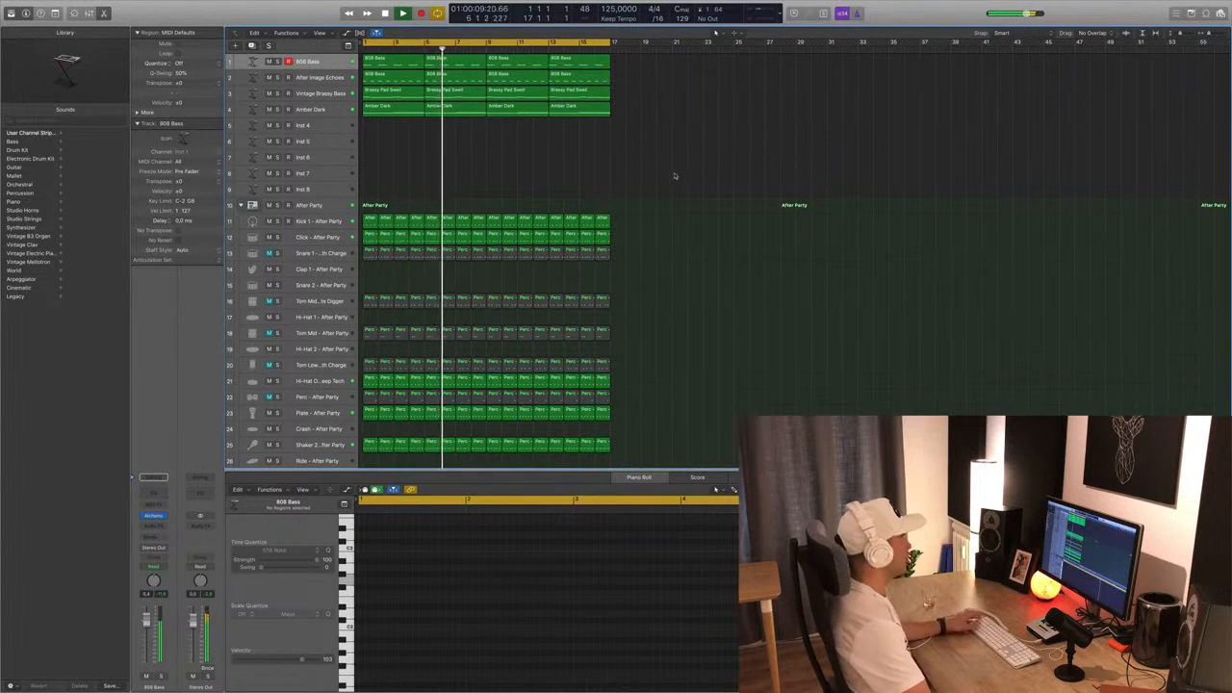
{"action": "key", "text": "Return"}
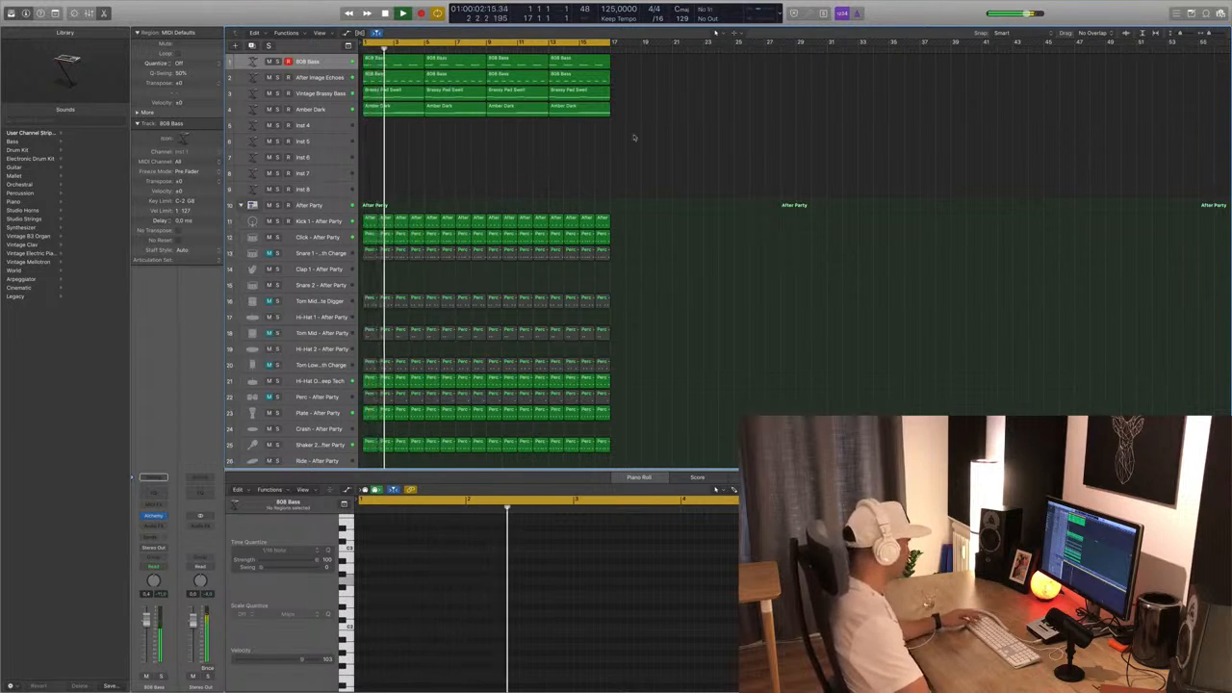
{"action": "key", "text": "x"}
{"action": "key", "text": "x"}
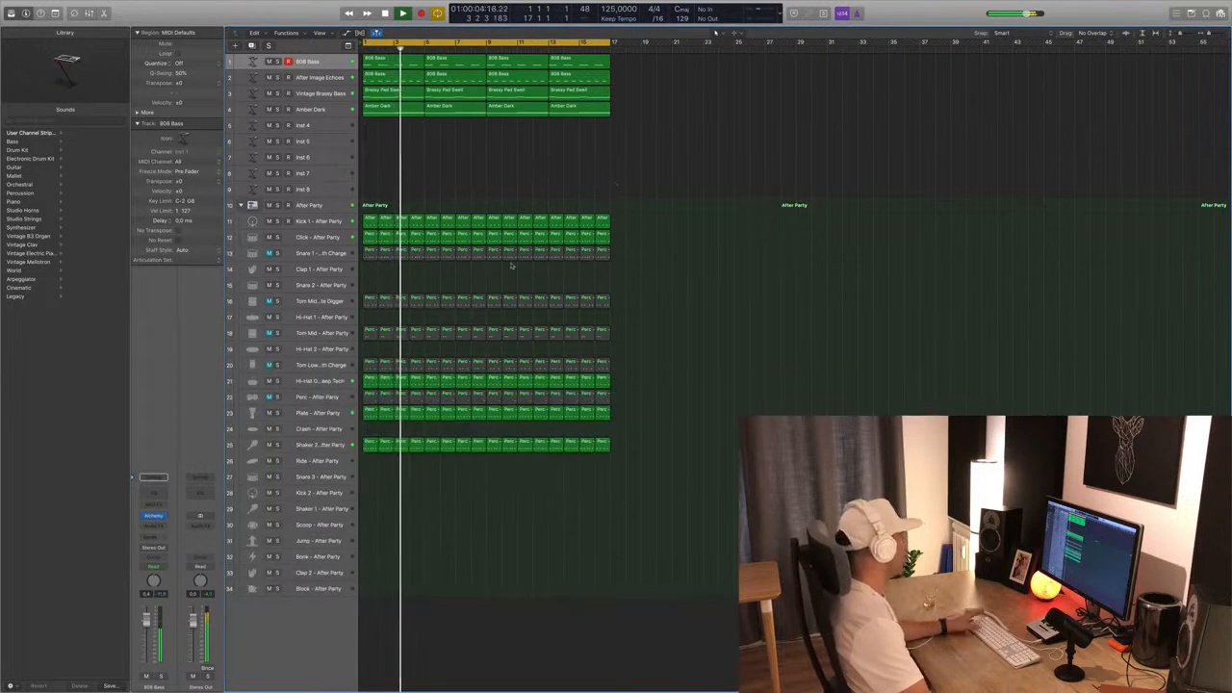
Repeat all regions once after bar 17 and extend the cycle range to bar 33 to cover them.
{"action": "left_click", "coordinate": [321, 381]}
{"action": "key", "text": "space"}
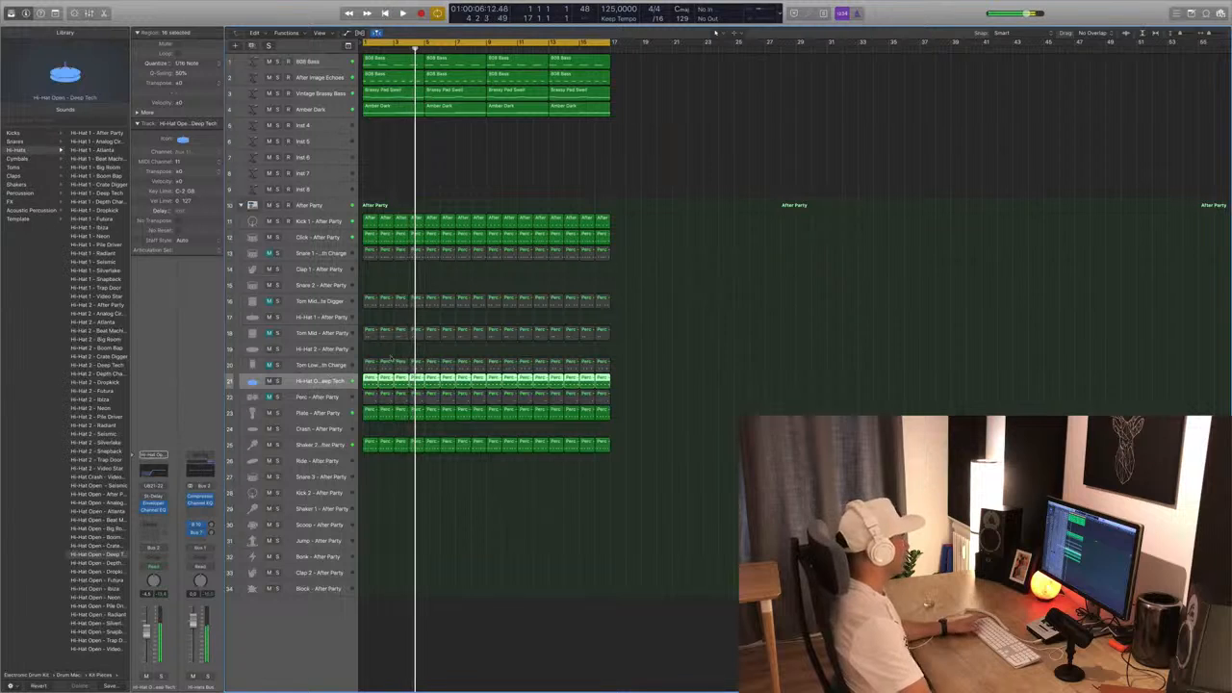
{"action": "key", "text": "space"}
{"action": "left_click", "coordinate": [778, 286]}
{"action": "key", "text": "space"}
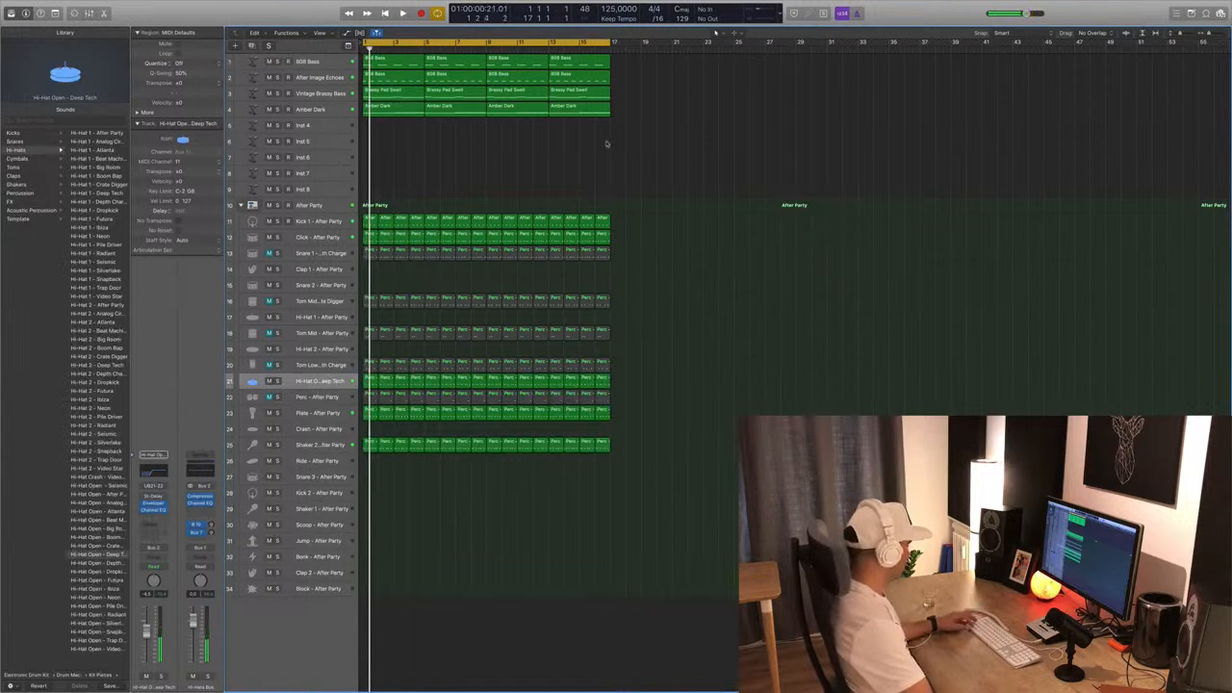
{"action": "key", "text": "super+r"}
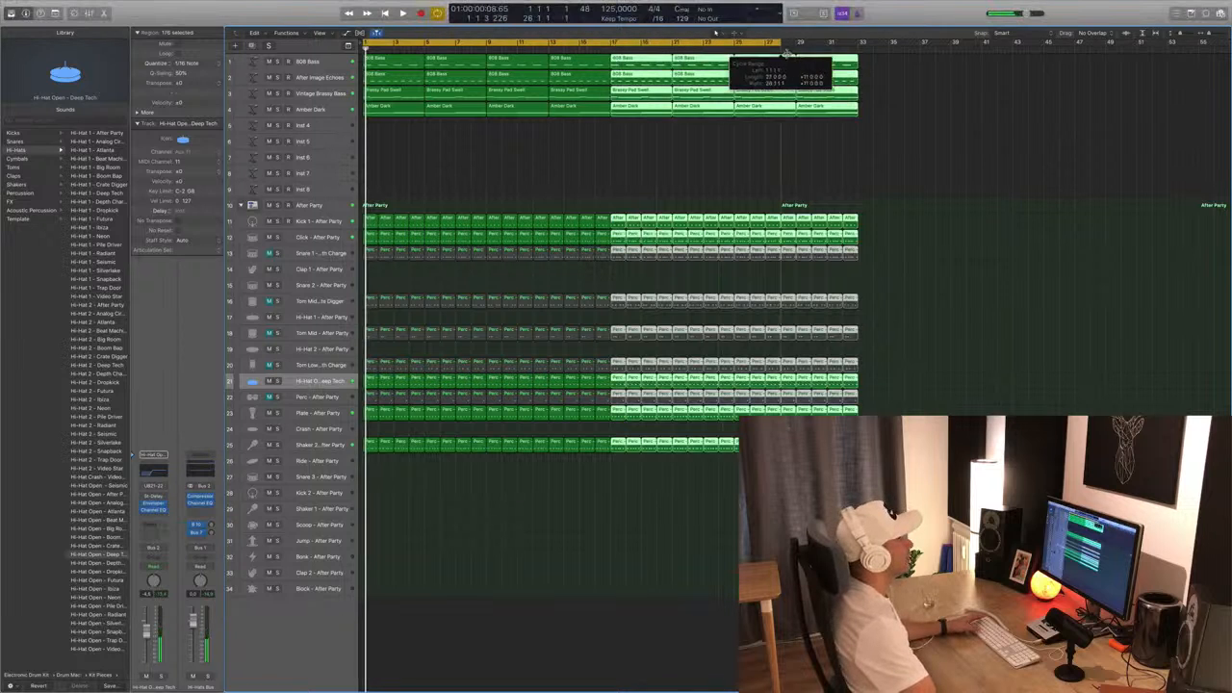
{"action": "left_click", "coordinate": [522, 154]}
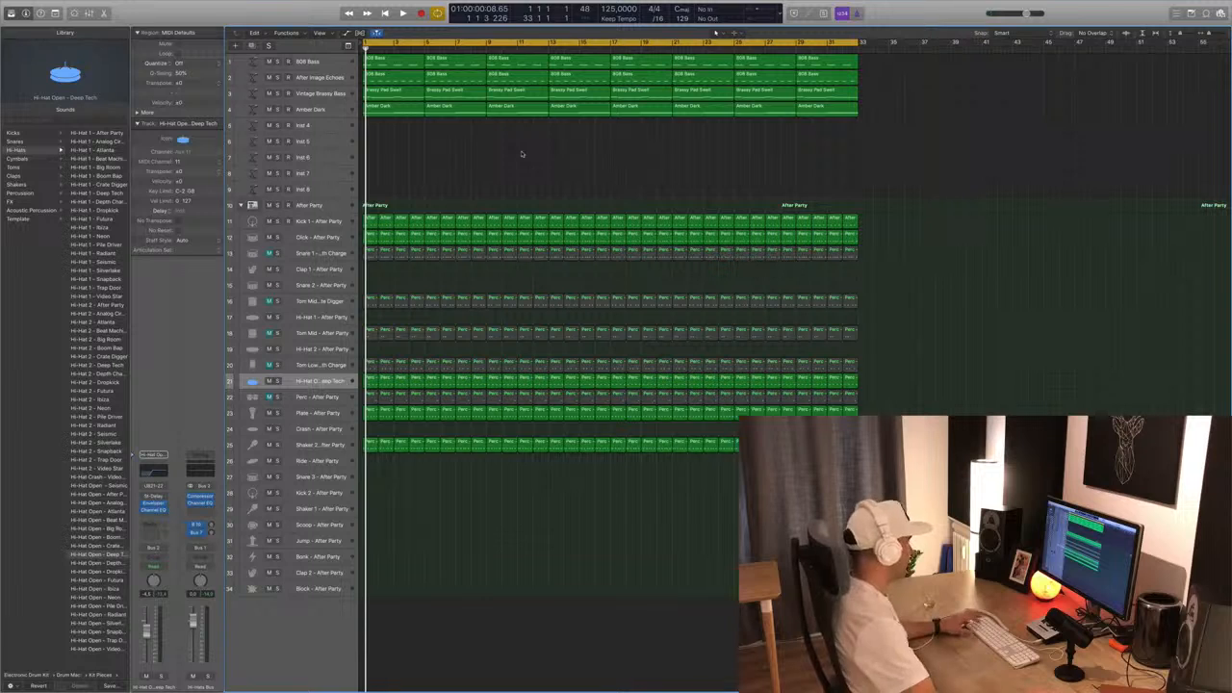
Show the mixer and pull the faders of all nine instrument tracks, 808 Bass through Inst 8, fully down together.
{"action": "key", "text": "x"}
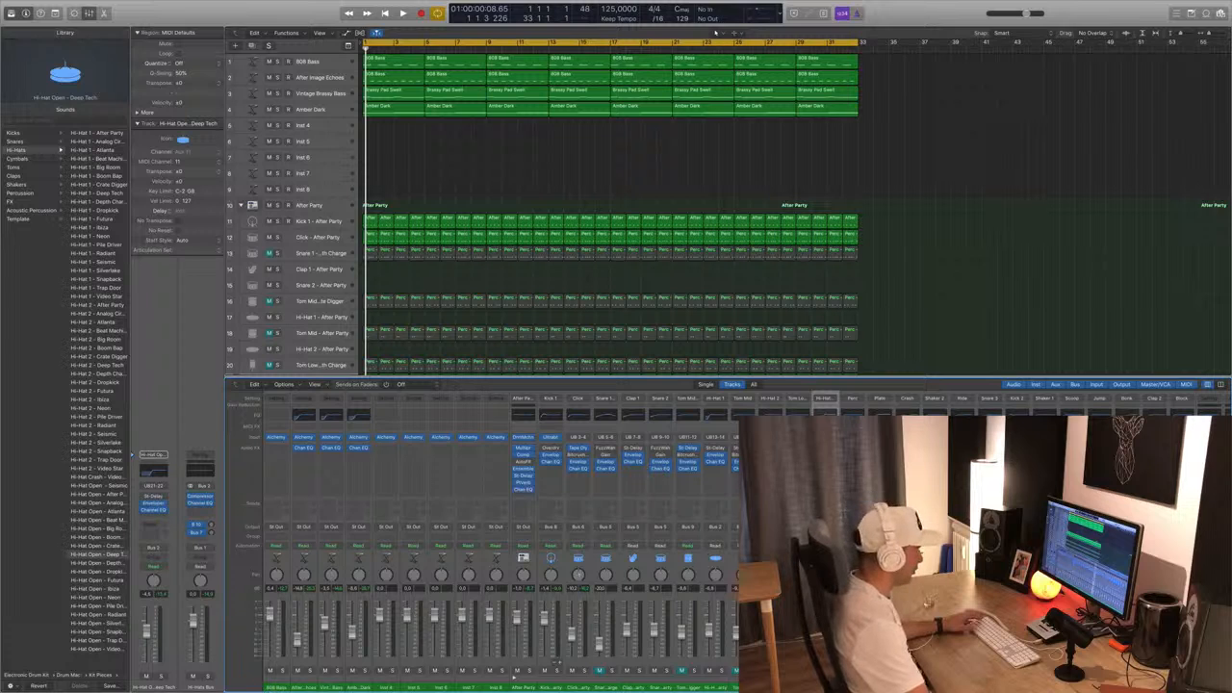
{"action": "left_click", "coordinate": [315, 202]}
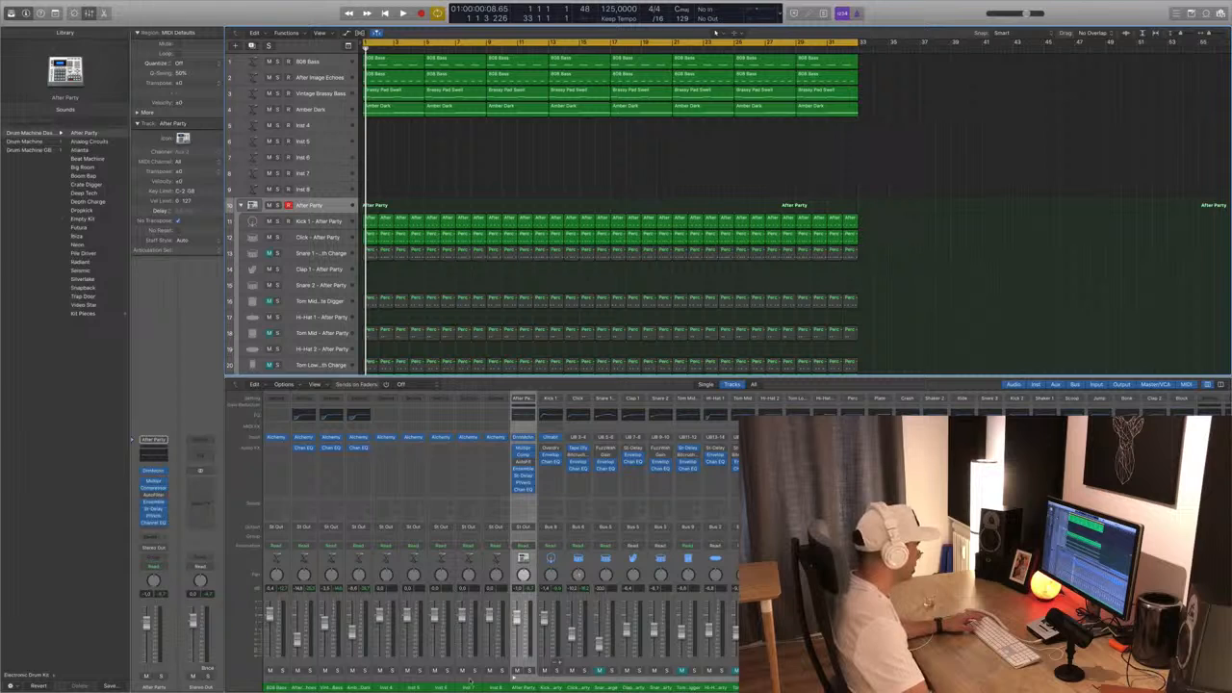
{"action": "key", "text": "Up"}
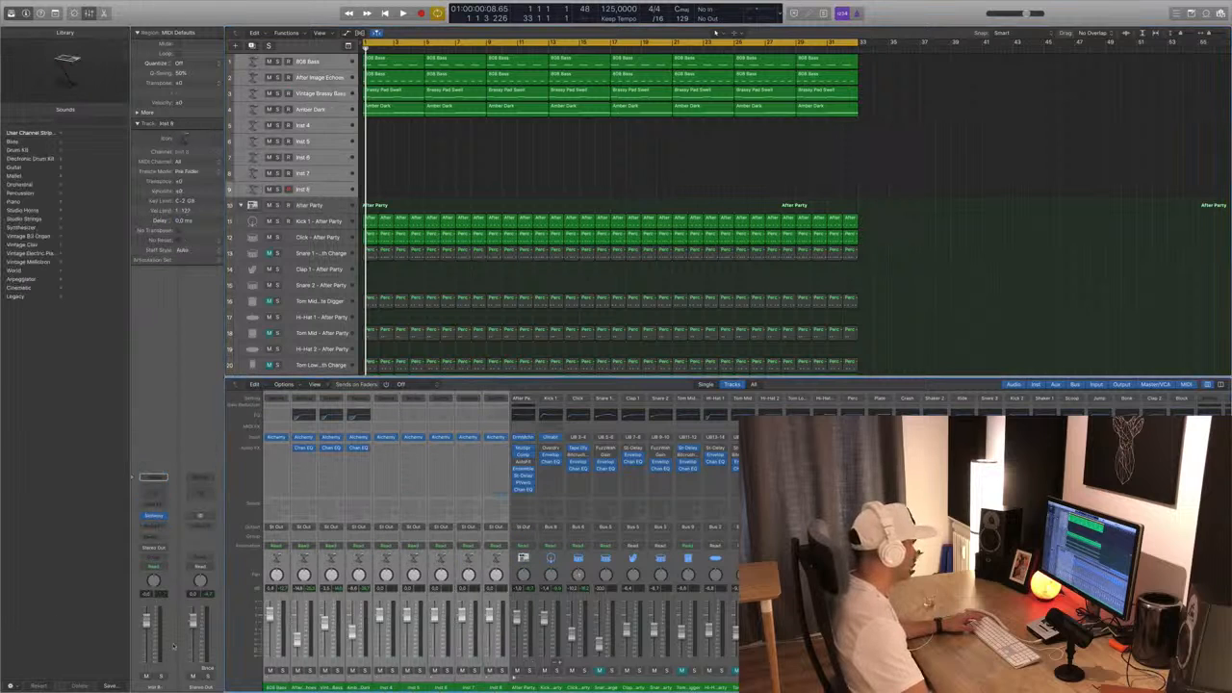
{"action": "left_click_drag", "start_coordinate": [269, 615], "coordinate": [269, 657]}
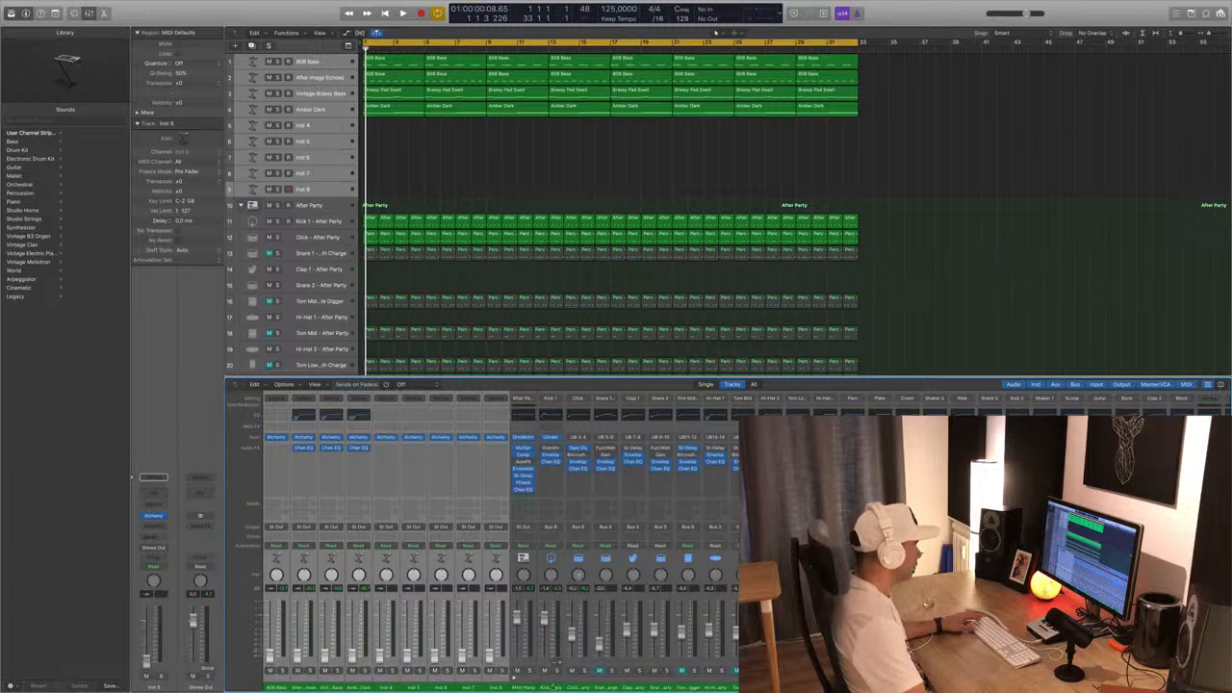
Pull the drum piece channels' faders from Kick 1 onward fully down, leaving the After Party main fader up, and check playback.
{"action": "left_click_drag", "start_coordinate": [554, 686], "coordinate": [884, 686]}
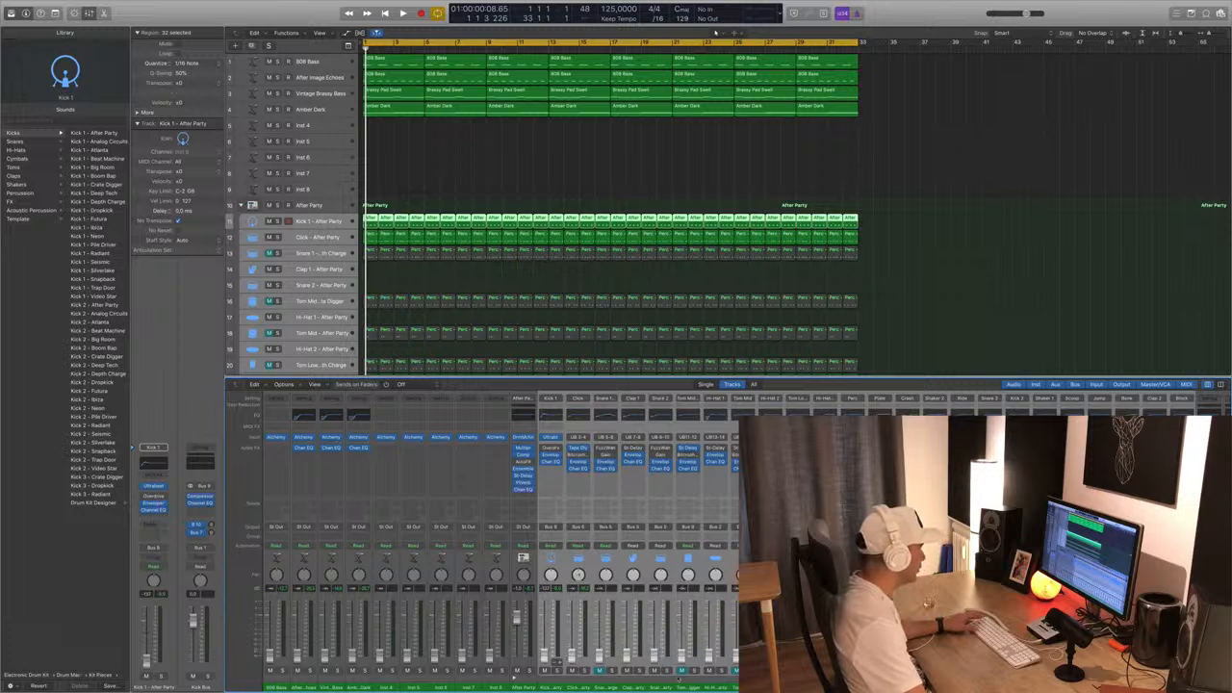
{"action": "left_click", "coordinate": [982, 272]}
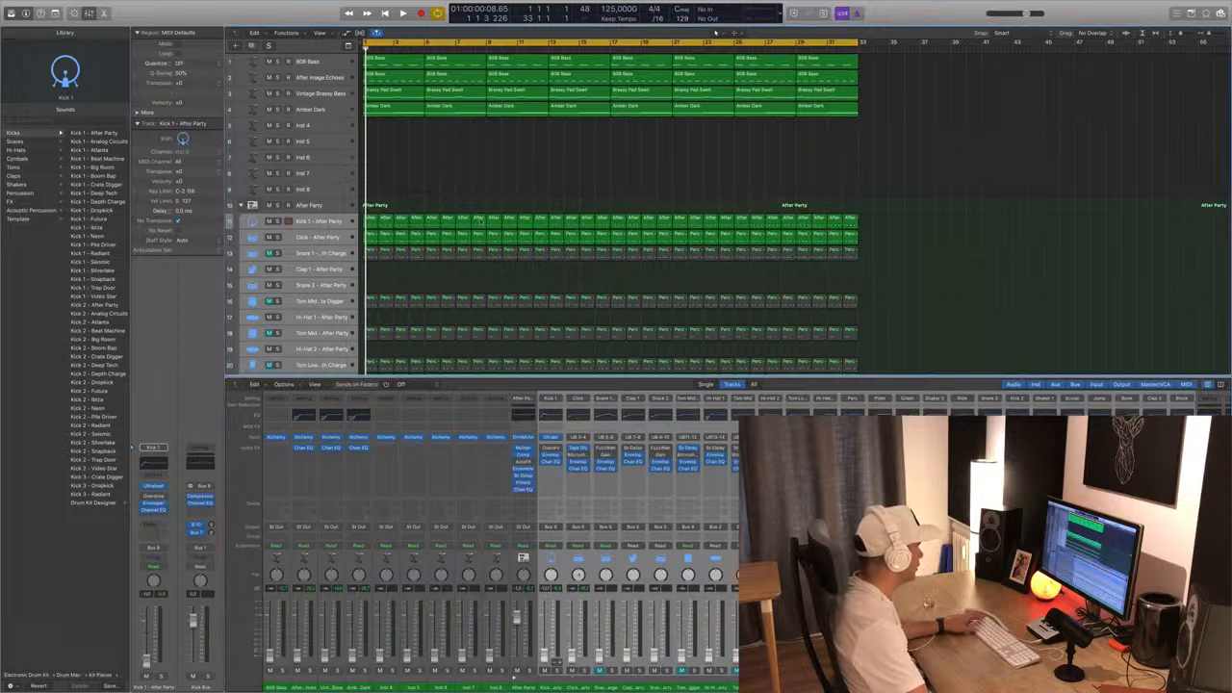
{"action": "key", "text": "space"}
{"action": "left_click", "coordinate": [325, 207]}
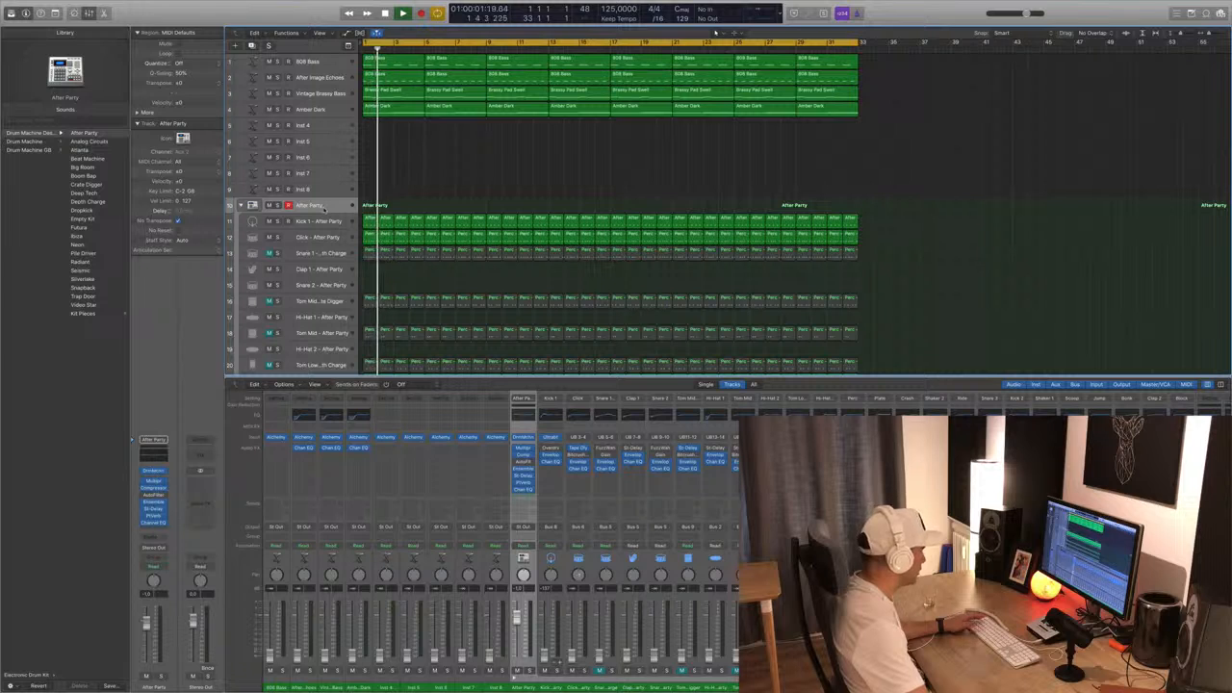
{"action": "key", "text": "Return"}
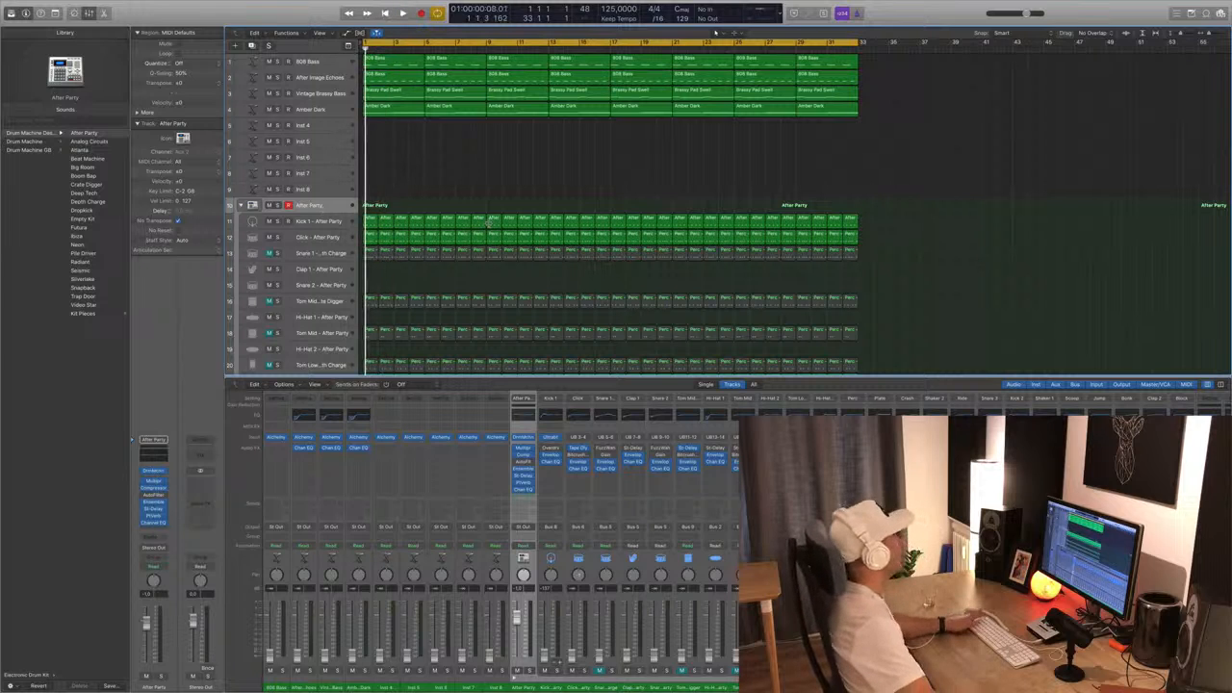
Raise the Kick 1 - After Party fader during playback and adjust the kick's envelope with its Enveloper plug-in, starting with the threshold.
{"action": "left_click", "coordinate": [306, 222]}
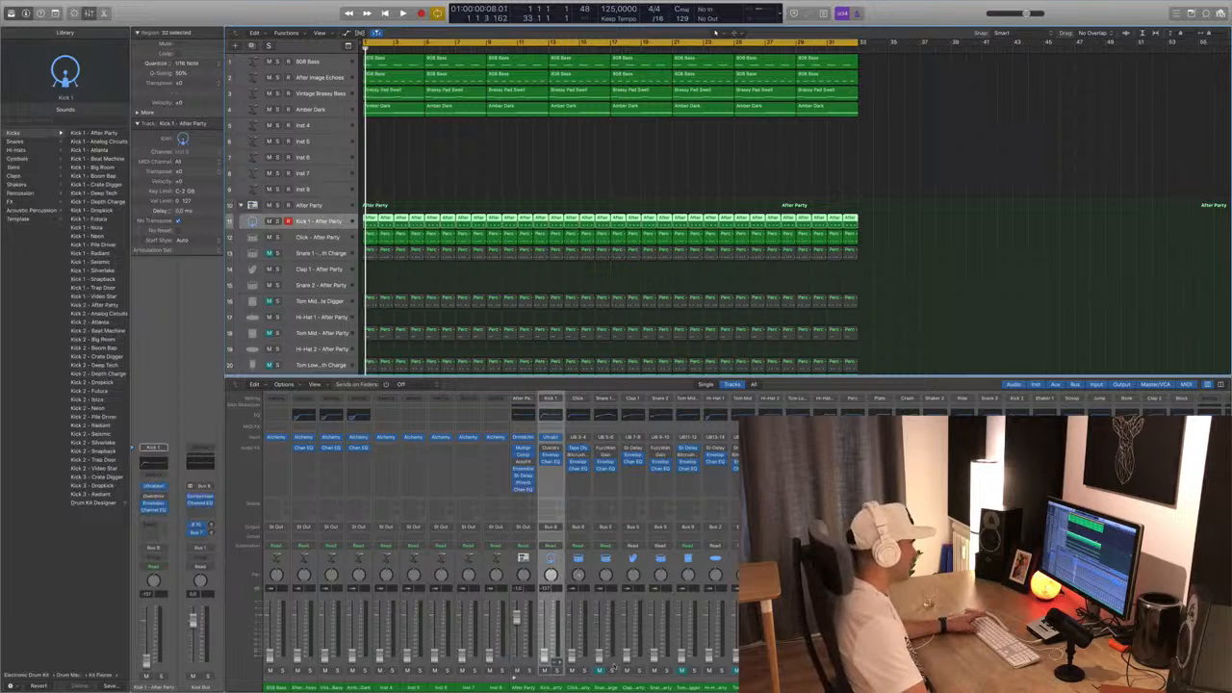
{"action": "key", "text": "space"}
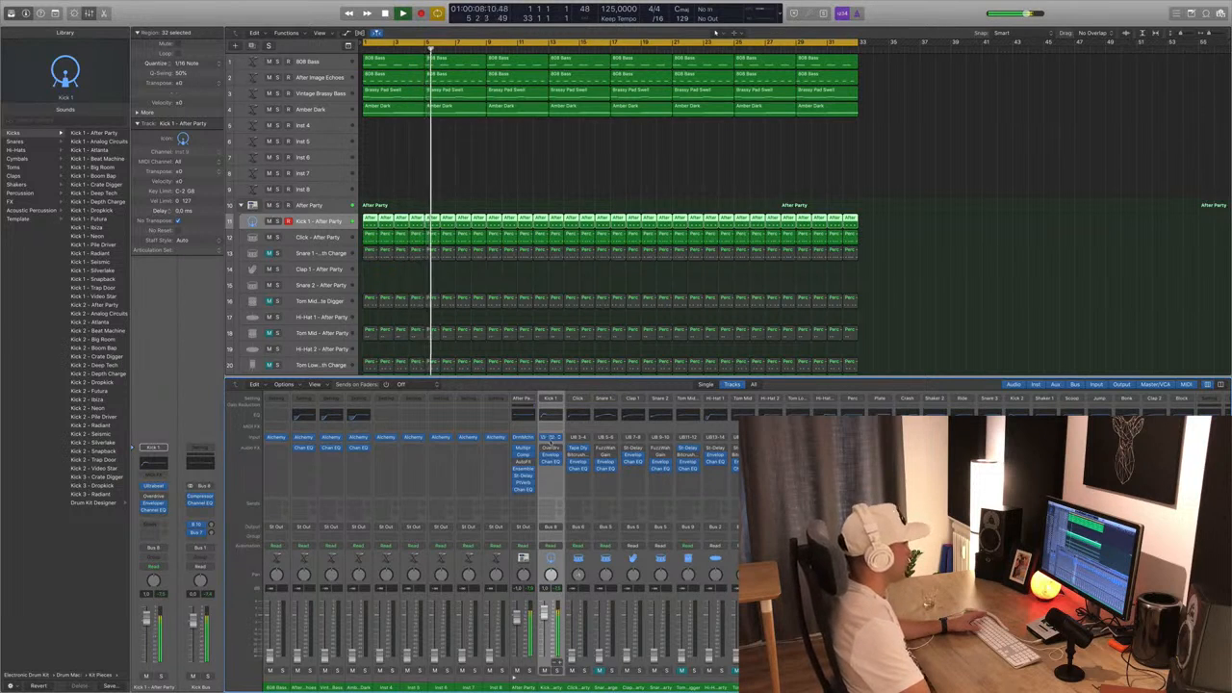
{"action": "left_click", "coordinate": [551, 455]}
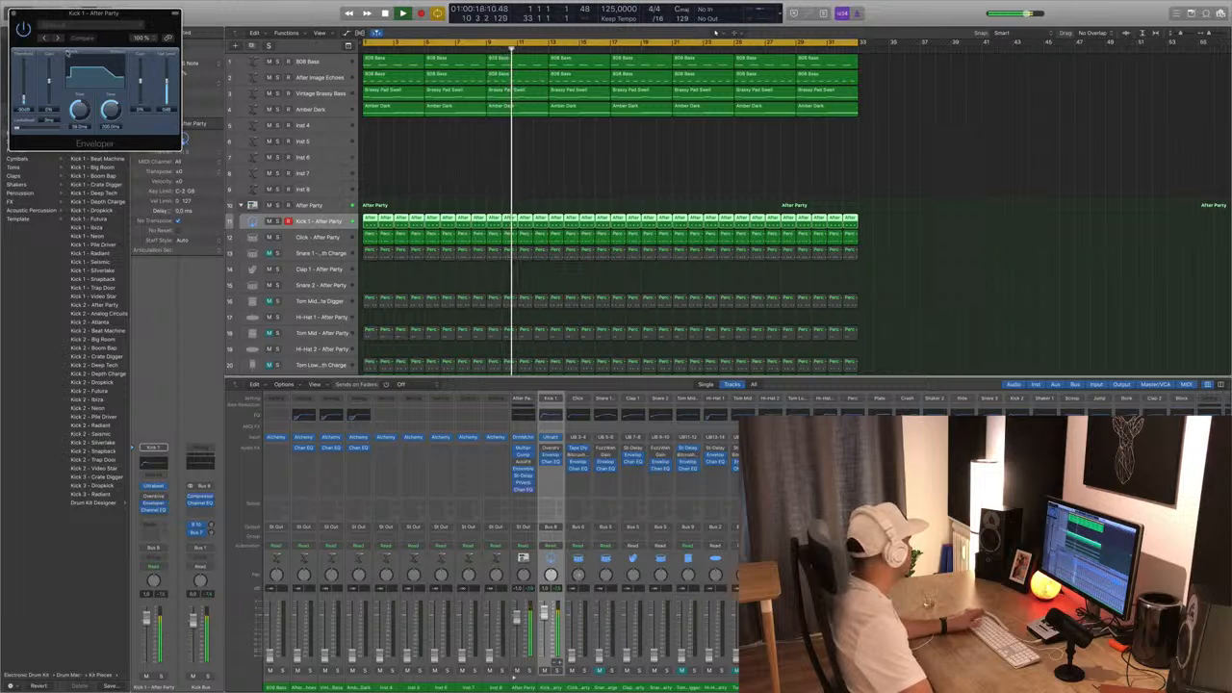
{"action": "left_click_drag", "start_coordinate": [25, 97], "coordinate": [25, 64]}
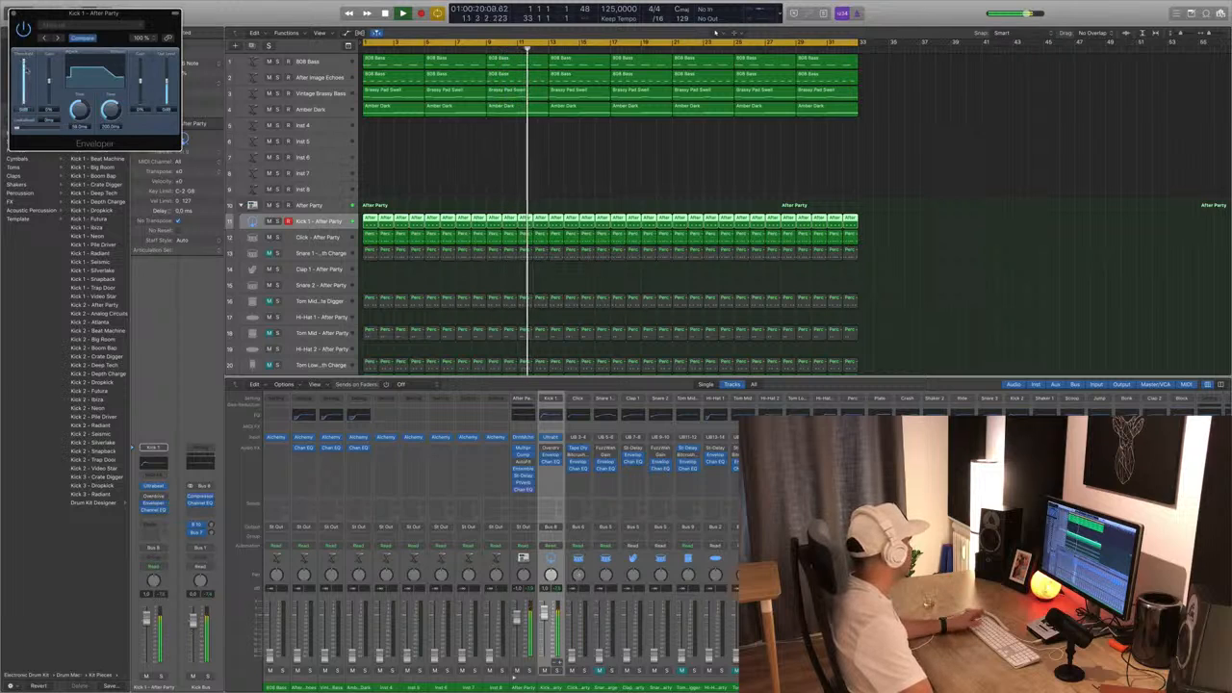
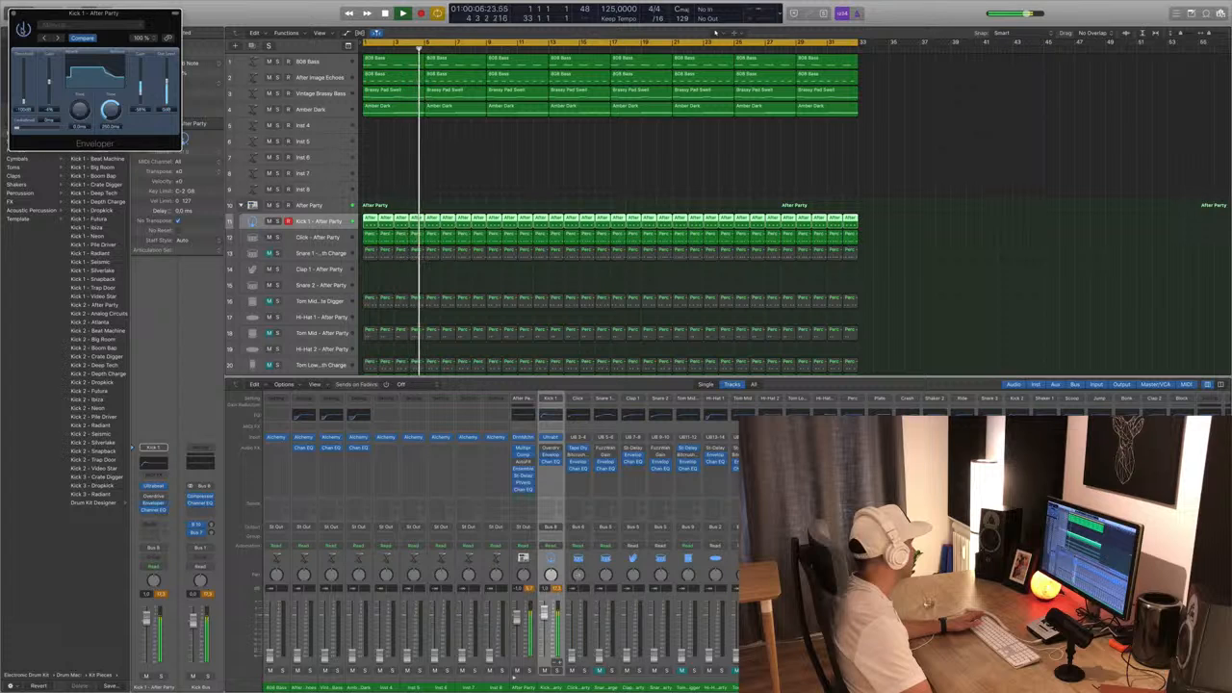
{"action": "key", "text": "super+w"}
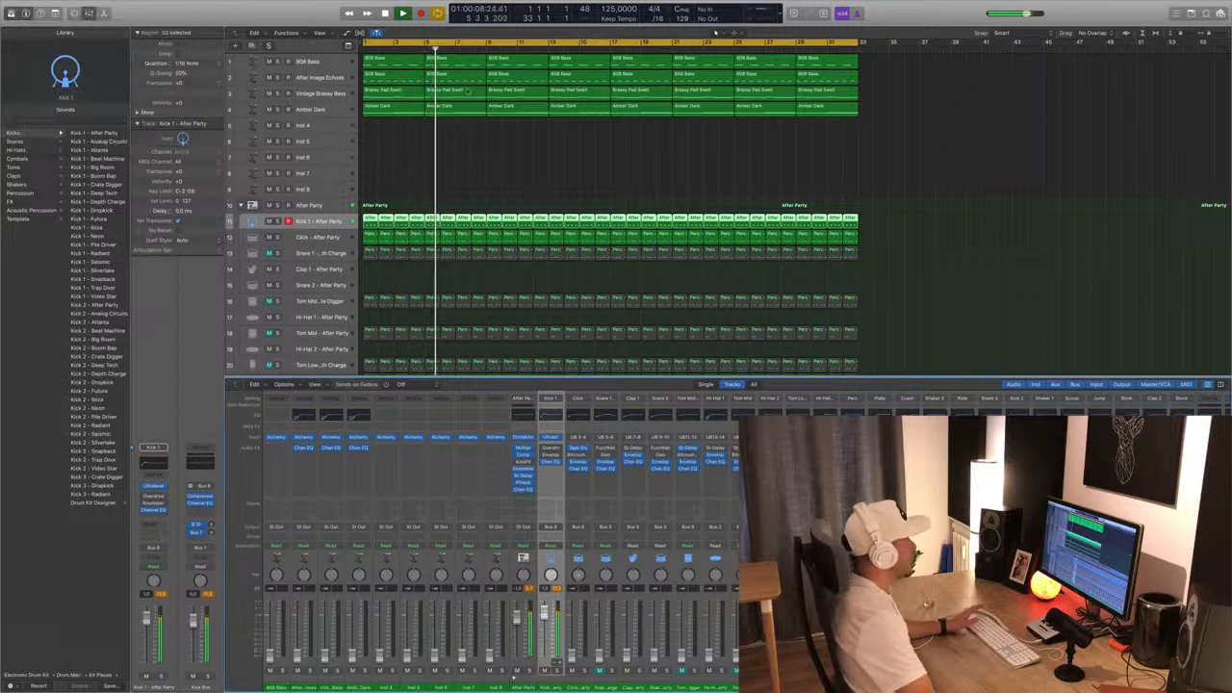
Fine-tune the Kick 1 level while replaying from the start, and bring up the 808 Bass fader to balance against it.
{"action": "key", "text": "Return"}
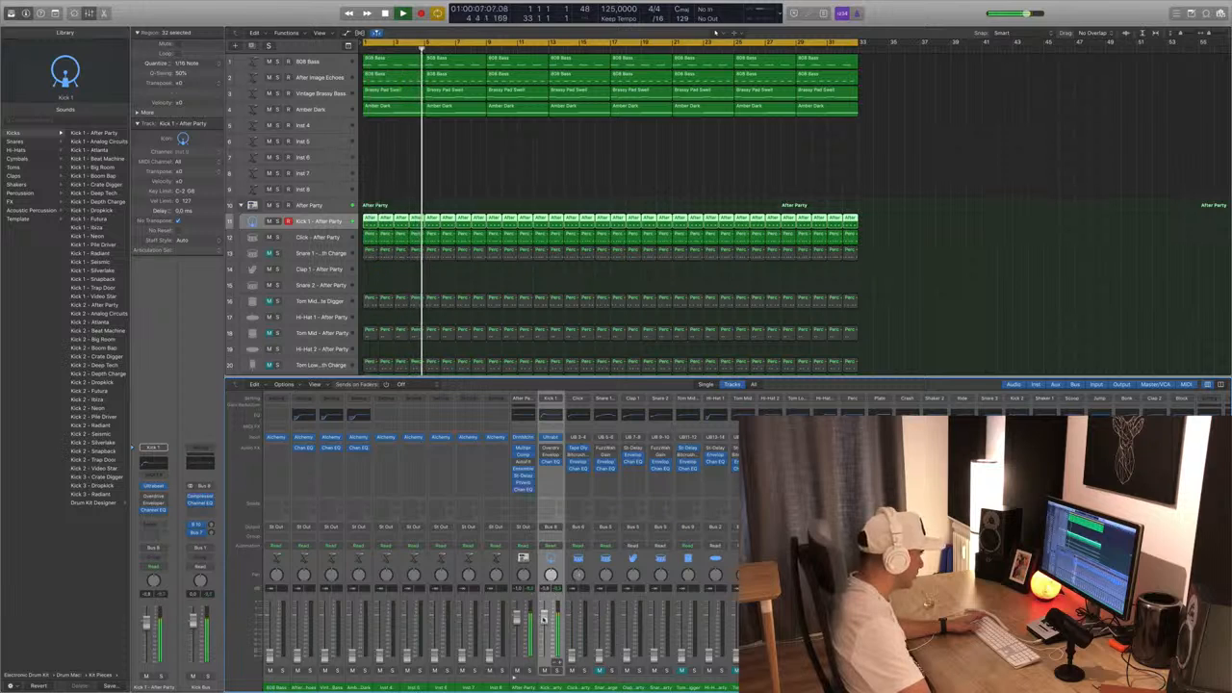
{"action": "key", "text": "Return"}
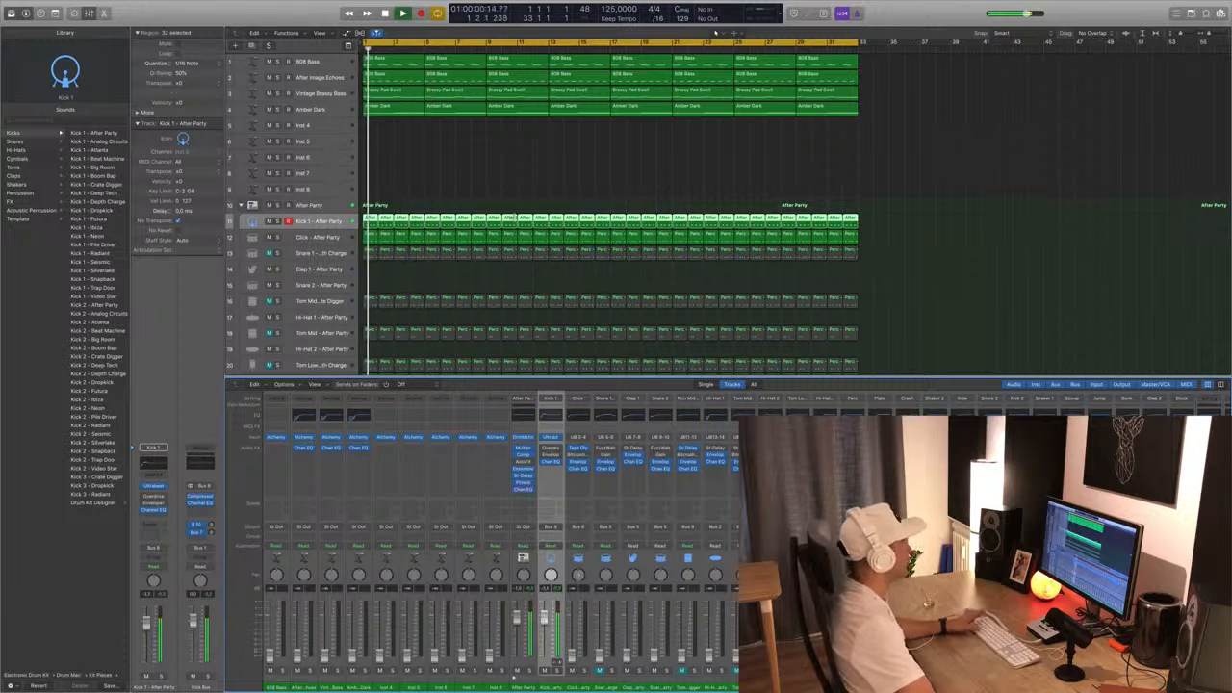
{"action": "key", "text": "Return"}
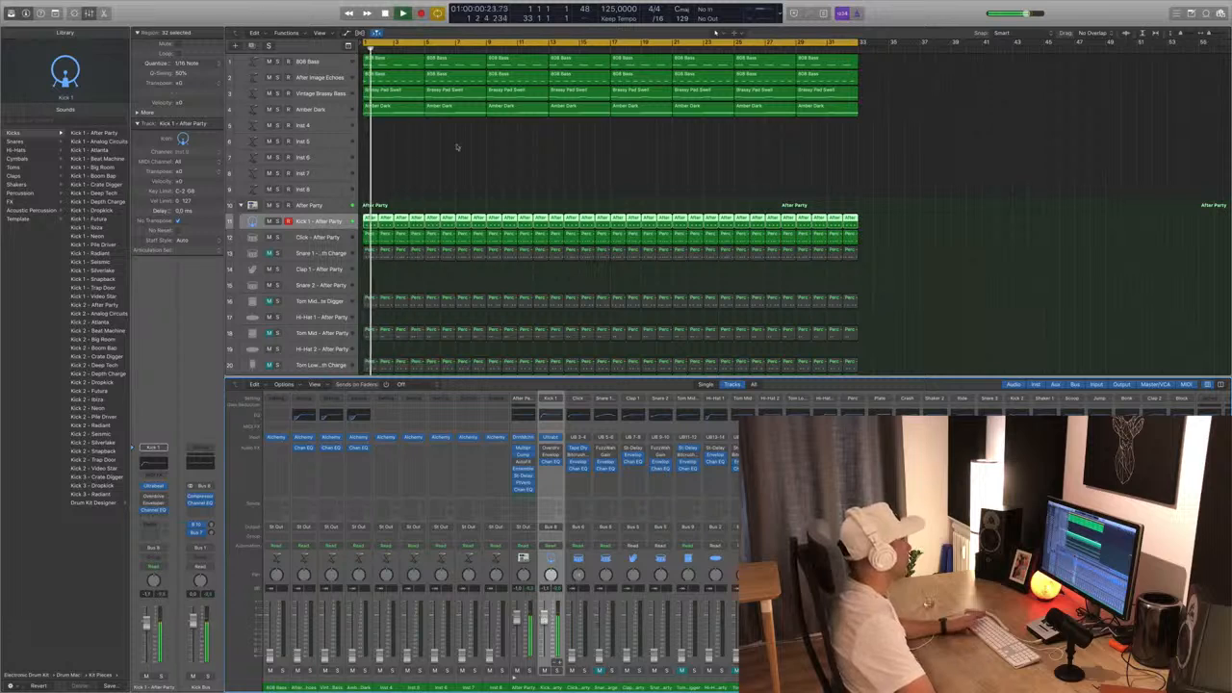
{"action": "key", "text": "Return"}
{"action": "left_click", "coordinate": [341, 62]}
{"action": "key", "text": "Return"}
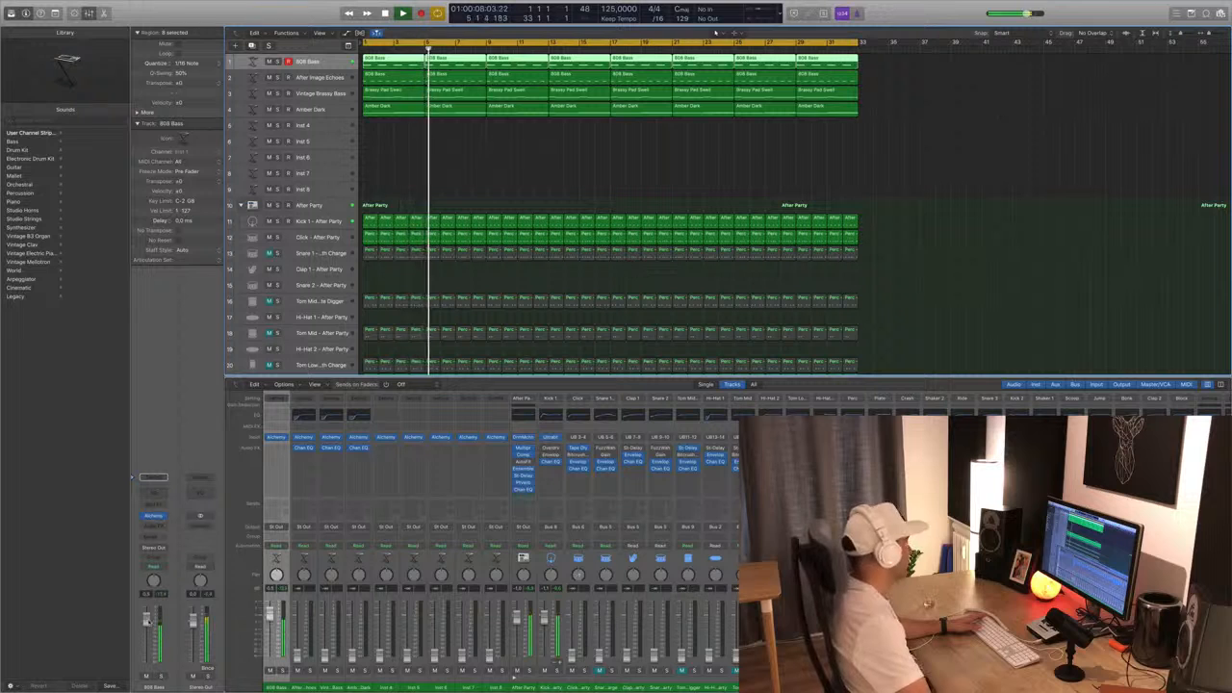
Try all the 808 Bass notes one octave higher in the Piano Roll, and transpose them back down an octave.
{"action": "left_click_drag", "start_coordinate": [885, 62], "coordinate": [366, 62]}
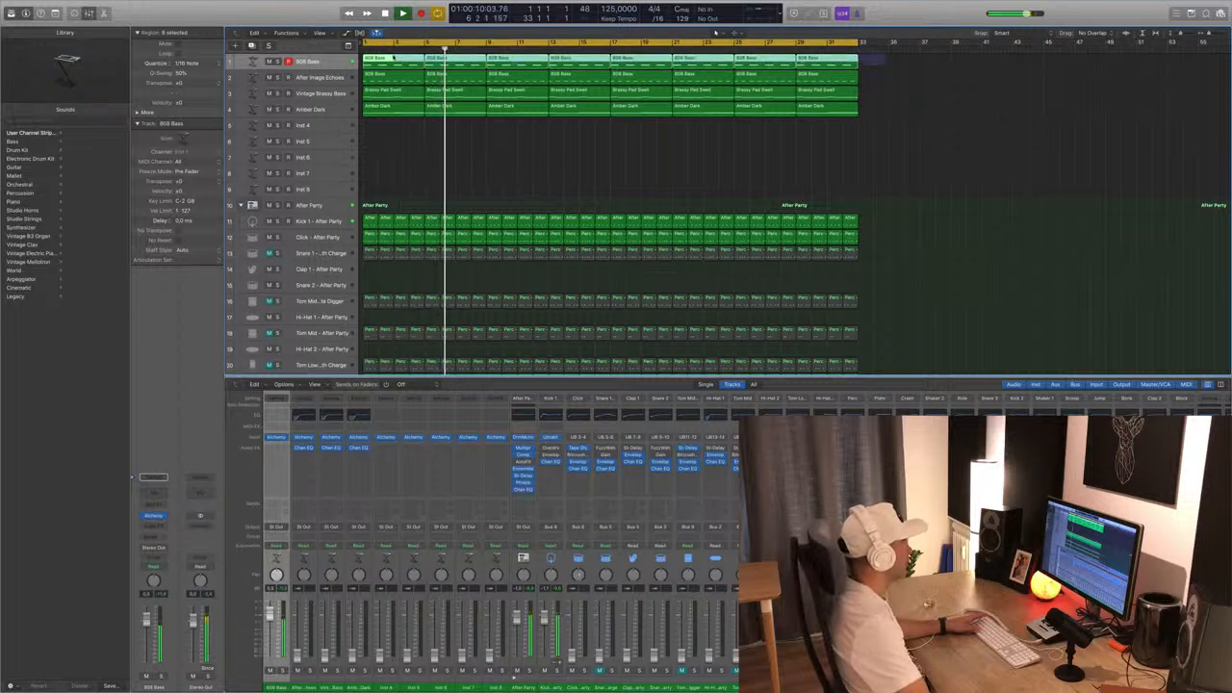
{"action": "key", "text": "p"}
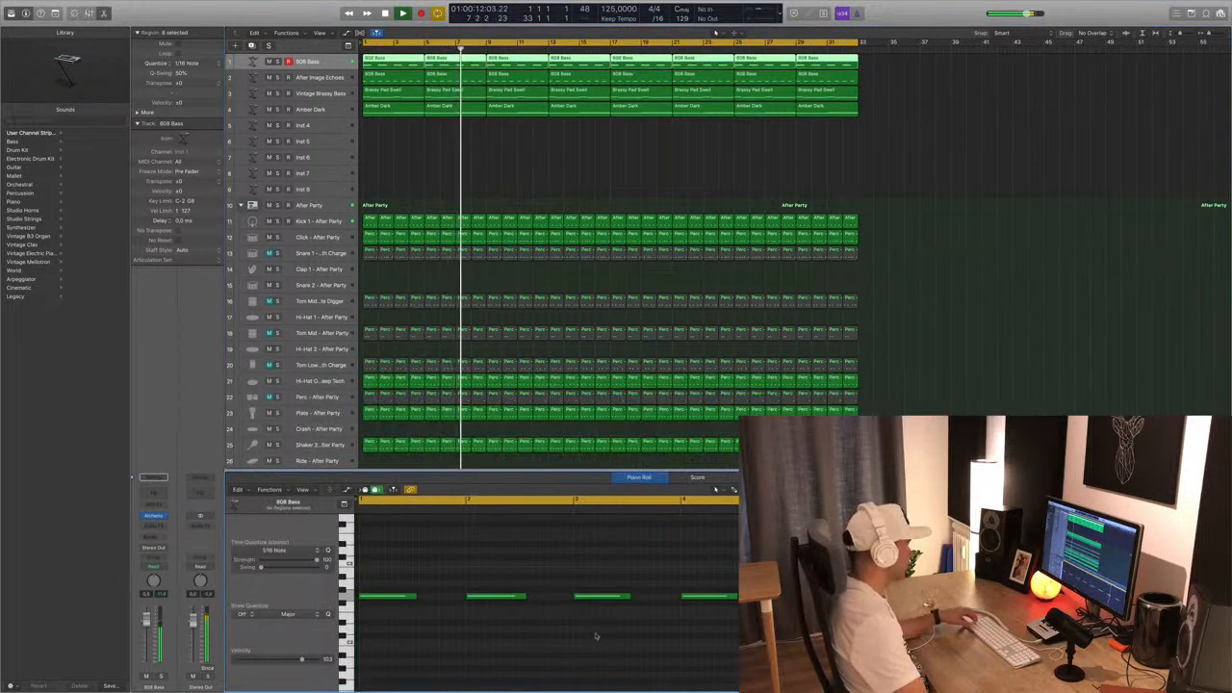
{"action": "key", "text": "super+a"}
{"action": "key", "text": "shift+alt+Up"}
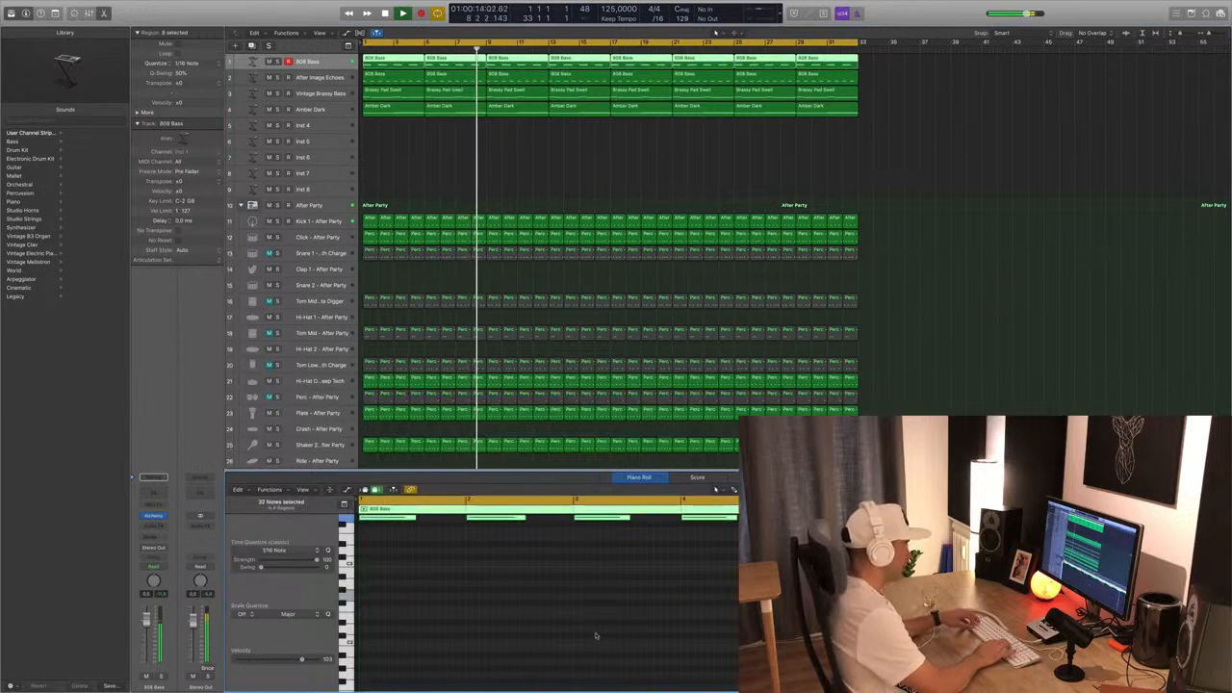
{"action": "key", "text": "Return"}
{"action": "key", "text": "shift+alt+Down"}
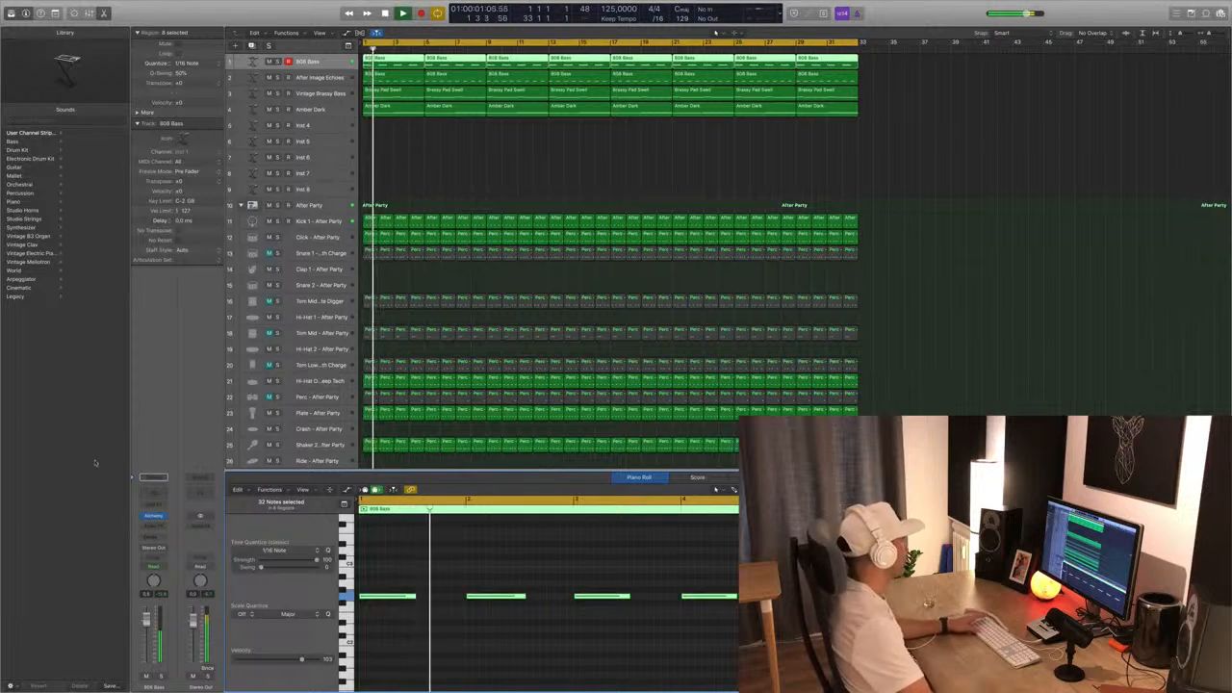
Add a Channel EQ and a stereo Compressor to 808 Bass, with the Compressor side-chained to Kick 1 - After Party.
{"action": "left_click", "coordinate": [164, 493]}
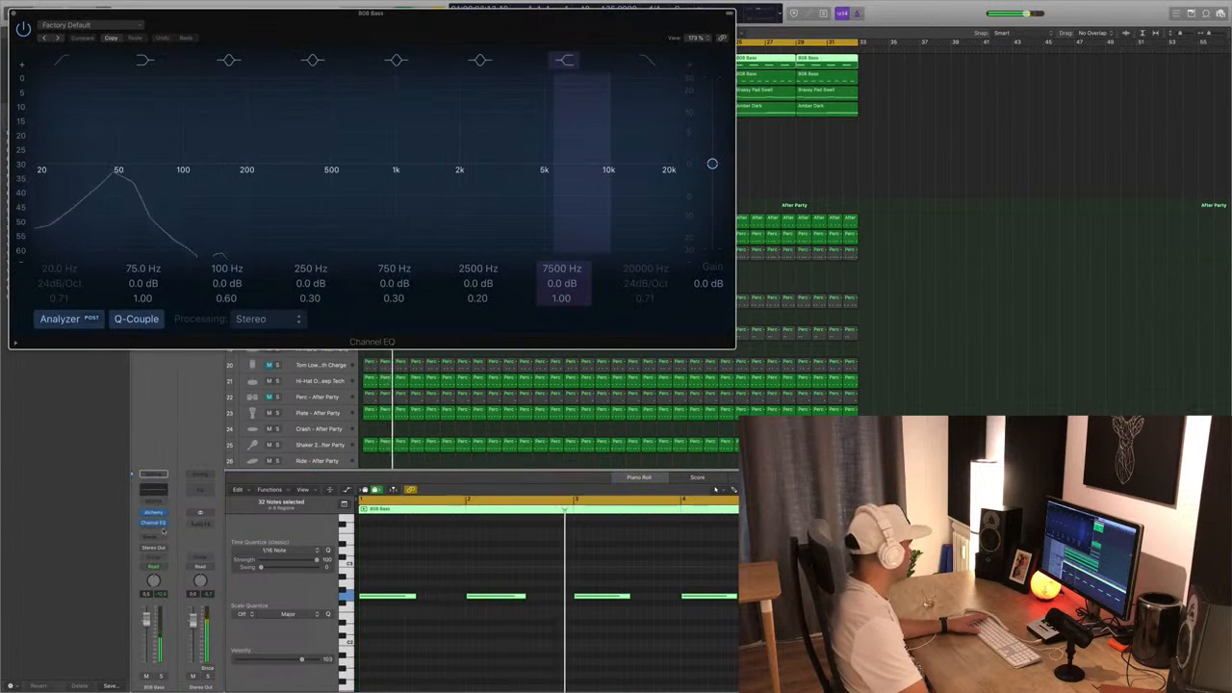
{"action": "left_click", "coordinate": [153, 531]}
{"action": "mouse_move", "coordinate": [173, 571]}
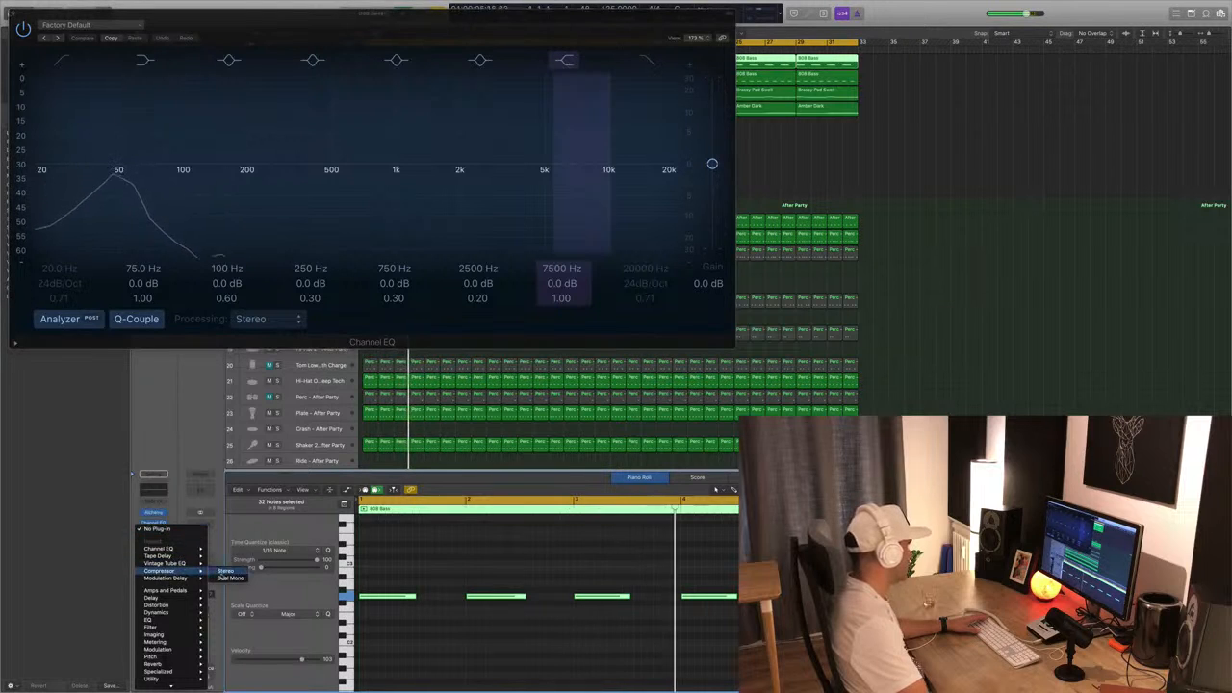
{"action": "left_click", "coordinate": [229, 573]}
{"action": "left_click_drag", "start_coordinate": [330, 32], "coordinate": [783, 82]}
{"action": "left_click", "coordinate": [861, 85]}
{"action": "mouse_move", "coordinate": [864, 97]}
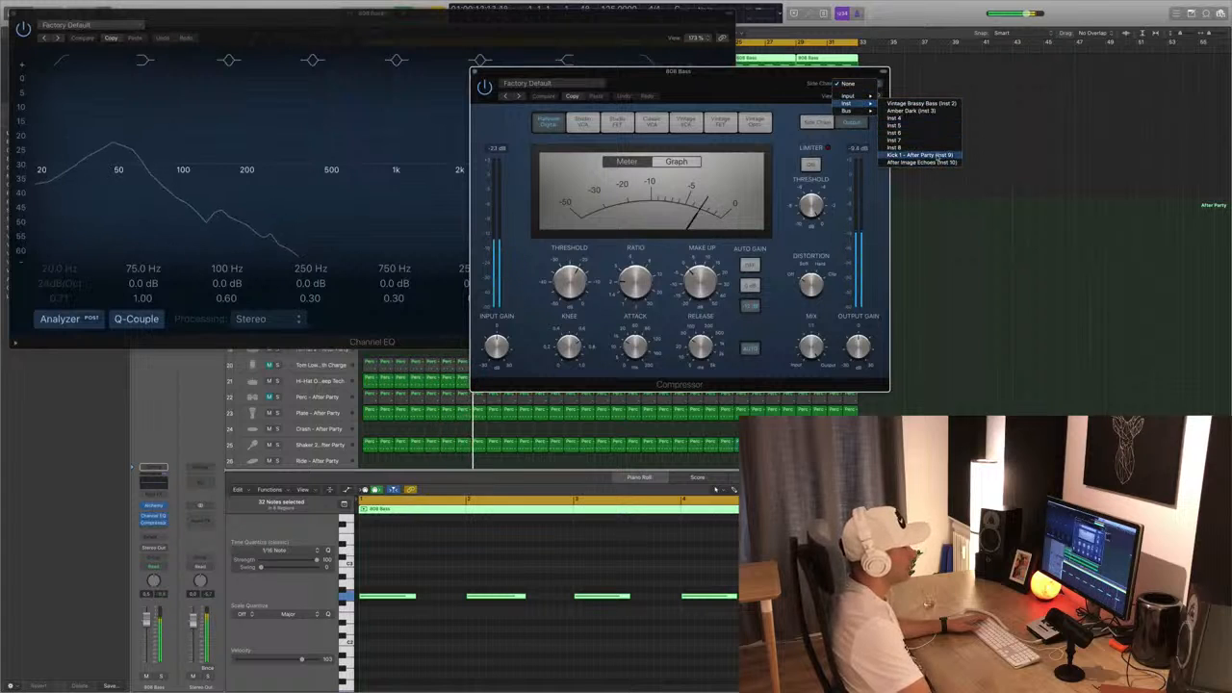
{"action": "left_click", "coordinate": [920, 154]}
Set the side-chained Compressor's threshold to -16.0 dB, adjust its ratio by ear, and close its window.
{"action": "left_click_drag", "start_coordinate": [566, 315], "coordinate": [516, 318]}
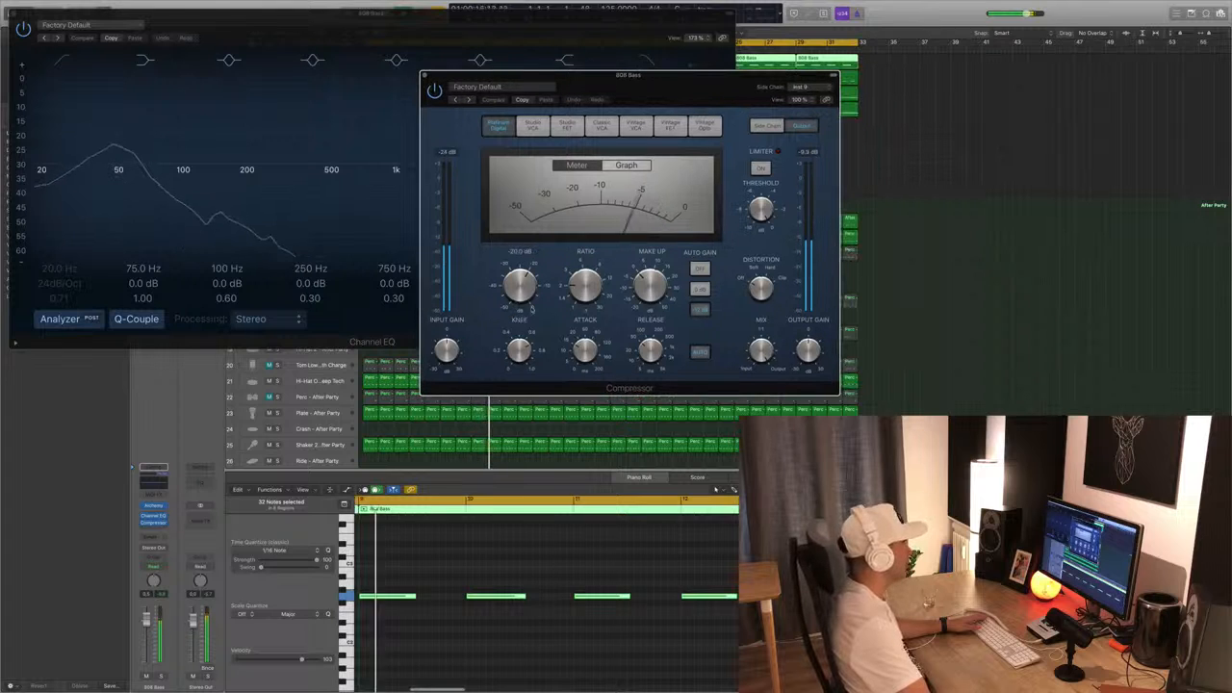
{"action": "left_click_drag", "start_coordinate": [585, 286], "coordinate": [589, 261]}
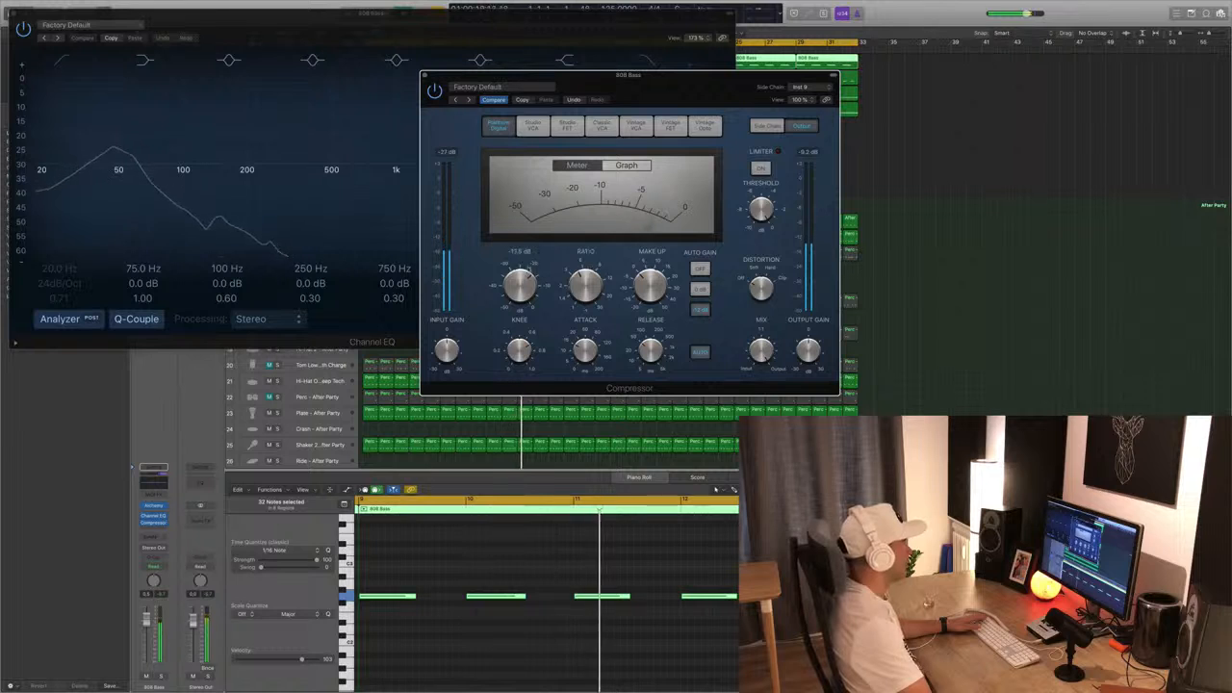
{"action": "left_click_drag", "start_coordinate": [526, 285], "coordinate": [531, 273]}
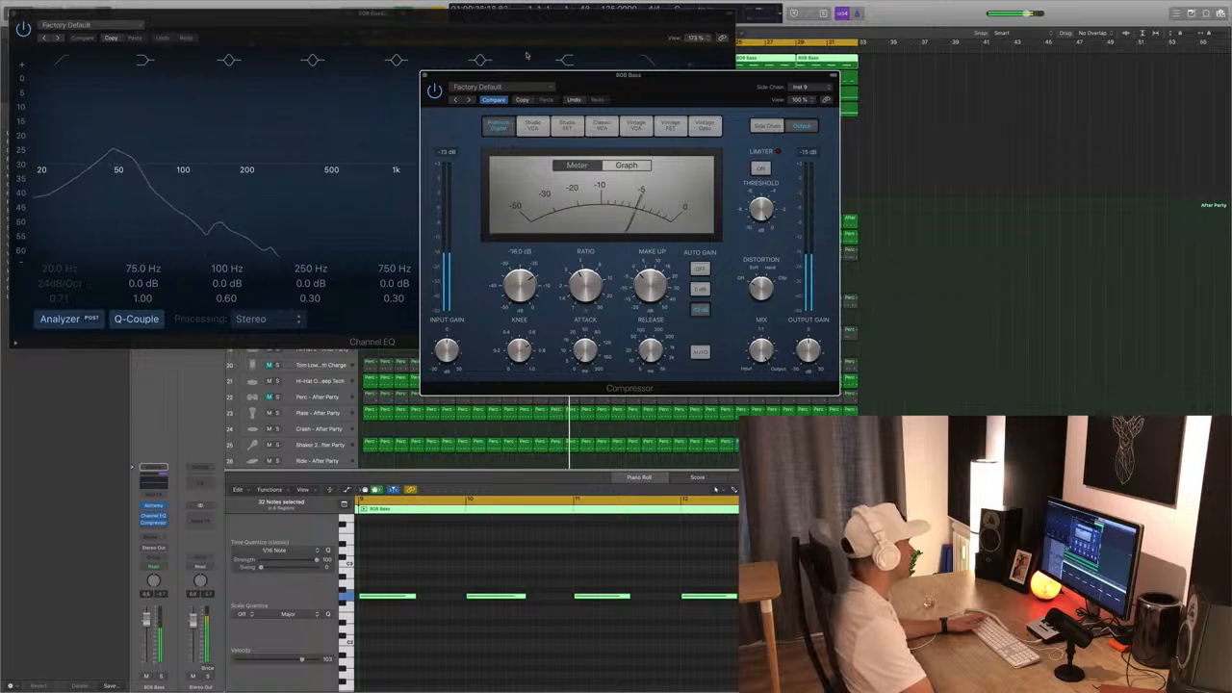
{"action": "left_click", "coordinate": [425, 76]}
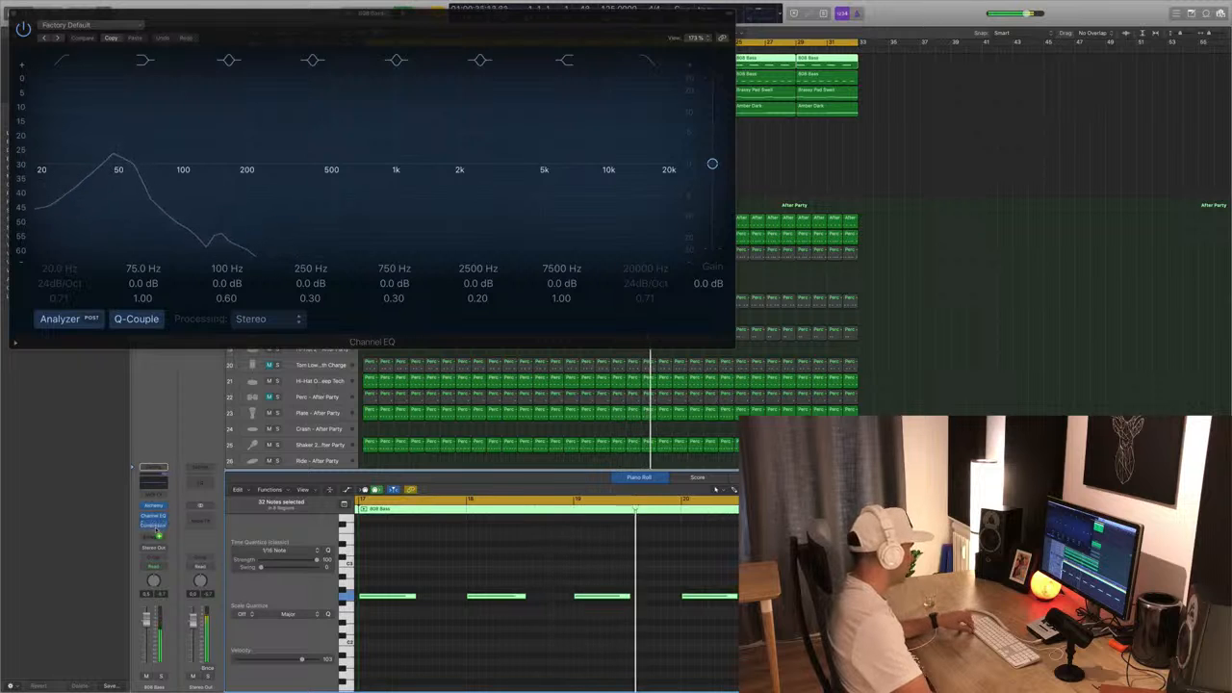
Duplicate the Compressor on the 808 Bass channel and set the copy's side chain to None.
{"action": "key", "text": "super+z"}
{"action": "left_click", "coordinate": [153, 524]}
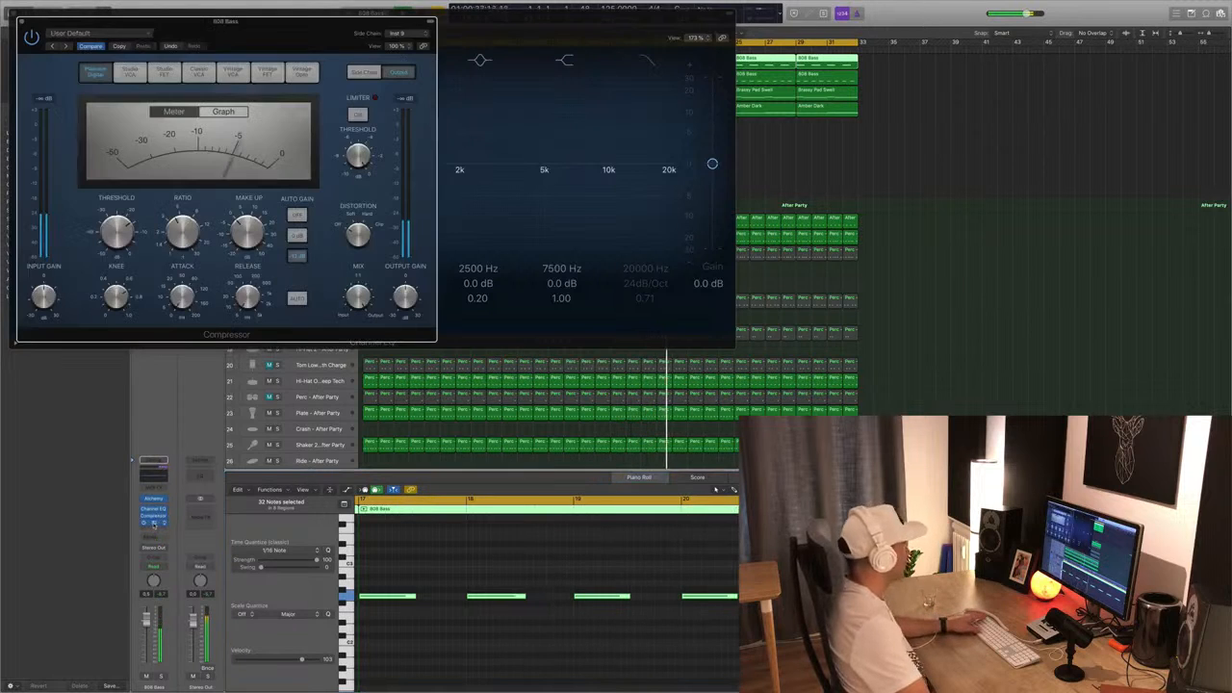
{"action": "left_click", "coordinate": [393, 33]}
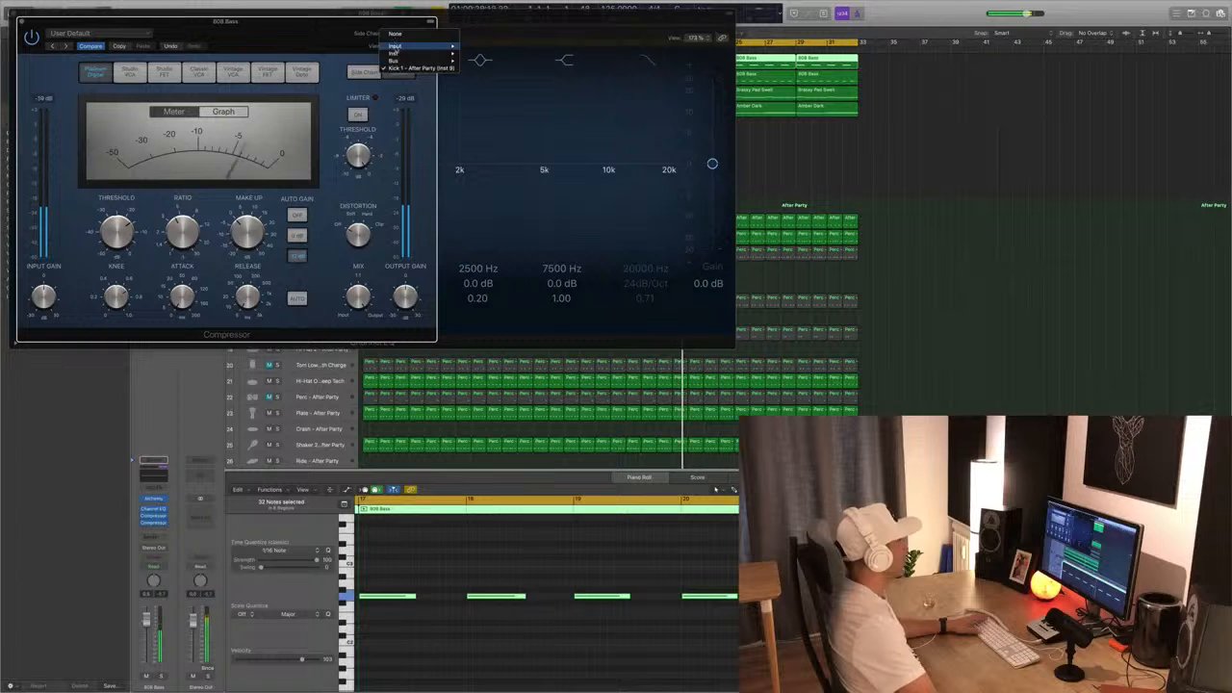
{"action": "left_click", "coordinate": [395, 33]}
{"action": "left_click_drag", "start_coordinate": [233, 28], "coordinate": [760, 92]}
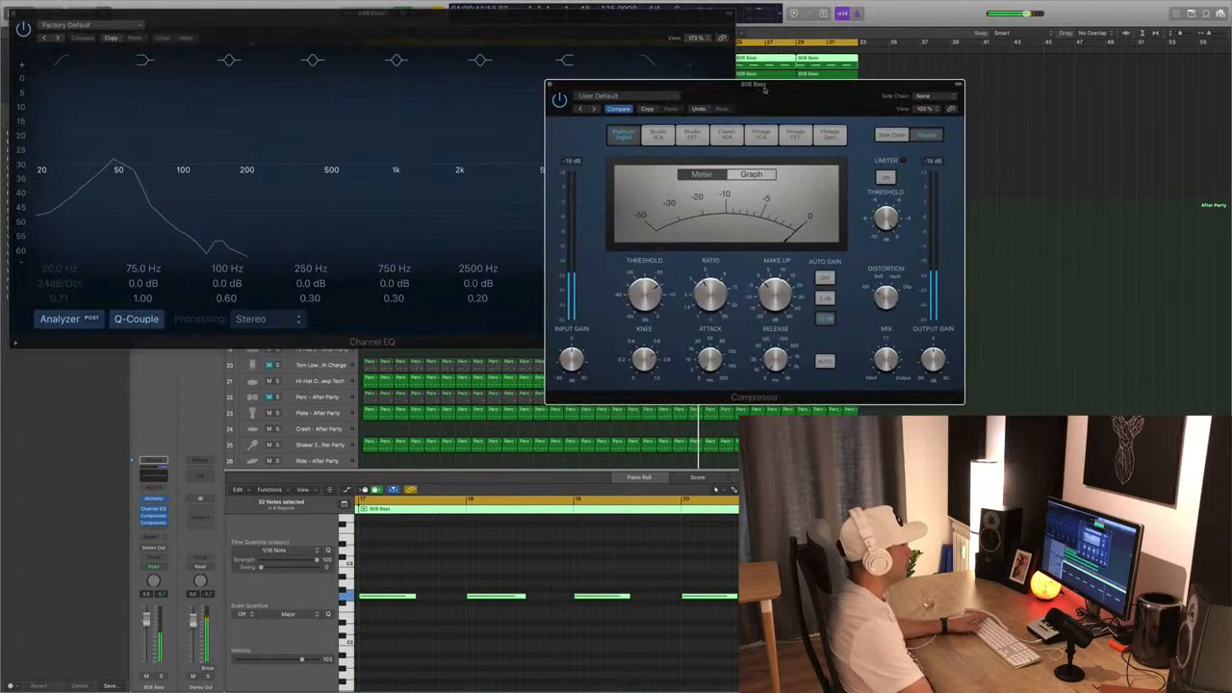
Set the second Compressor's threshold to -23.0 dB and its model to Classic VCA, closing the 808 Bass plug-in windows.
{"action": "key", "text": "super+z"}
{"action": "key", "text": "super+z"}
{"action": "left_click_drag", "start_coordinate": [645, 293], "coordinate": [671, 297]}
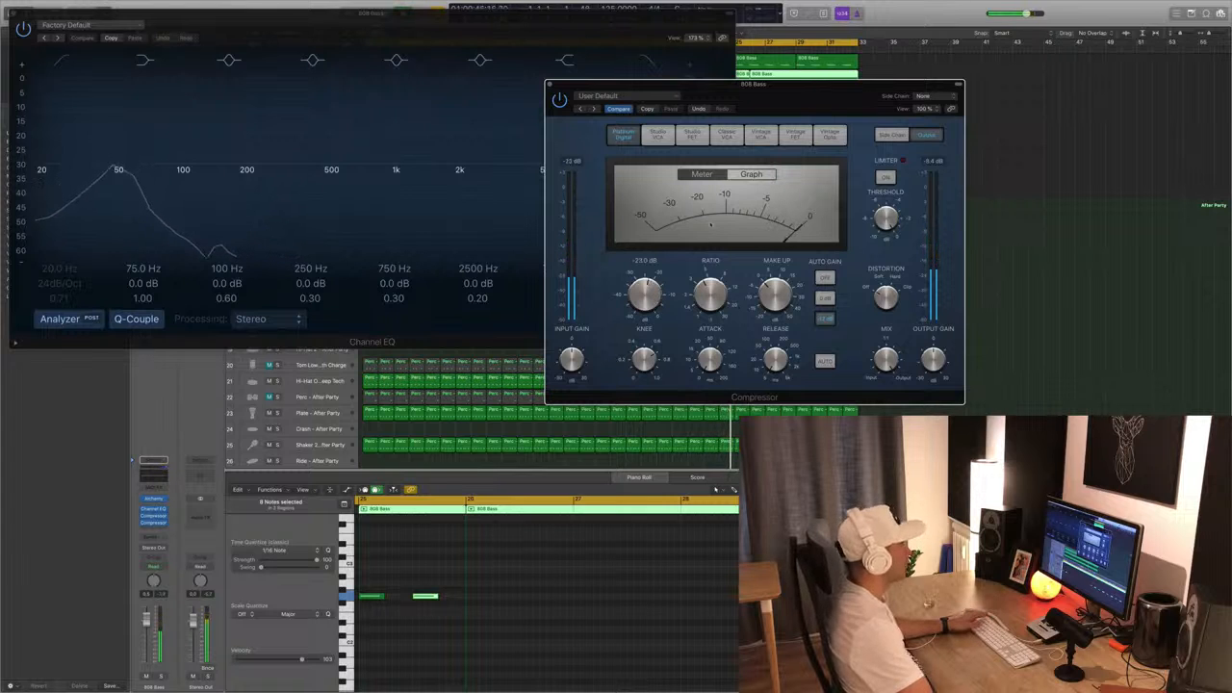
{"action": "left_click", "coordinate": [727, 135]}
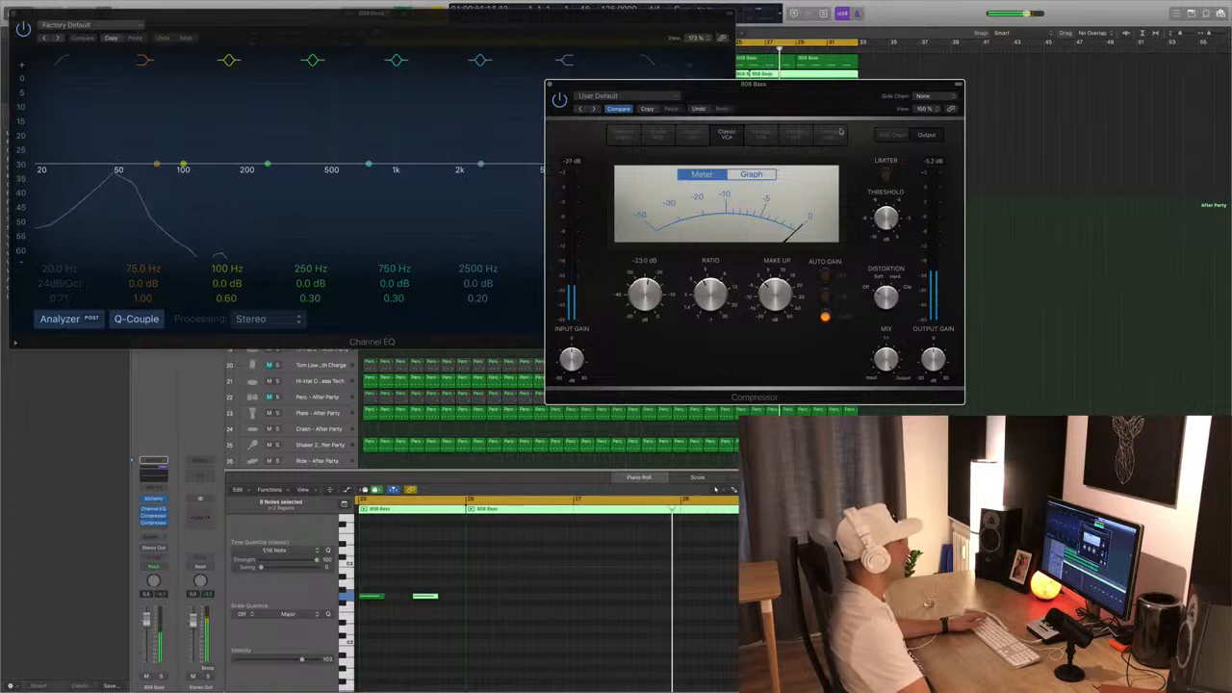
{"action": "left_click", "coordinate": [550, 85]}
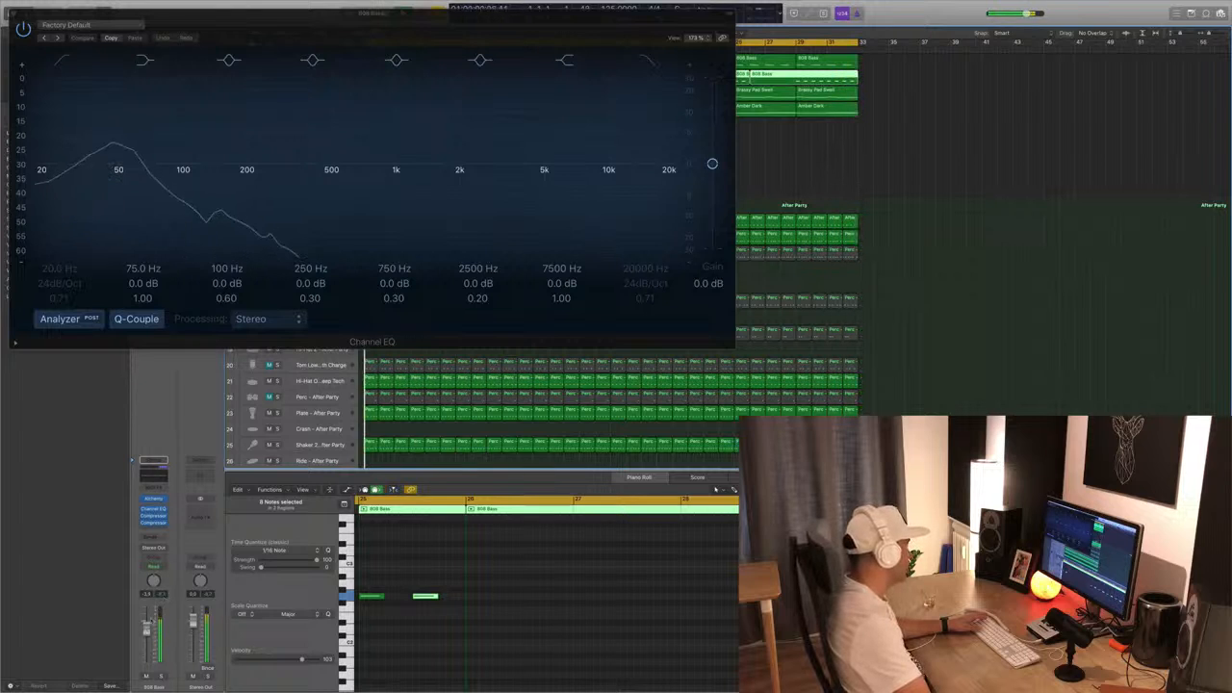
{"action": "left_click", "coordinate": [14, 13]}
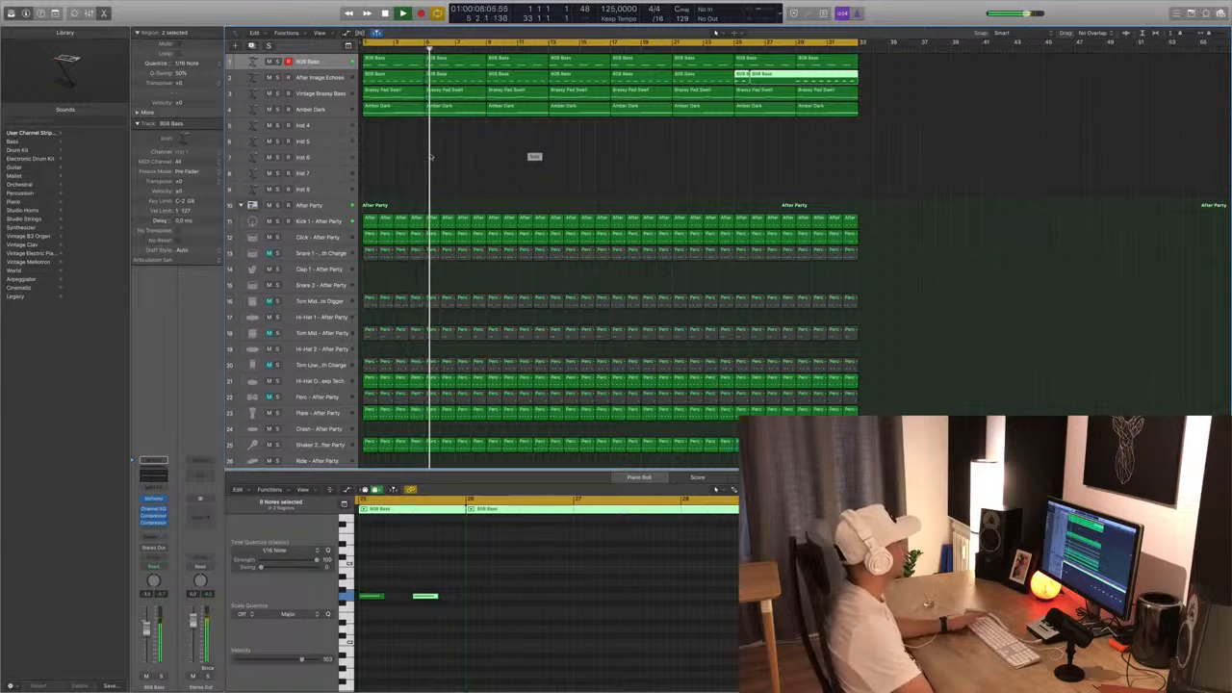
Bring the After Image Echoes fader up to a low level while replaying from the start, and deselect its regions.
{"action": "key", "text": "Return"}
{"action": "left_click", "coordinate": [327, 77]}
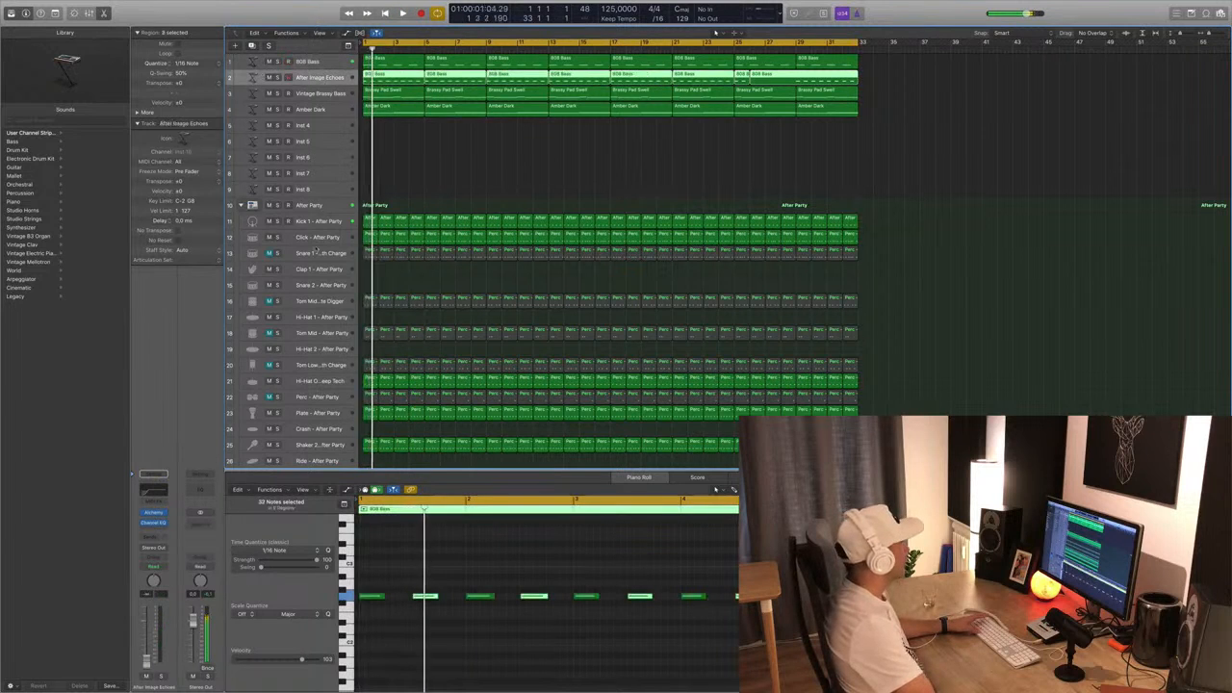
{"action": "left_click", "coordinate": [337, 109]}
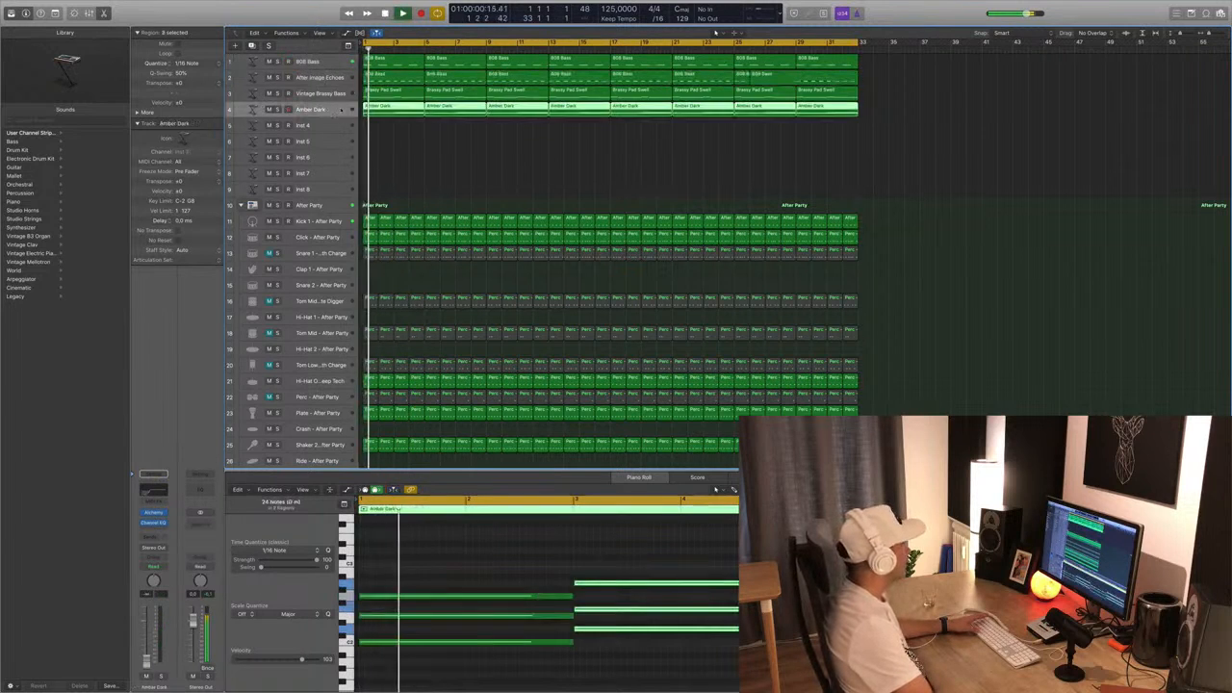
{"action": "left_click", "coordinate": [331, 78]}
{"action": "key", "text": "Return"}
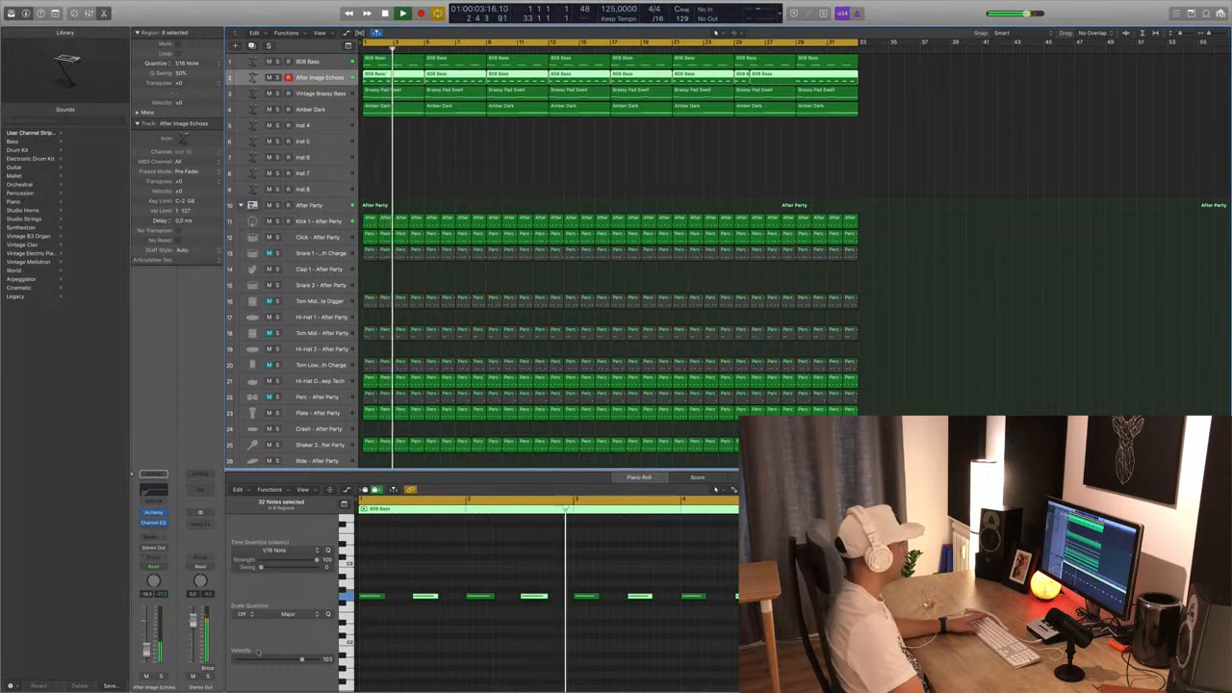
{"action": "left_click", "coordinate": [454, 657]}
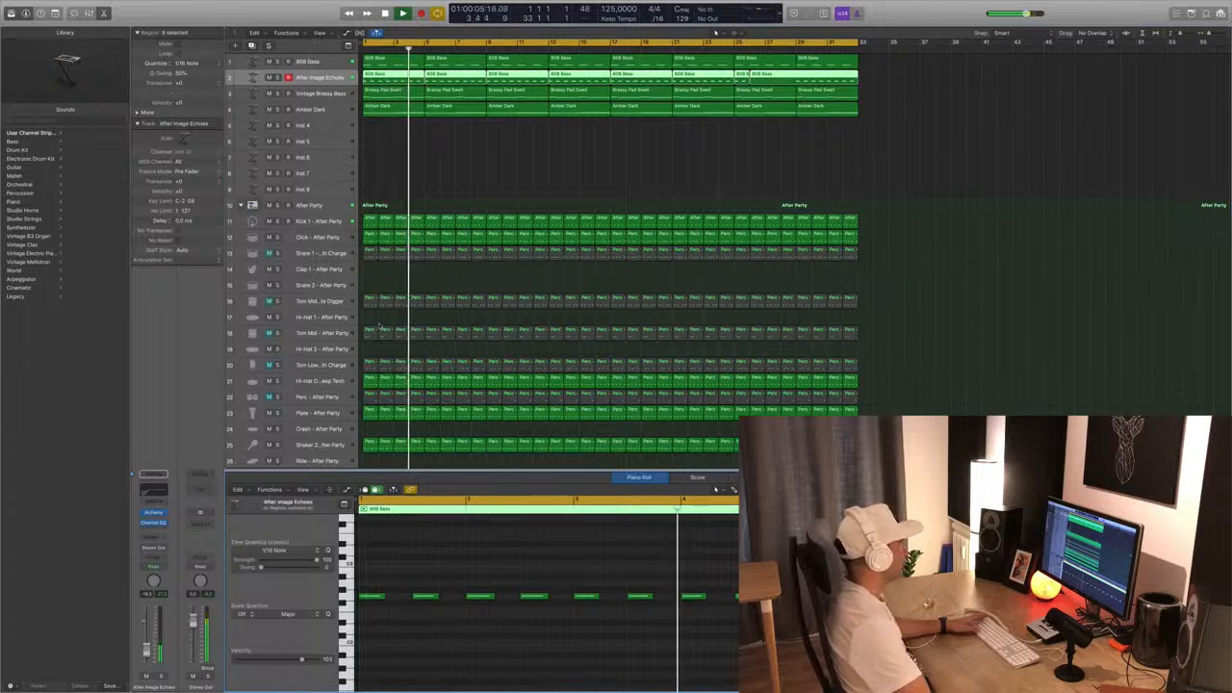
{"action": "left_click", "coordinate": [455, 166]}
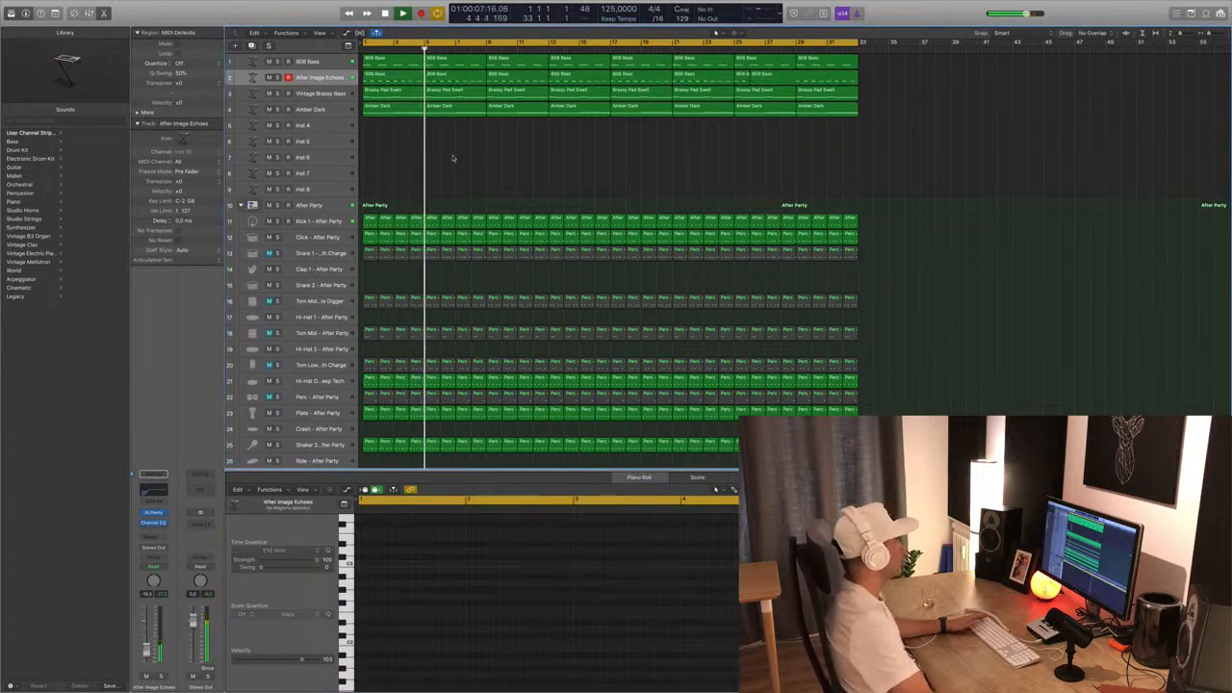
Raise the Click fader to a low level, and unmute Snare 1 and bring its fader up to sit behind the kick.
{"action": "left_click", "coordinate": [329, 237]}
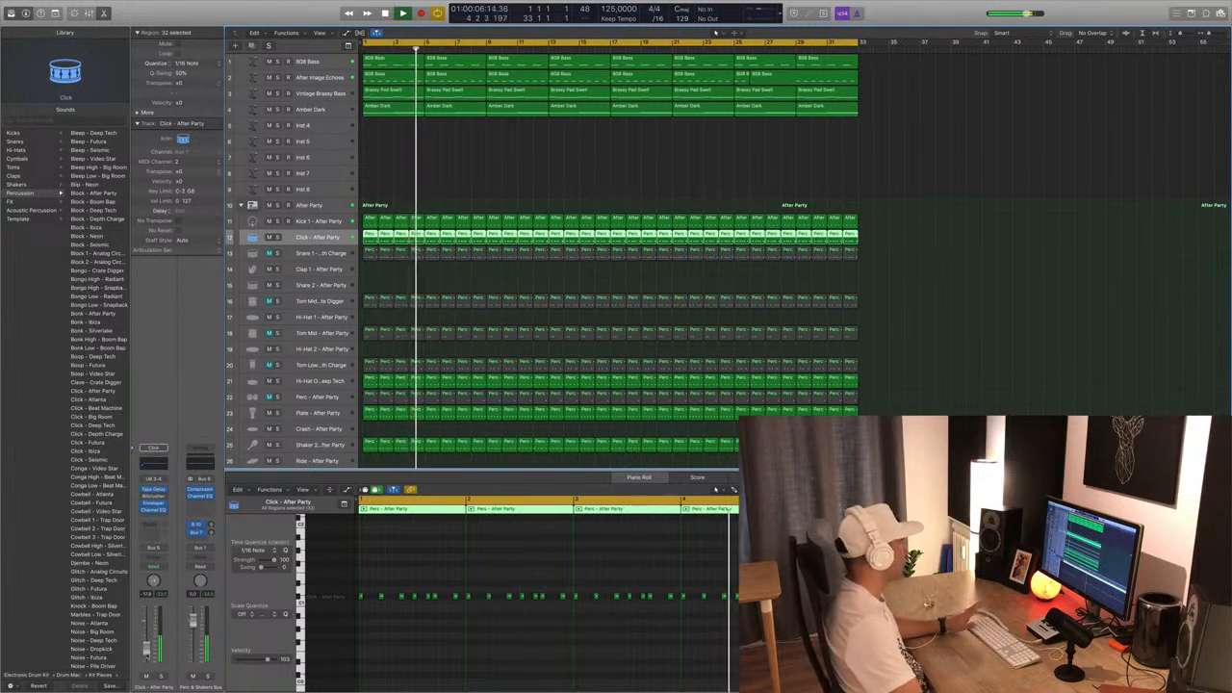
{"action": "left_click", "coordinate": [298, 253]}
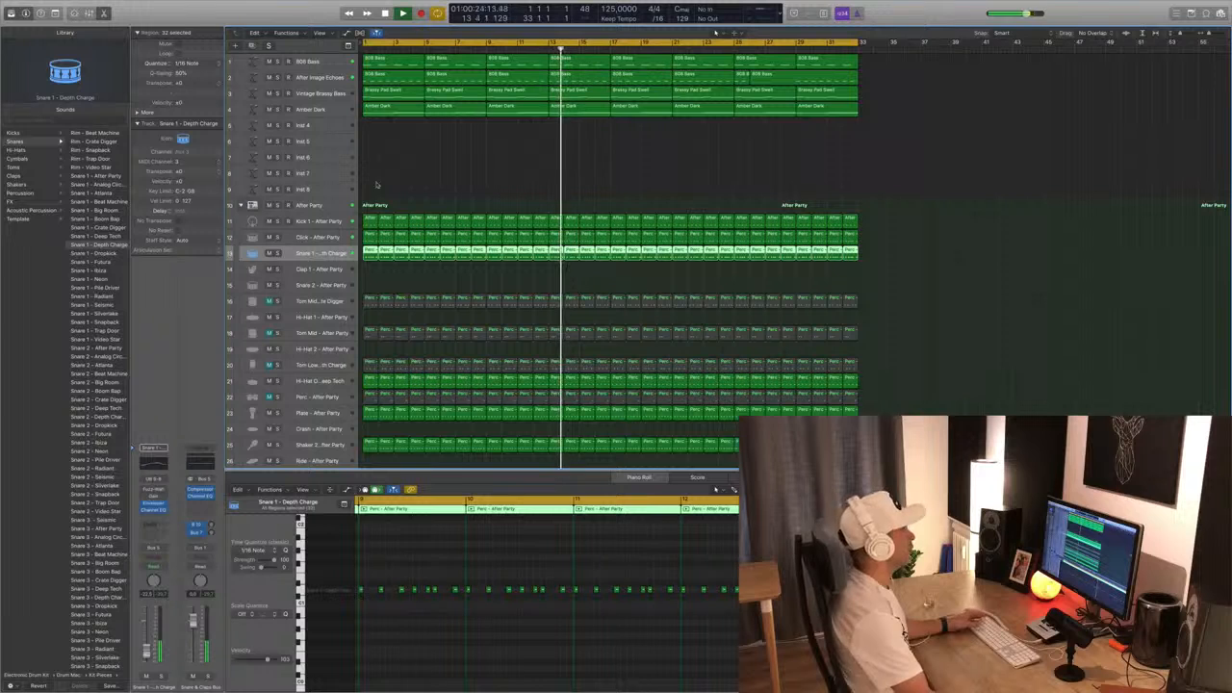
Replace the uneven regions at the end of the After Image Echoes track with two regular four-bar regions, and replay from the start.
{"action": "left_click", "coordinate": [742, 77]}
{"action": "left_click", "coordinate": [832, 81]}
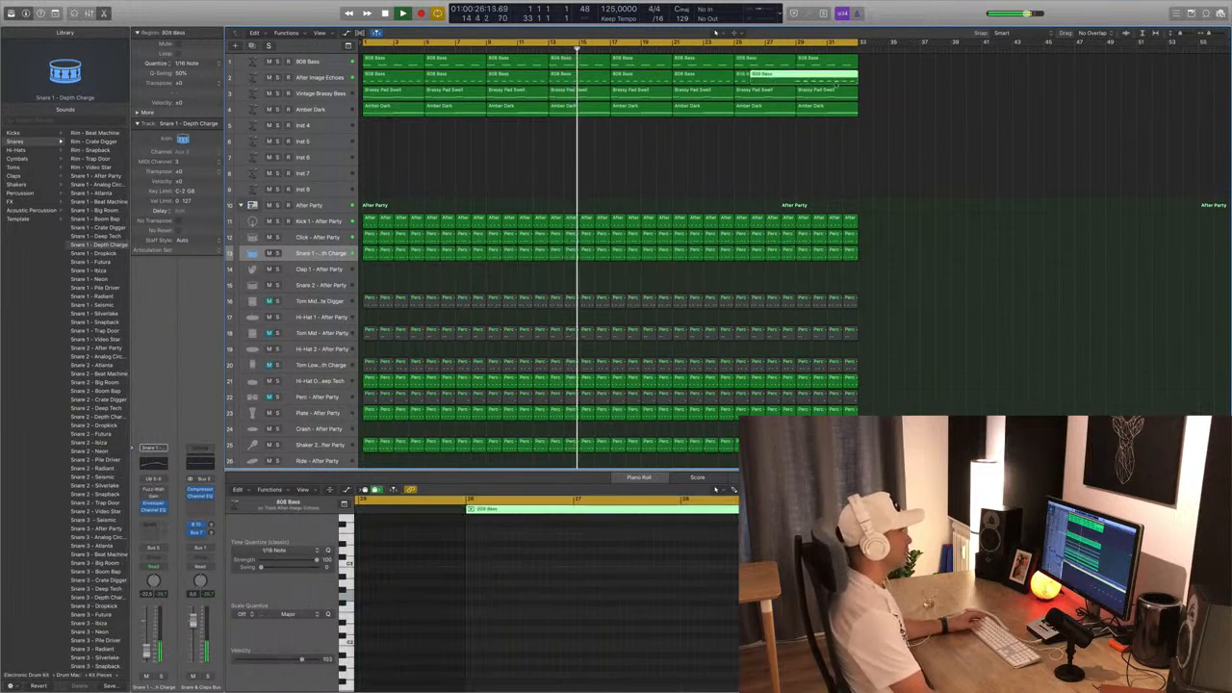
{"action": "left_click_drag", "start_coordinate": [865, 79], "coordinate": [770, 84]}
{"action": "key", "text": "Delete"}
{"action": "key", "text": "Return"}
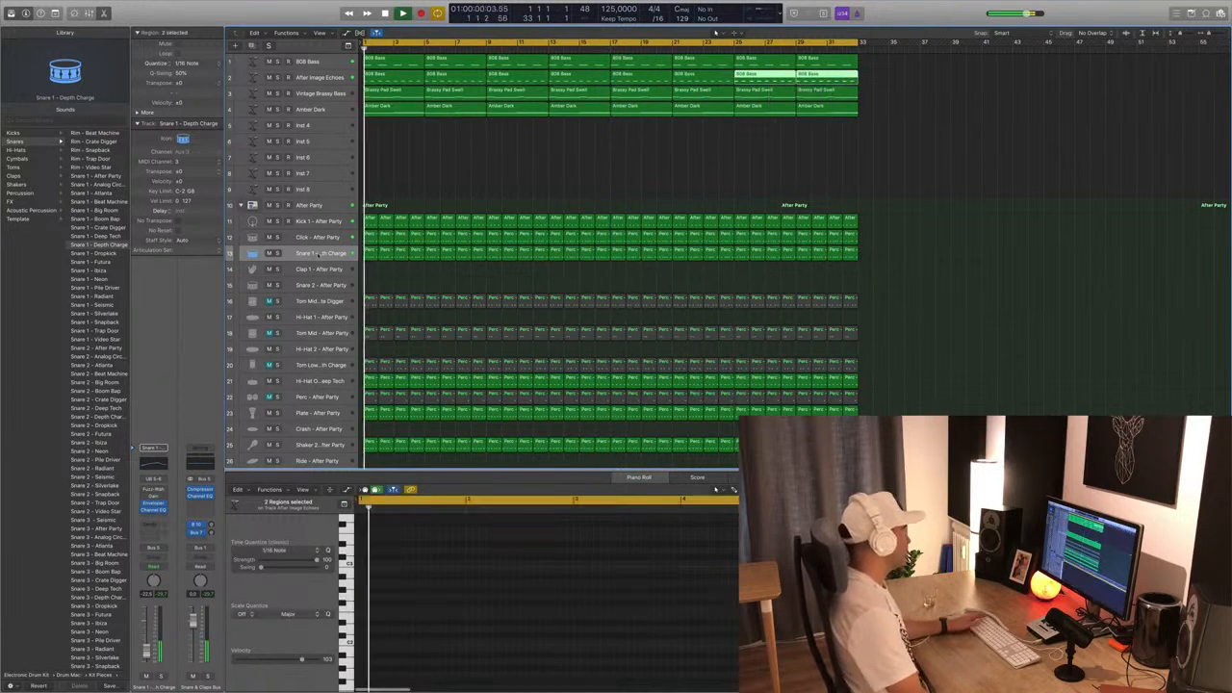
Unmute Tom Mid – Crate Digger, bring its fader up, and replace its Bitcrusher with a stereo Tape Delay.
{"action": "left_click", "coordinate": [302, 302]}
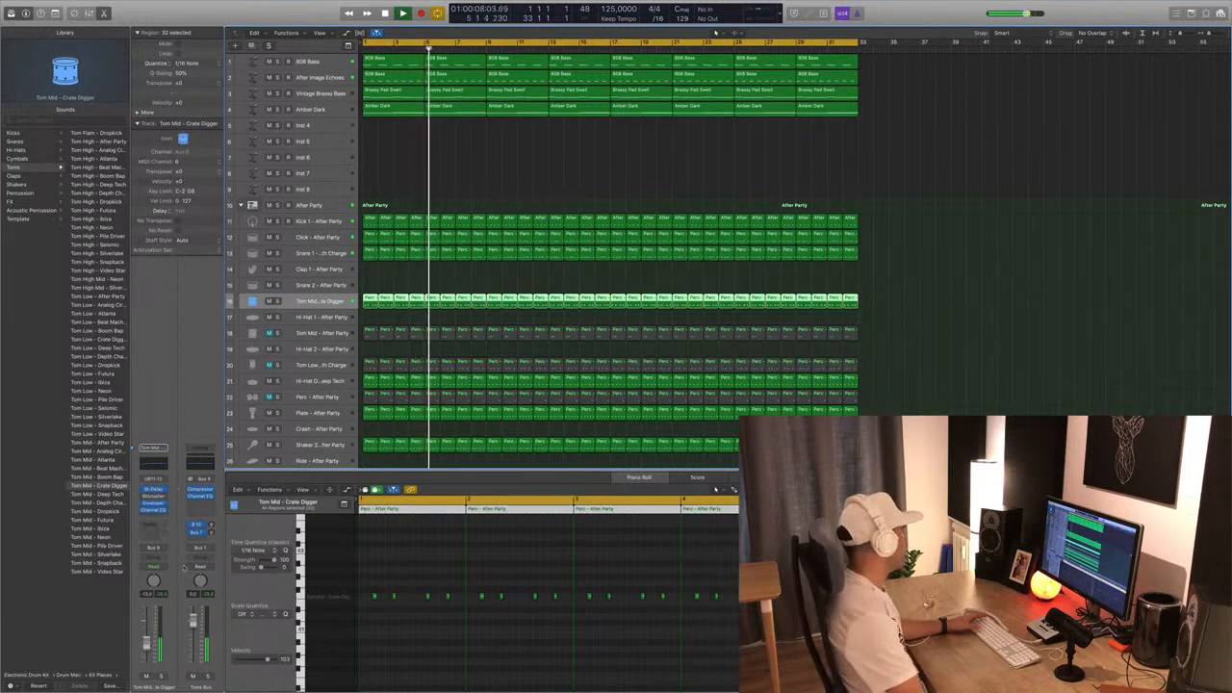
{"action": "key", "text": "space"}
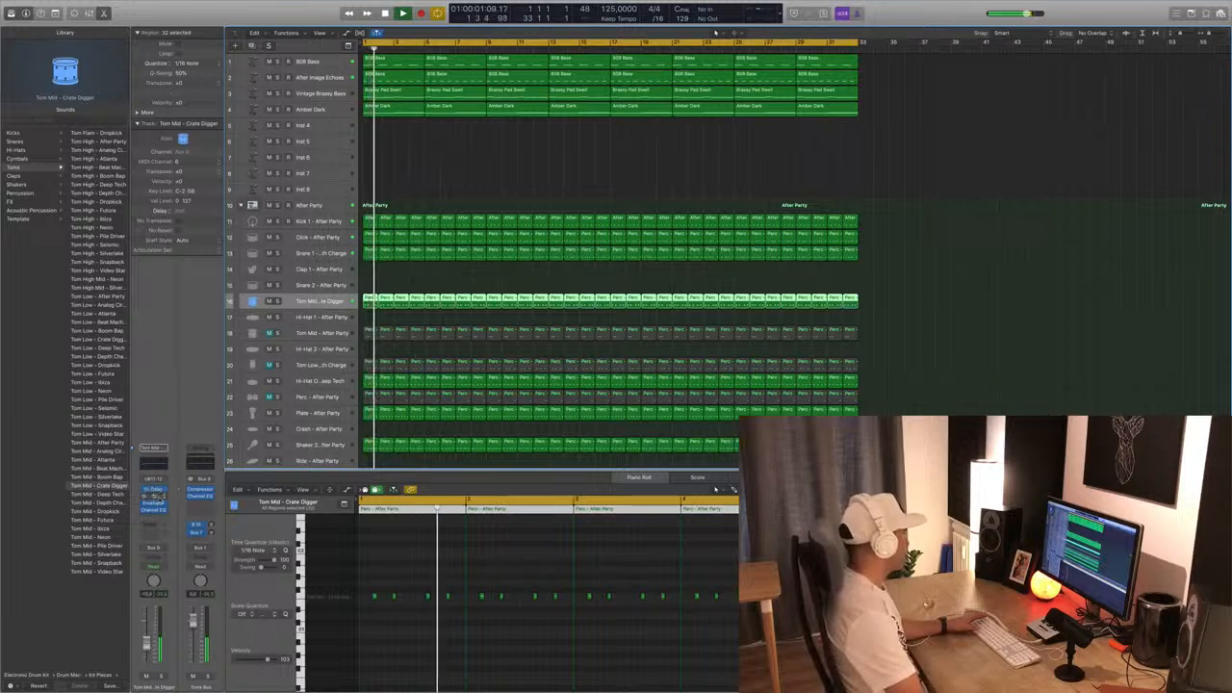
{"action": "left_click", "coordinate": [163, 499]}
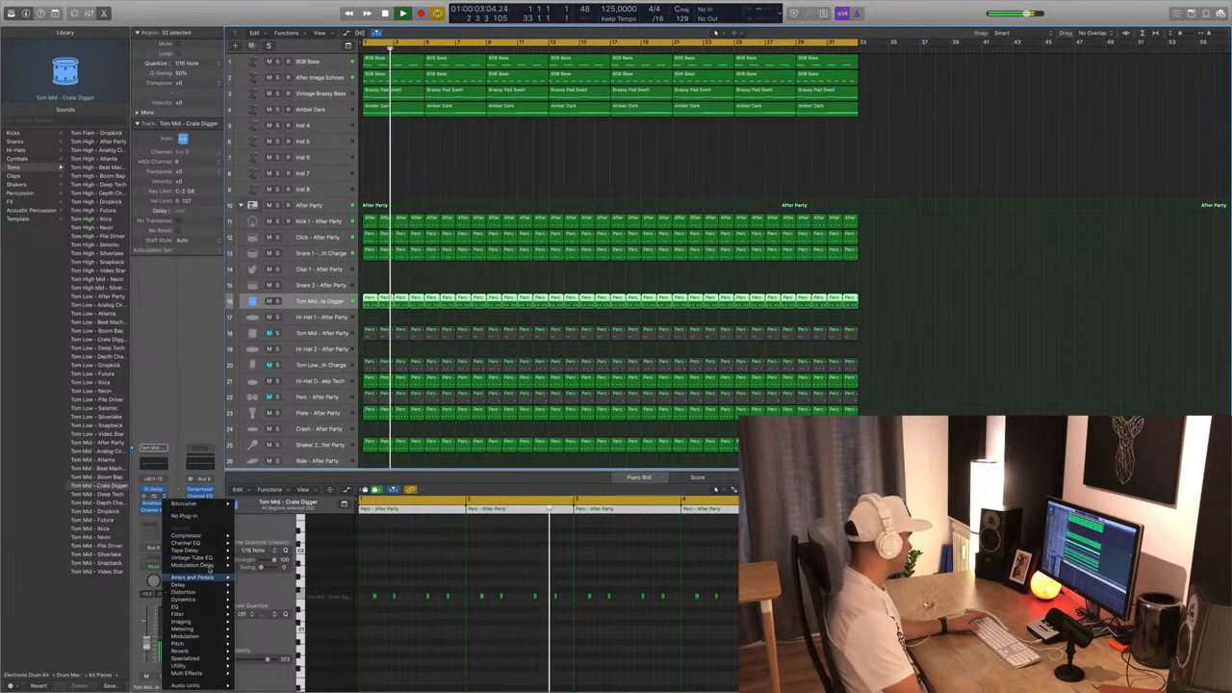
{"action": "mouse_move", "coordinate": [210, 566]}
{"action": "mouse_move", "coordinate": [183, 584]}
{"action": "mouse_move", "coordinate": [258, 615]}
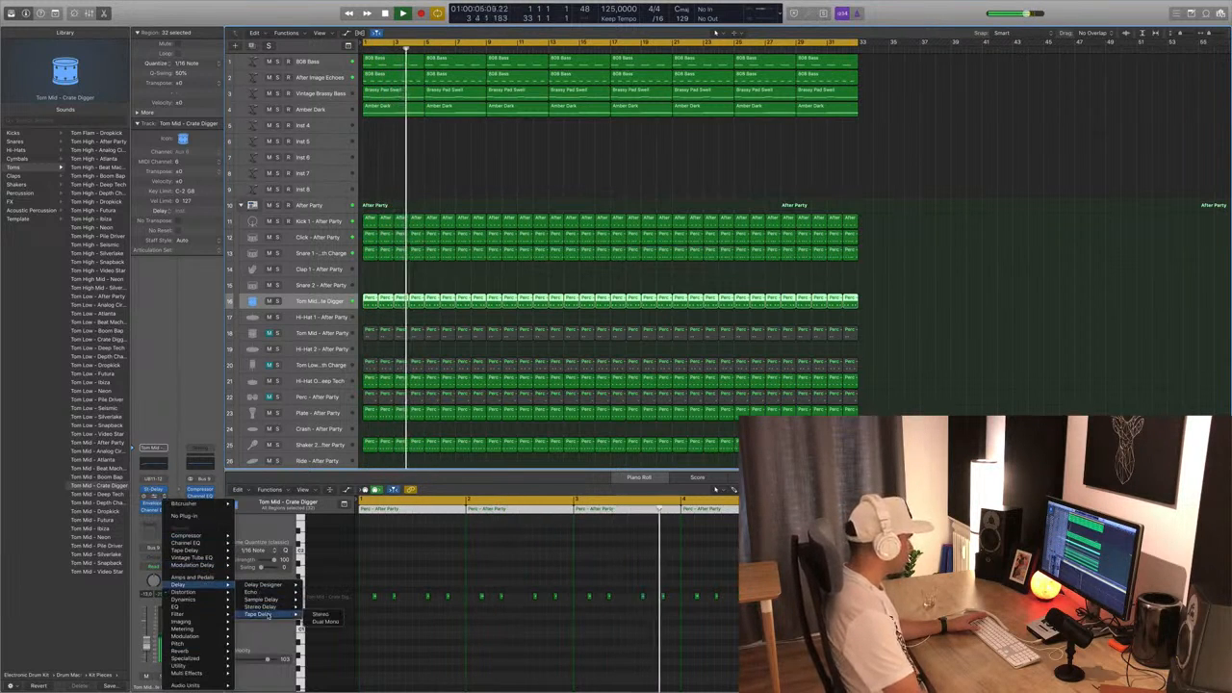
{"action": "left_click", "coordinate": [318, 616]}
{"action": "left_click_drag", "start_coordinate": [168, 14], "coordinate": [688, 183]}
Audition the Tape Delay presets on Tom Mid – Crate Digger and load 1/8 Note Flutter.
{"action": "left_click", "coordinate": [565, 199]}
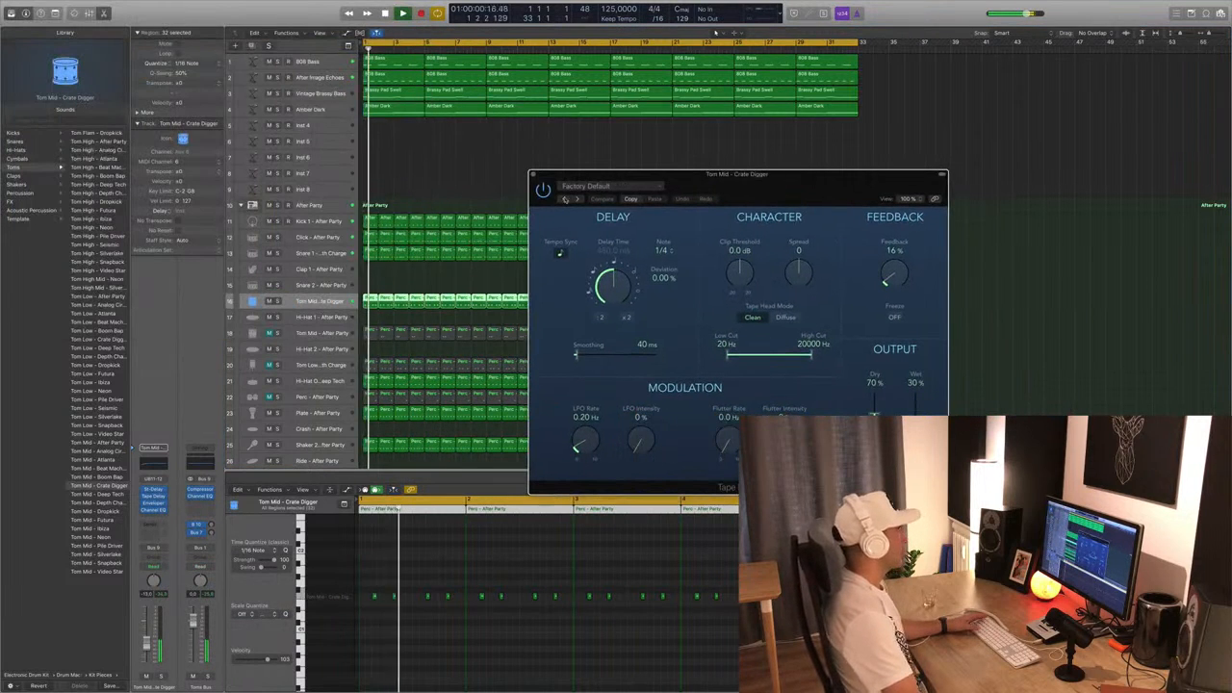
{"action": "left_click", "coordinate": [565, 200]}
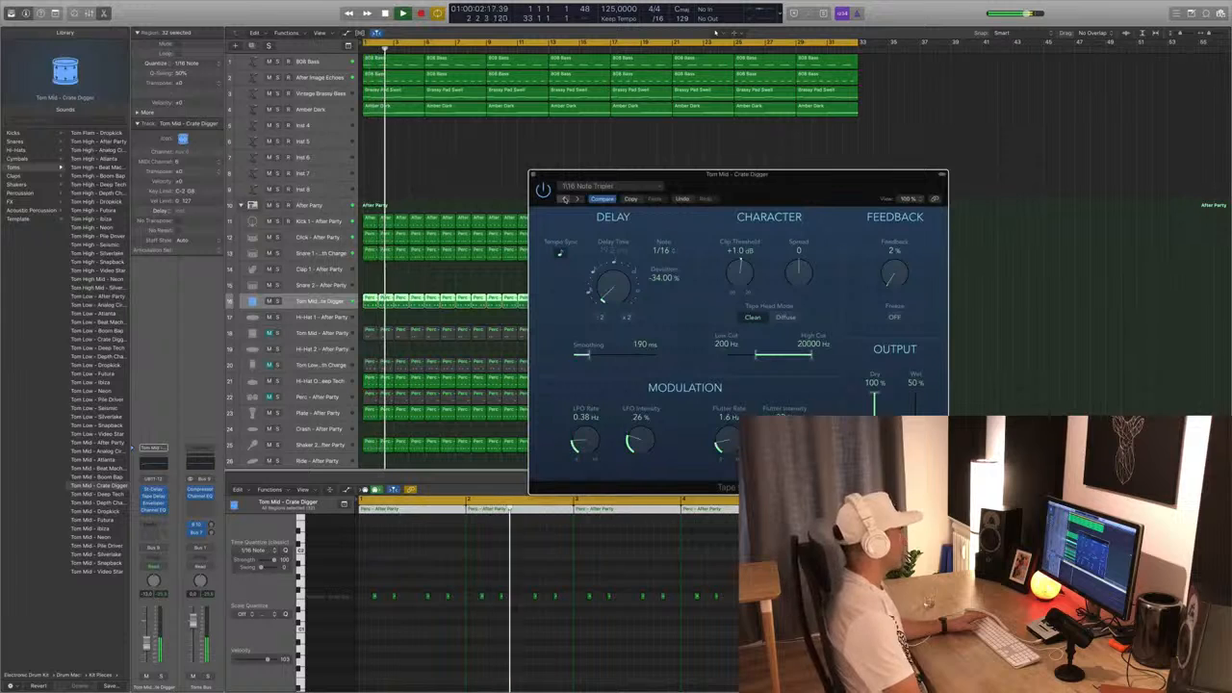
{"action": "left_click", "coordinate": [565, 200]}
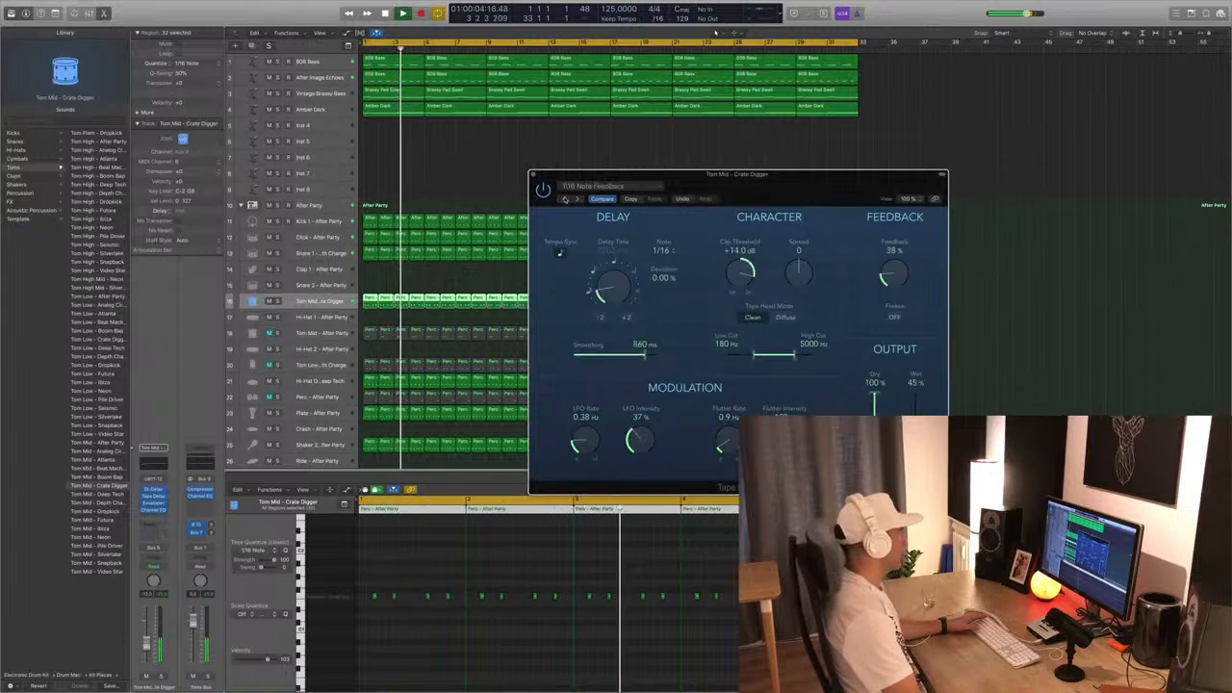
{"action": "left_click", "coordinate": [565, 199]}
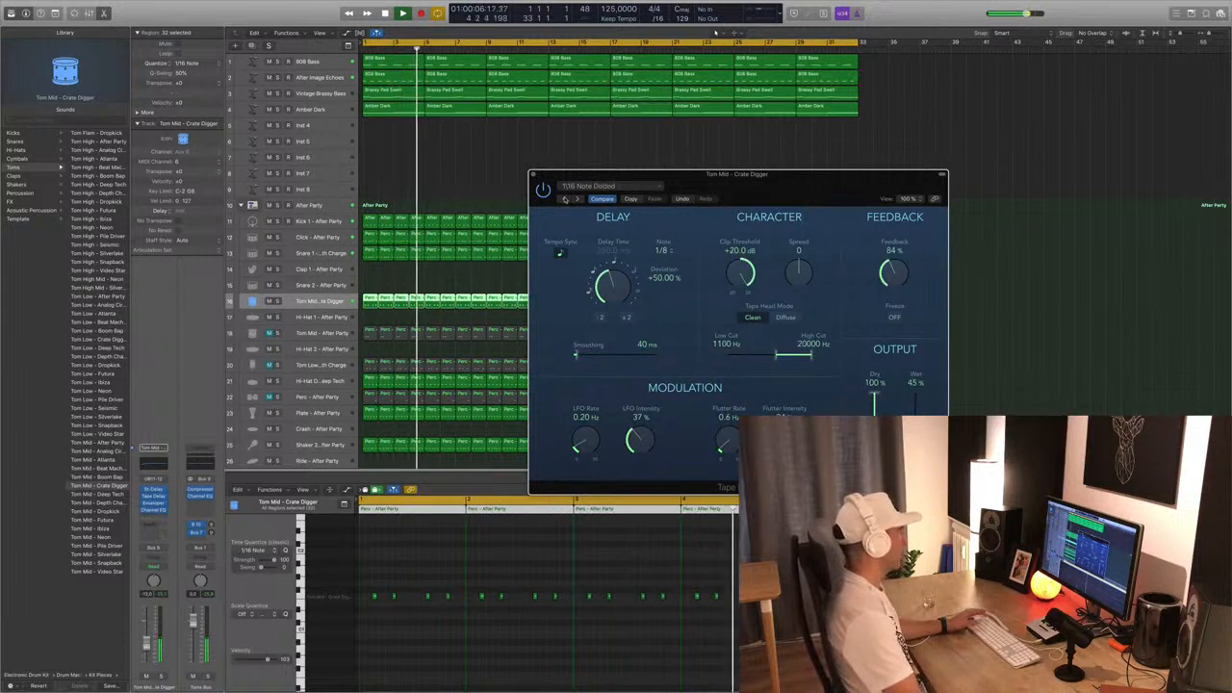
{"action": "left_click", "coordinate": [565, 199]}
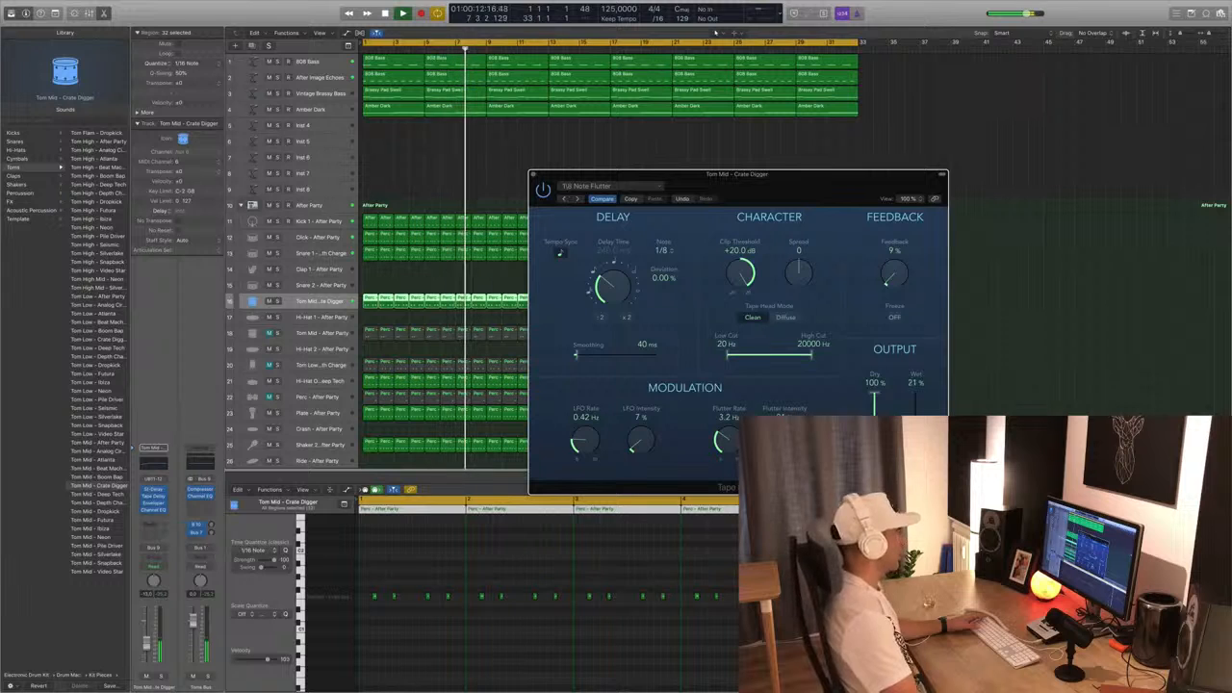
Lower the Tape Delay's wet output to 14% while replaying from the start, and close the plug-in window.
{"action": "left_click_drag", "start_coordinate": [709, 173], "coordinate": [701, 156]}
{"action": "key", "text": "Return"}
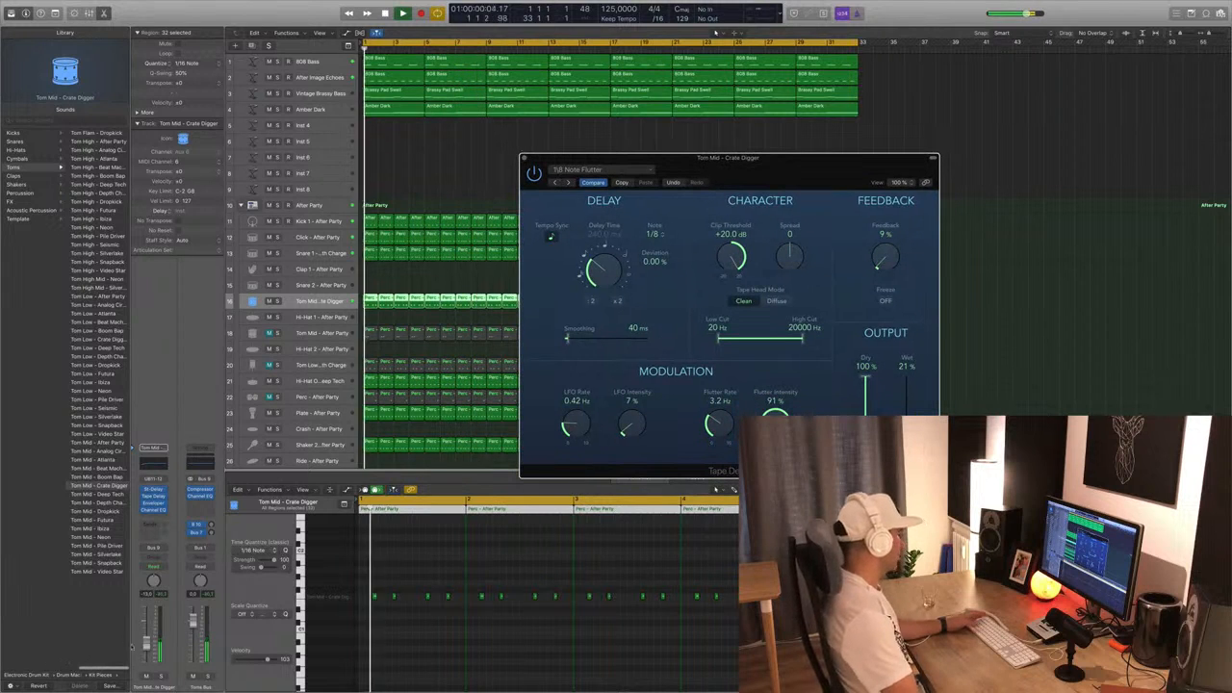
{"action": "left_click", "coordinate": [147, 645]}
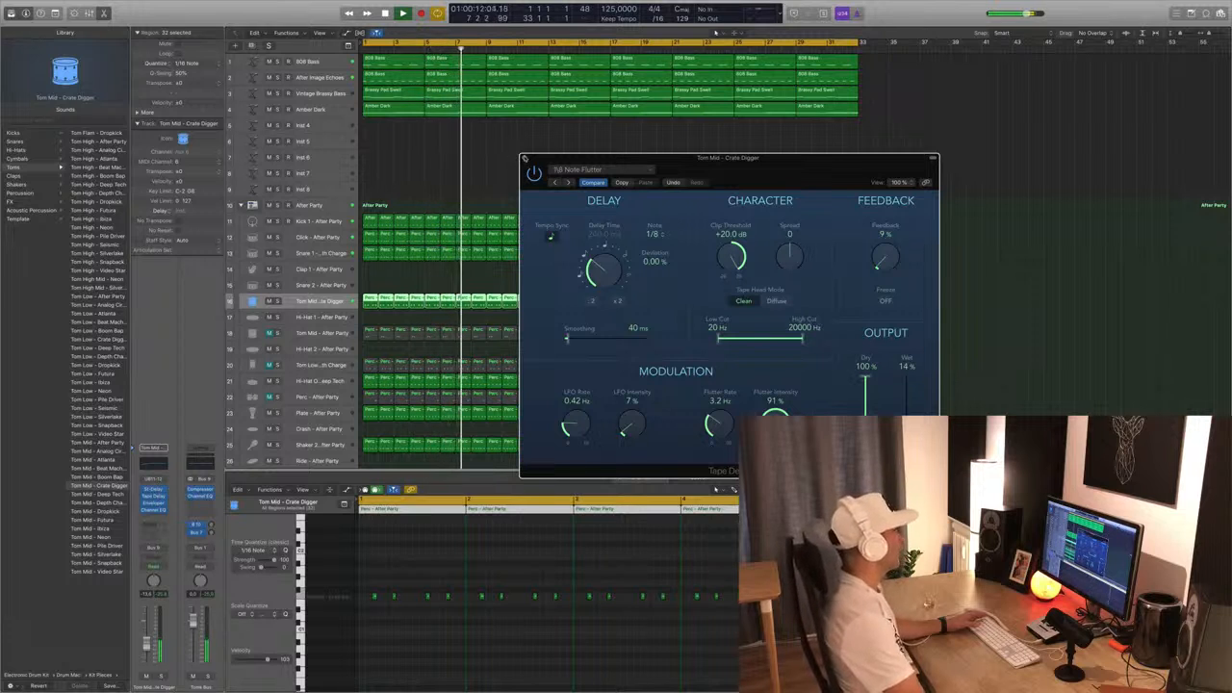
{"action": "left_click", "coordinate": [525, 158]}
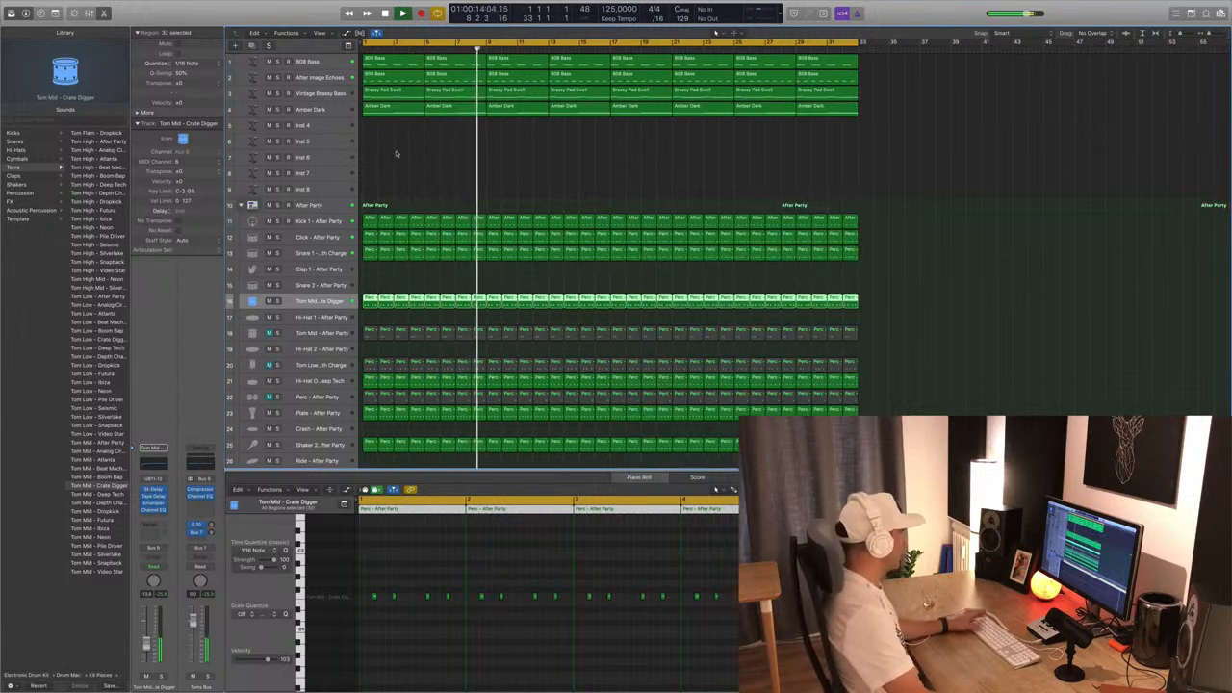
Cut the low end of Tom Mid – Crate Digger with a Channel EQ low cut at 164 Hz and 48 dB/Oct.
{"action": "key", "text": "Down"}
{"action": "key", "text": "Down"}
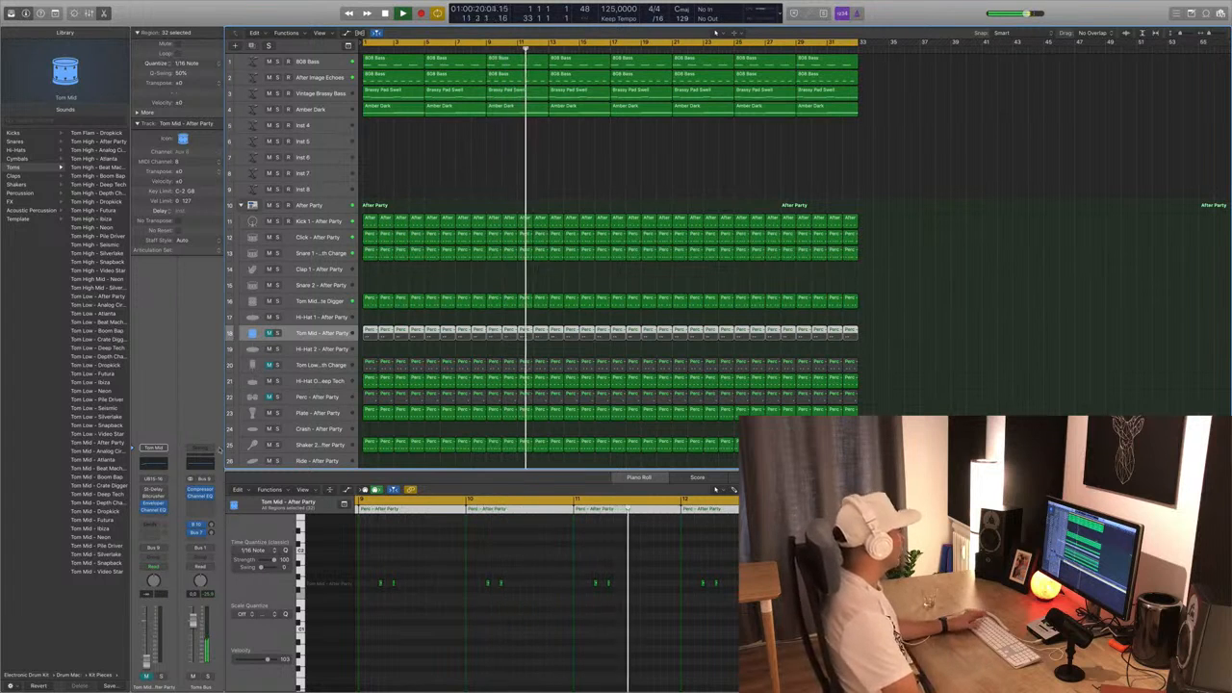
{"action": "key", "text": "Return"}
{"action": "left_click", "coordinate": [299, 255]}
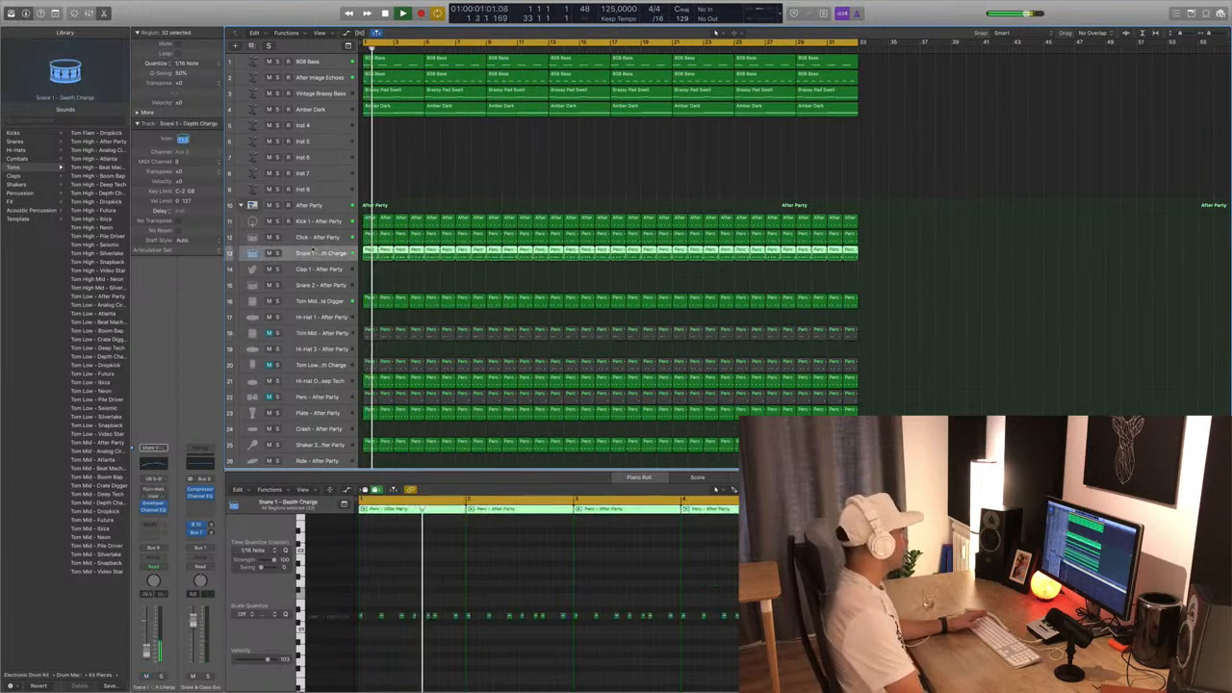
{"action": "left_click", "coordinate": [300, 302]}
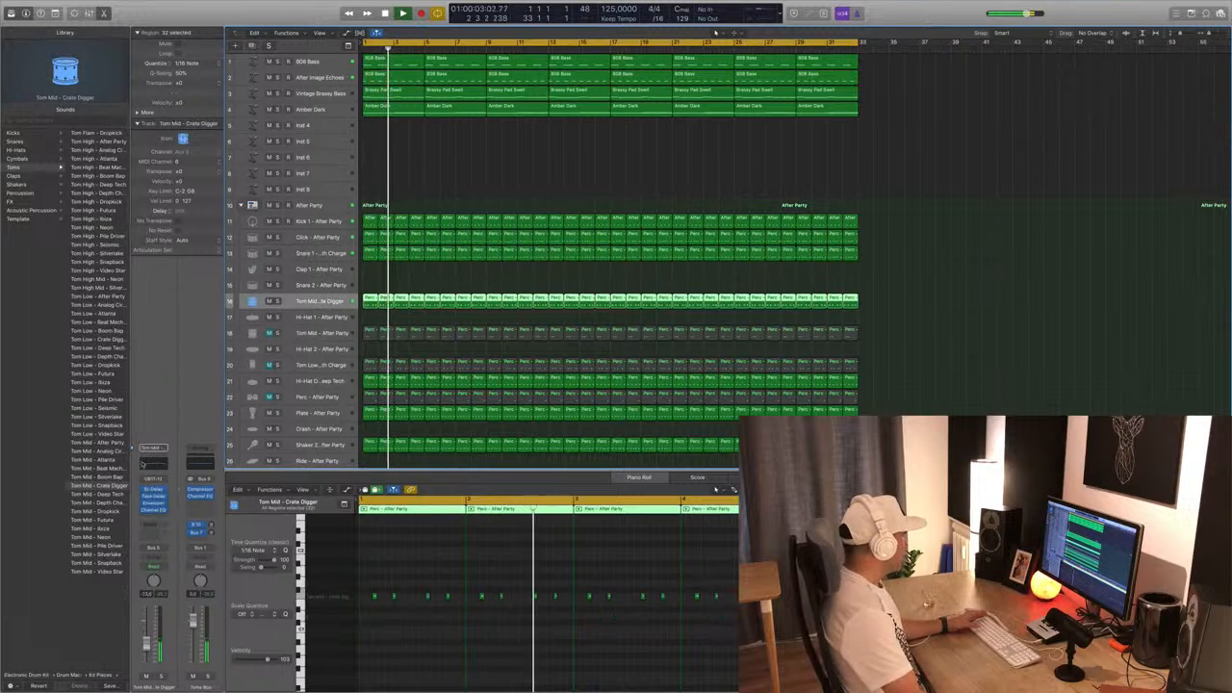
{"action": "left_click", "coordinate": [142, 465]}
{"action": "left_click_drag", "start_coordinate": [47, 289], "coordinate": [55, 216]}
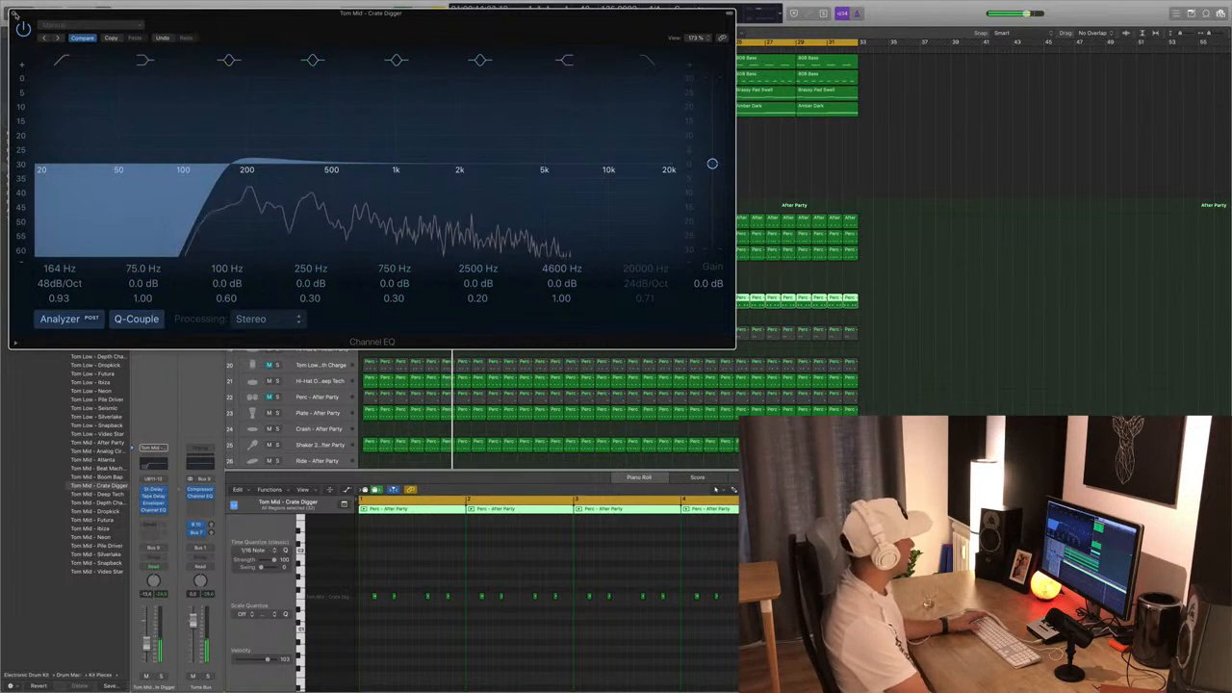
{"action": "left_click", "coordinate": [14, 13]}
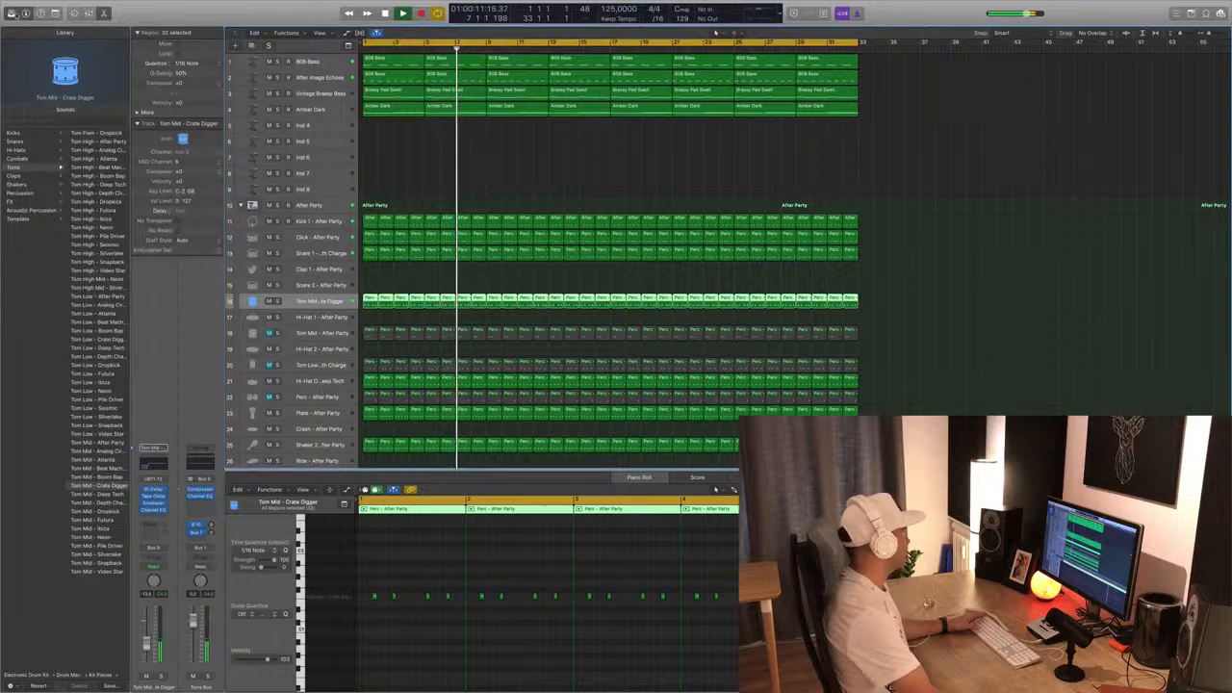
Unmute and raise Tom Mid – After Party, and set its Channel EQ low cut to about 150 Hz at 48 dB/Oct.
{"action": "left_click", "coordinate": [327, 333]}
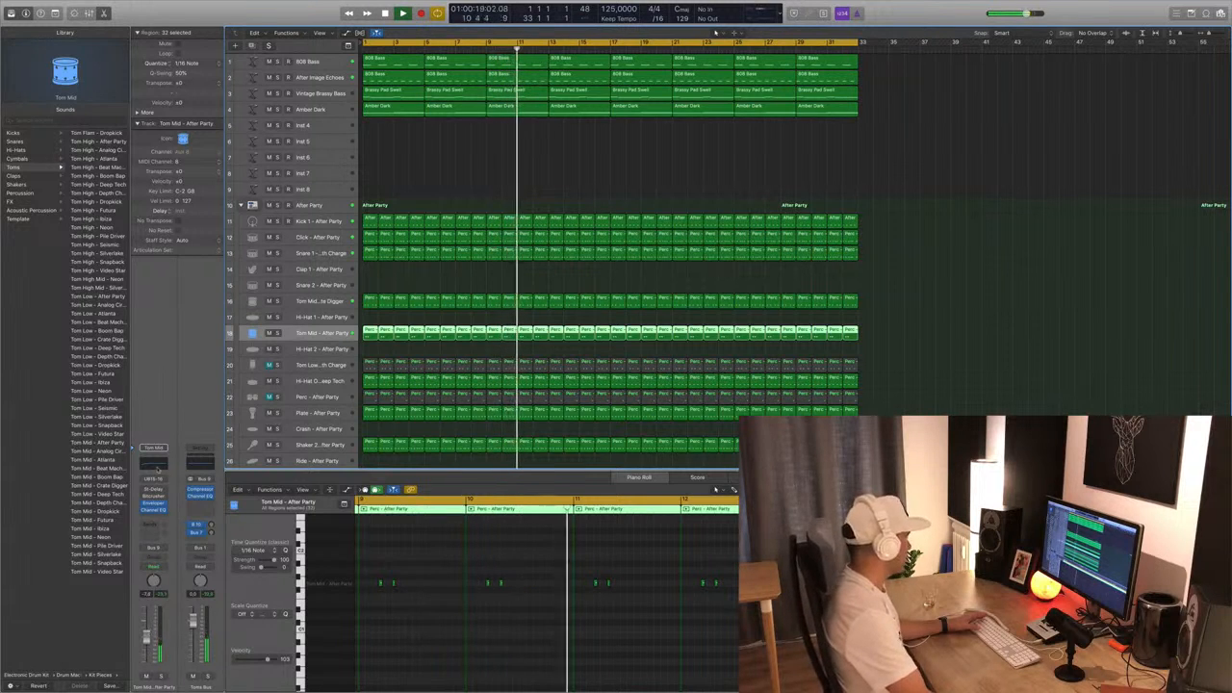
{"action": "left_click", "coordinate": [153, 510]}
{"action": "left_click", "coordinate": [58, 61]}
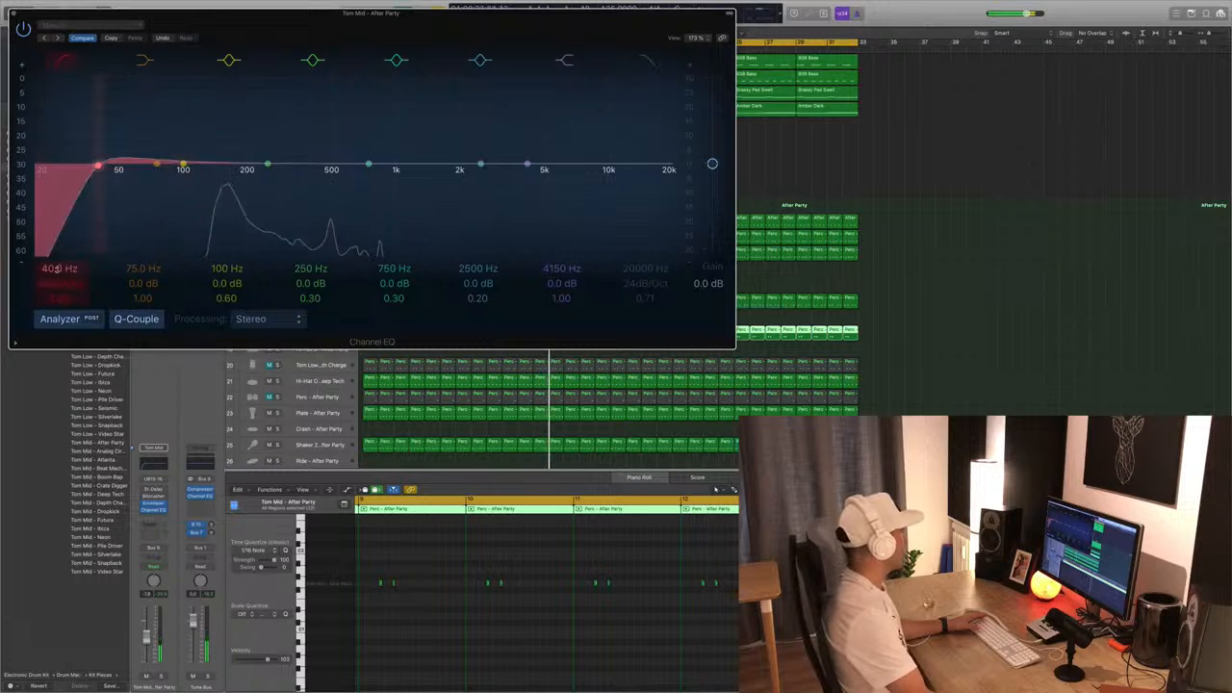
{"action": "left_click_drag", "start_coordinate": [58, 268], "coordinate": [58, 217]}
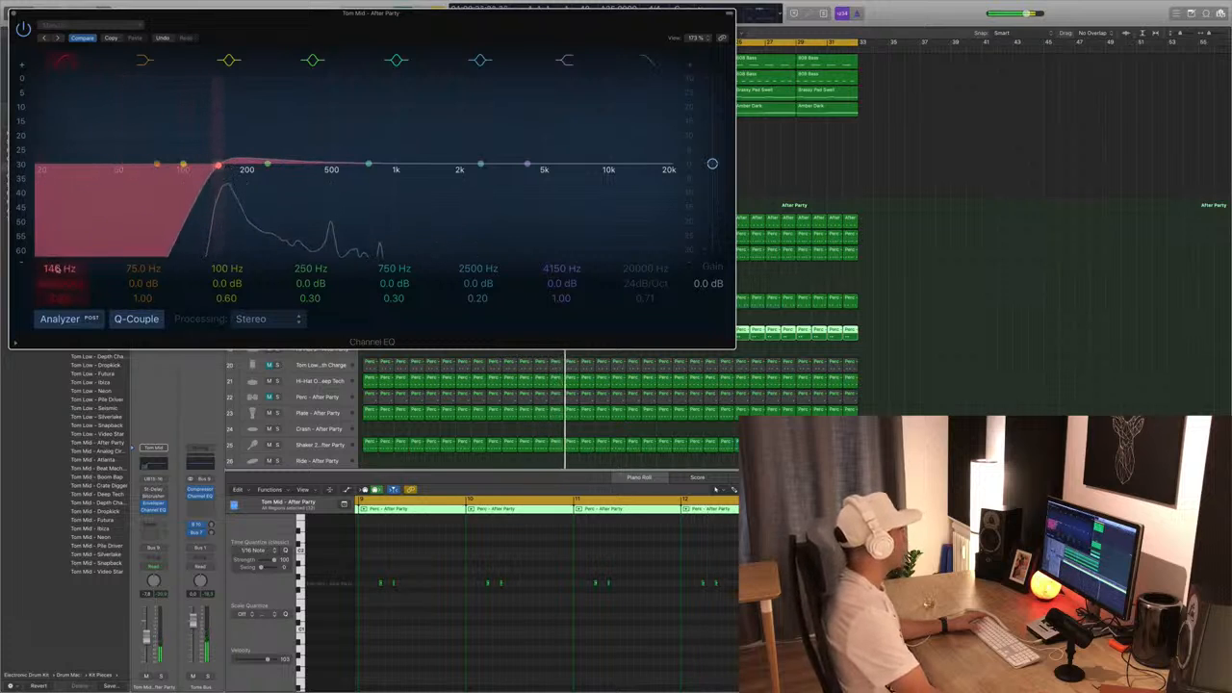
{"action": "left_click_drag", "start_coordinate": [57, 269], "coordinate": [57, 265]}
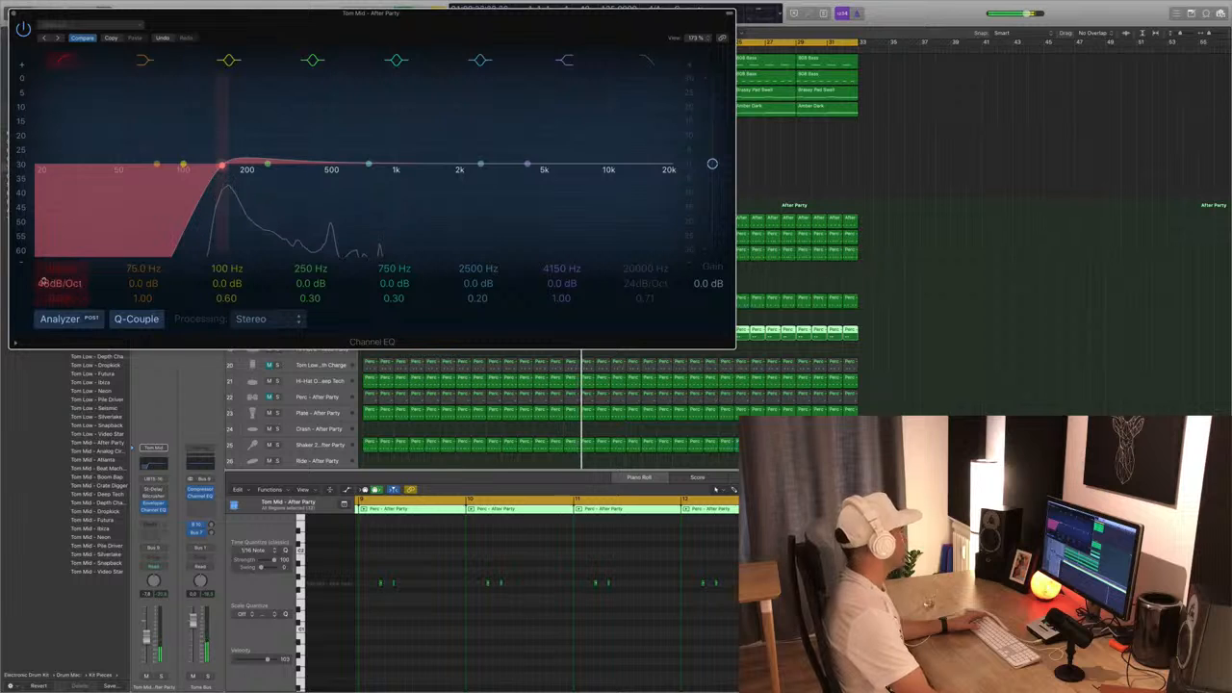
{"action": "left_click", "coordinate": [15, 13]}
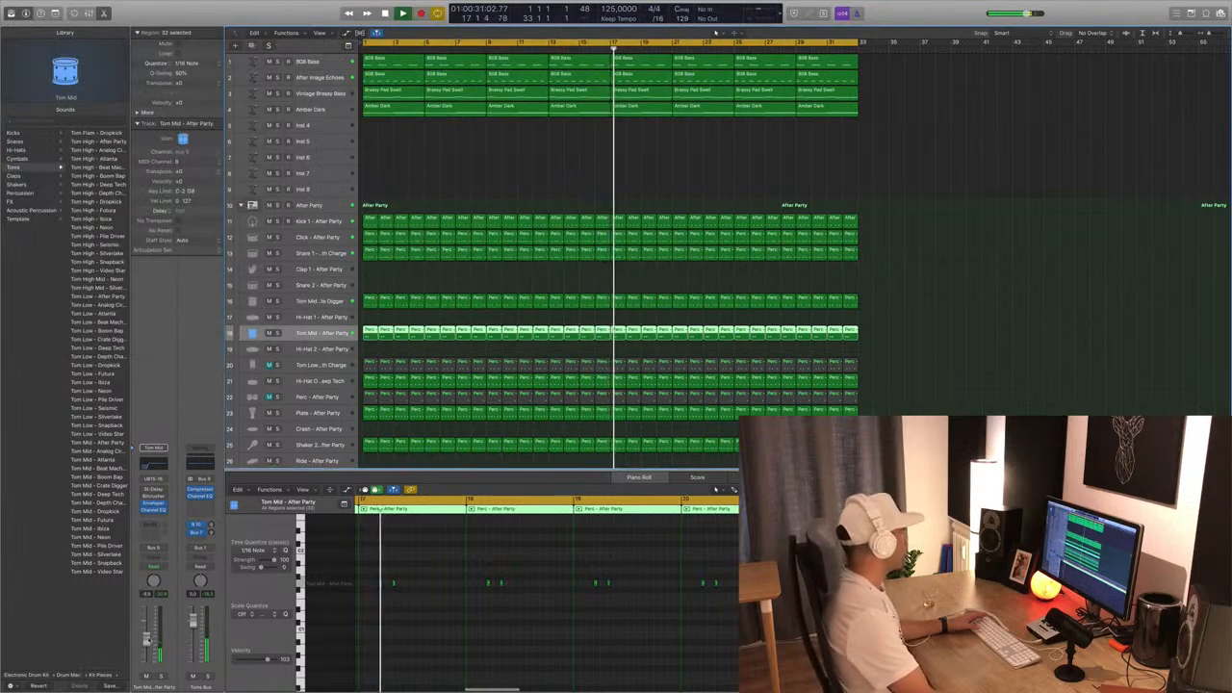
Unmute Tom Low – Depth Charge and bring its fader up, and rebalance the Hi-Hat Open – Deep Tech fader.
{"action": "left_click", "coordinate": [328, 366]}
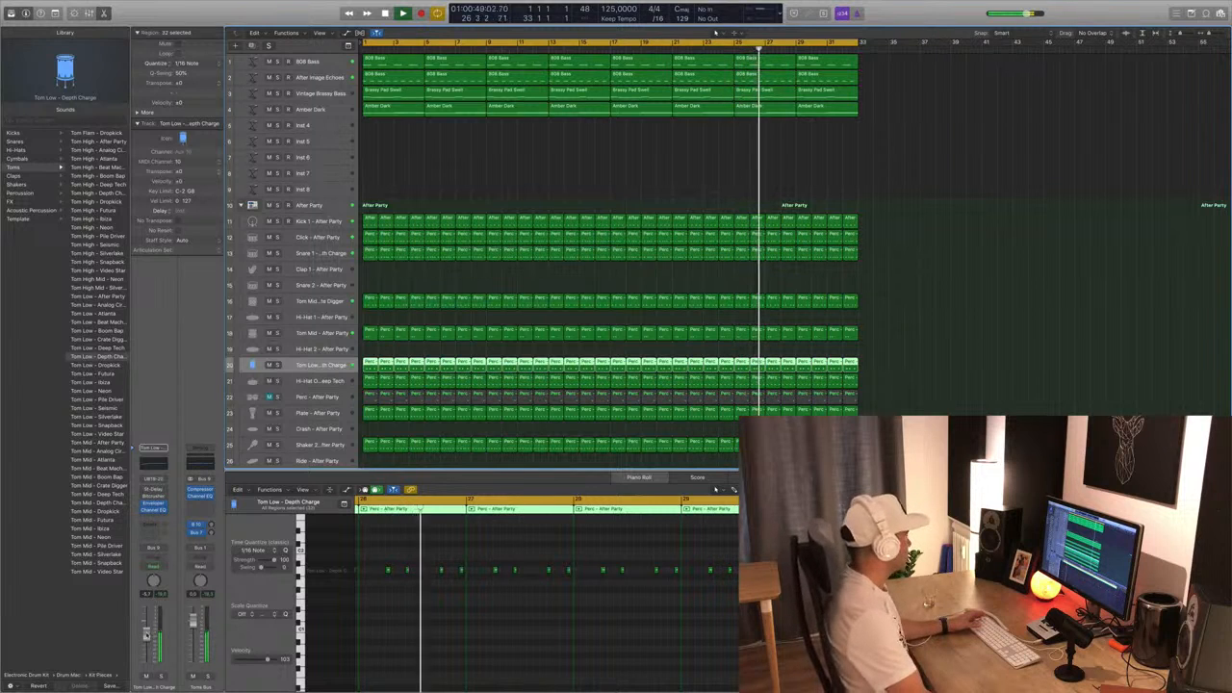
{"action": "left_click", "coordinate": [322, 382]}
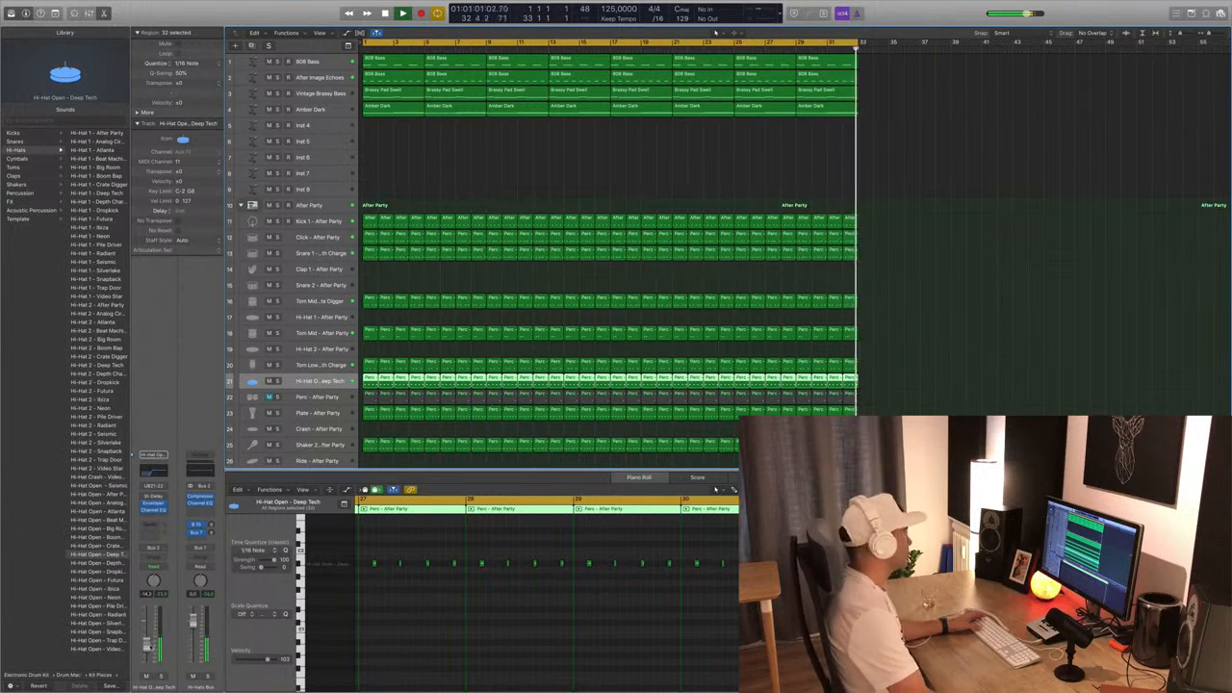
Unmute Perc – After Party and bring its fader up to blend with the other drums.
{"action": "scroll", "coordinate": [394, 439], "scroll_direction": "down", "scroll_amount": 2}
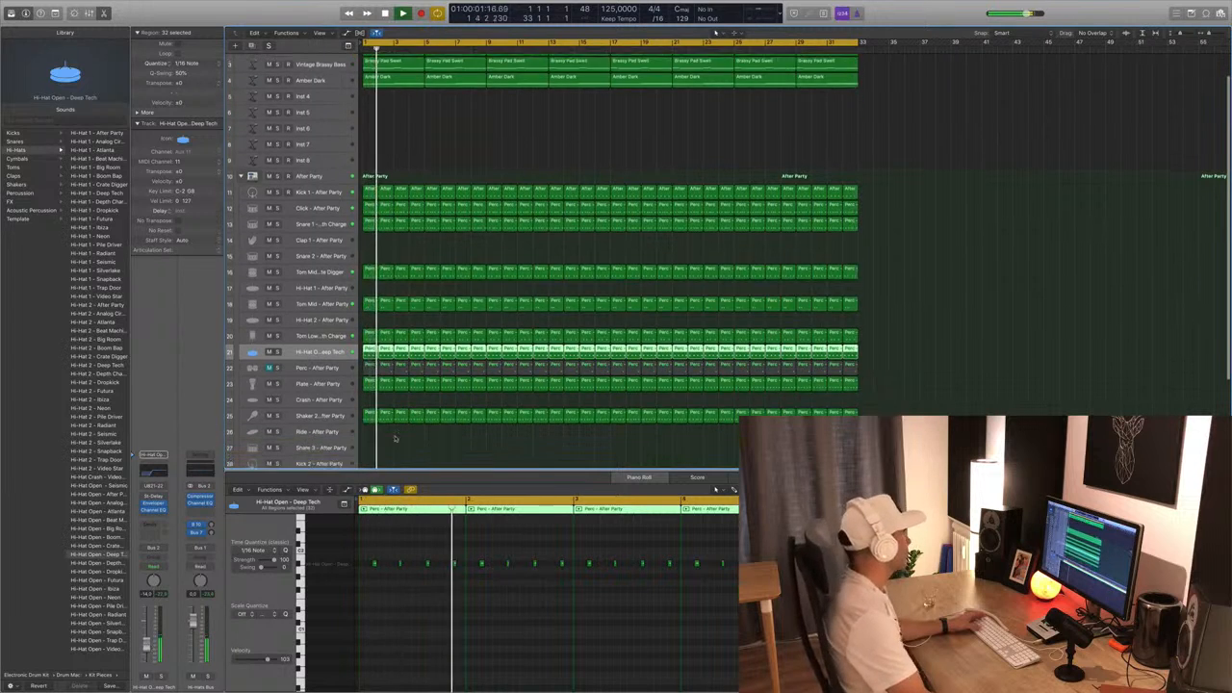
{"action": "scroll", "coordinate": [394, 439], "scroll_direction": "down", "scroll_amount": 1}
{"action": "left_click", "coordinate": [263, 353]}
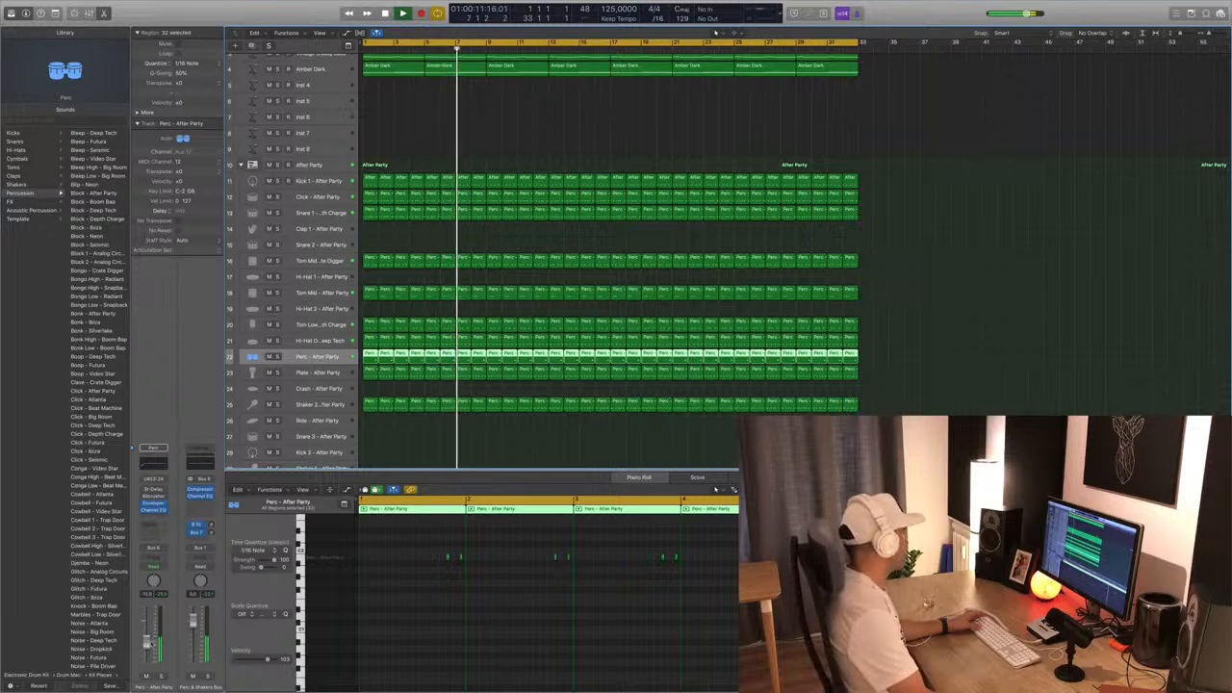
Give Perc – After Party a Channel EQ low cut at 180 Hz and 48 dB/Oct, using the Analyzer as a guide.
{"action": "left_click", "coordinate": [156, 466]}
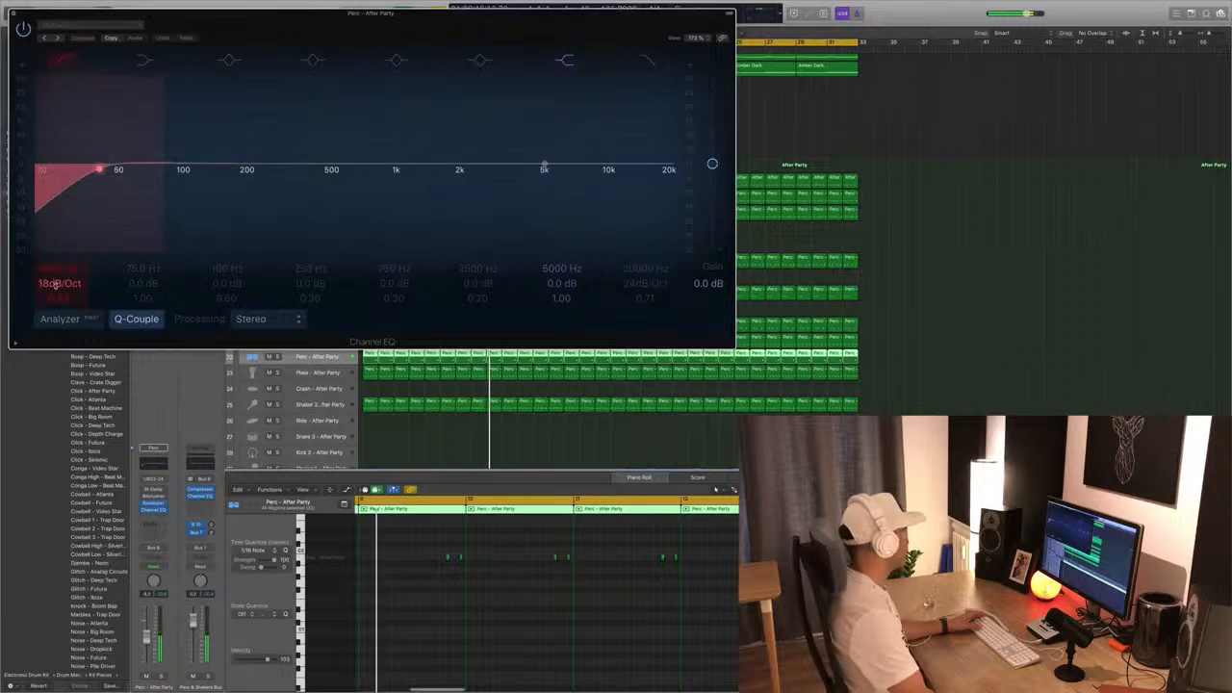
{"action": "scroll", "coordinate": [56, 284], "scroll_direction": "up", "scroll_amount": 3}
{"action": "left_click_drag", "start_coordinate": [100, 169], "coordinate": [156, 167]}
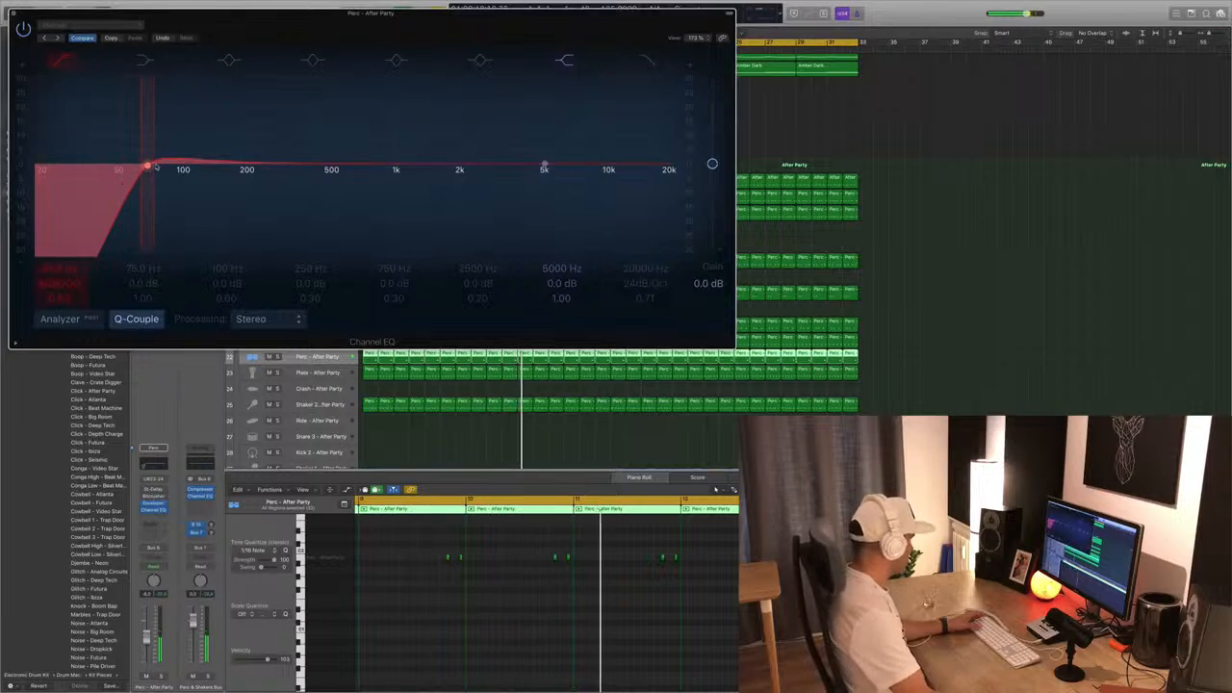
{"action": "left_click_drag", "start_coordinate": [148, 167], "coordinate": [187, 169]}
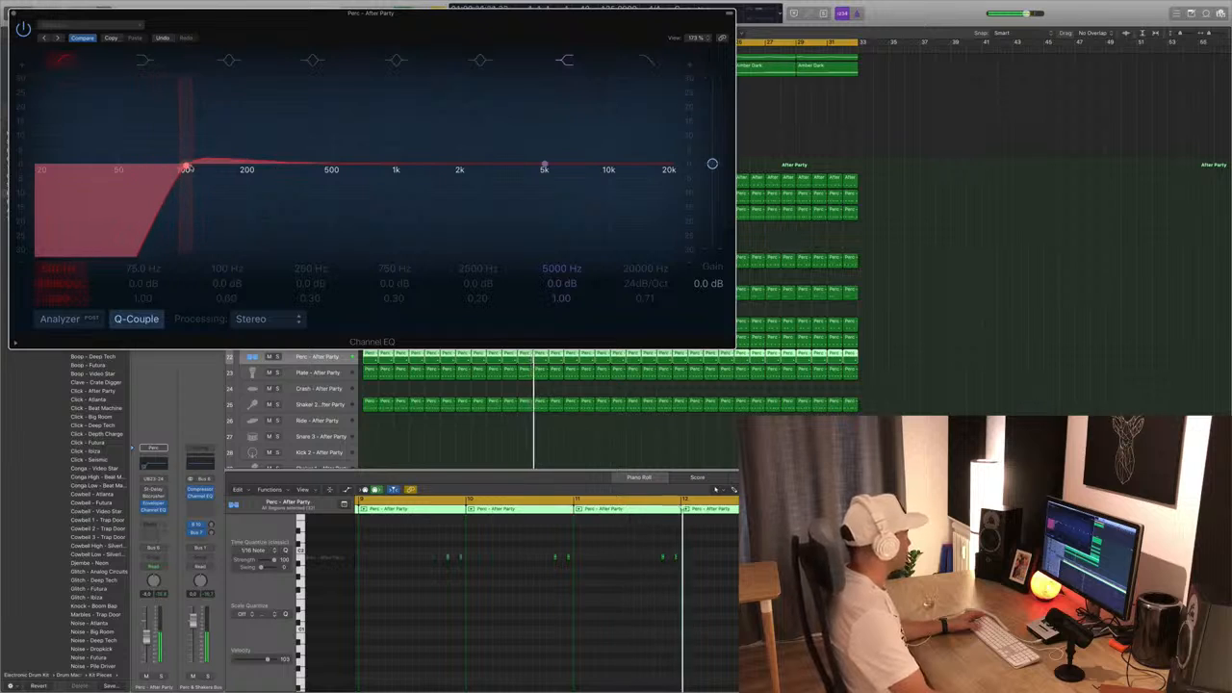
{"action": "left_click", "coordinate": [60, 319]}
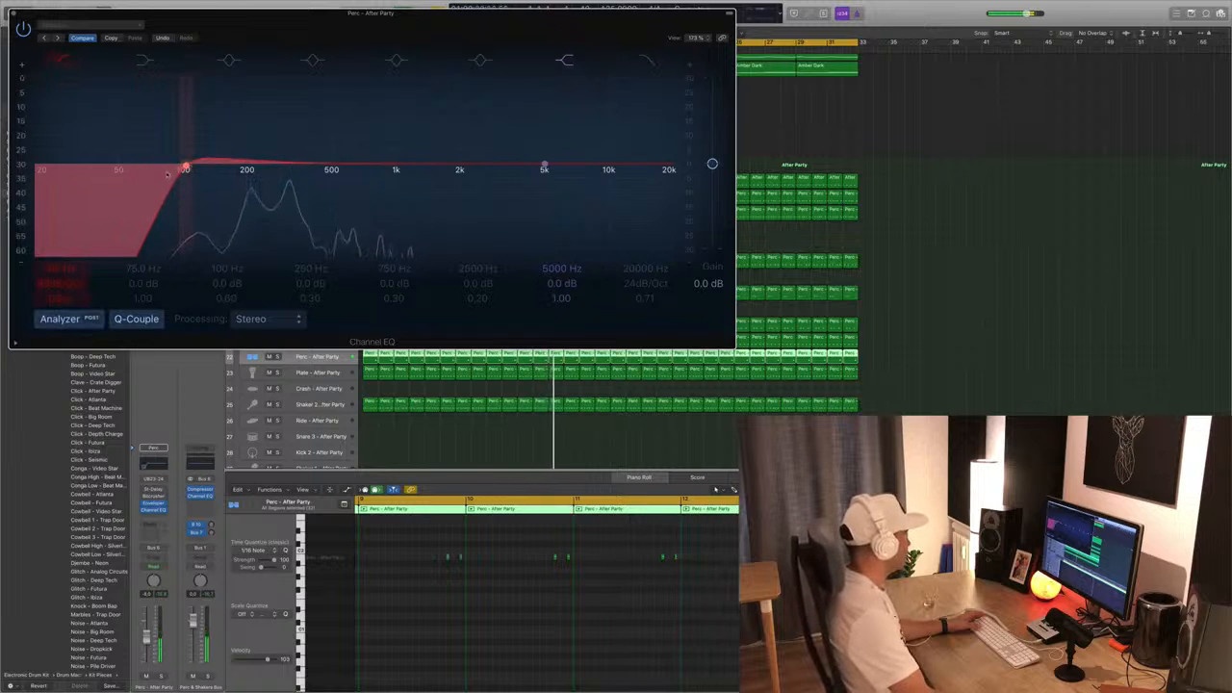
{"action": "left_click_drag", "start_coordinate": [185, 168], "coordinate": [237, 167]}
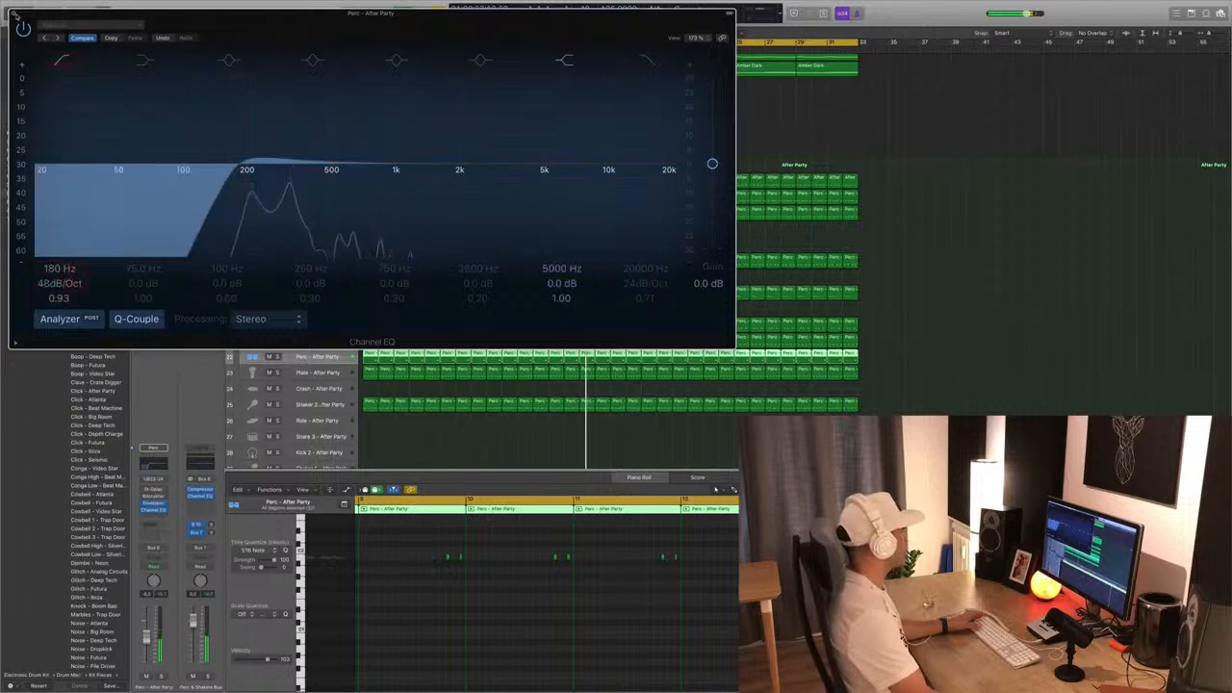
{"action": "left_click", "coordinate": [15, 14]}
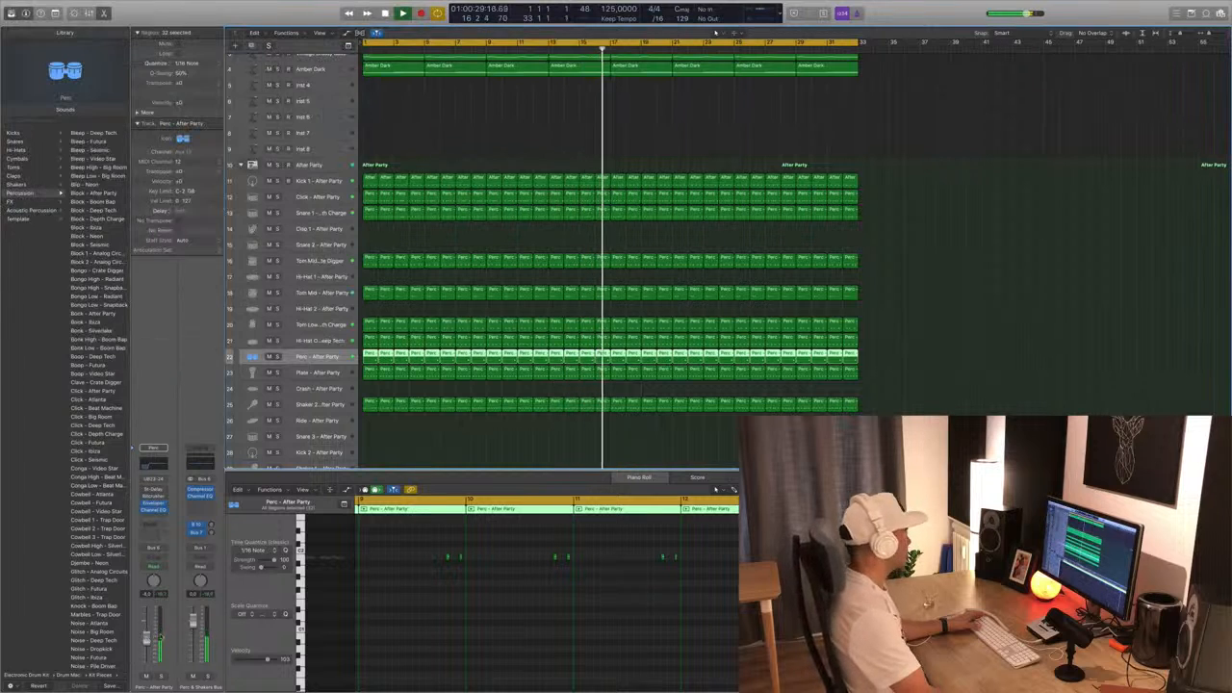
Bring in Plate – After Party and set its Stereo Delay output mix to 31% left and 48% right.
{"action": "scroll", "coordinate": [329, 366], "scroll_direction": "down", "scroll_amount": 2}
{"action": "left_click", "coordinate": [328, 345]}
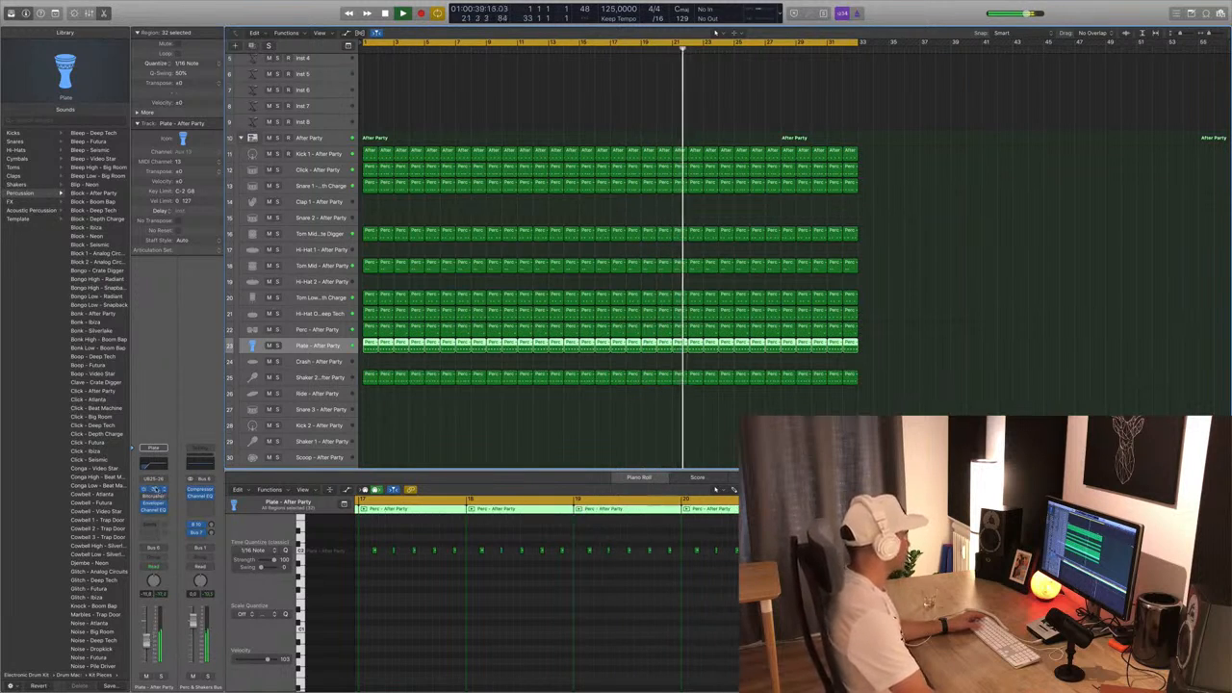
{"action": "left_click", "coordinate": [155, 490]}
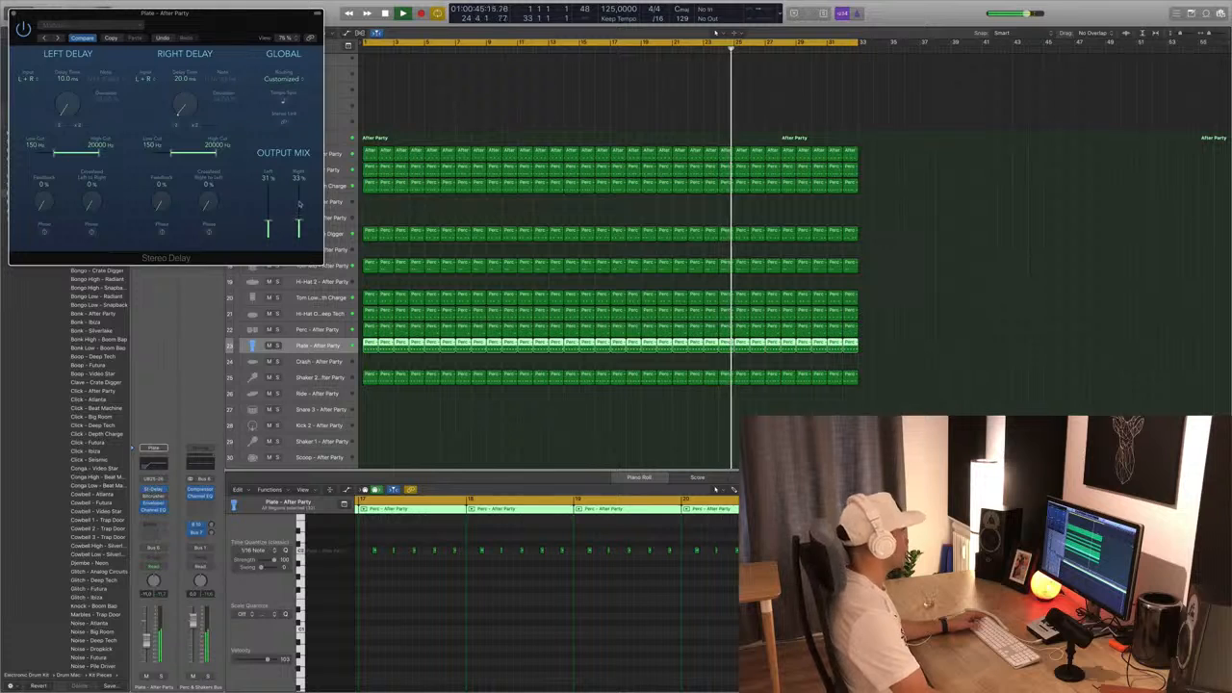
{"action": "left_click_drag", "start_coordinate": [299, 224], "coordinate": [300, 212]}
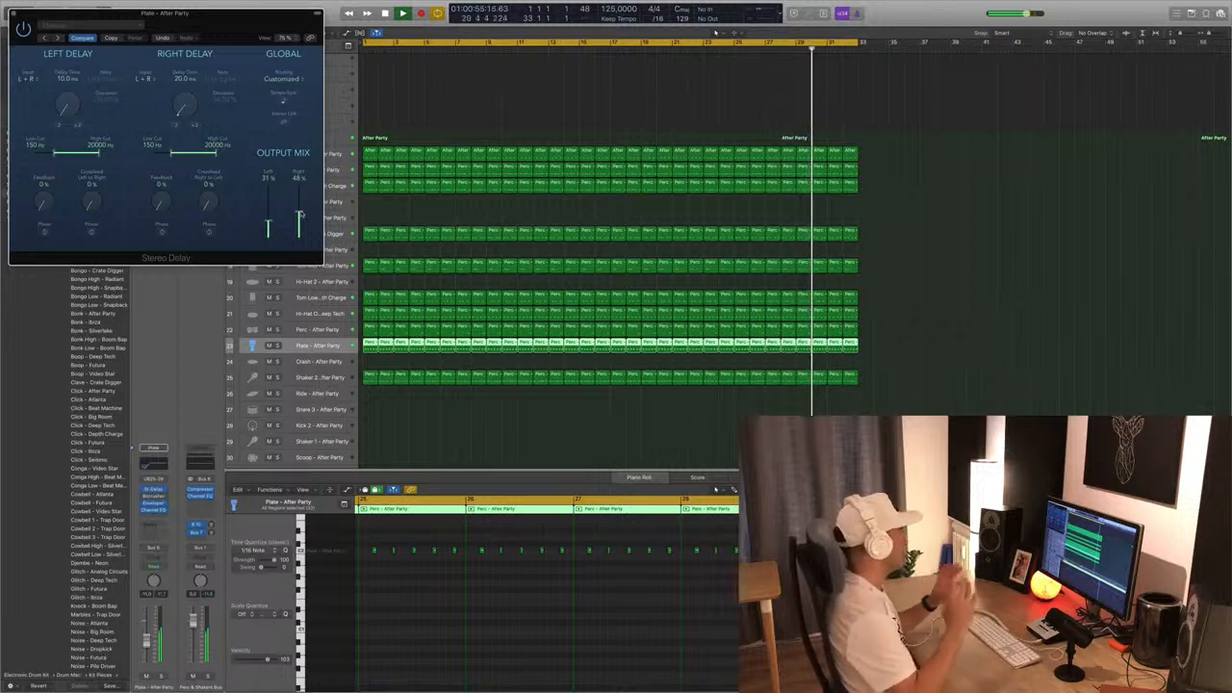
{"action": "left_click_drag", "start_coordinate": [222, 30], "coordinate": [254, 41]}
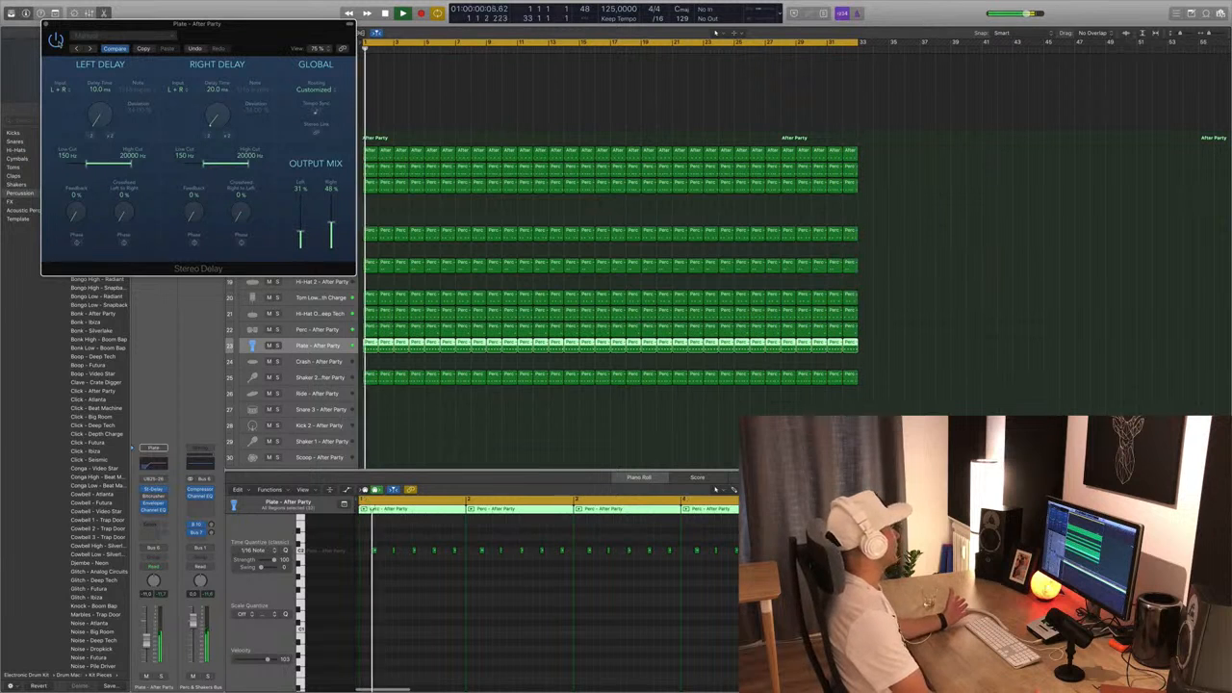
{"action": "key", "text": "super+w"}
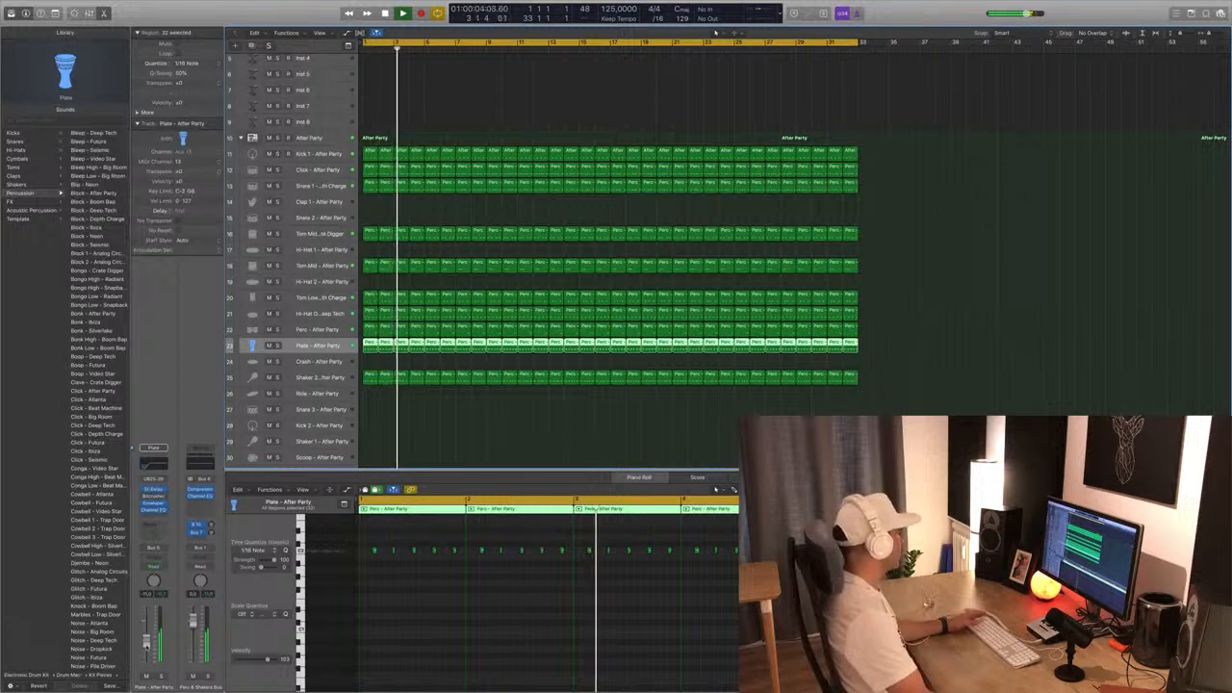
Bring up the fader of Shaker 2 – After Party to blend it with the other percussion, and deselect its regions.
{"action": "scroll", "coordinate": [334, 385], "scroll_direction": "down", "scroll_amount": 5}
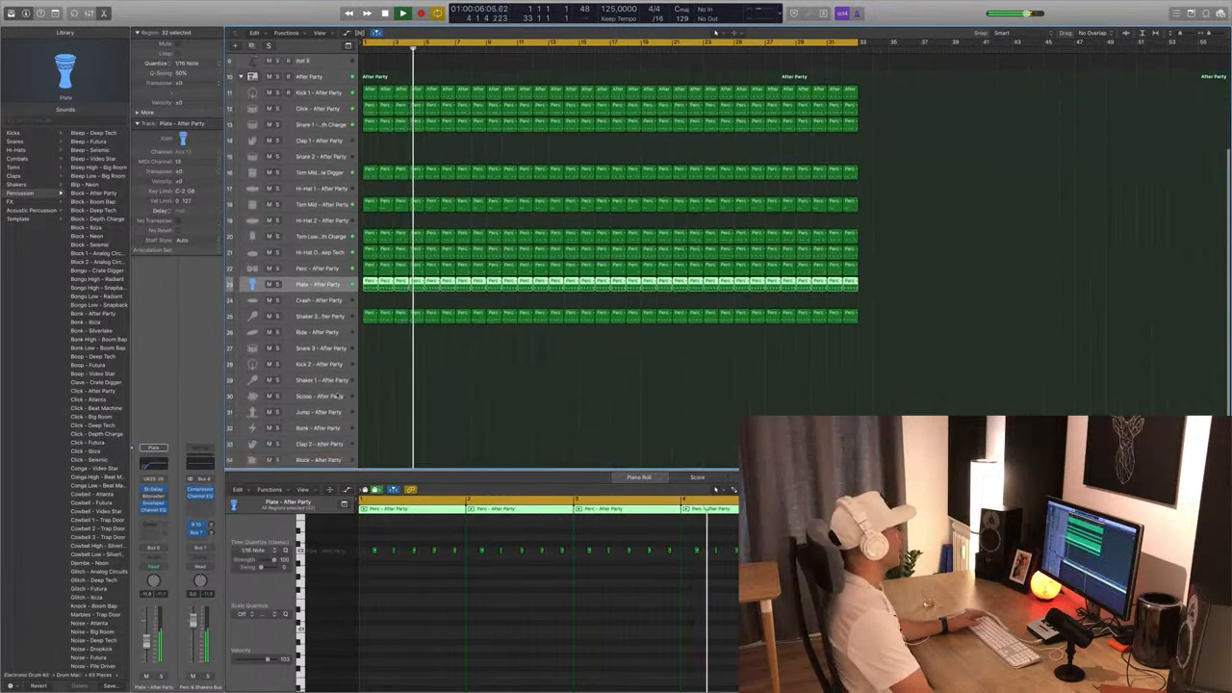
{"action": "left_click", "coordinate": [326, 311]}
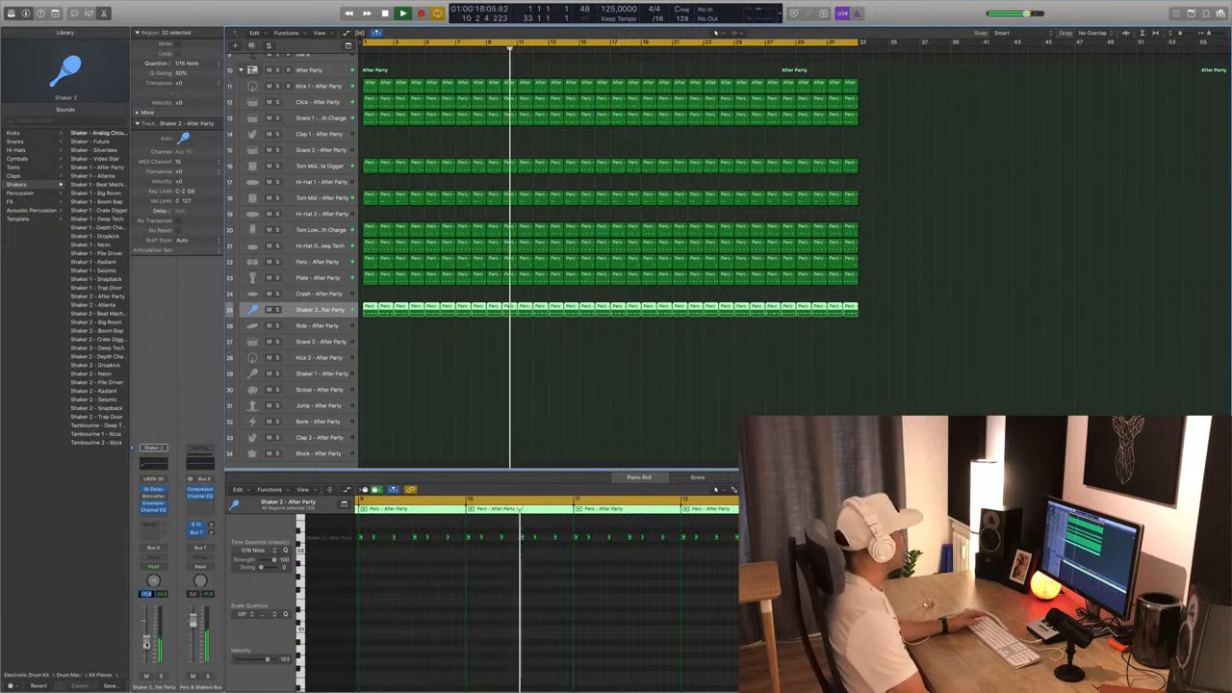
{"action": "left_click", "coordinate": [412, 394]}
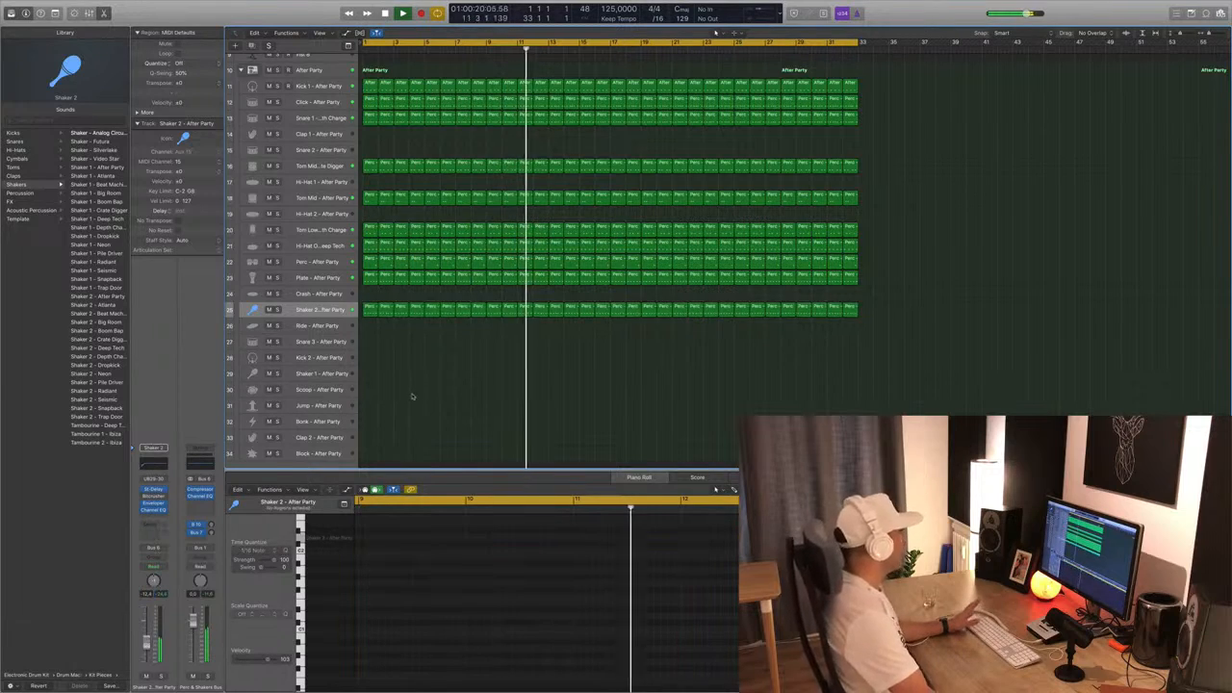
Add a Compressor after the Channel EQ on the Vintage Brassy Bass track, playing the beat from the start.
{"action": "scroll", "coordinate": [412, 395], "scroll_direction": "up", "scroll_amount": 5}
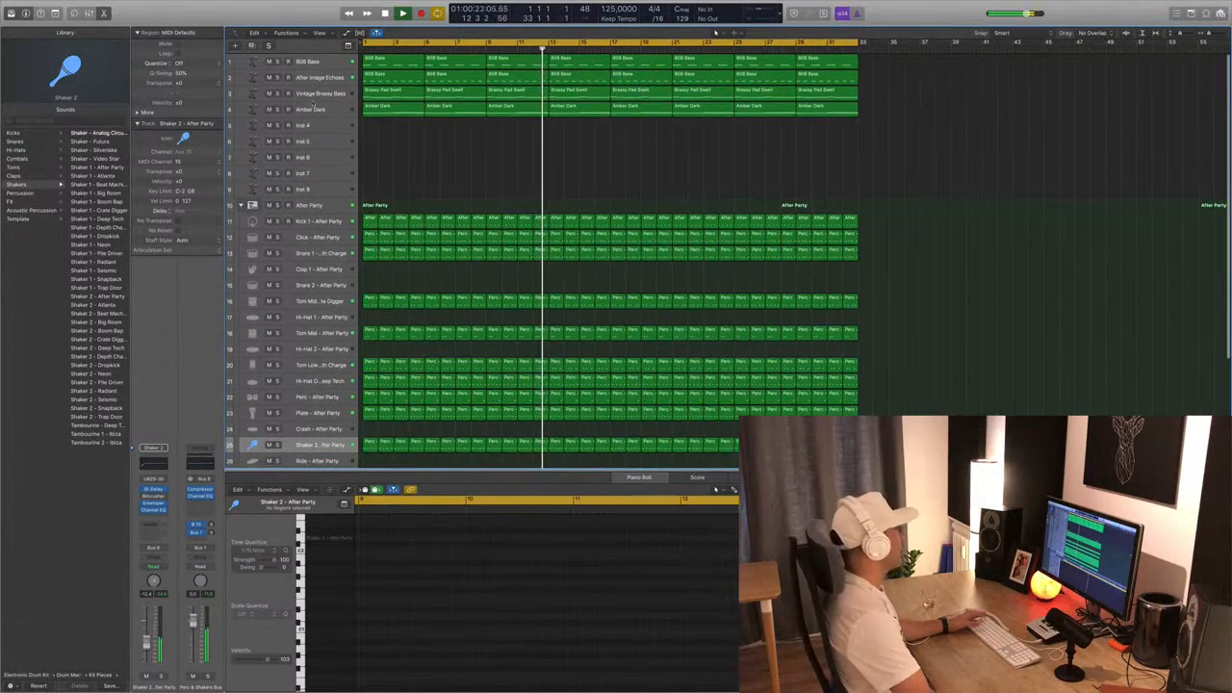
{"action": "left_click", "coordinate": [319, 94]}
{"action": "key", "text": "Return"}
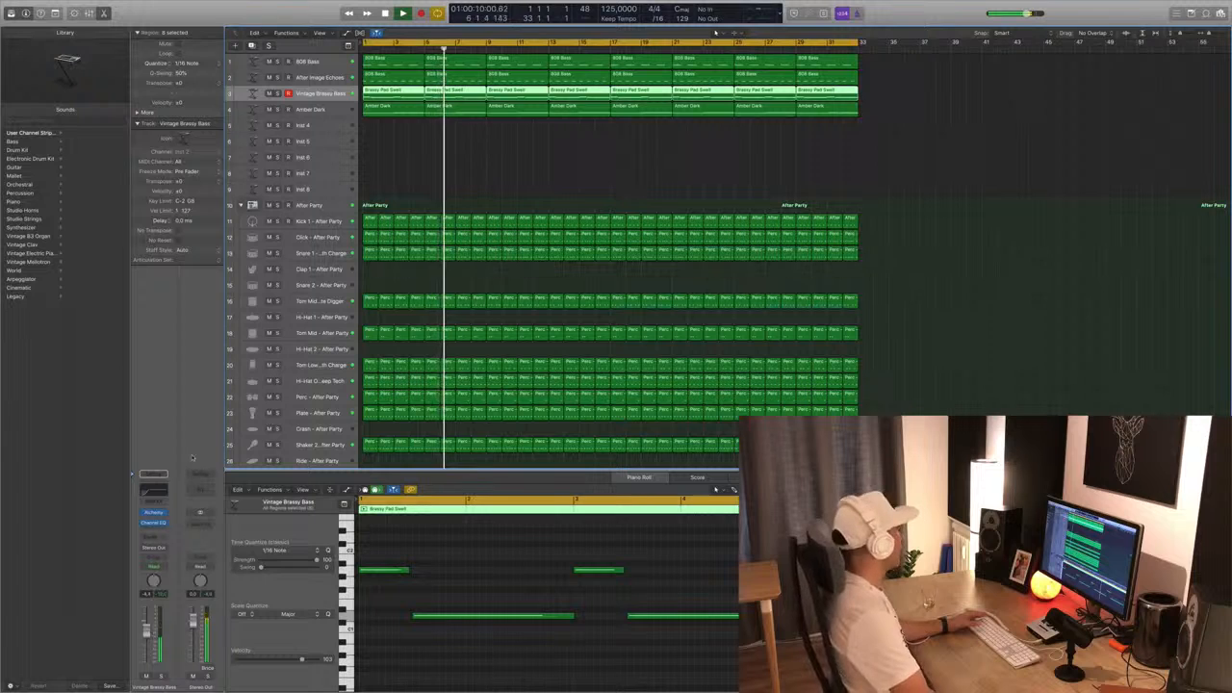
{"action": "left_click", "coordinate": [154, 530]}
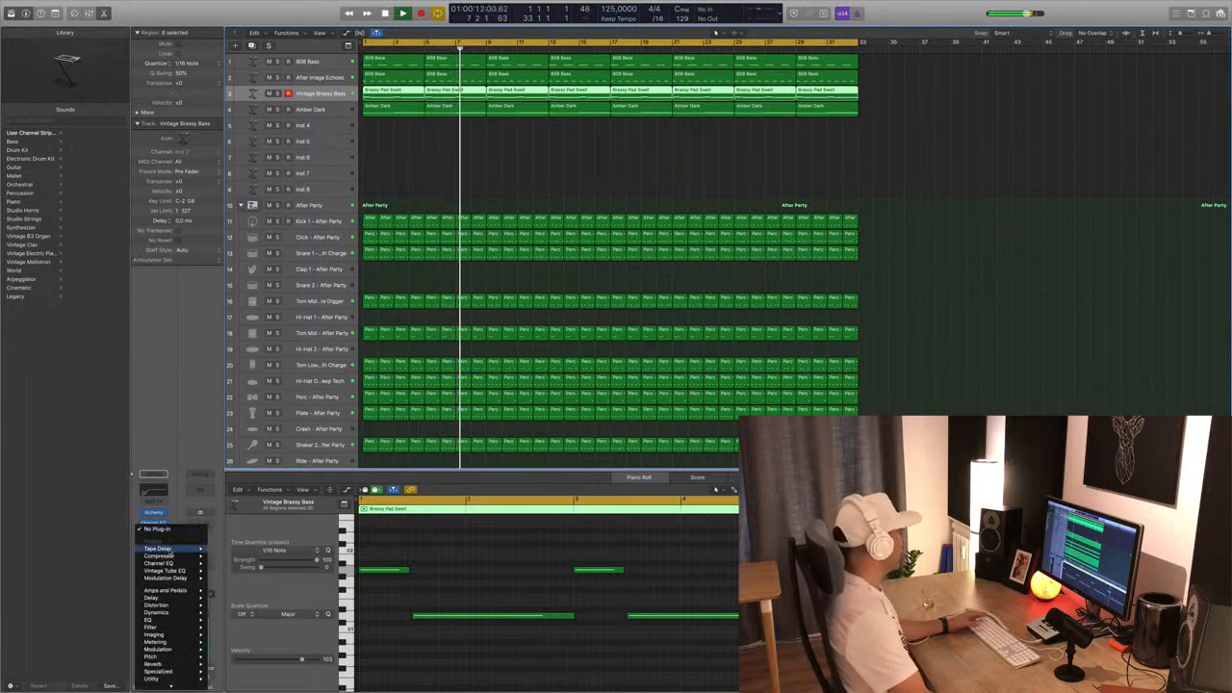
{"action": "mouse_move", "coordinate": [170, 555]}
{"action": "left_click", "coordinate": [227, 555]}
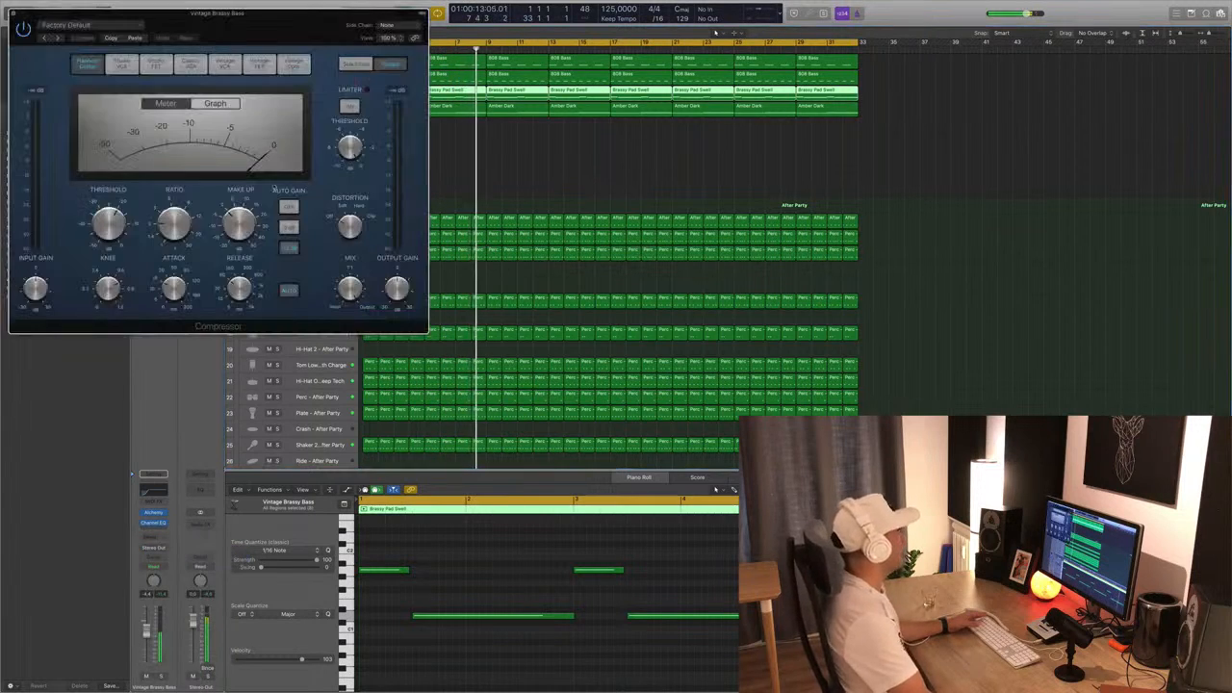
{"action": "left_click_drag", "start_coordinate": [308, 32], "coordinate": [561, 156]}
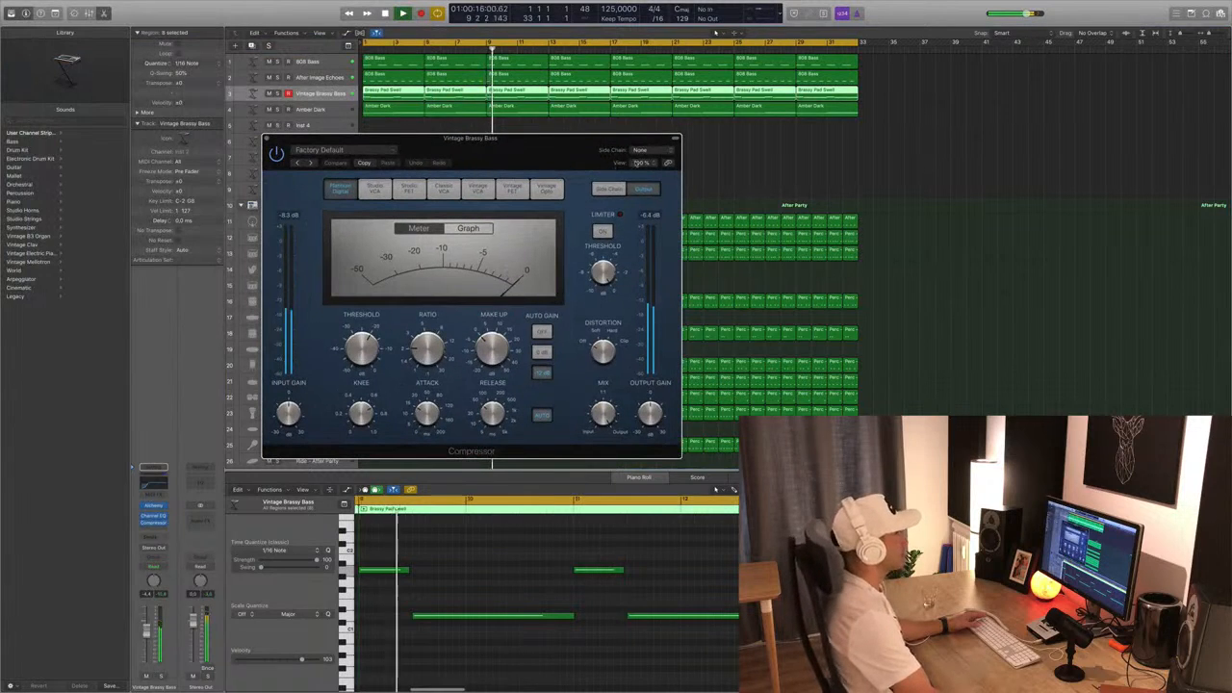
Side-chain the Vintage Brassy Bass Compressor to Bus 8, the kick bus, and set its threshold to -19 dB.
{"action": "left_click", "coordinate": [637, 151]}
{"action": "mouse_move", "coordinate": [642, 178]}
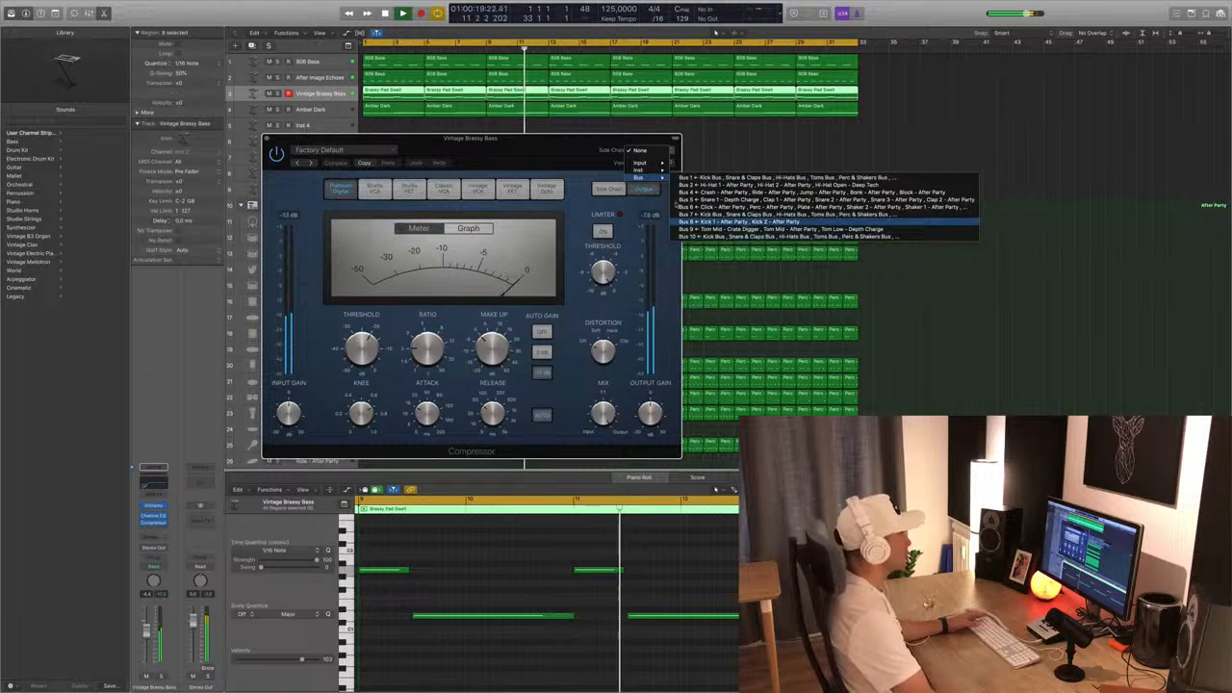
{"action": "left_click", "coordinate": [741, 222]}
{"action": "left_click_drag", "start_coordinate": [513, 424], "coordinate": [515, 456]}
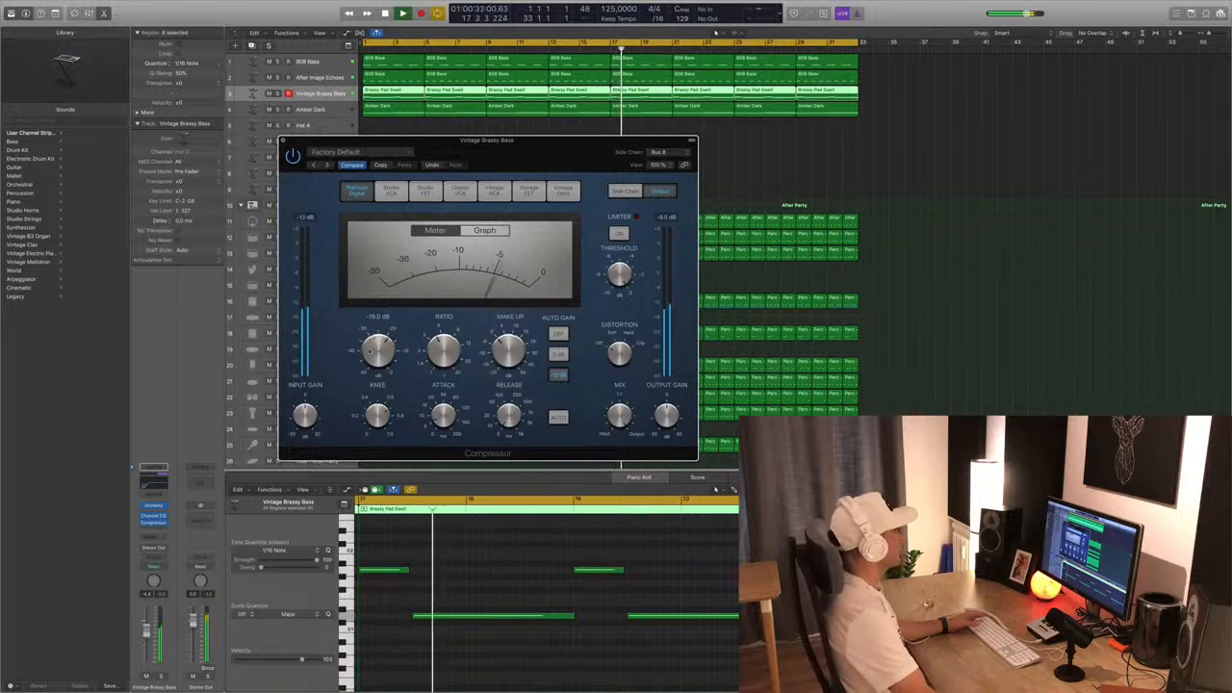
{"action": "left_click", "coordinate": [283, 141]}
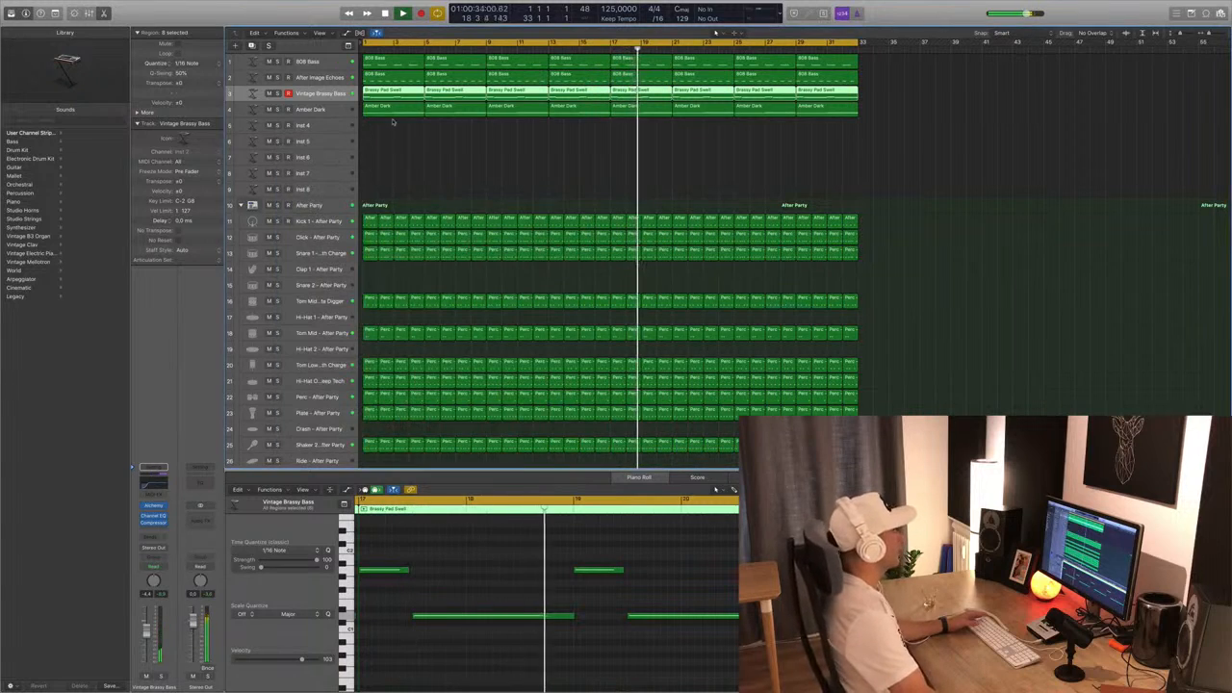
Bring the Amber Dark track into the mix by raising its fader from silence.
{"action": "scroll", "coordinate": [456, 248], "scroll_direction": "down", "scroll_amount": 5}
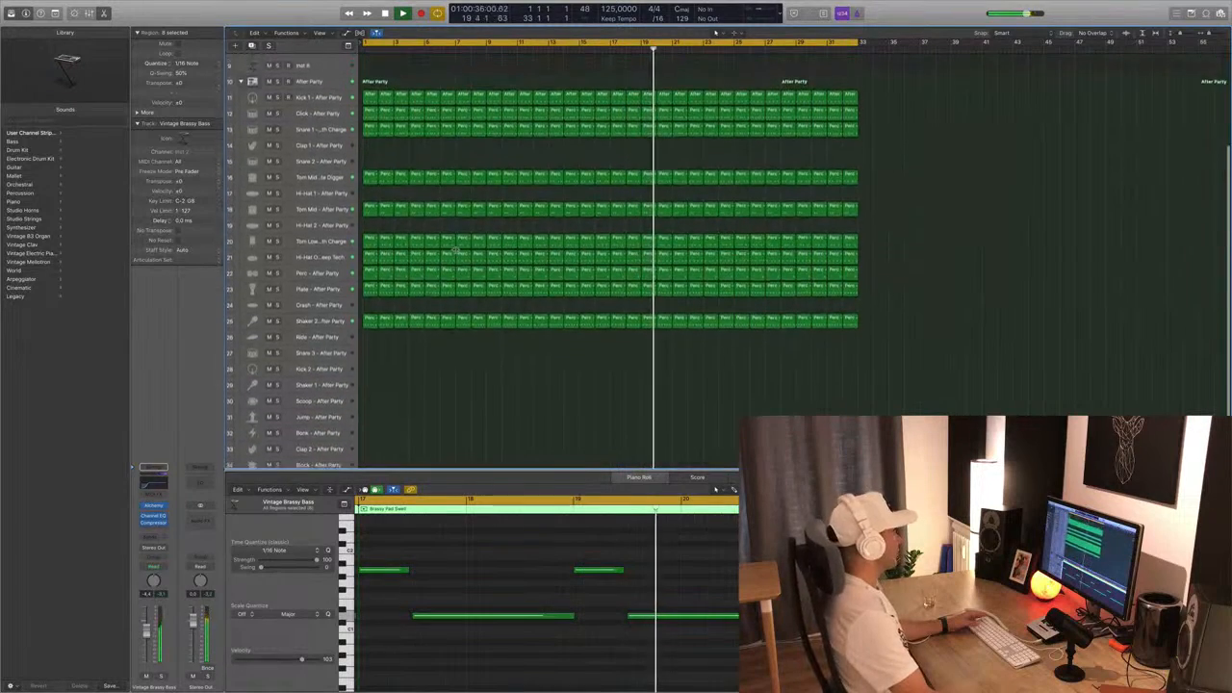
{"action": "scroll", "coordinate": [456, 248], "scroll_direction": "up", "scroll_amount": 5}
{"action": "left_click", "coordinate": [313, 93]}
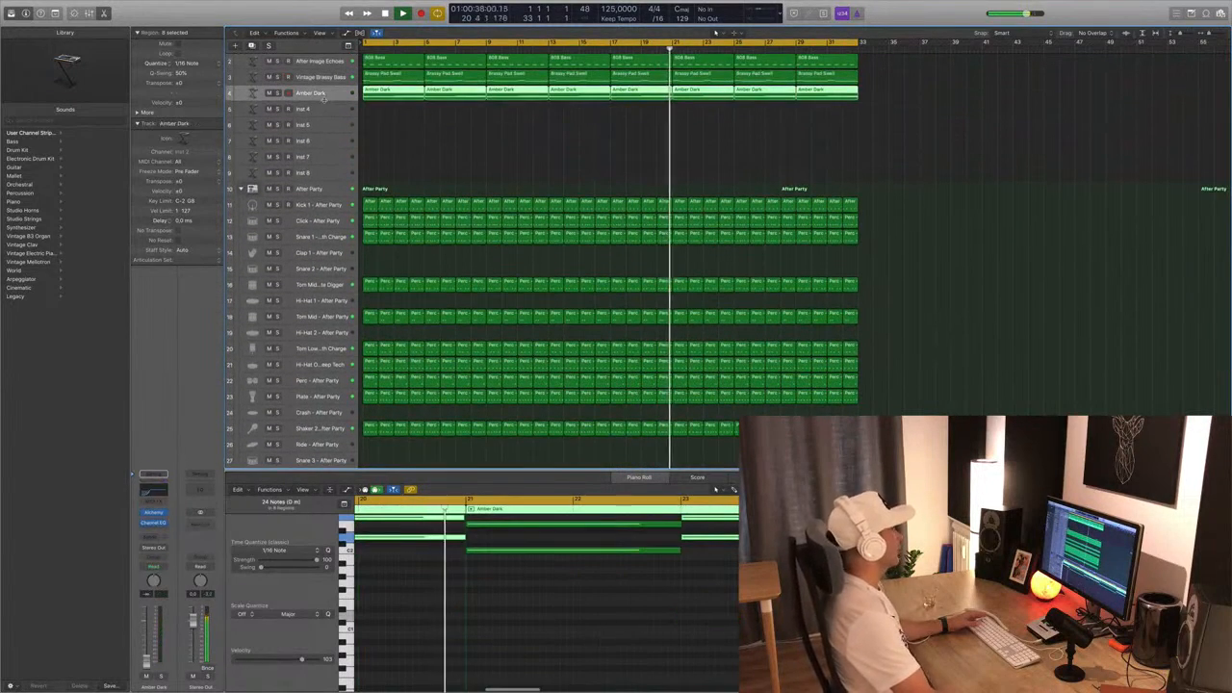
{"action": "left_click", "coordinate": [603, 151]}
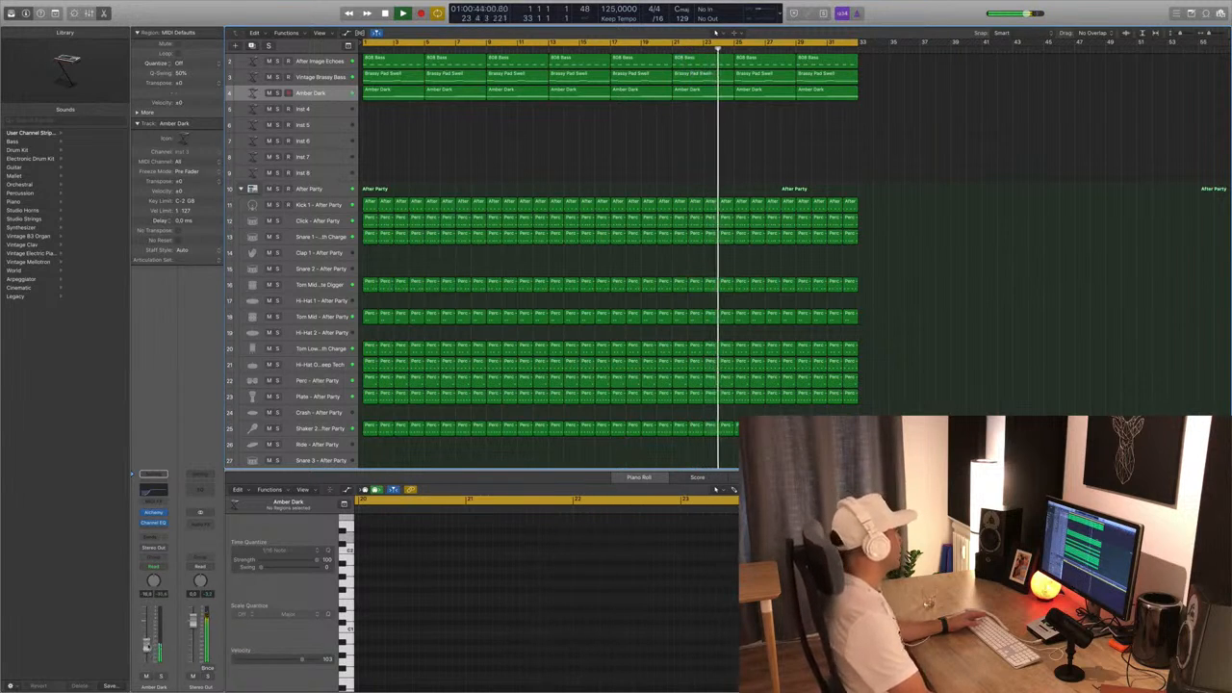
Mute the After Image Echoes track and check the channel levels in the Mixer.
{"action": "scroll", "coordinate": [270, 79], "scroll_direction": "up", "scroll_amount": 2}
{"action": "left_click", "coordinate": [270, 78]}
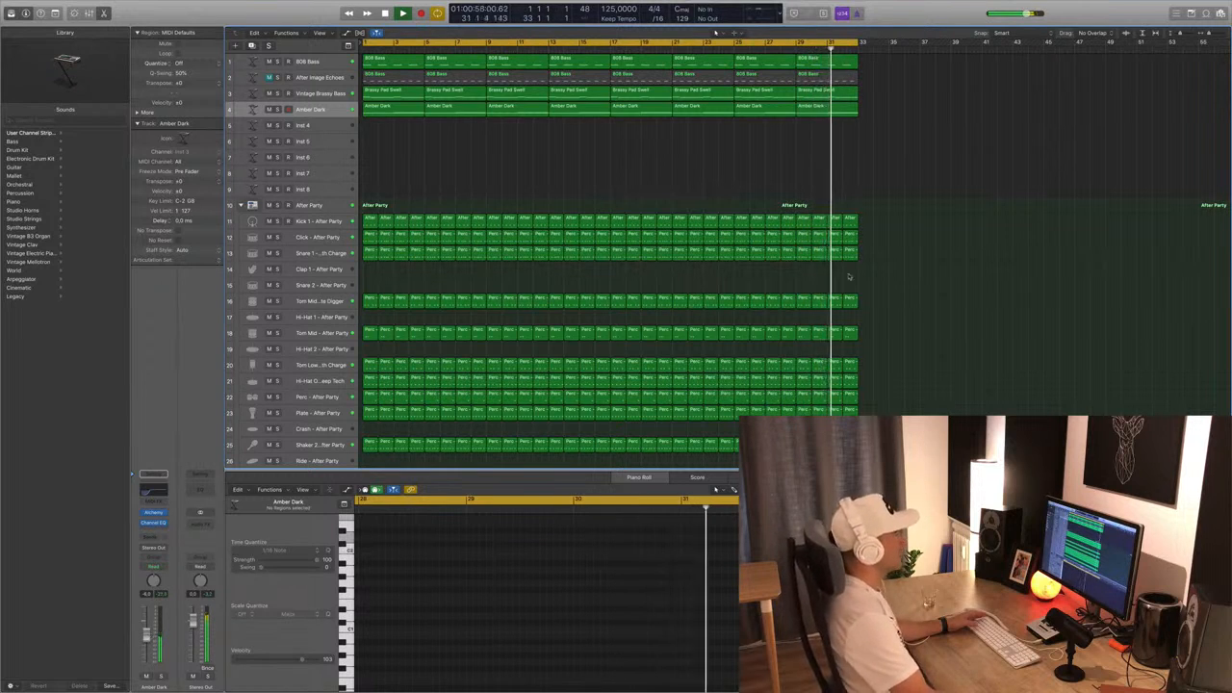
{"action": "key", "text": "x"}
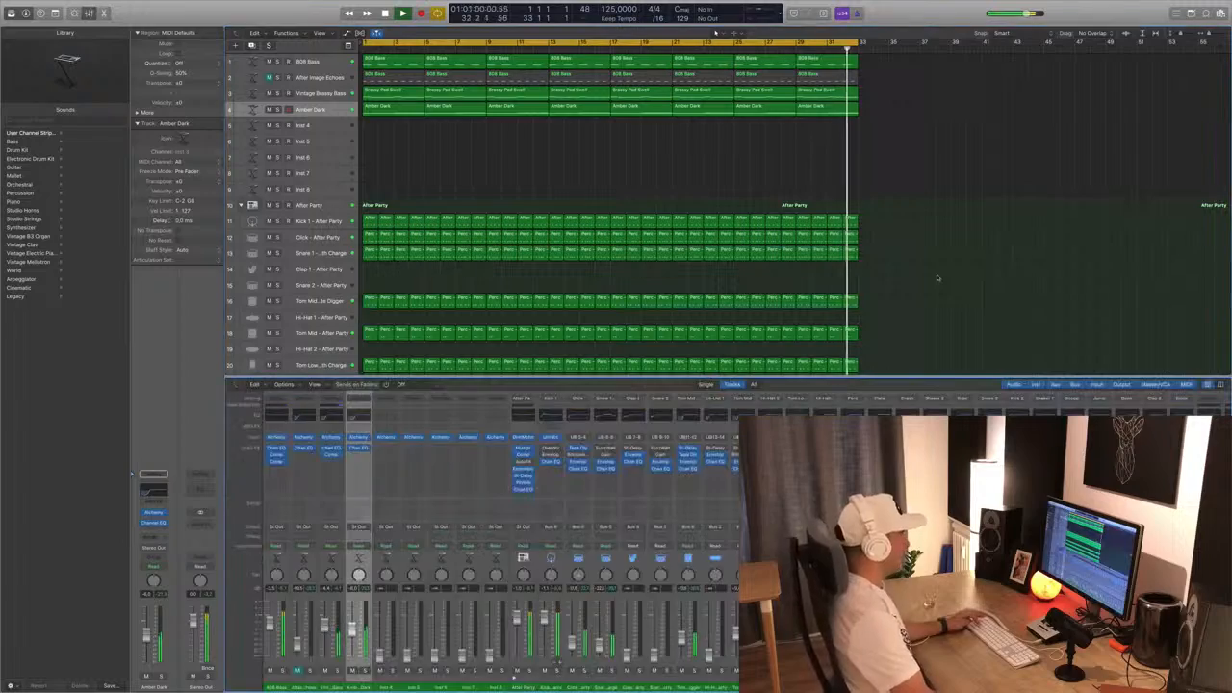
{"action": "key", "text": "x"}
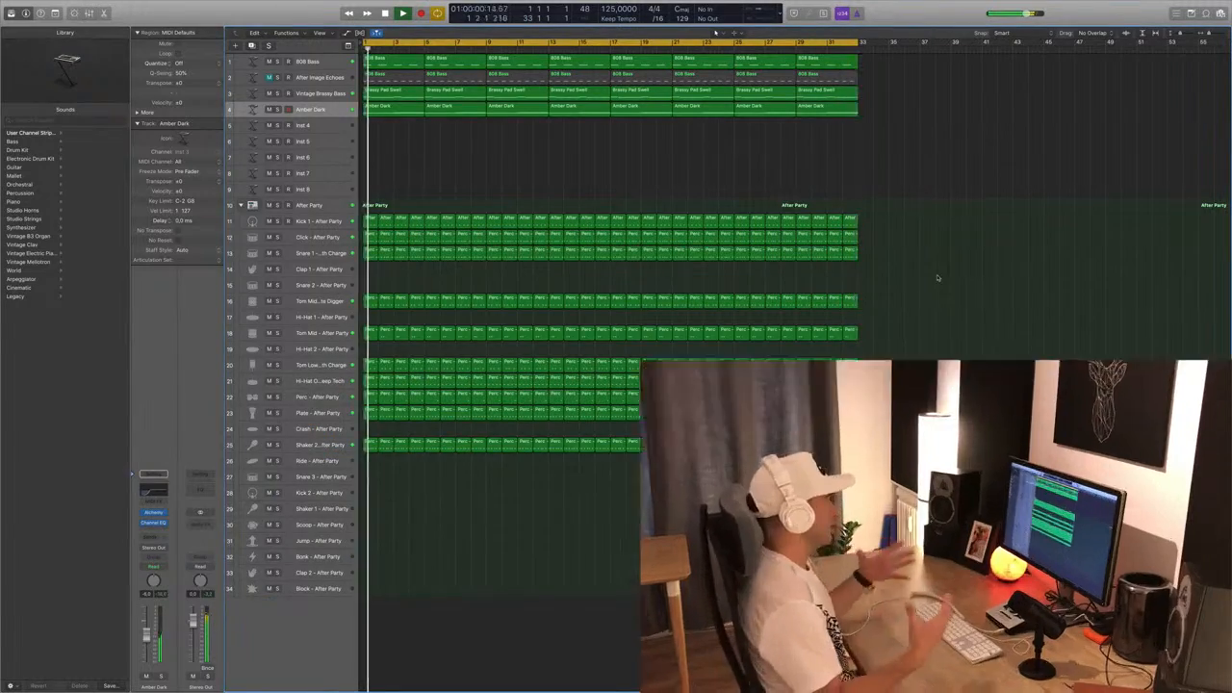